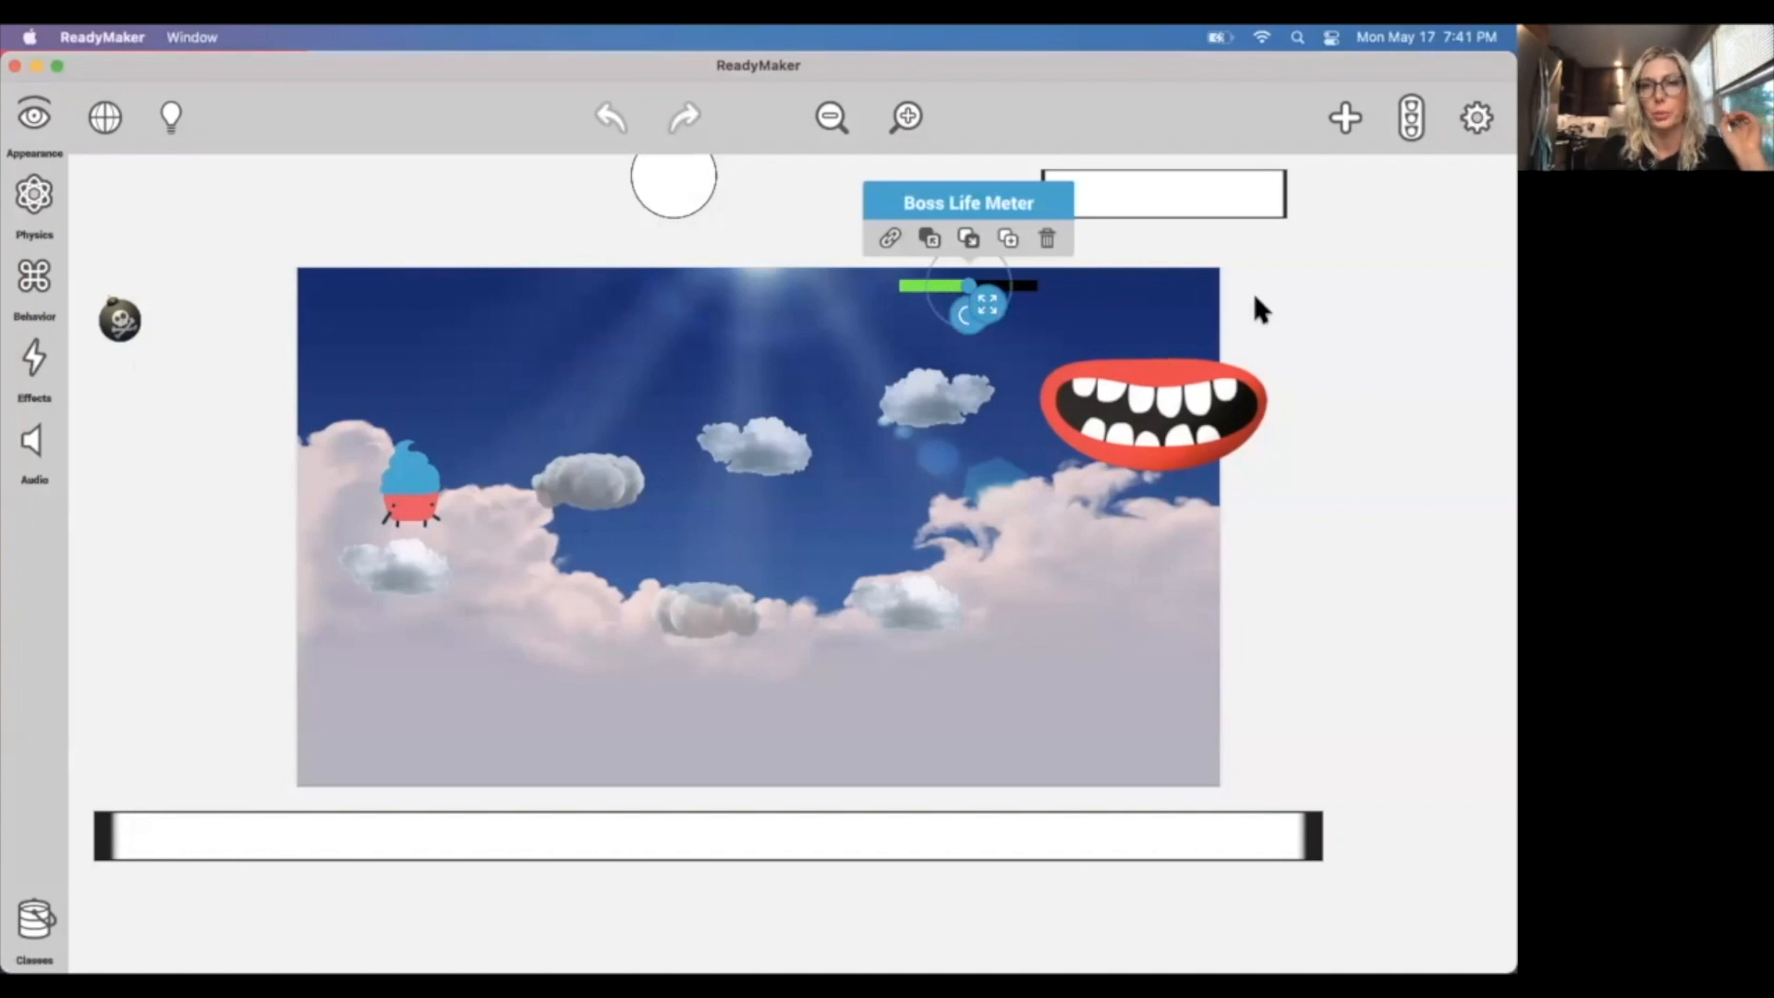
Review the existing events, from the boss life meter's start value to the bordered circle's mirrored bullet movement.
left_click(1410, 119)
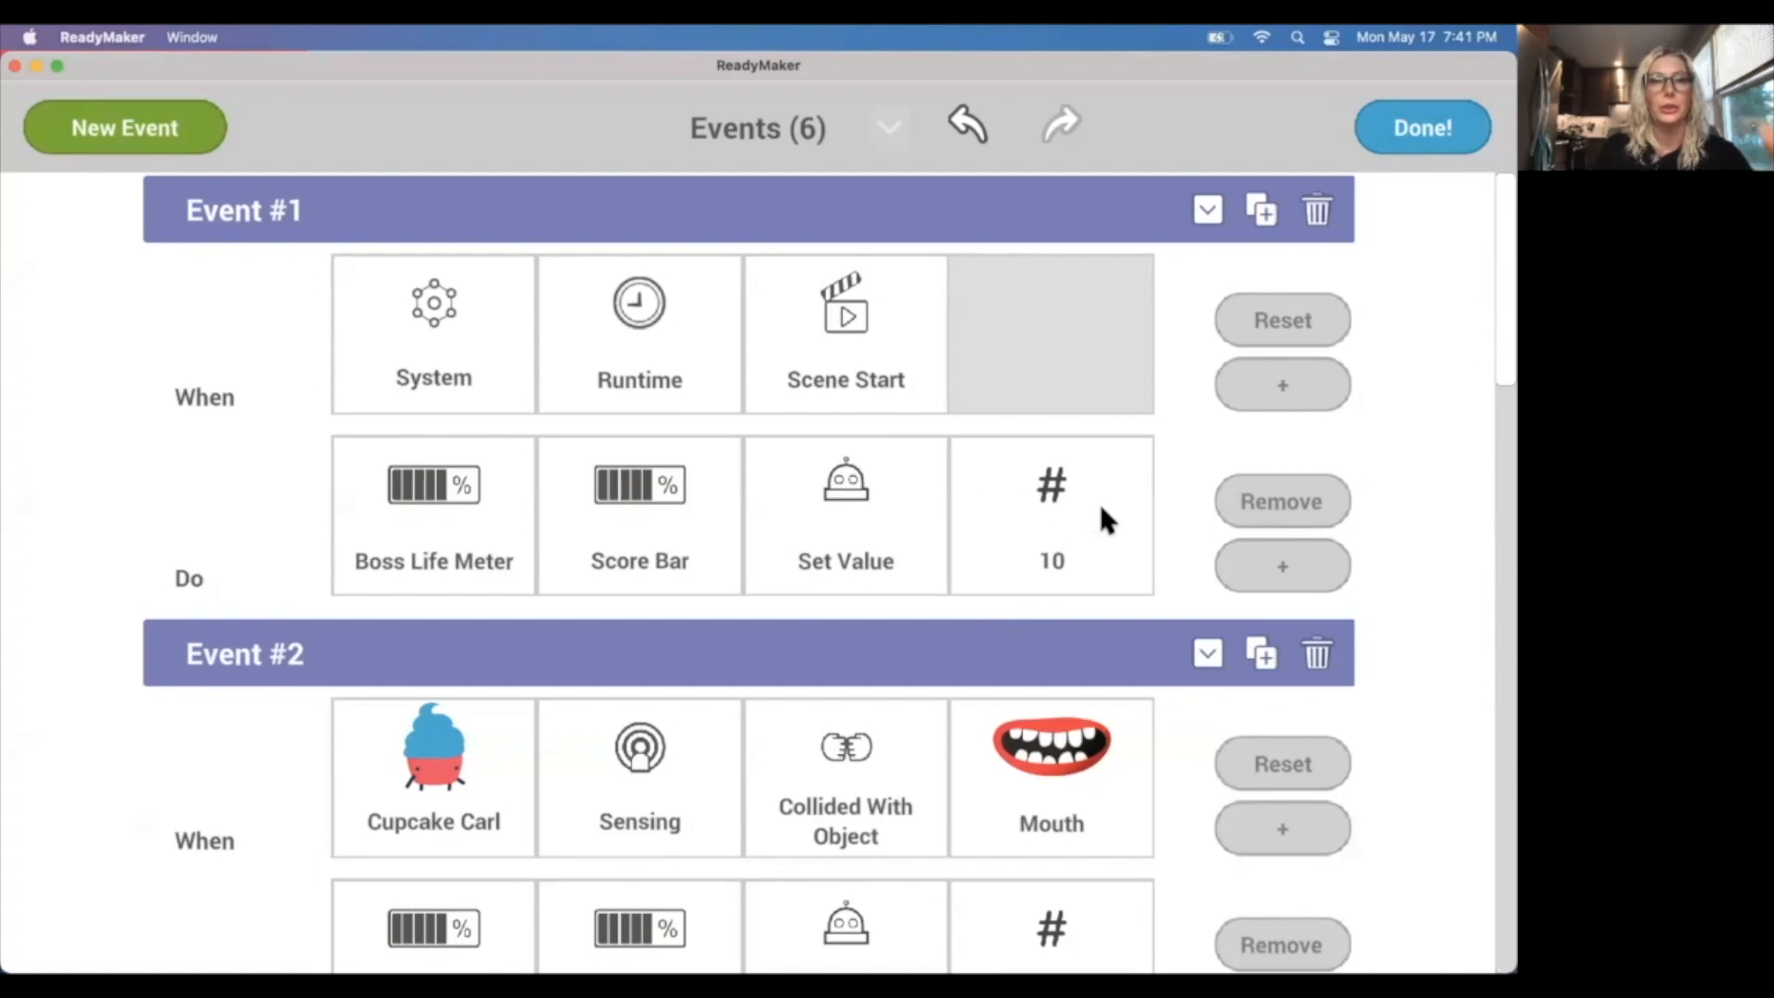
scroll(1102, 507, "down", 3)
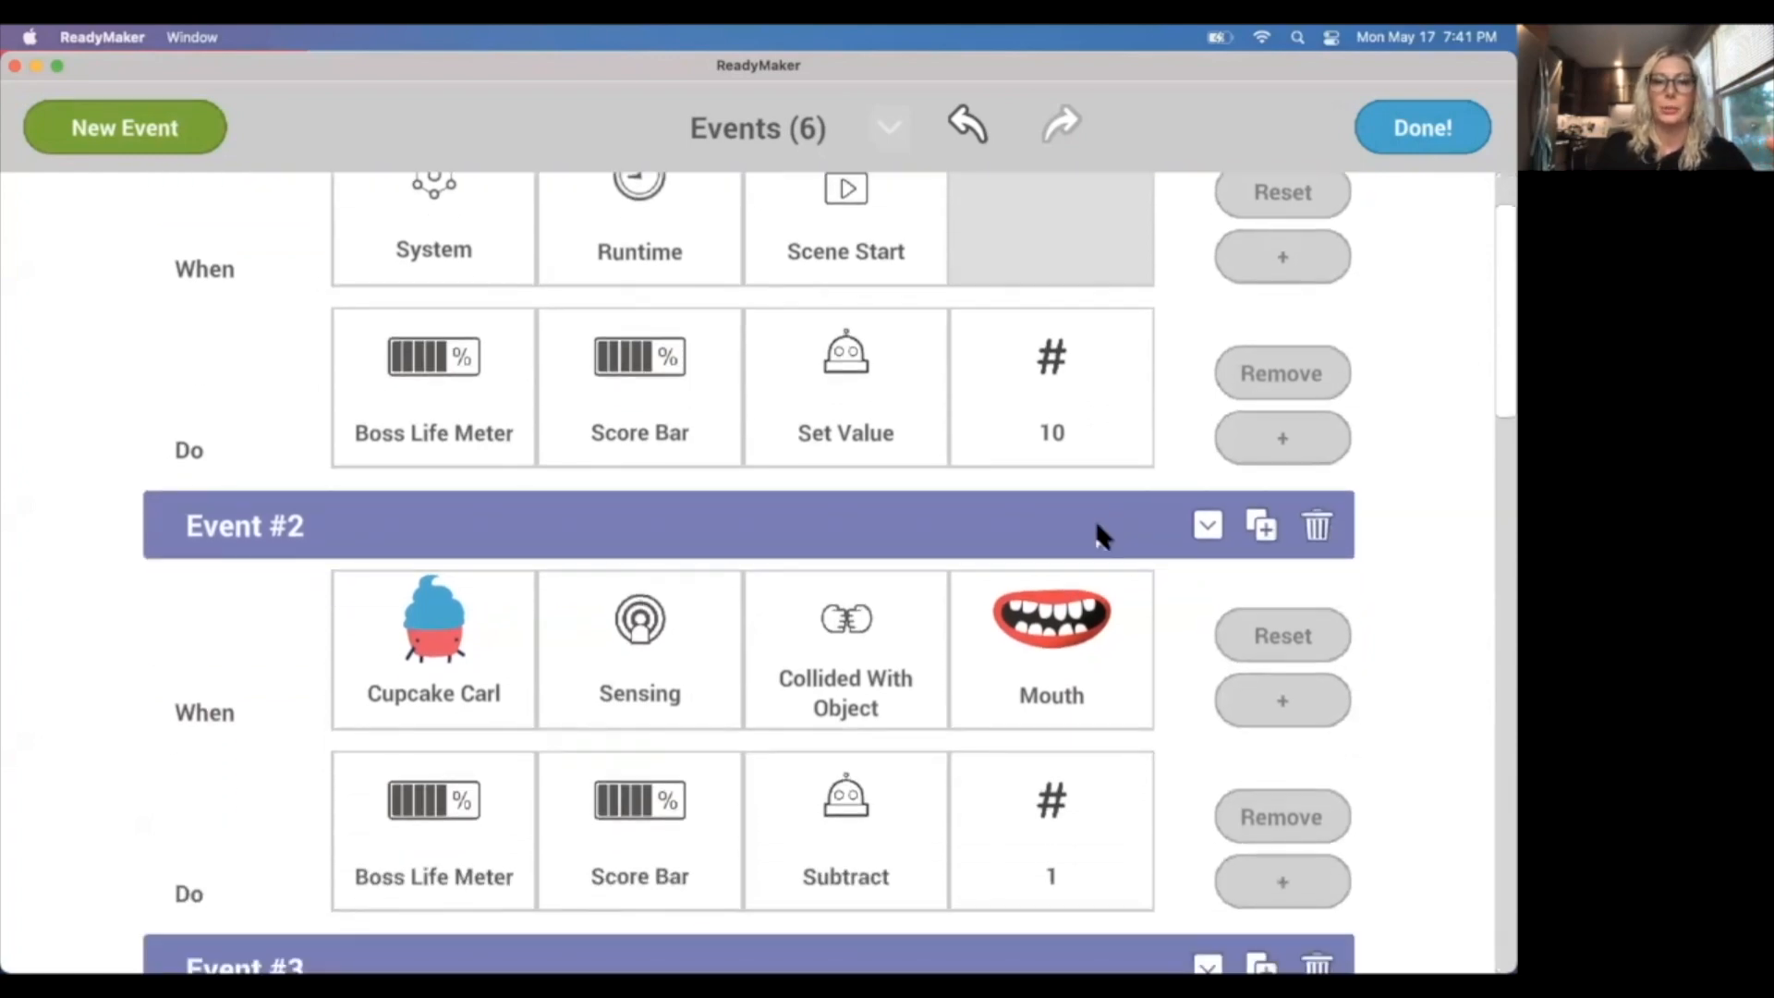
scroll(1078, 569, "down", 2)
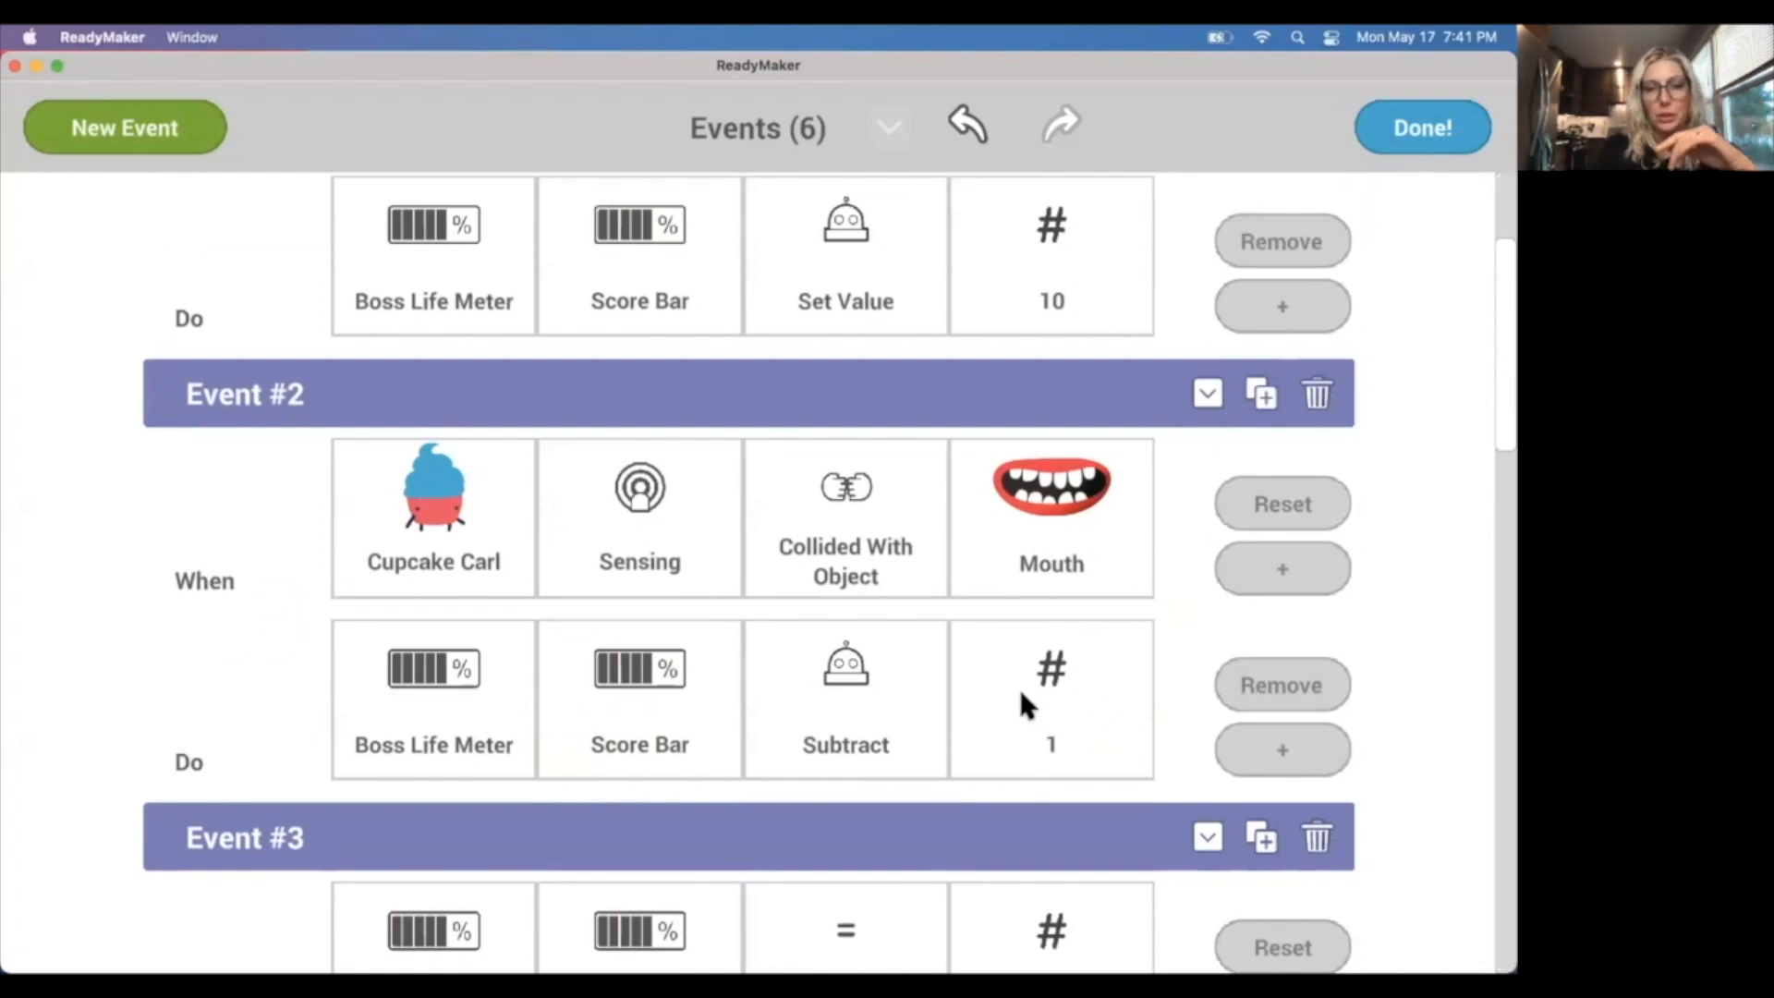
scroll(1021, 698, "down", 4)
scroll(1019, 679, "down", 5)
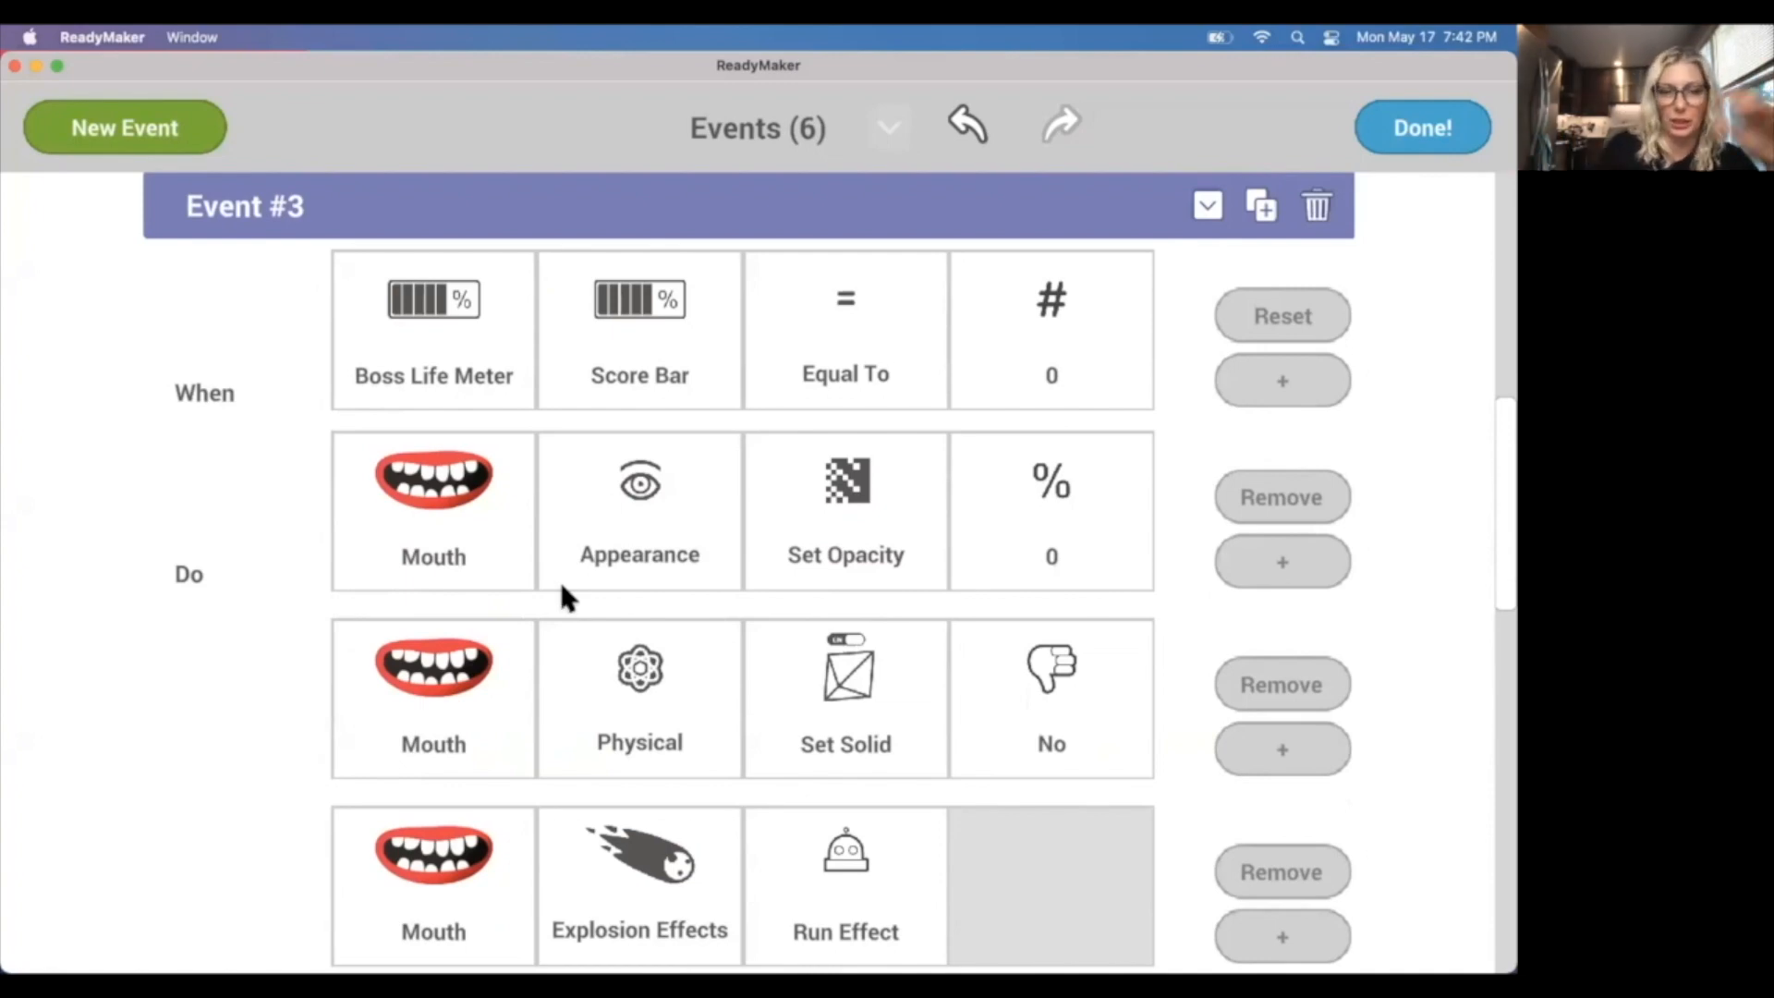
scroll(561, 586, "down", 6)
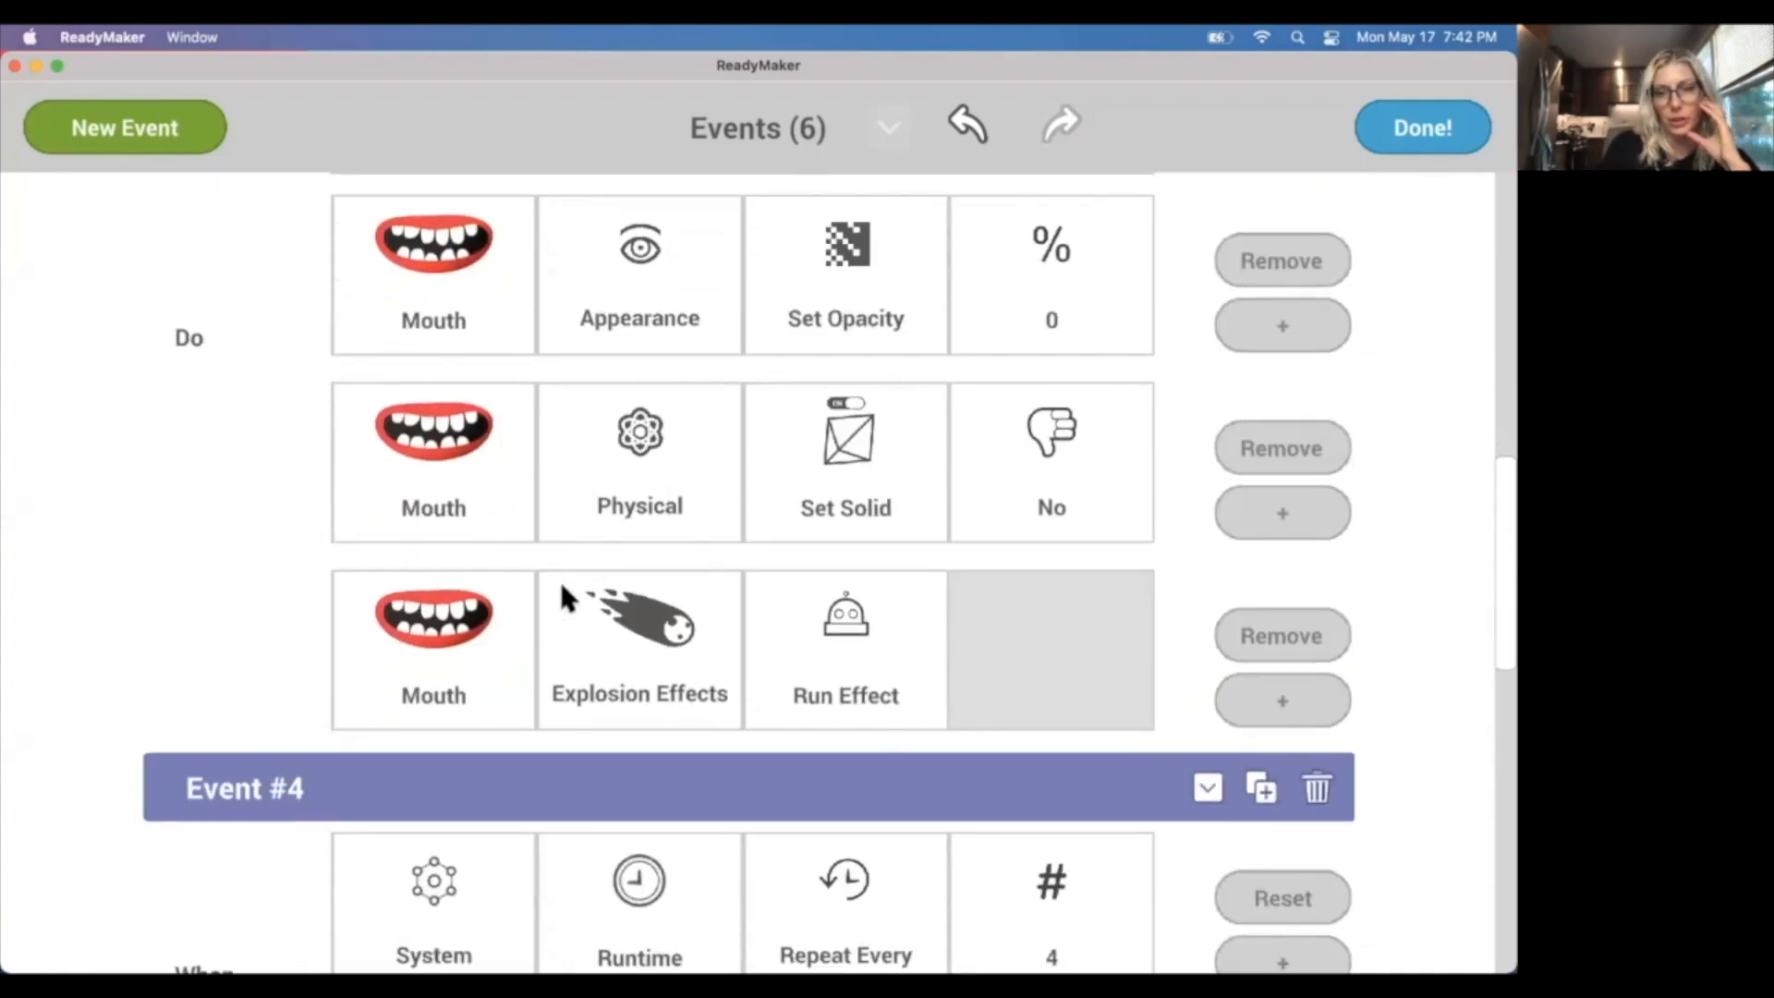
scroll(561, 591, "down", 1)
scroll(966, 674, "down", 4)
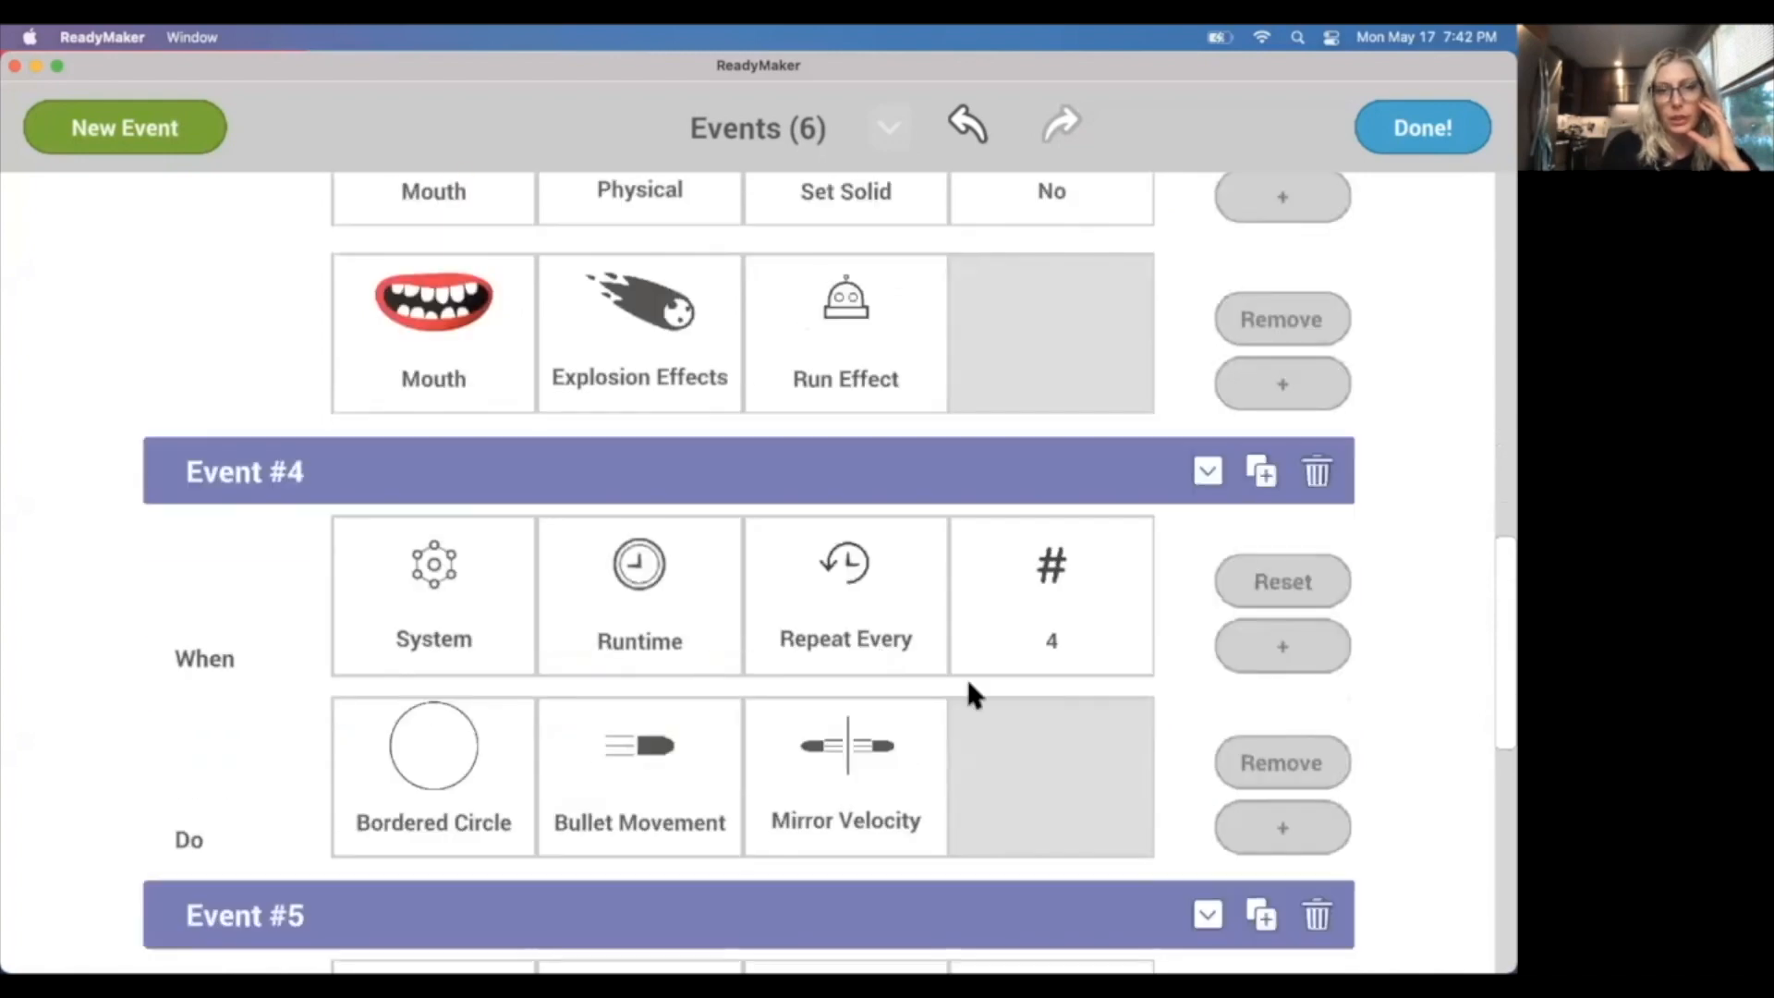
scroll(967, 681, "down", 2)
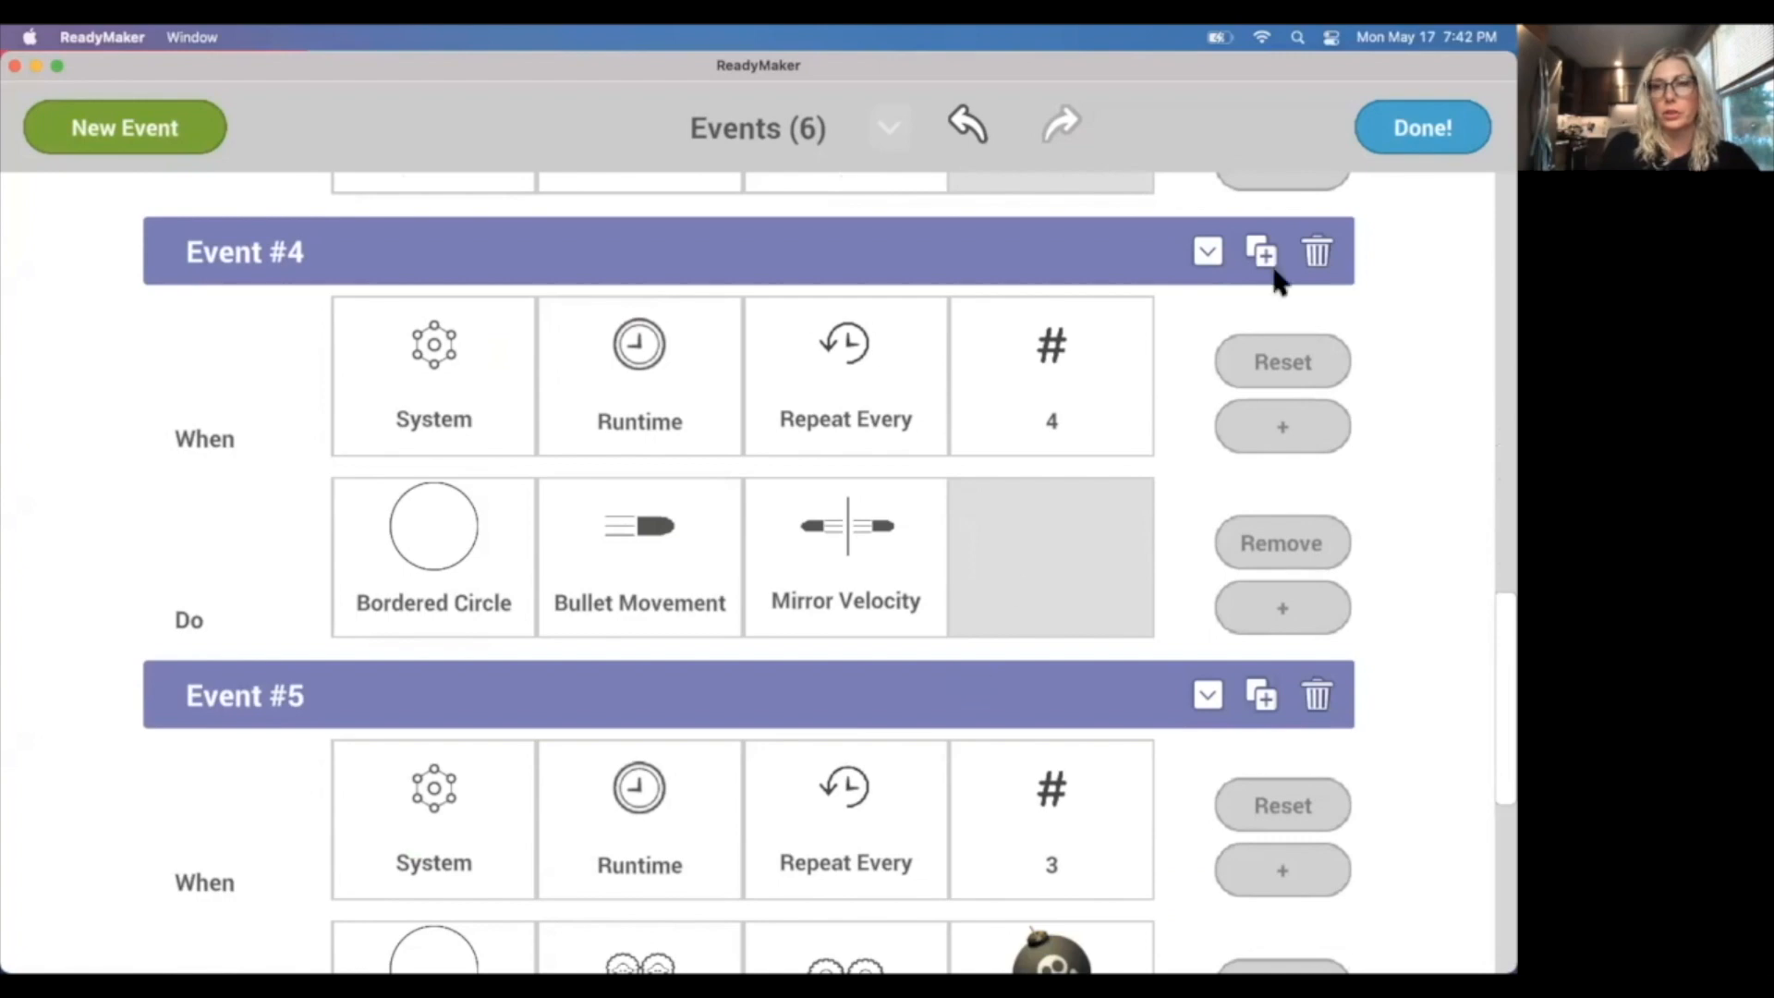
left_click(1413, 140)
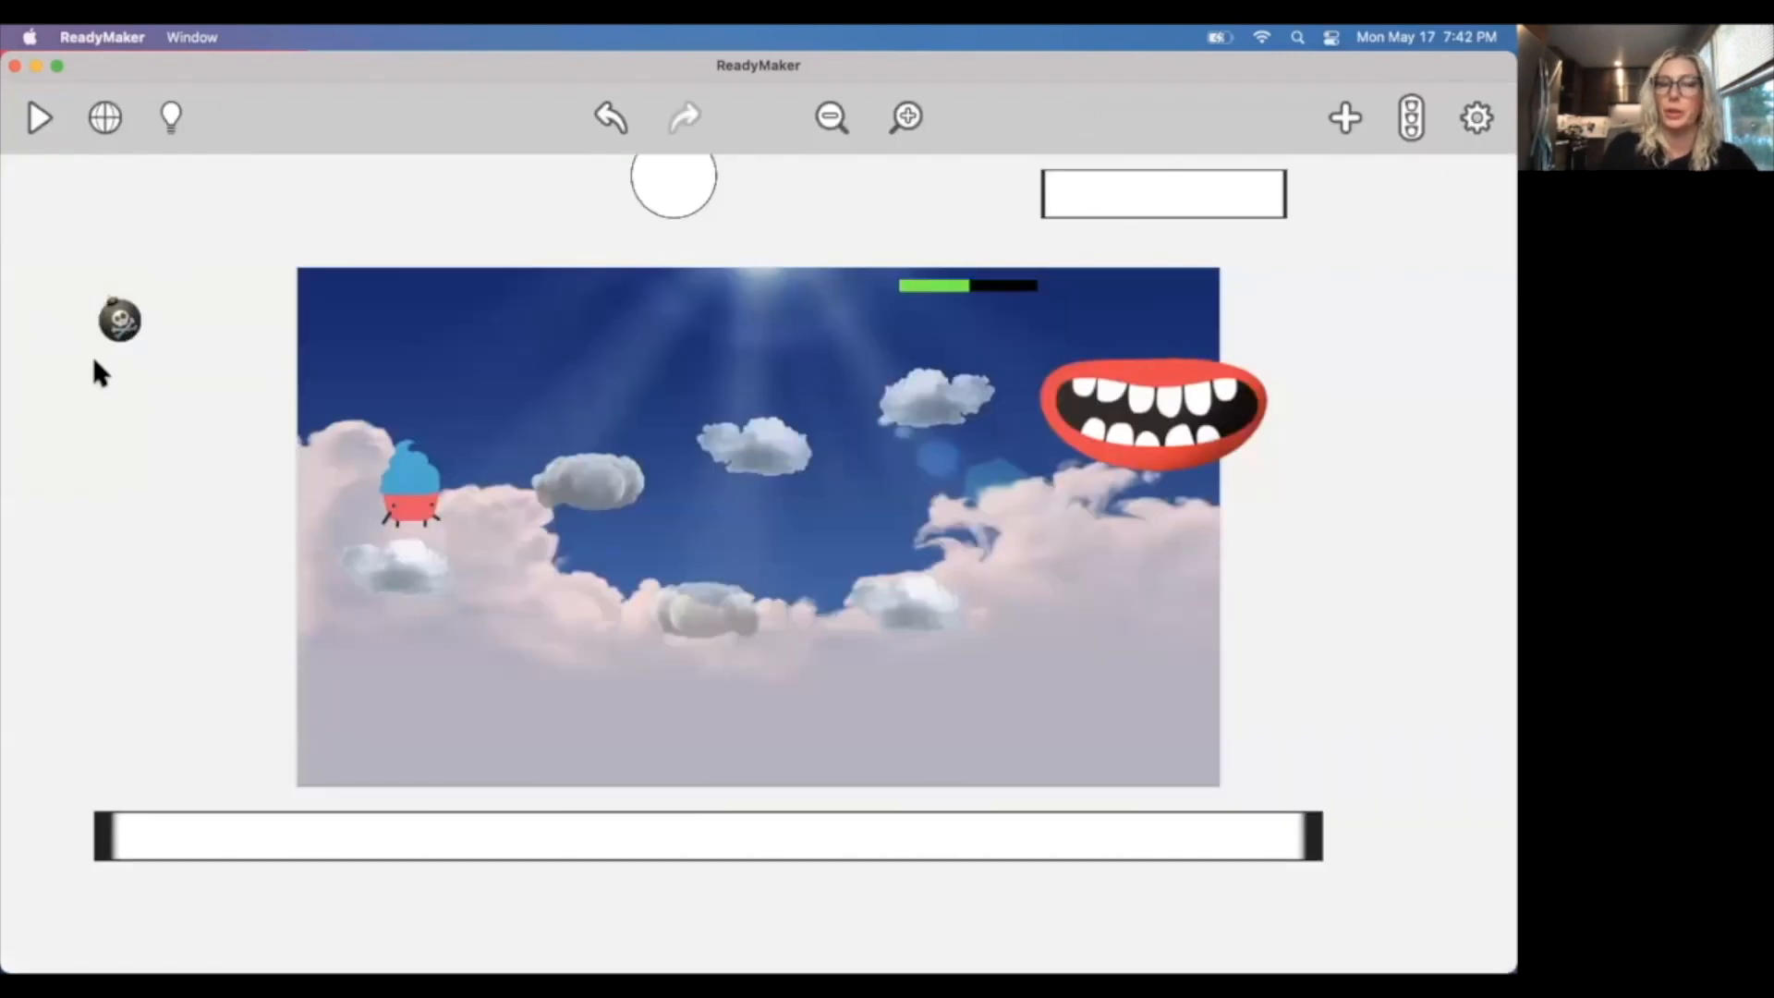
Examine the bomb object and the events that clone it and restart the scene on collision with Cupcake Carl.
left_click(124, 338)
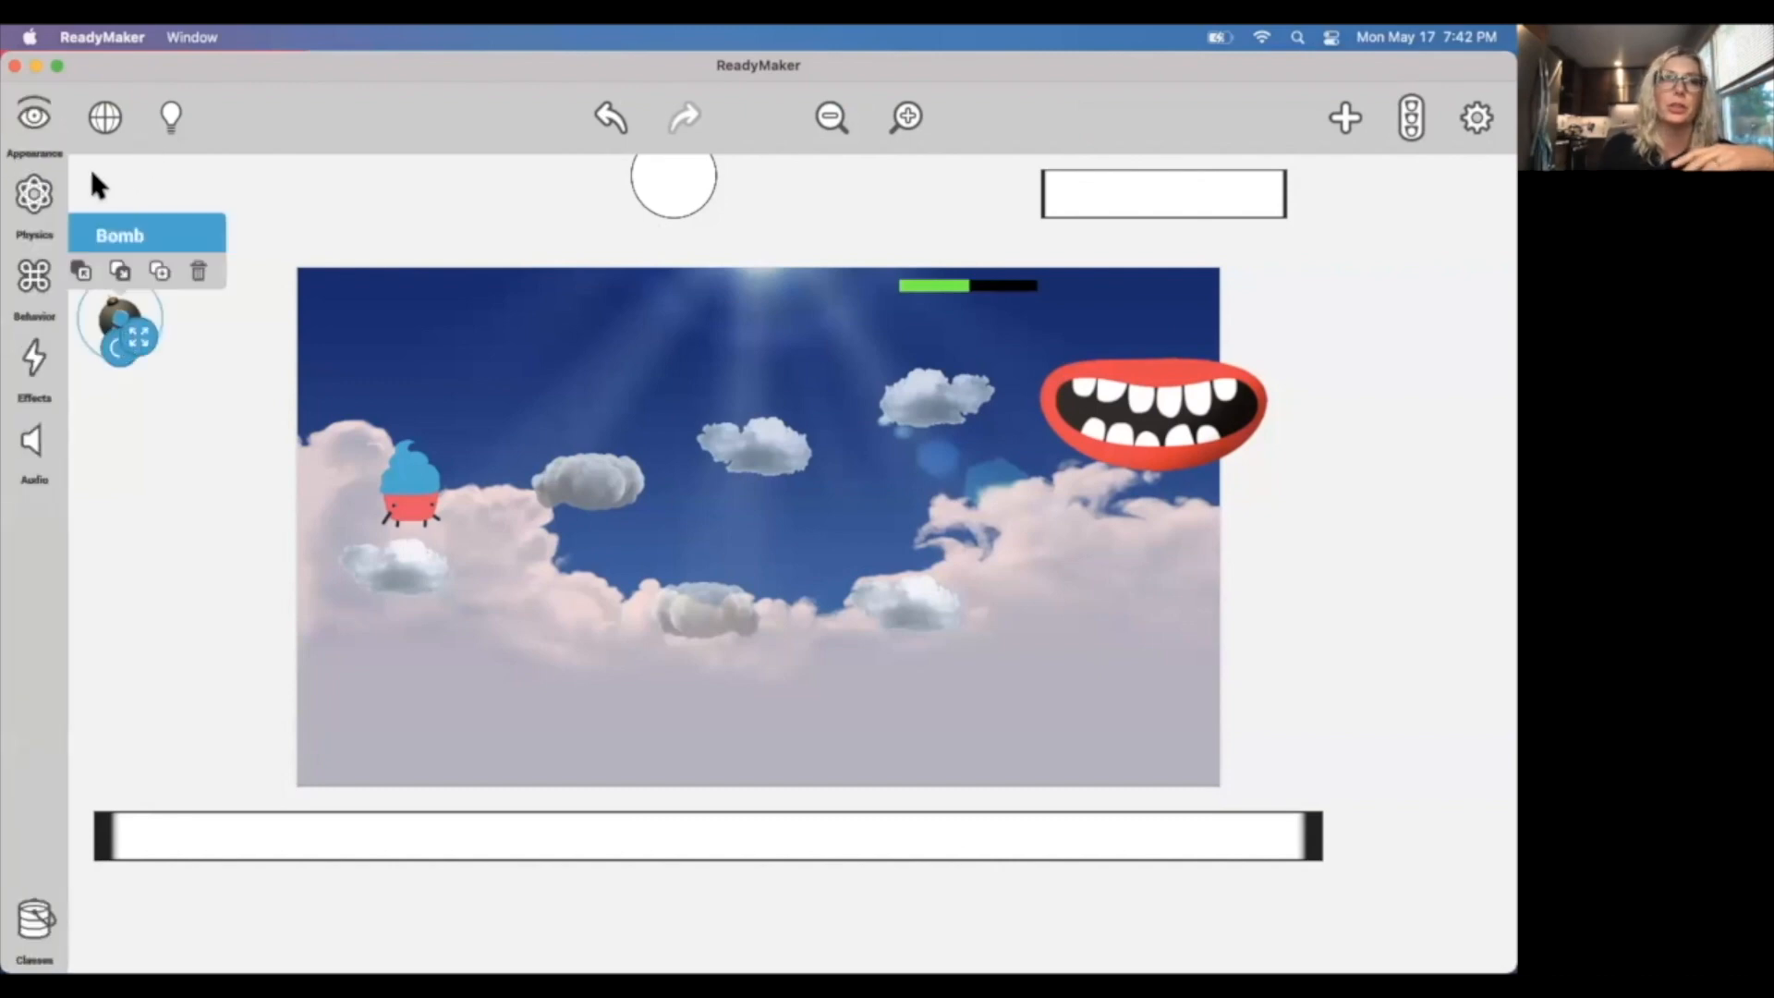
left_click(733, 188)
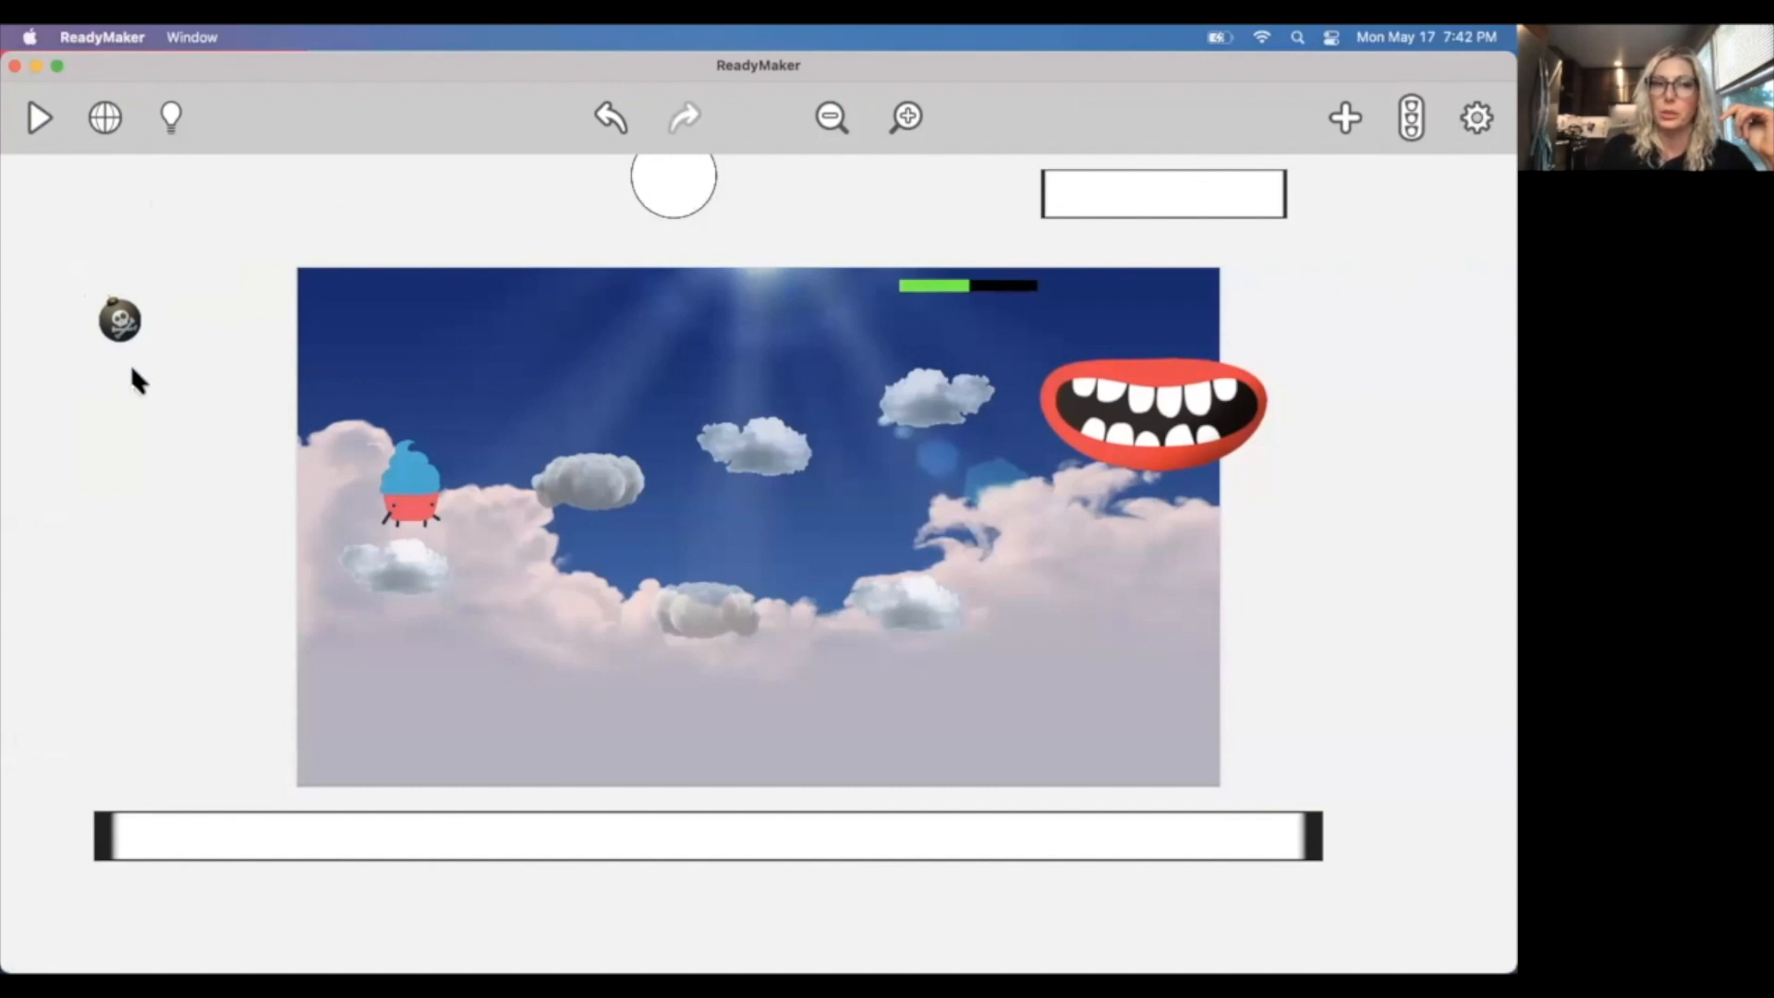
left_click(1411, 120)
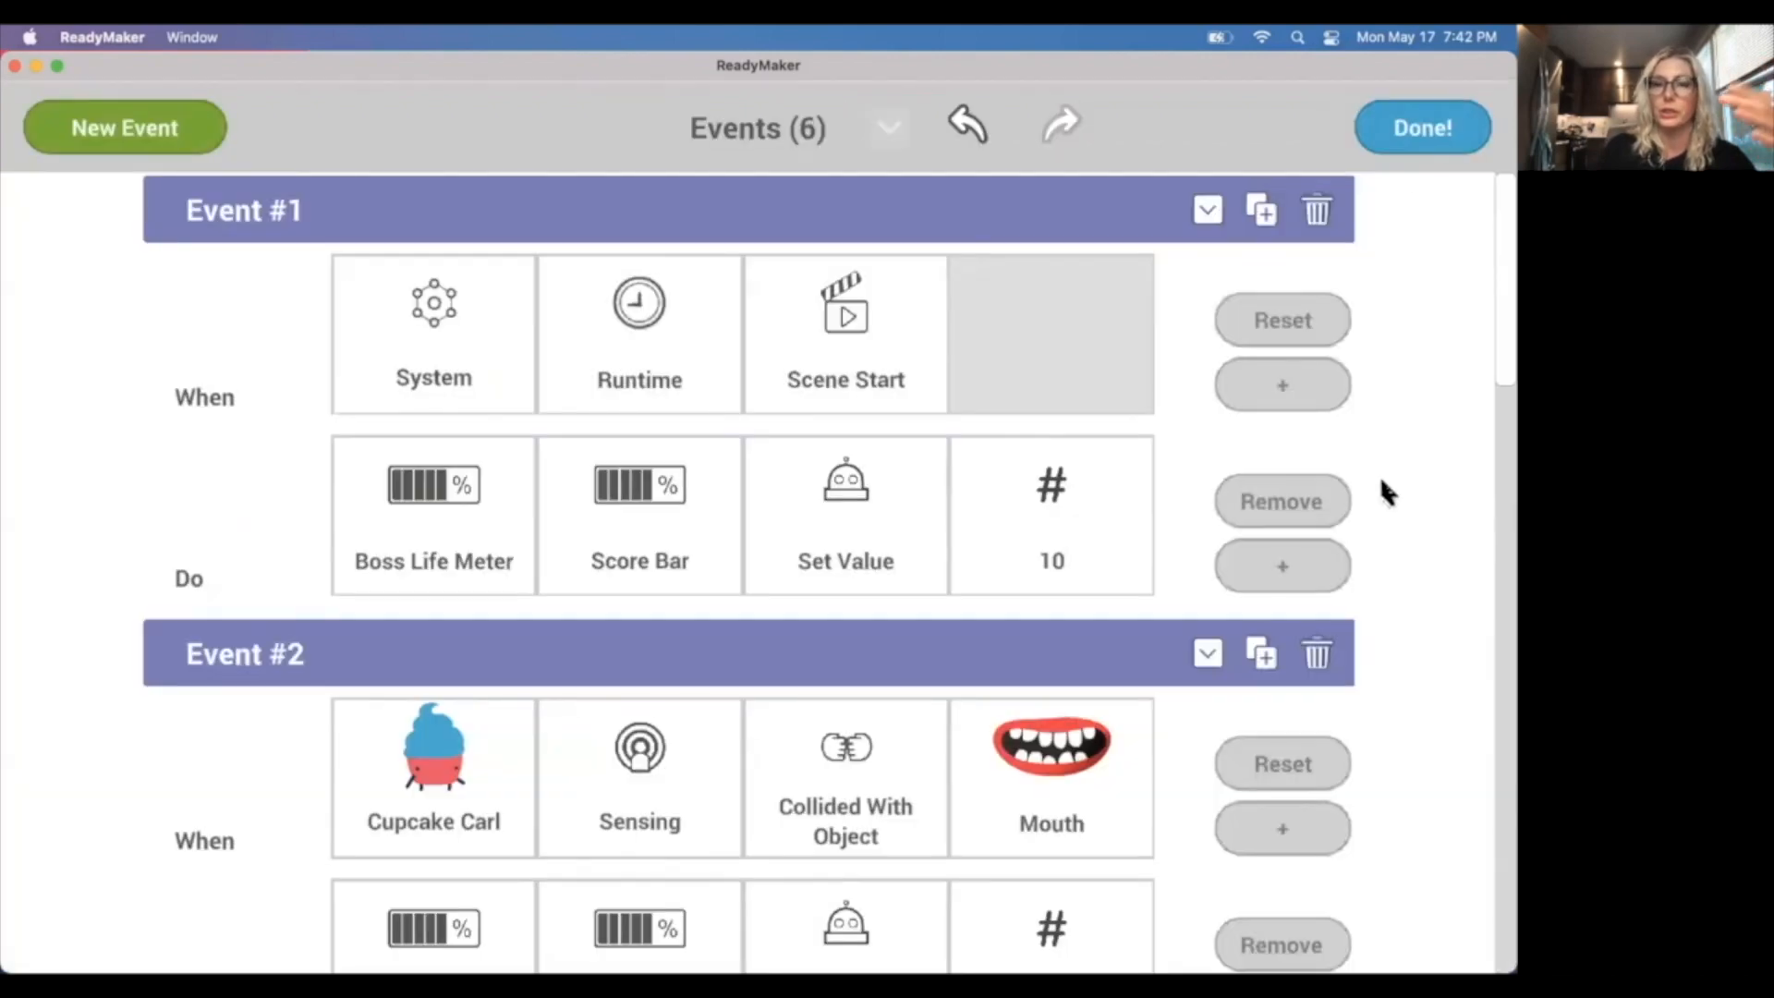
left_click_drag(1496, 339, 1493, 761)
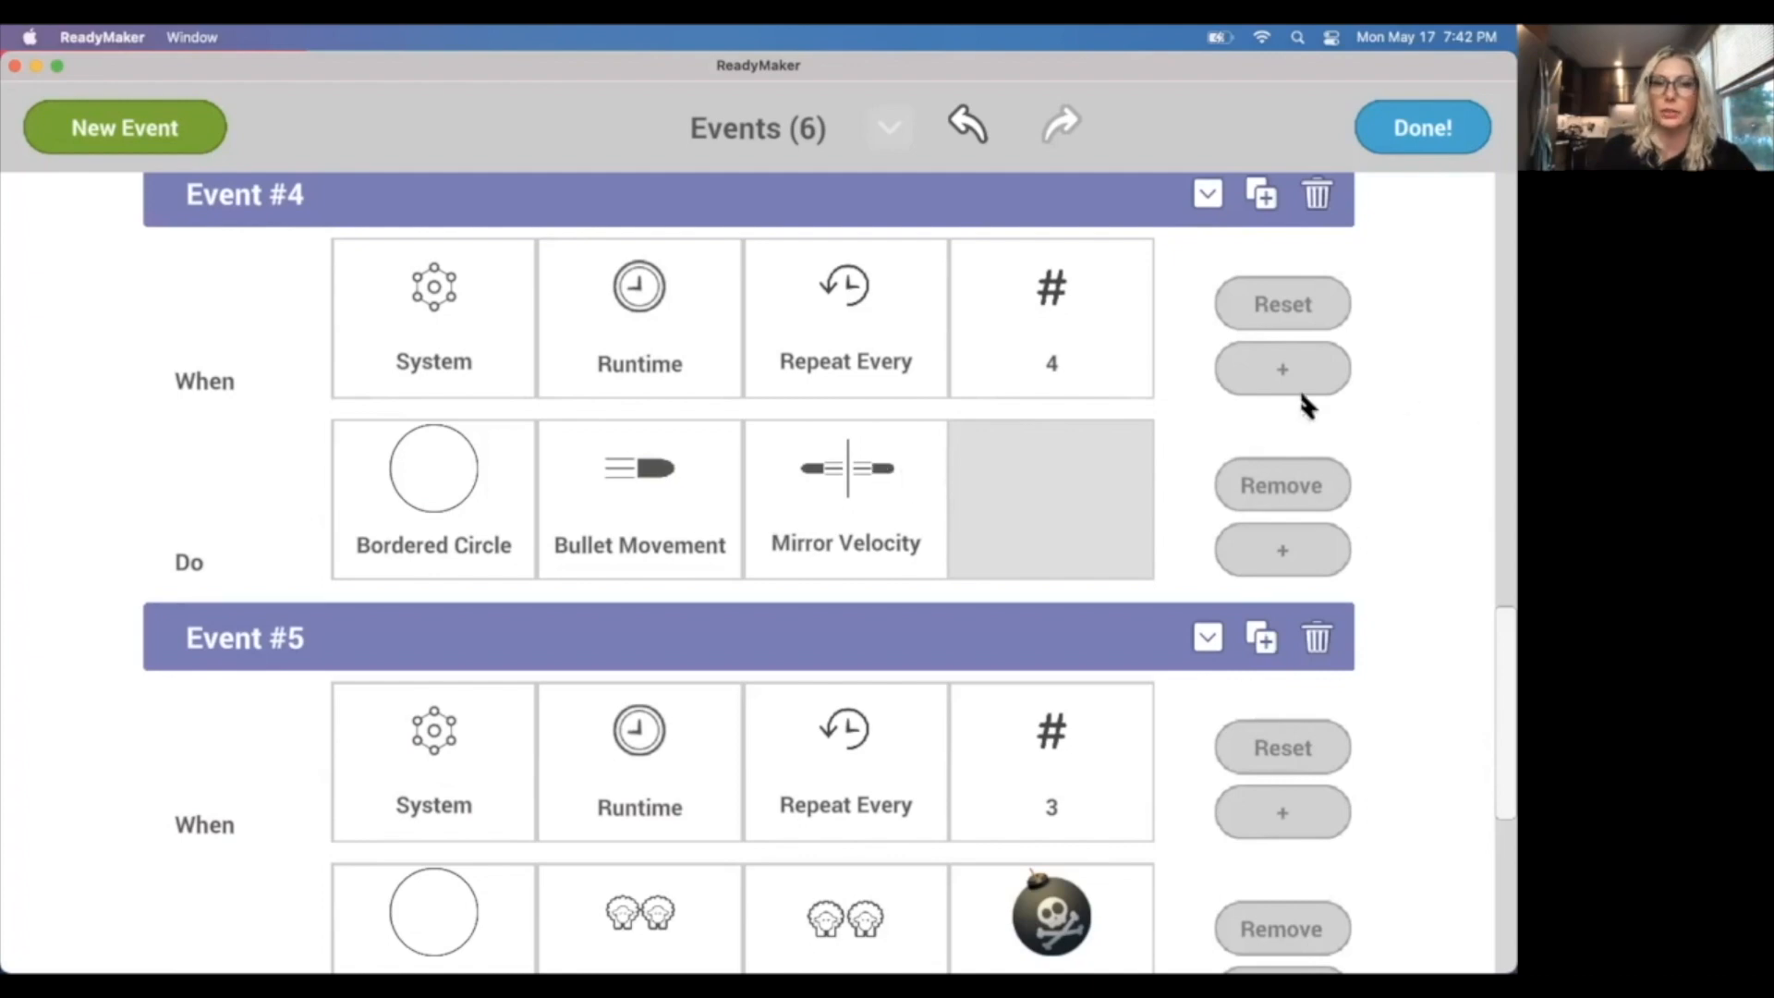
left_click_drag(1495, 691, 1496, 815)
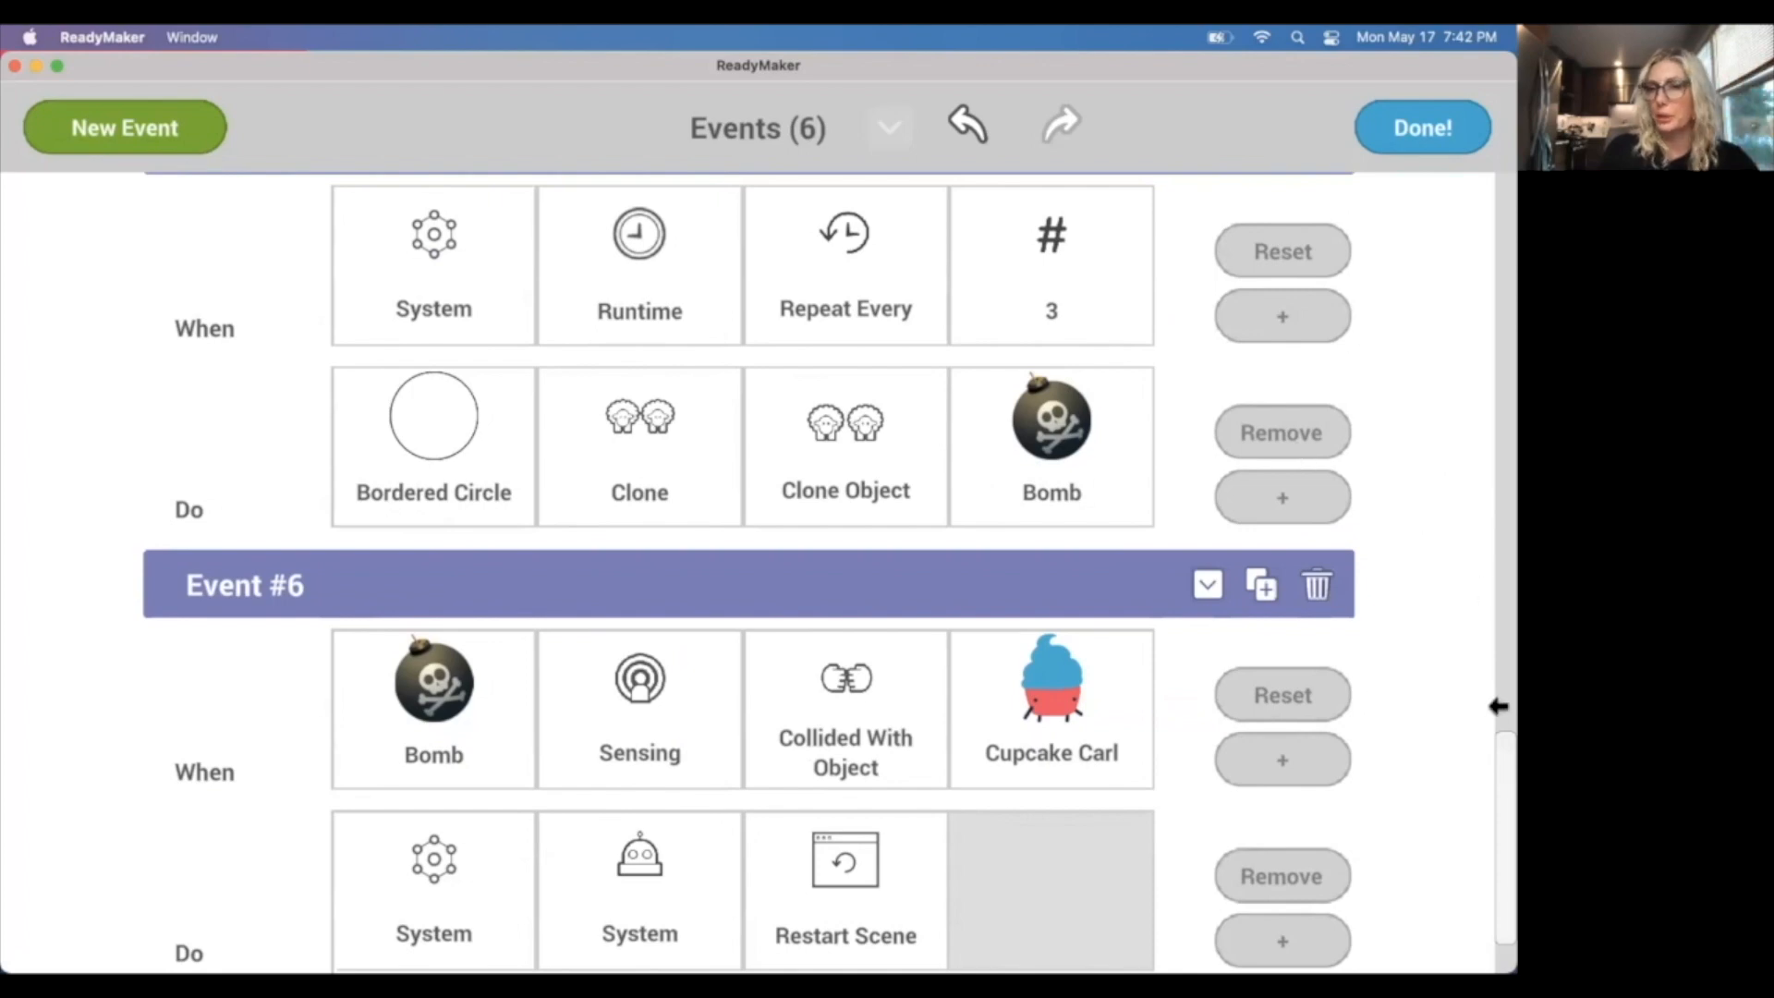
left_click_drag(1494, 809, 1495, 865)
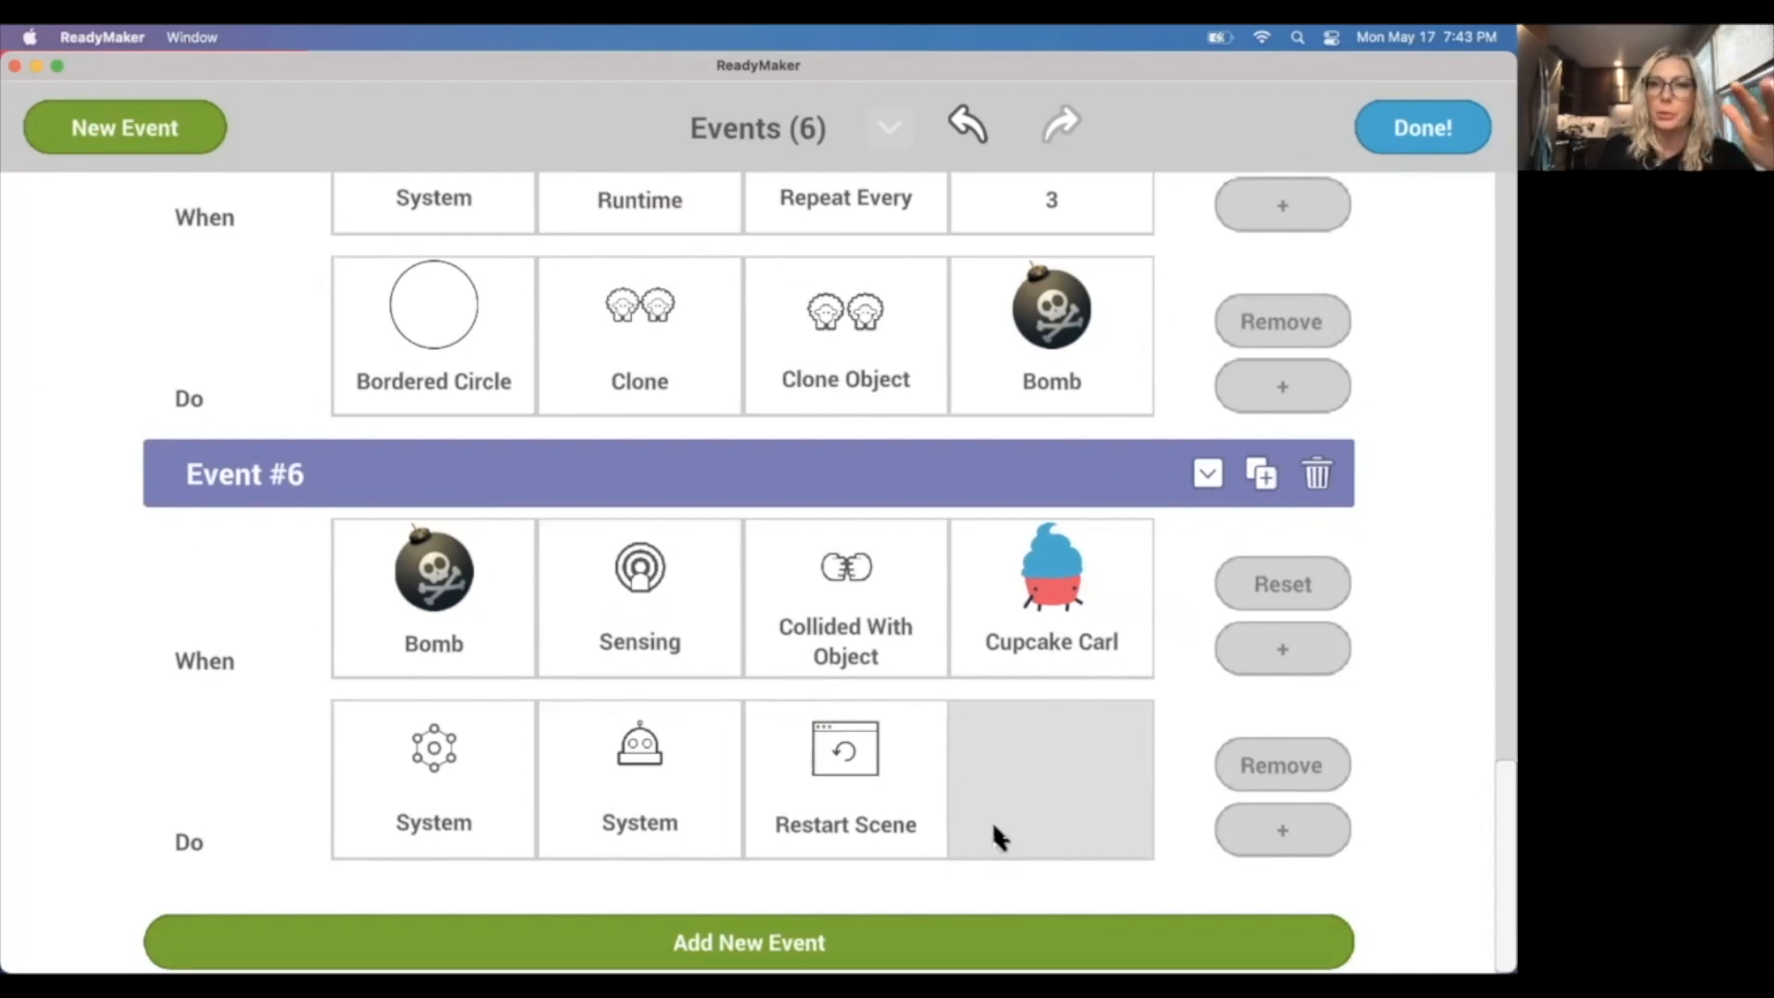
left_click(1421, 134)
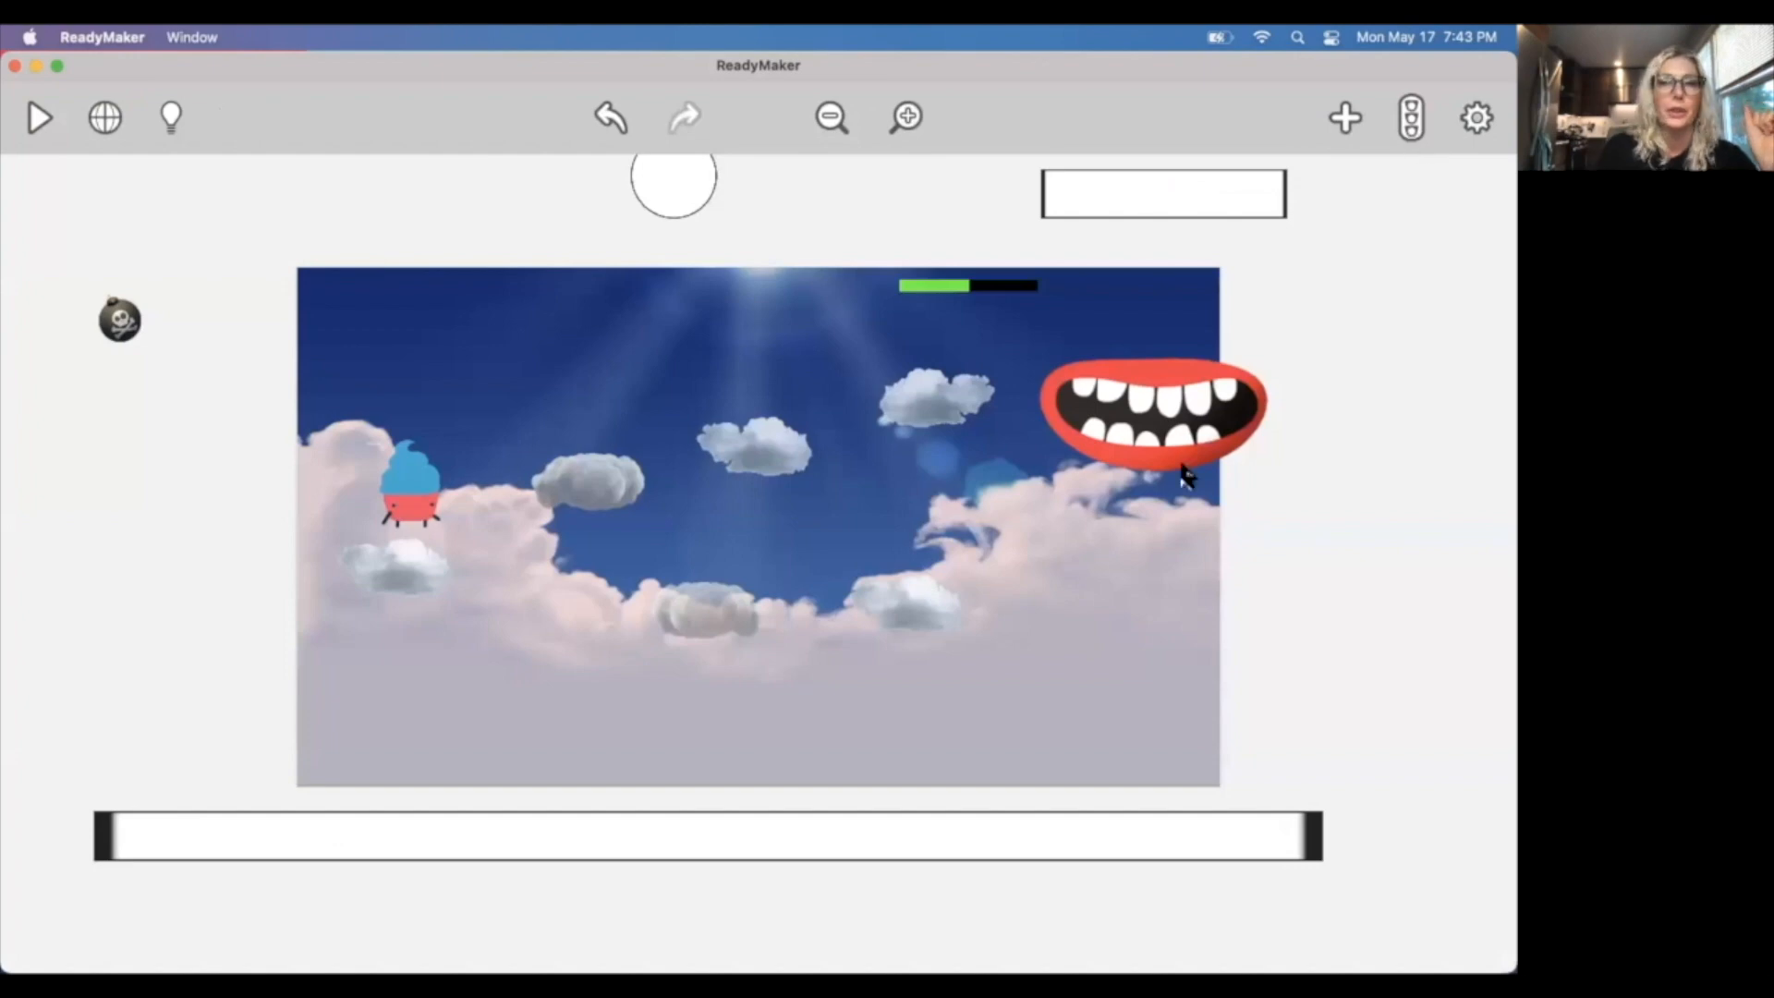
Add the Strawberry from the Food artwork to the lower-right corner of the scene.
left_click(1345, 117)
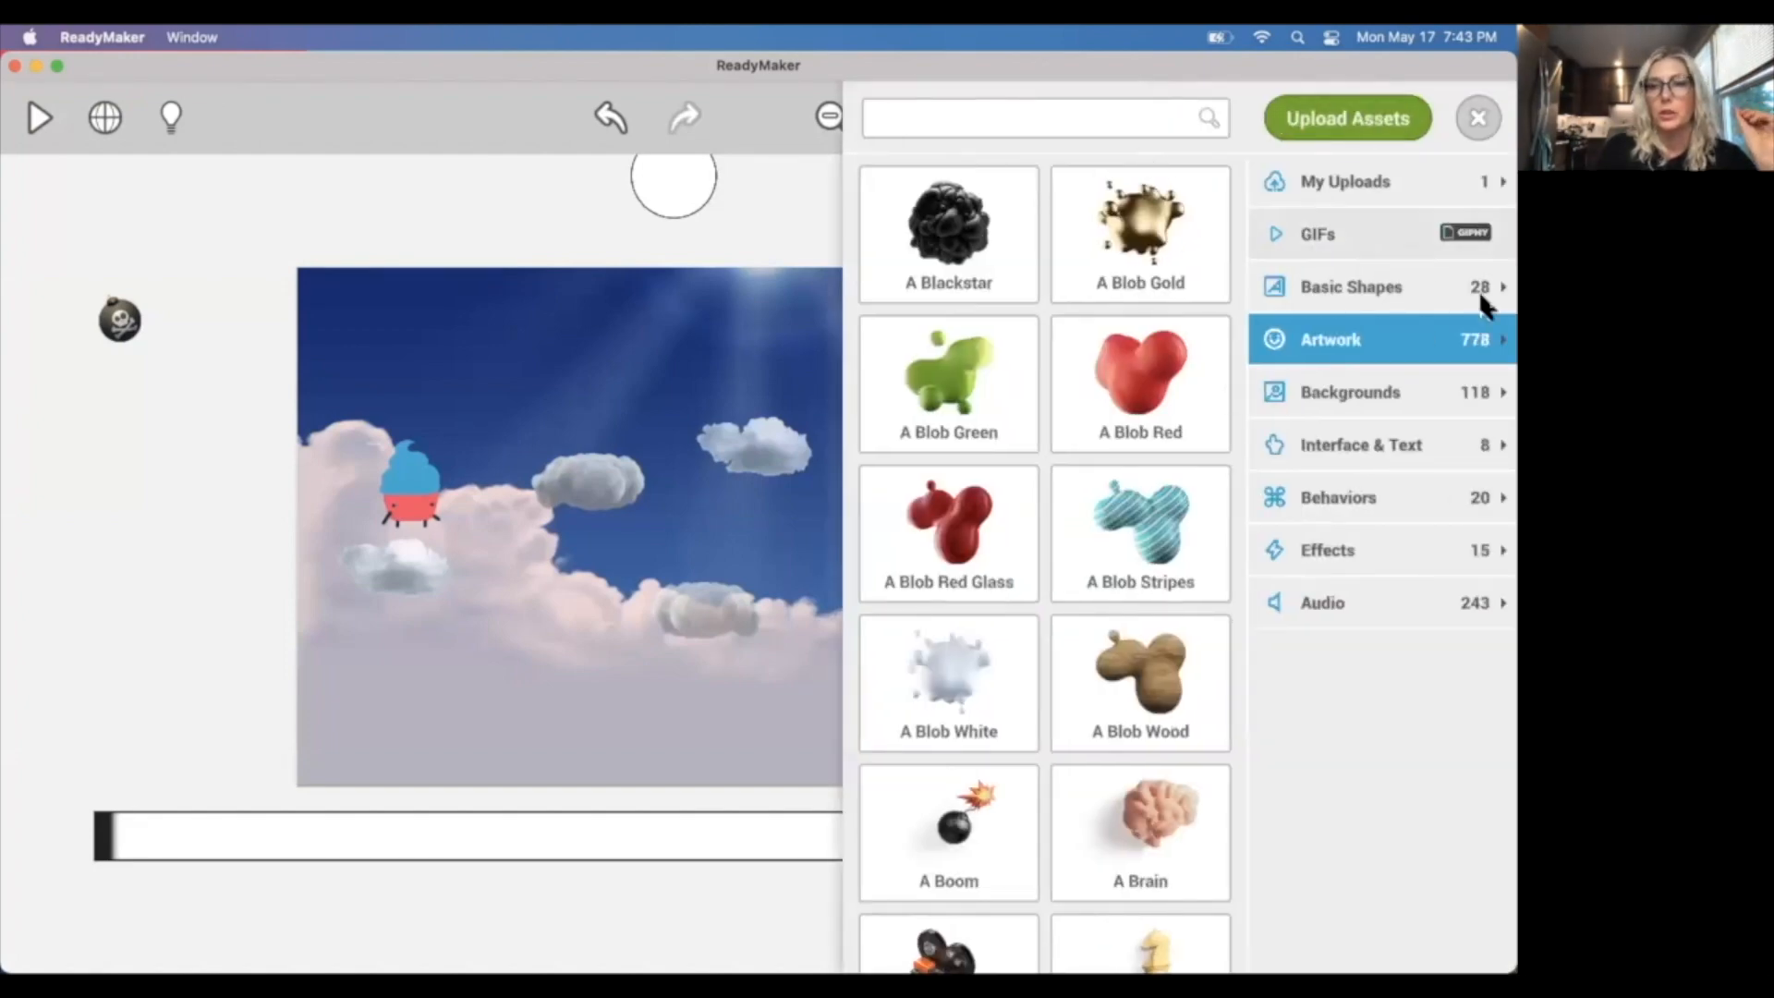
left_click(1498, 342)
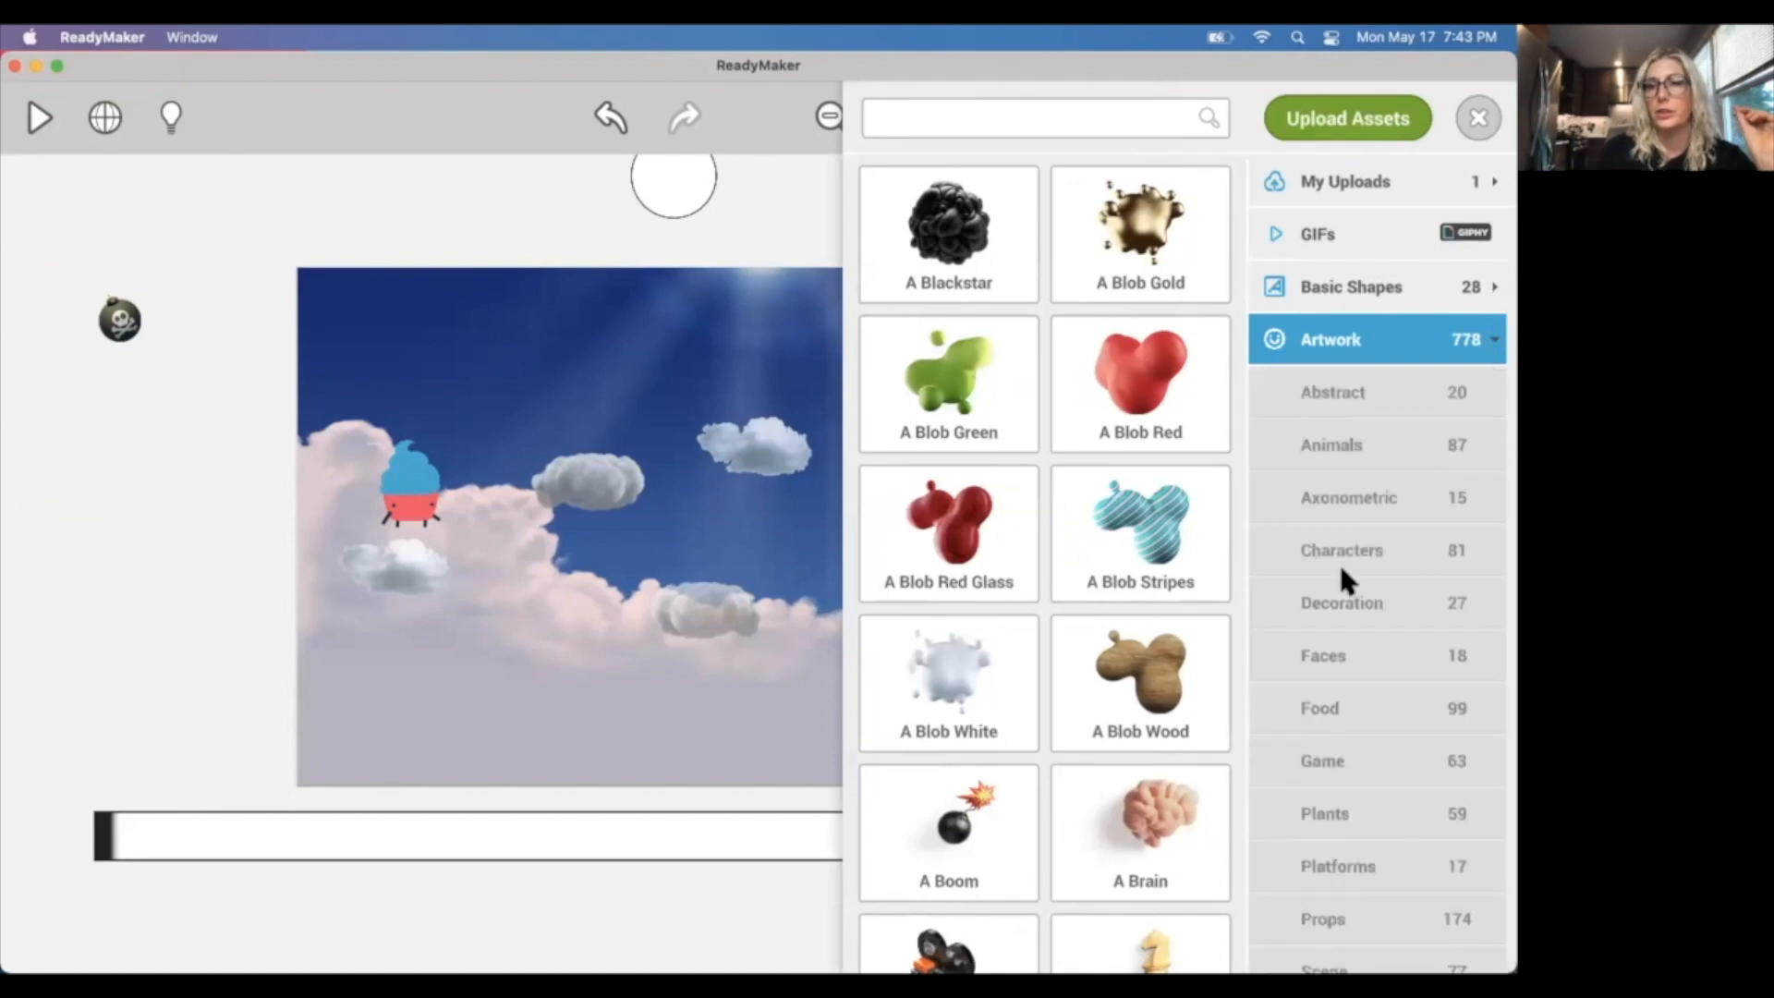
left_click(1335, 704)
scroll(1016, 730, "down", 10)
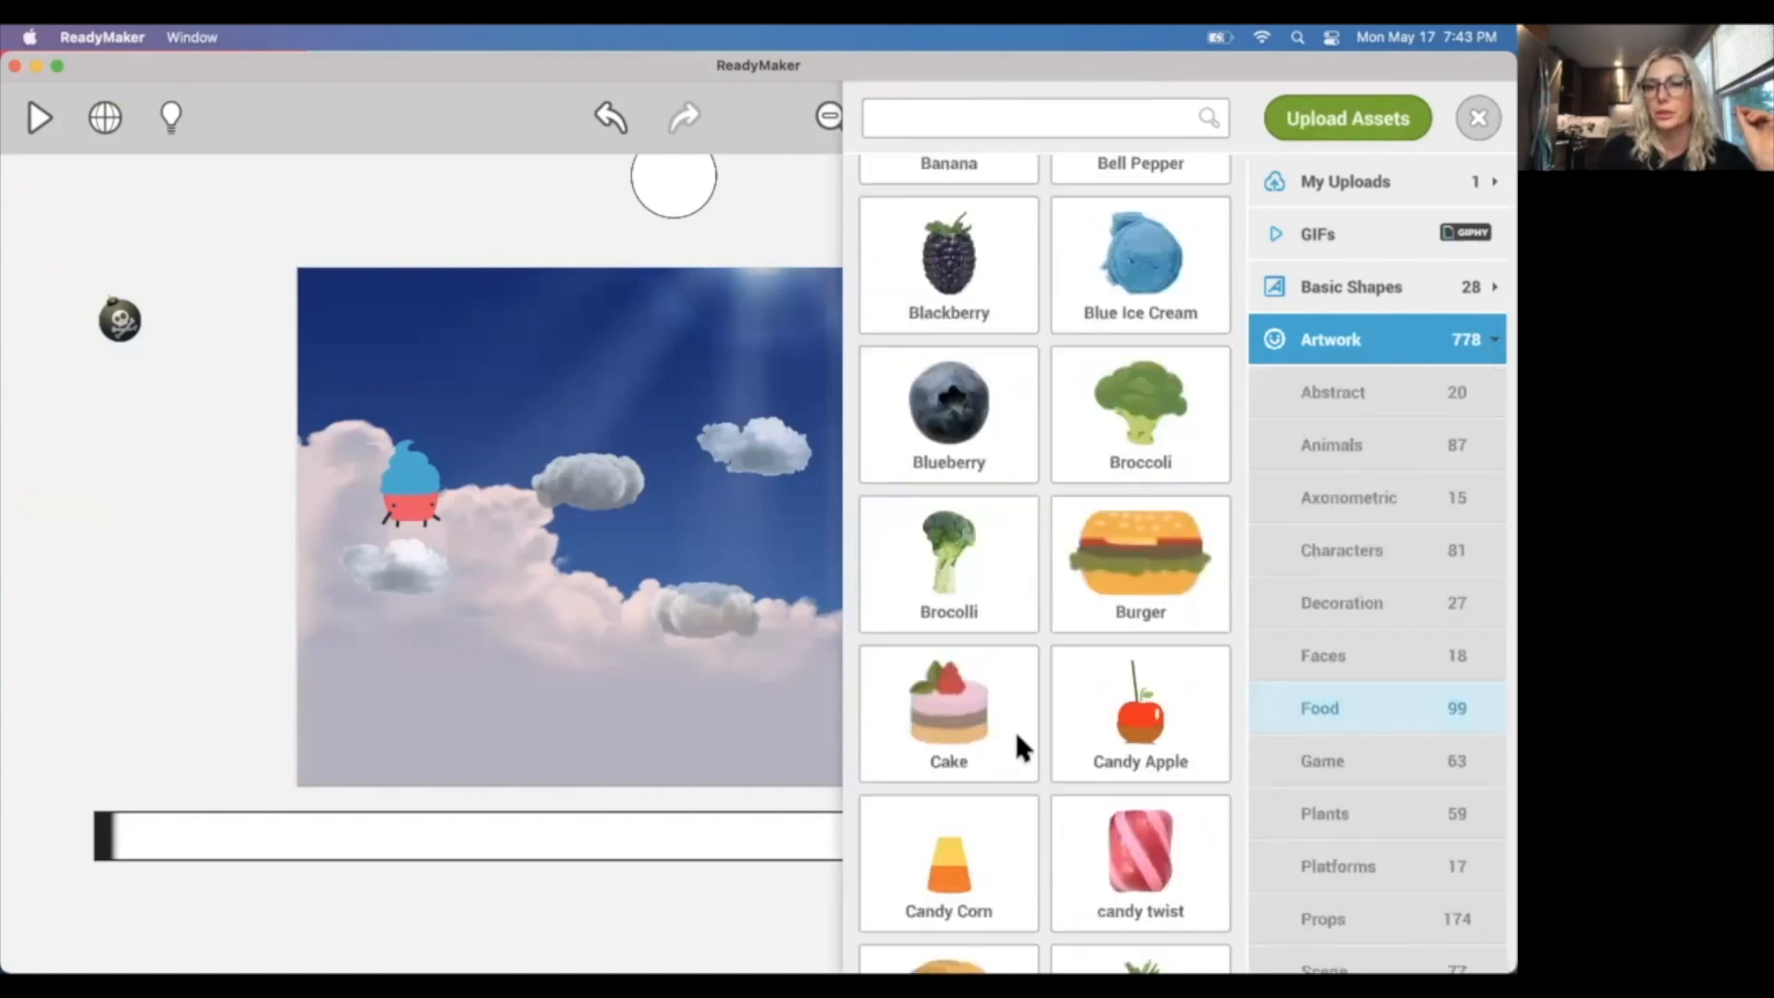
scroll(1021, 734, "down", 20)
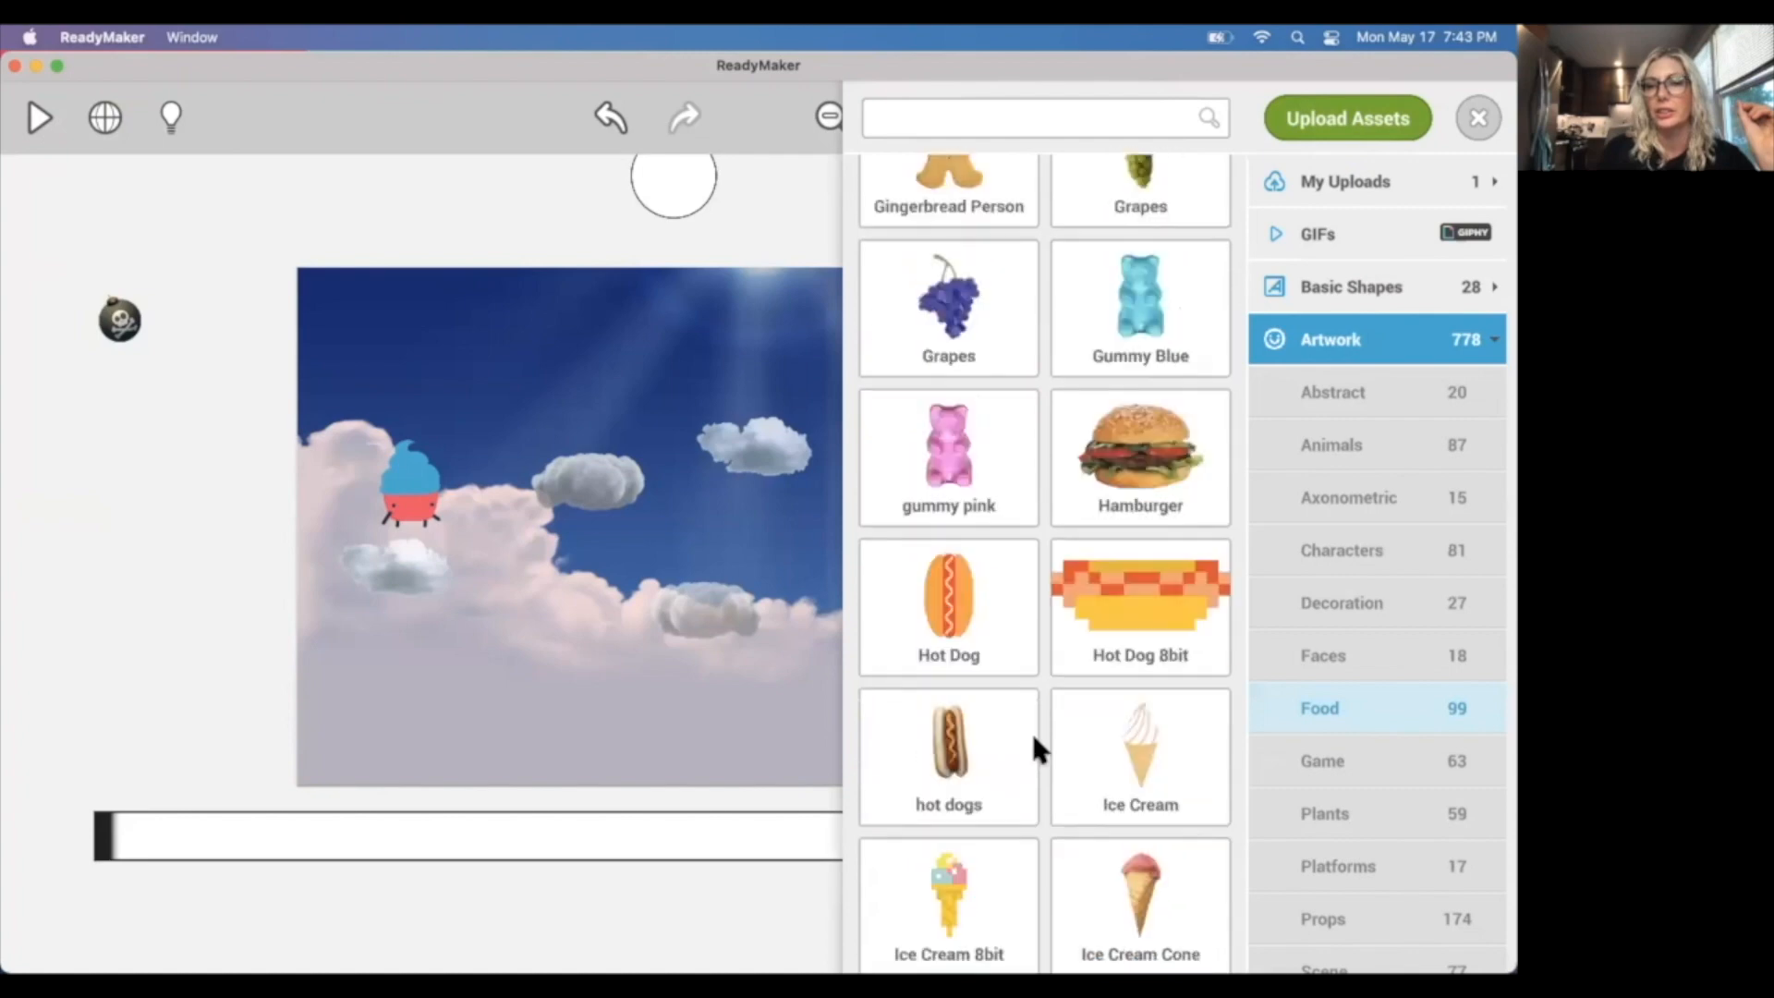
scroll(1050, 749, "down", 20)
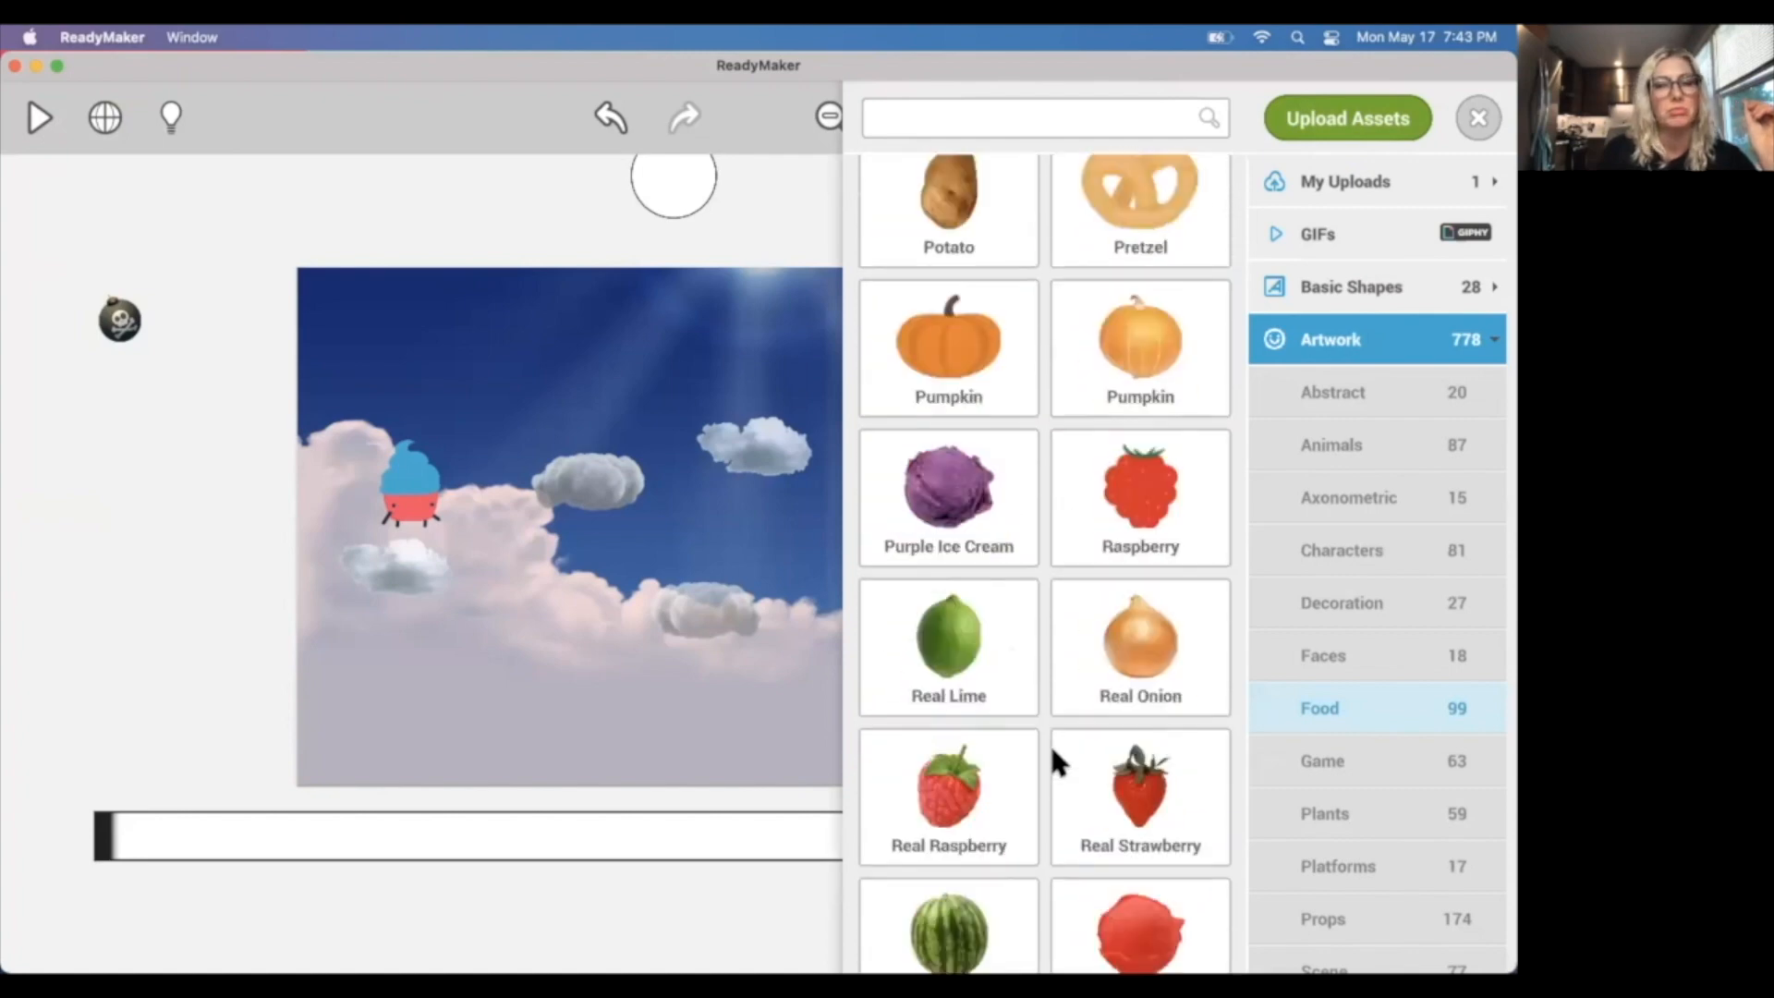
scroll(1062, 739, "down", 5)
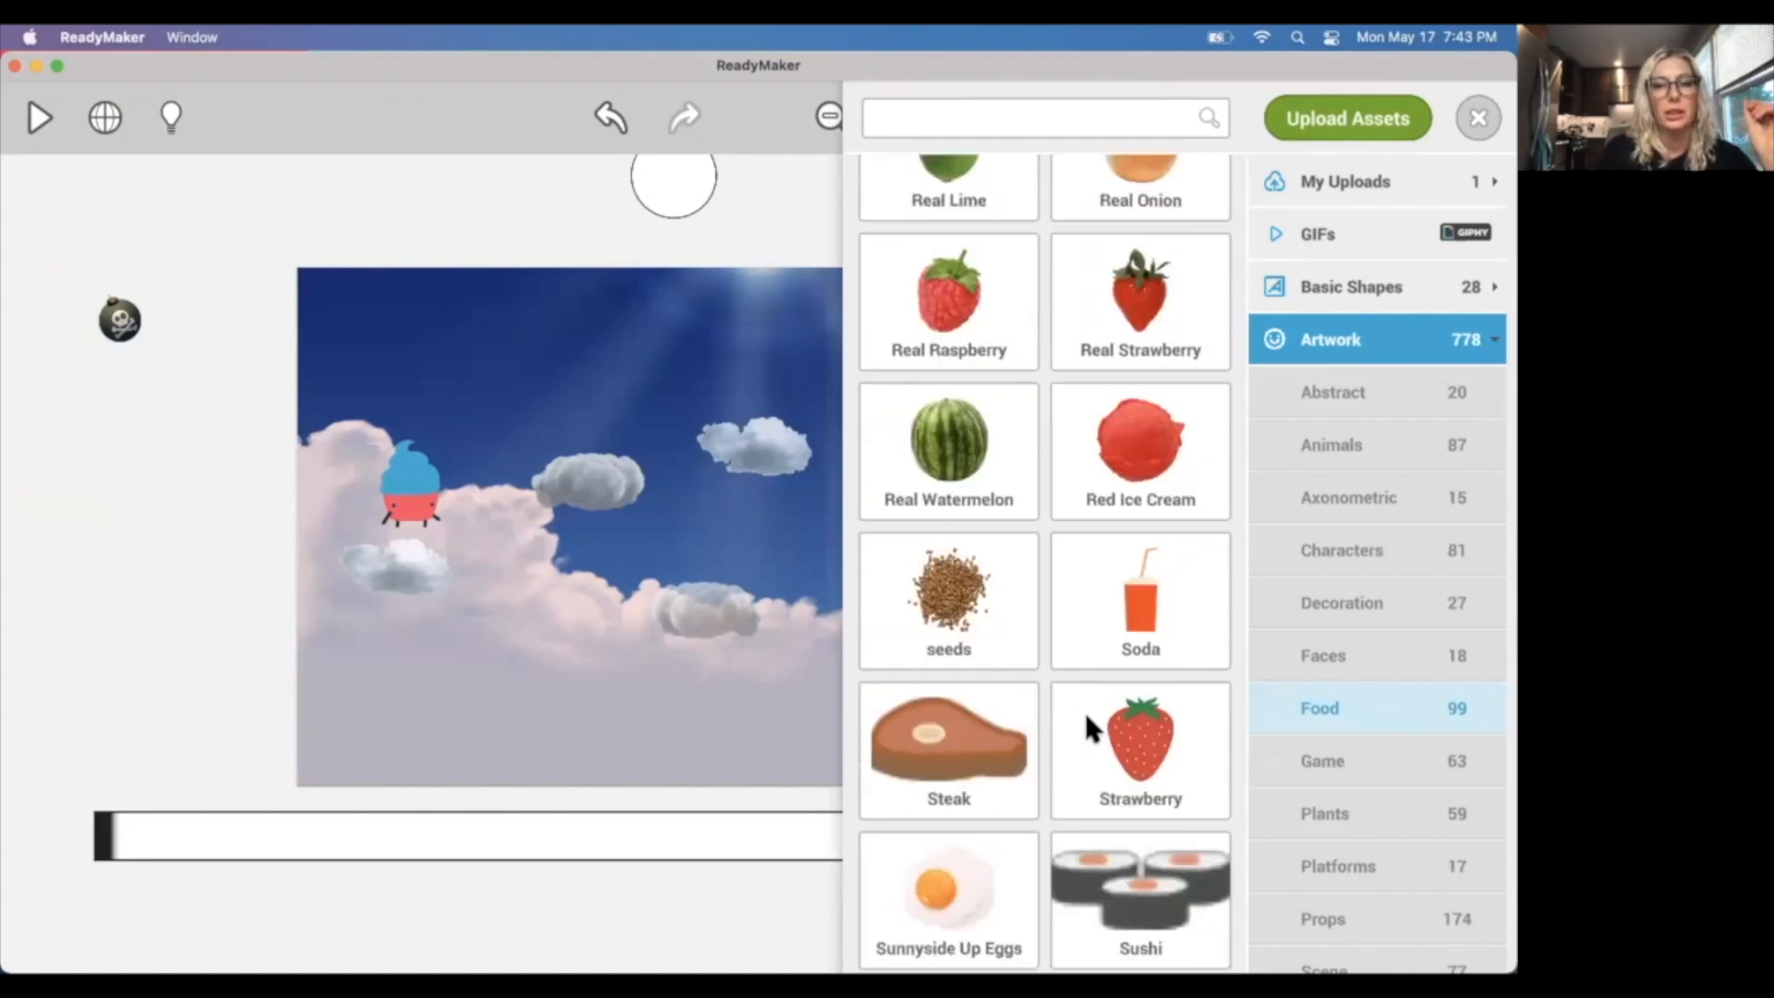
left_click(1145, 711)
left_click_drag(1145, 711, 1190, 746)
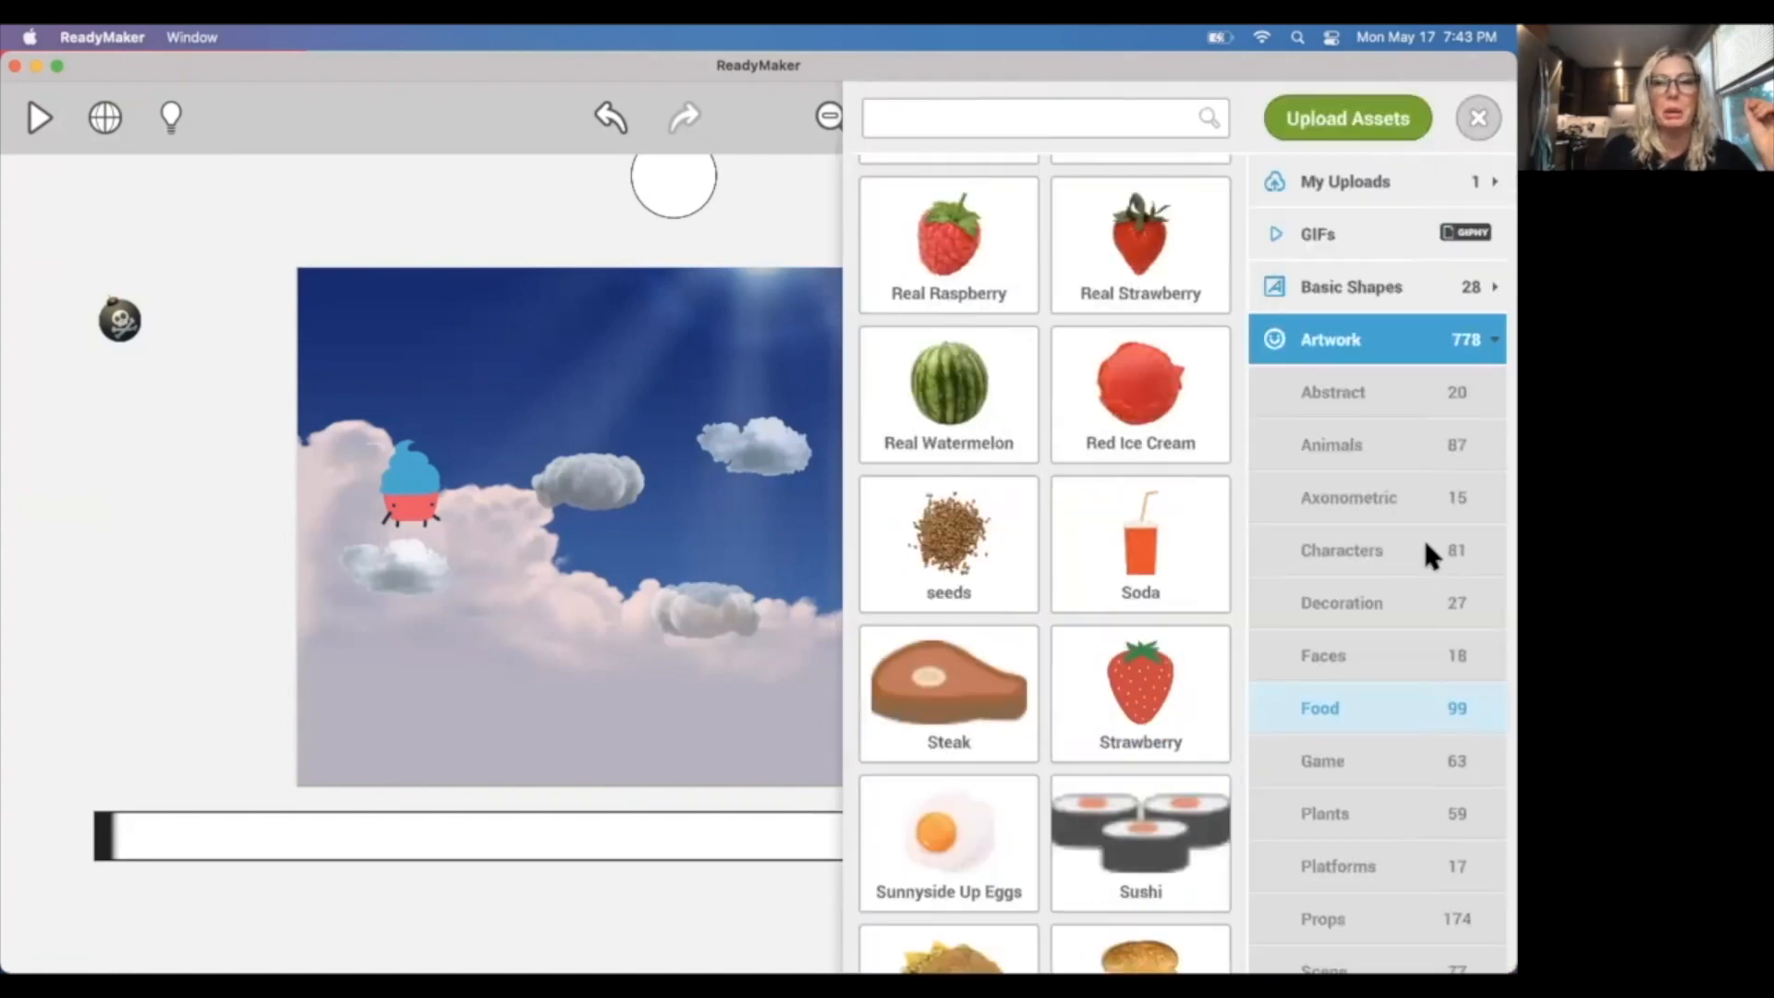
left_click(1479, 118)
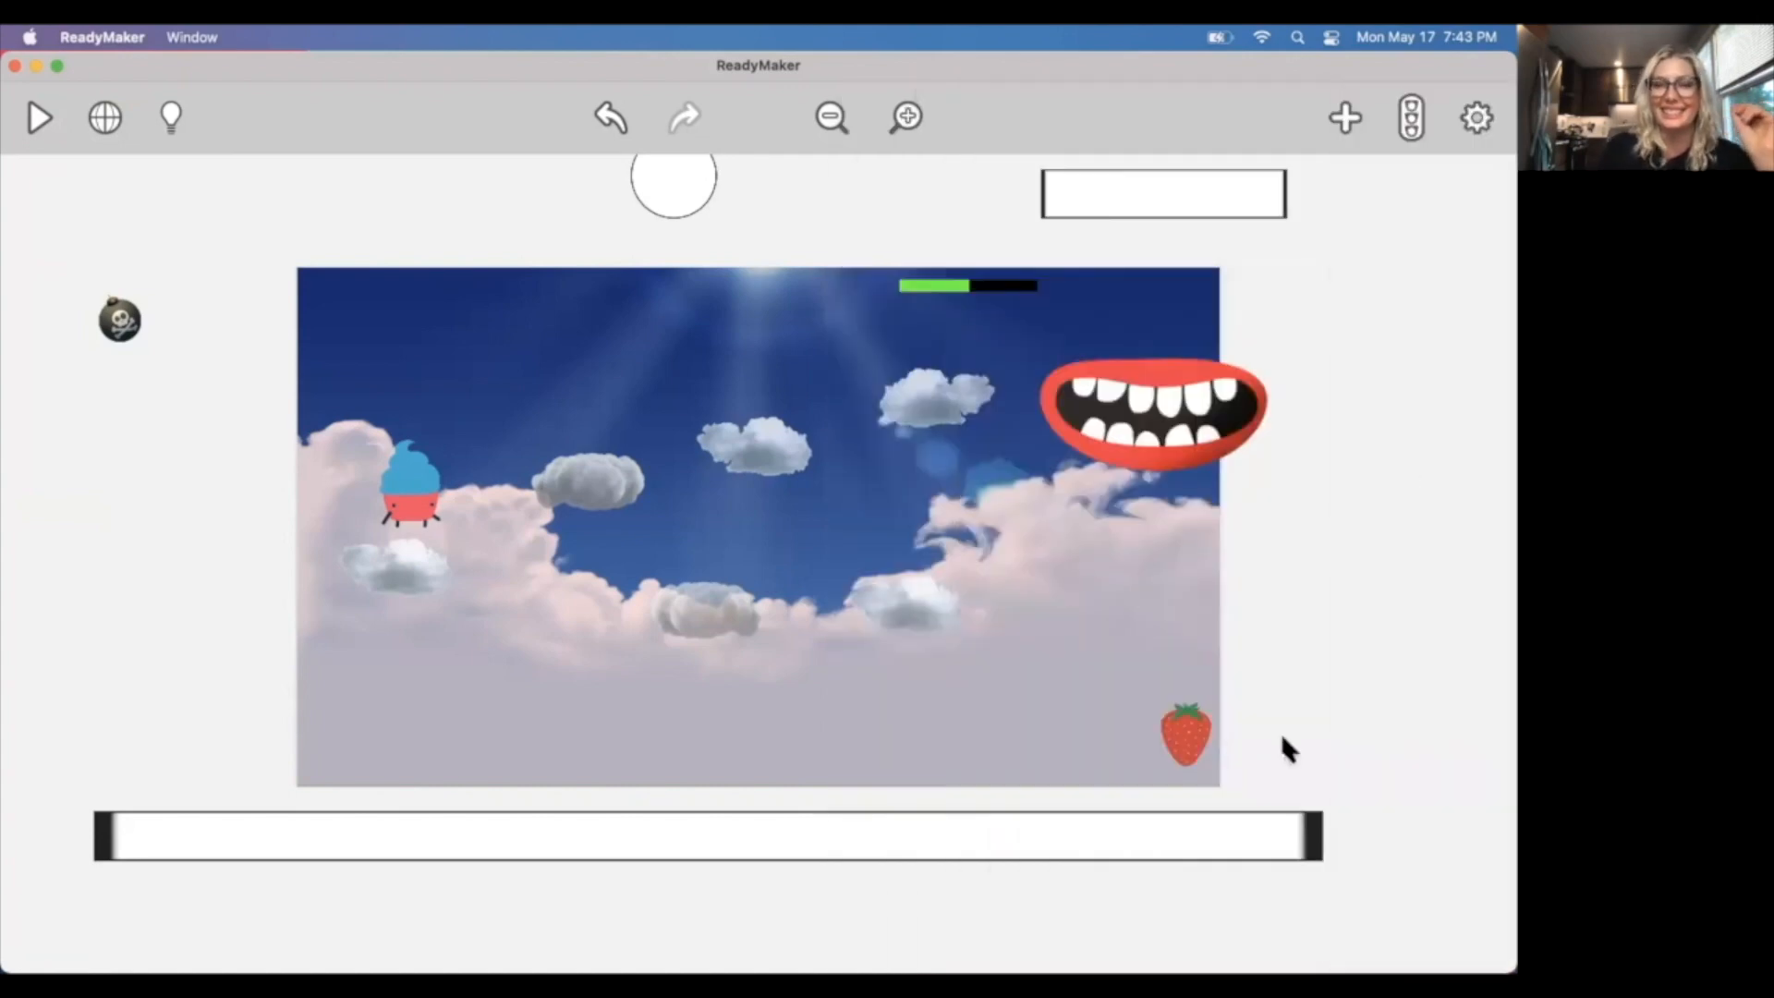
Make the strawberry non-solid and hidden in its appearance settings.
left_click(1175, 753)
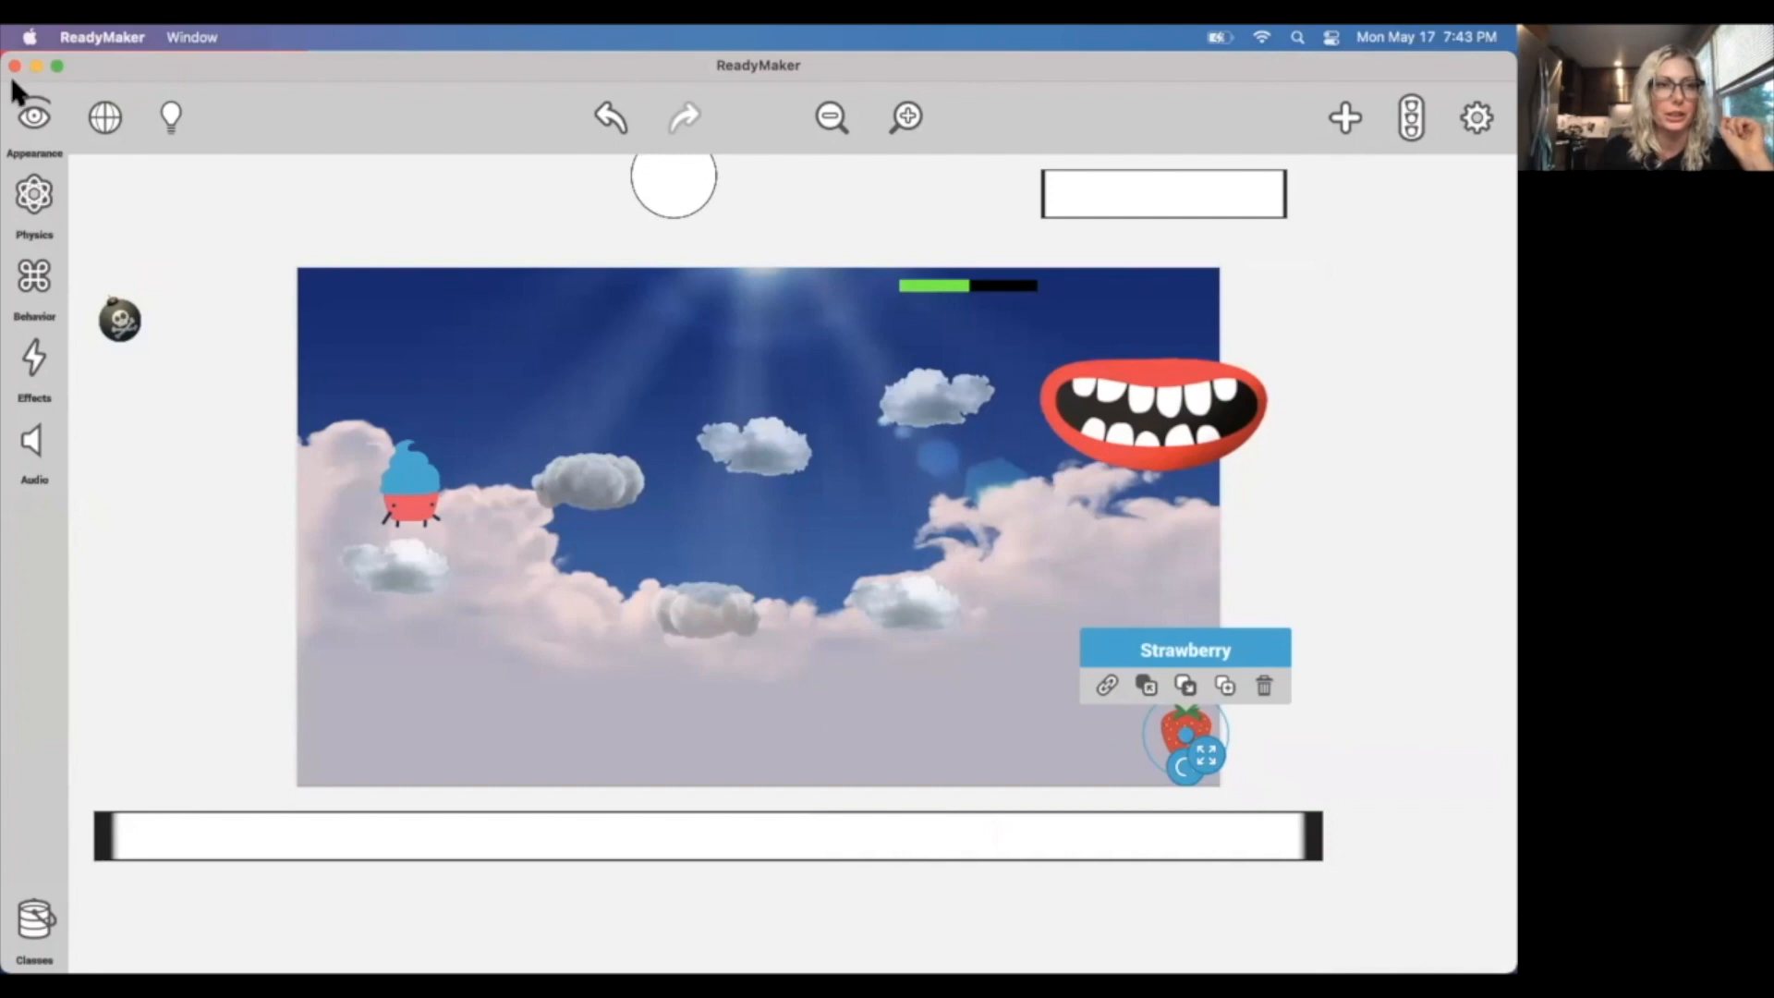
left_click(32, 118)
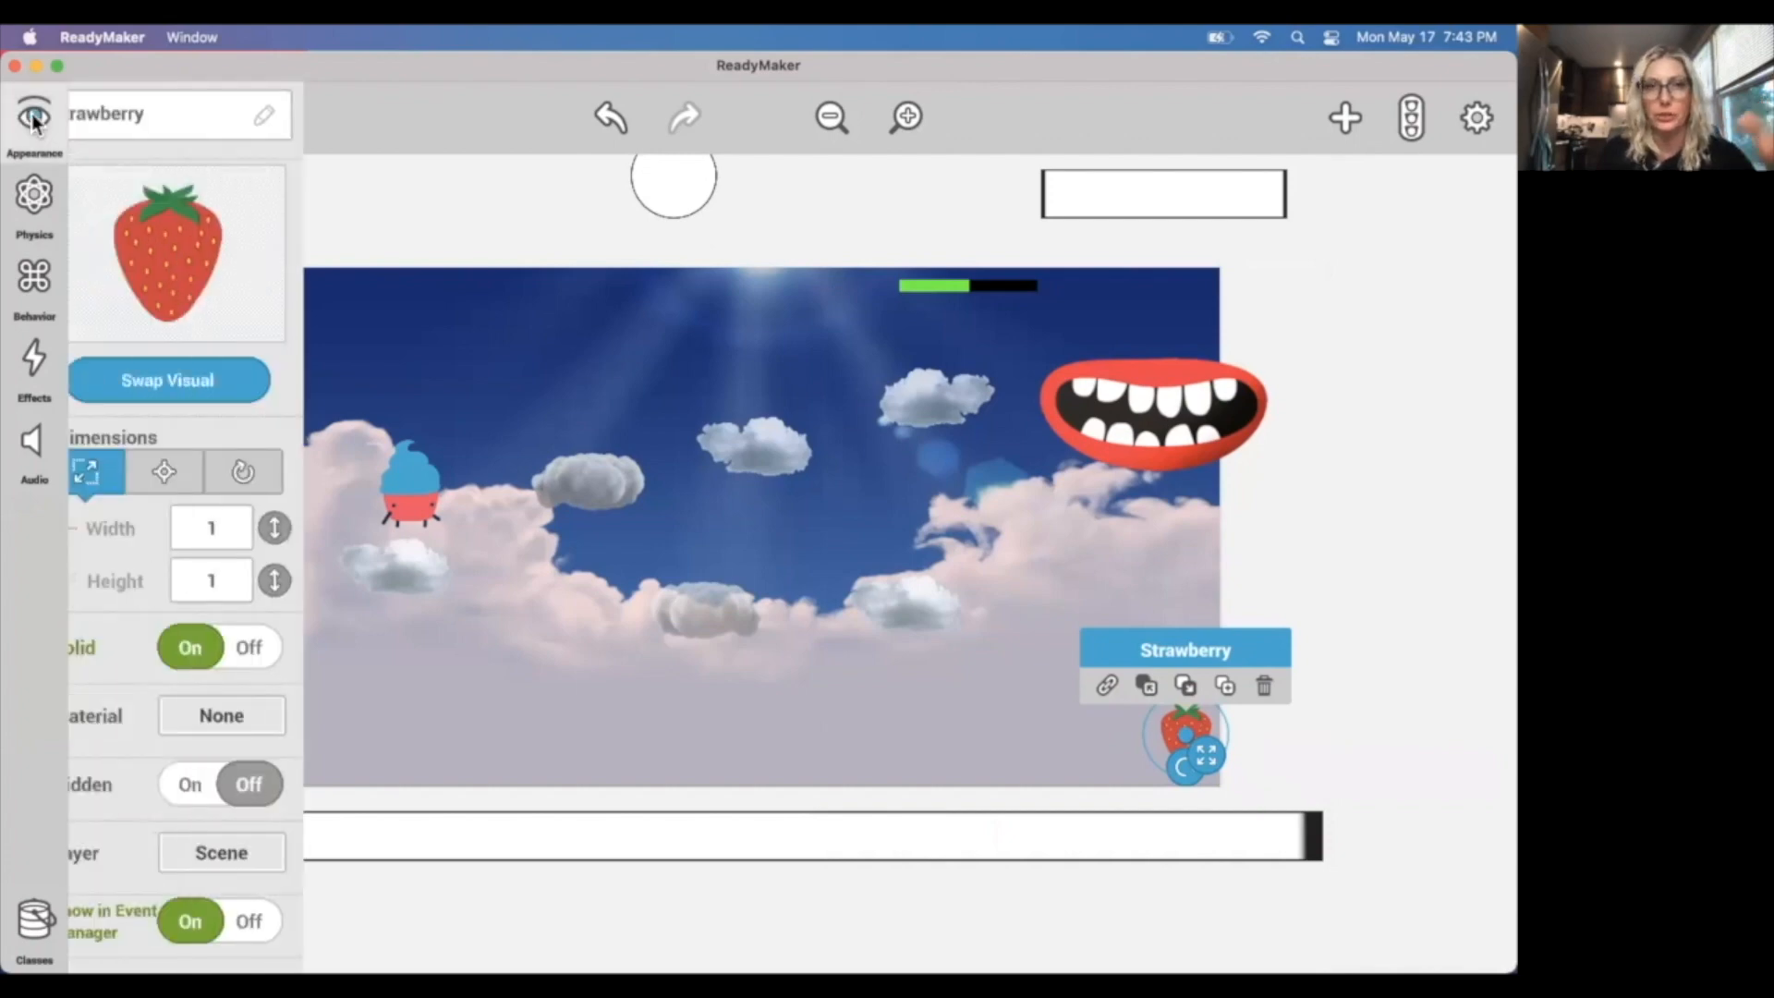
left_click(242, 652)
scroll(186, 673, "down", 3)
scroll(191, 681, "down", 3)
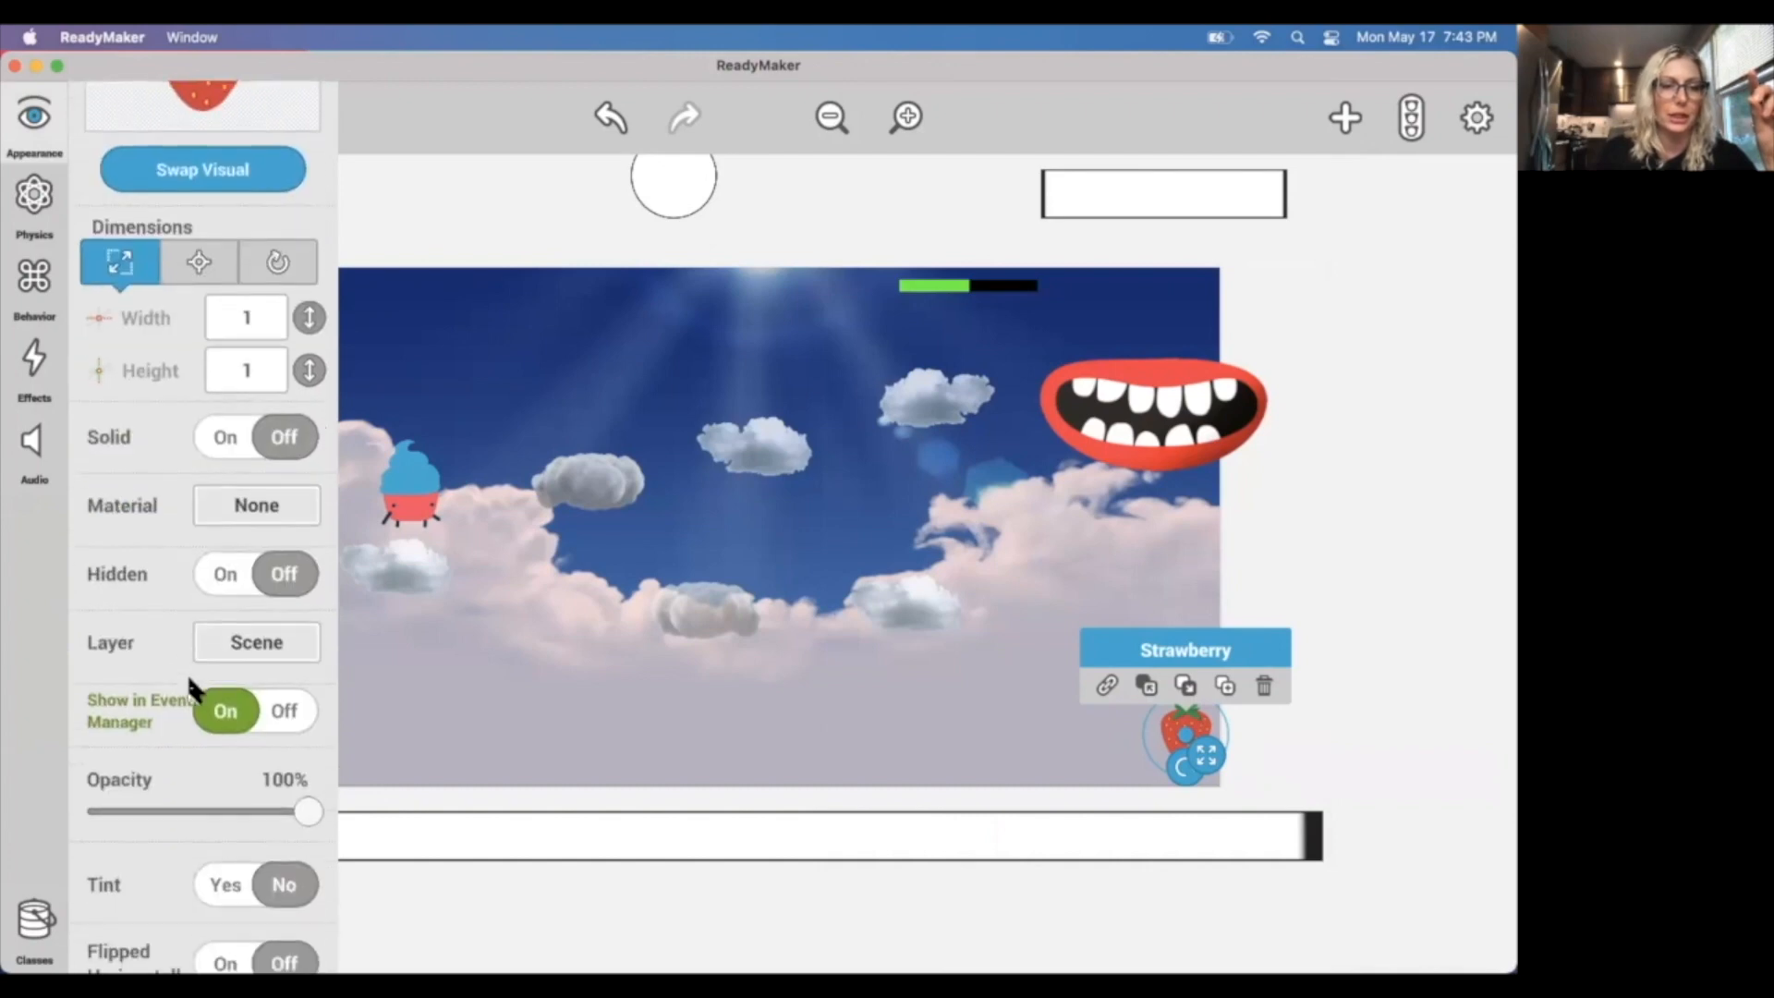
scroll(190, 688, "down", 1)
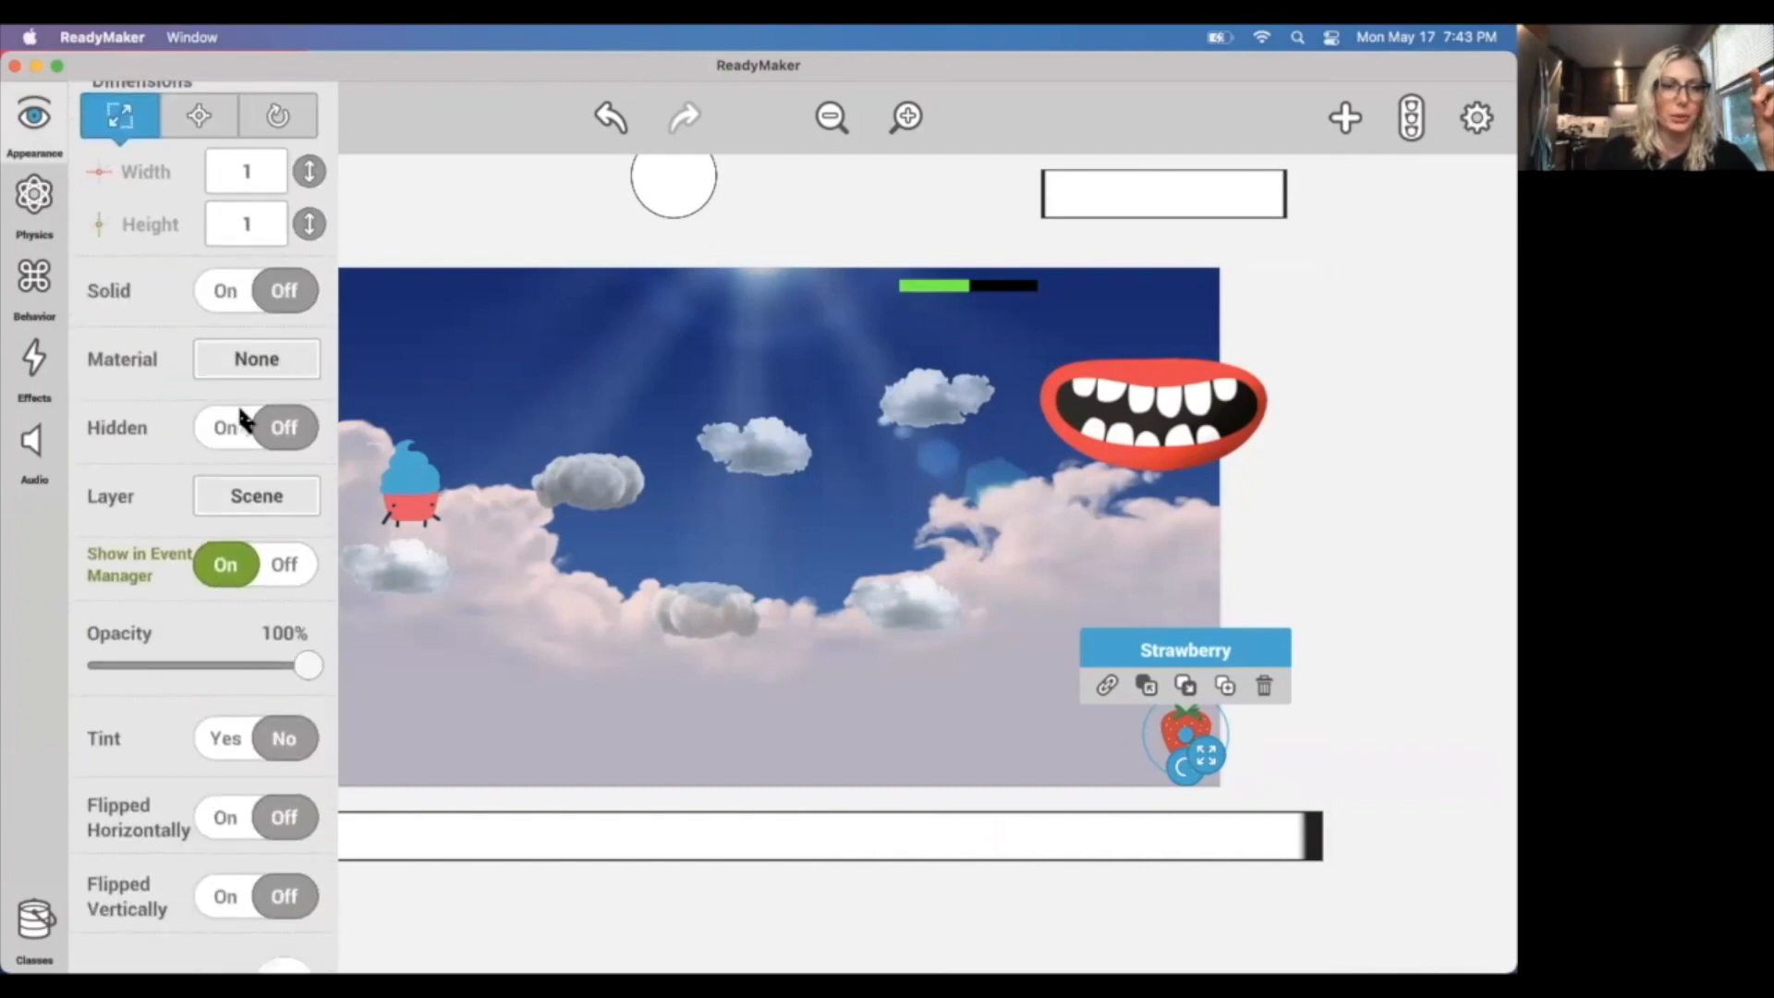
left_click(280, 434)
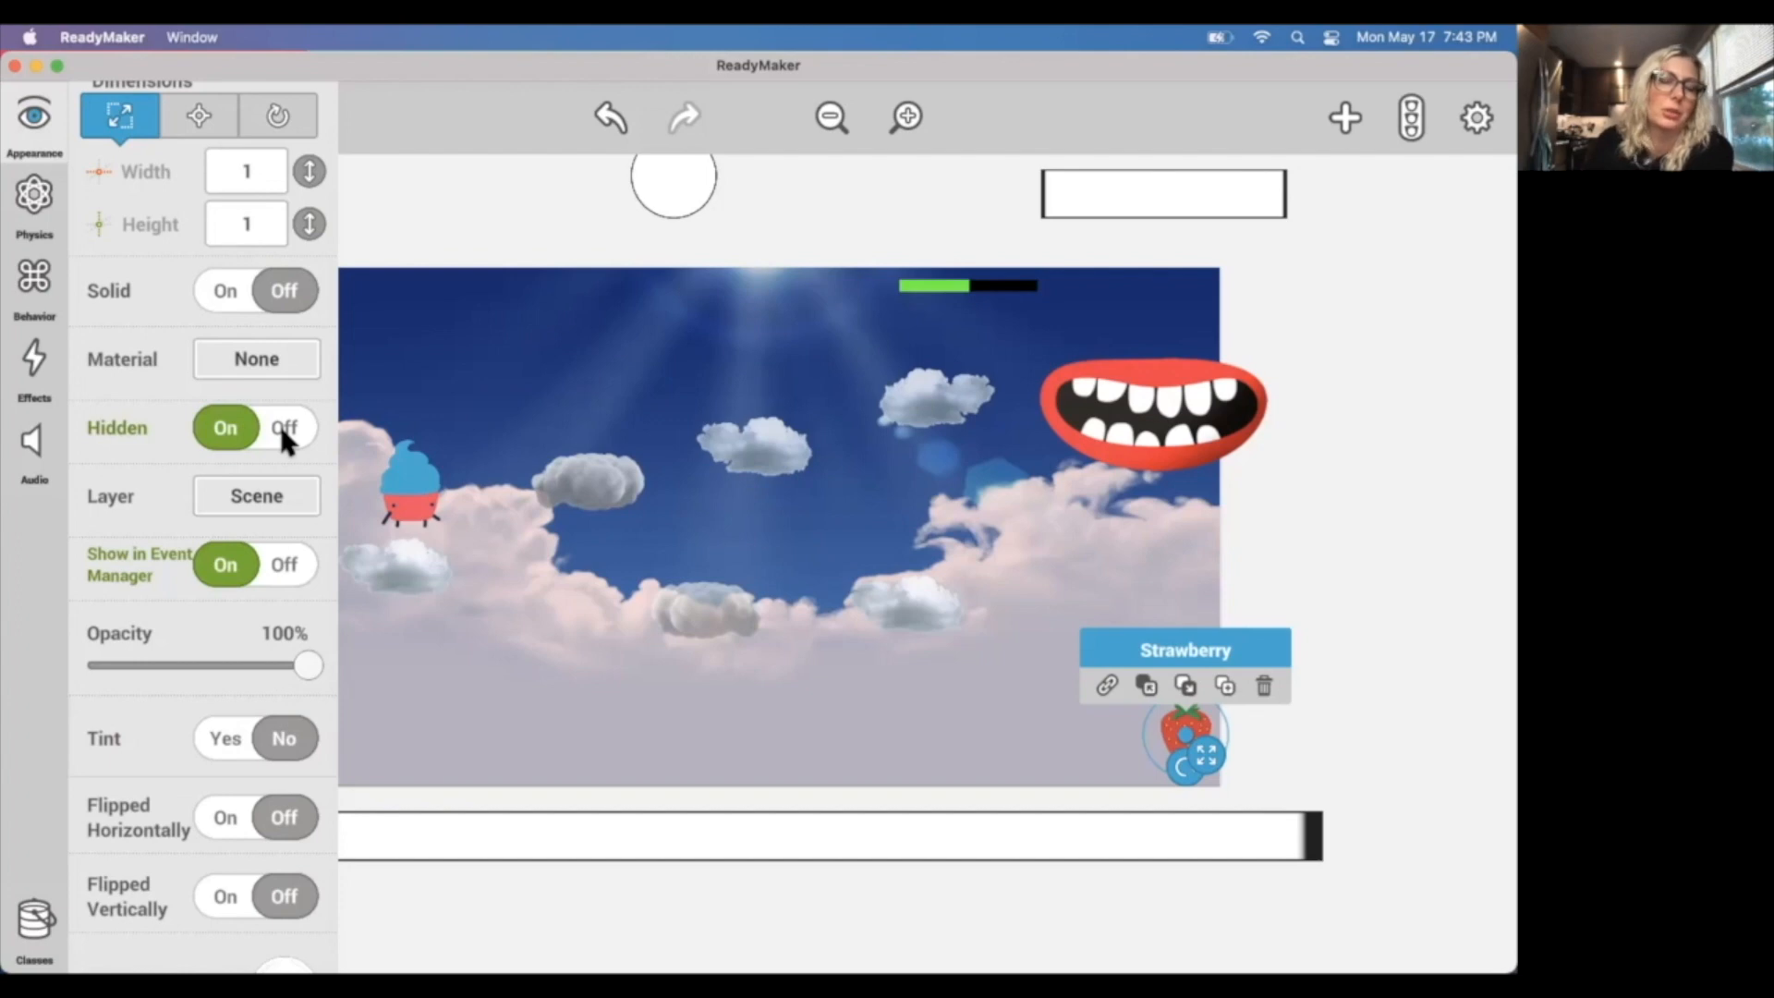
left_click(429, 218)
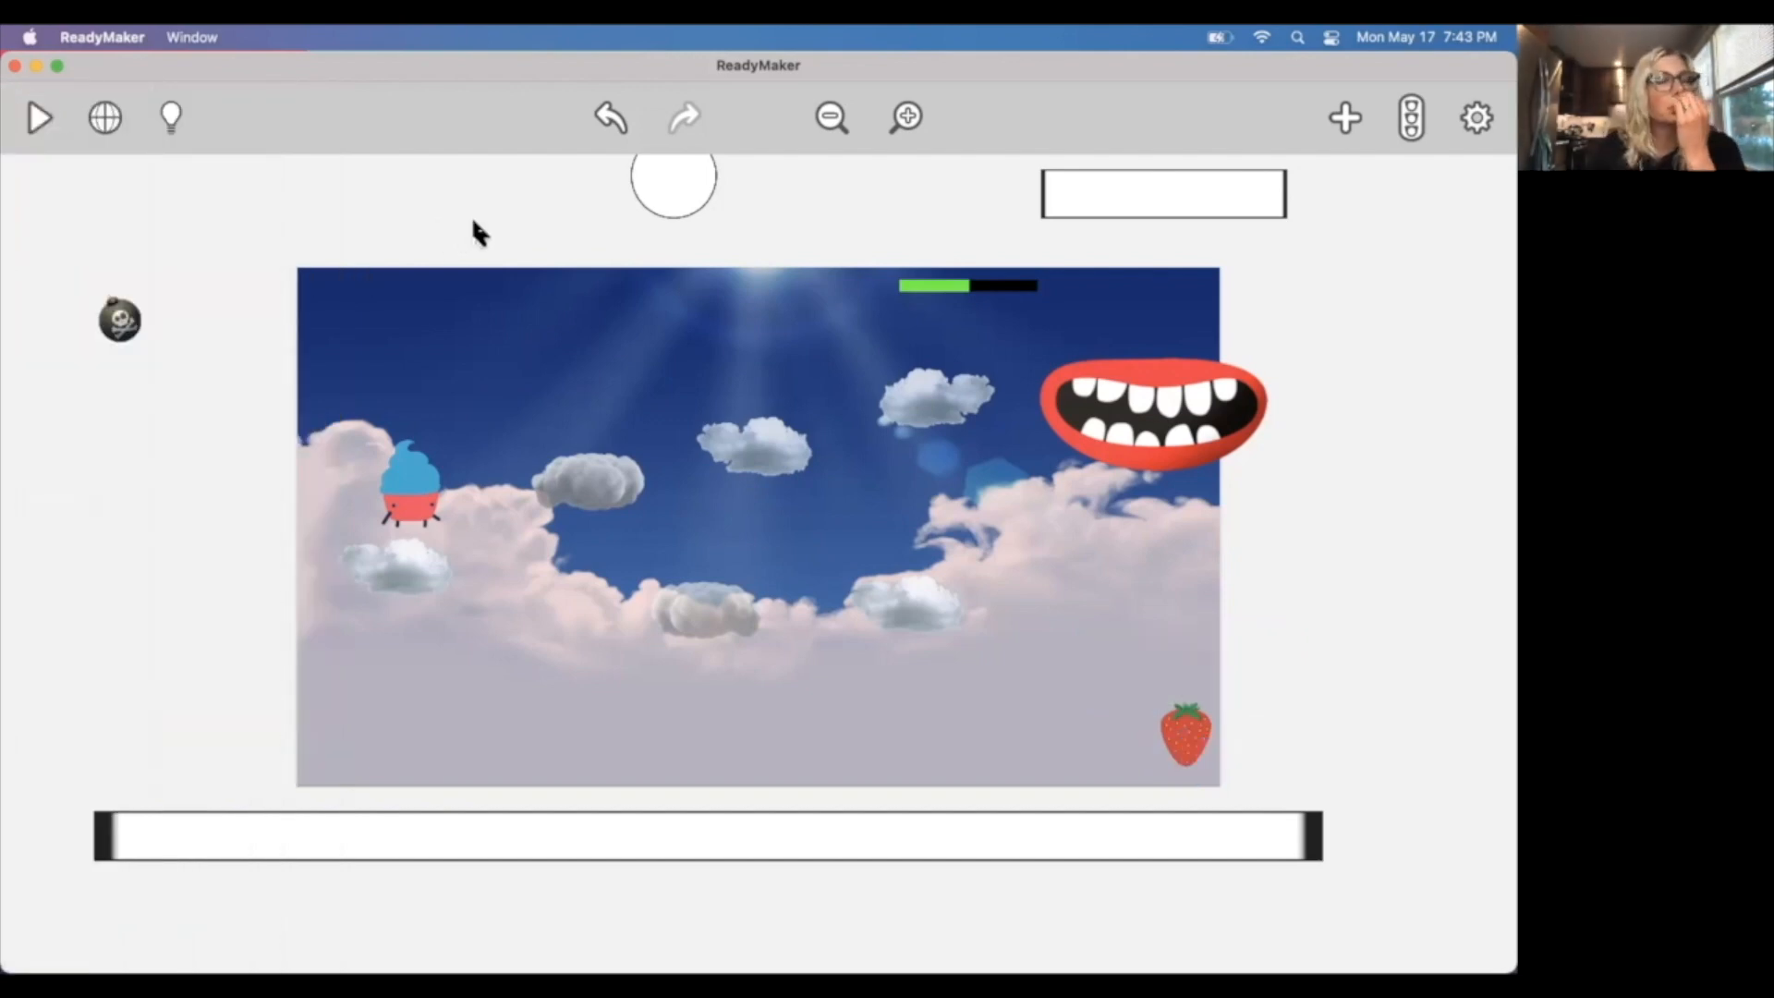
Add Explosion Effects to the strawberry.
left_click(1192, 738)
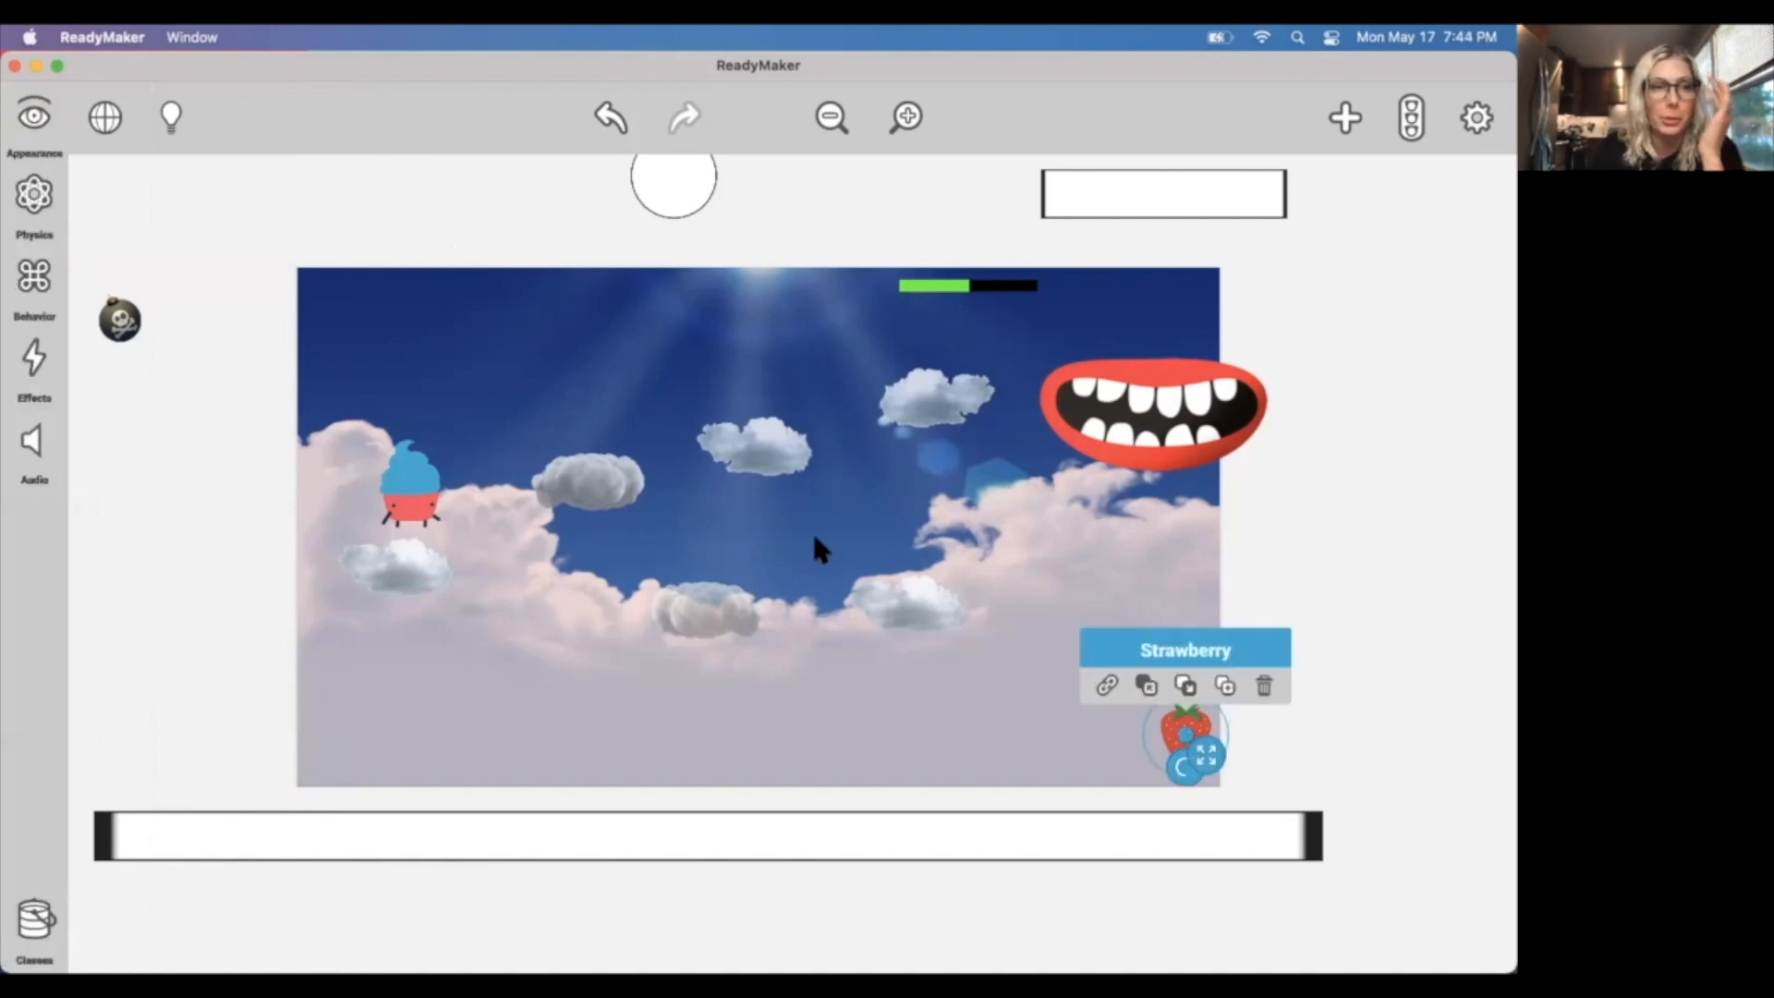
left_click(34, 366)
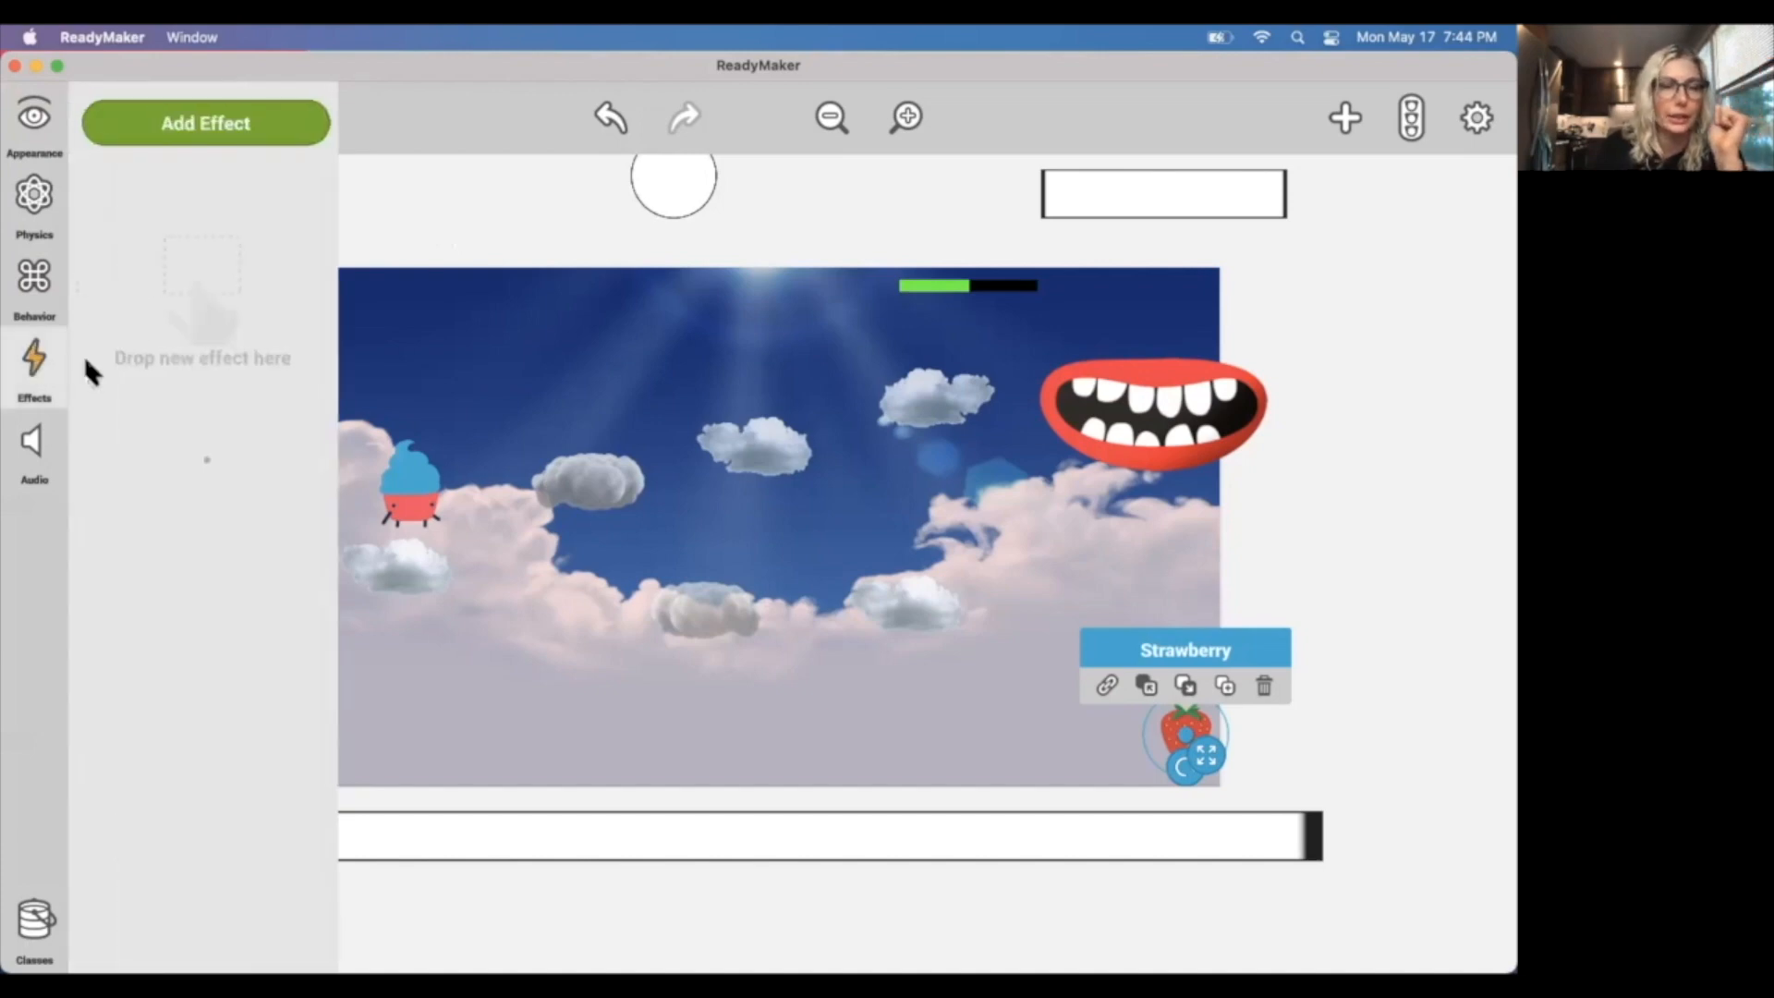
left_click(226, 129)
left_click_drag(981, 401, 213, 369)
left_click(1486, 117)
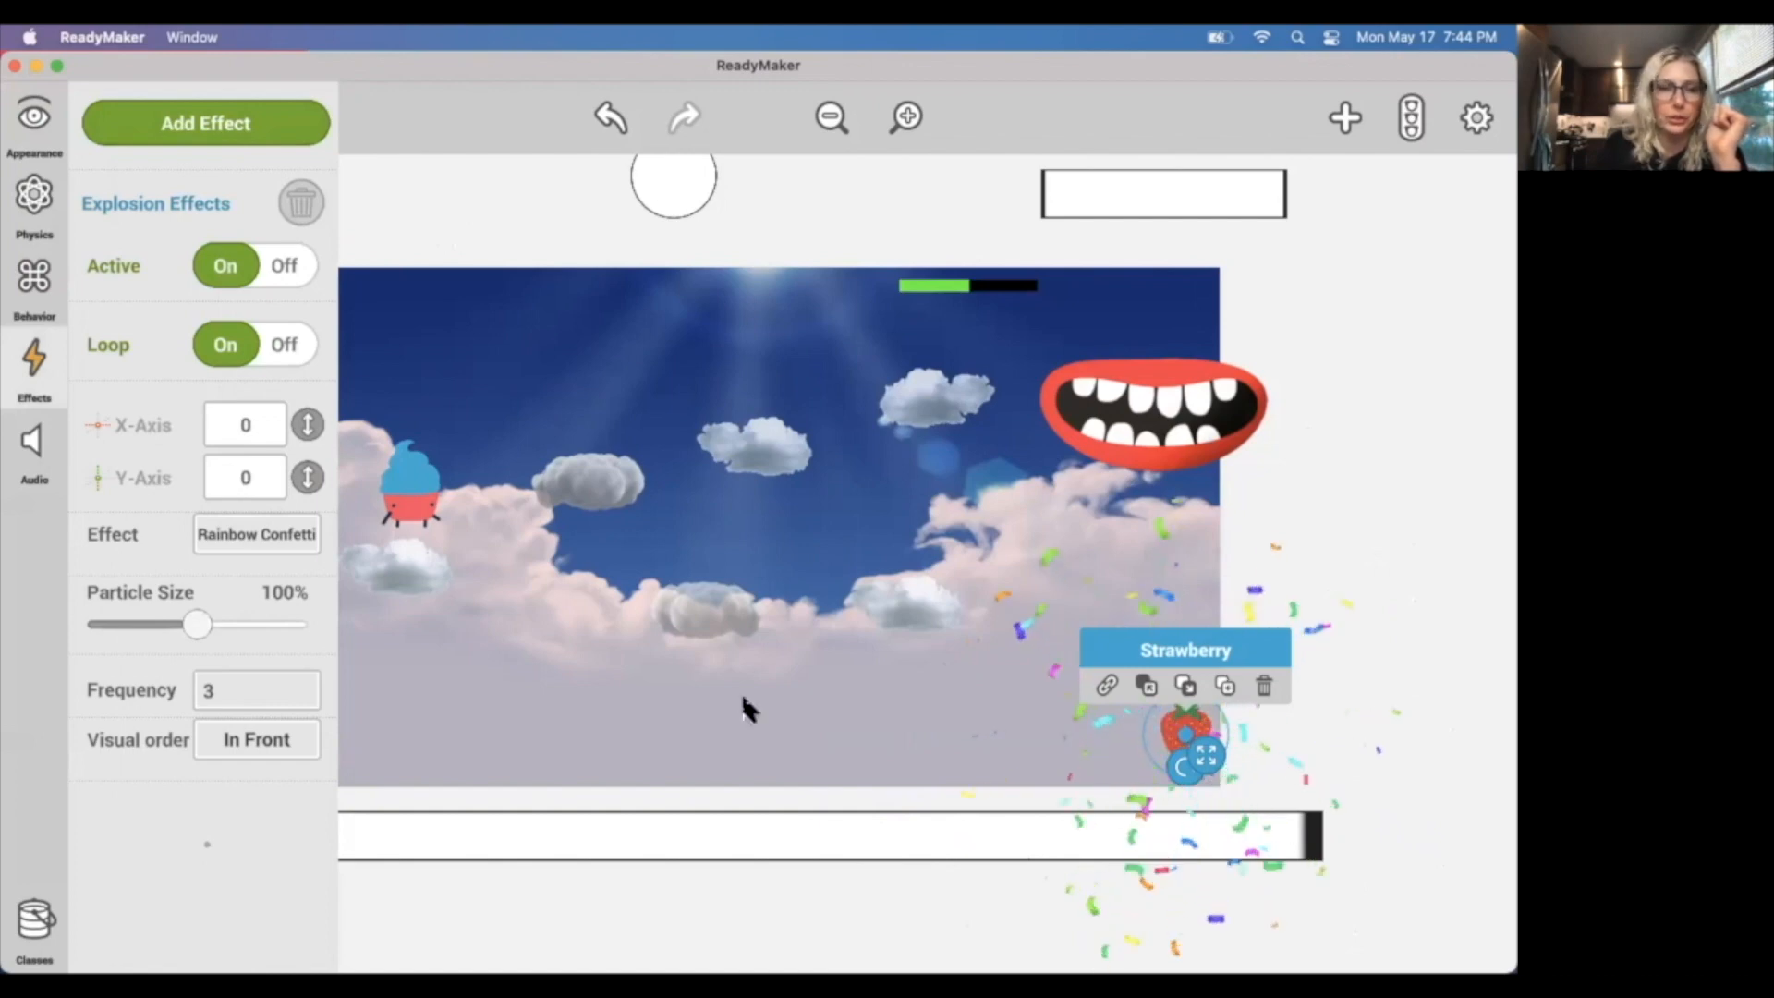
Change the strawberry's explosion effect type to Purple Firework.
left_click(244, 531)
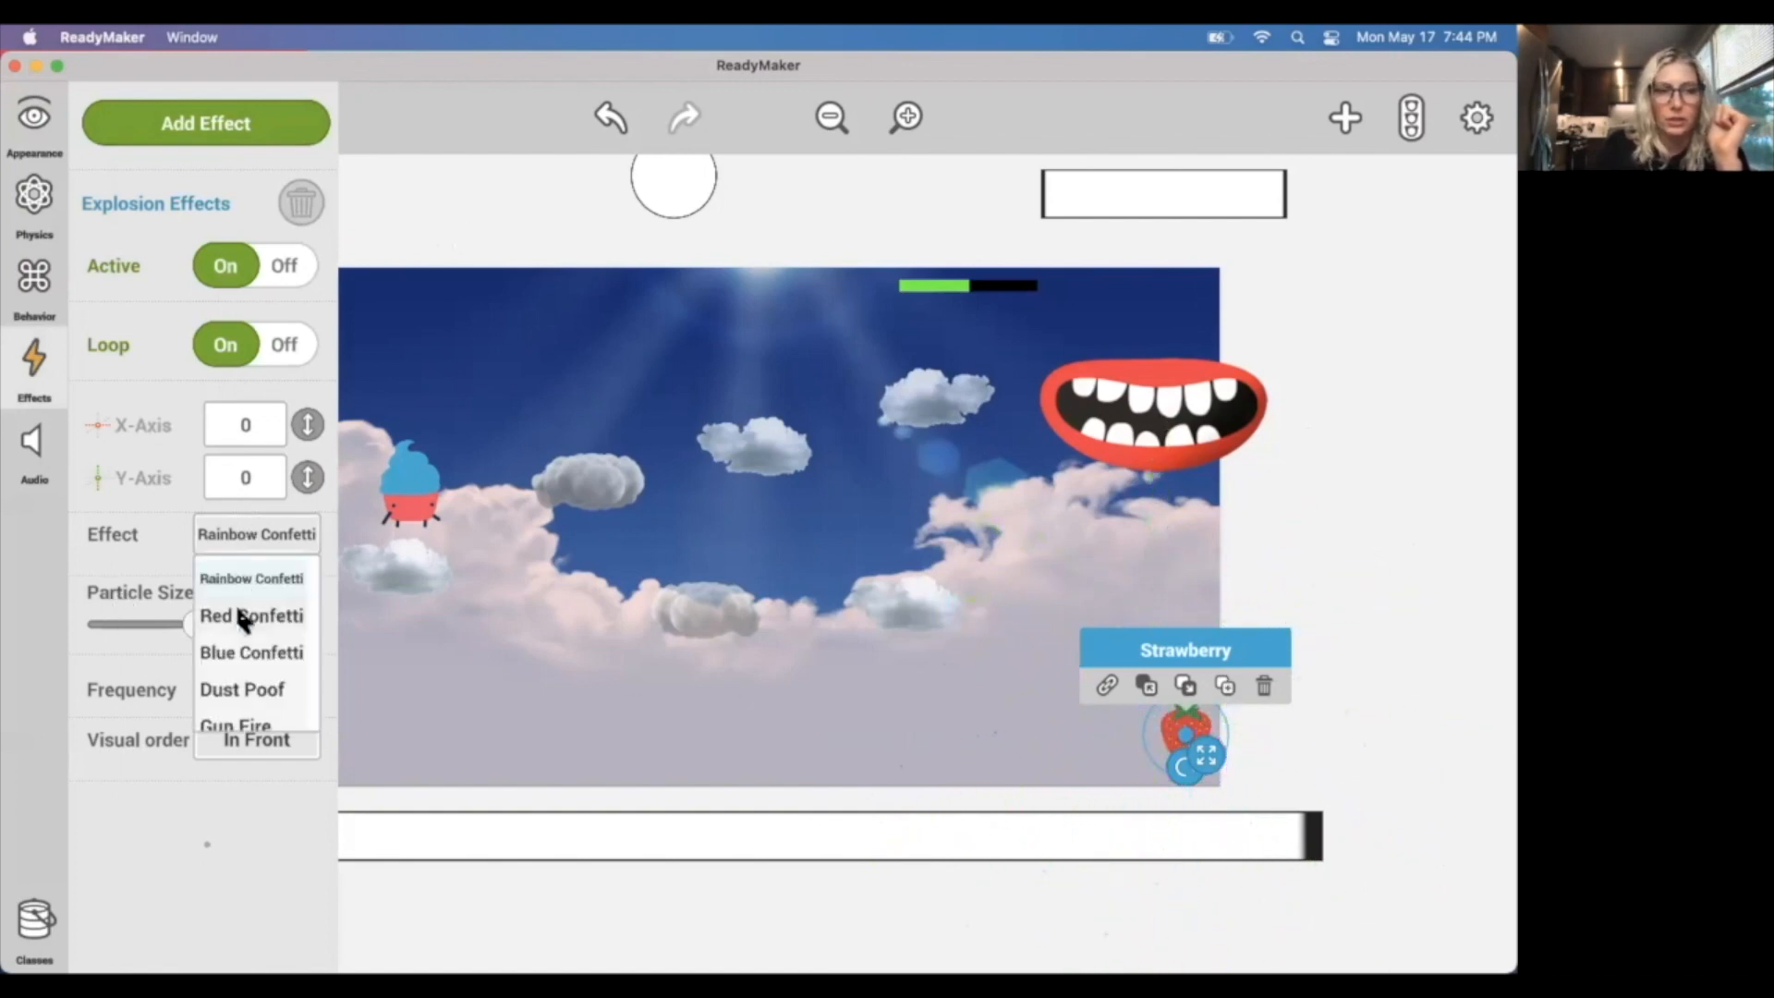
scroll(238, 616, "down", 3)
scroll(239, 621, "down", 1)
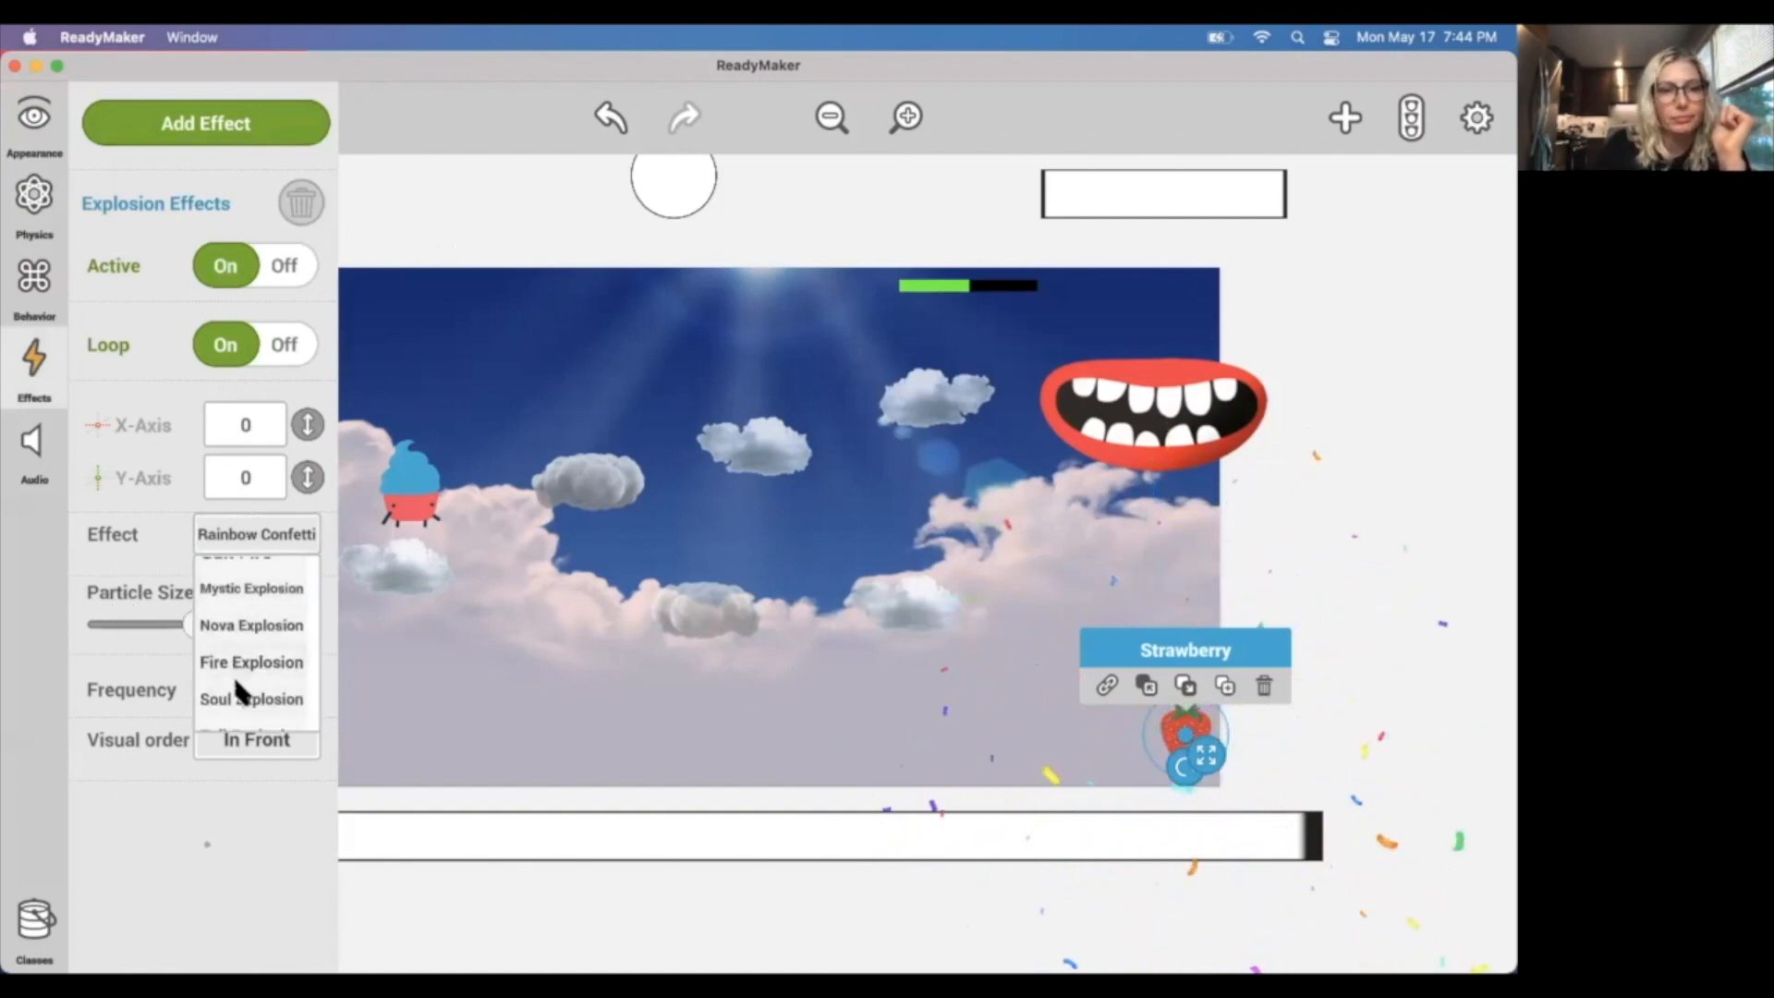
scroll(238, 691, "down", 2)
scroll(242, 684, "down", 3)
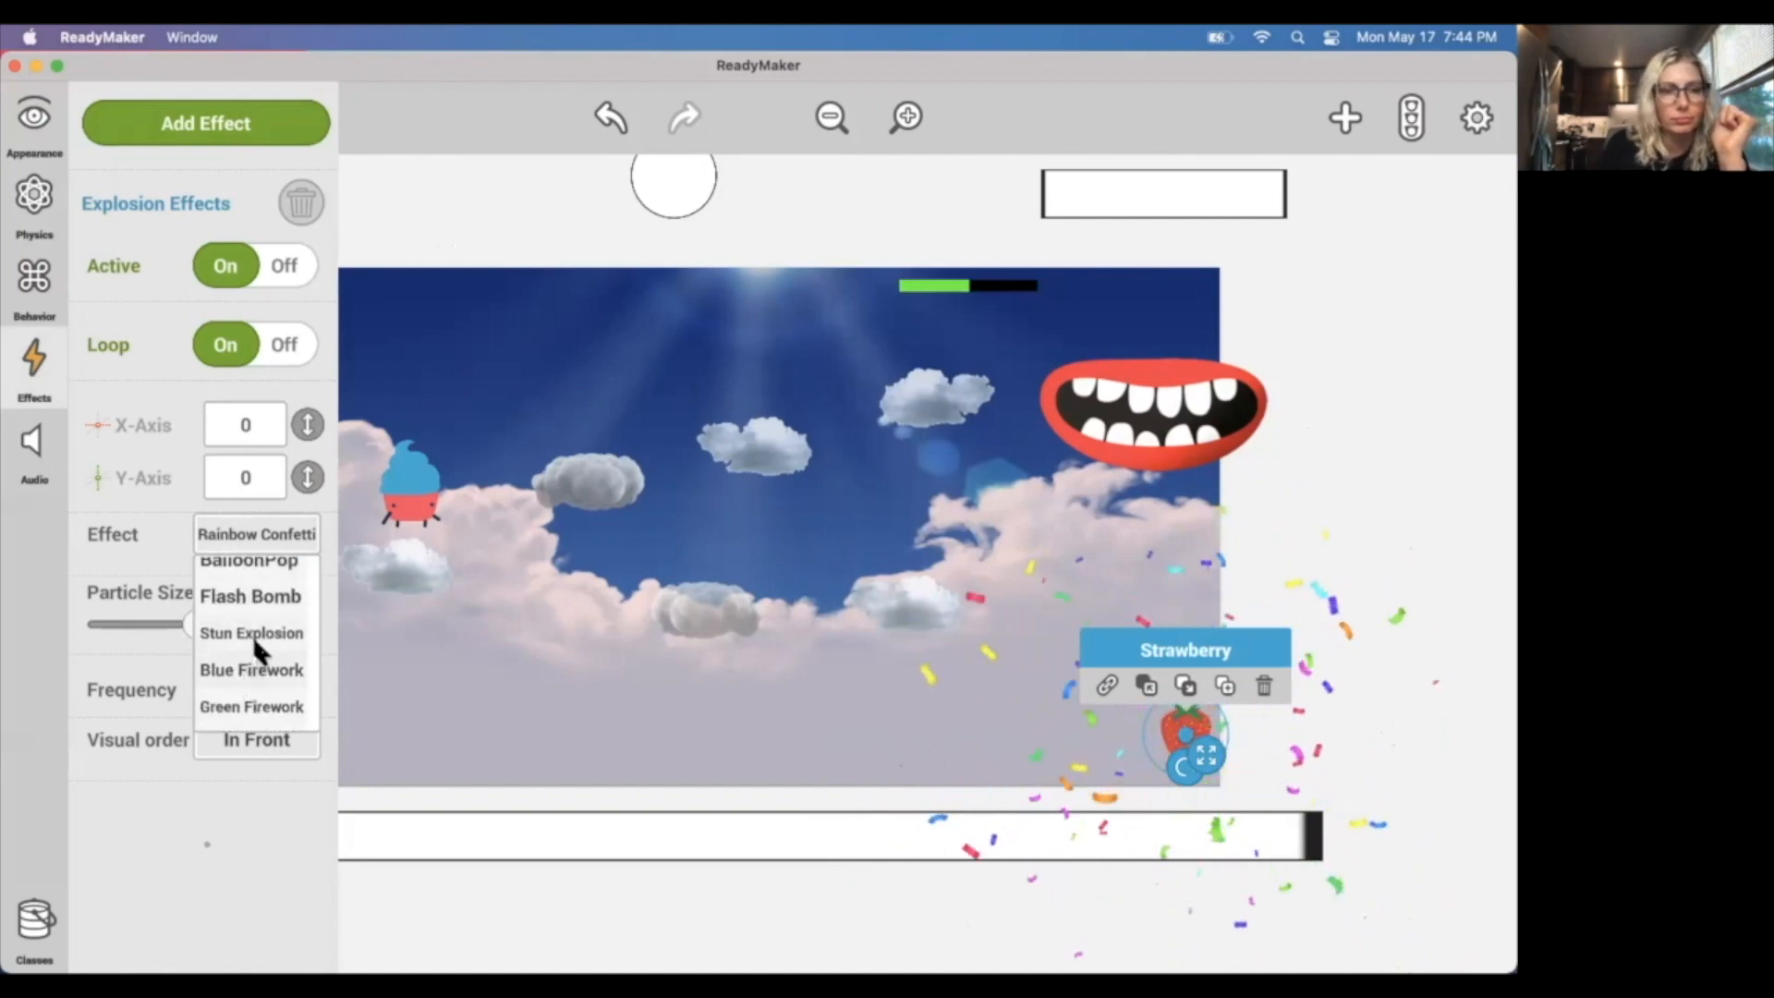
scroll(242, 675, "down", 3)
left_click(249, 660)
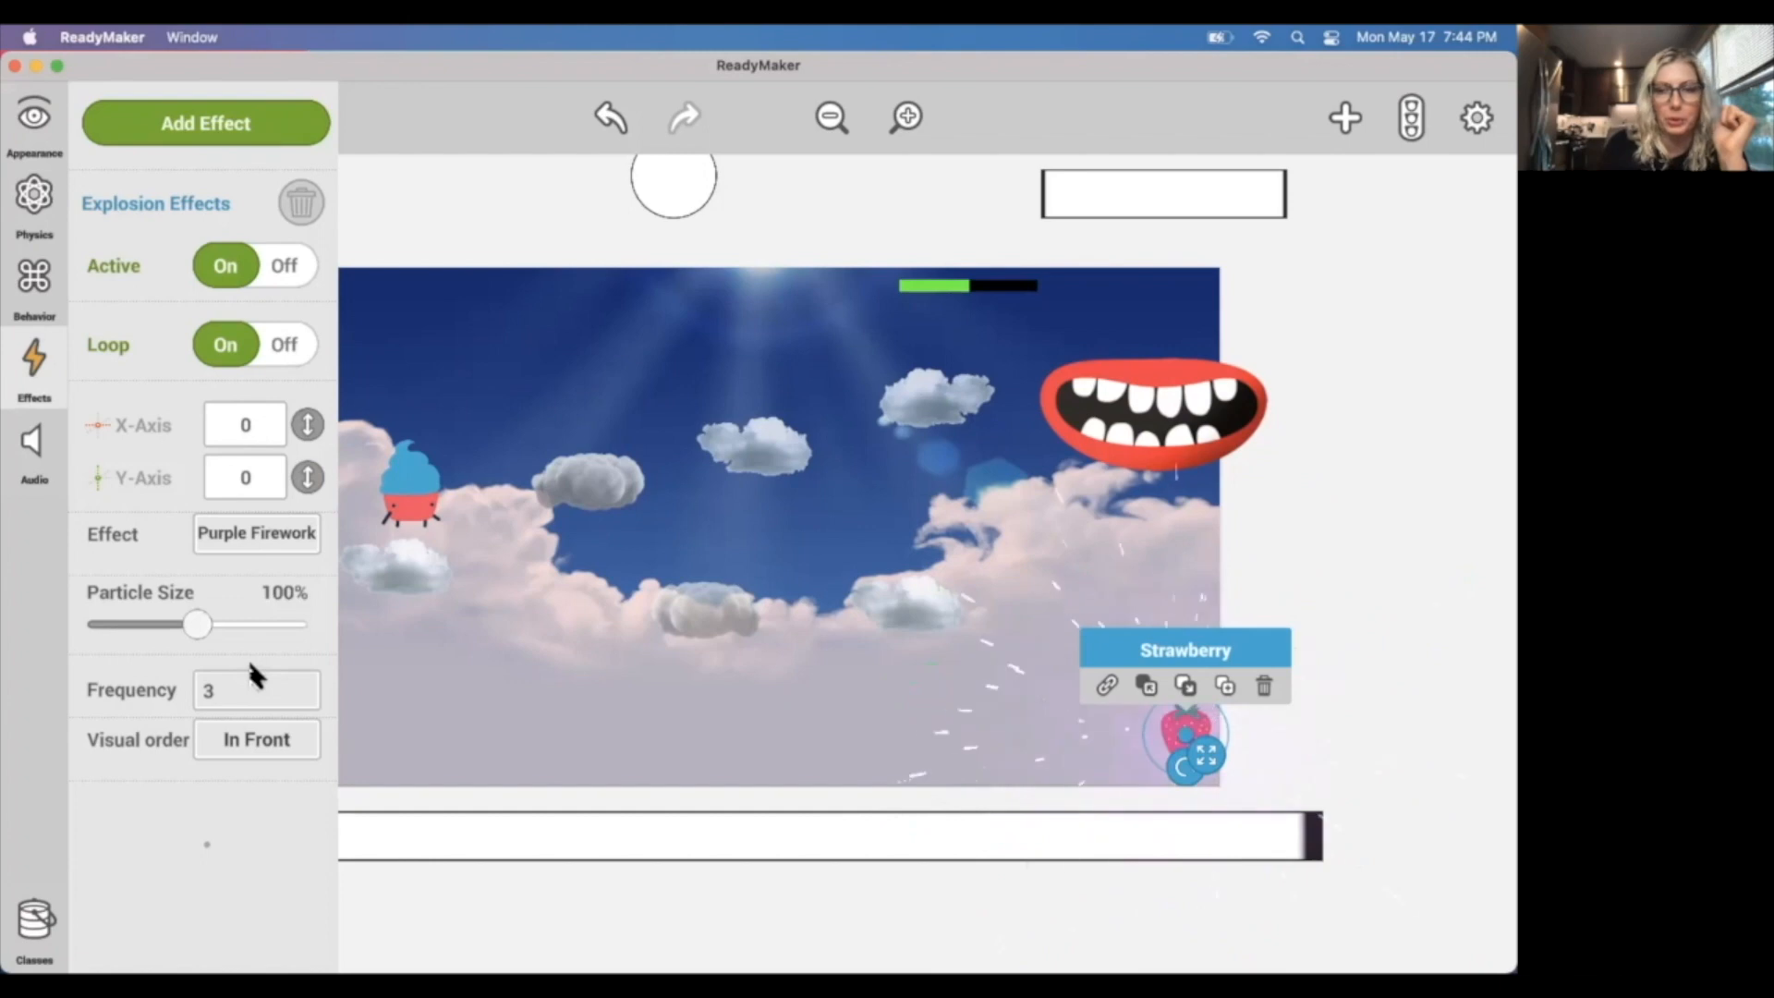
Set the firework's particle size to 199% and its frequency to 1.
left_click_drag(192, 624, 238, 626)
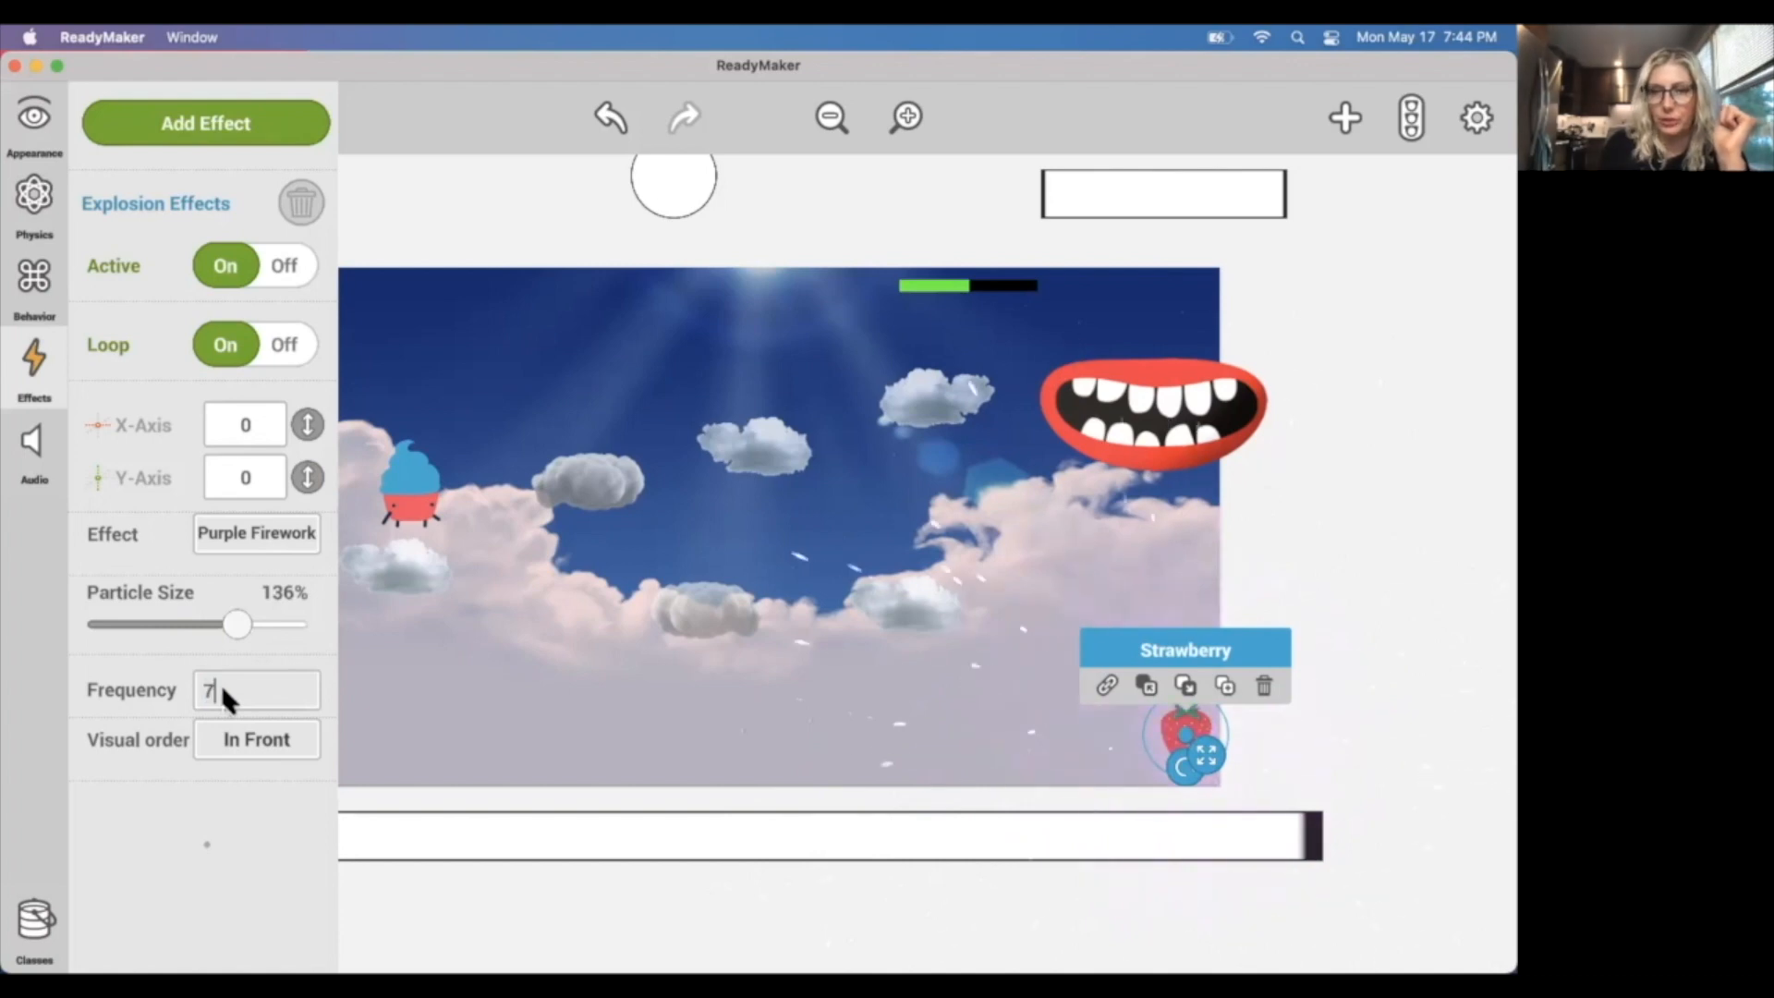
type("7")
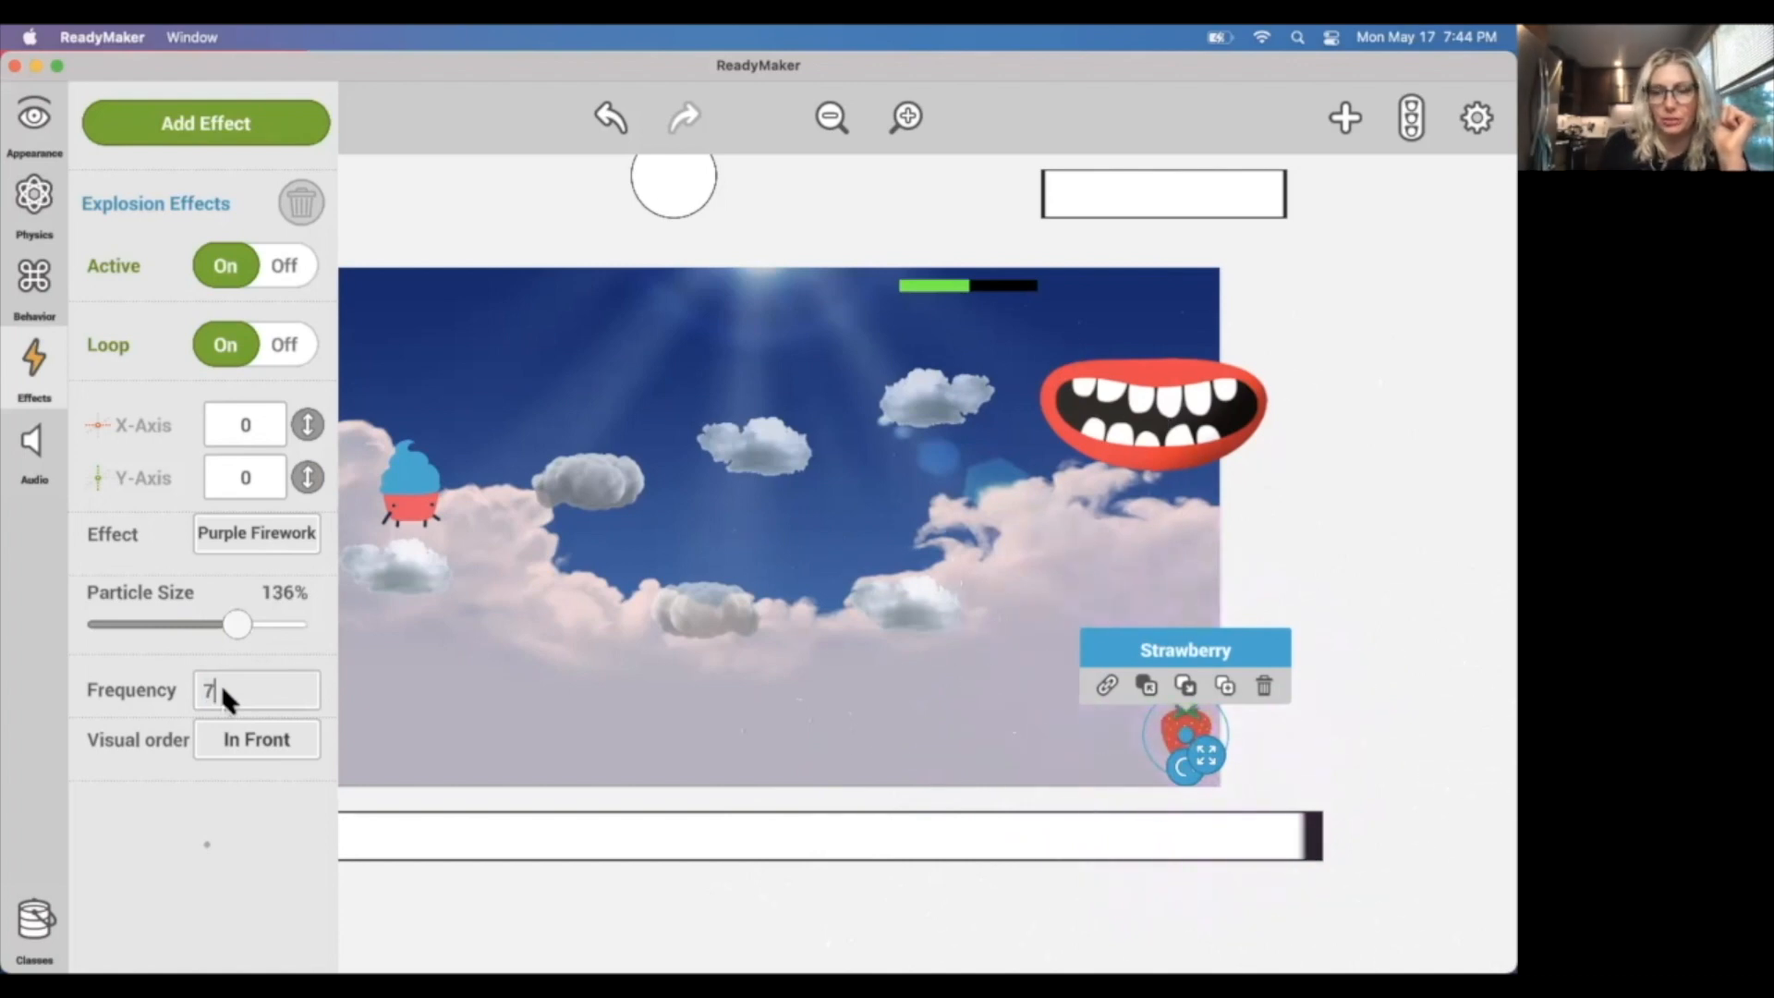
type("2")
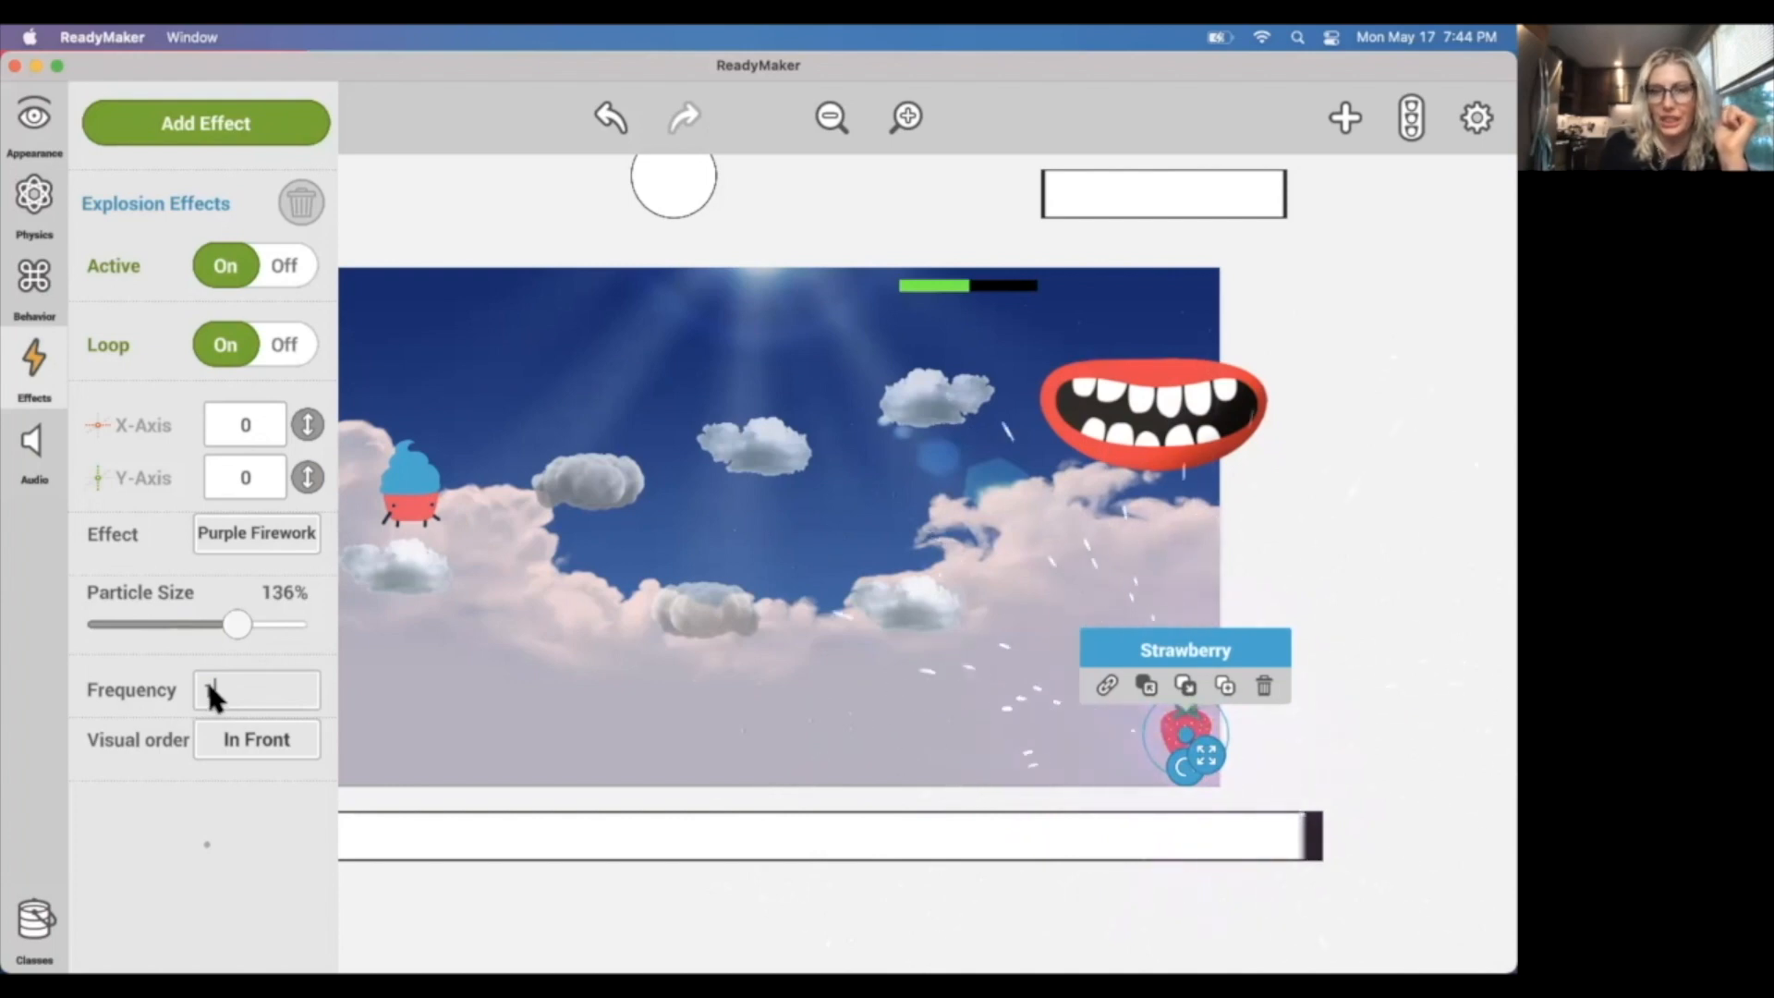
key("BackSpace")
type("1")
left_click_drag(239, 625, 307, 632)
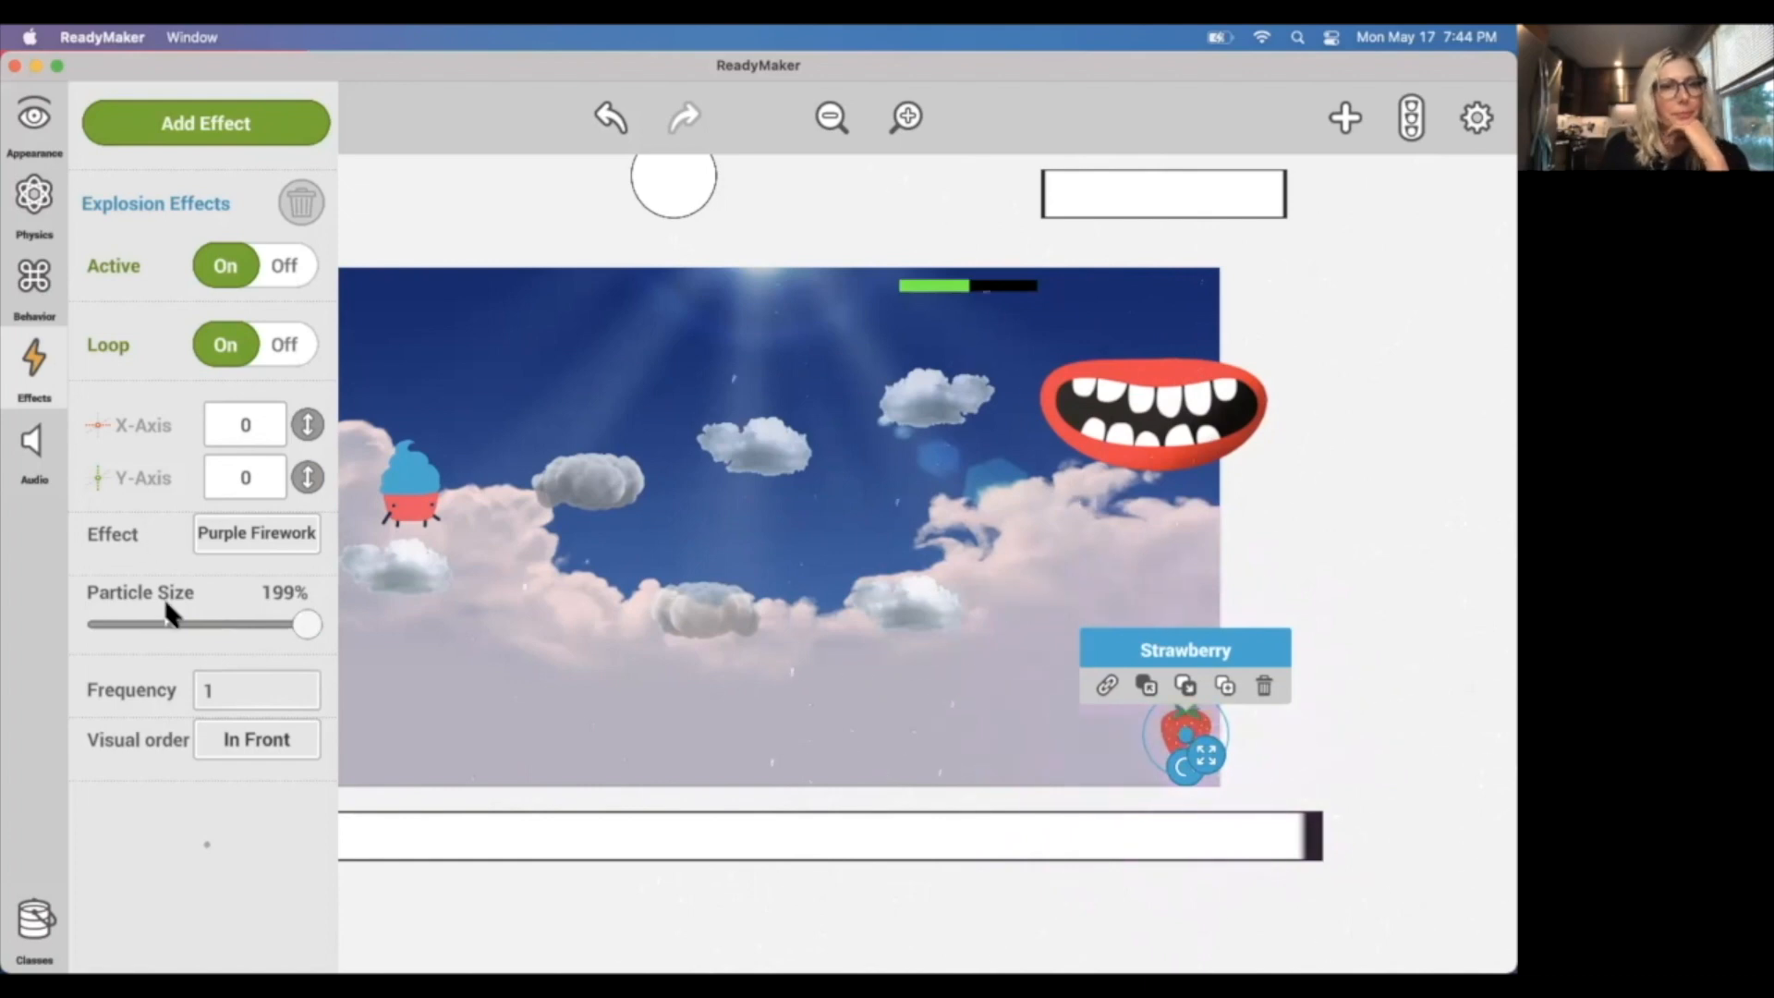
left_click(496, 207)
Play-test the scene briefly, and set Active to Off for the strawberry's Explosion Effects.
left_click(31, 120)
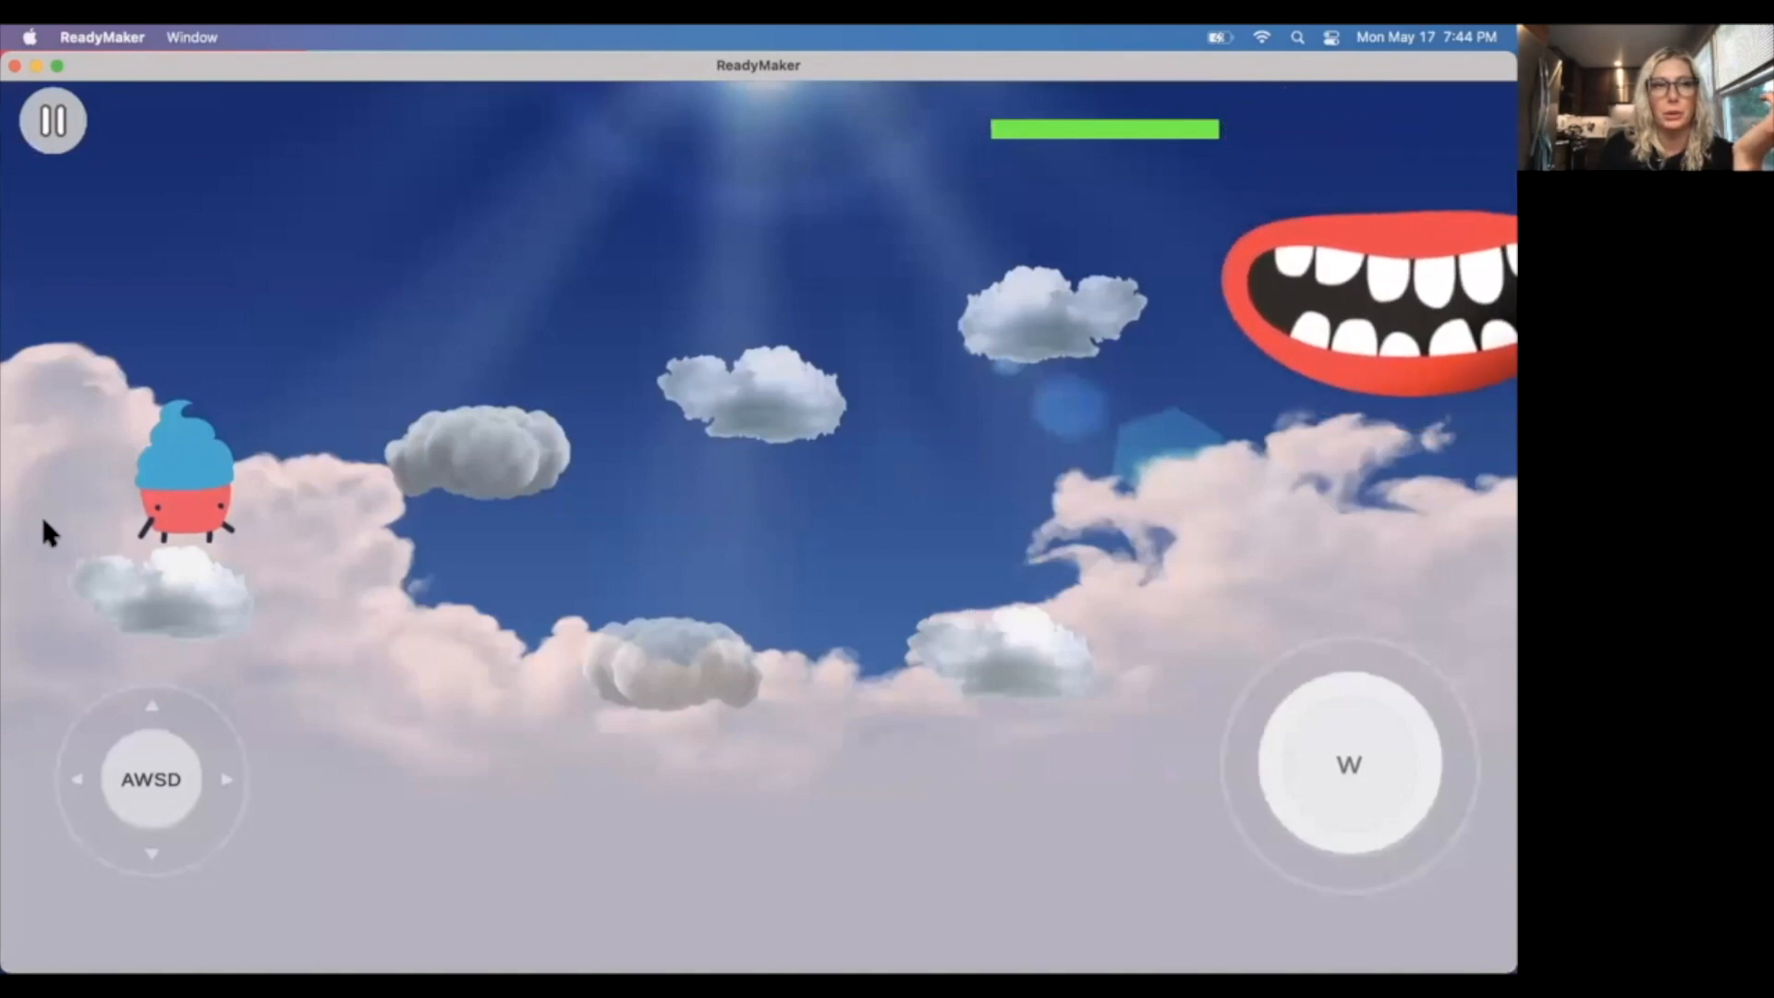
left_click(46, 120)
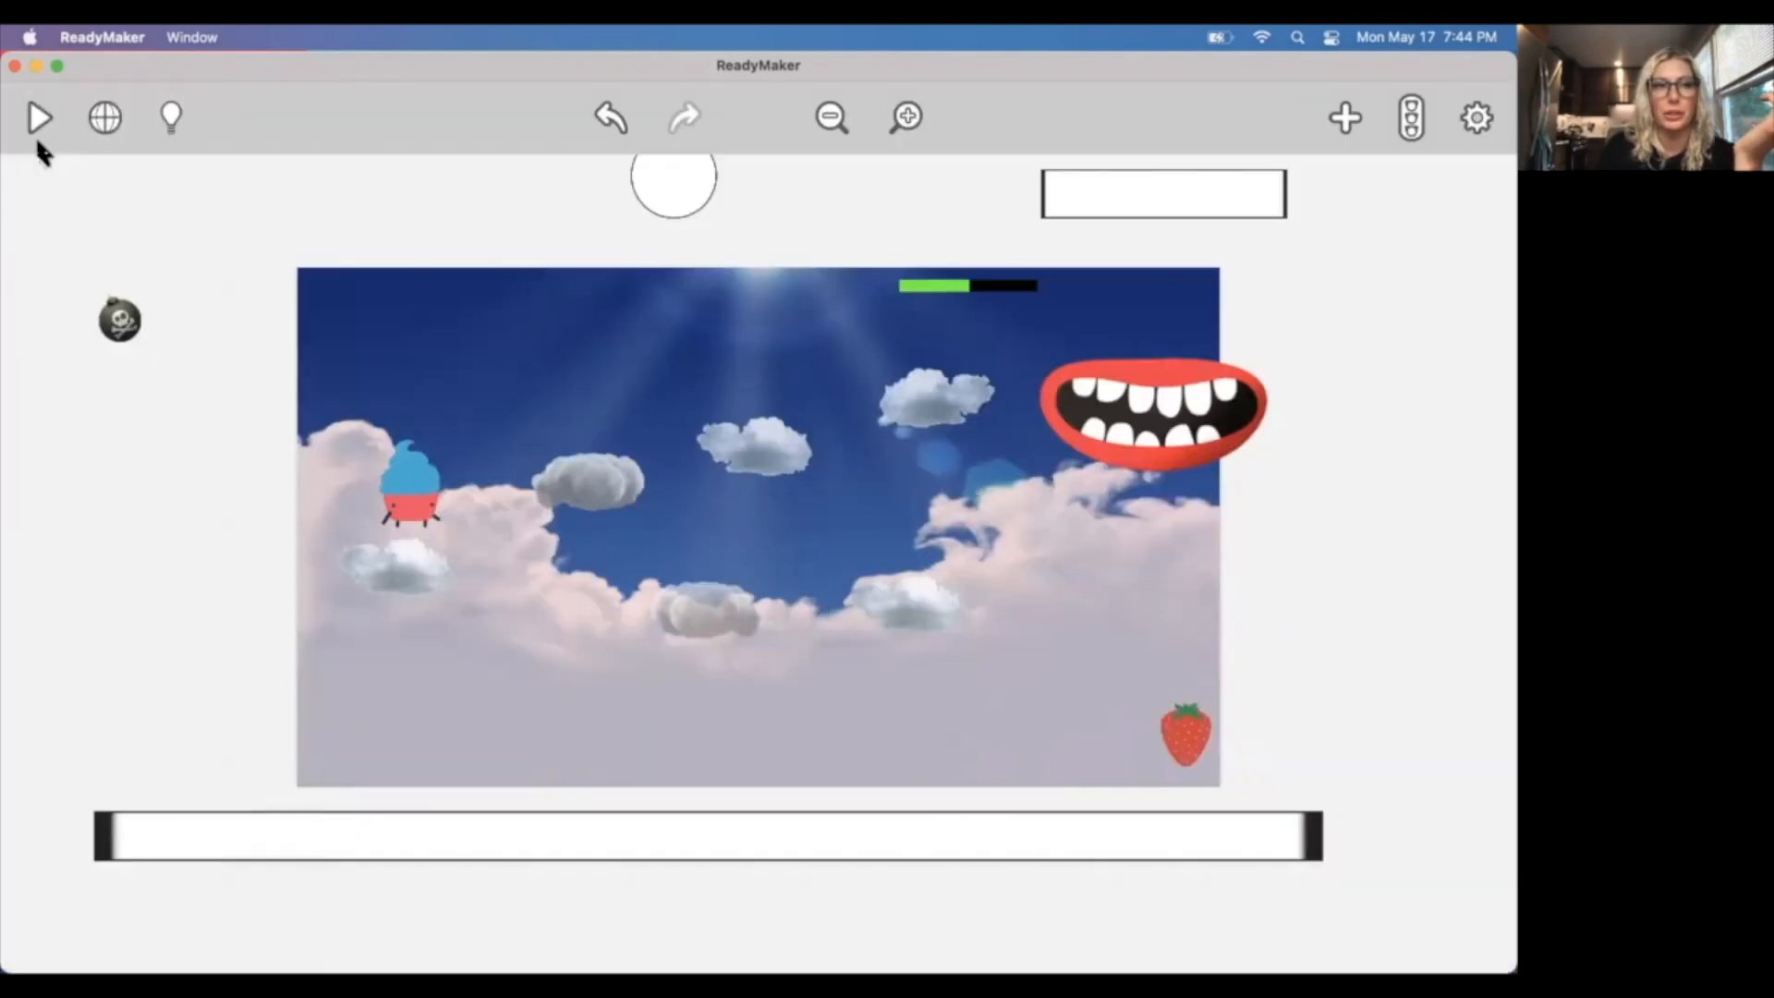
left_click(1186, 734)
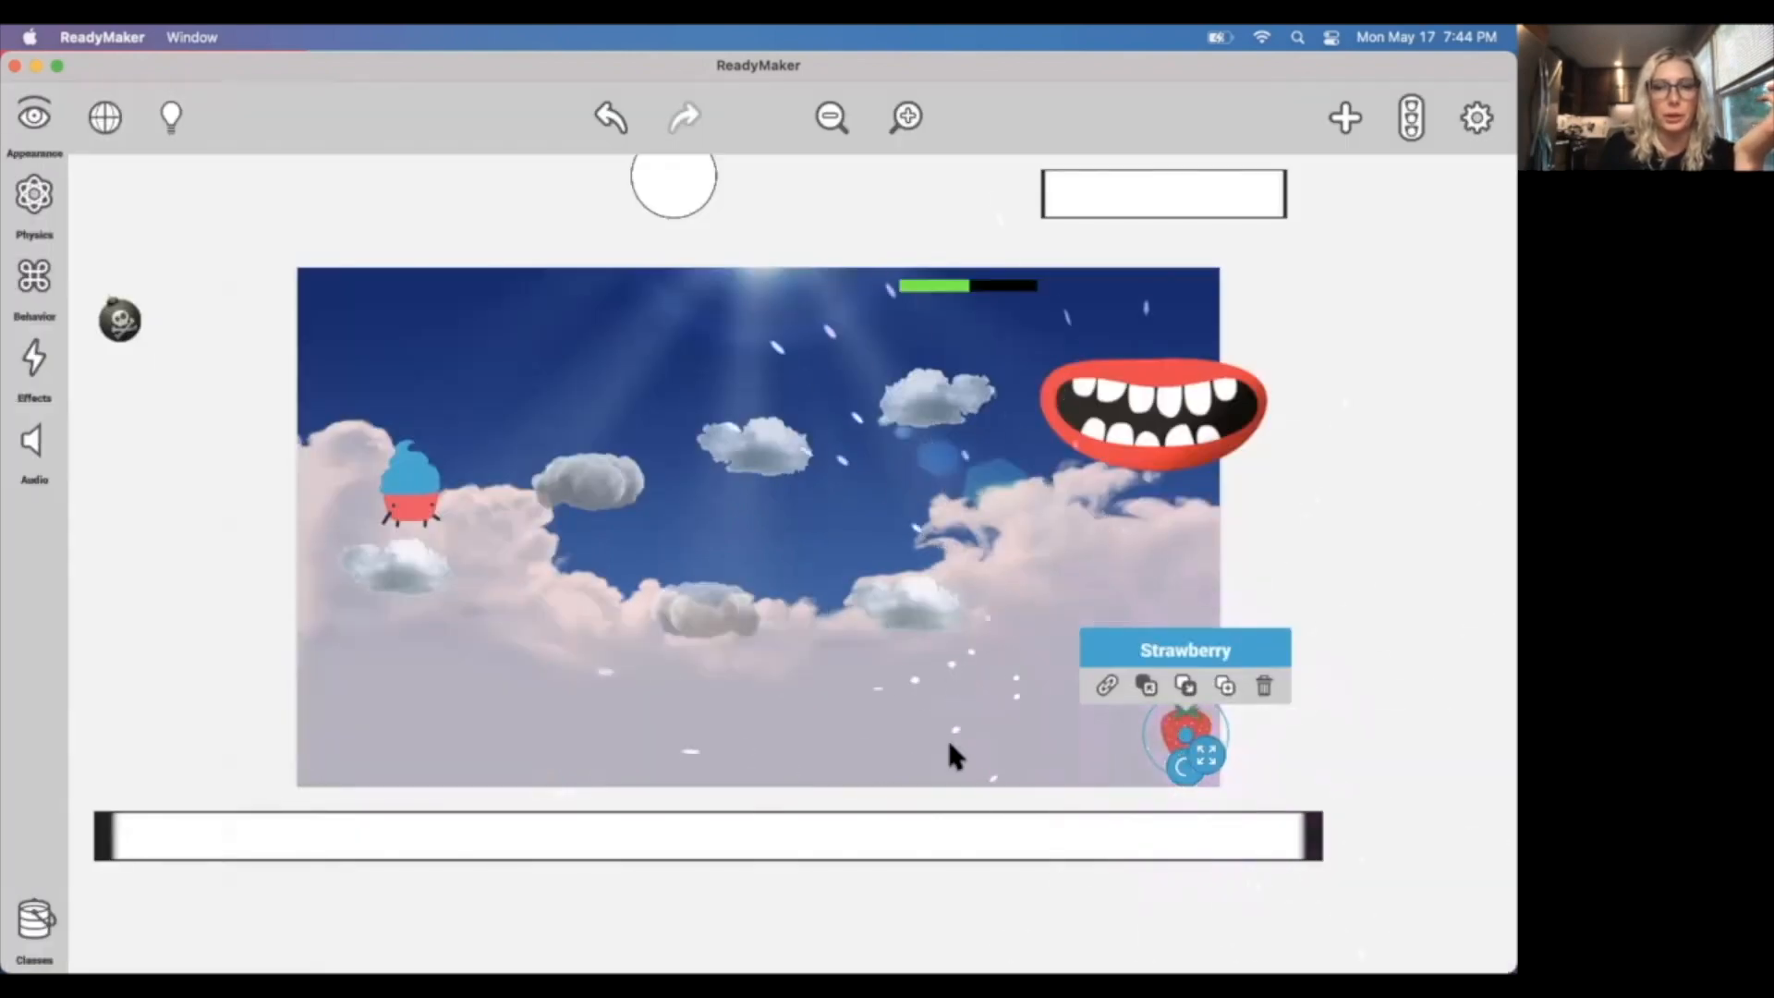
left_click(39, 362)
left_click(260, 274)
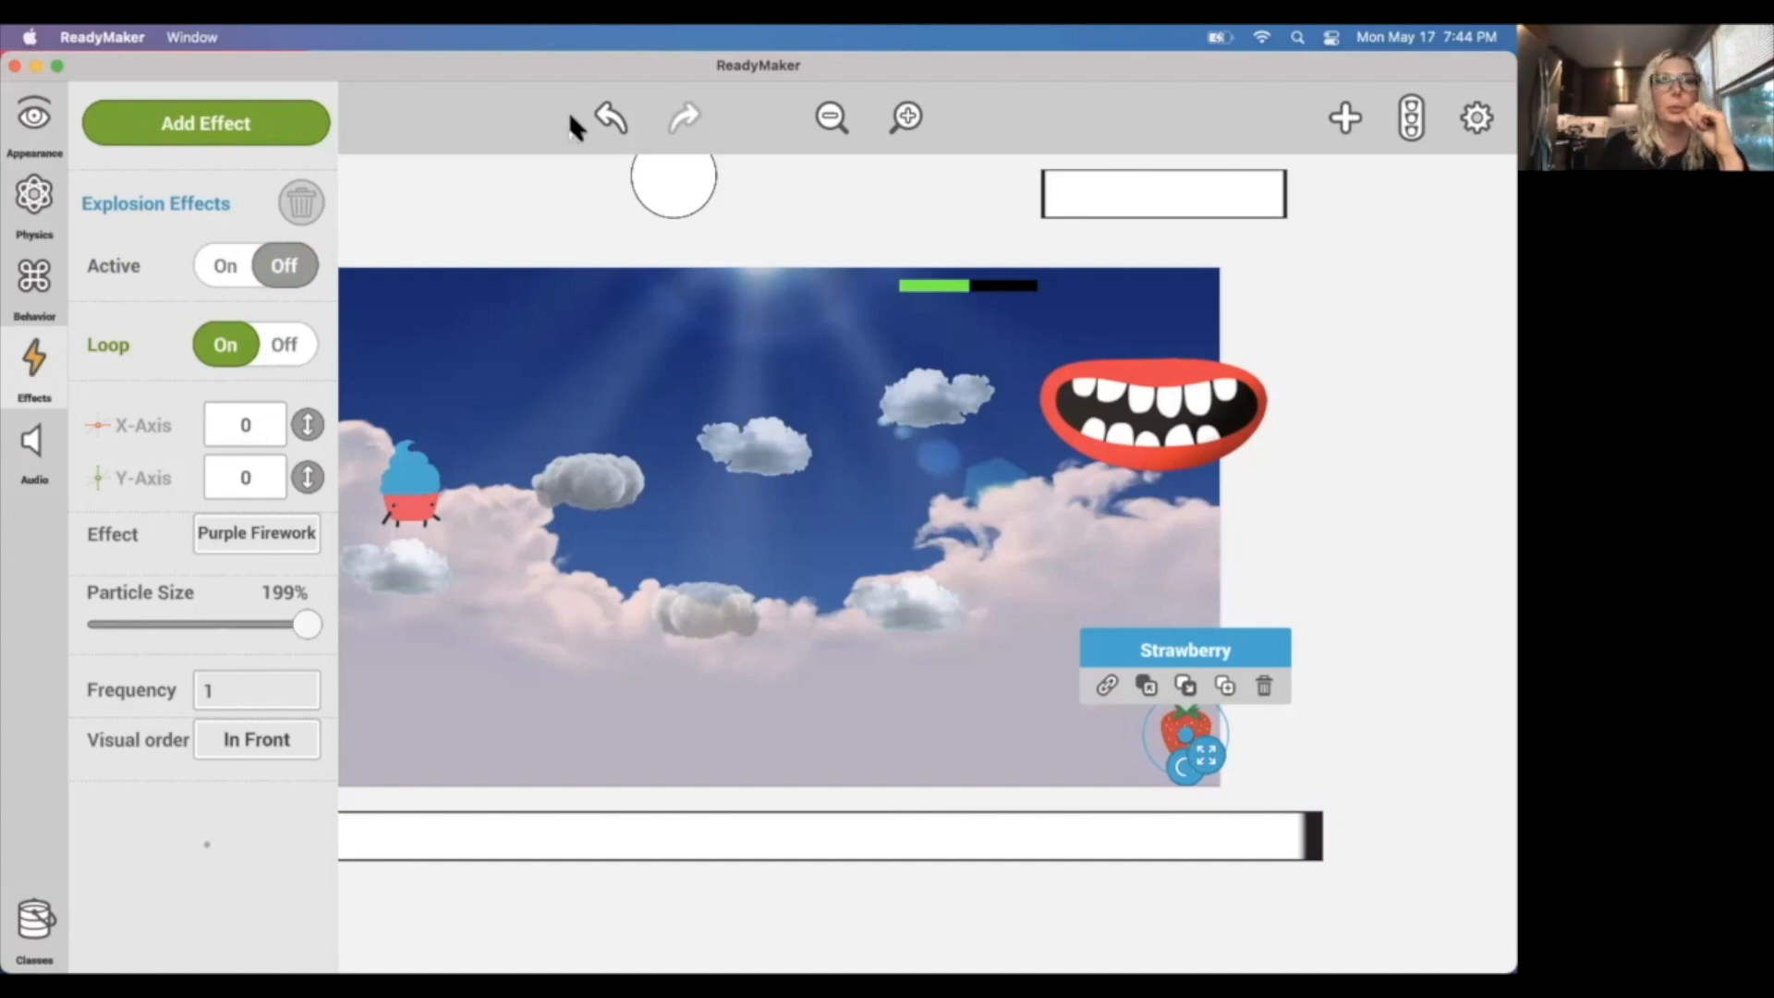
left_click(486, 197)
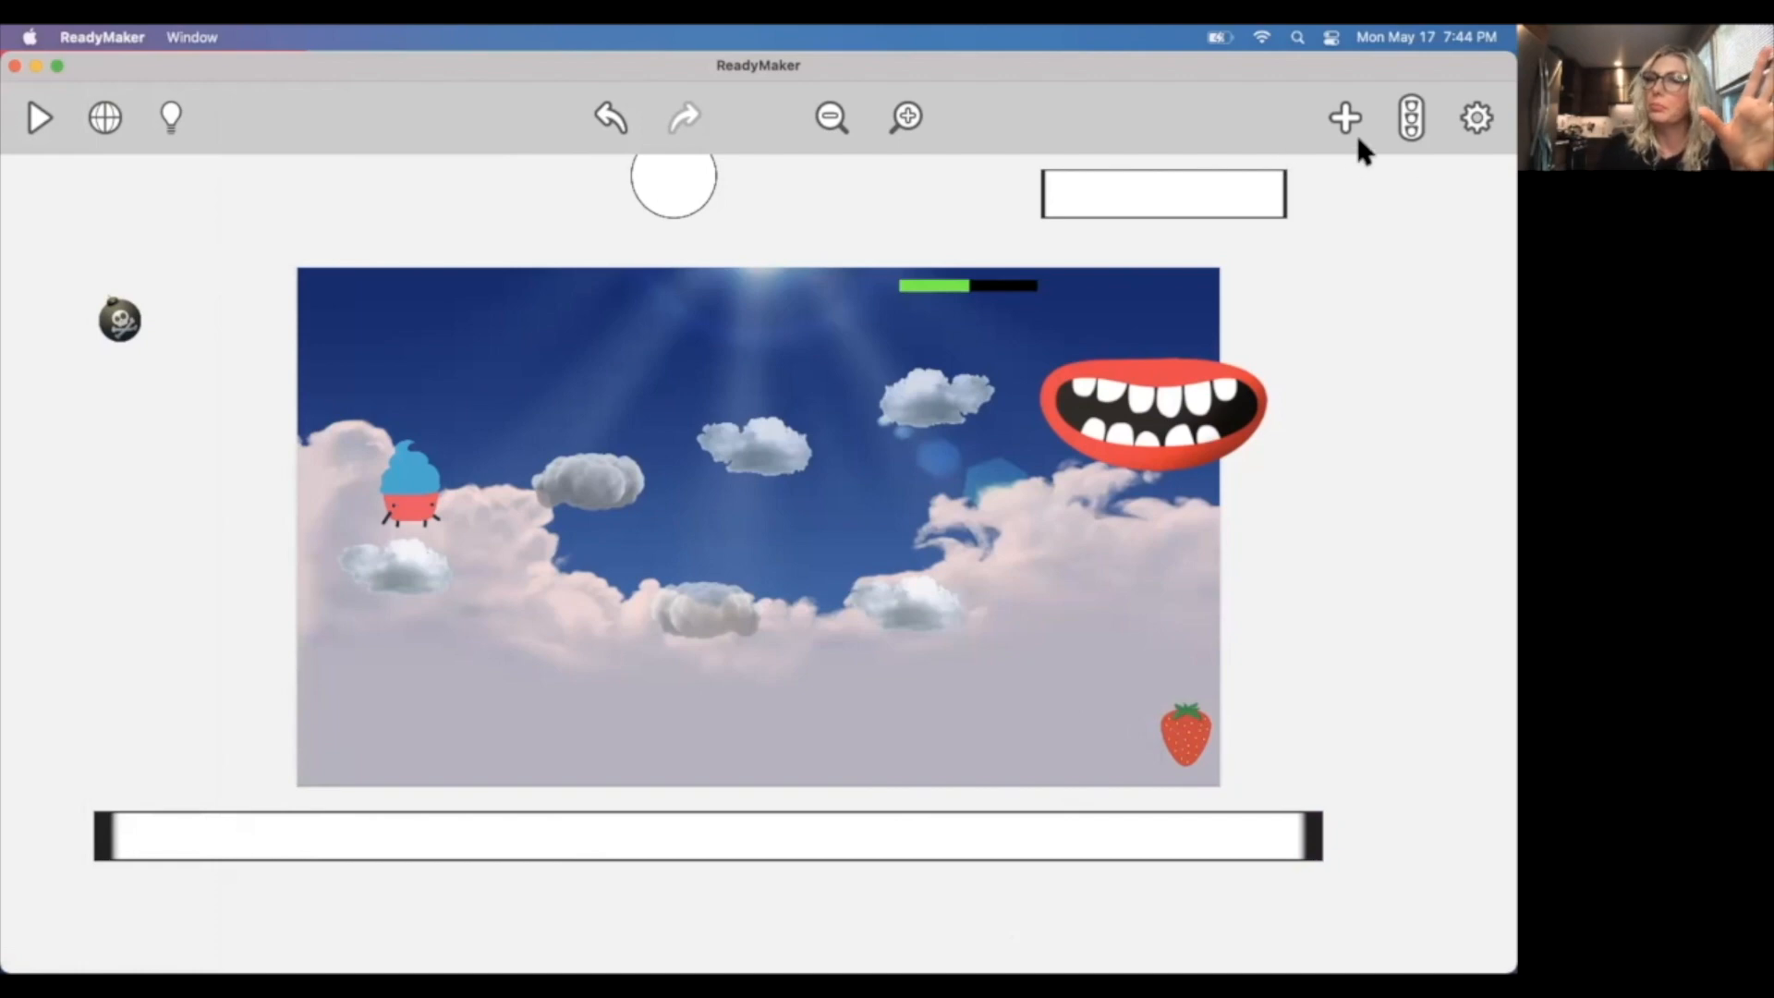
Add an empty action to Event #3, the event triggered when the Boss Life Meter equals 0.
left_click(1415, 122)
left_click_drag(1496, 342, 1460, 565)
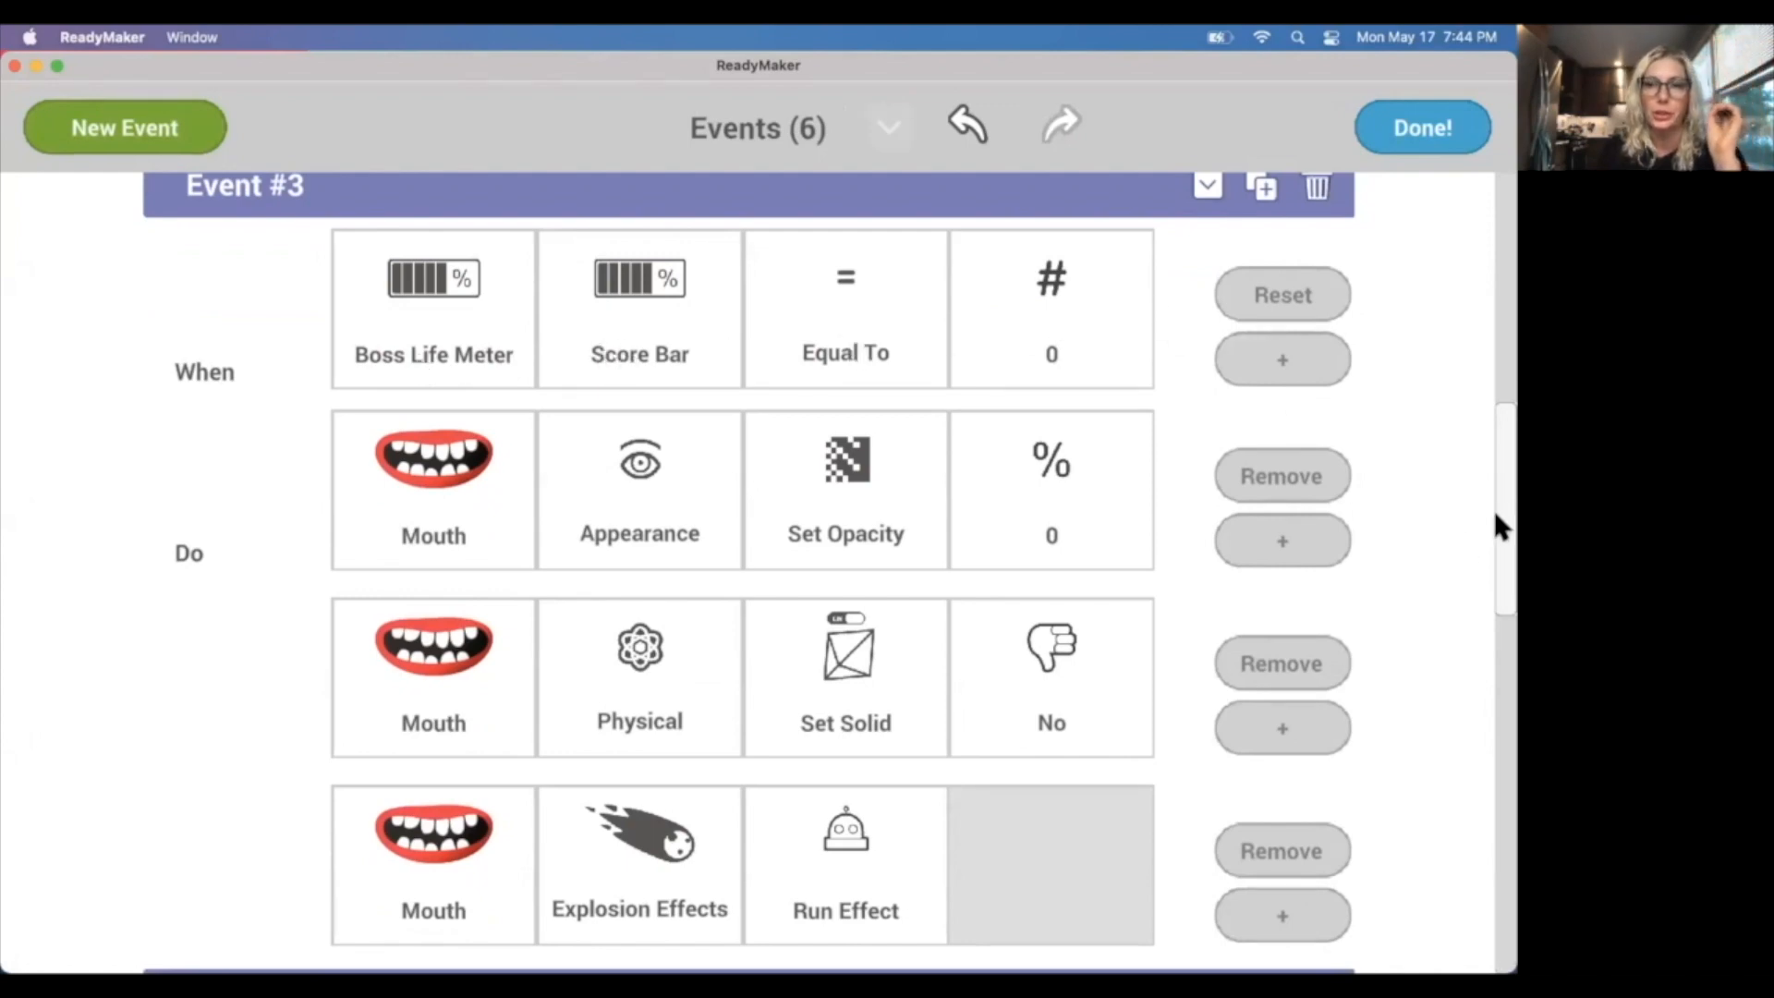
left_click_drag(1496, 511, 1497, 621)
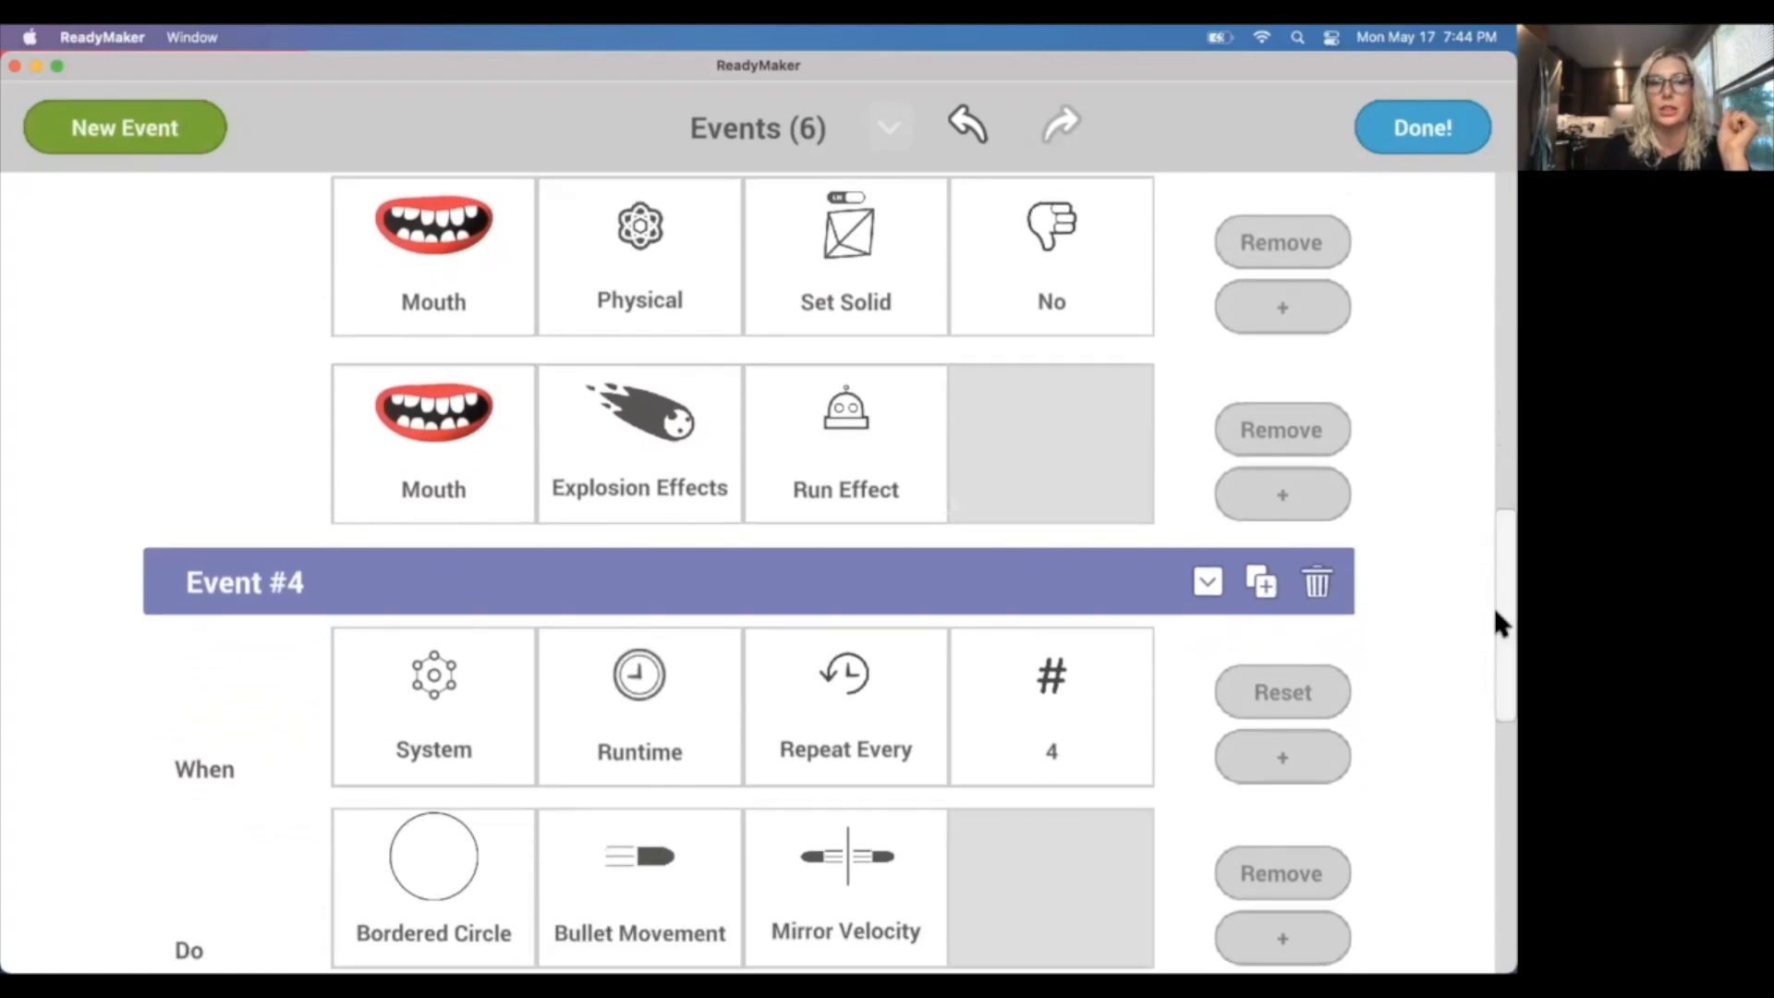
left_click(1284, 504)
scroll(467, 622, "up", 3)
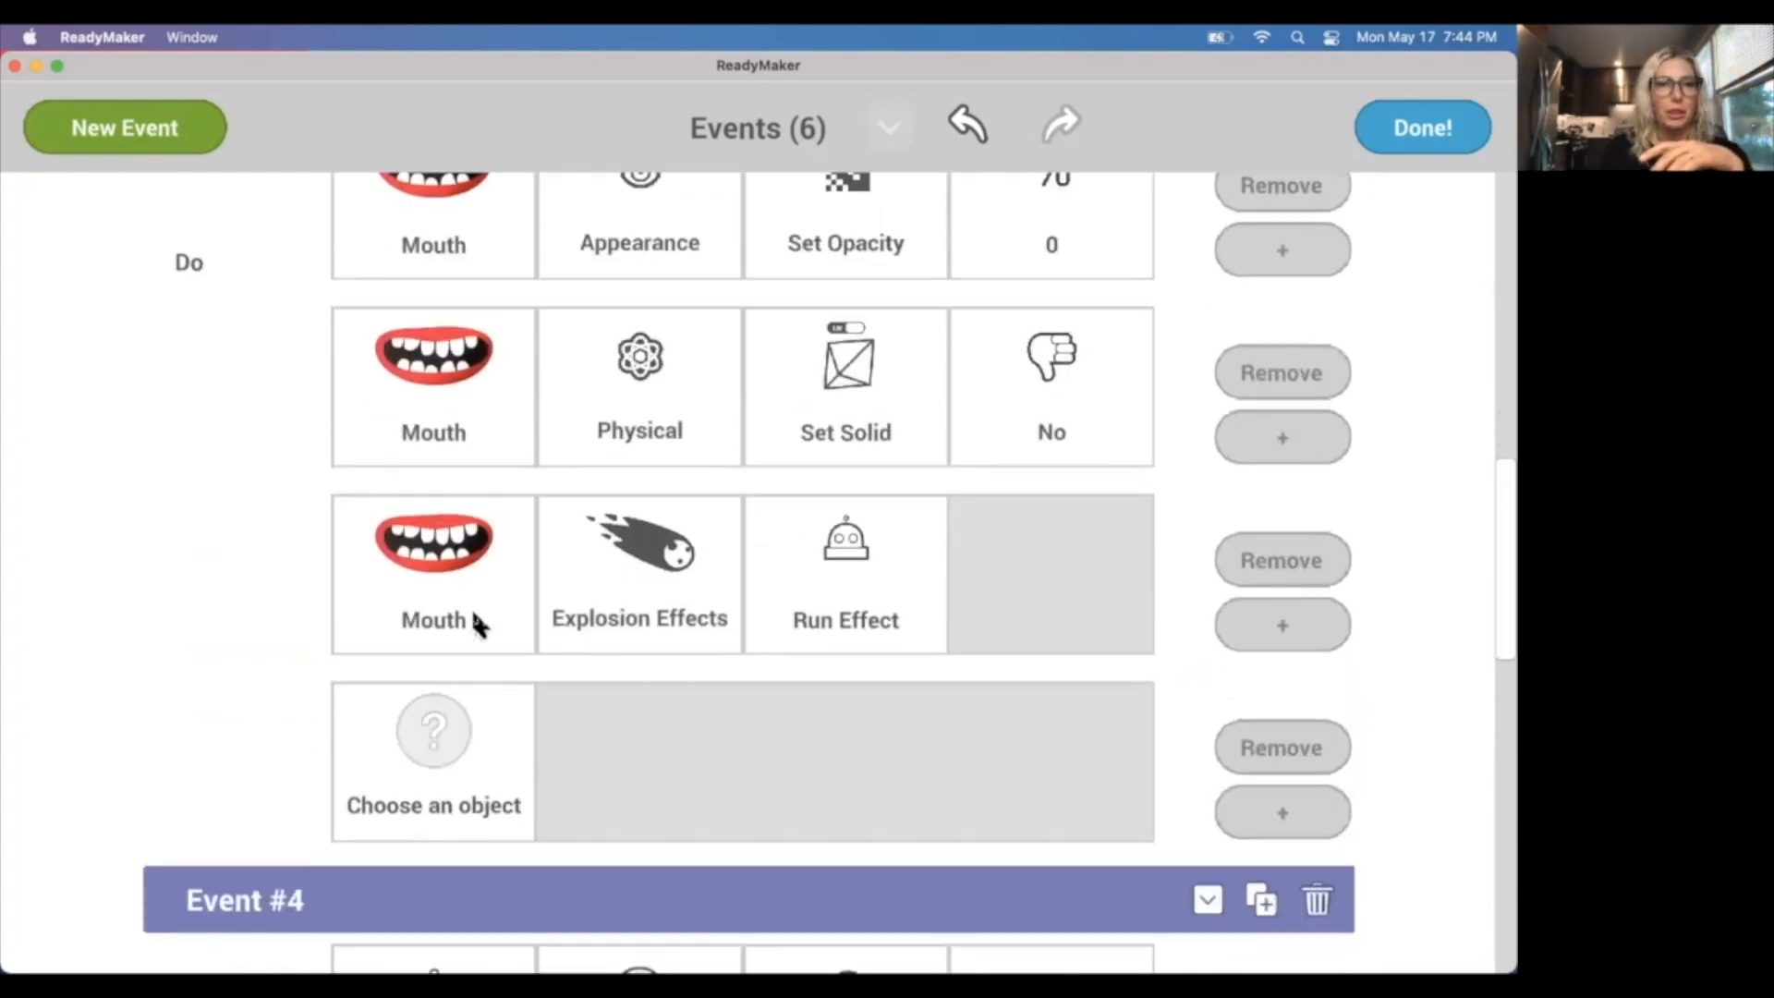
scroll(476, 621, "up", 5)
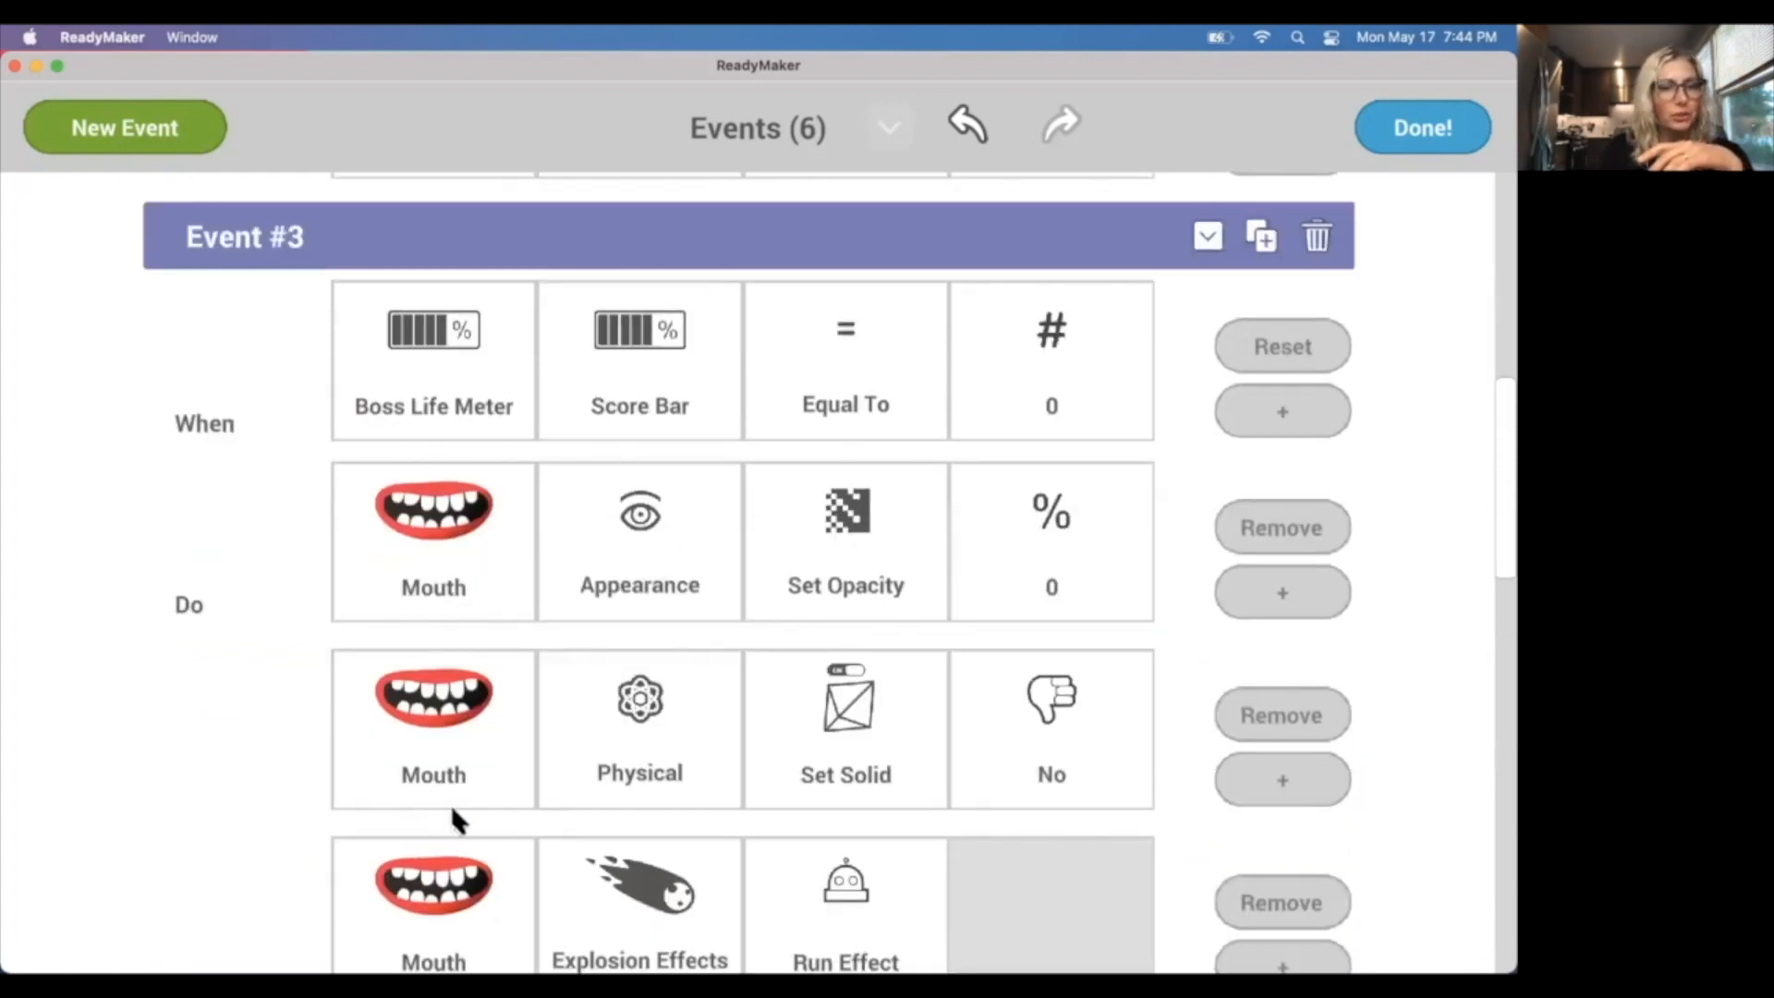
scroll(457, 803, "down", 5)
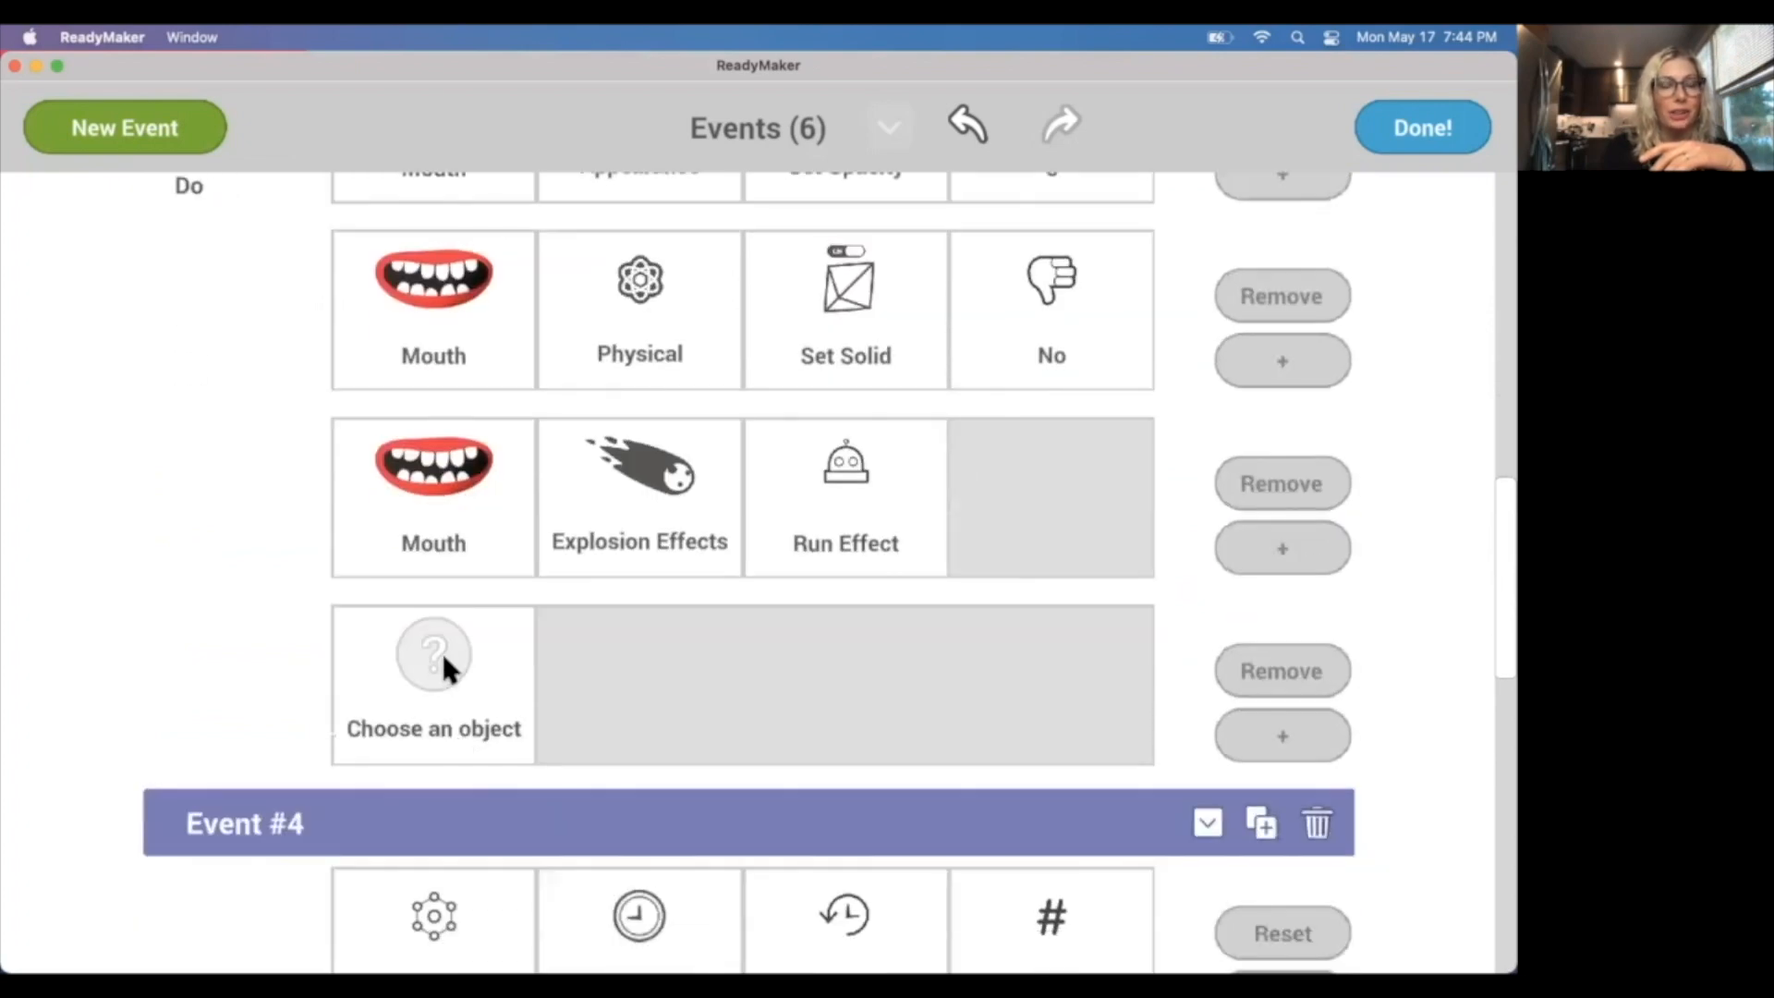
Configure the empty action as Strawberry, Appearance, Set Hidden, No, and finish editing the events.
left_click(440, 649)
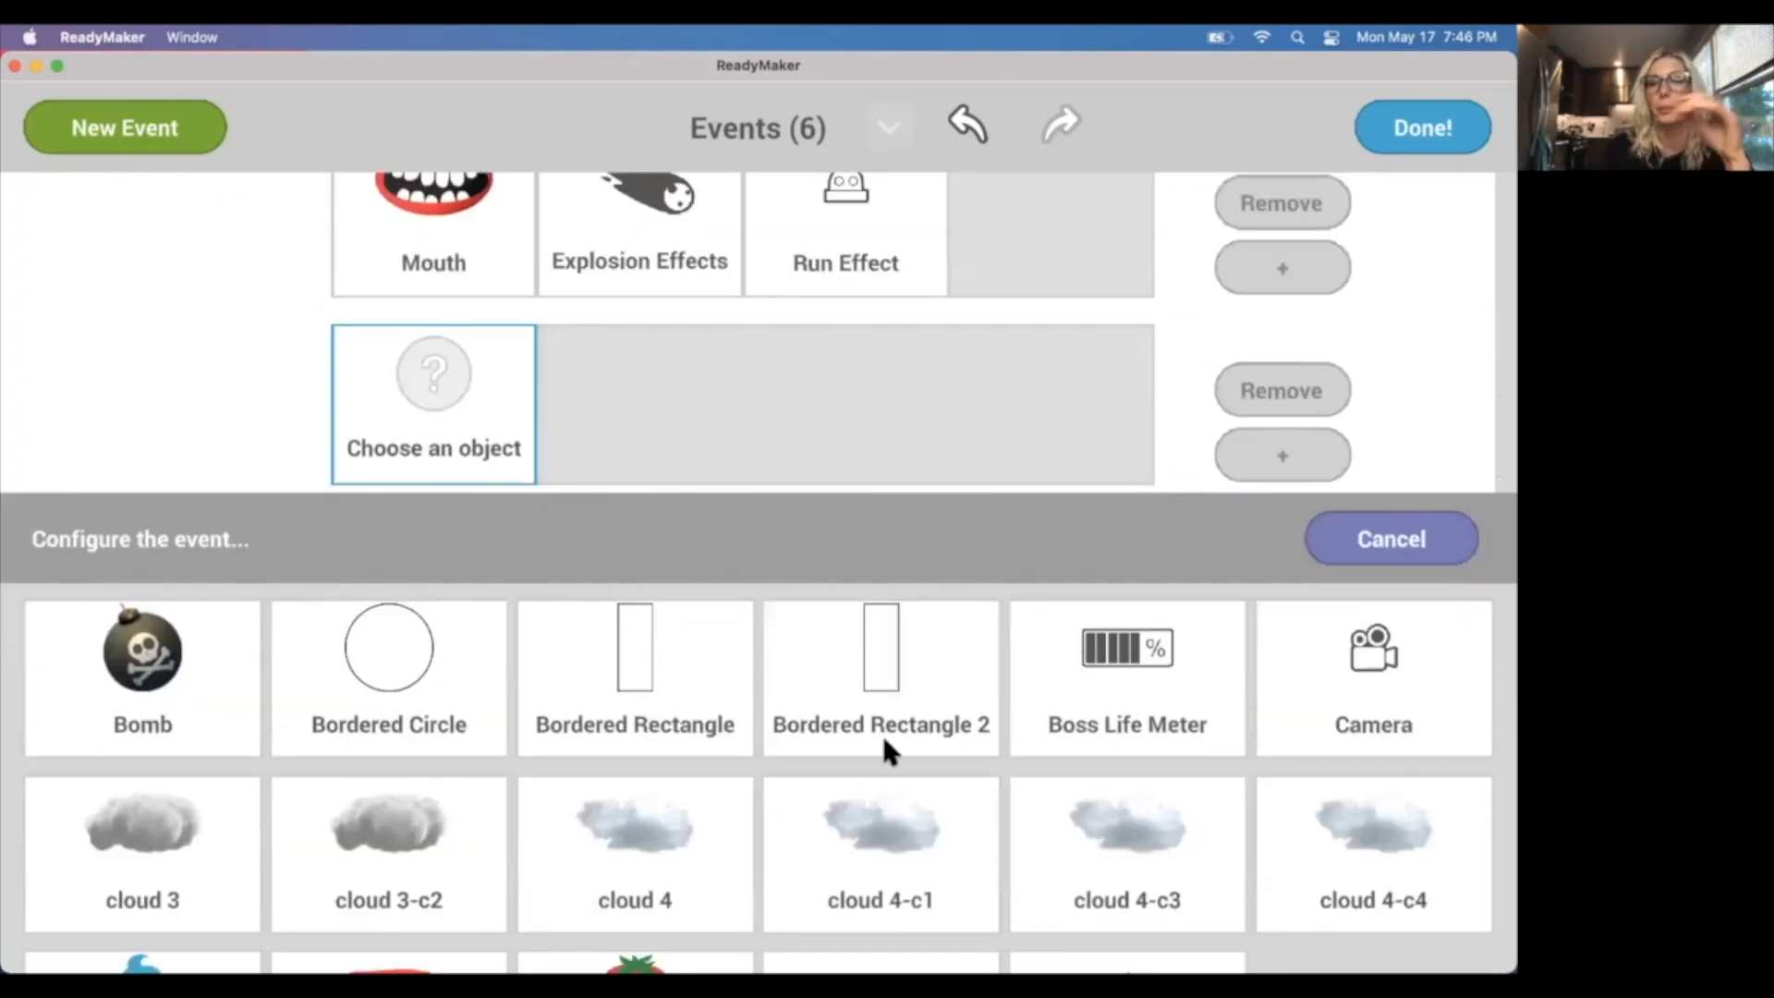
scroll(880, 730, "down", 3)
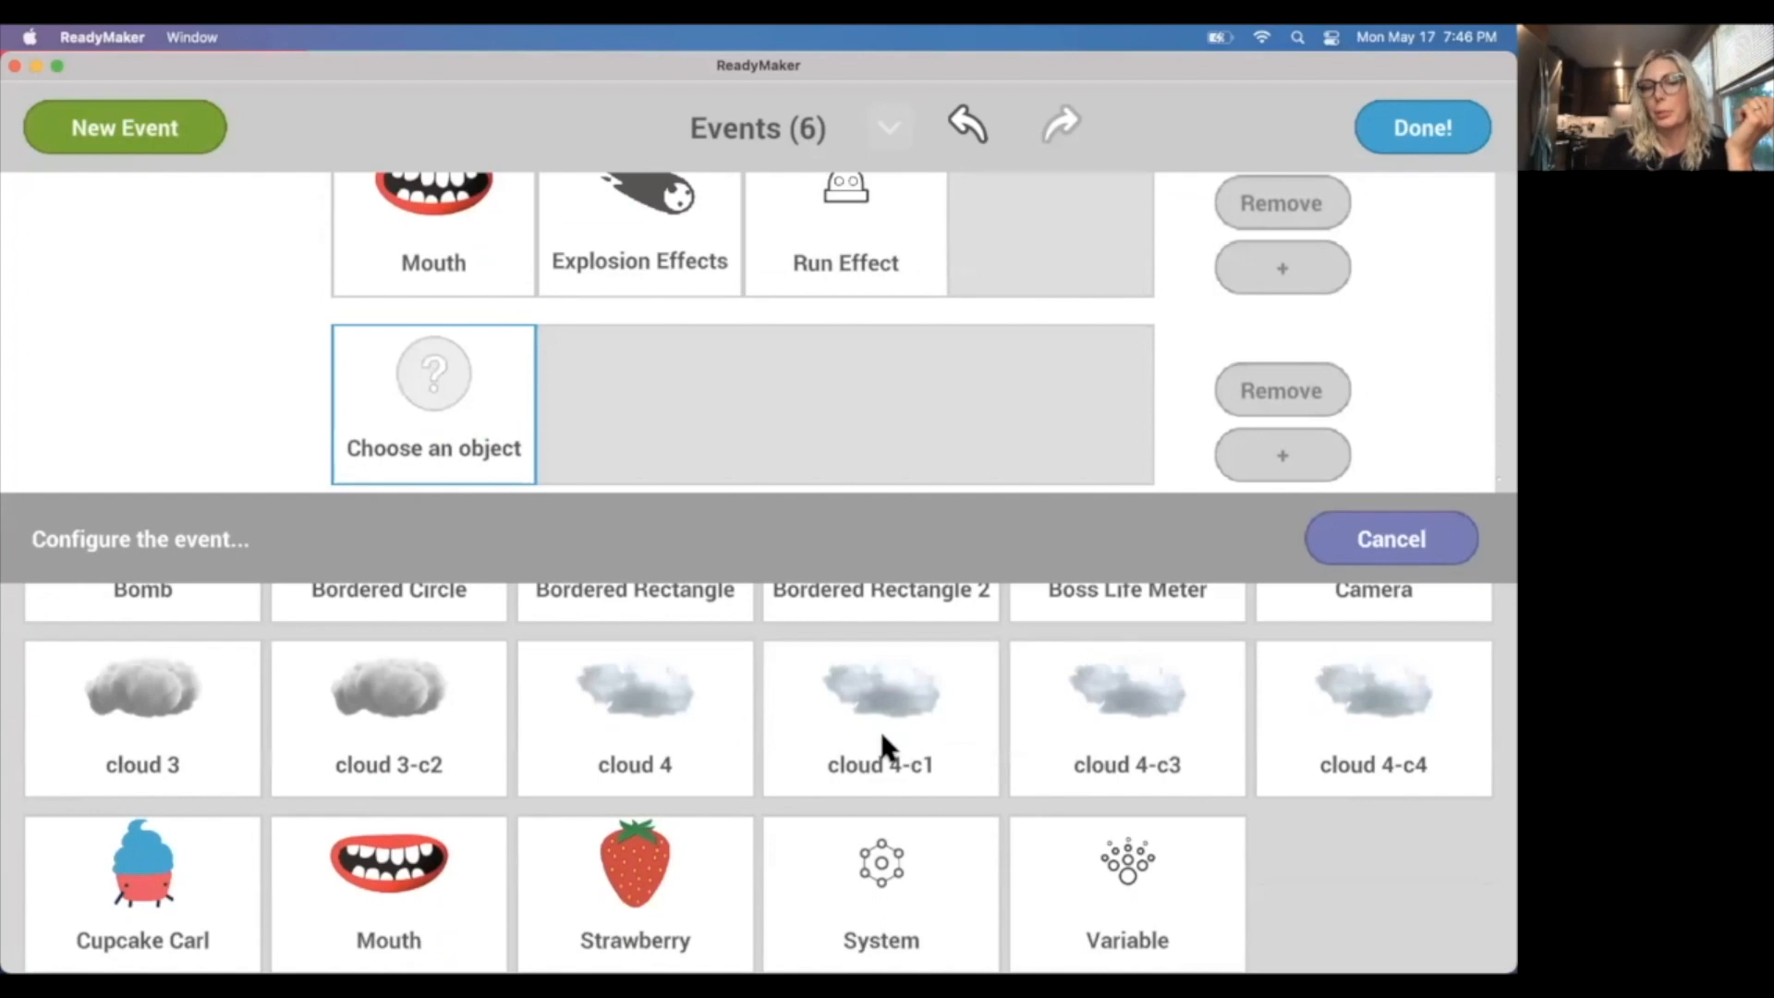
left_click(649, 854)
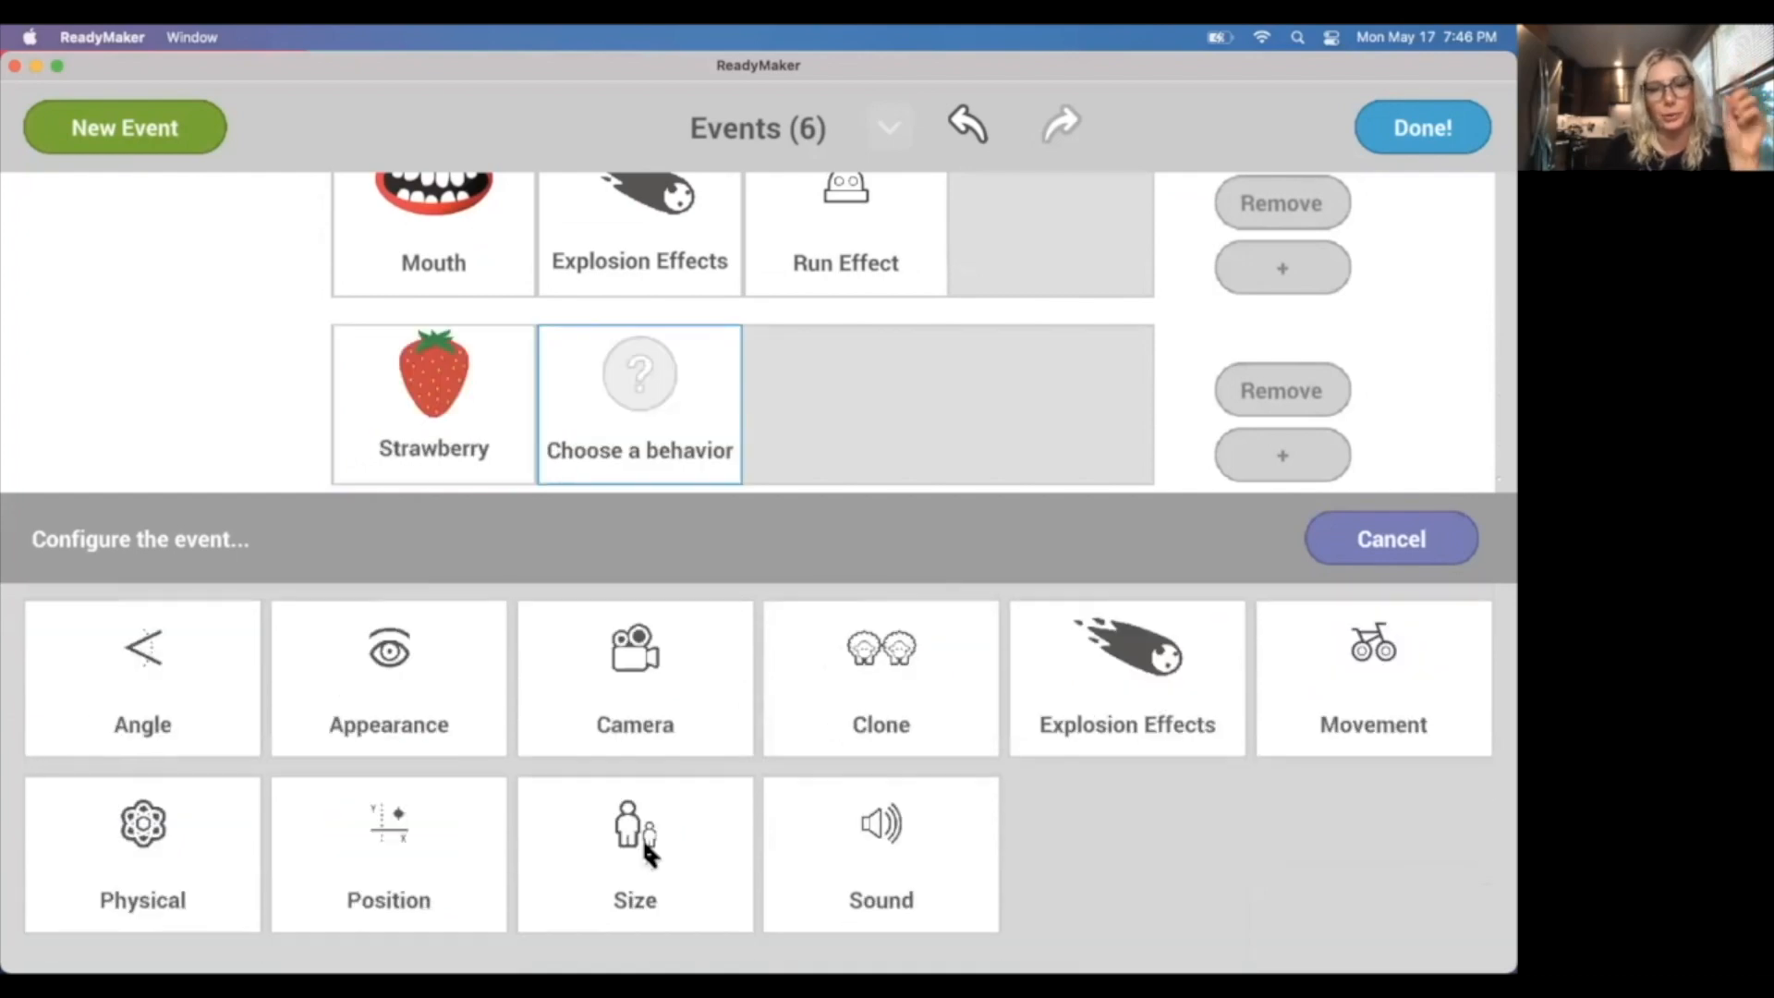
left_click(440, 639)
left_click(102, 704)
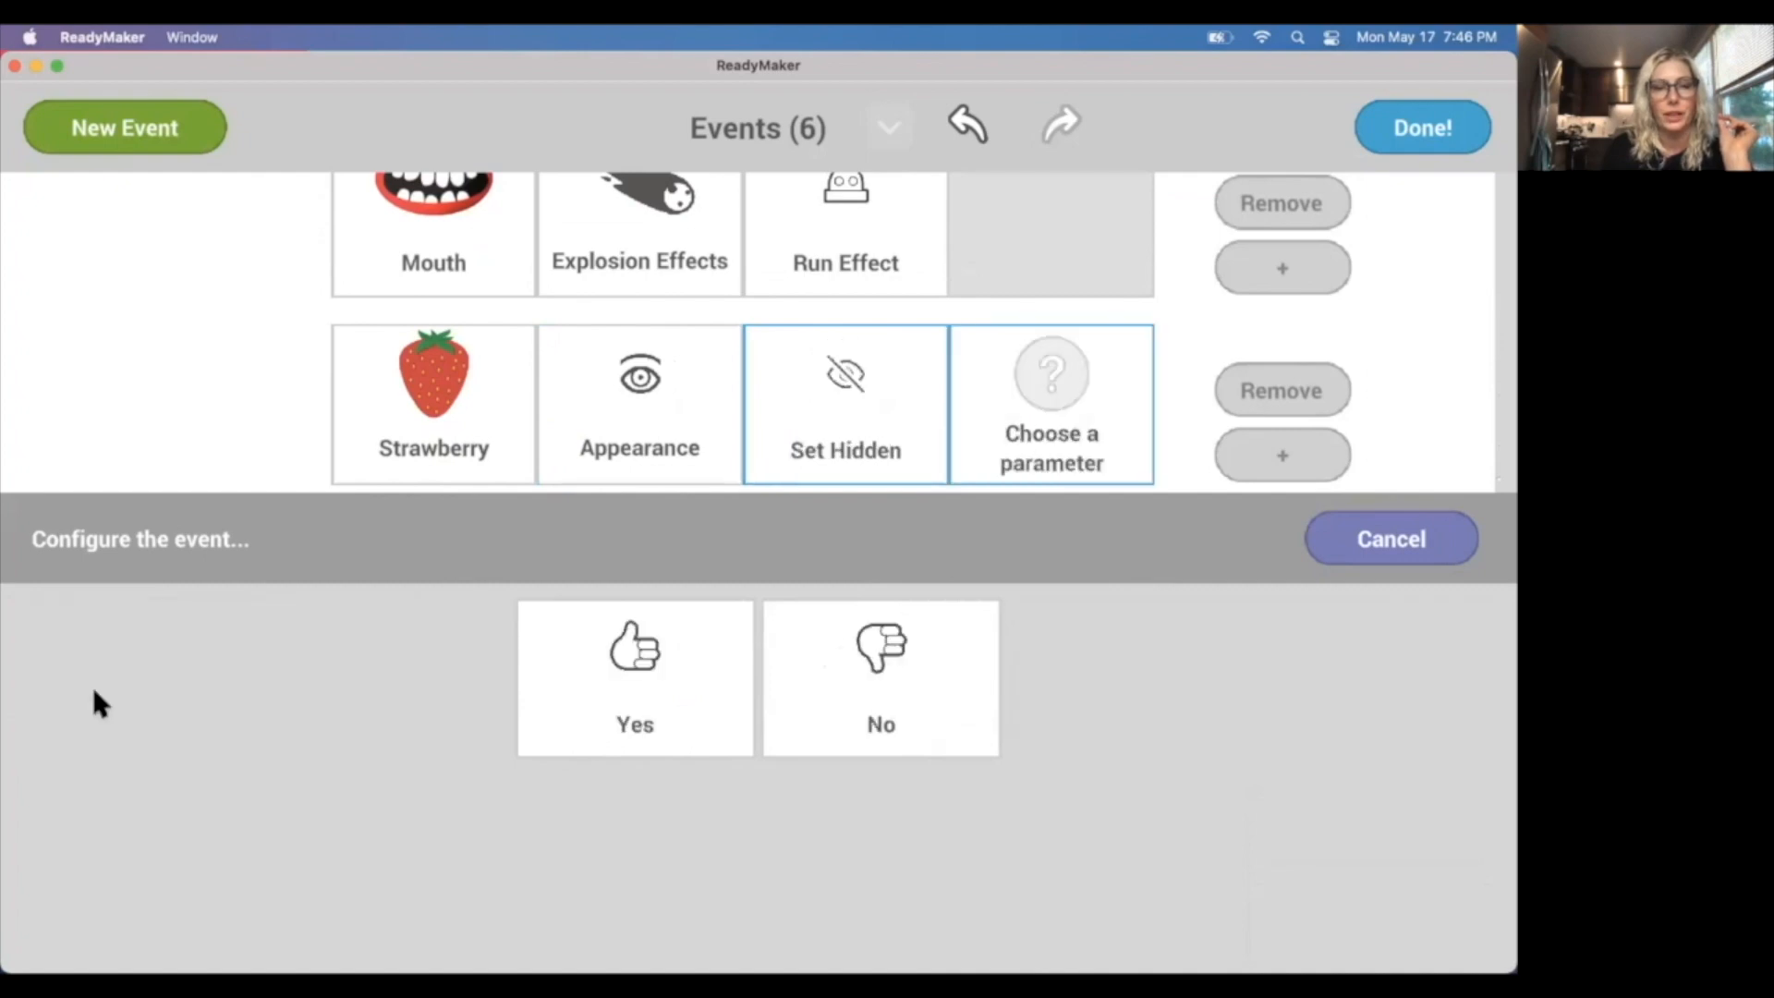
left_click(850, 674)
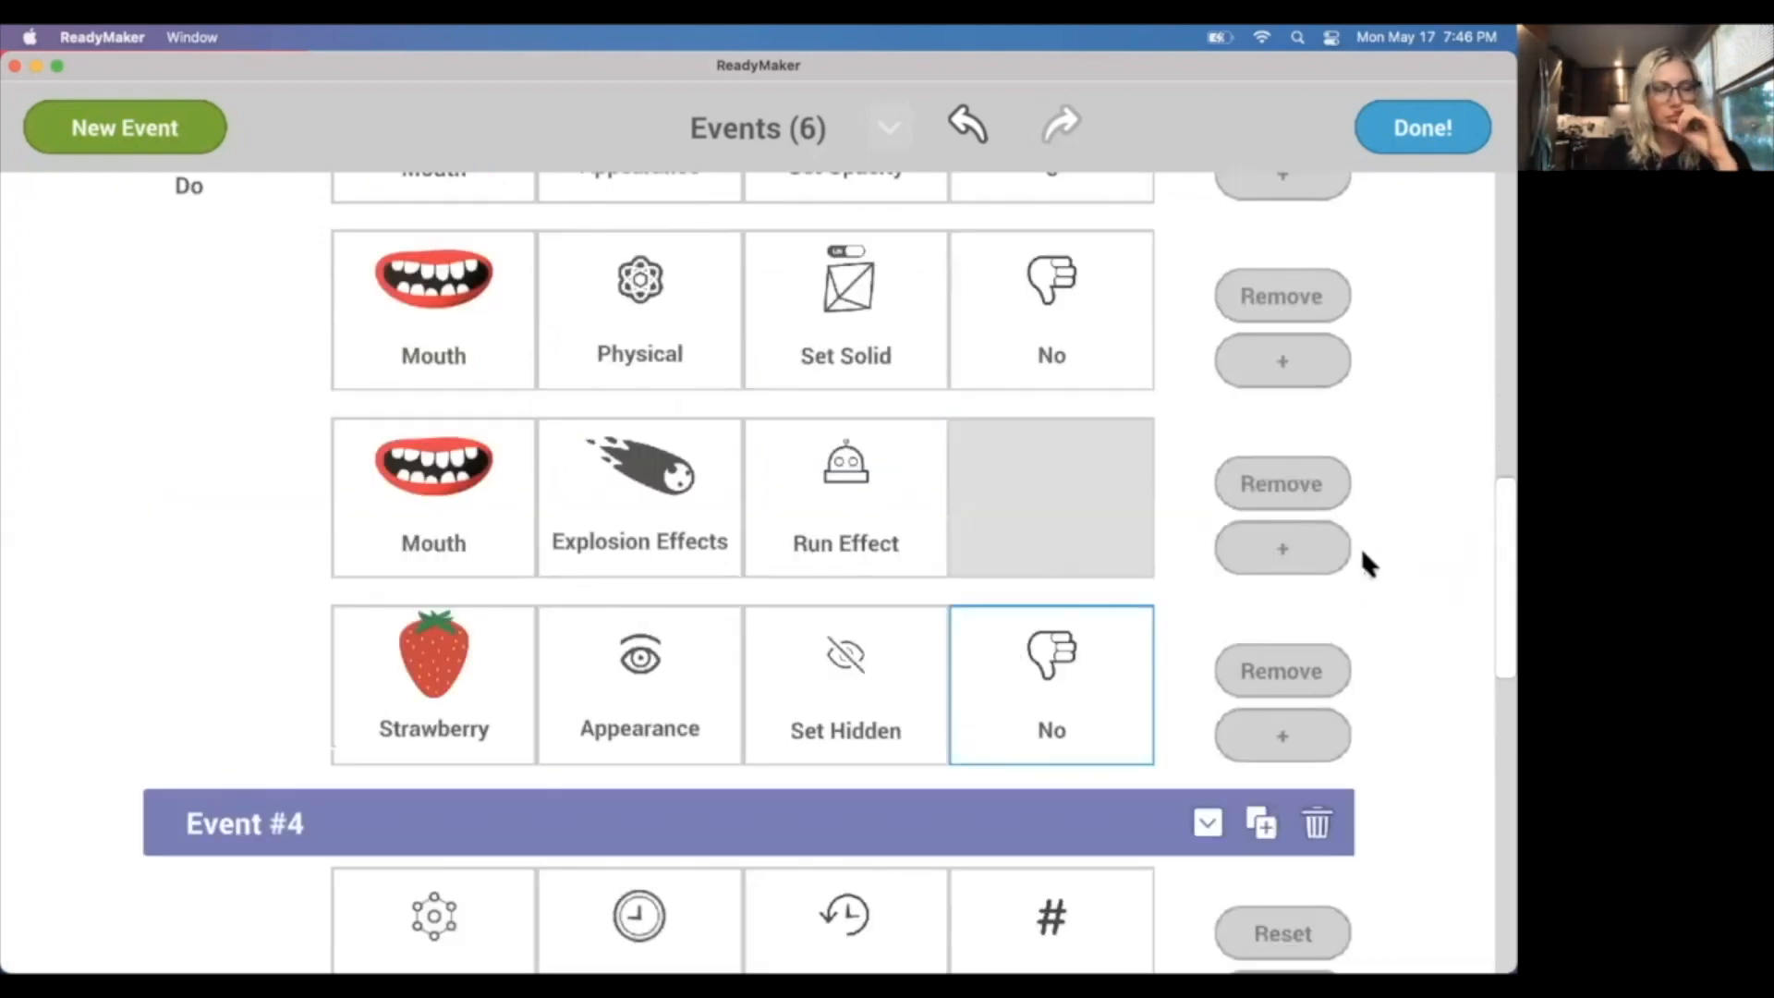
left_click(1422, 128)
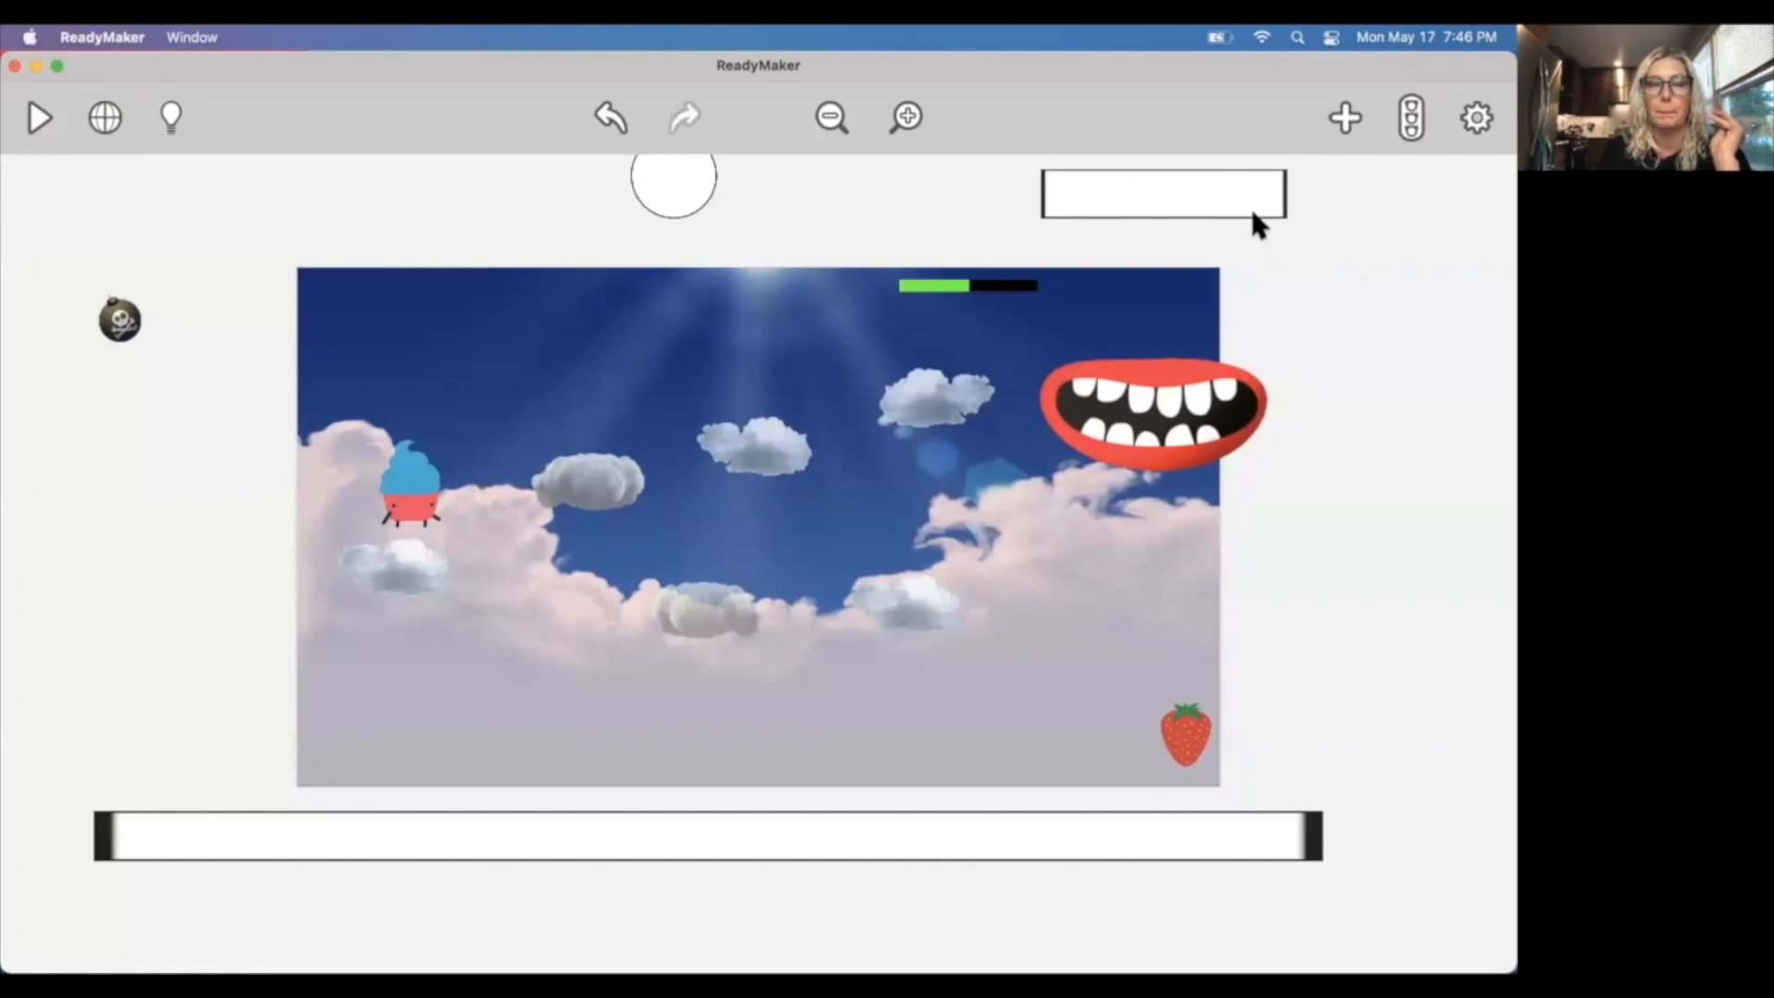
Search the artwork for "won" and place the Al_youwon graphic across the middle of the scene.
left_click(1341, 117)
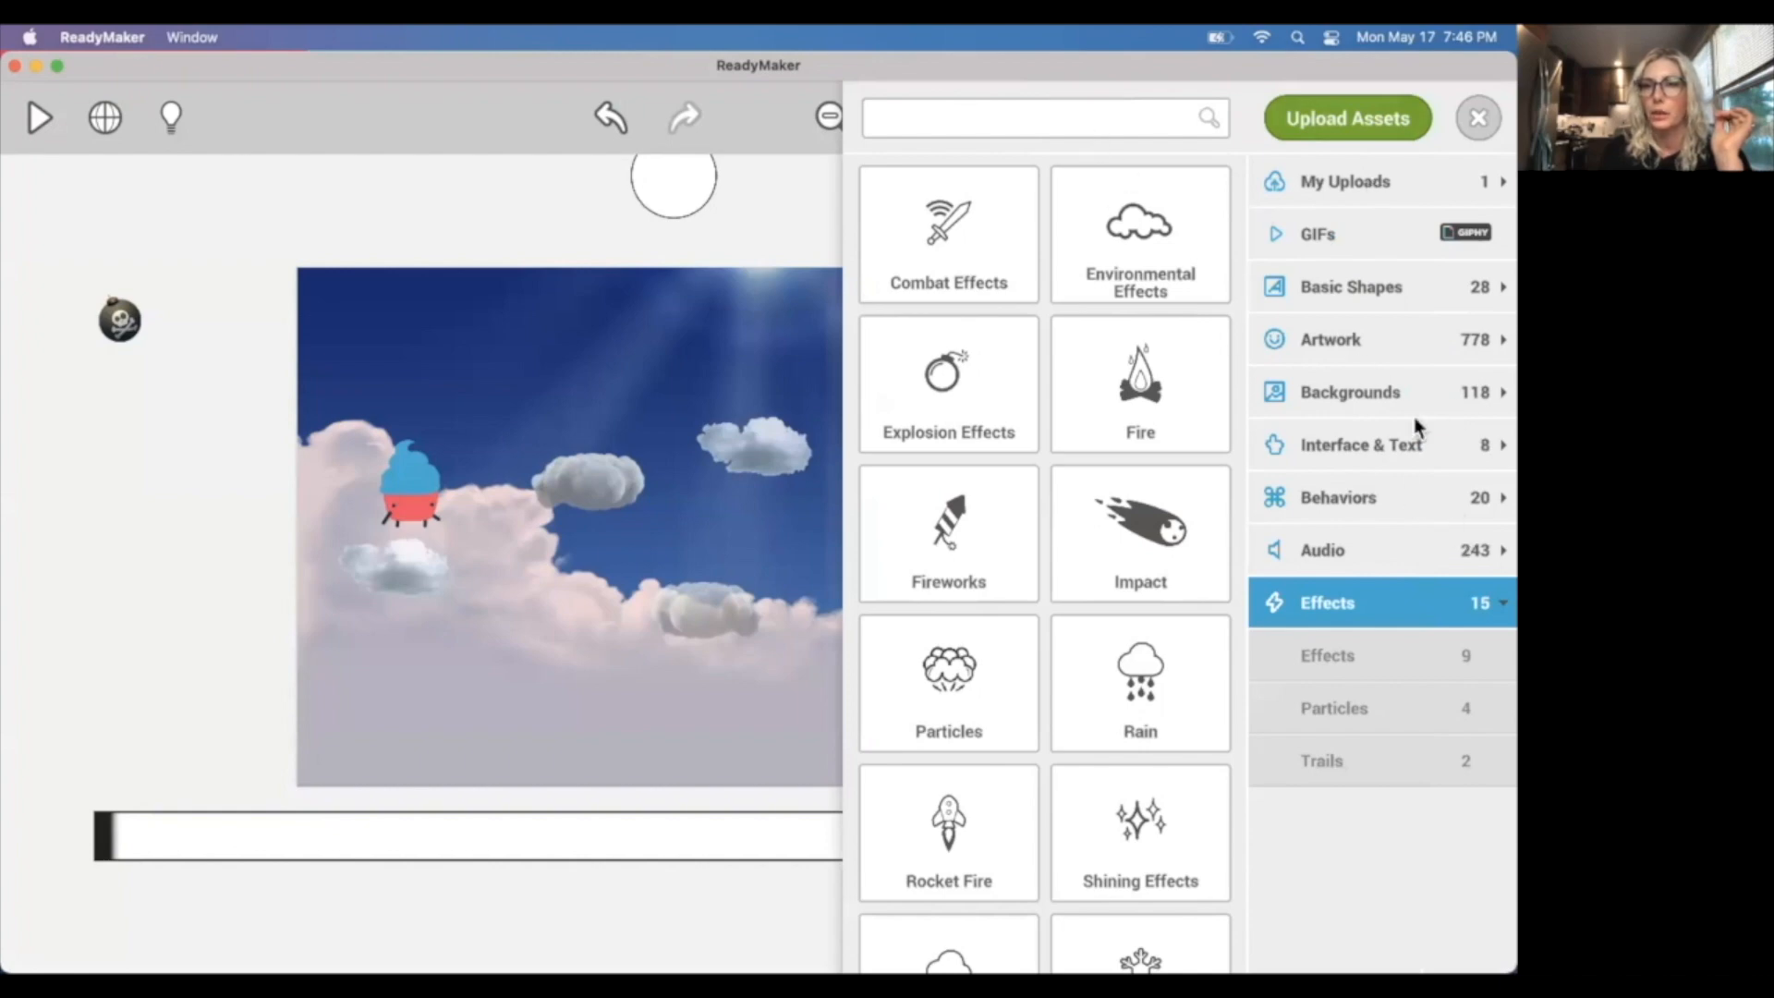
left_click(1361, 342)
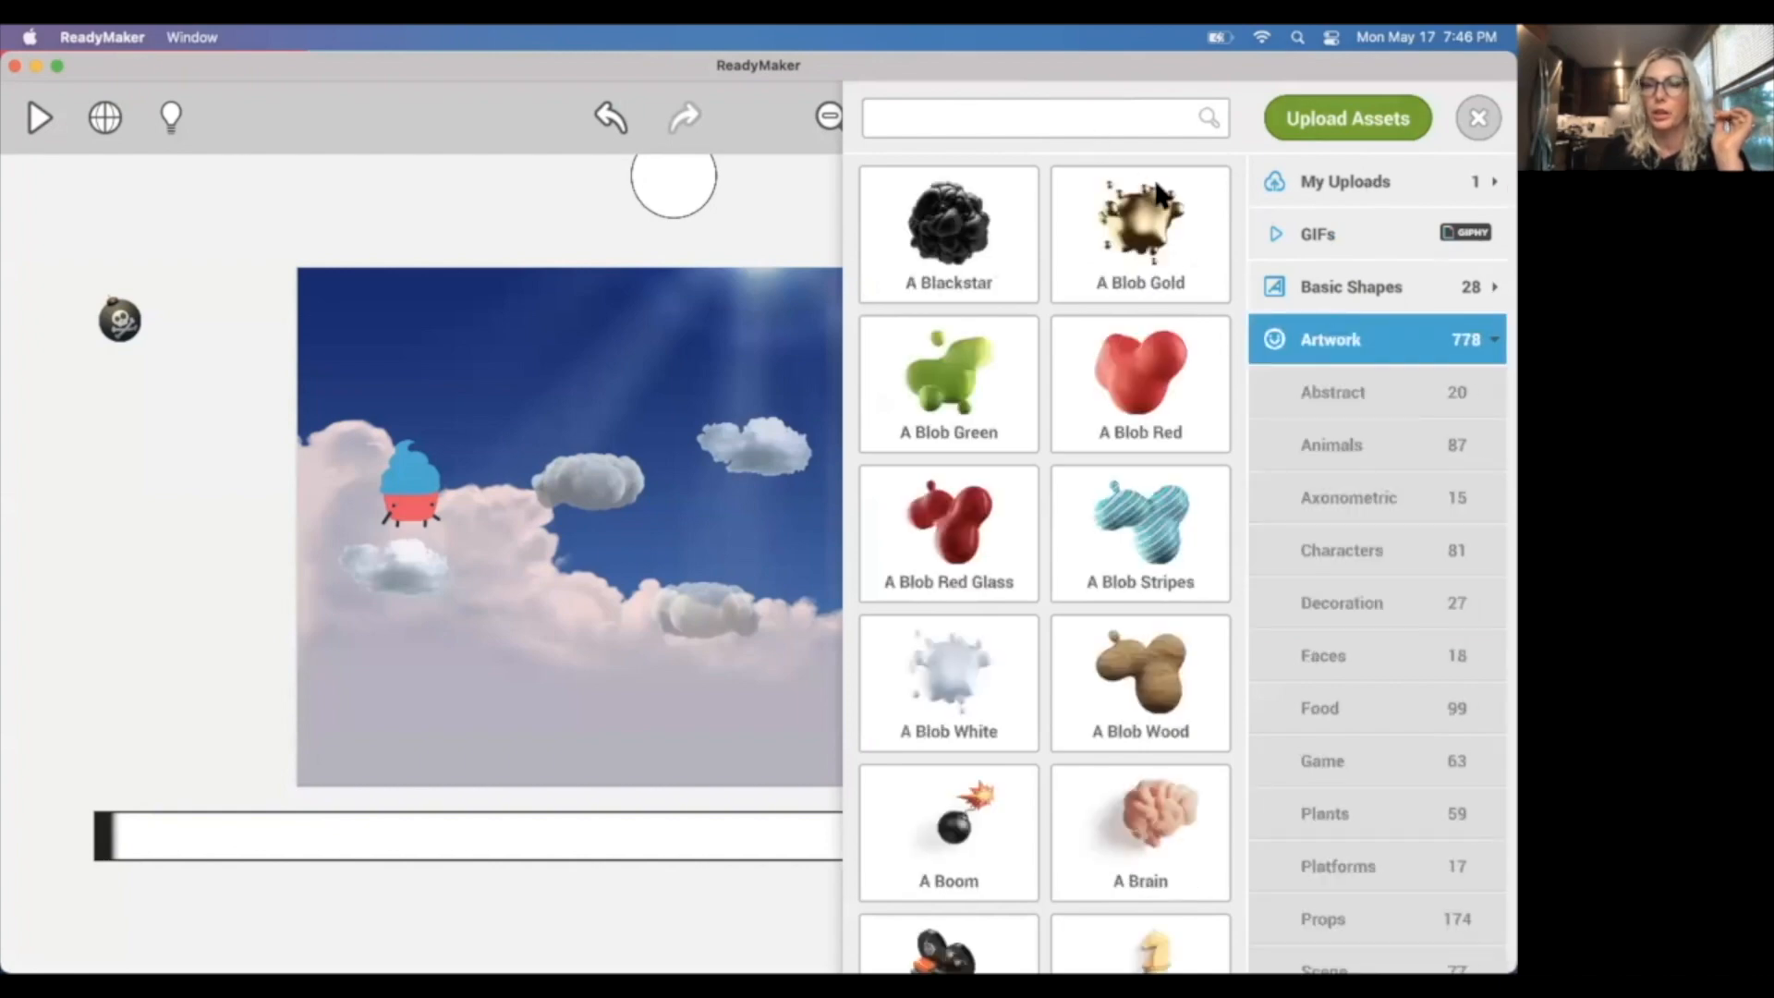
left_click(1073, 109)
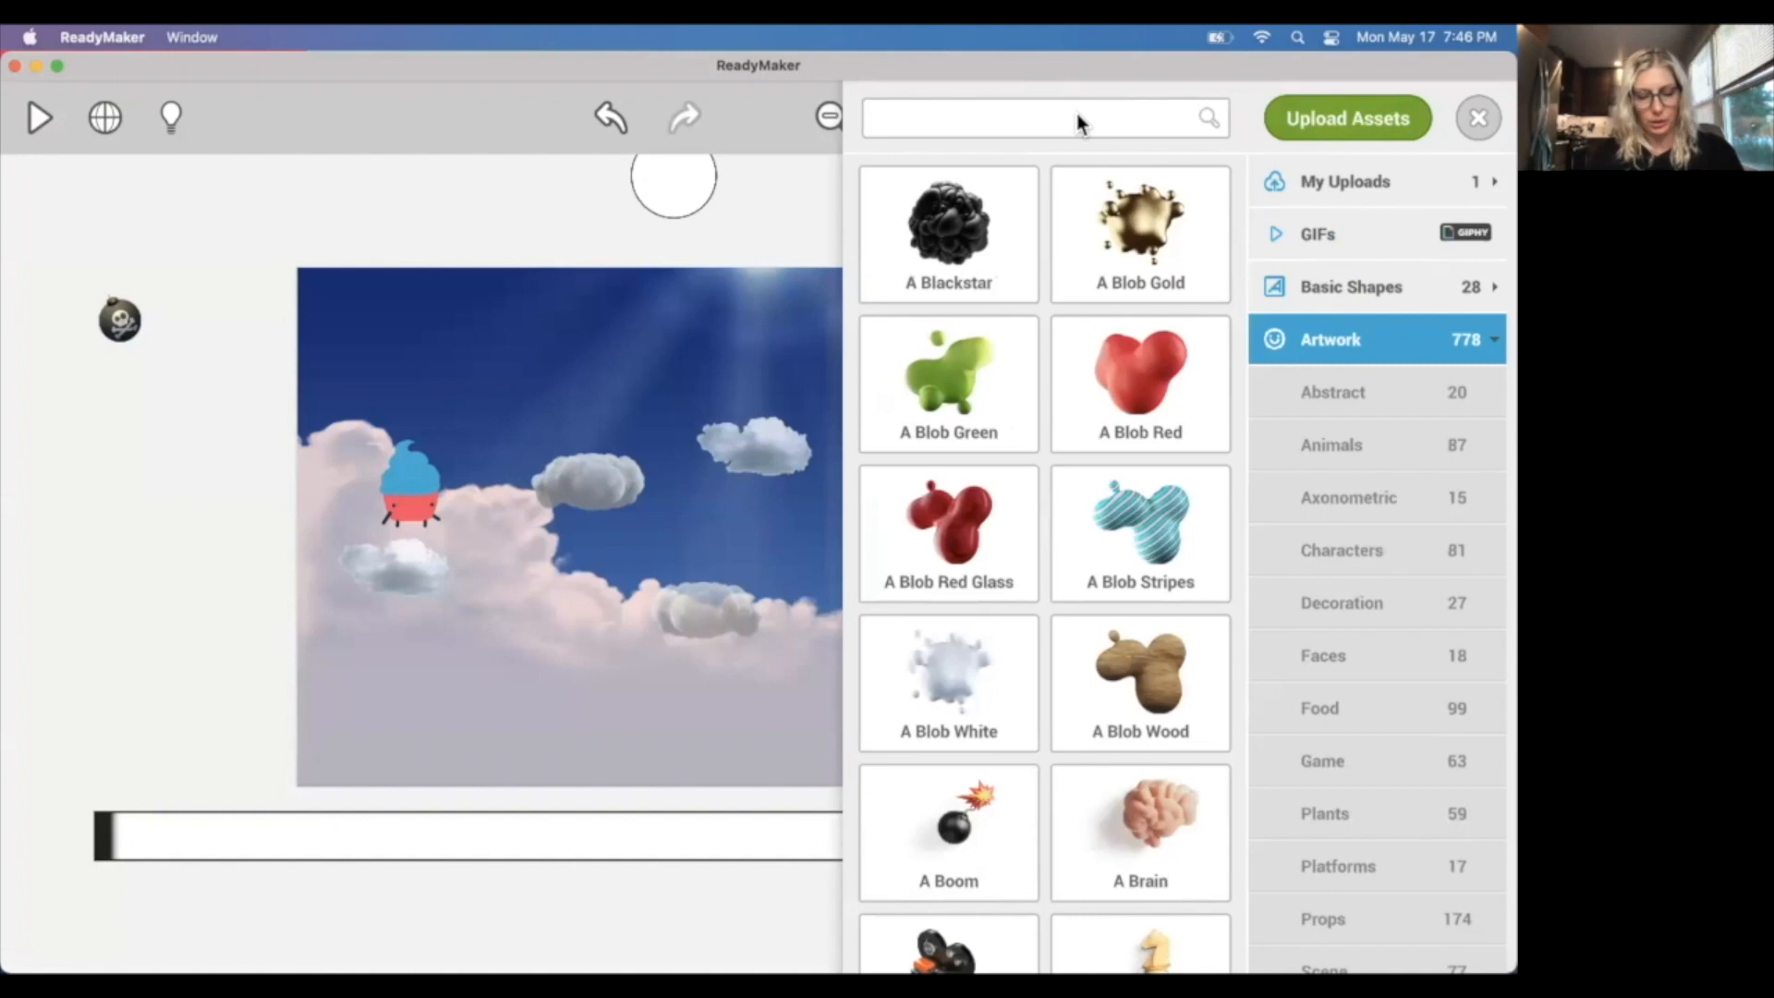
type("won")
left_click_drag(982, 242, 728, 535)
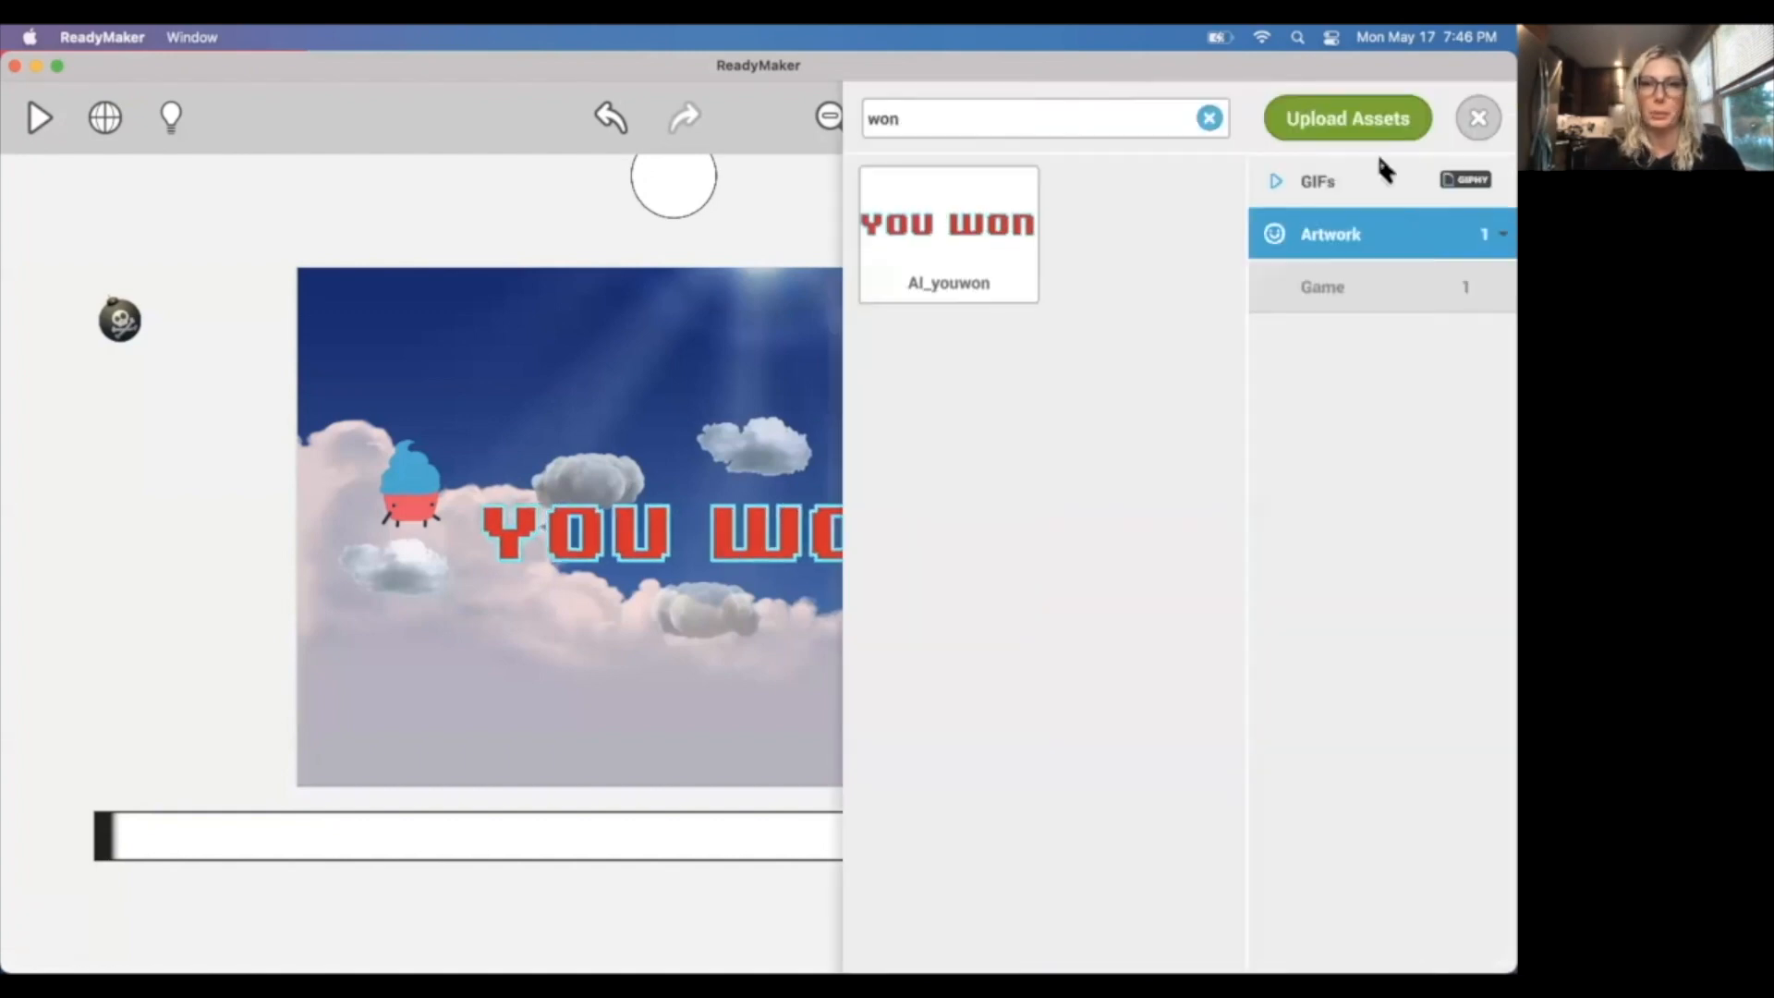
Clear the asset search and add a Text Box from Interface & Text above the YOU WON graphic.
left_click(1207, 116)
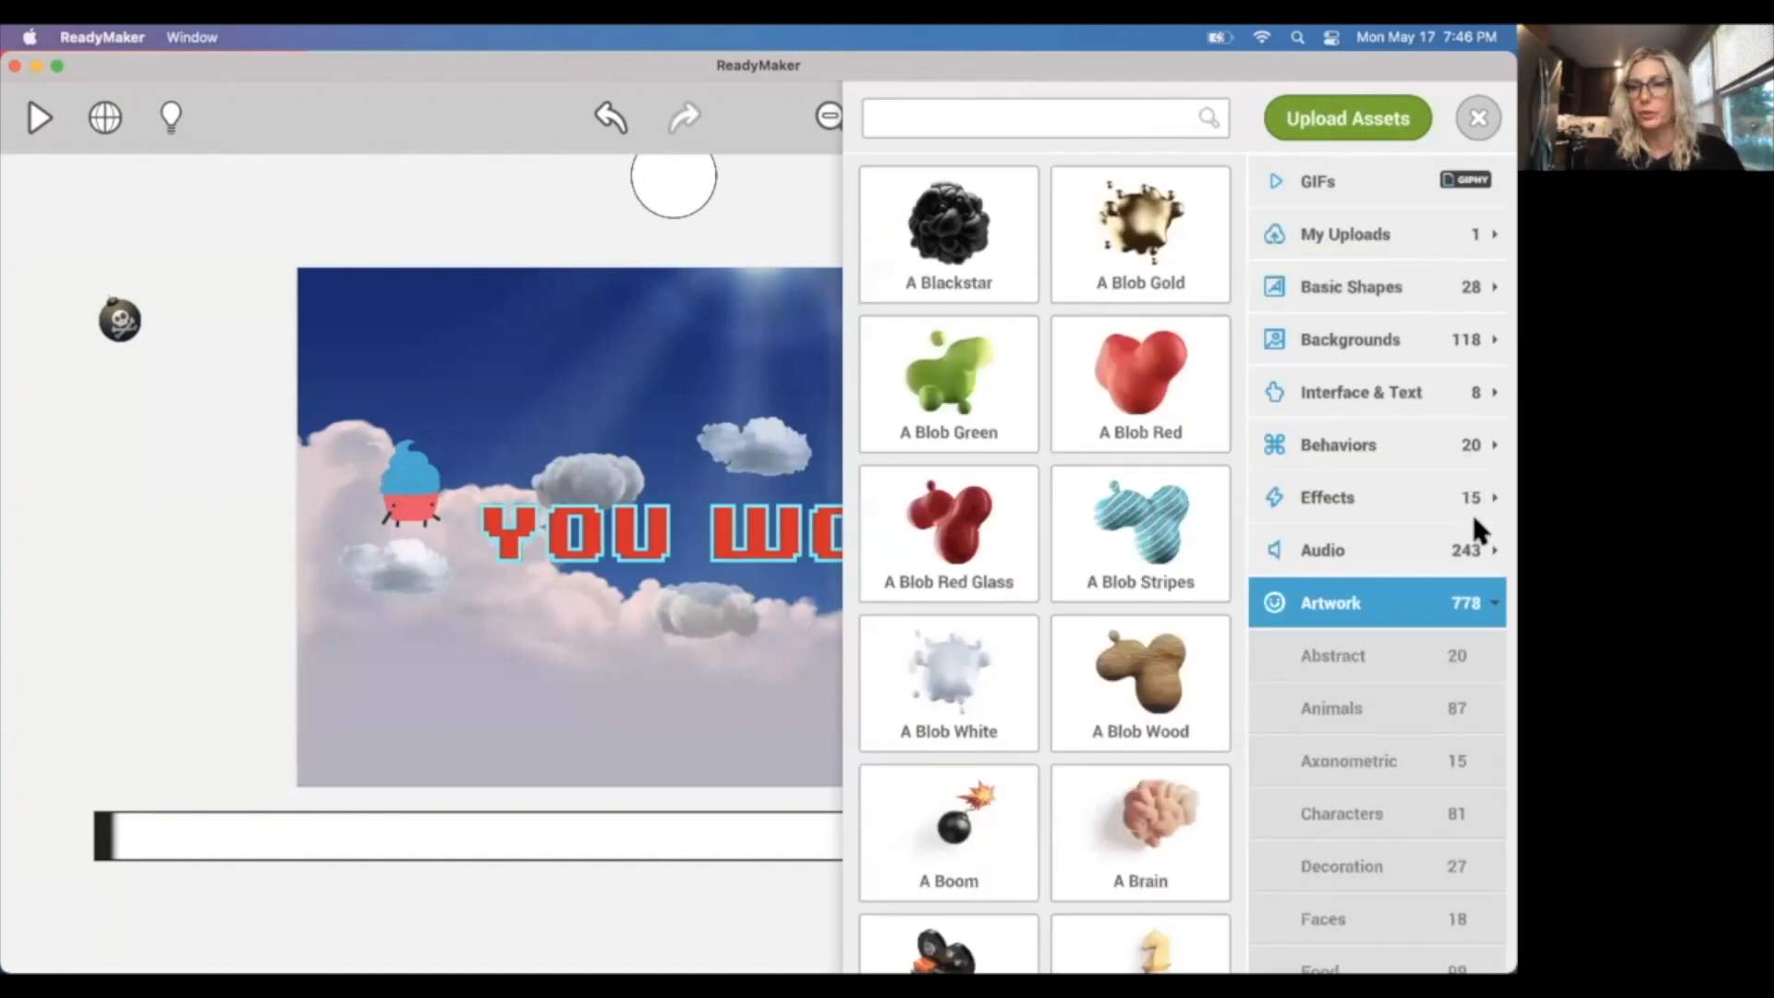
left_click(1489, 605)
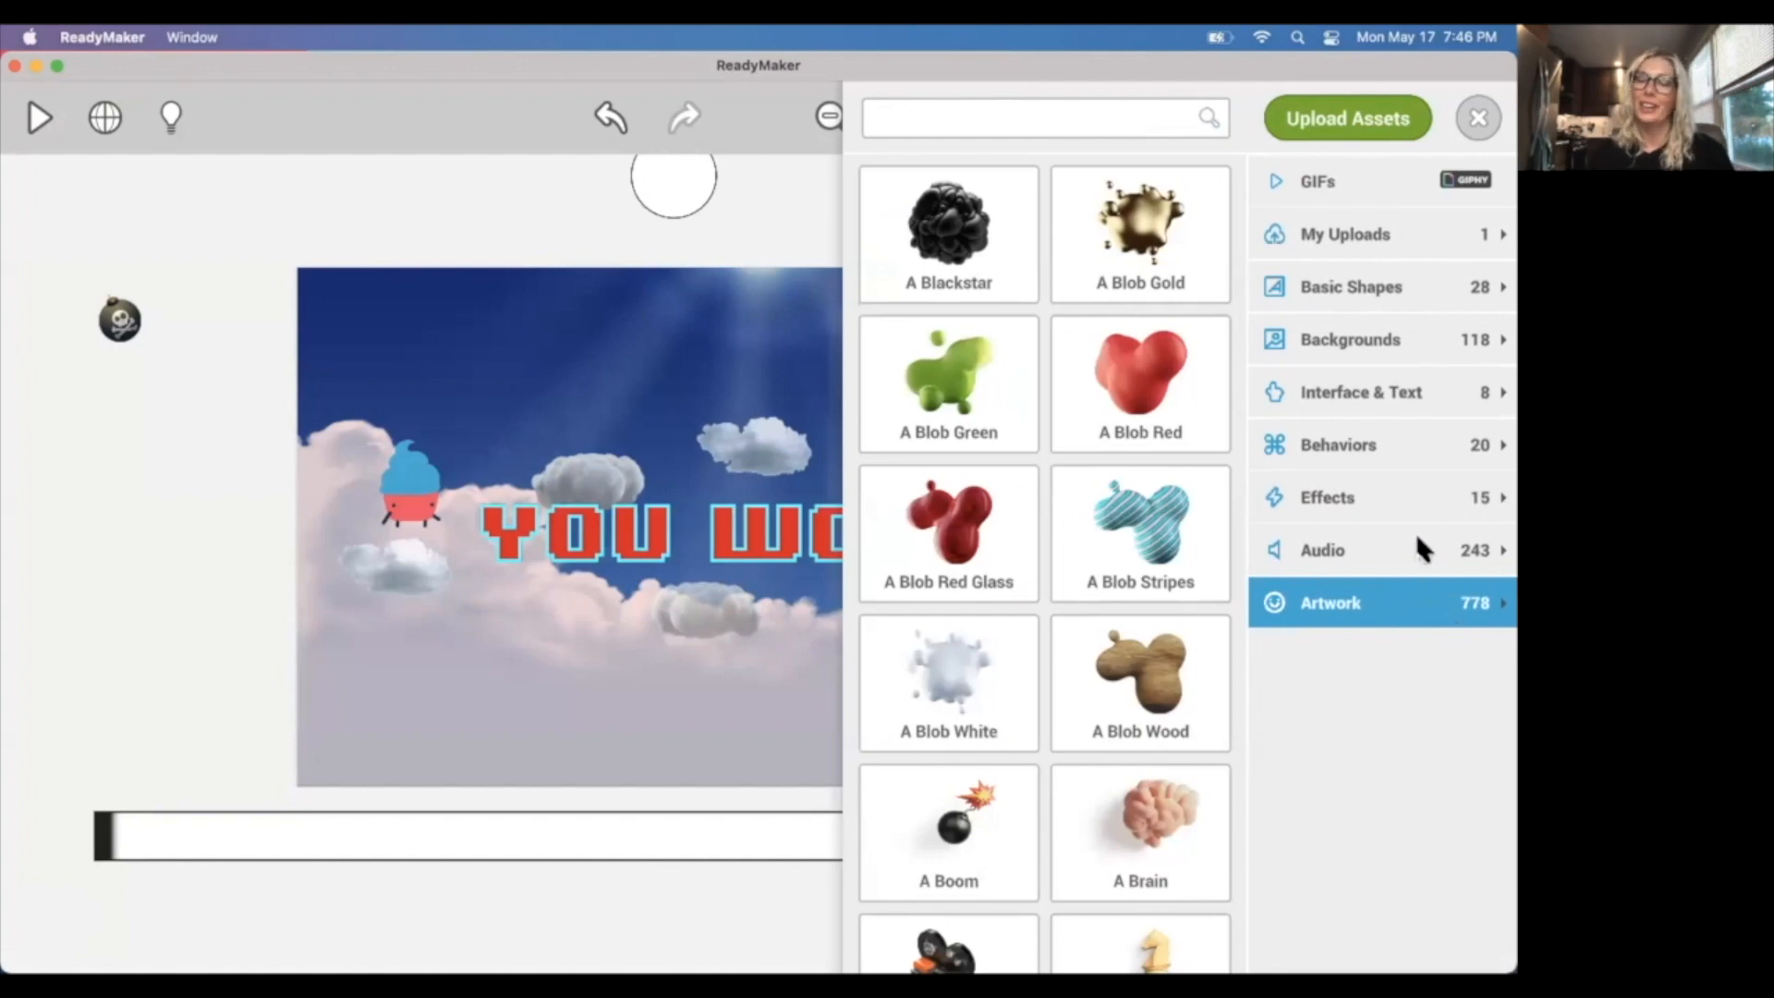
left_click(1370, 396)
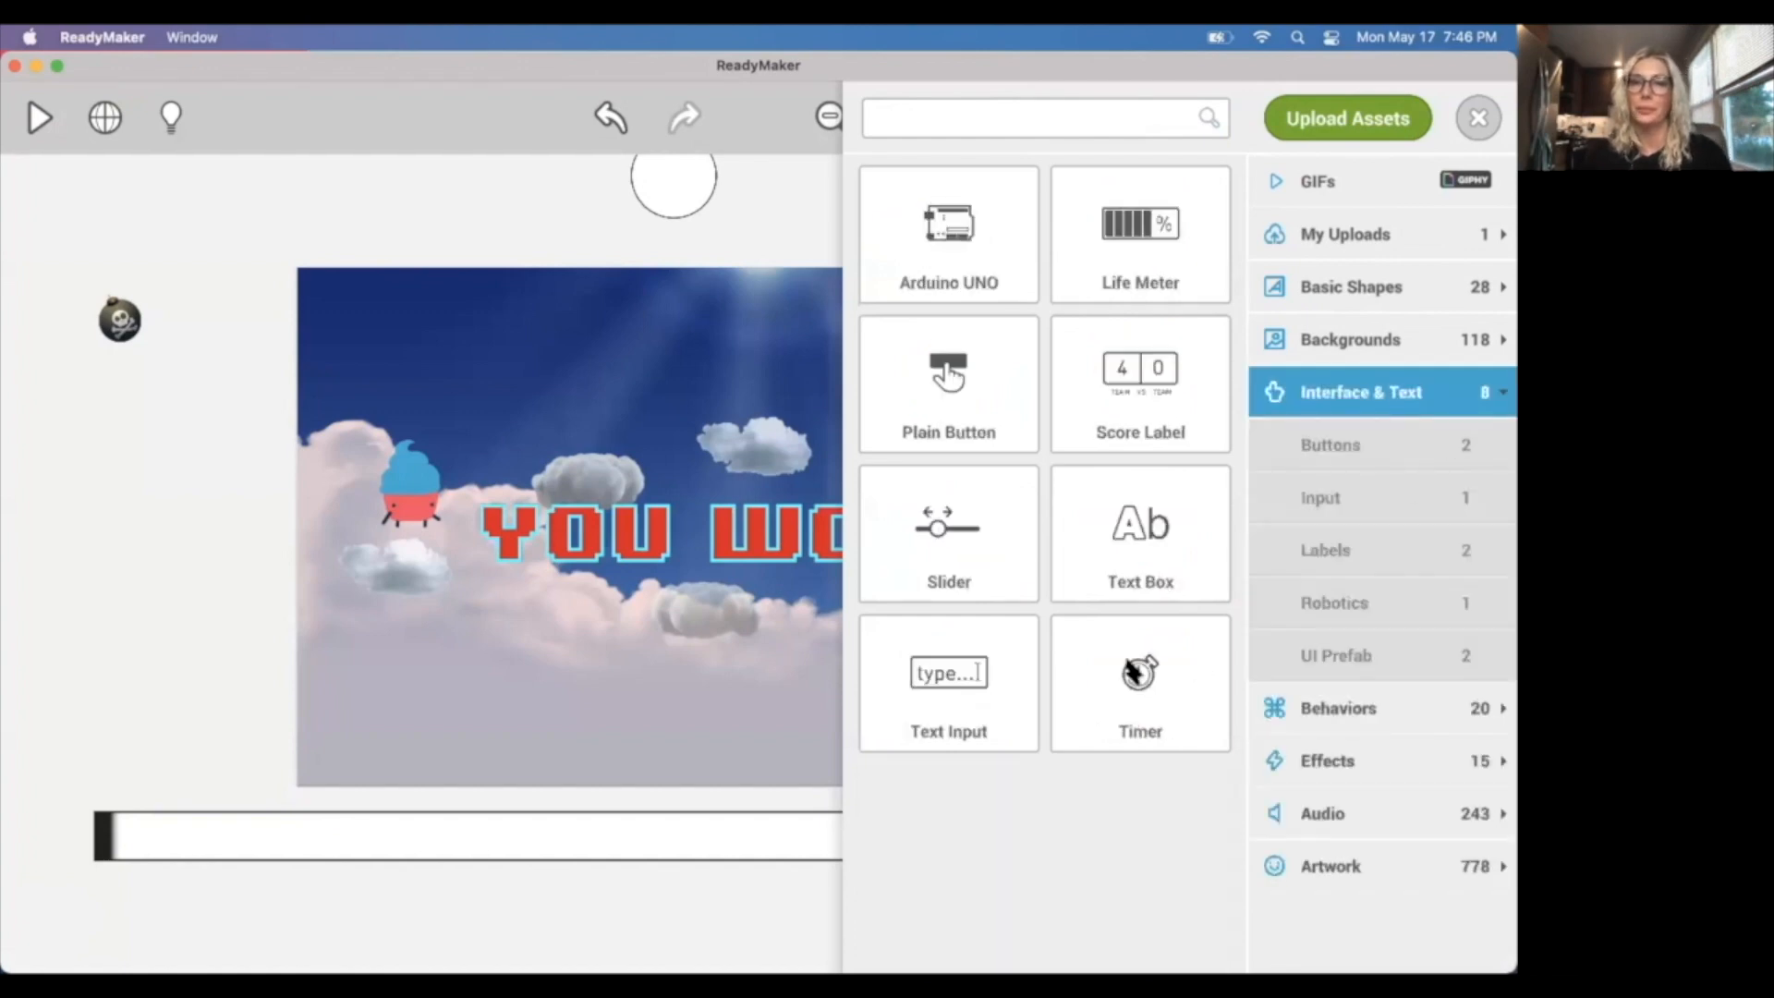
left_click_drag(1120, 533, 645, 357)
left_click(1475, 121)
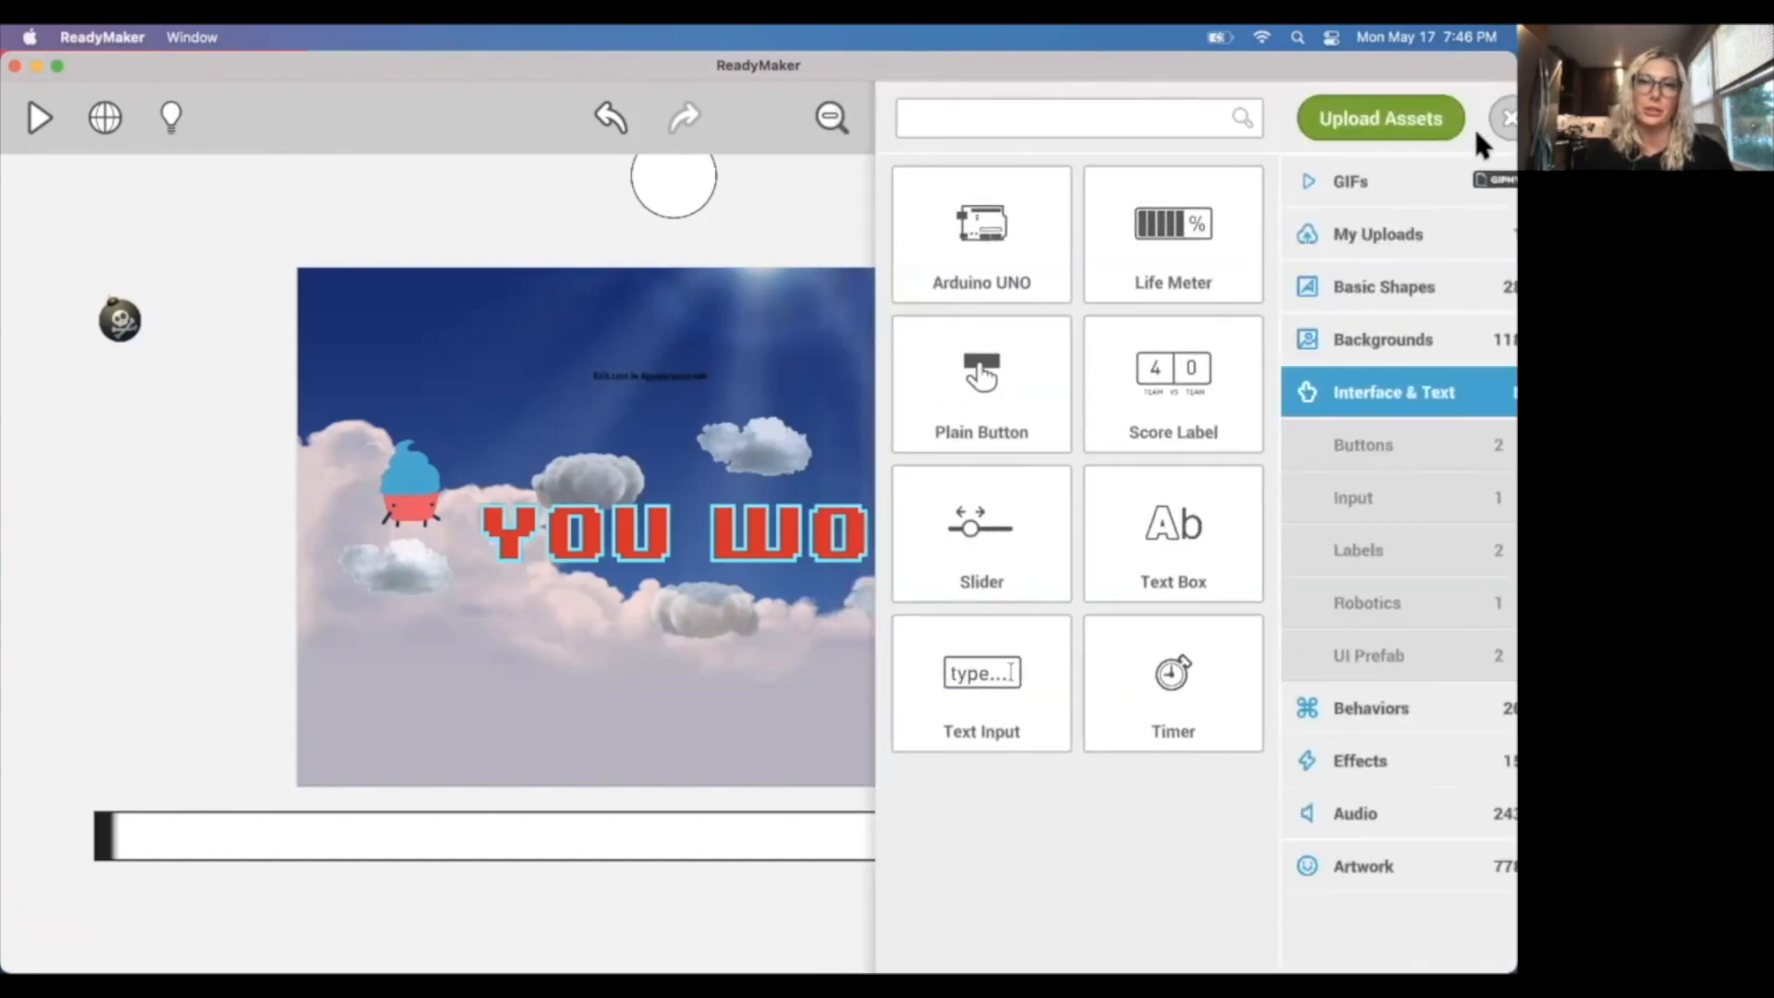
Turn Solid off and Hidden on for the text box above the YOU WON graphic.
left_click(659, 395)
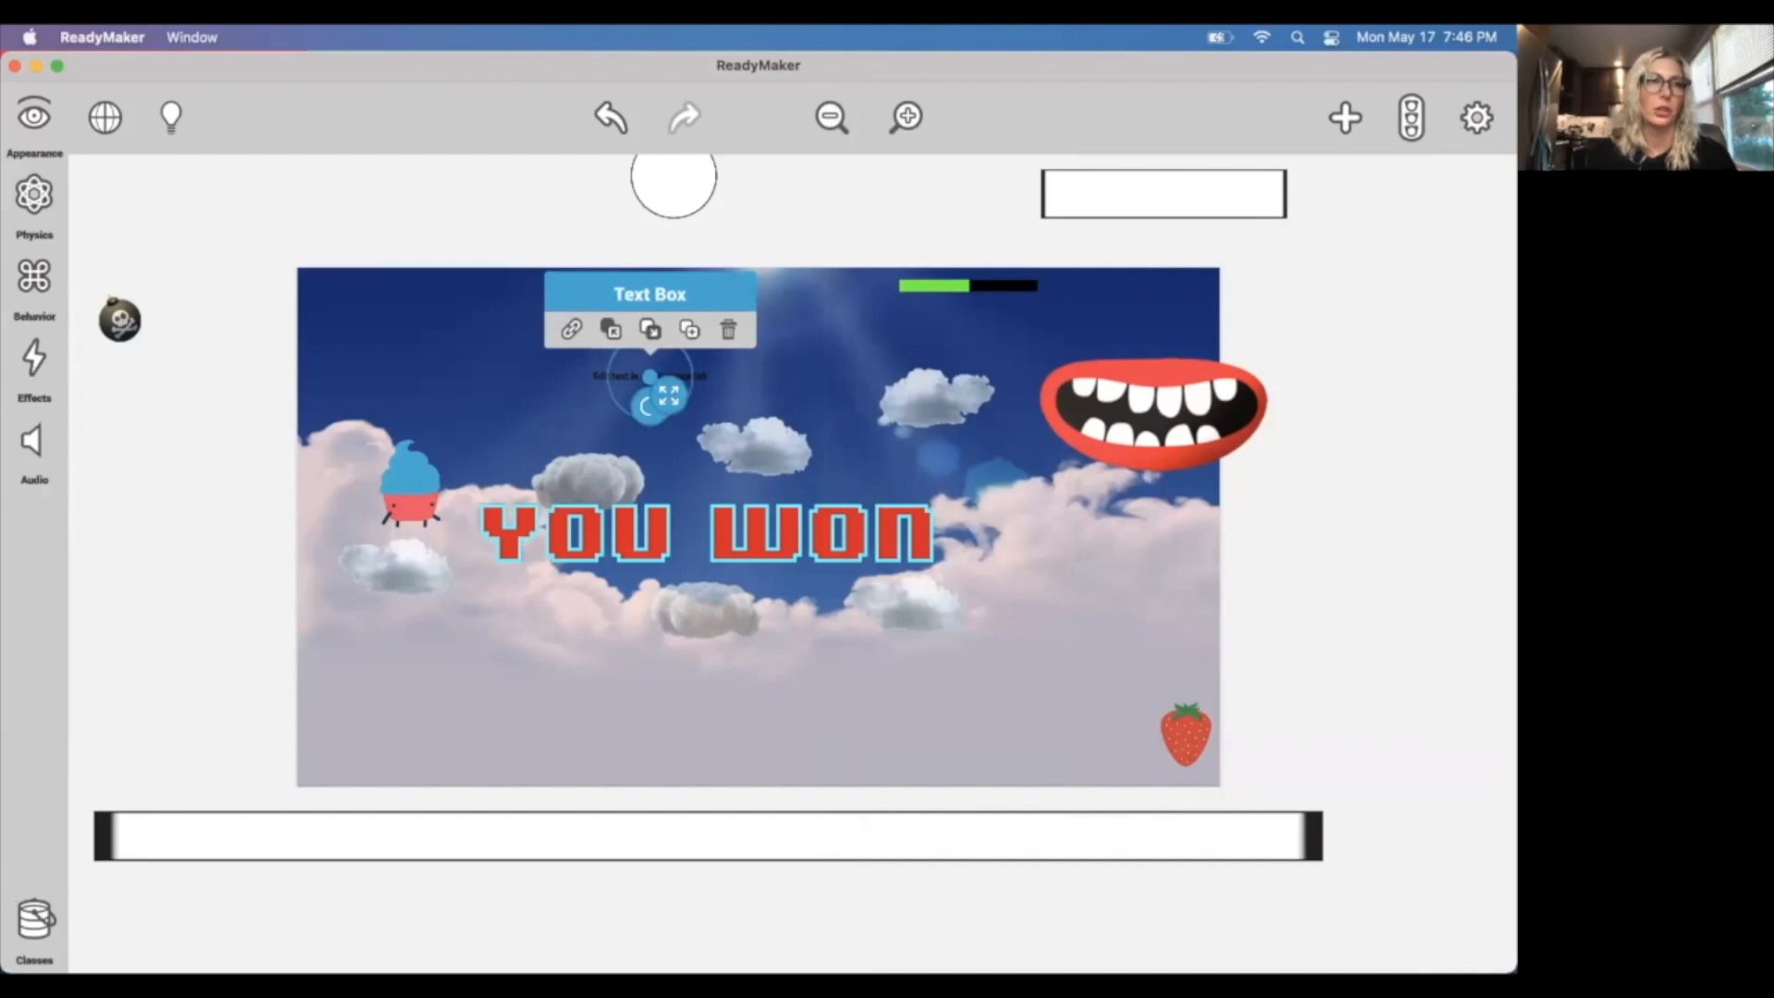
left_click(37, 118)
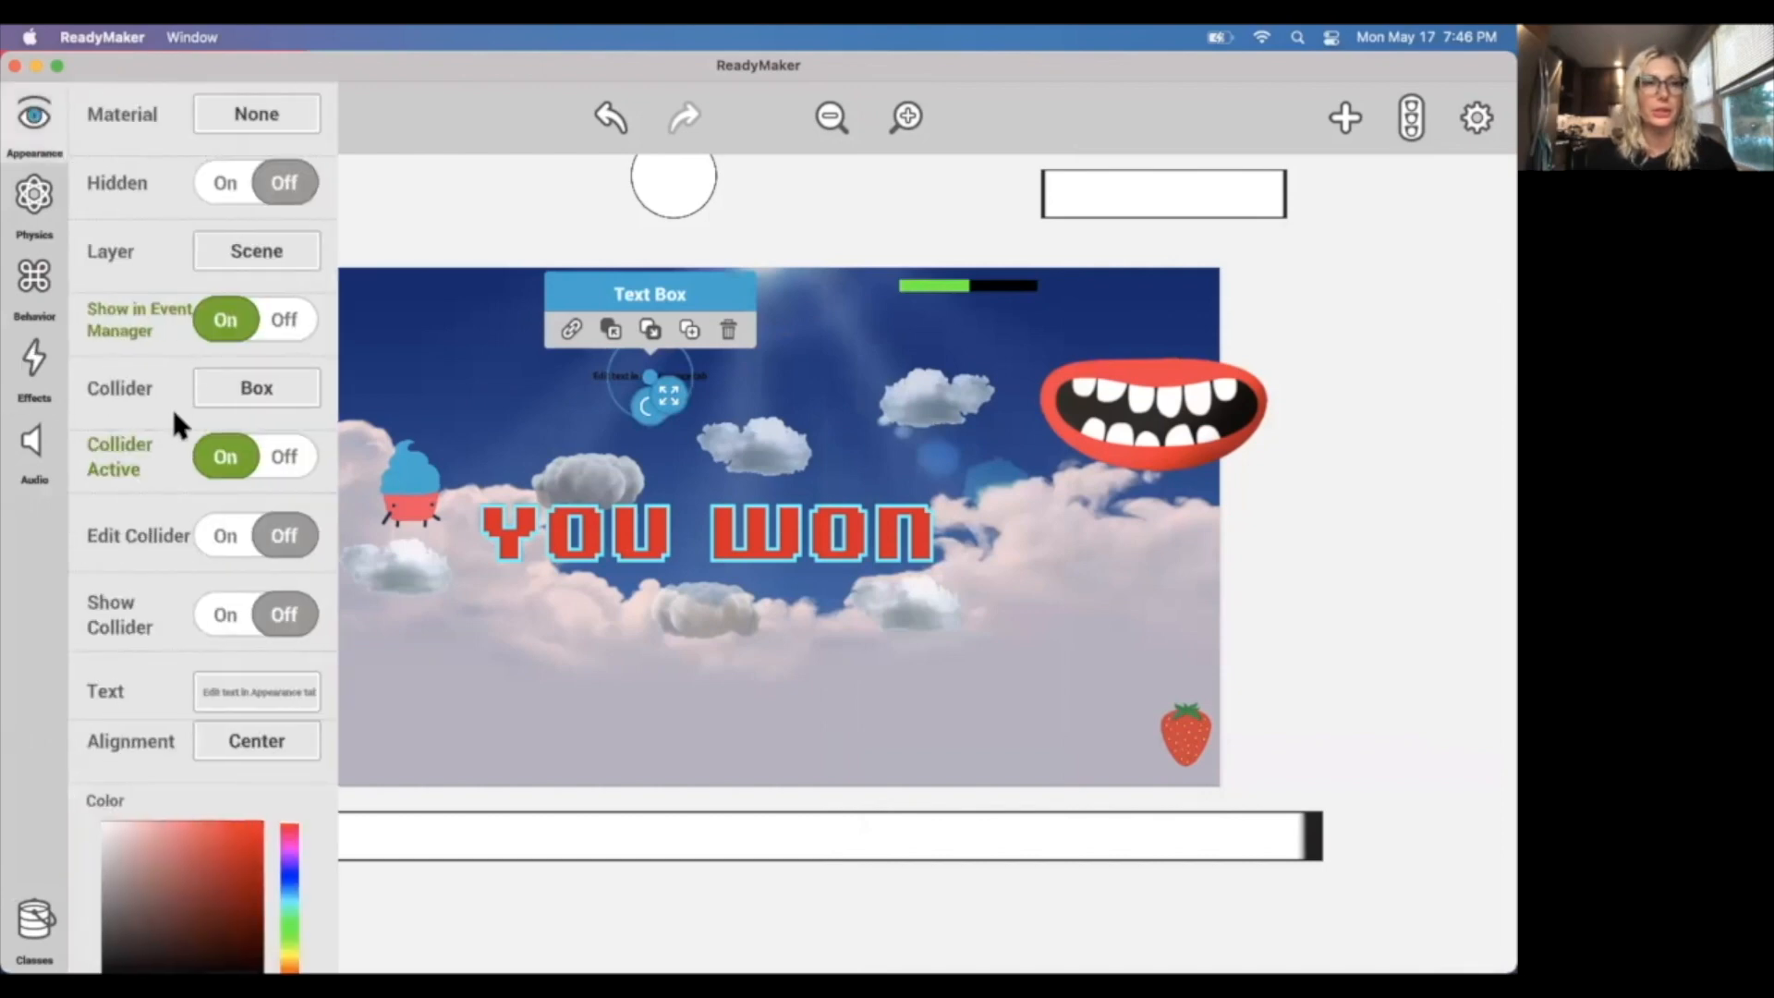
scroll(170, 406, "up", 5)
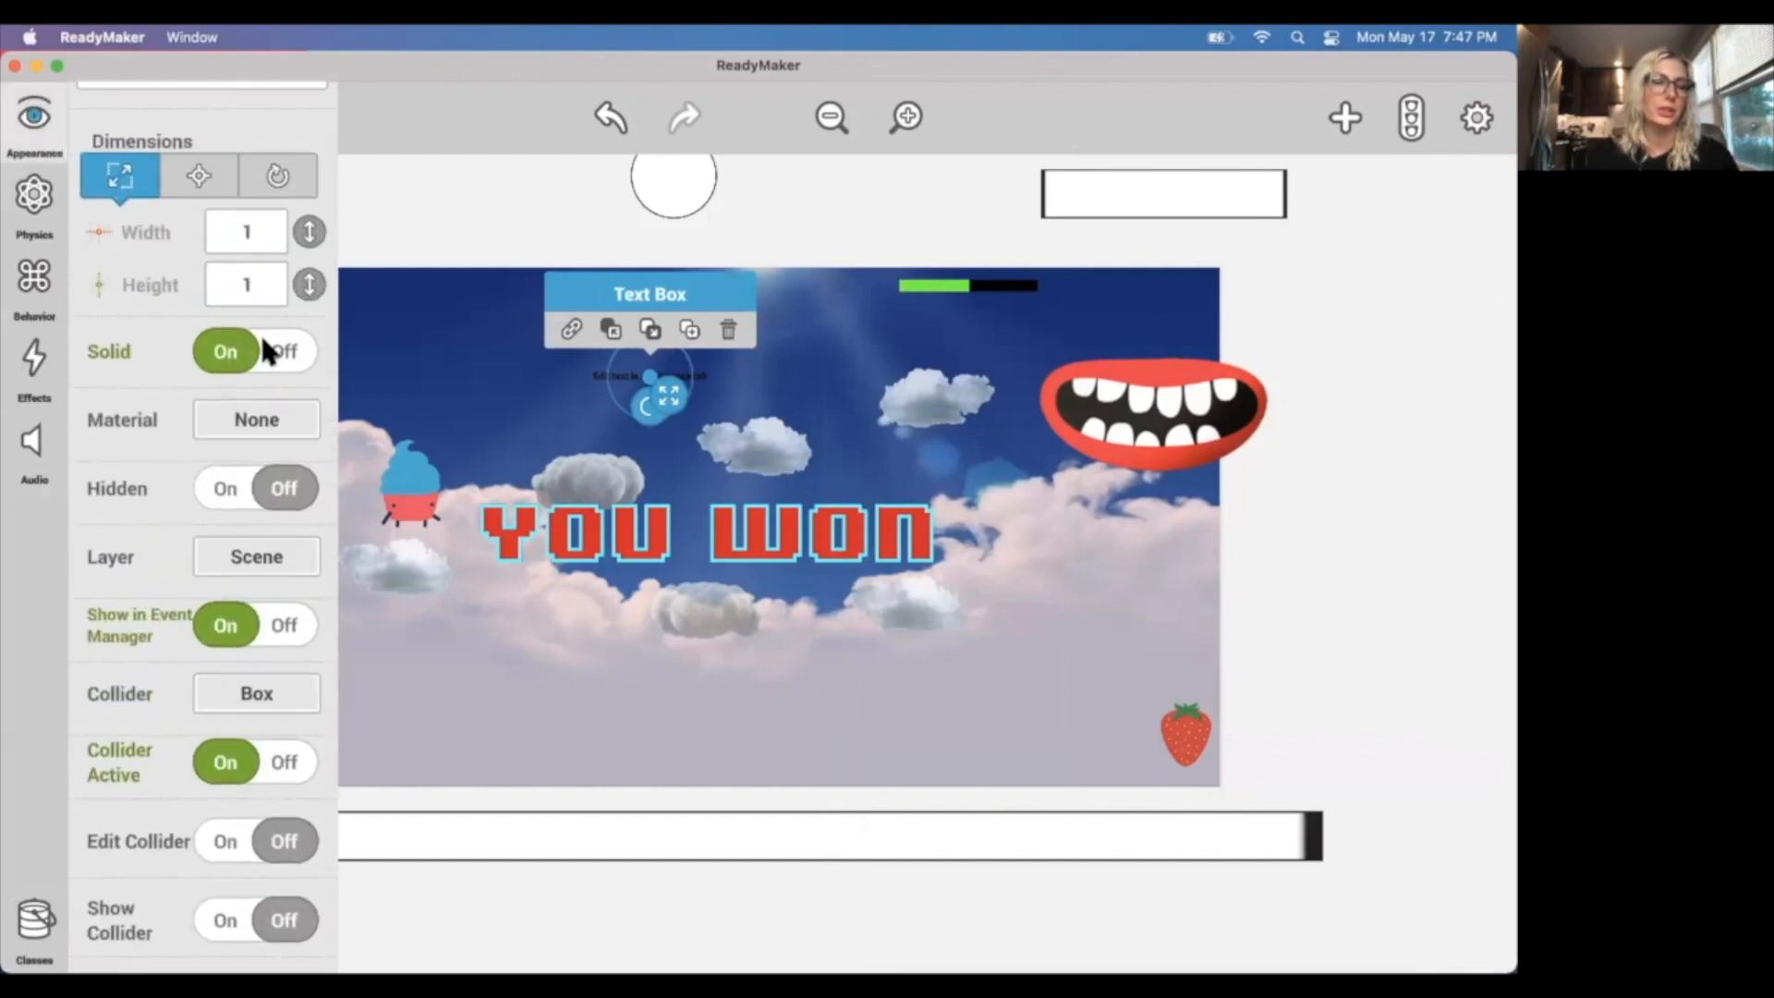
left_click(266, 351)
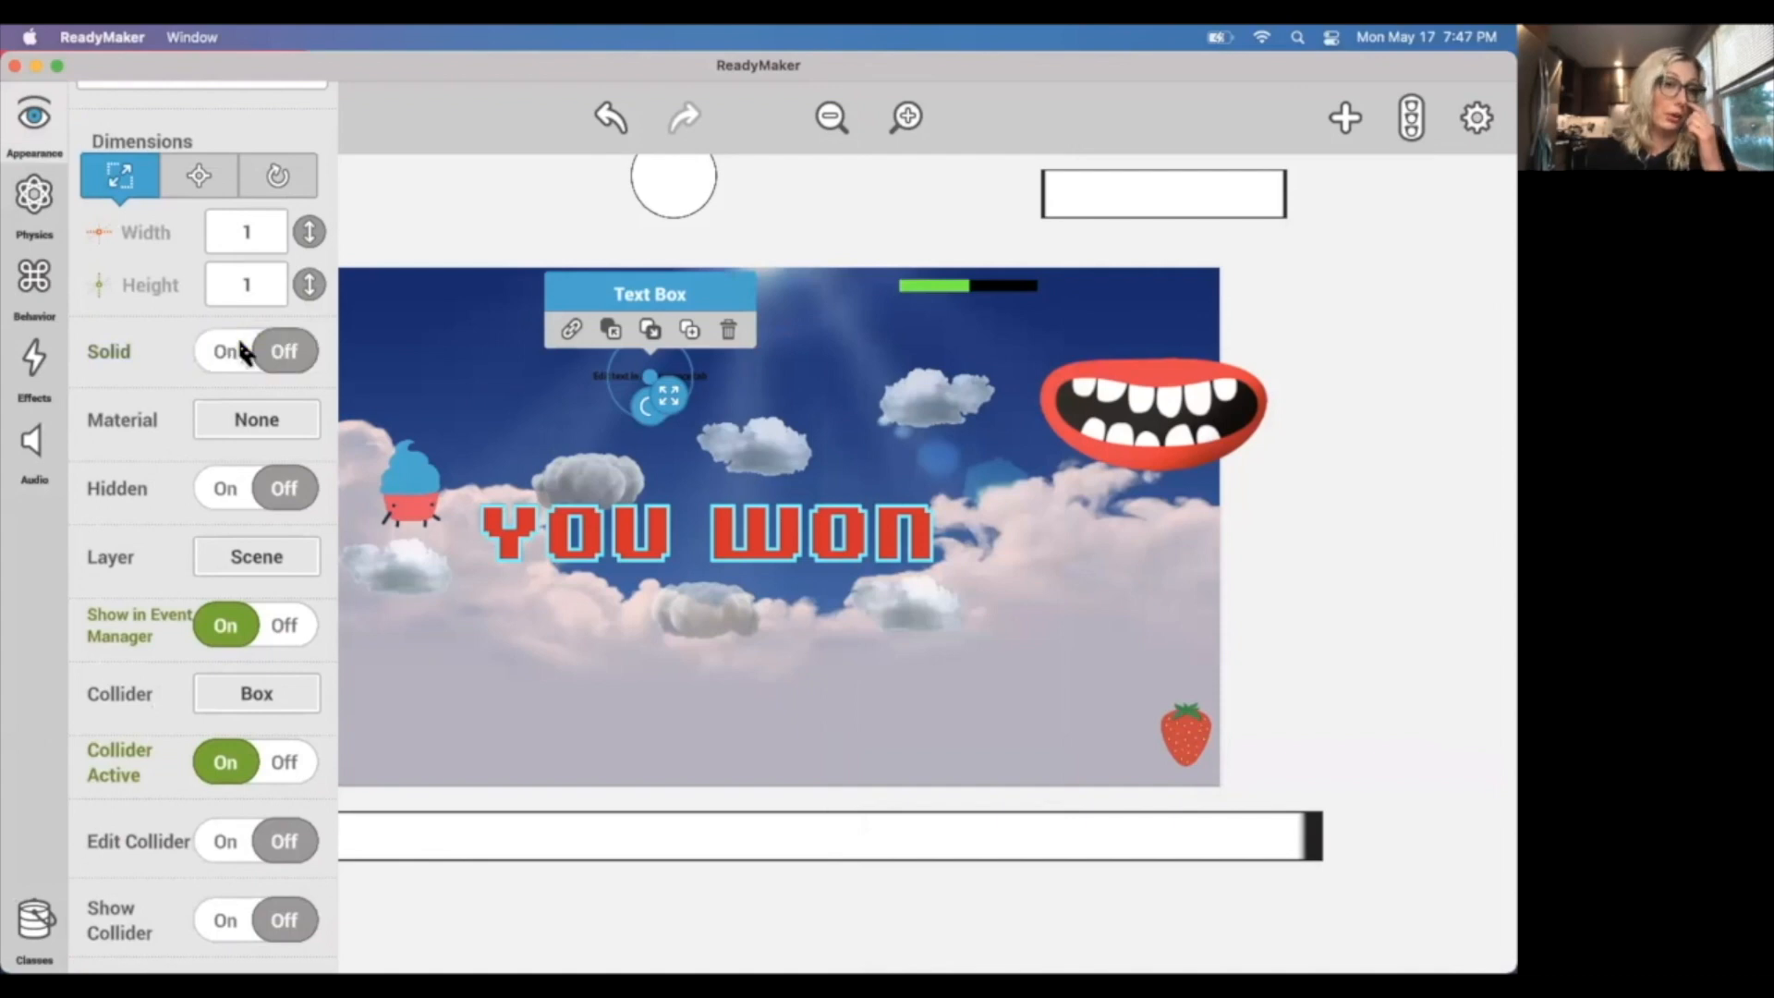
left_click(262, 494)
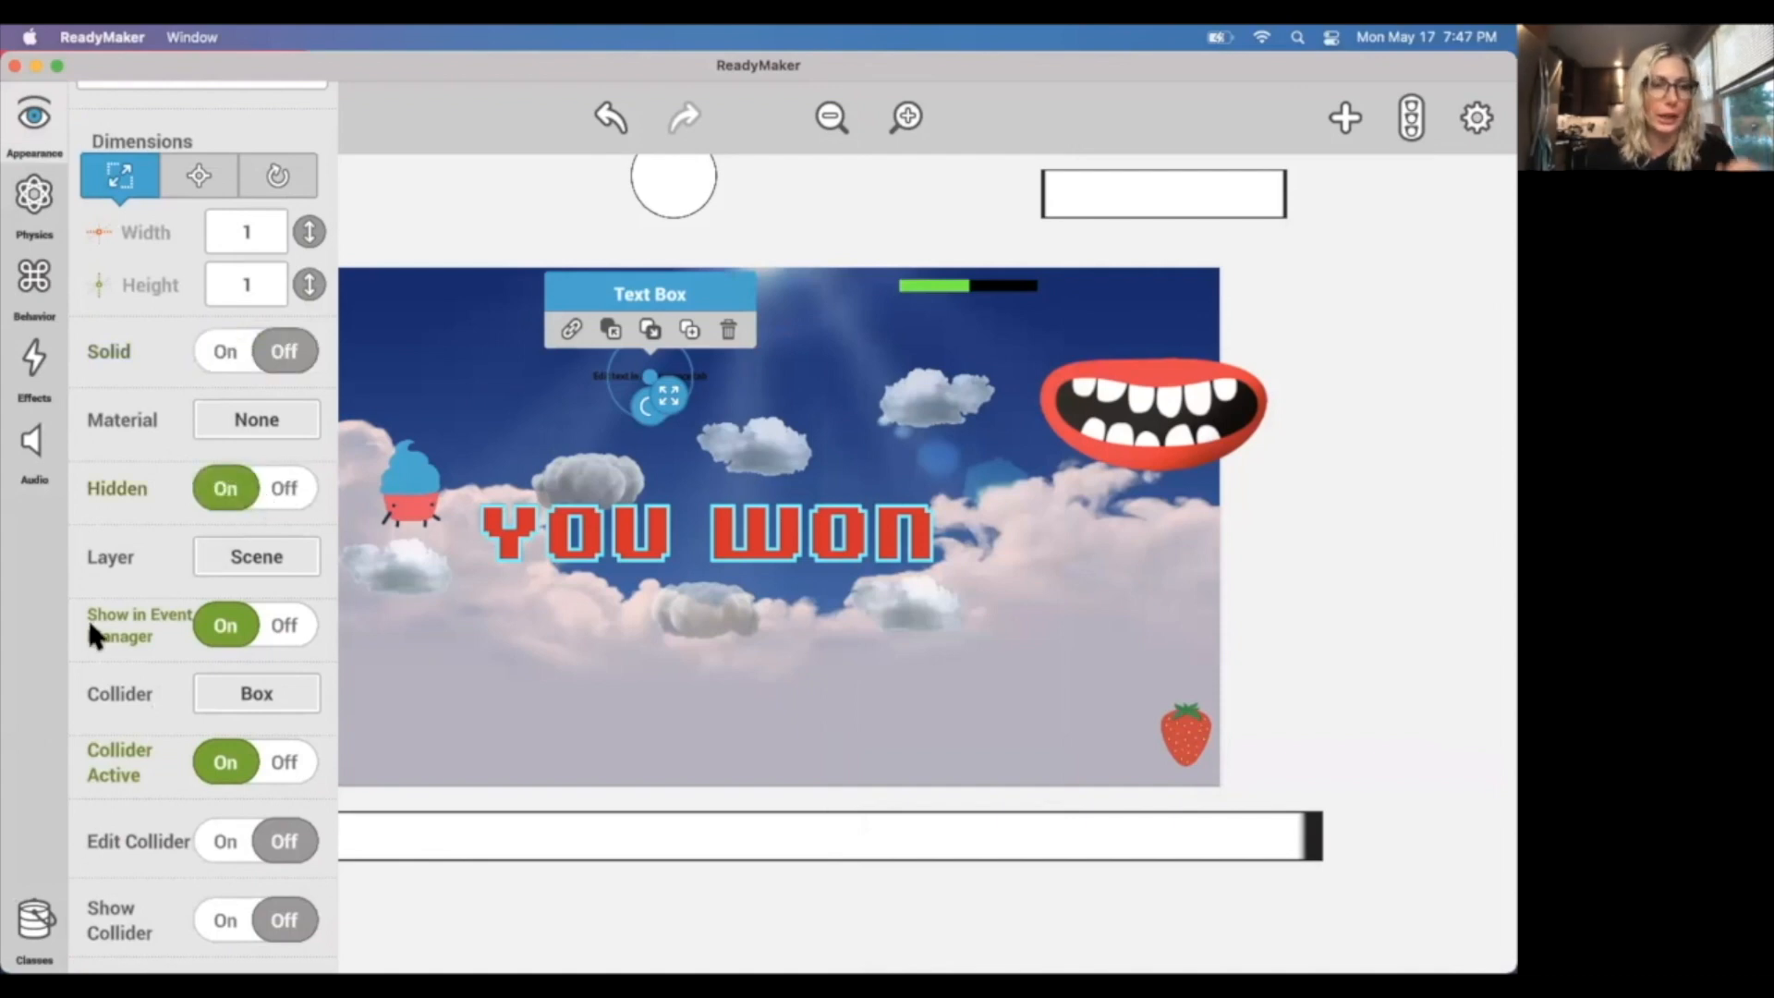
Set the text box's text to YOU WON and its font size to 20.
scroll(111, 610, "down", 1)
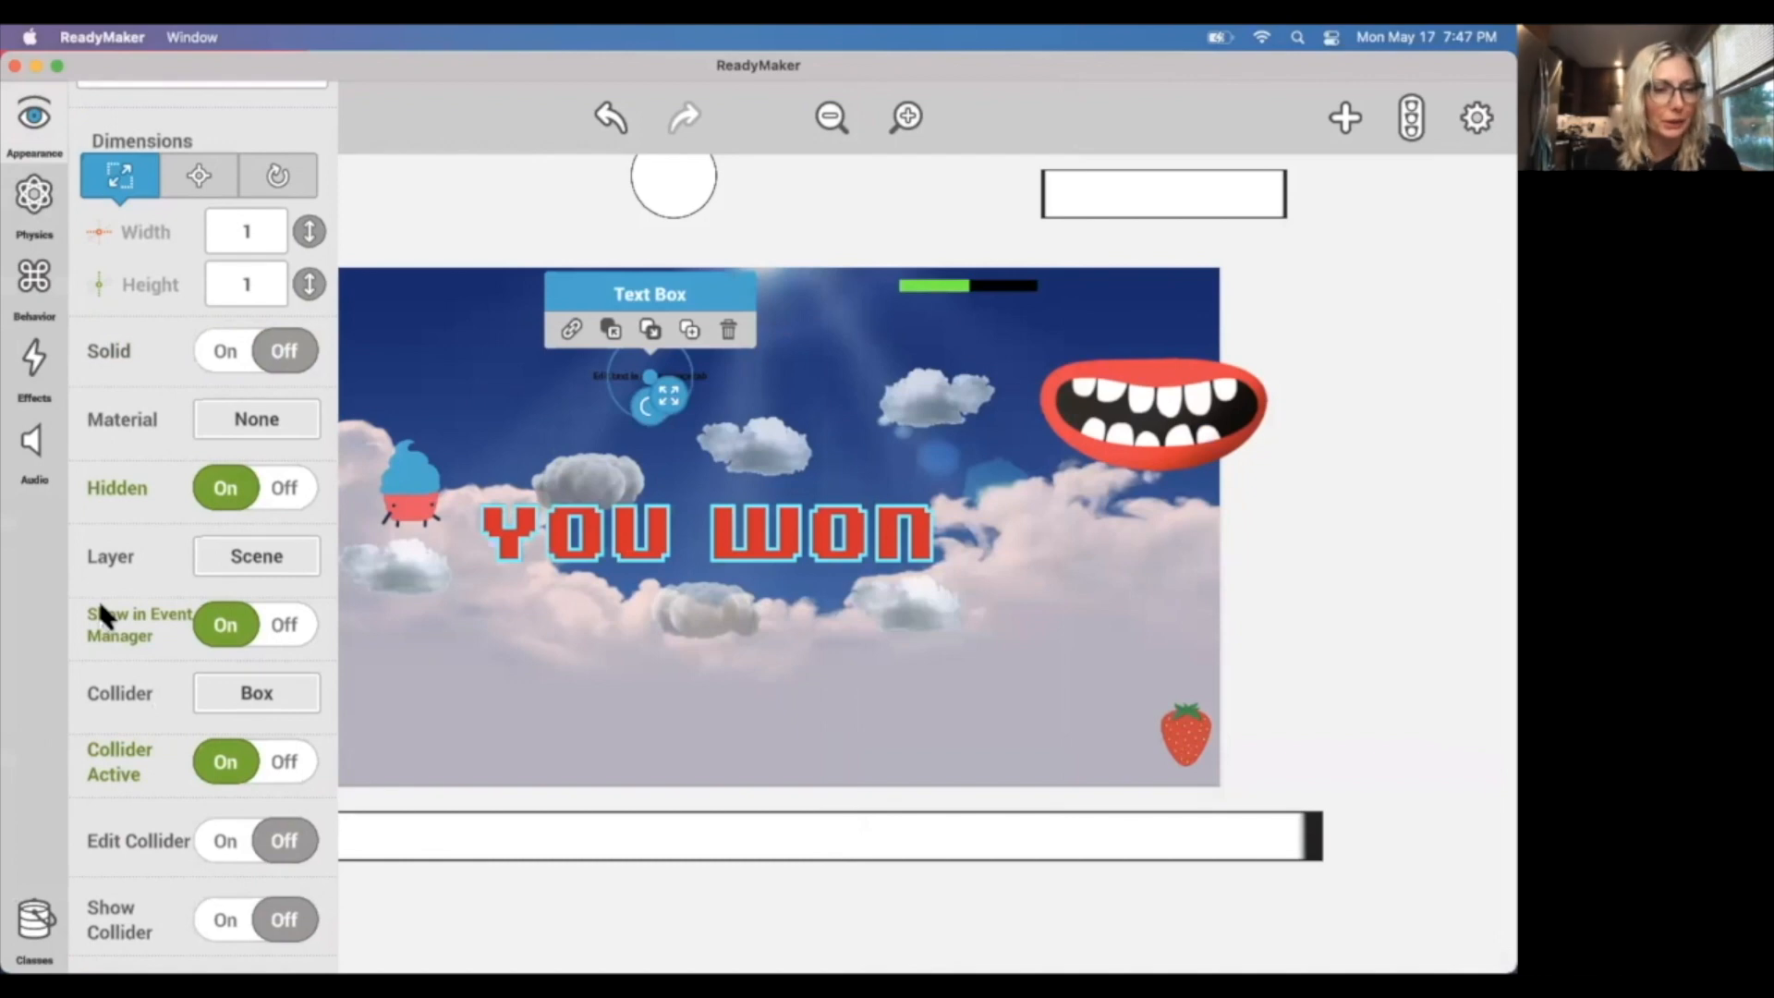
scroll(125, 594, "down", 9)
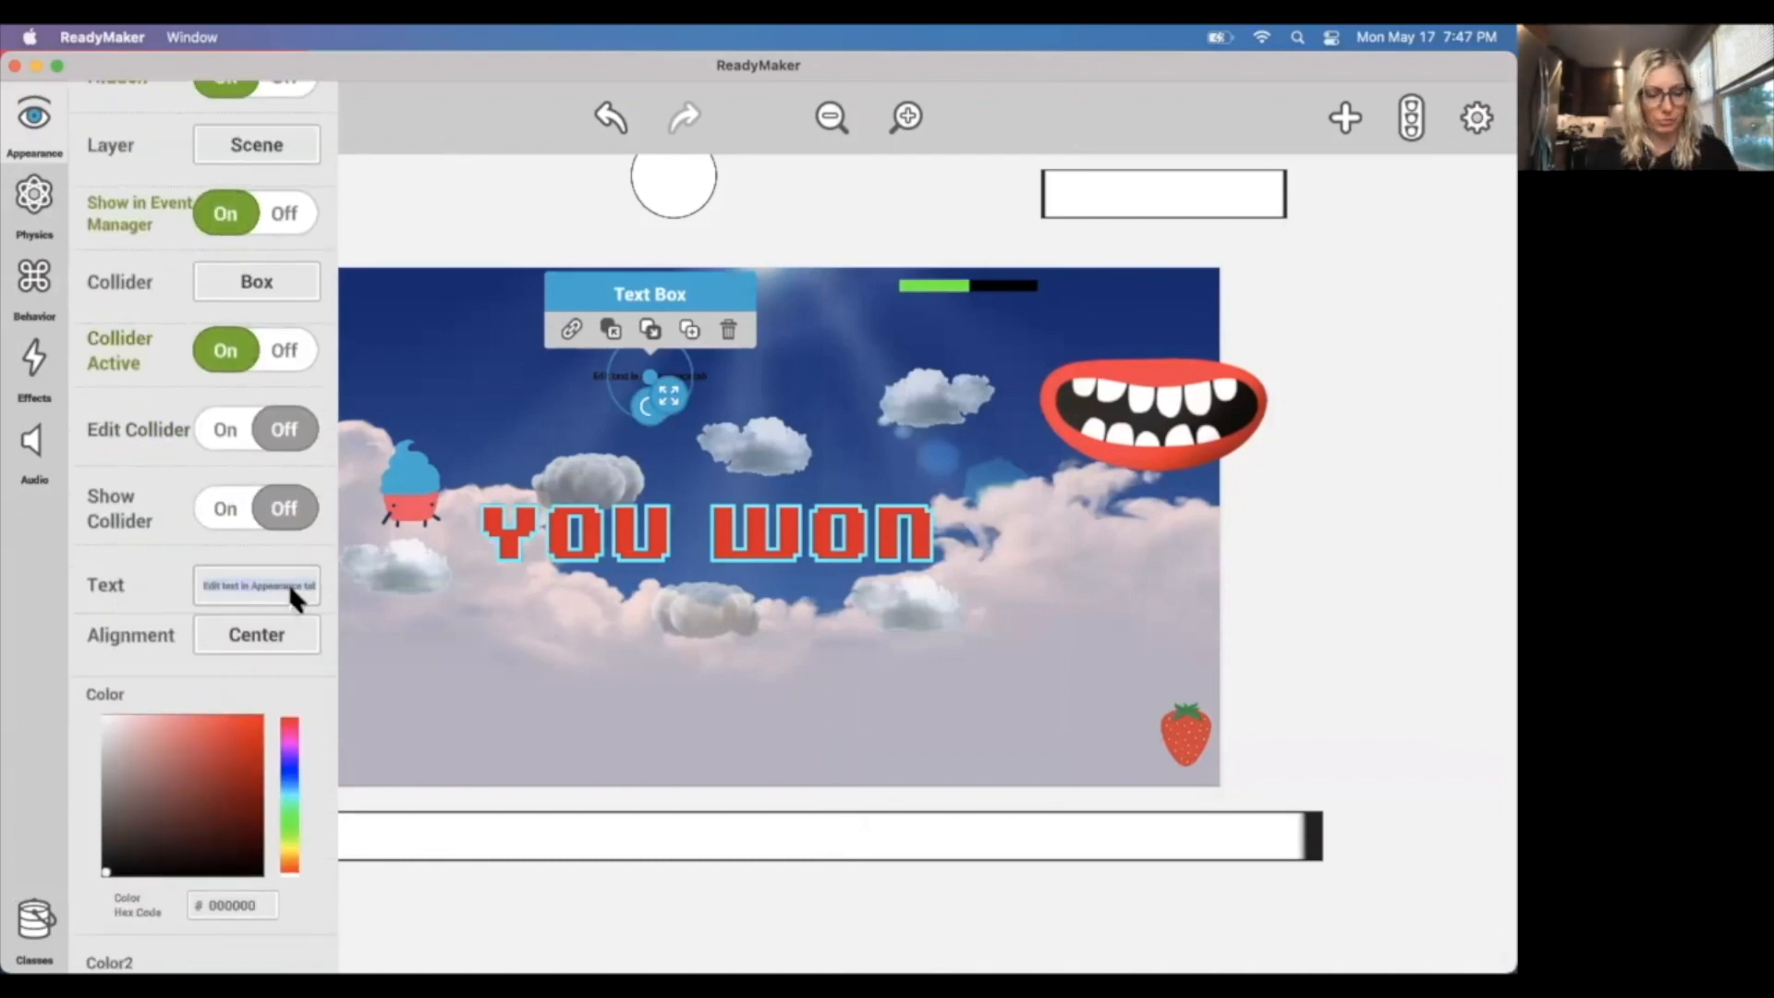
type("YOU WON")
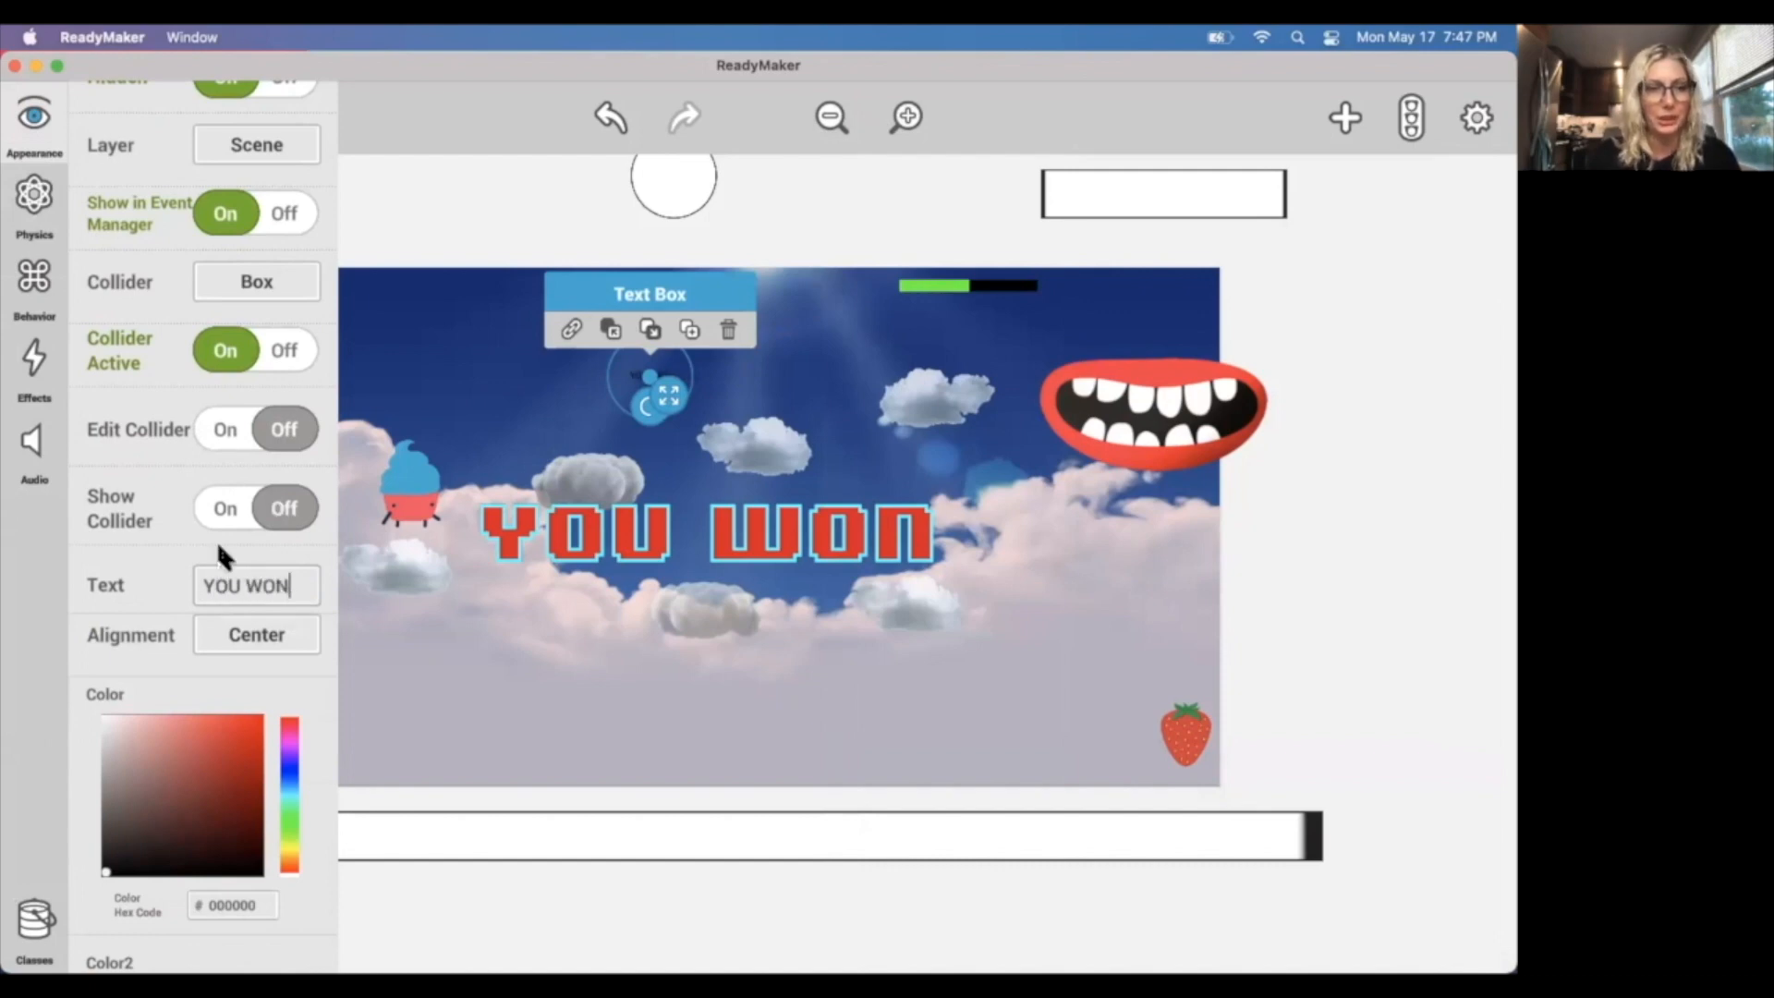
scroll(227, 689, "down", 4)
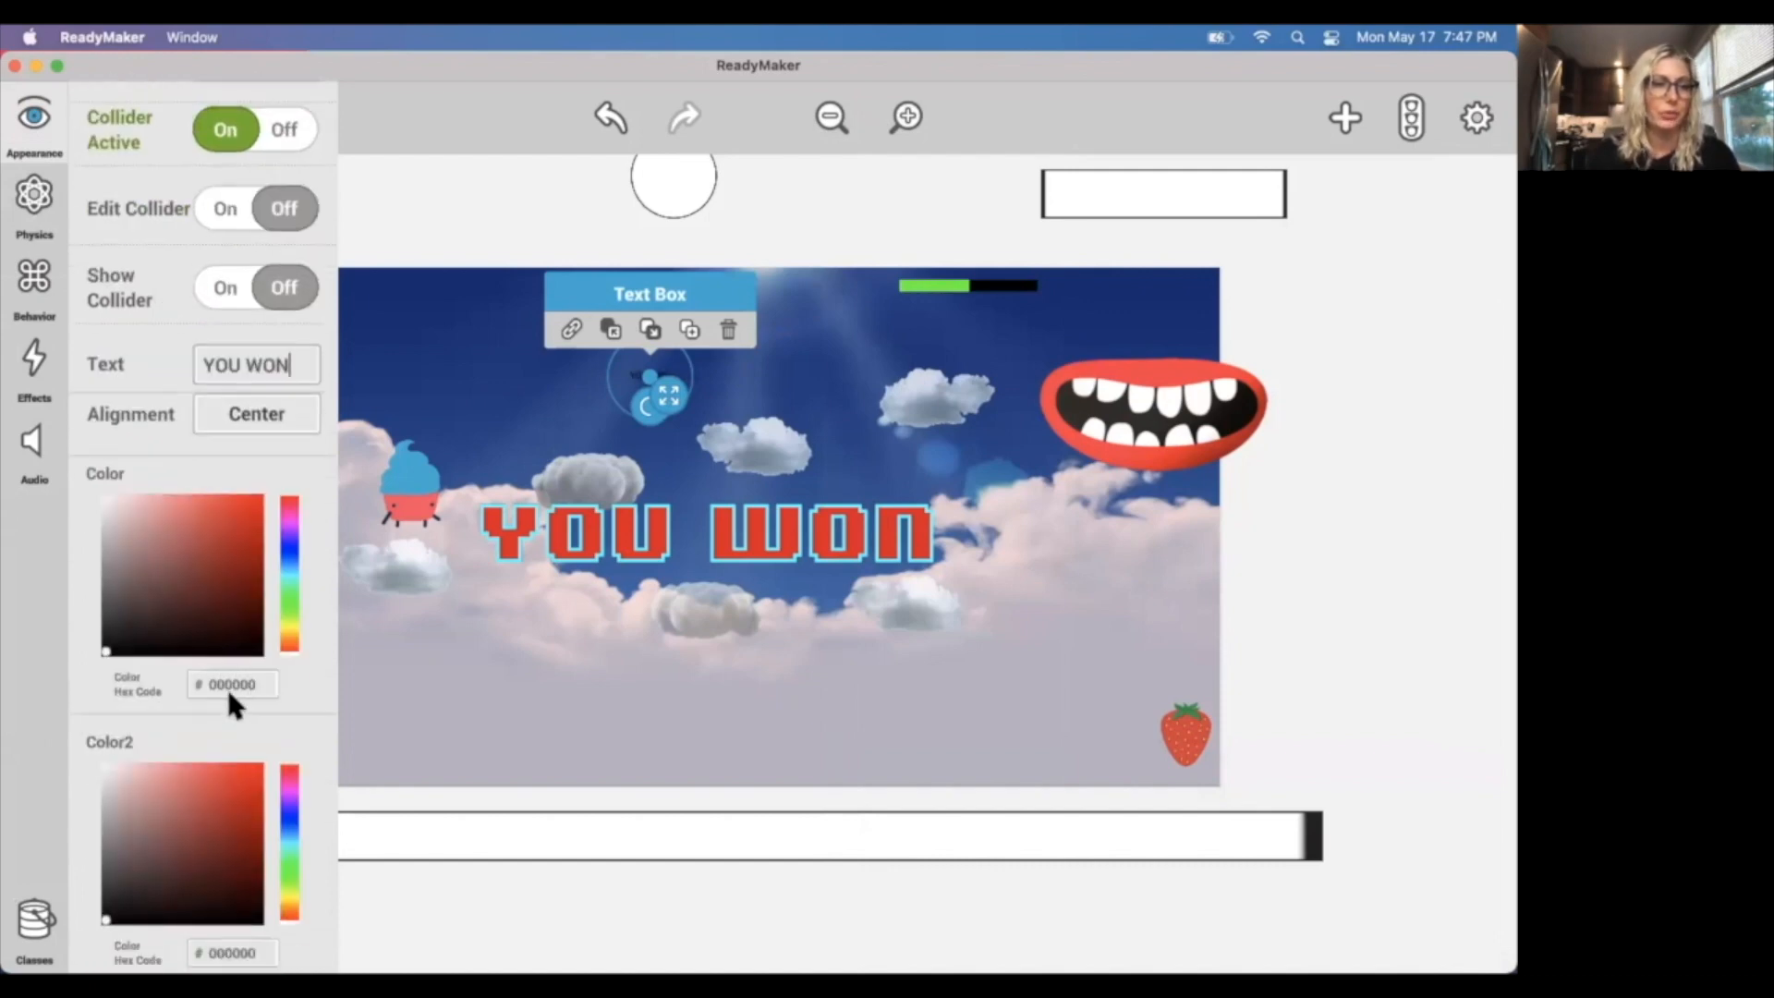
scroll(289, 744, "down", 8)
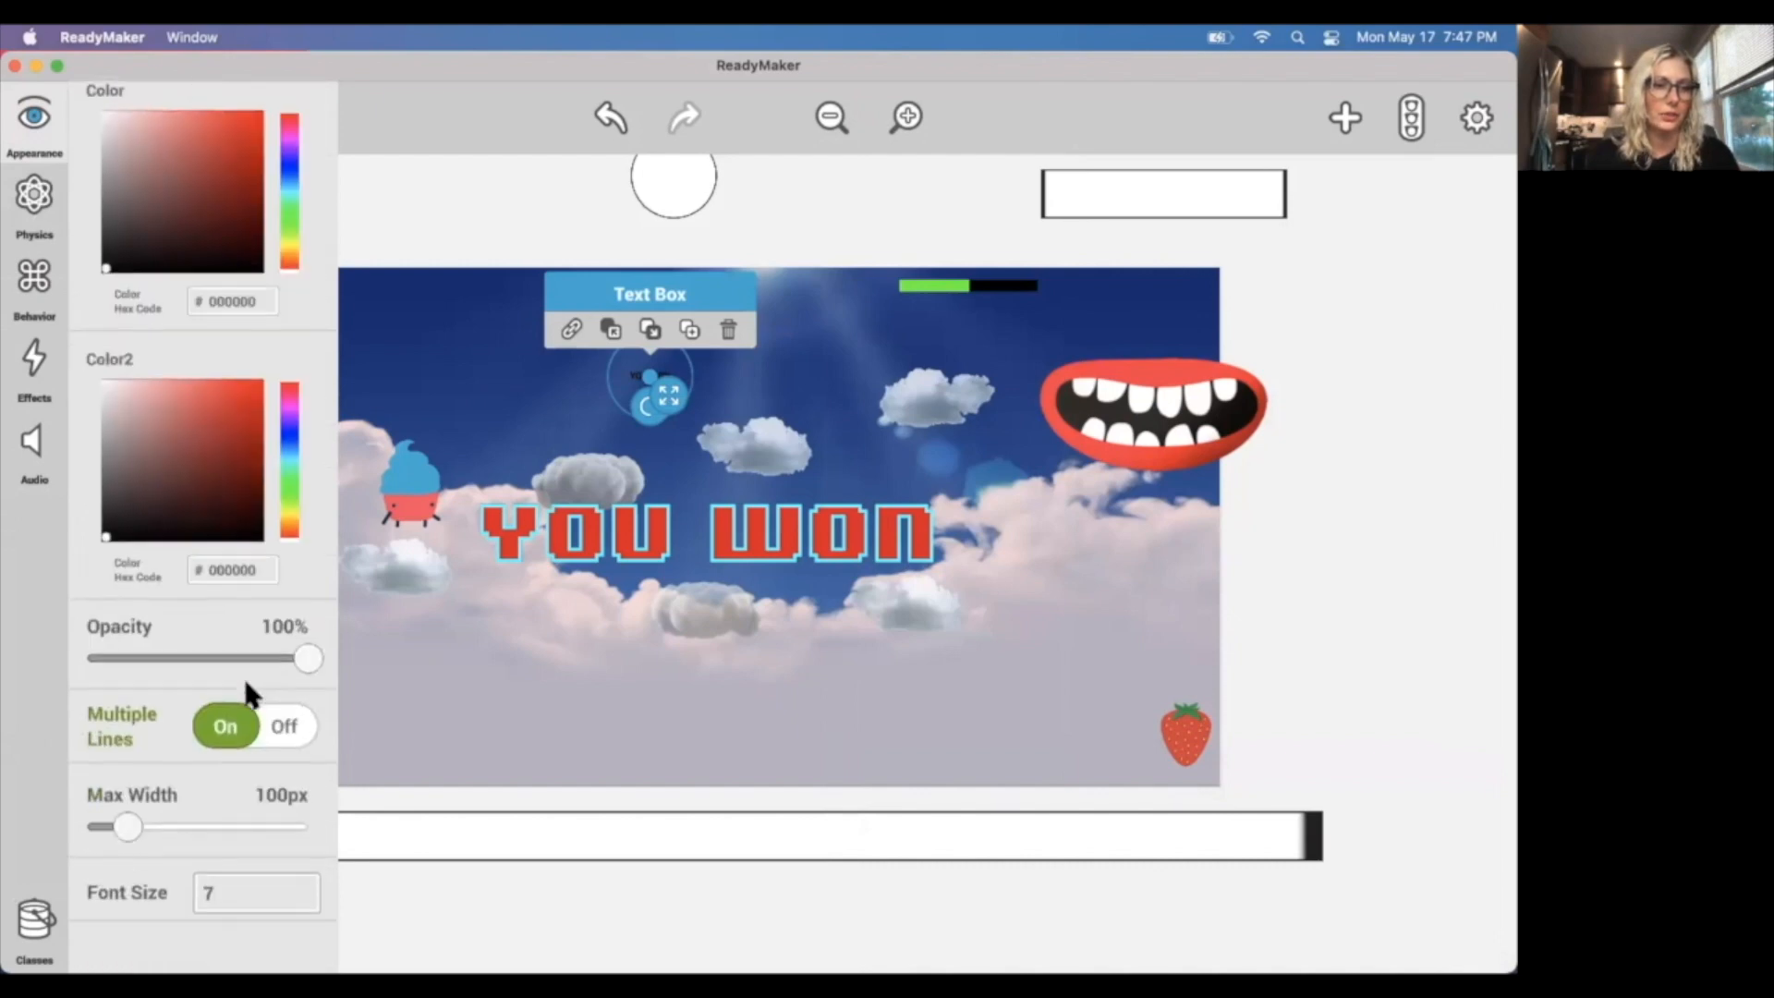
left_click(245, 818)
type("20")
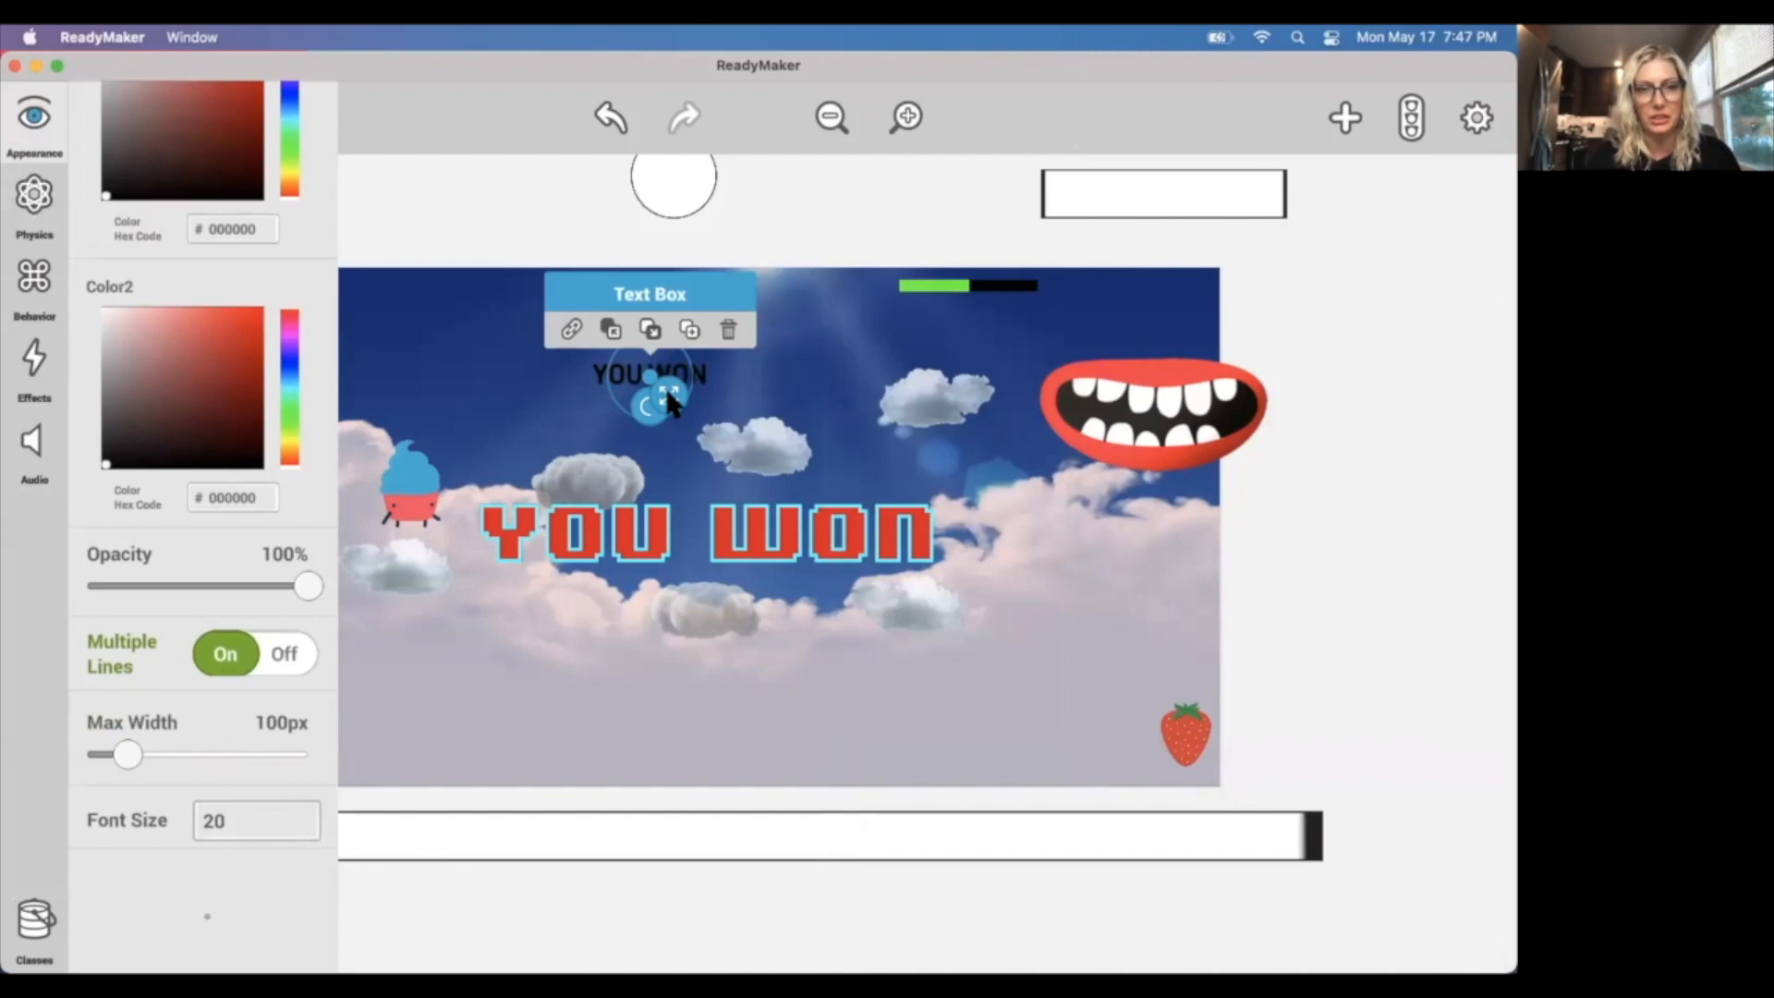
Try enlarging the text box, and delete it from the scene.
left_click_drag(665, 404, 955, 594)
left_click(379, 227)
left_click(730, 360)
left_click(729, 296)
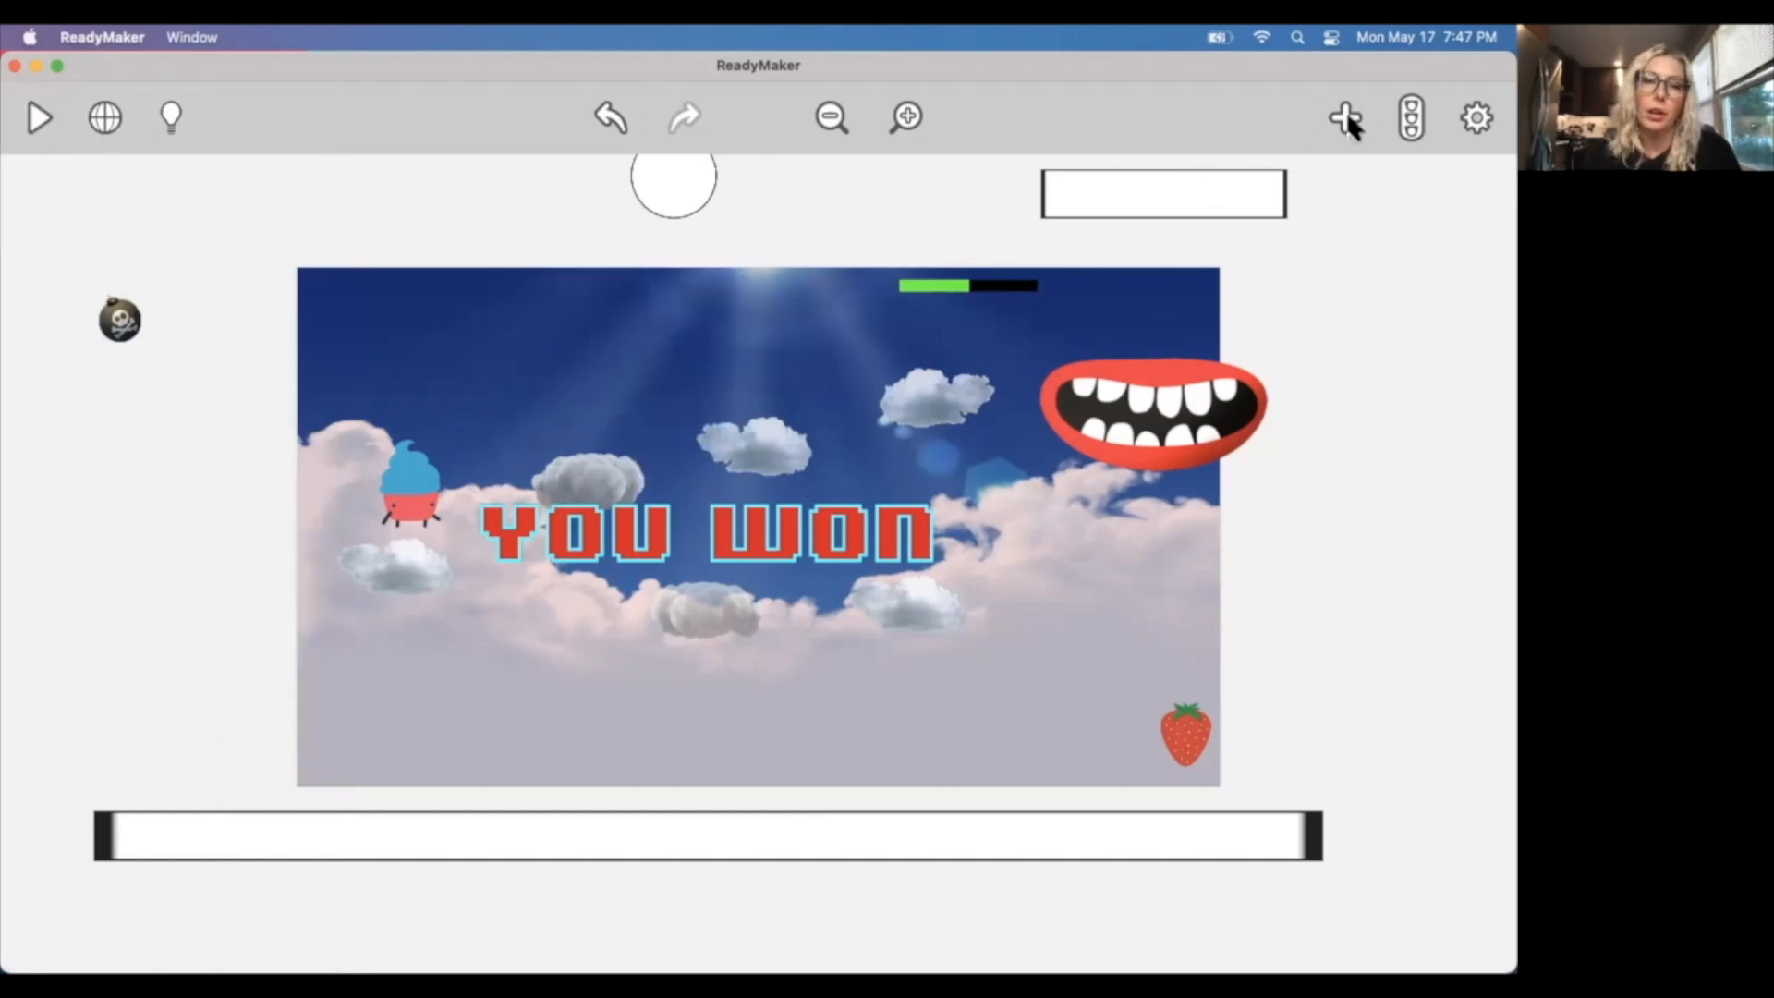
Turn on Hidden in the appearance settings of the Al_youwon graphic.
left_click(637, 545)
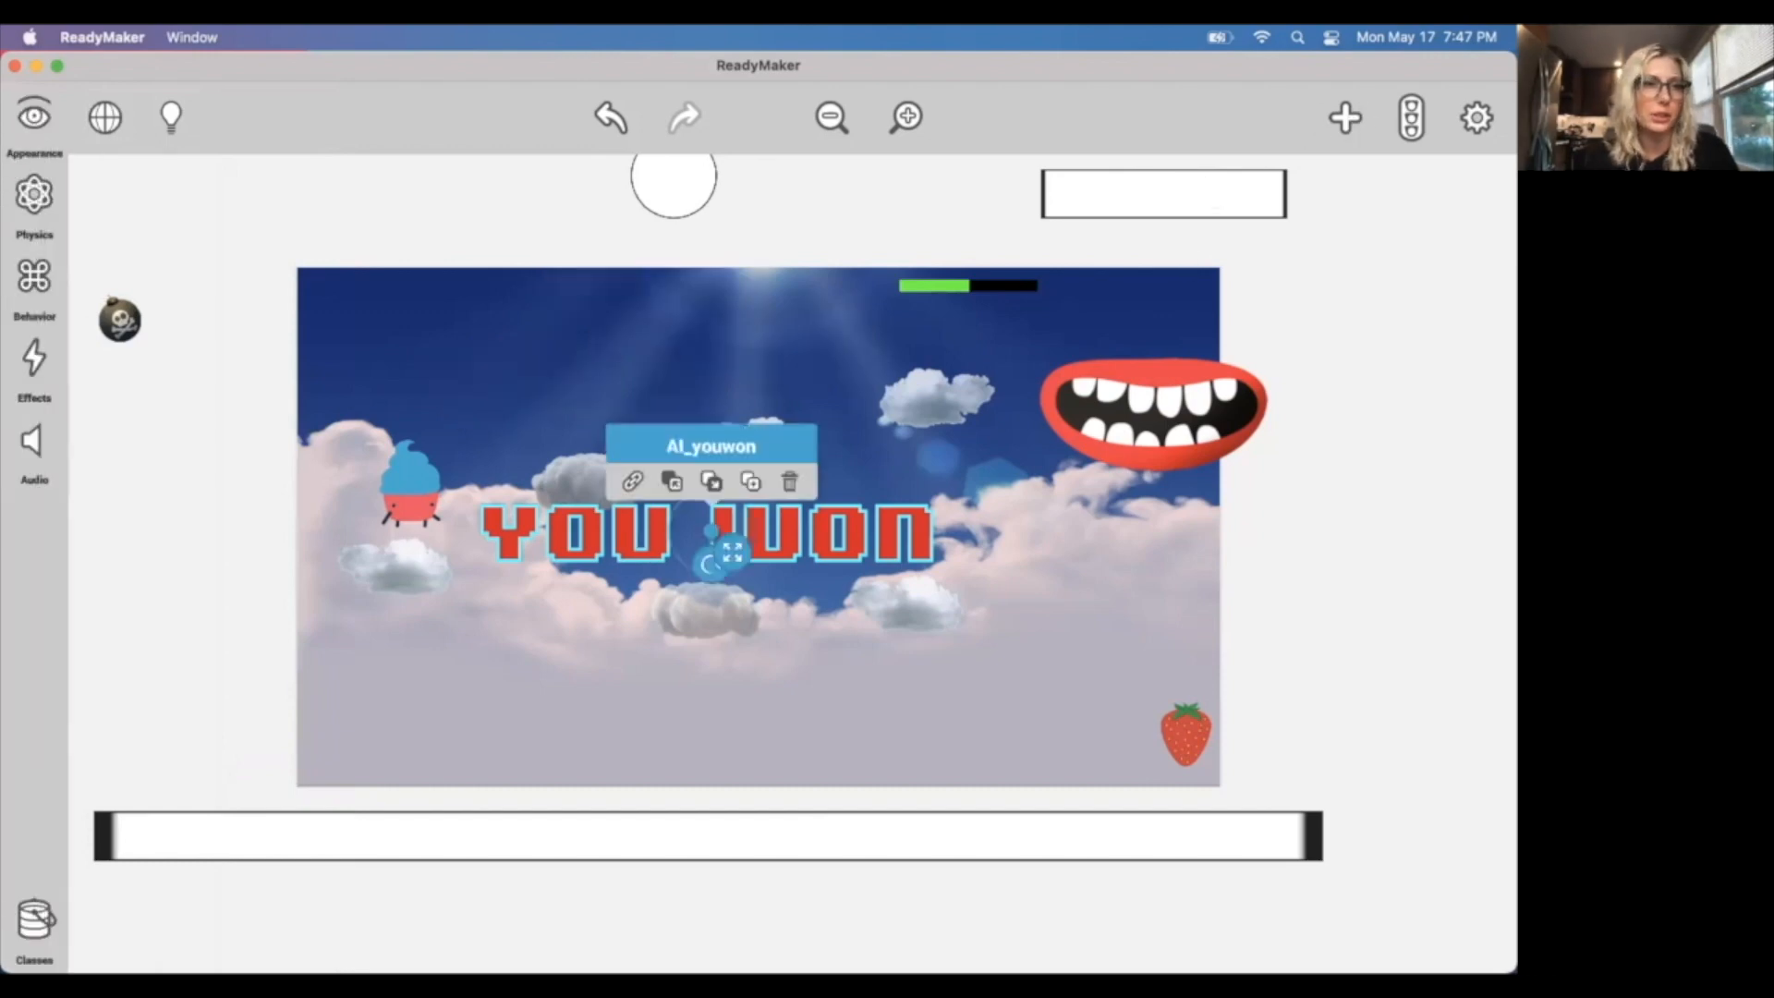
left_click(33, 124)
scroll(176, 443, "up", 10)
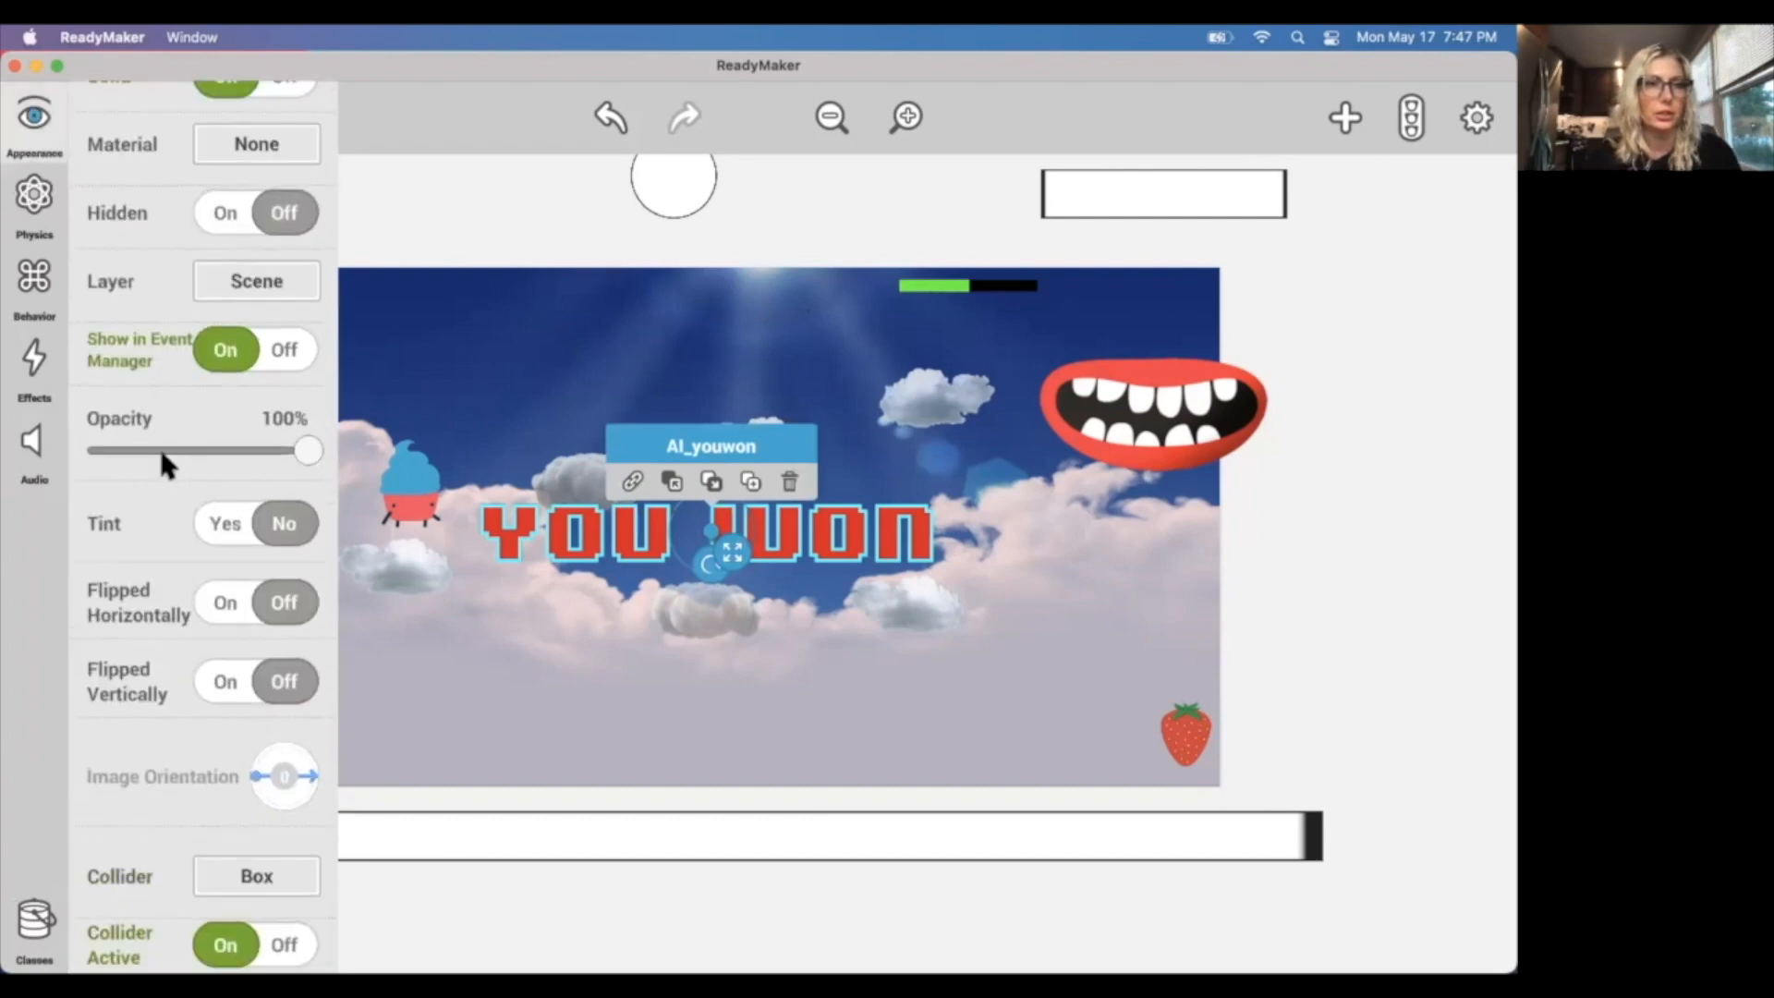
scroll(158, 446, "up", 5)
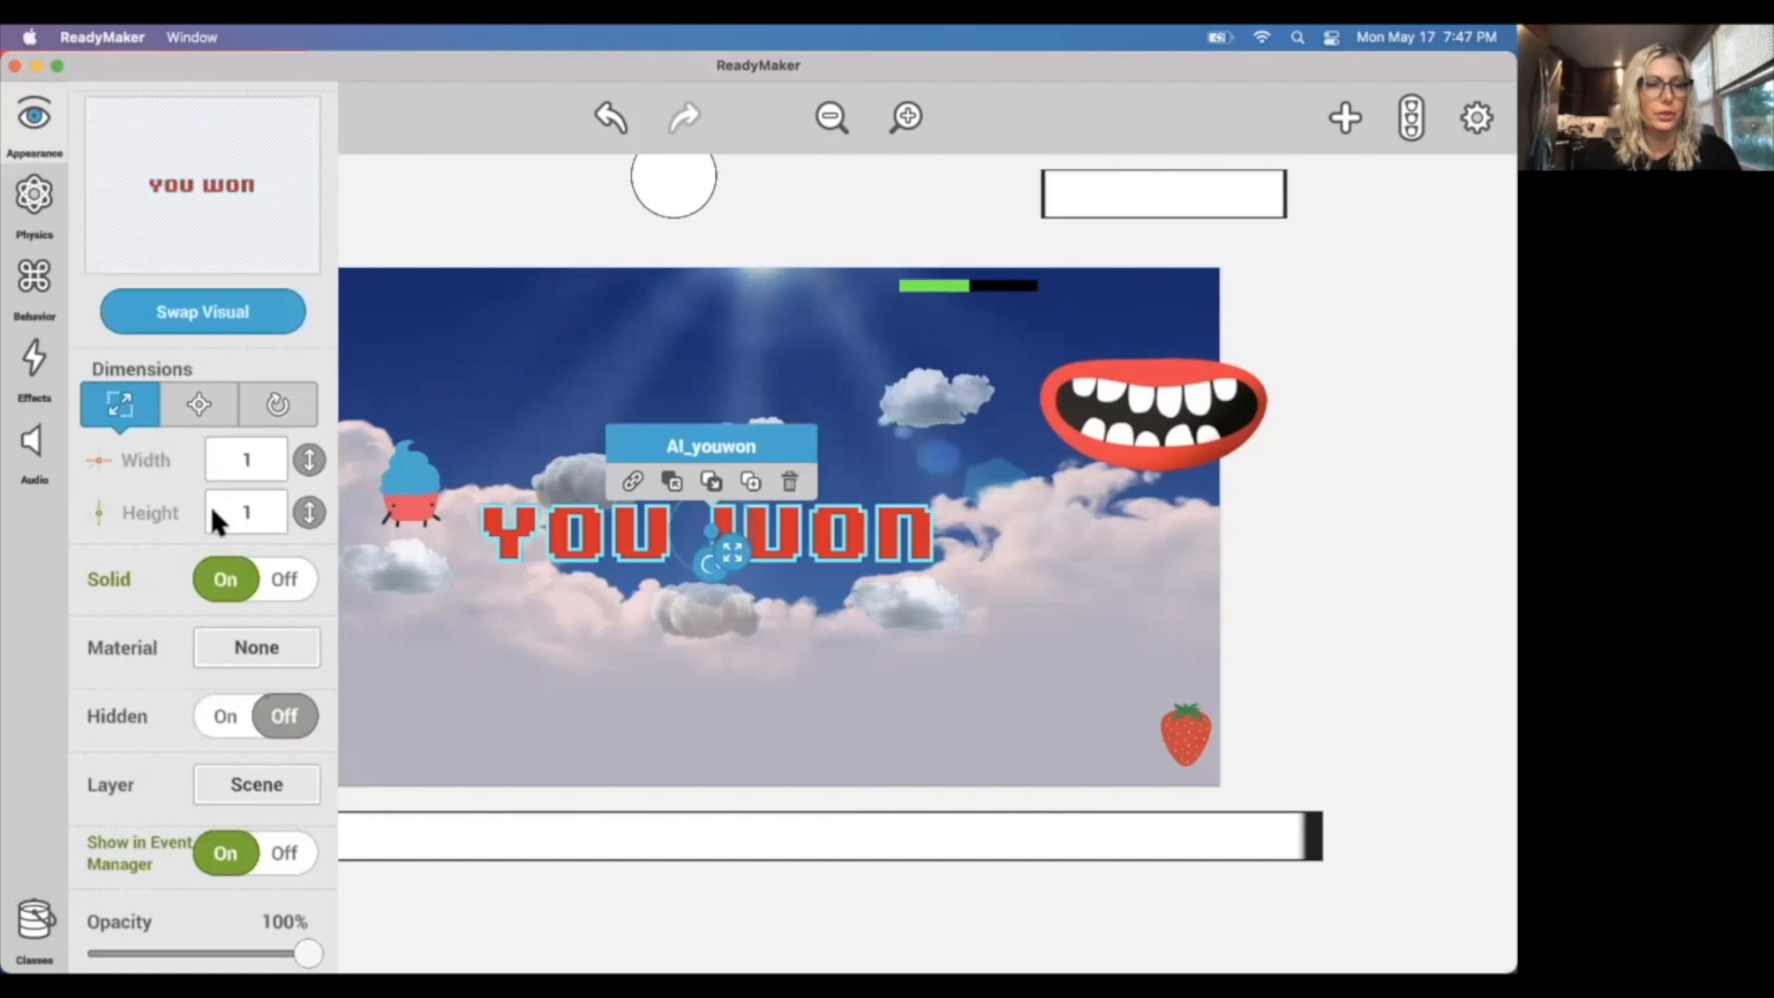
left_click(237, 649)
scroll(231, 702, "down", 2)
left_click(229, 719)
left_click(869, 349)
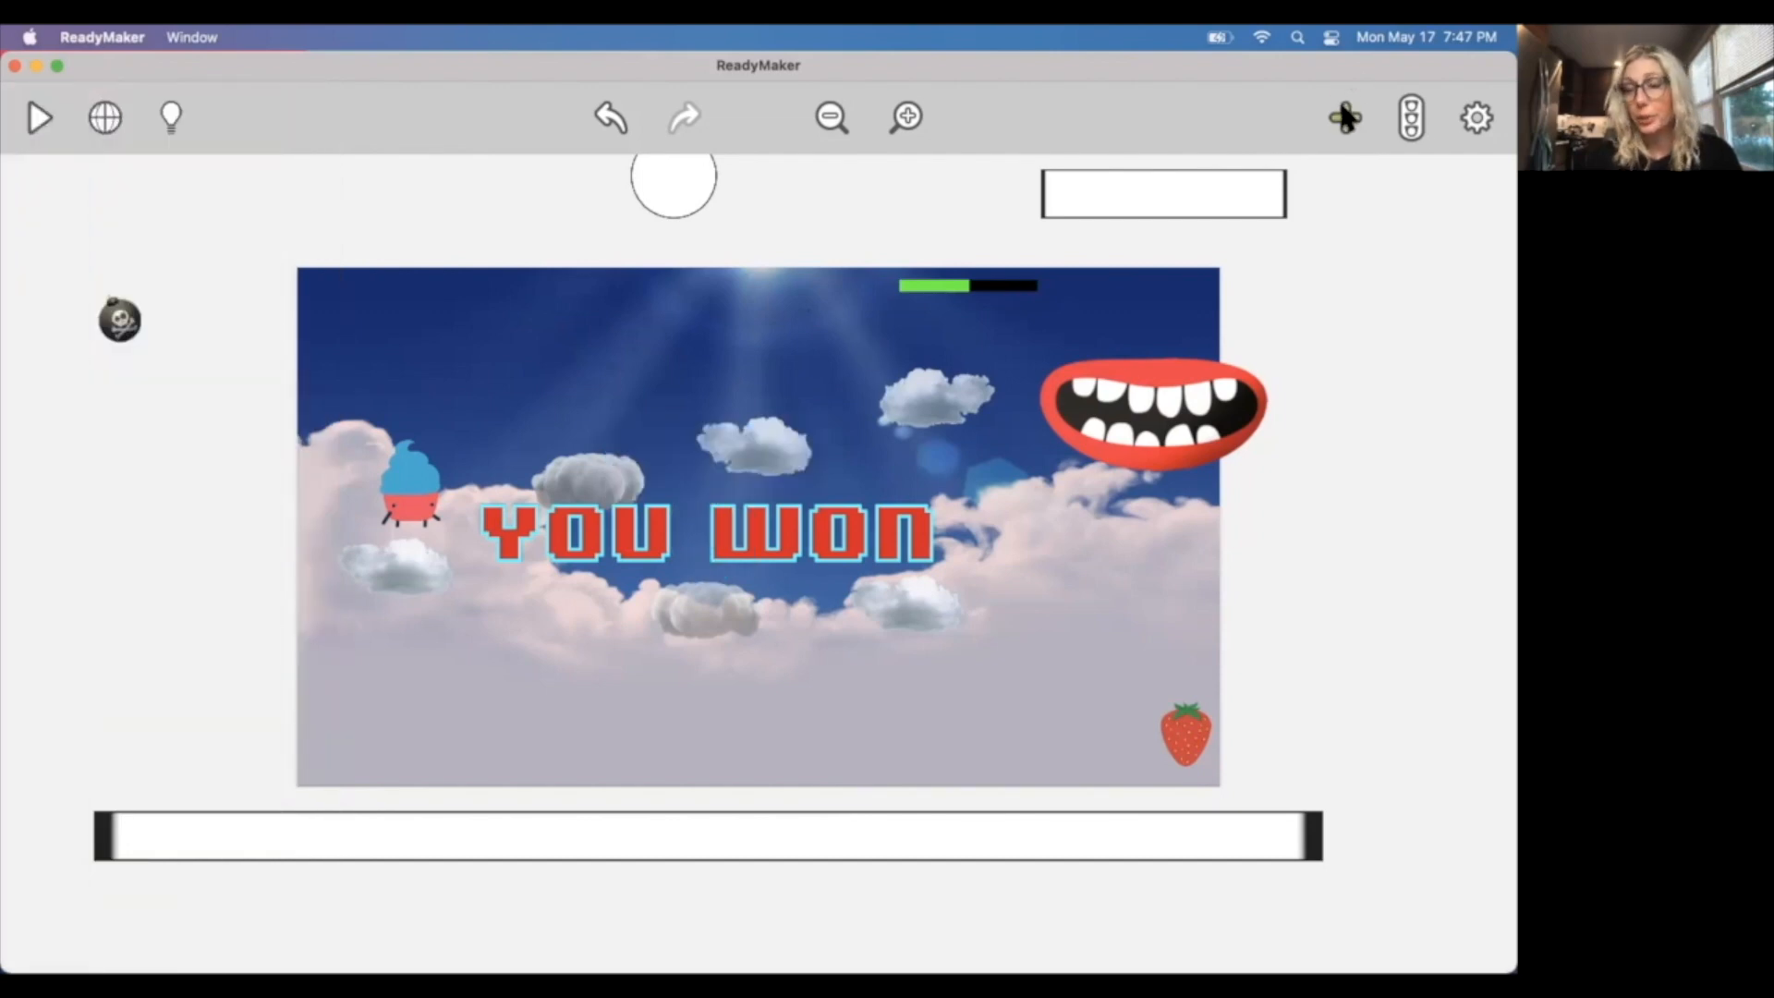
Search the artwork for "lose" and place the Al_youlose graphic just above the YOU WON graphic.
left_click(1342, 111)
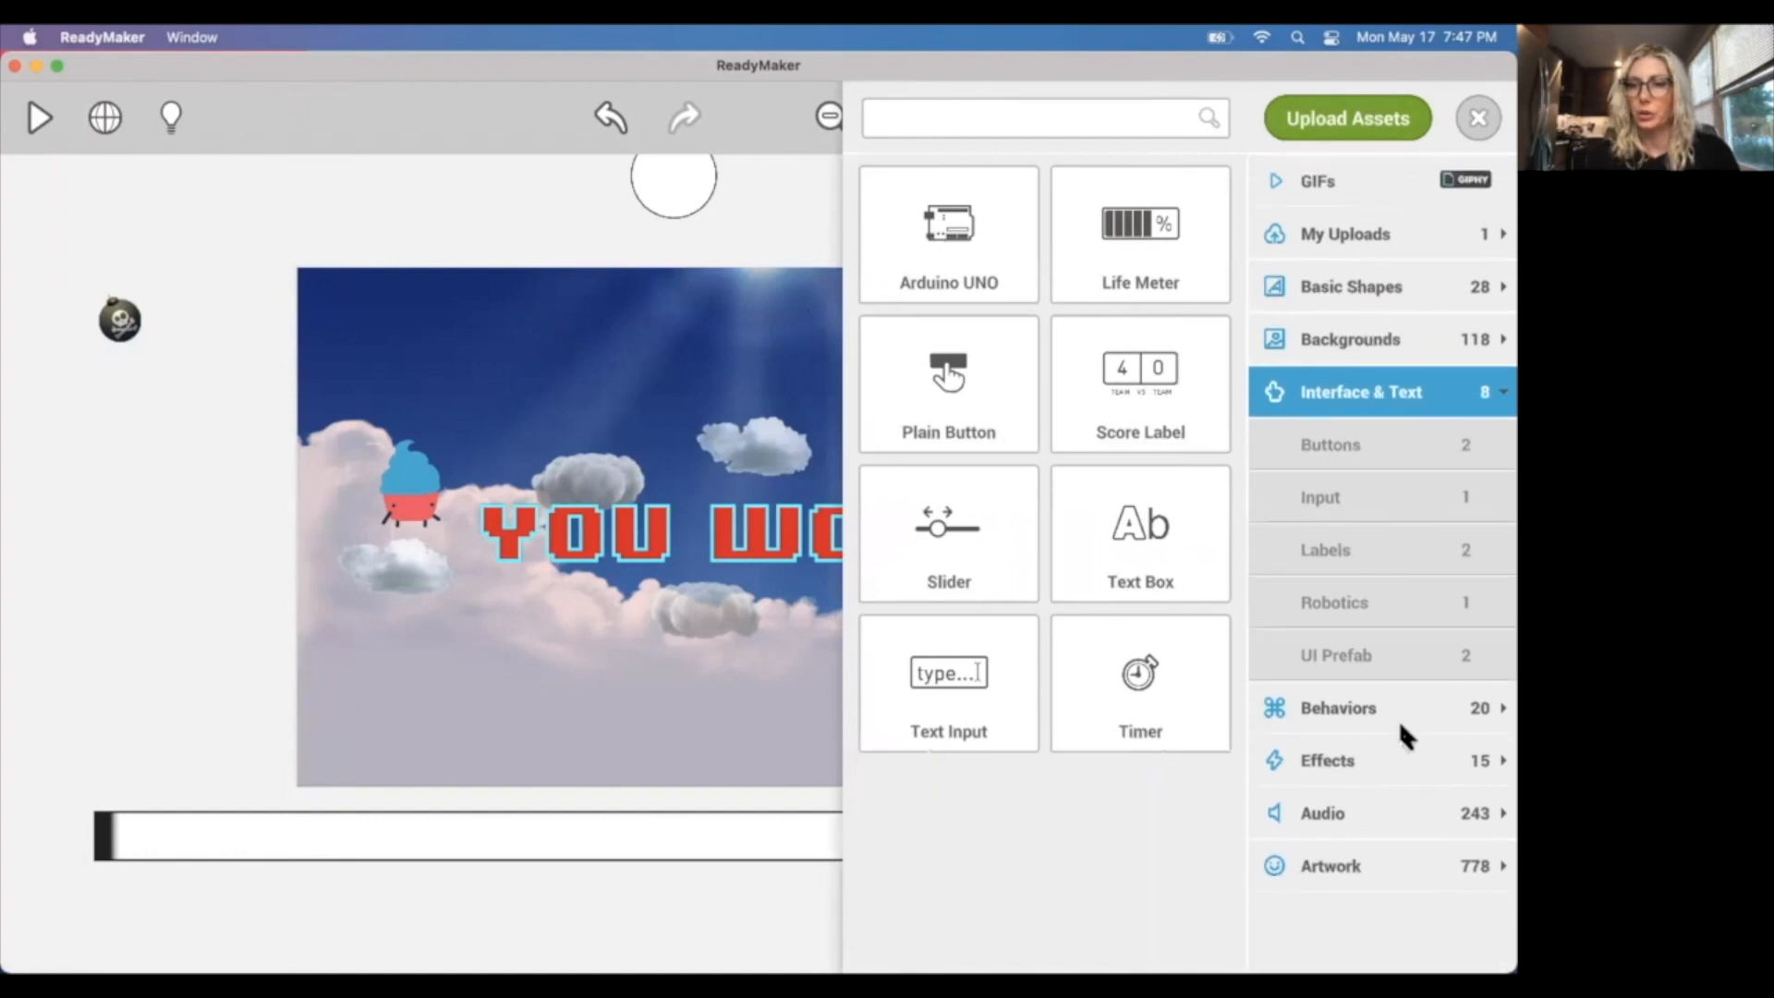
left_click(1372, 855)
left_click(968, 118)
type("lose")
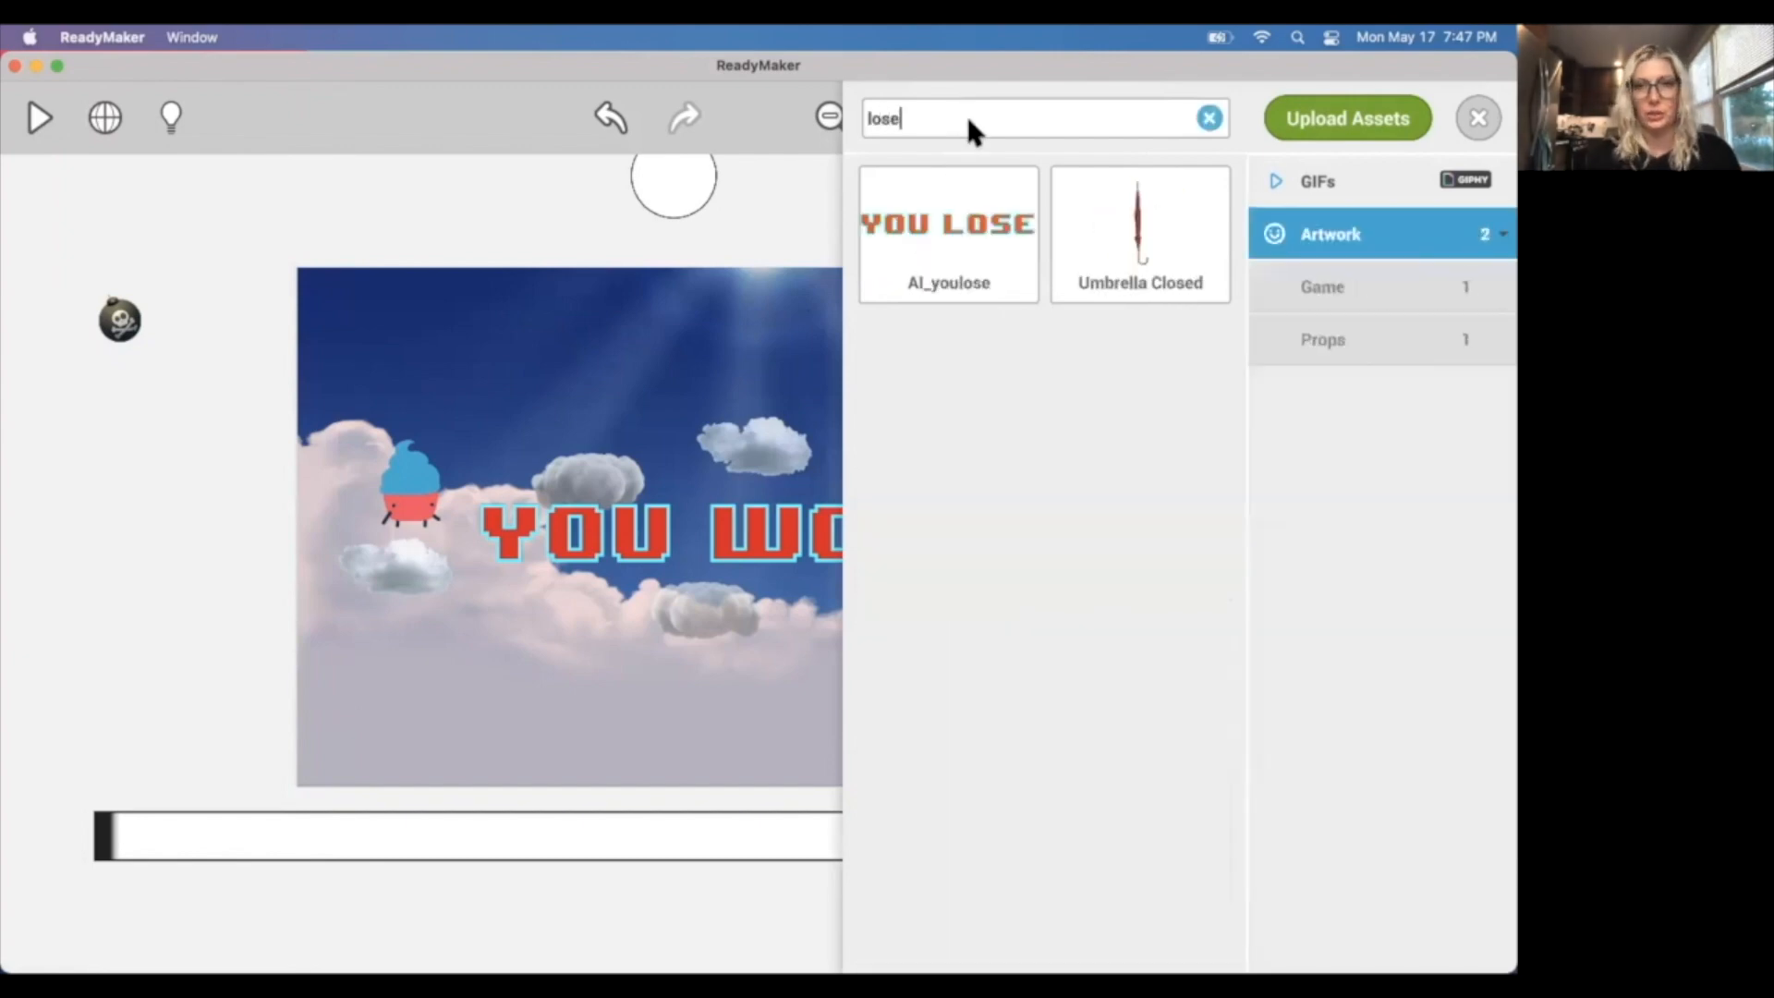
left_click_drag(960, 180, 709, 475)
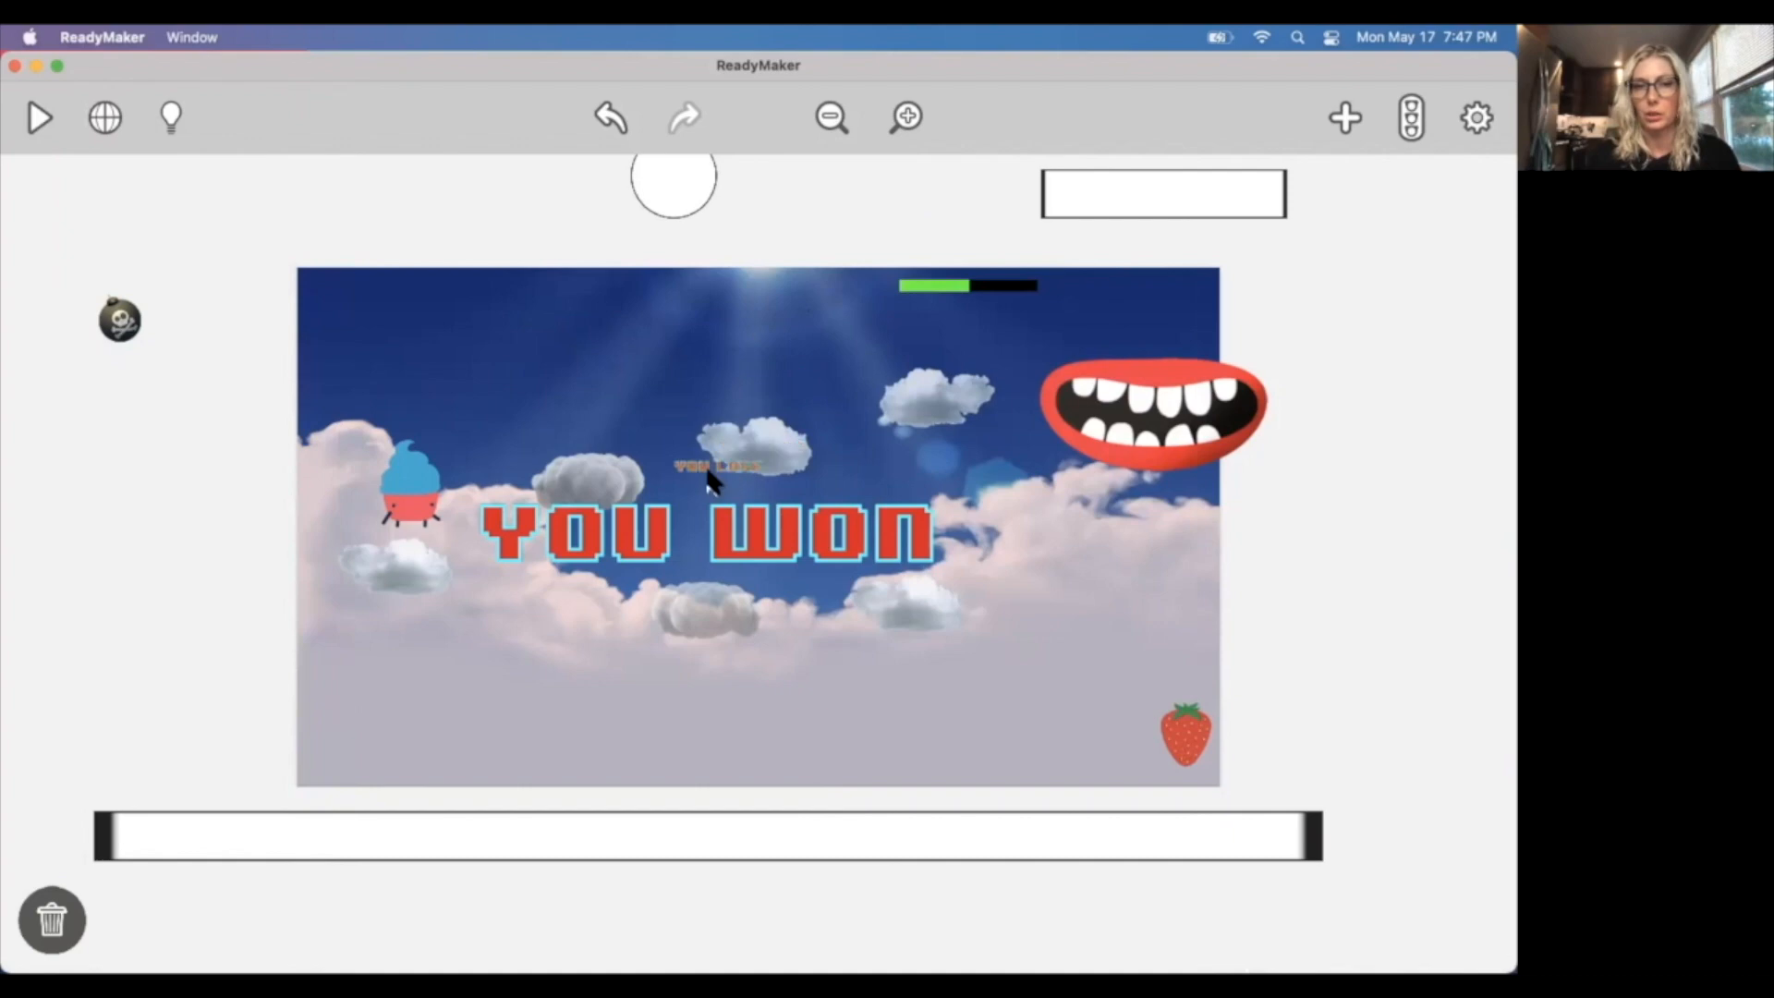
left_click(1489, 115)
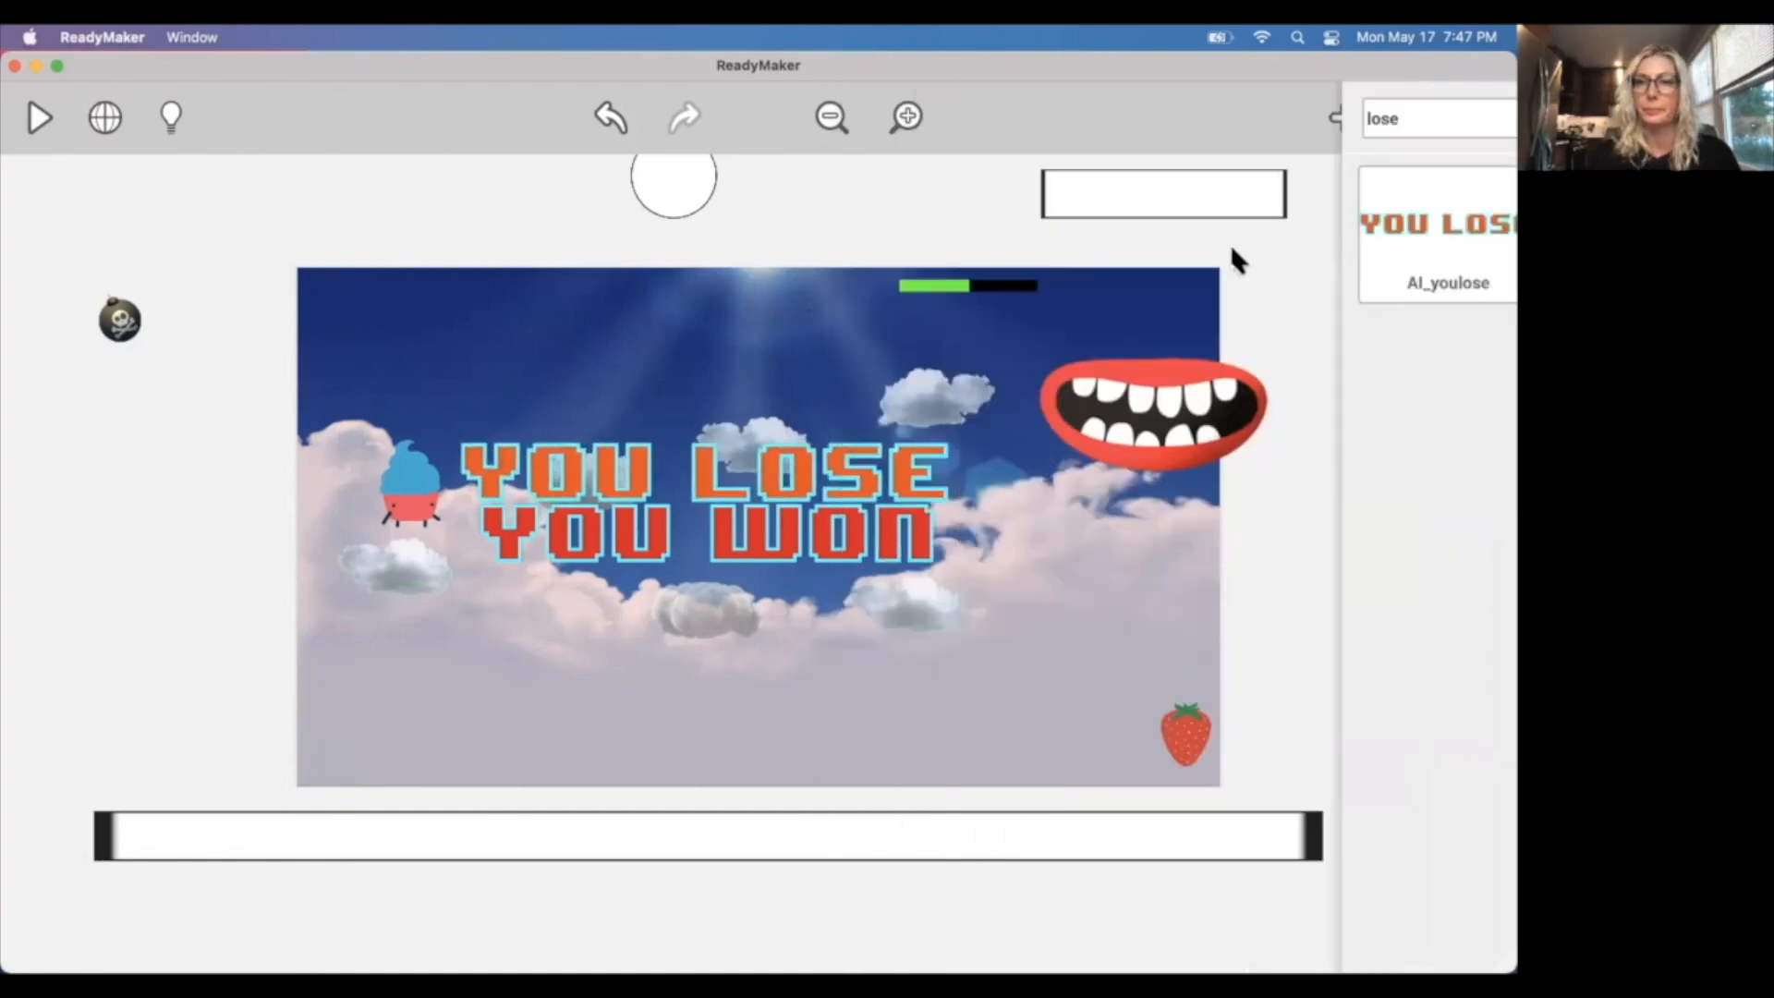
Turn Solid off and Hidden on for the Al_youlose graphic.
left_click(729, 485)
left_click(41, 114)
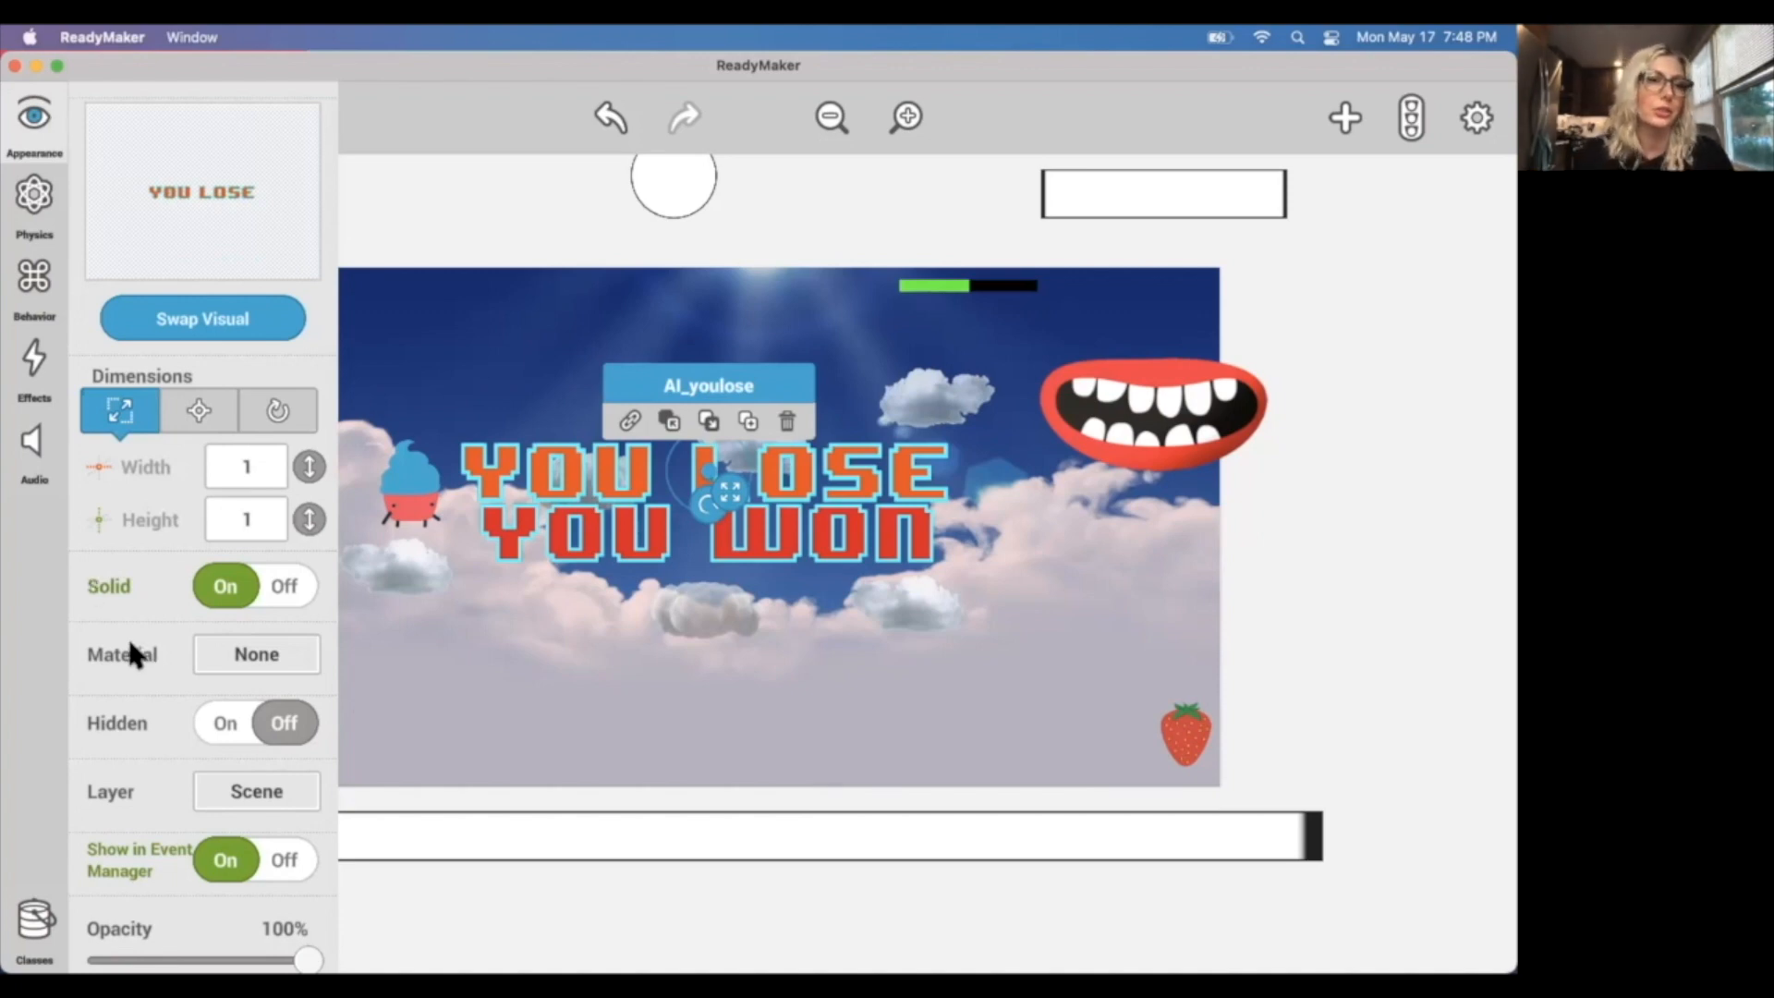
left_click(221, 586)
left_click(275, 730)
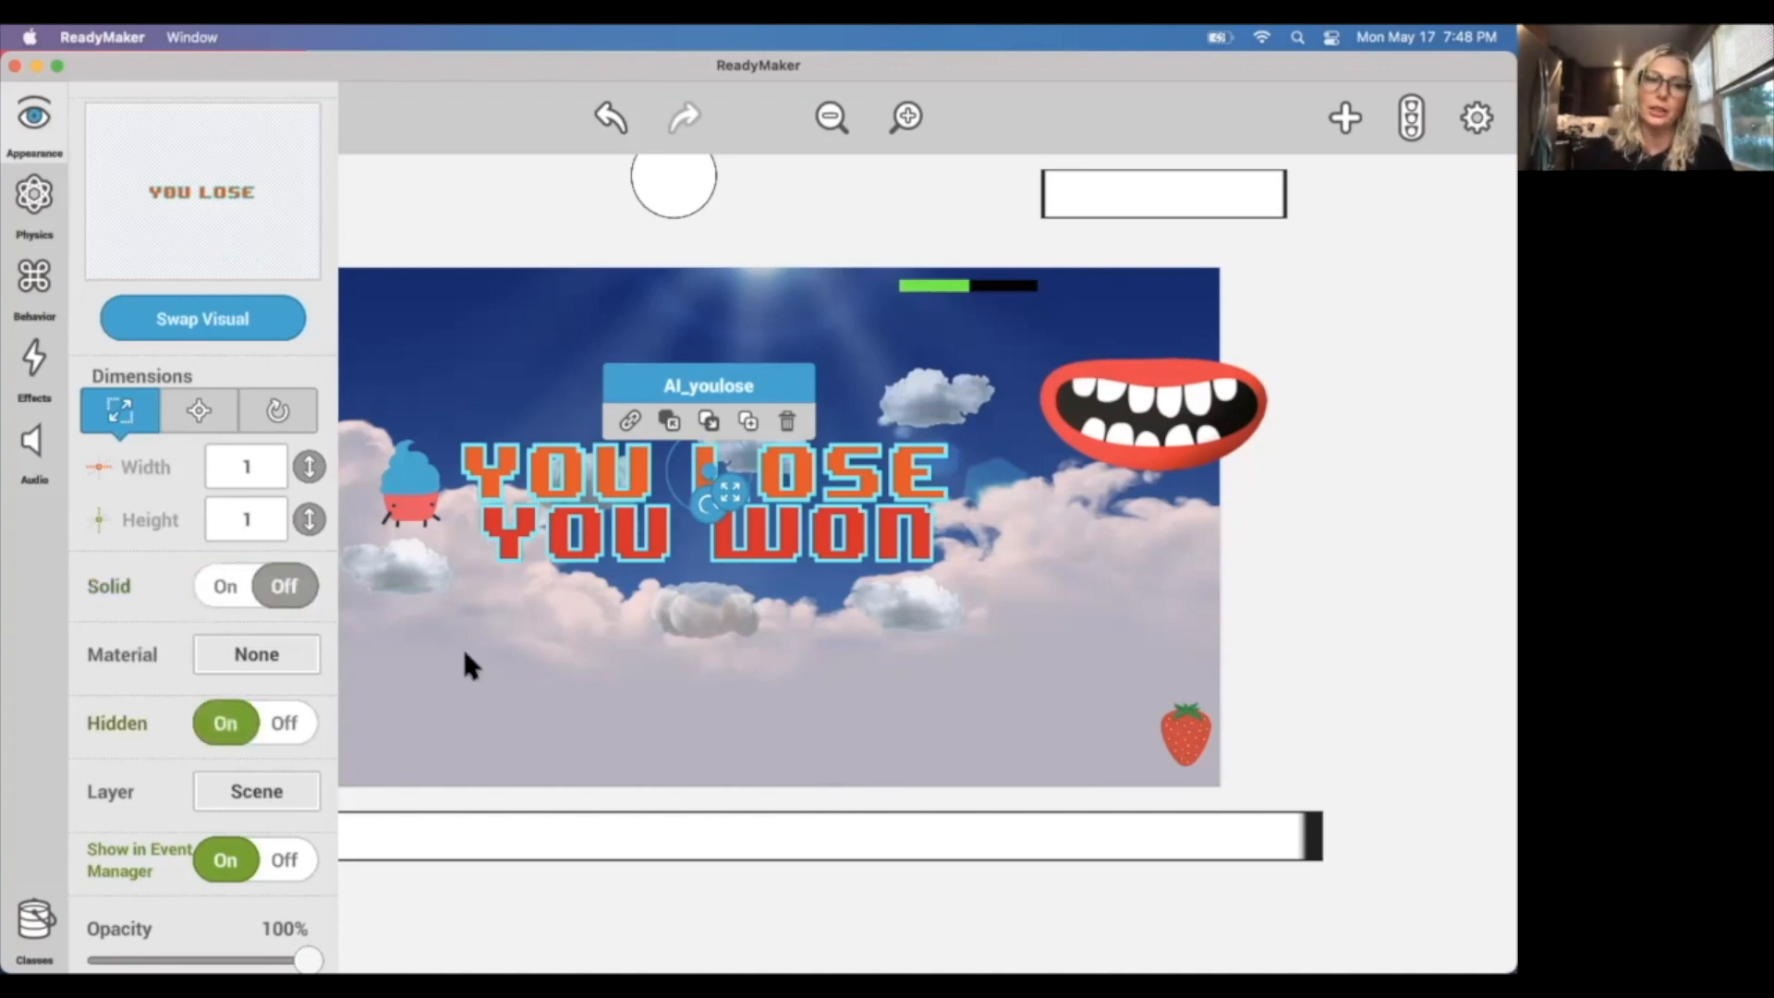
left_click(462, 646)
Play the game to check that the hidden graphics stay out of view, and return to editing.
left_click(27, 128)
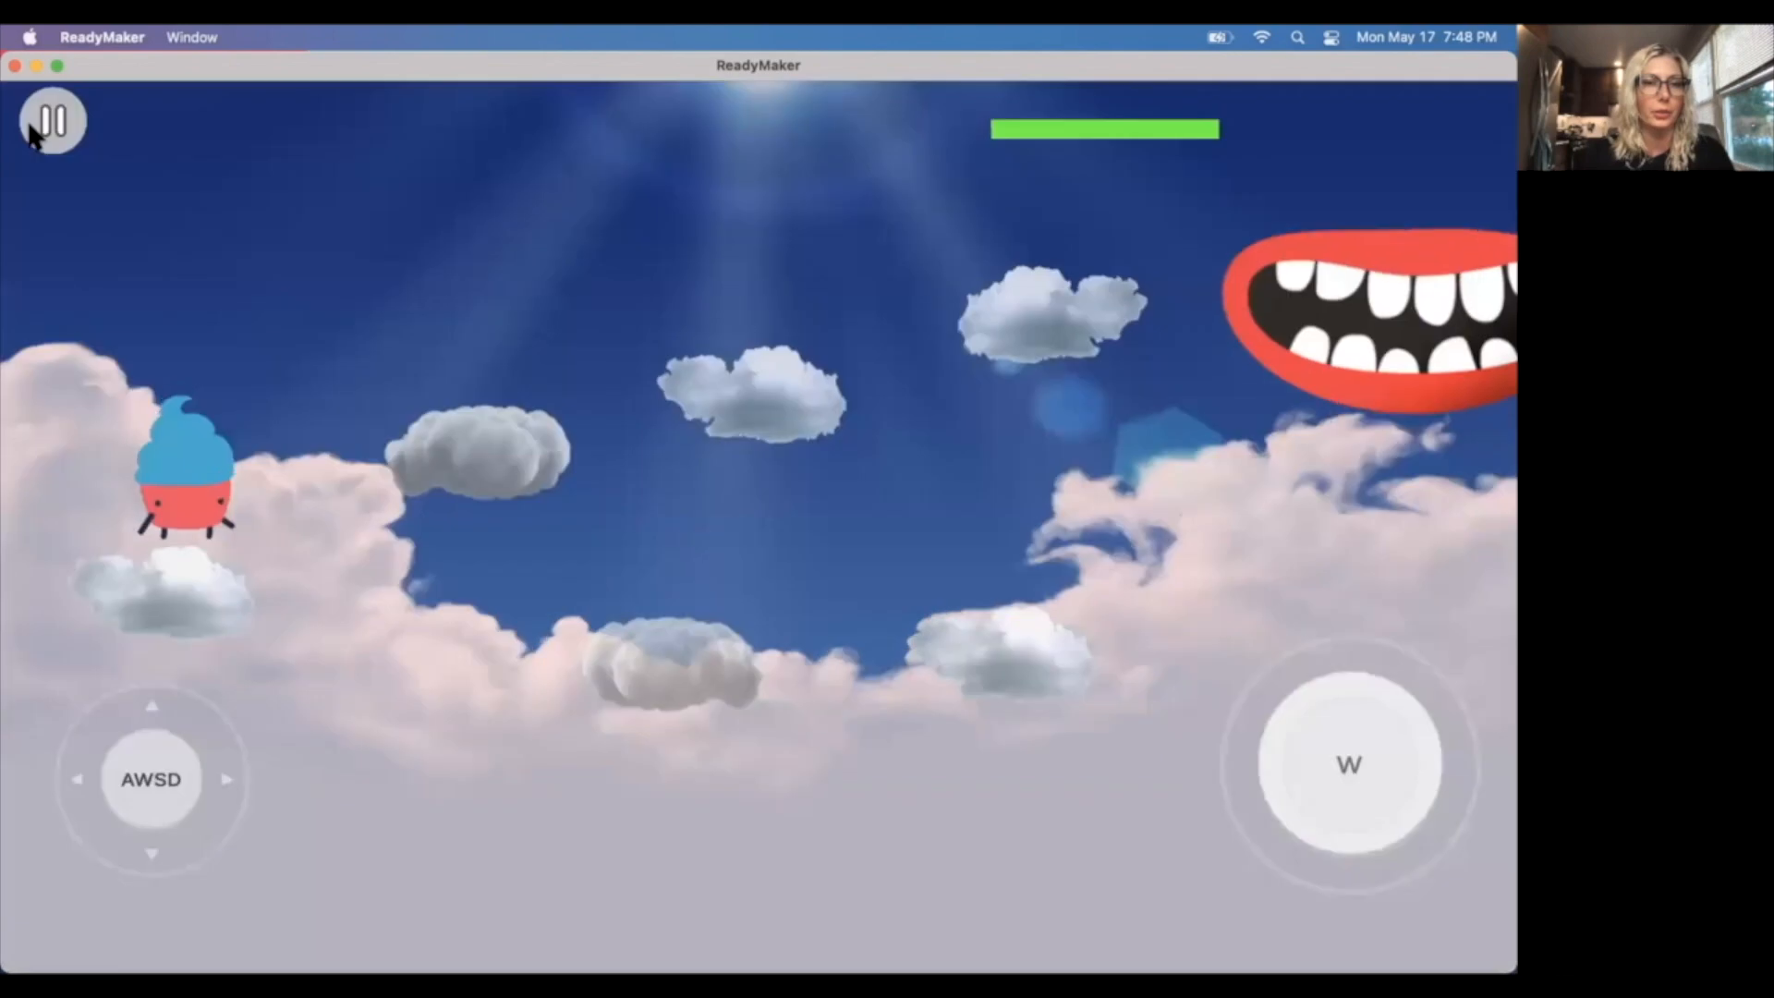
left_click(35, 131)
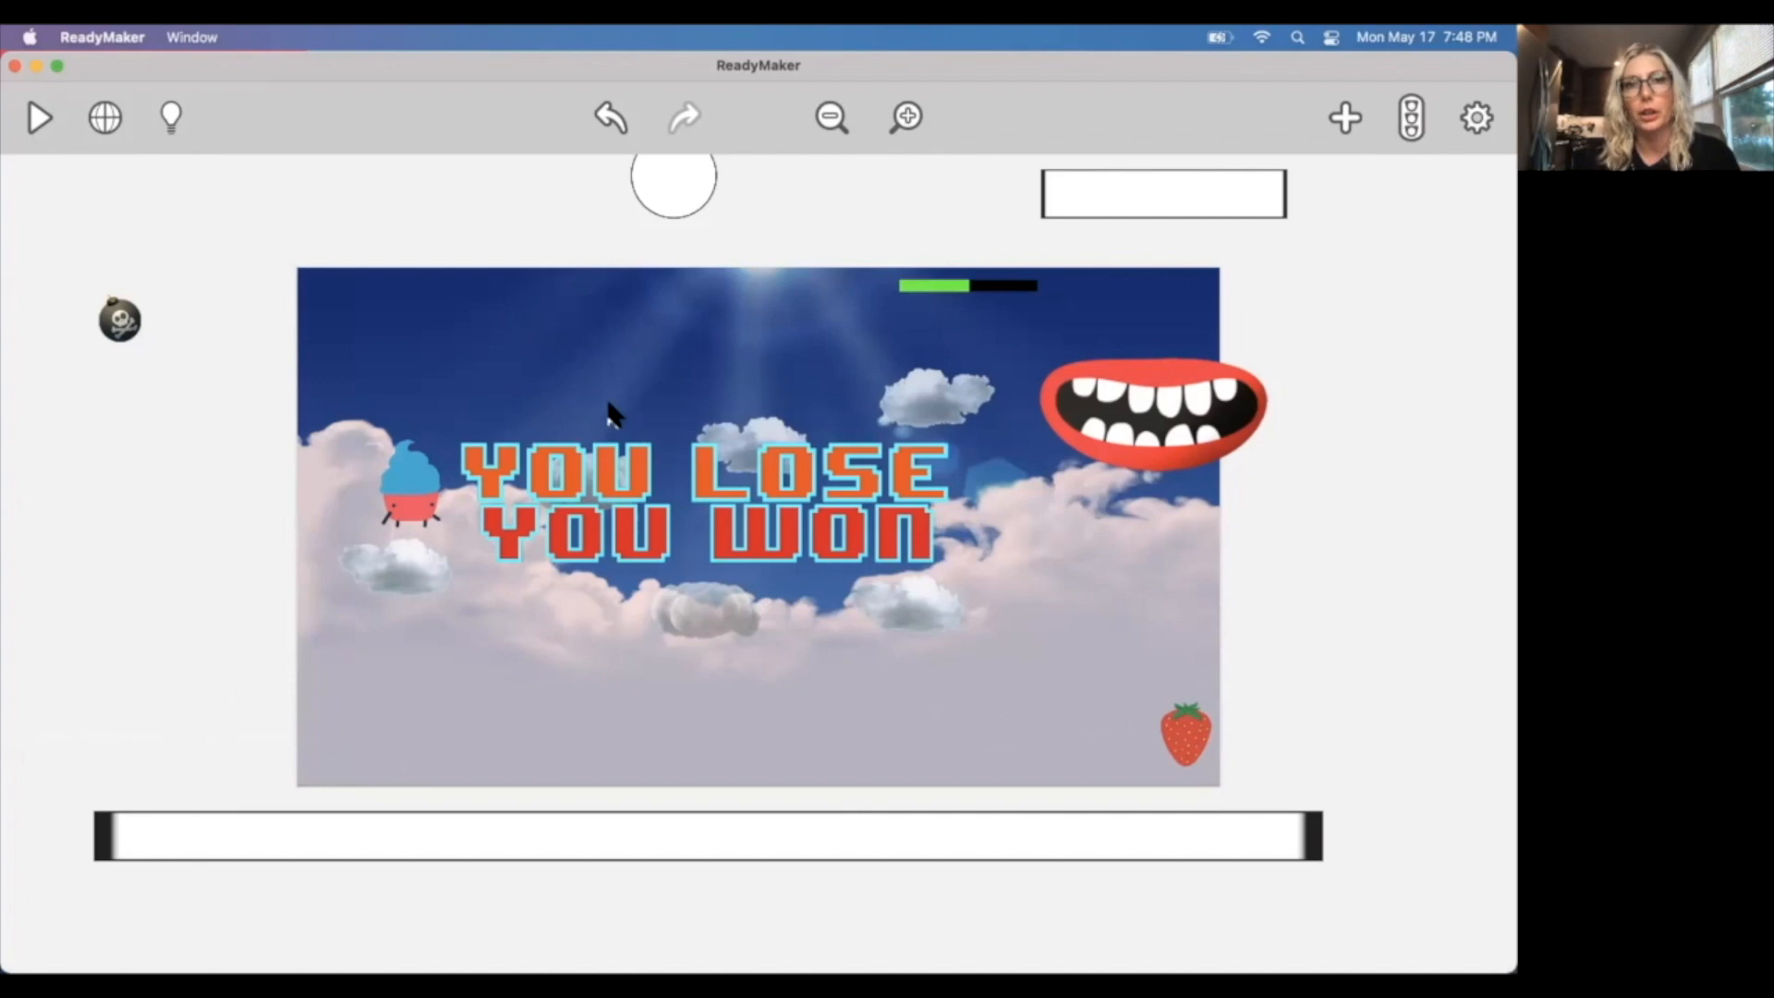
Clear the asset search and place a Timer from Interface & Text outside the scene, above its upper-left corner.
left_click(1345, 117)
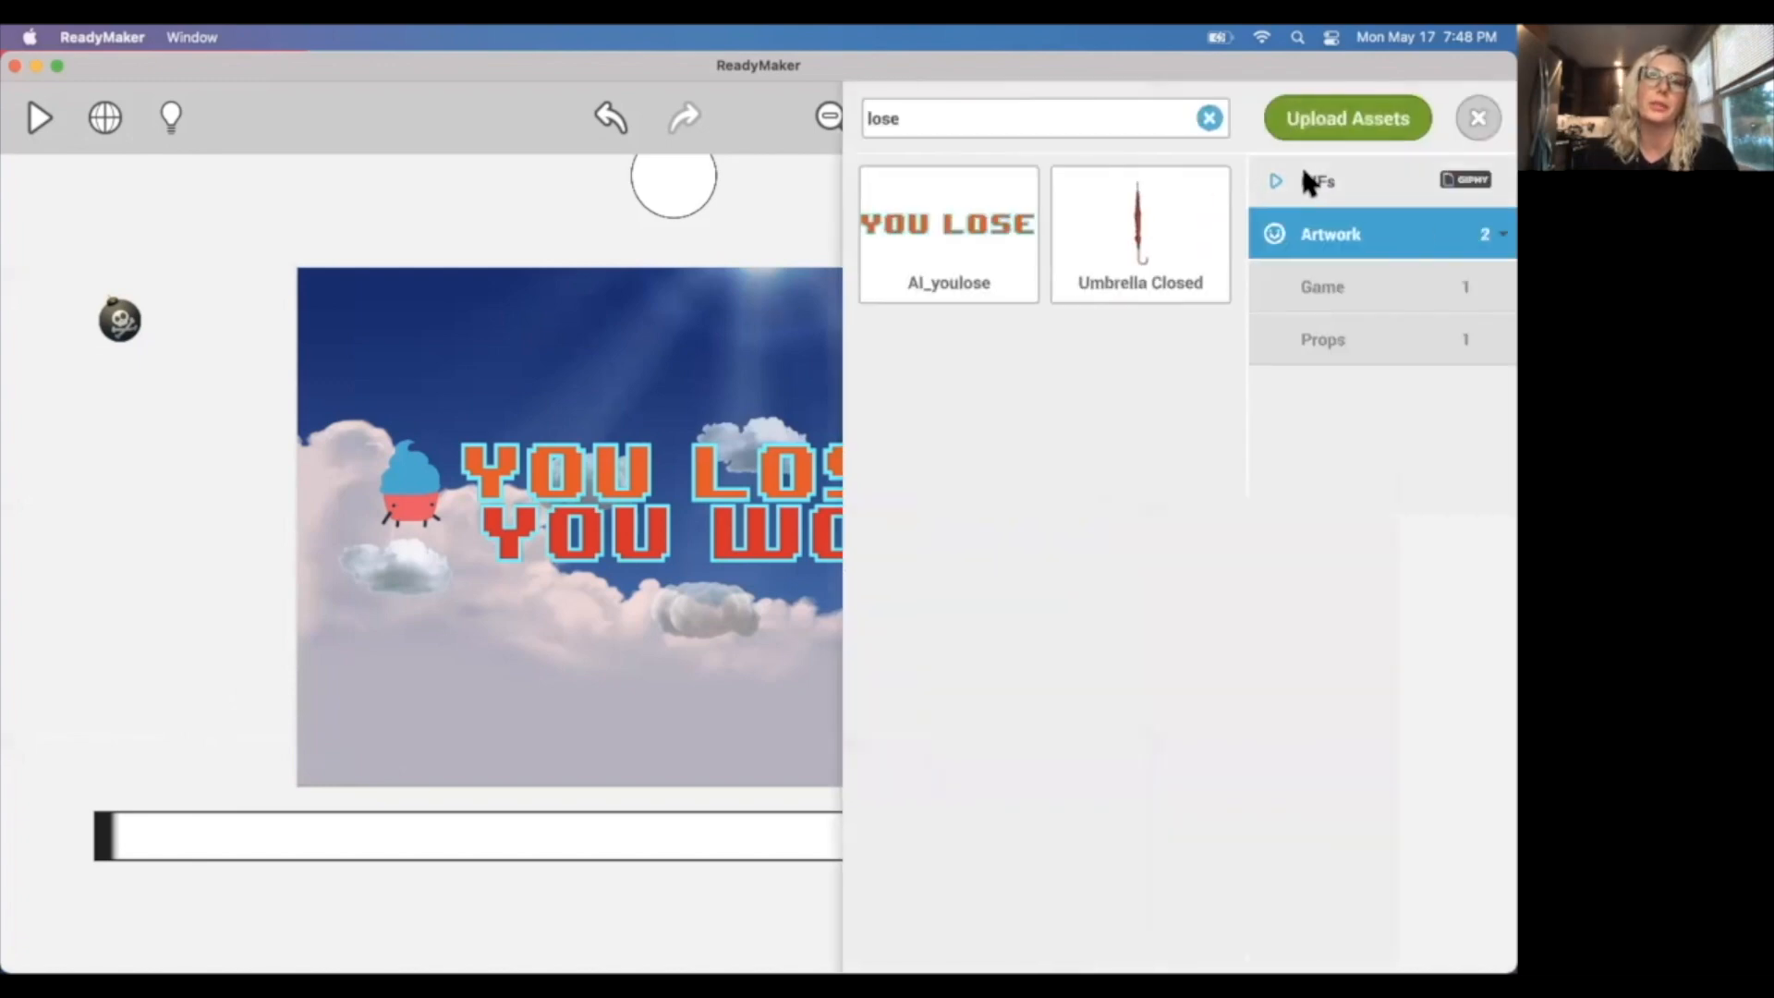
left_click(1209, 118)
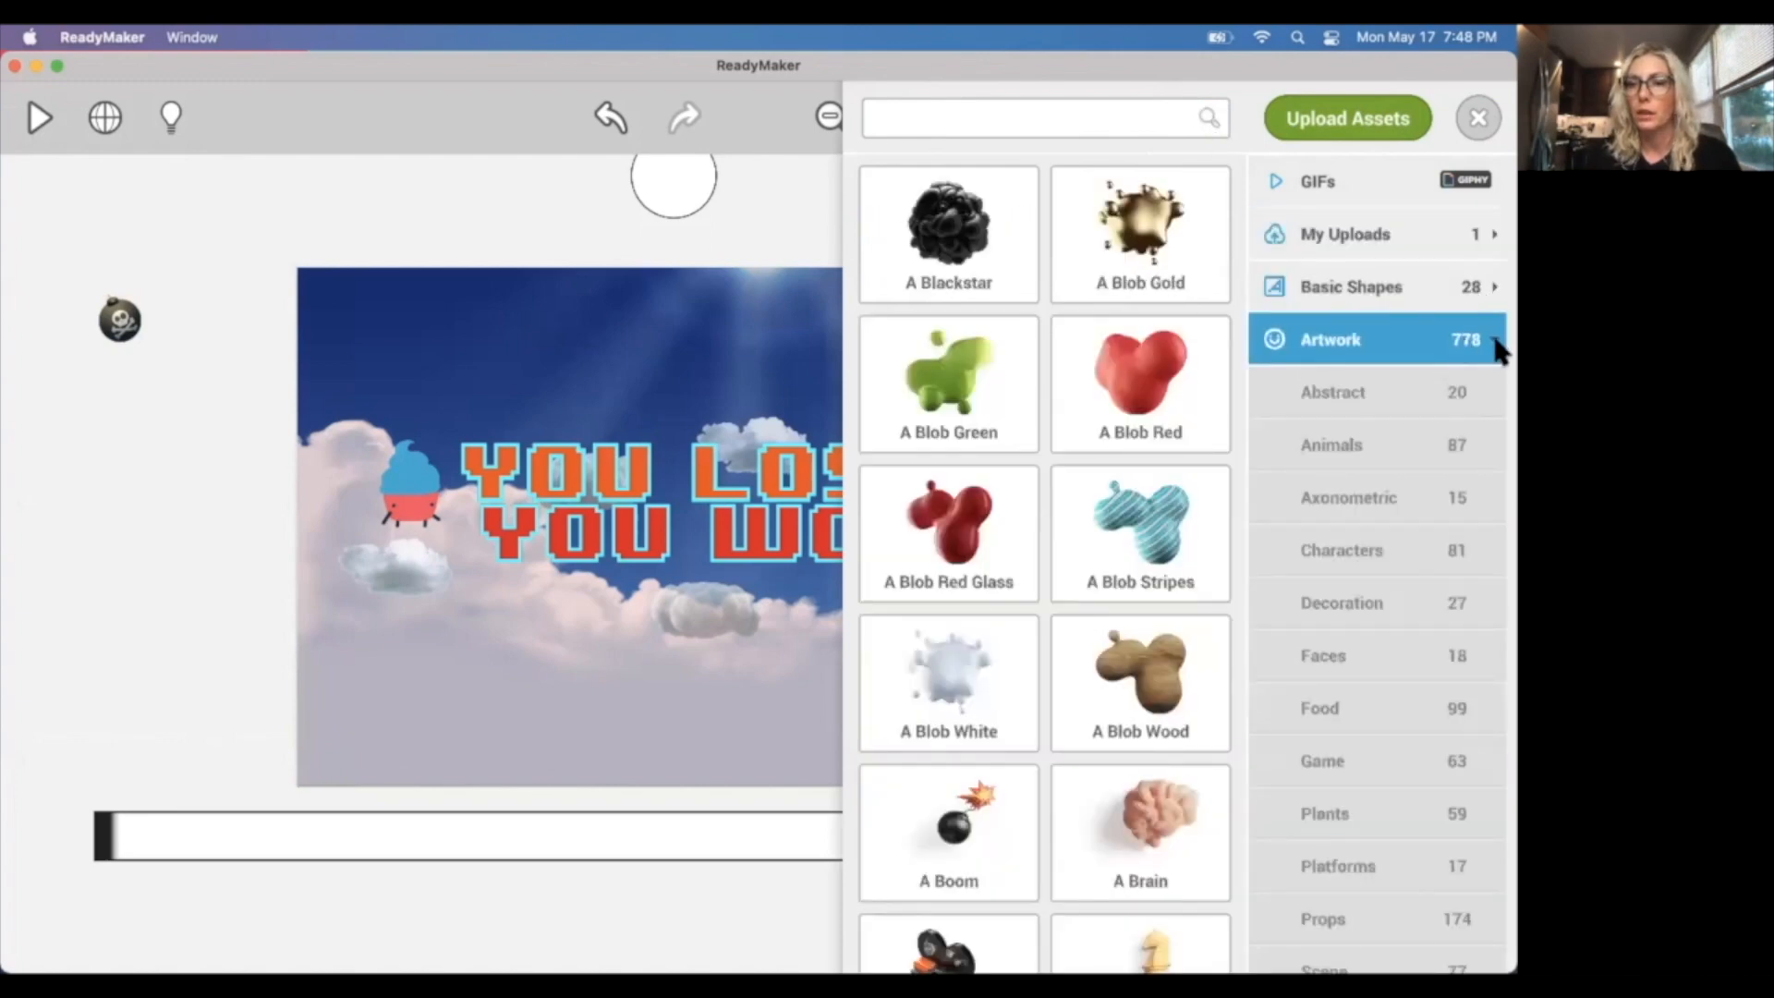
left_click(1495, 344)
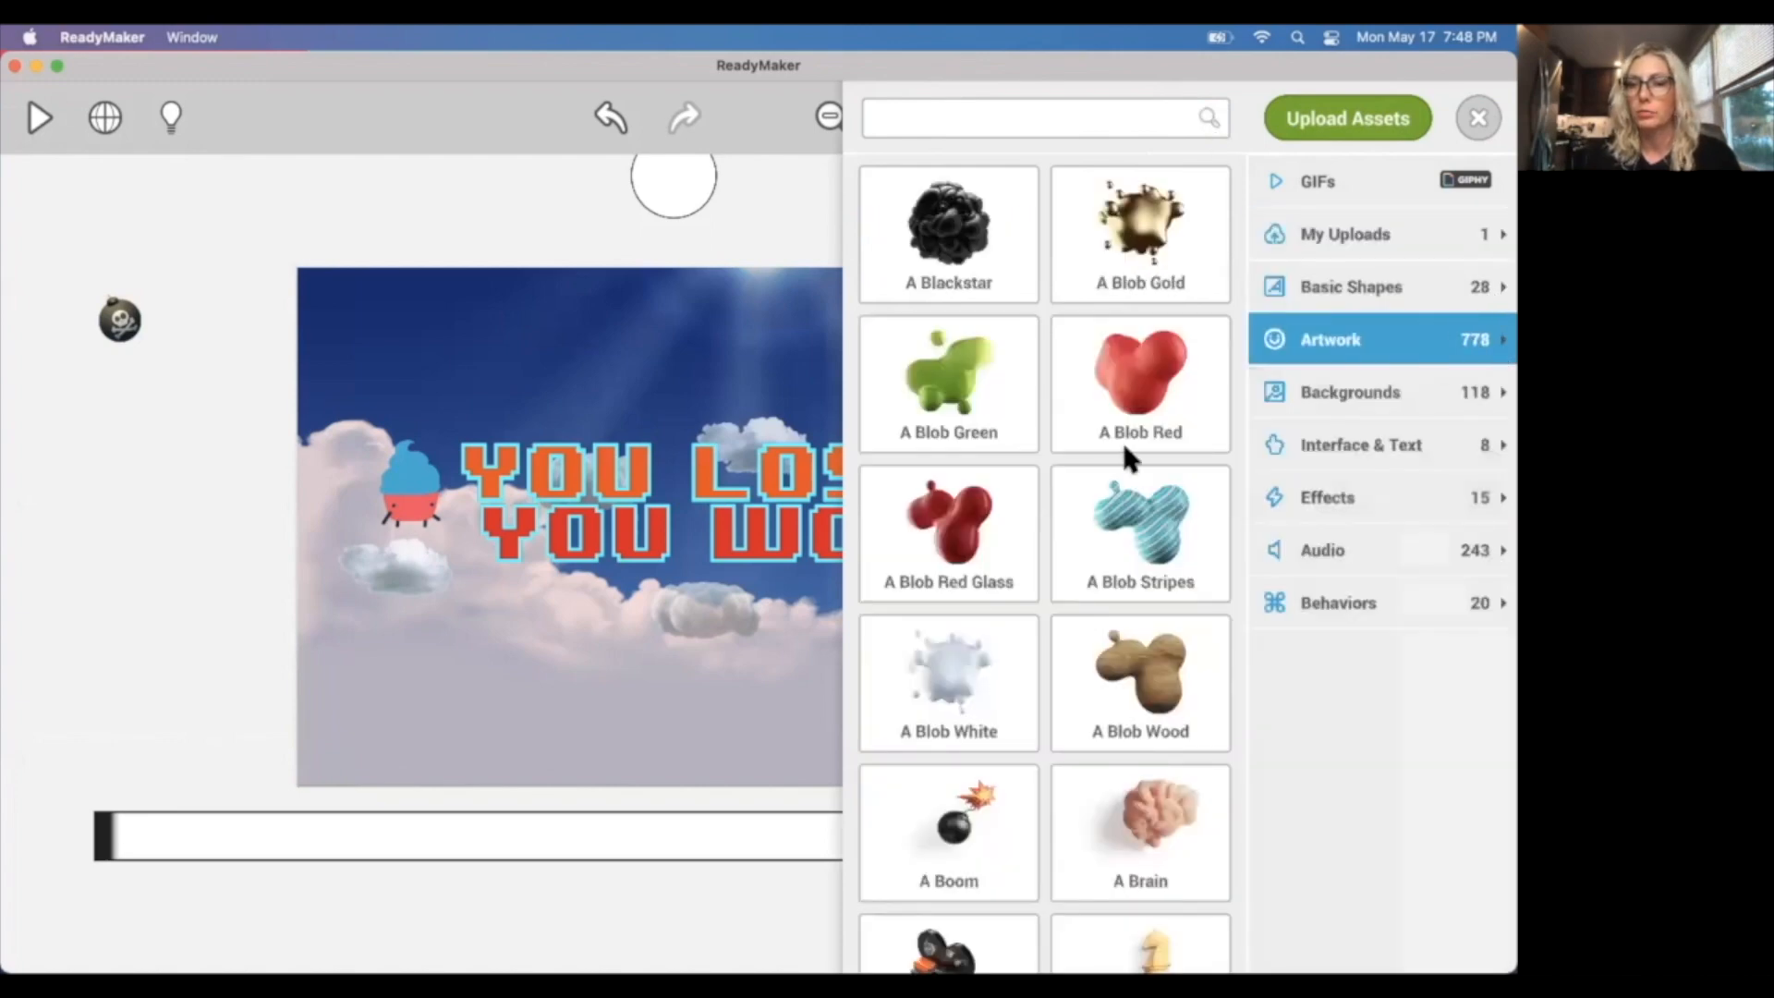
left_click(1352, 452)
left_click_drag(1133, 706, 255, 192)
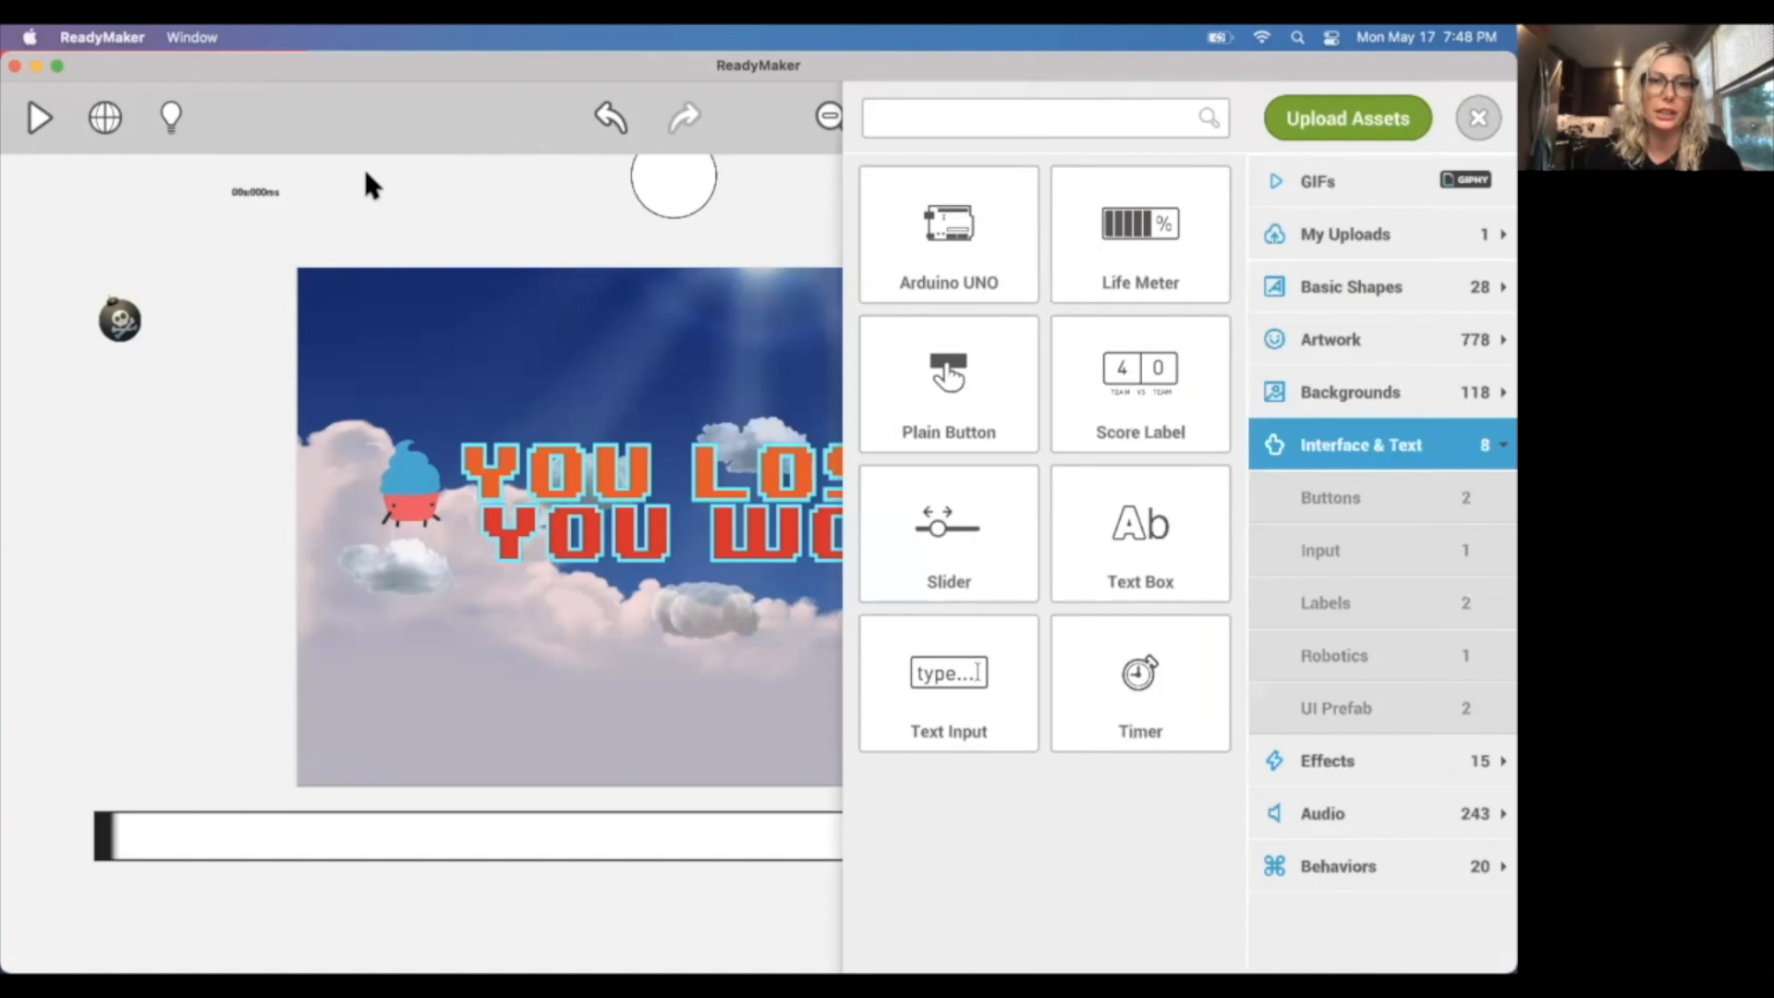
left_click(1478, 118)
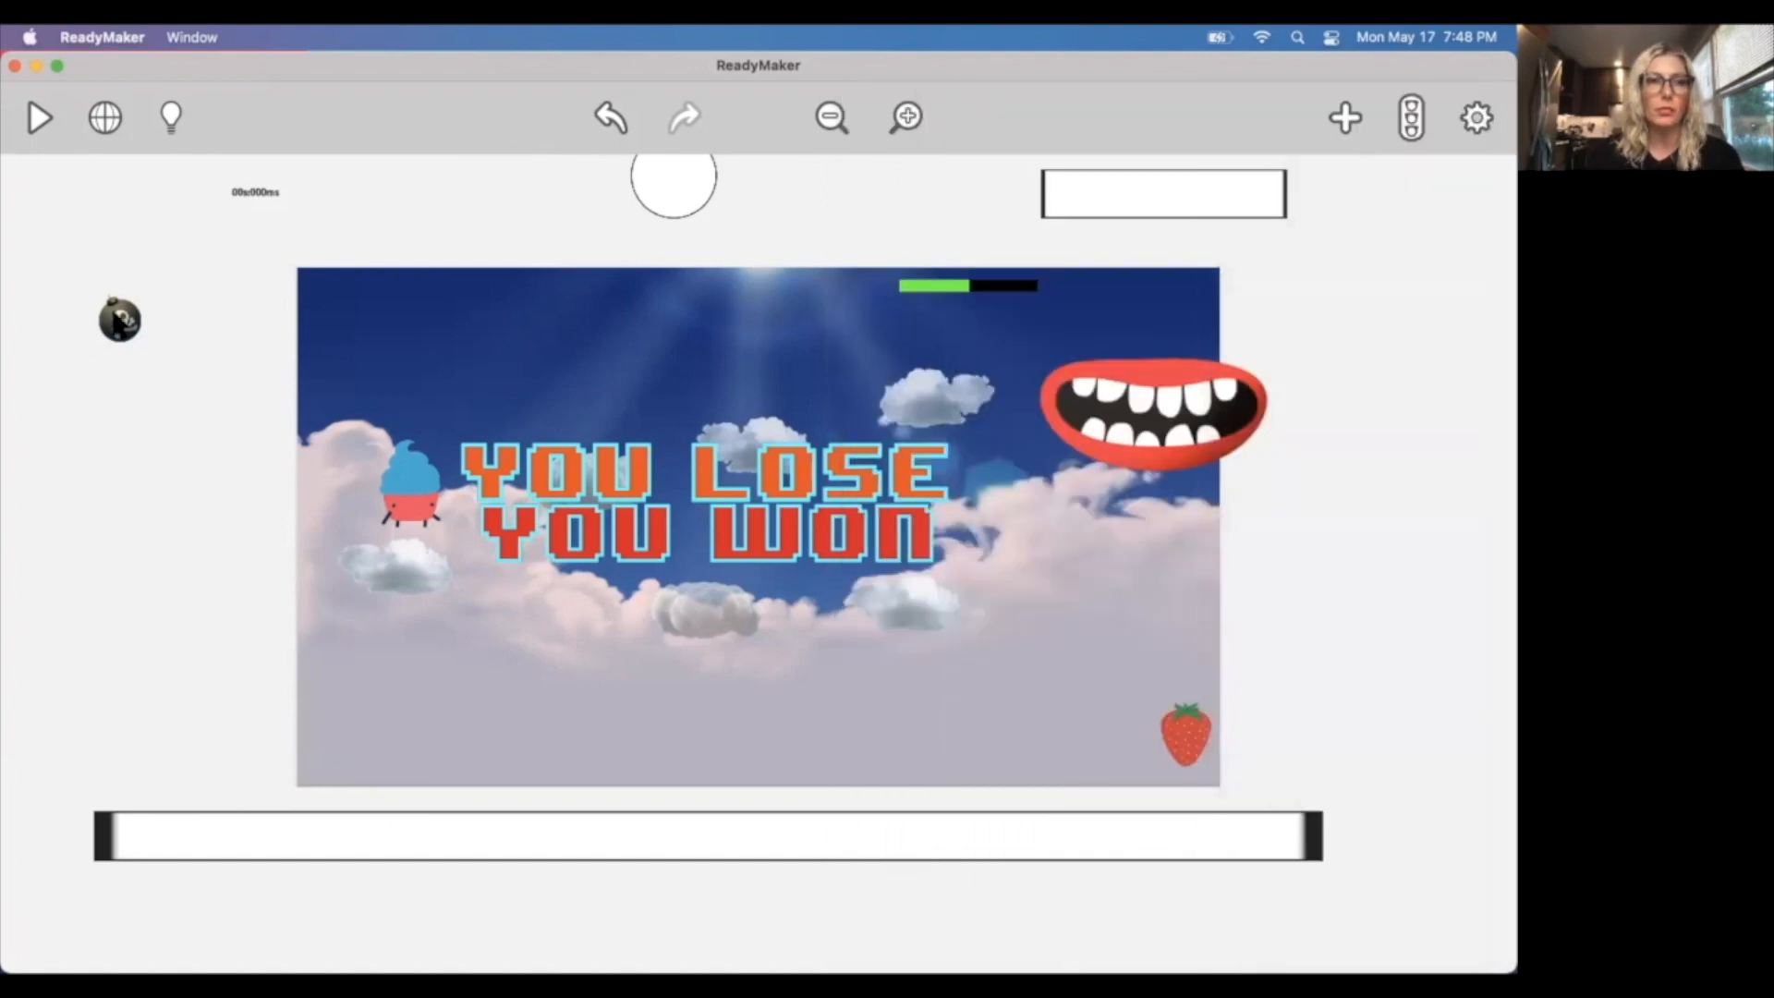
Turn off Solid and Active in the timer's appearance settings.
left_click(247, 203)
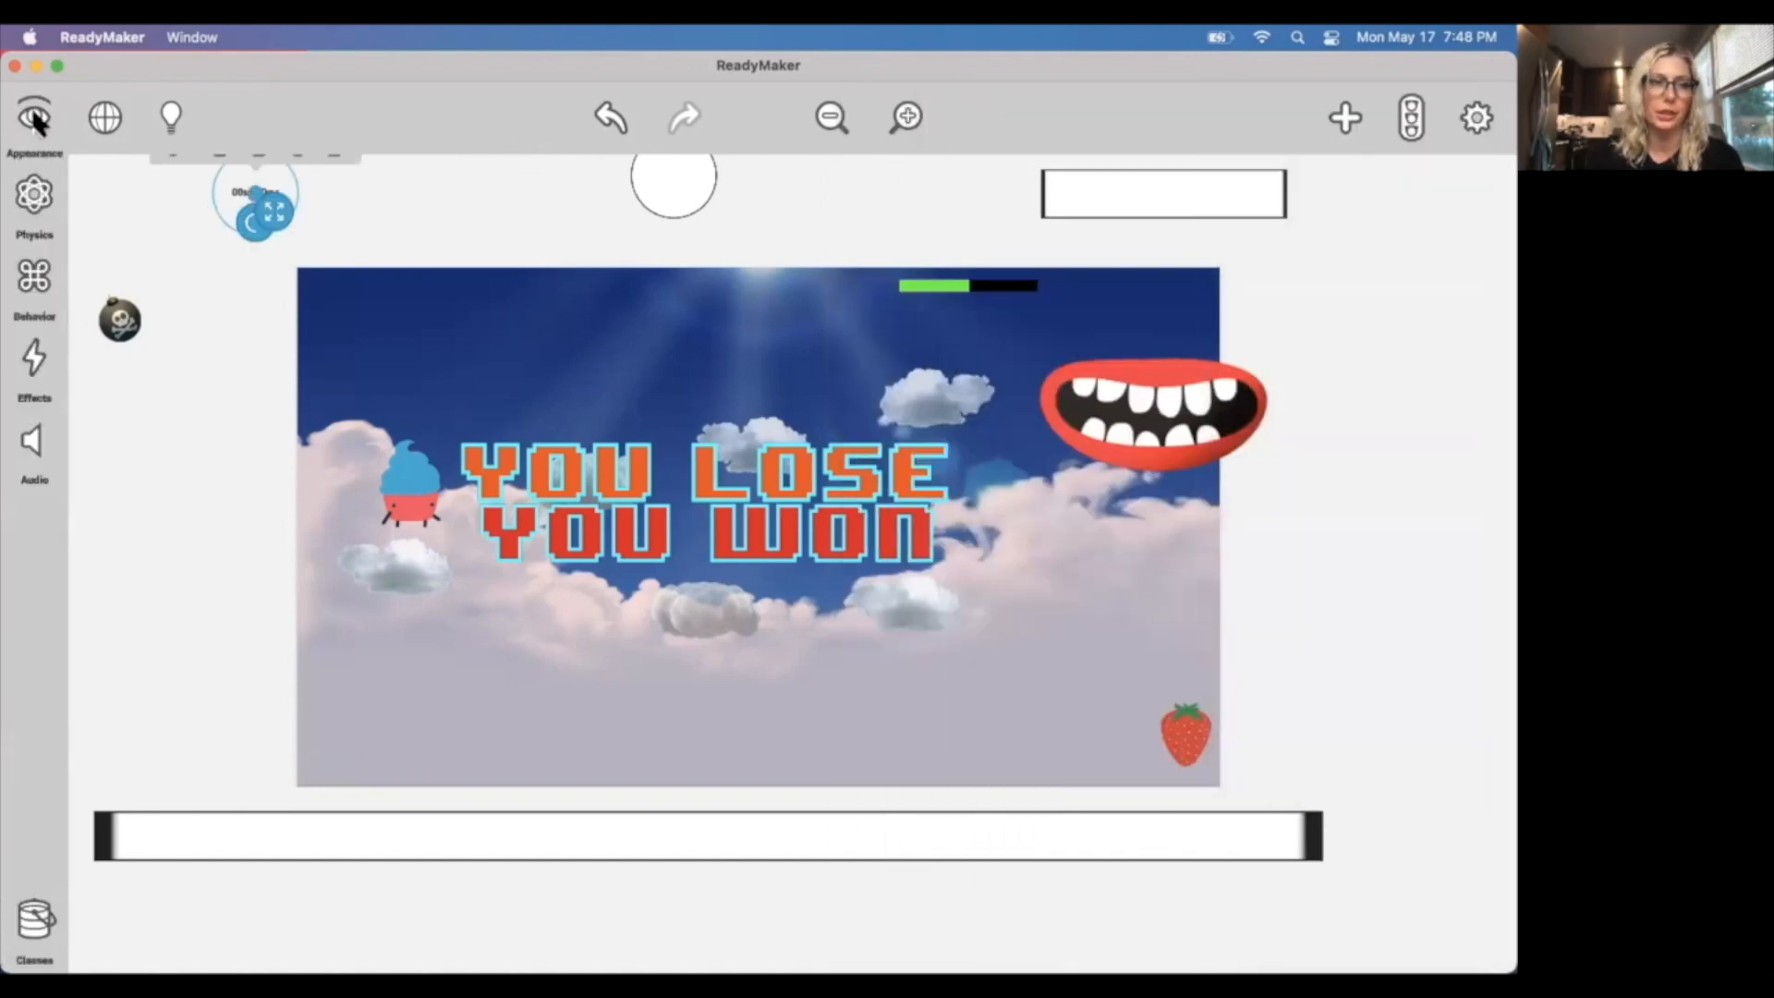
left_click(233, 341)
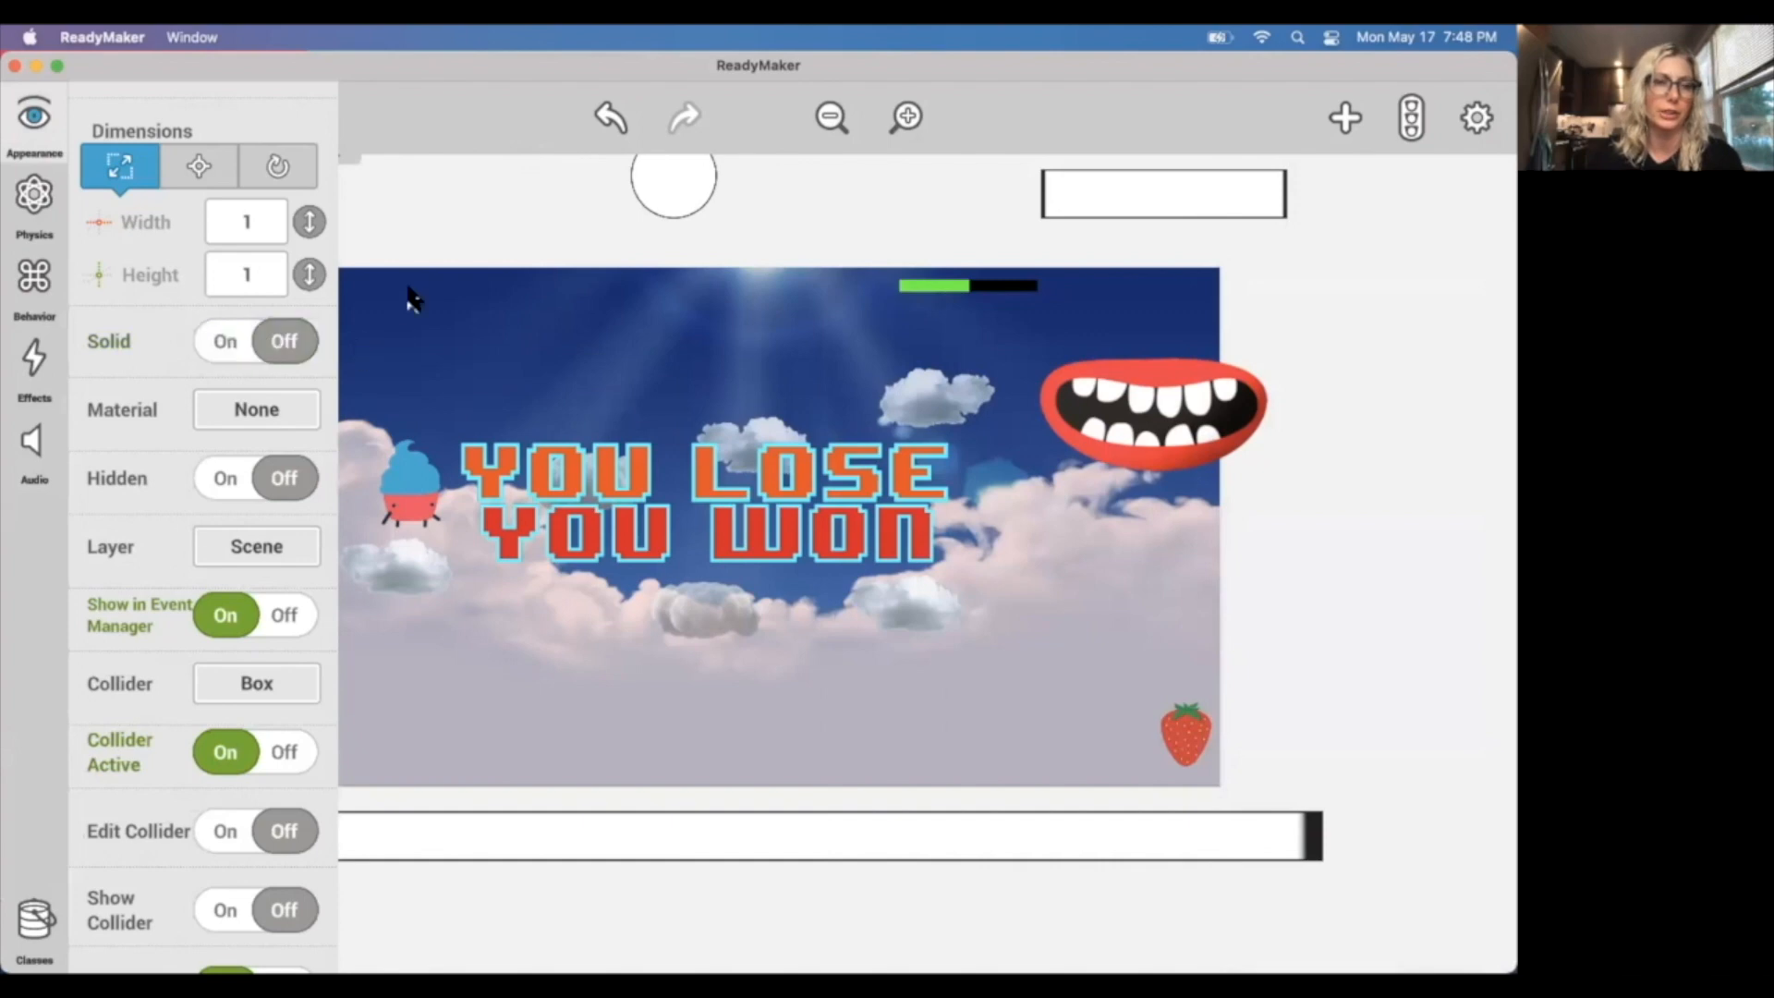
scroll(239, 423, "down", 5)
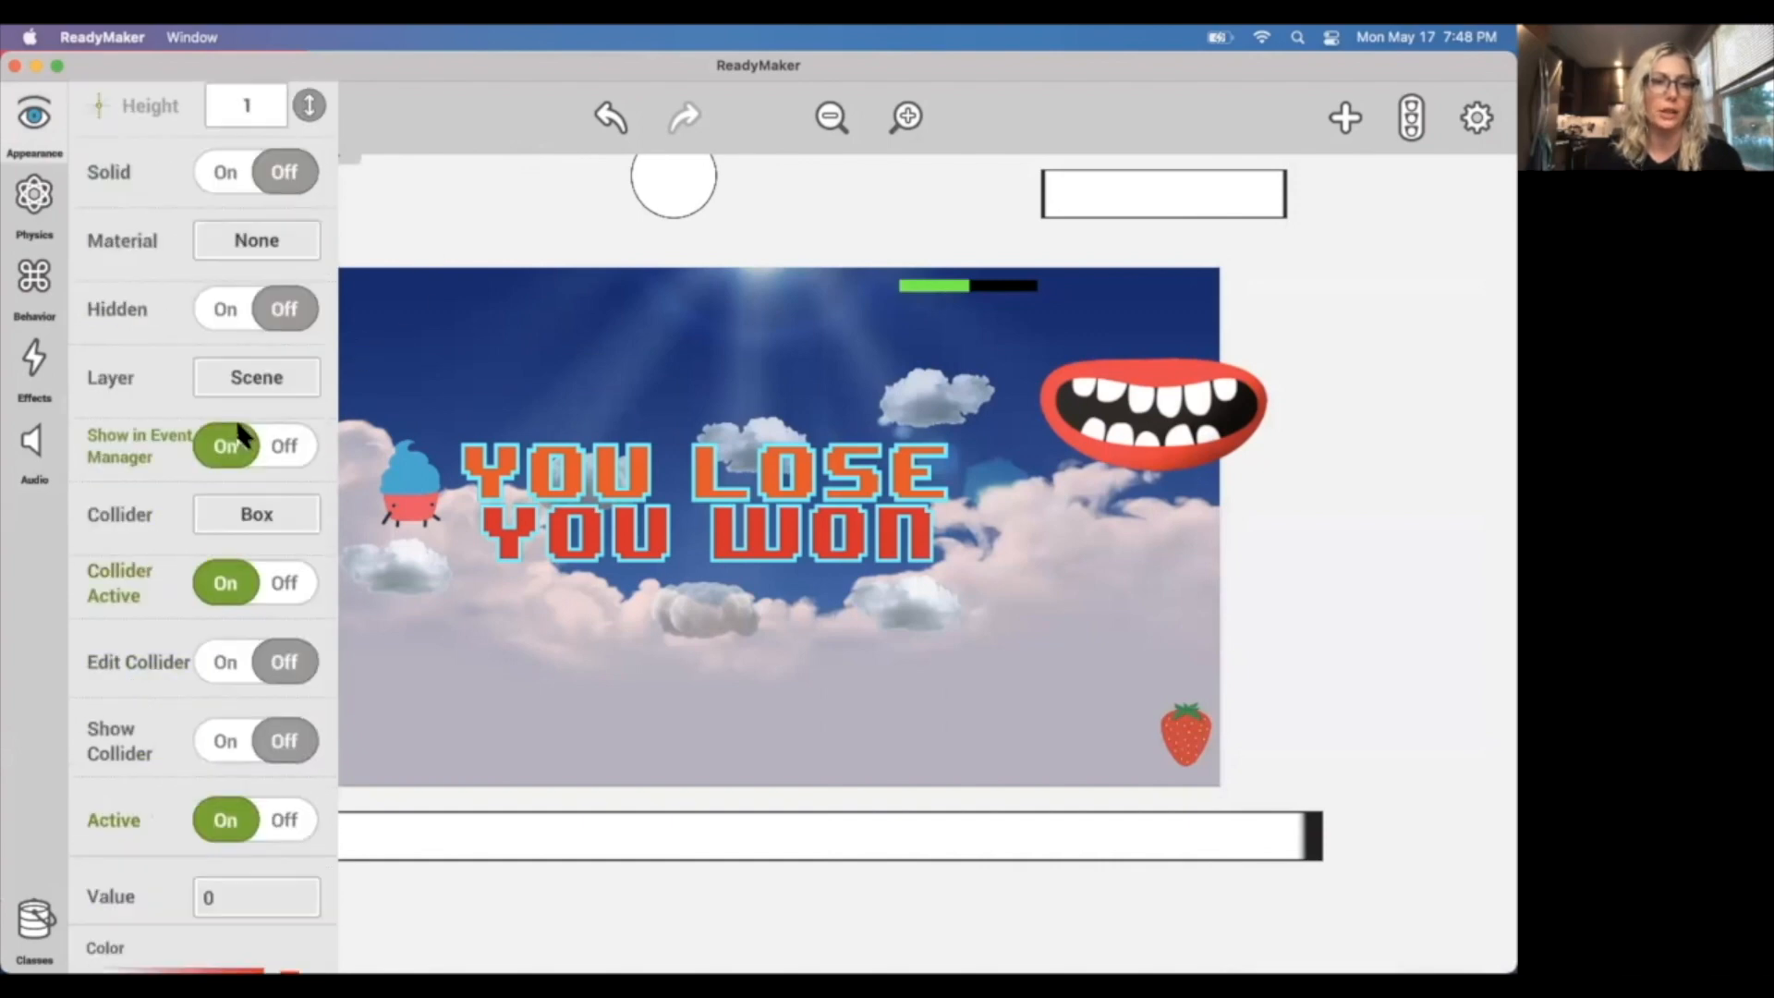
scroll(249, 518, "down", 2)
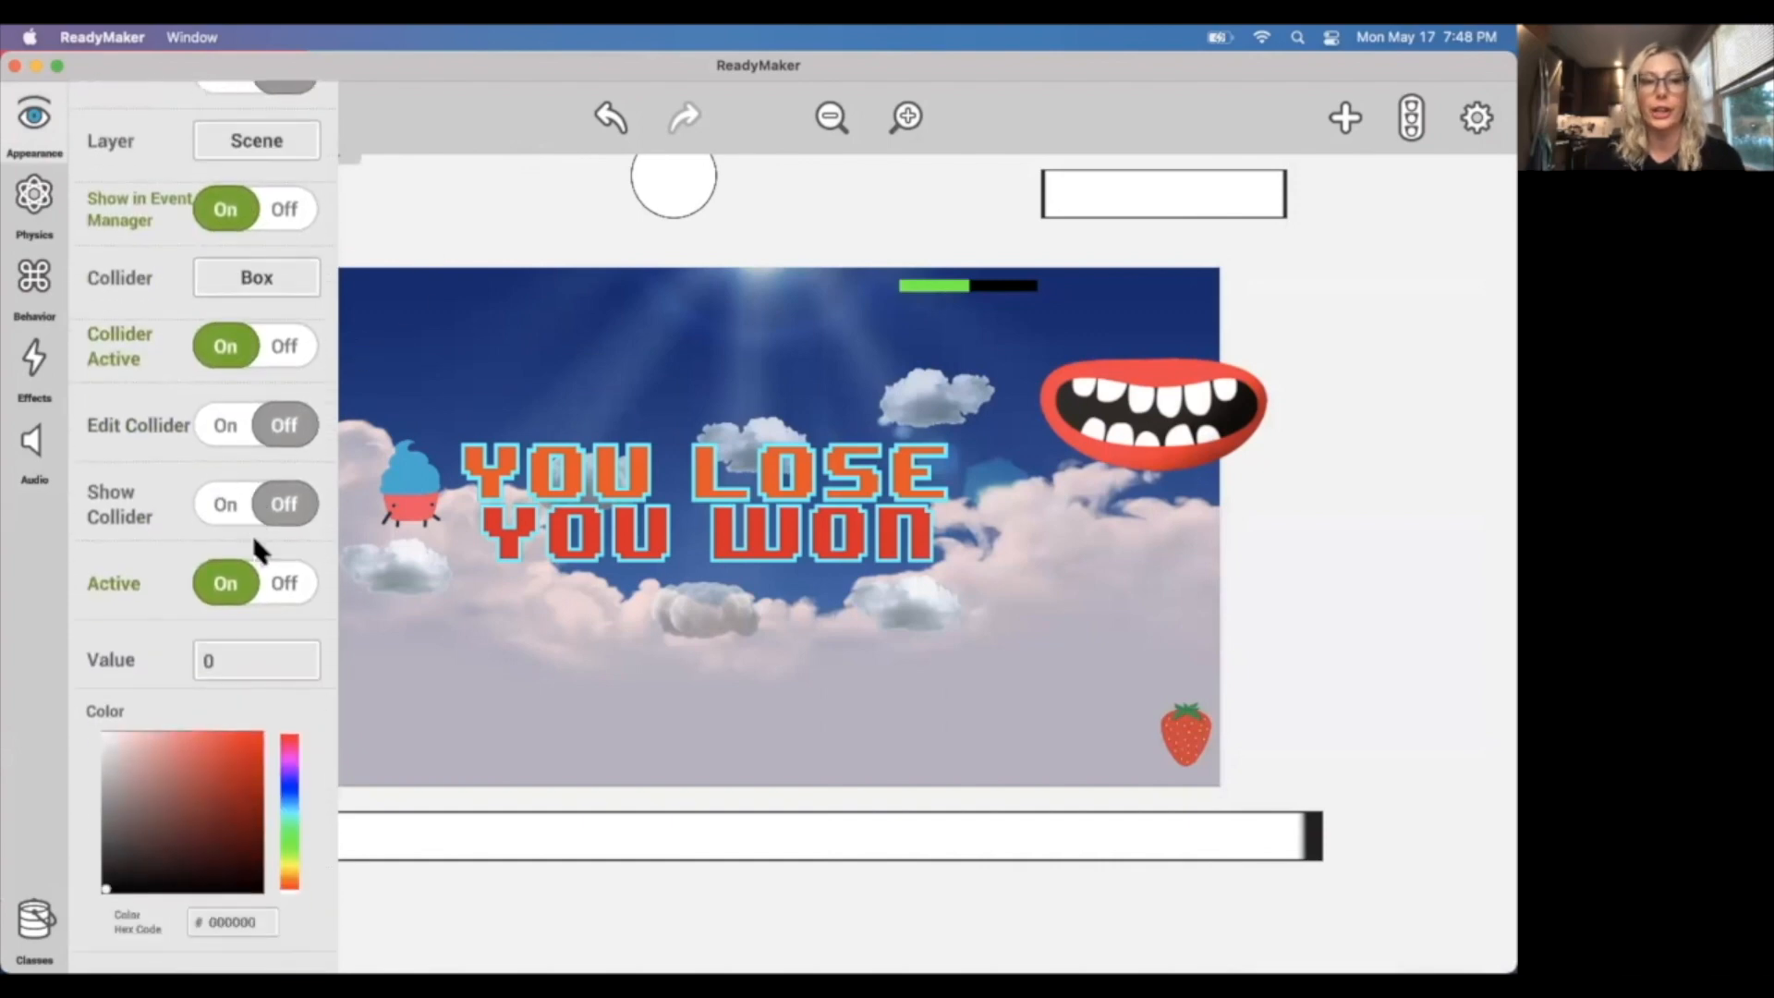
left_click(230, 596)
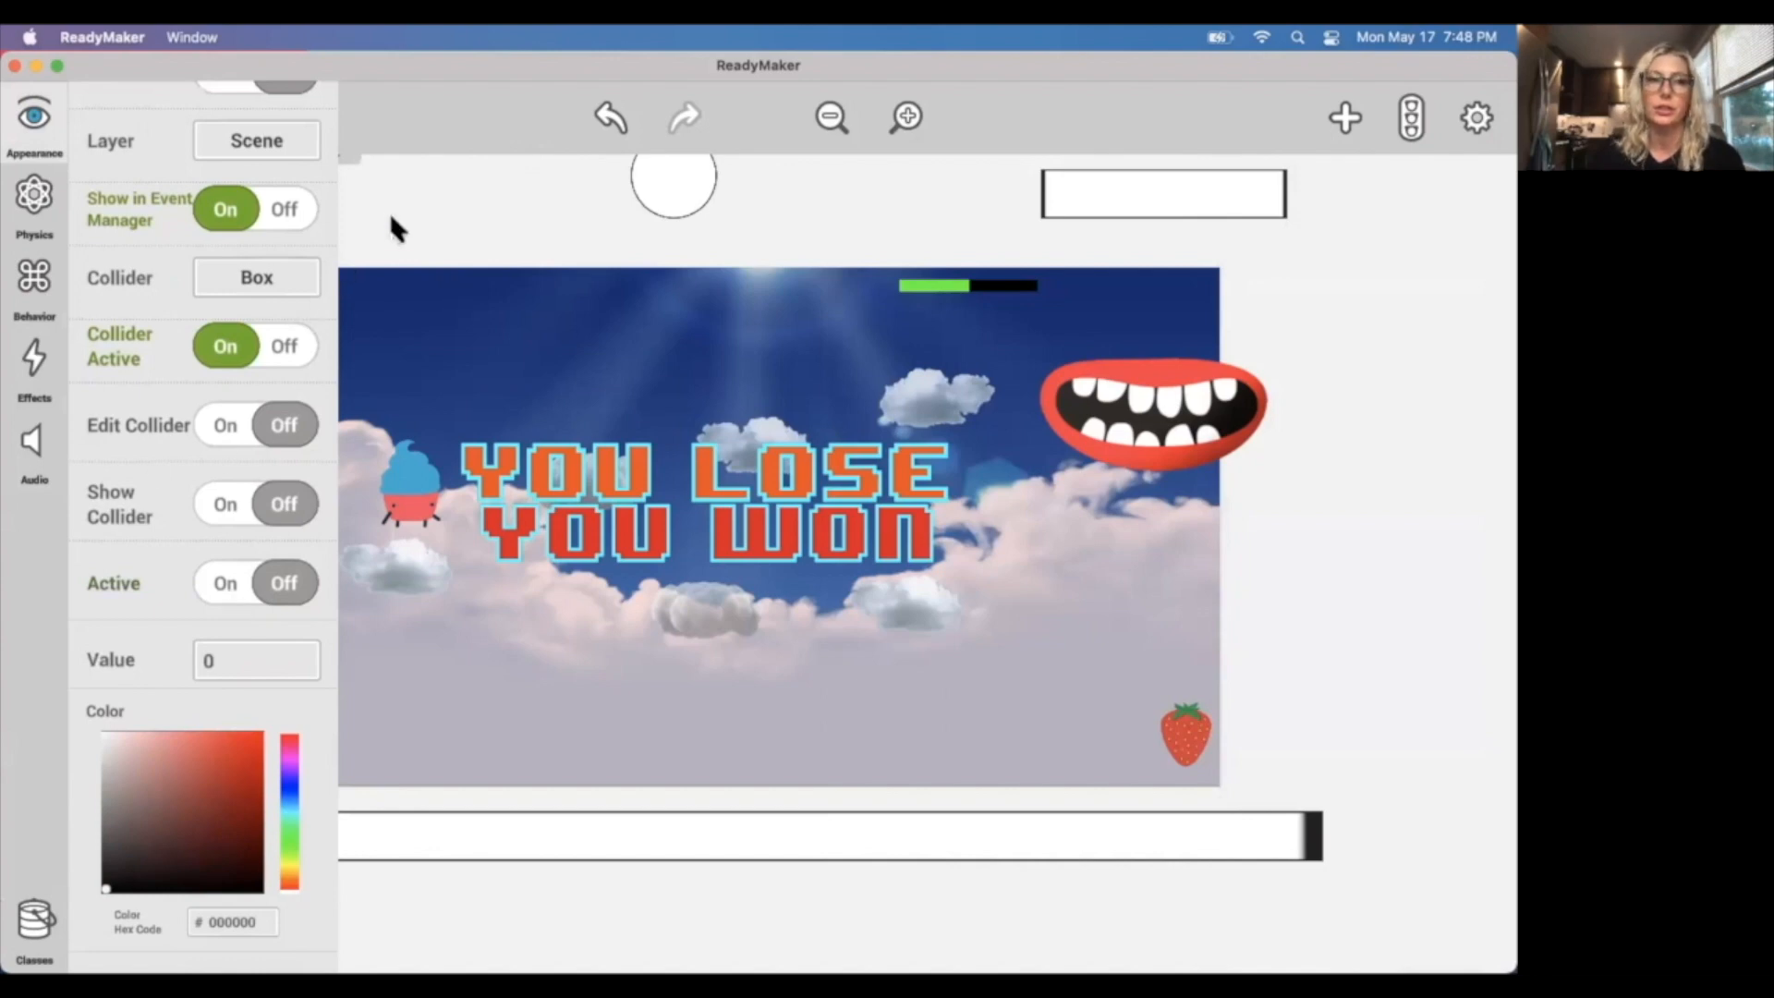
scroll(231, 501, "up", 7)
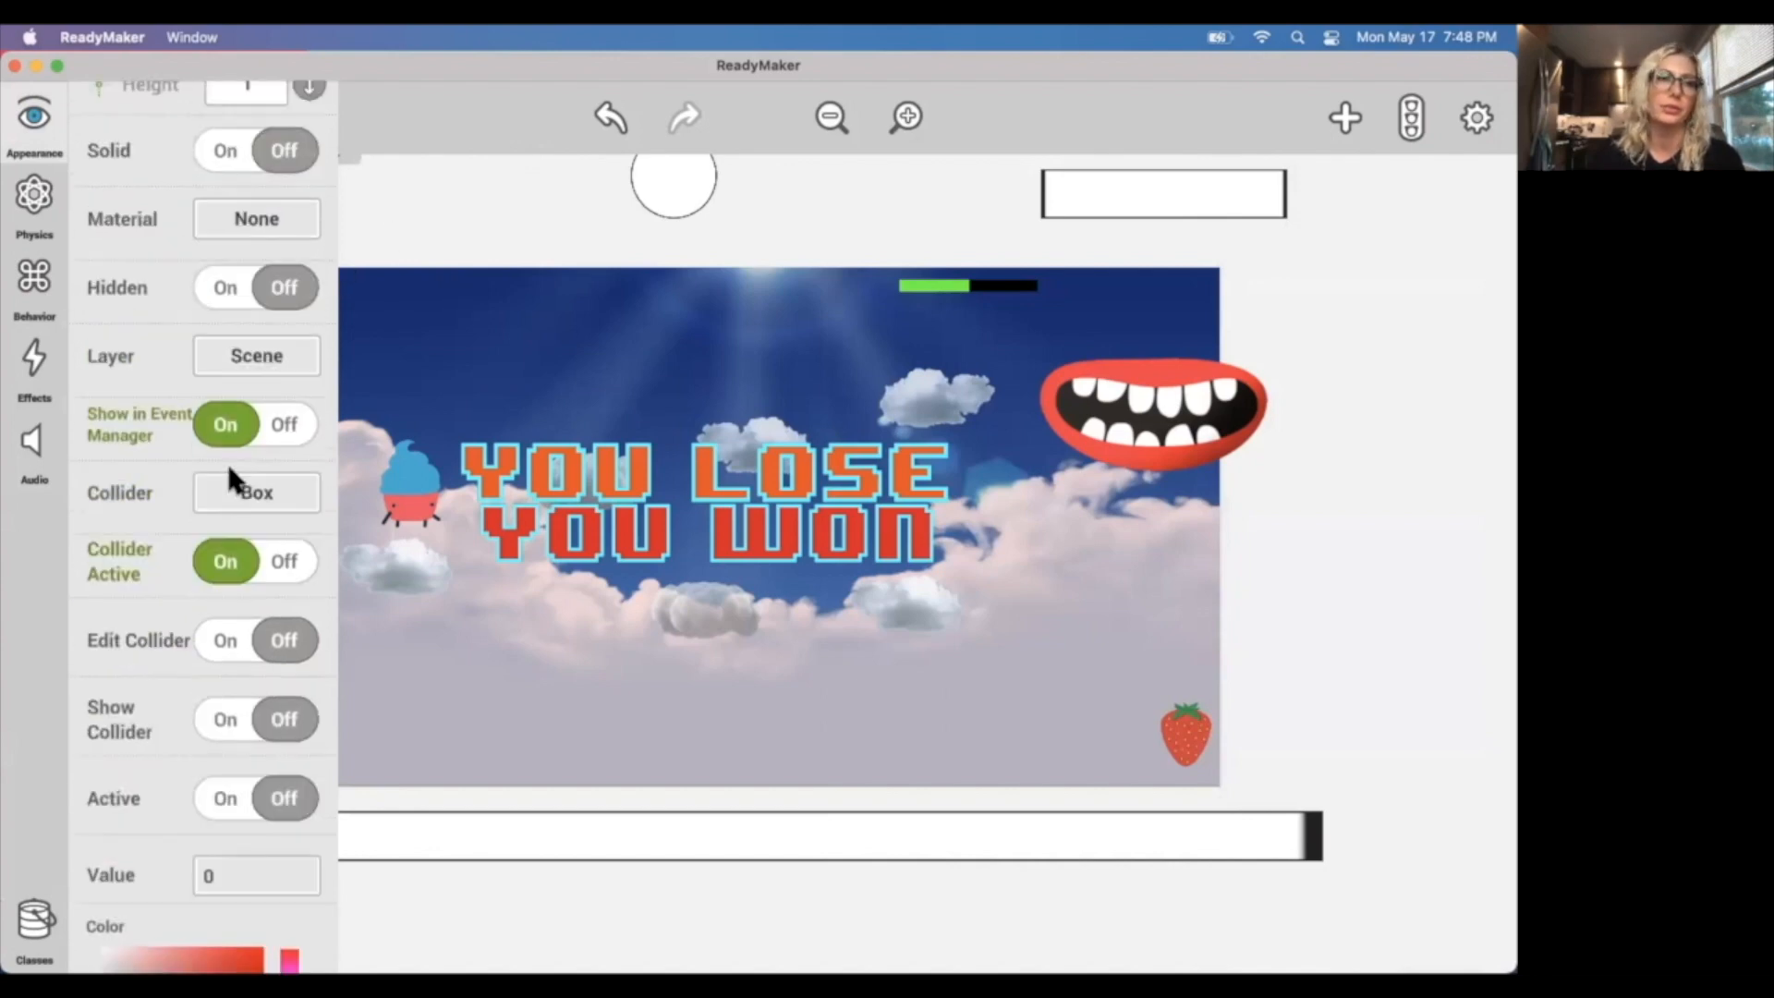
Add a new event that triggers when Cupcake Carl senses Collided With Object for the Strawberry.
left_click(473, 194)
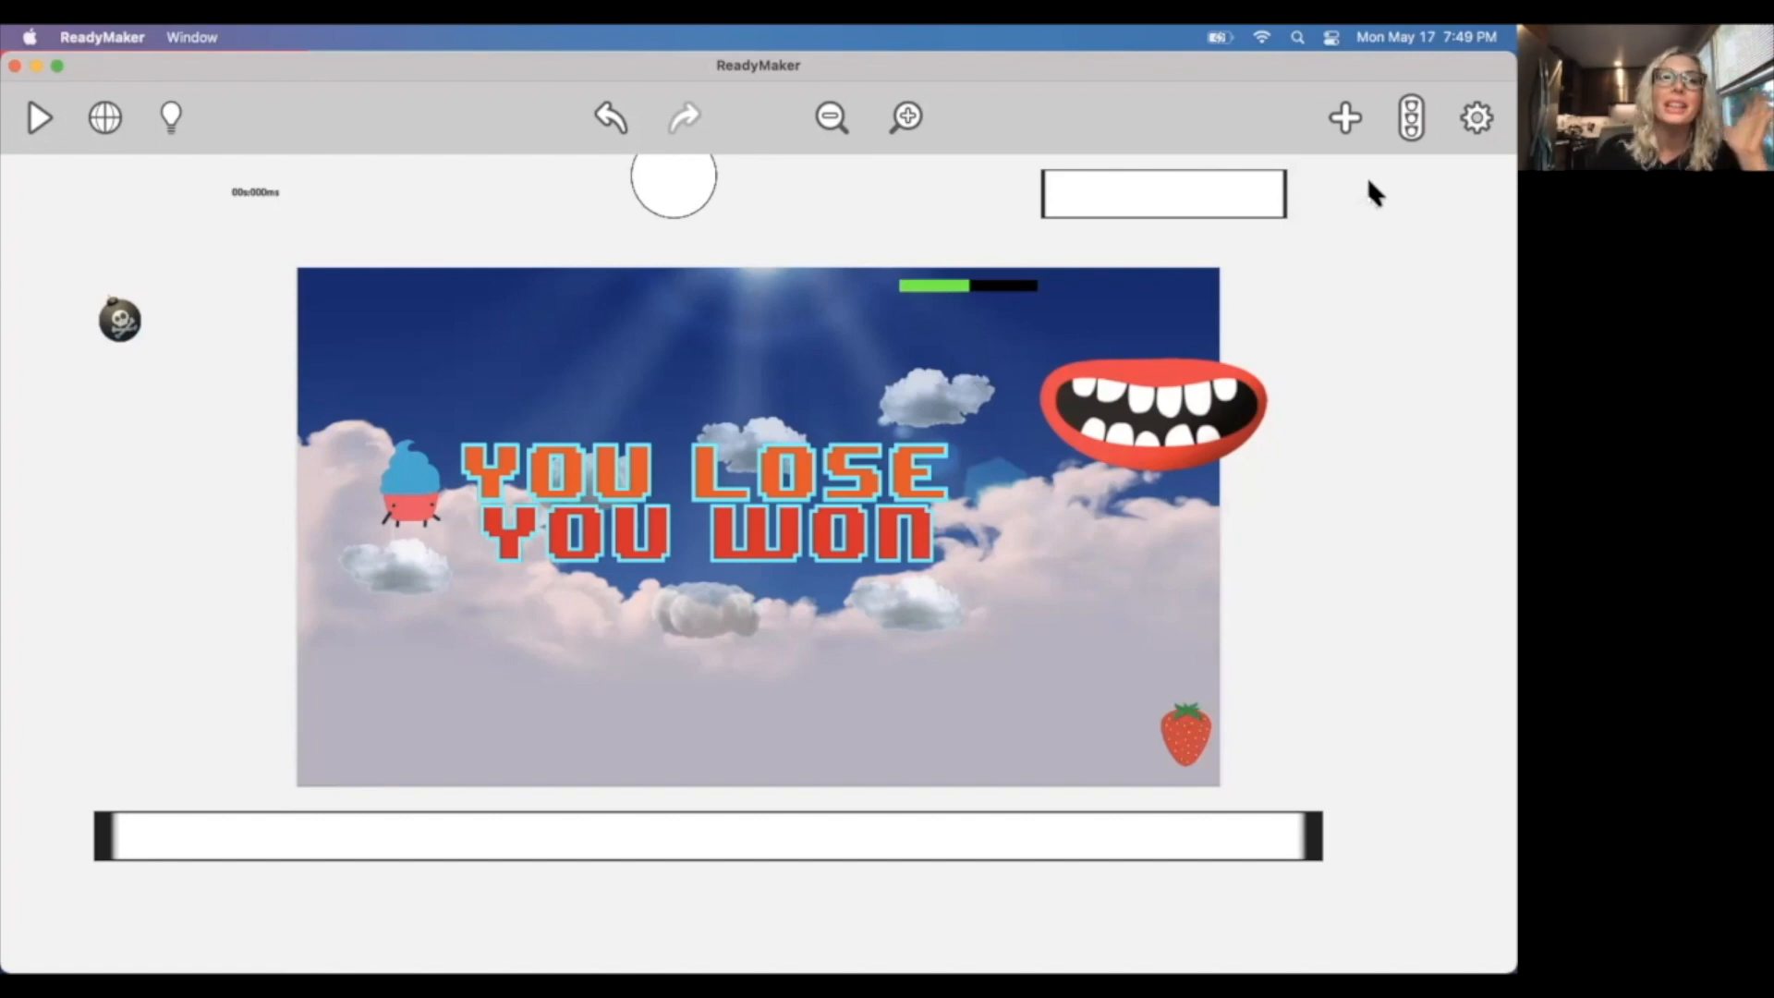
left_click(1410, 118)
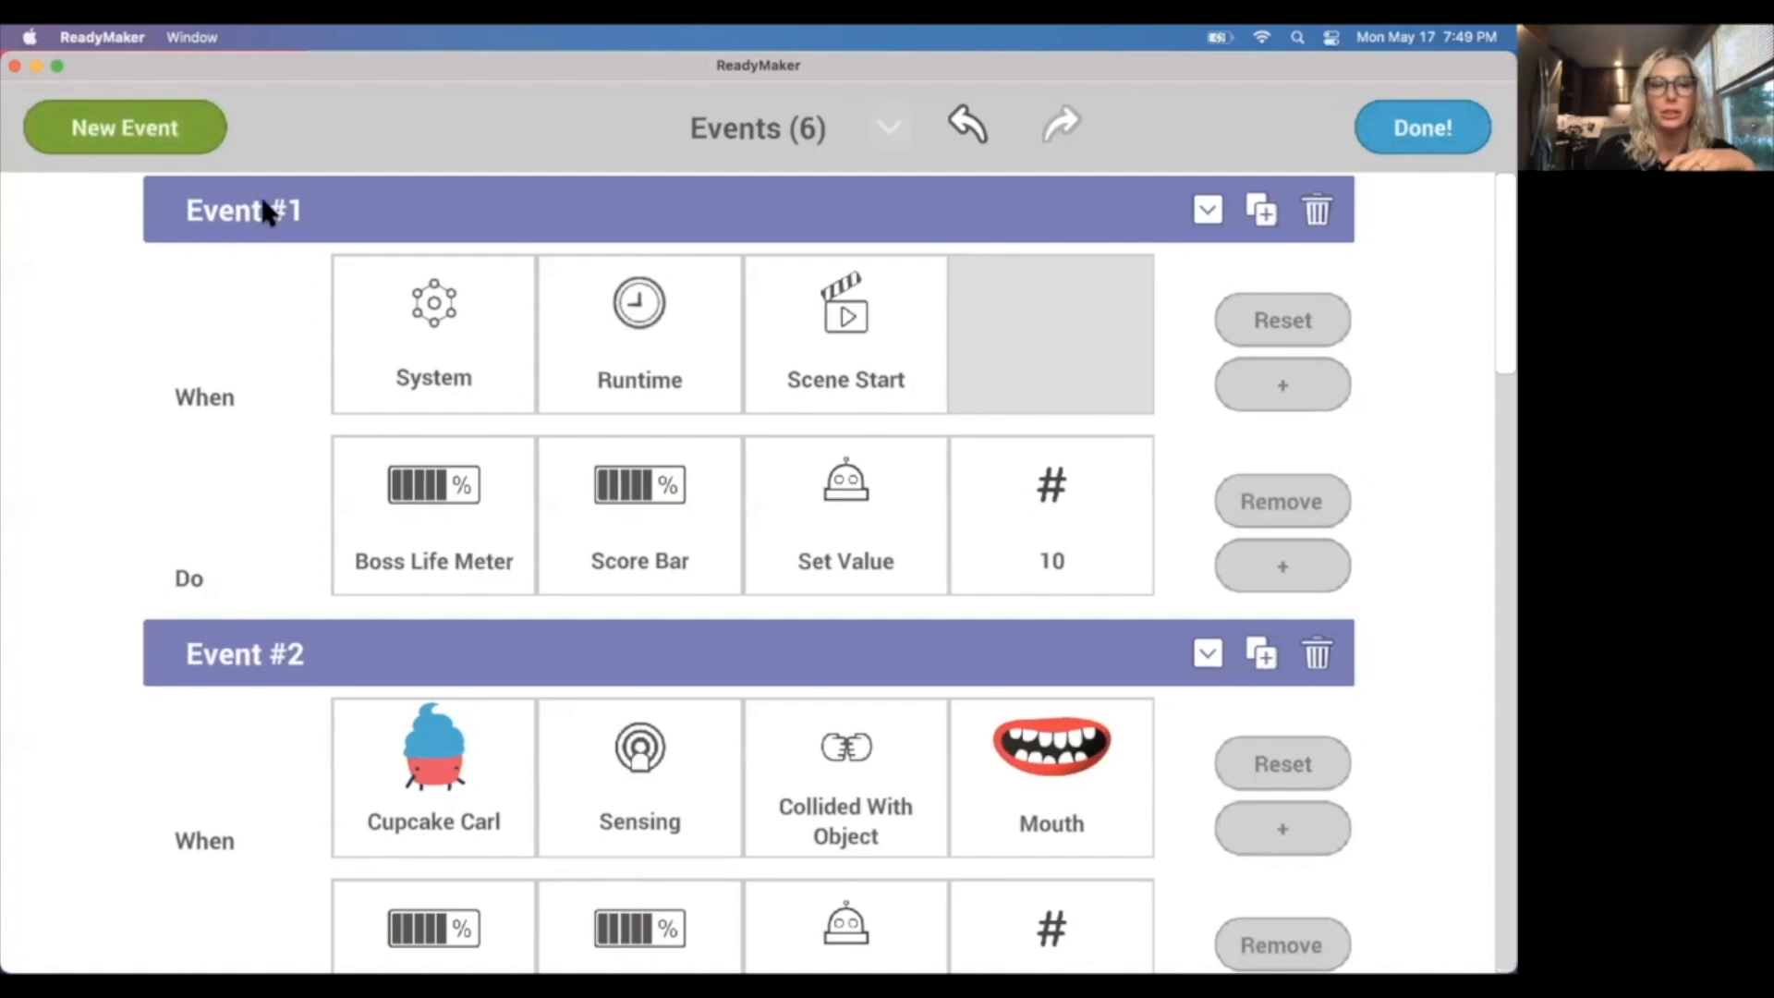
left_click(146, 125)
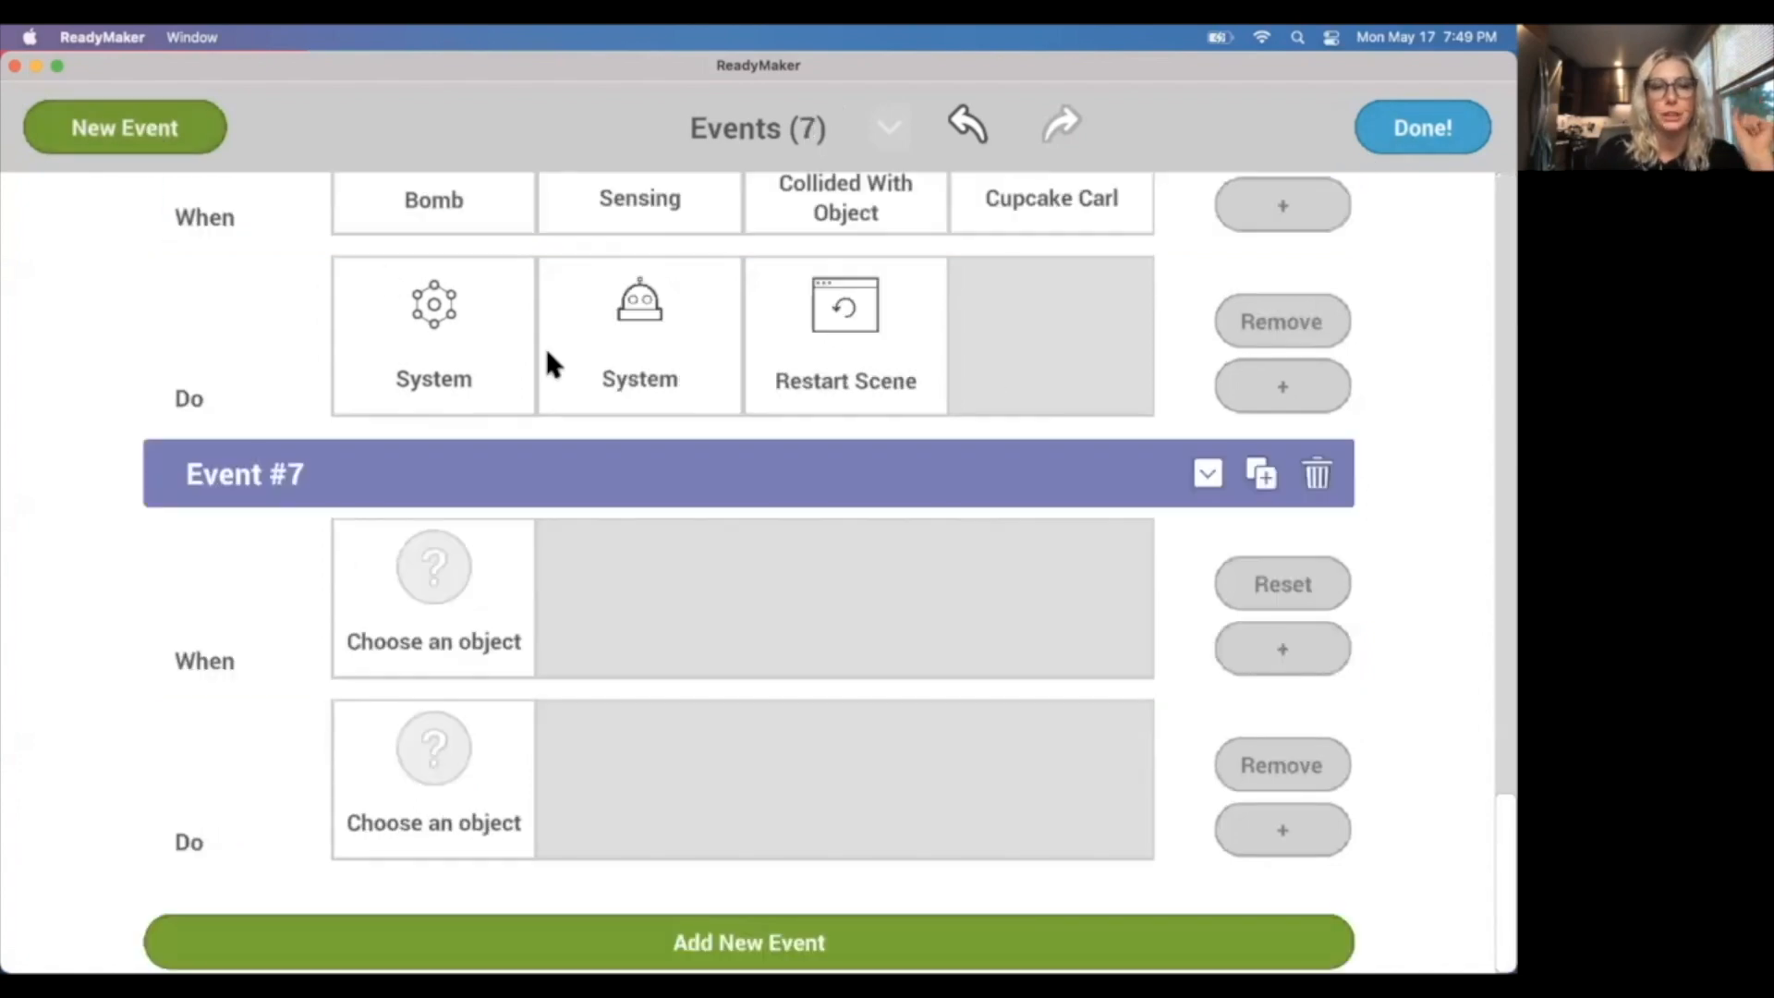
left_click(443, 637)
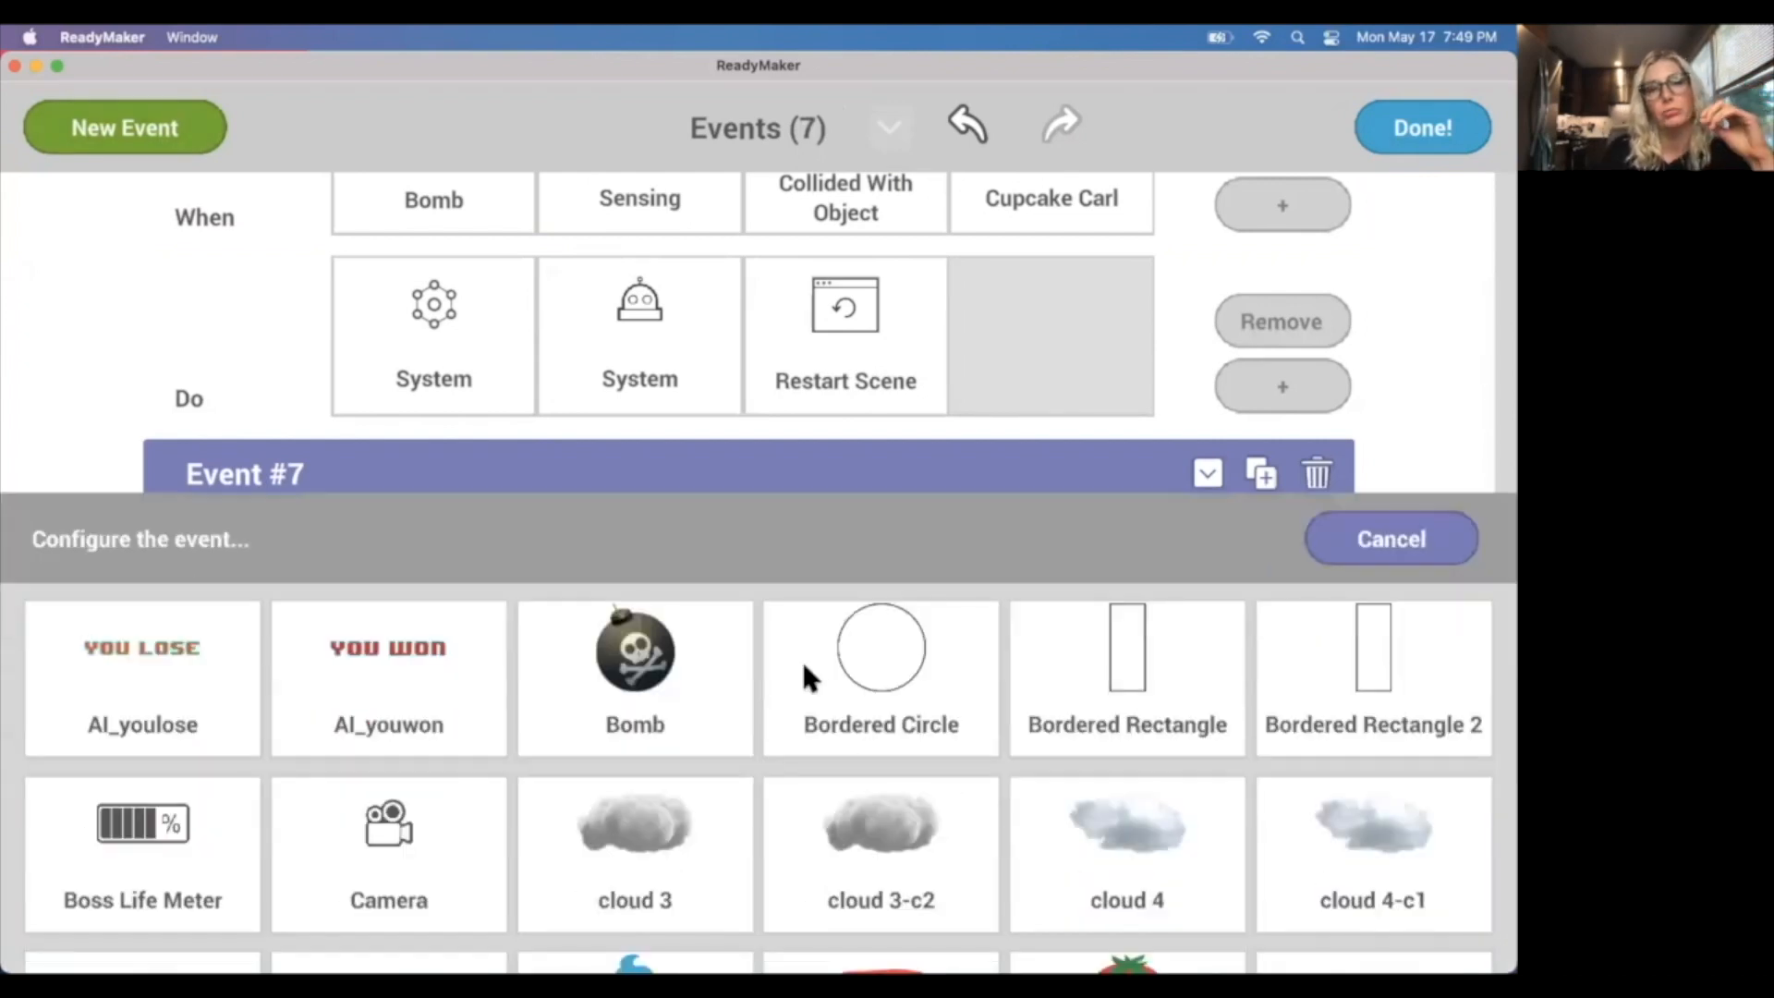
scroll(800, 661, "down", 3)
left_click(674, 863)
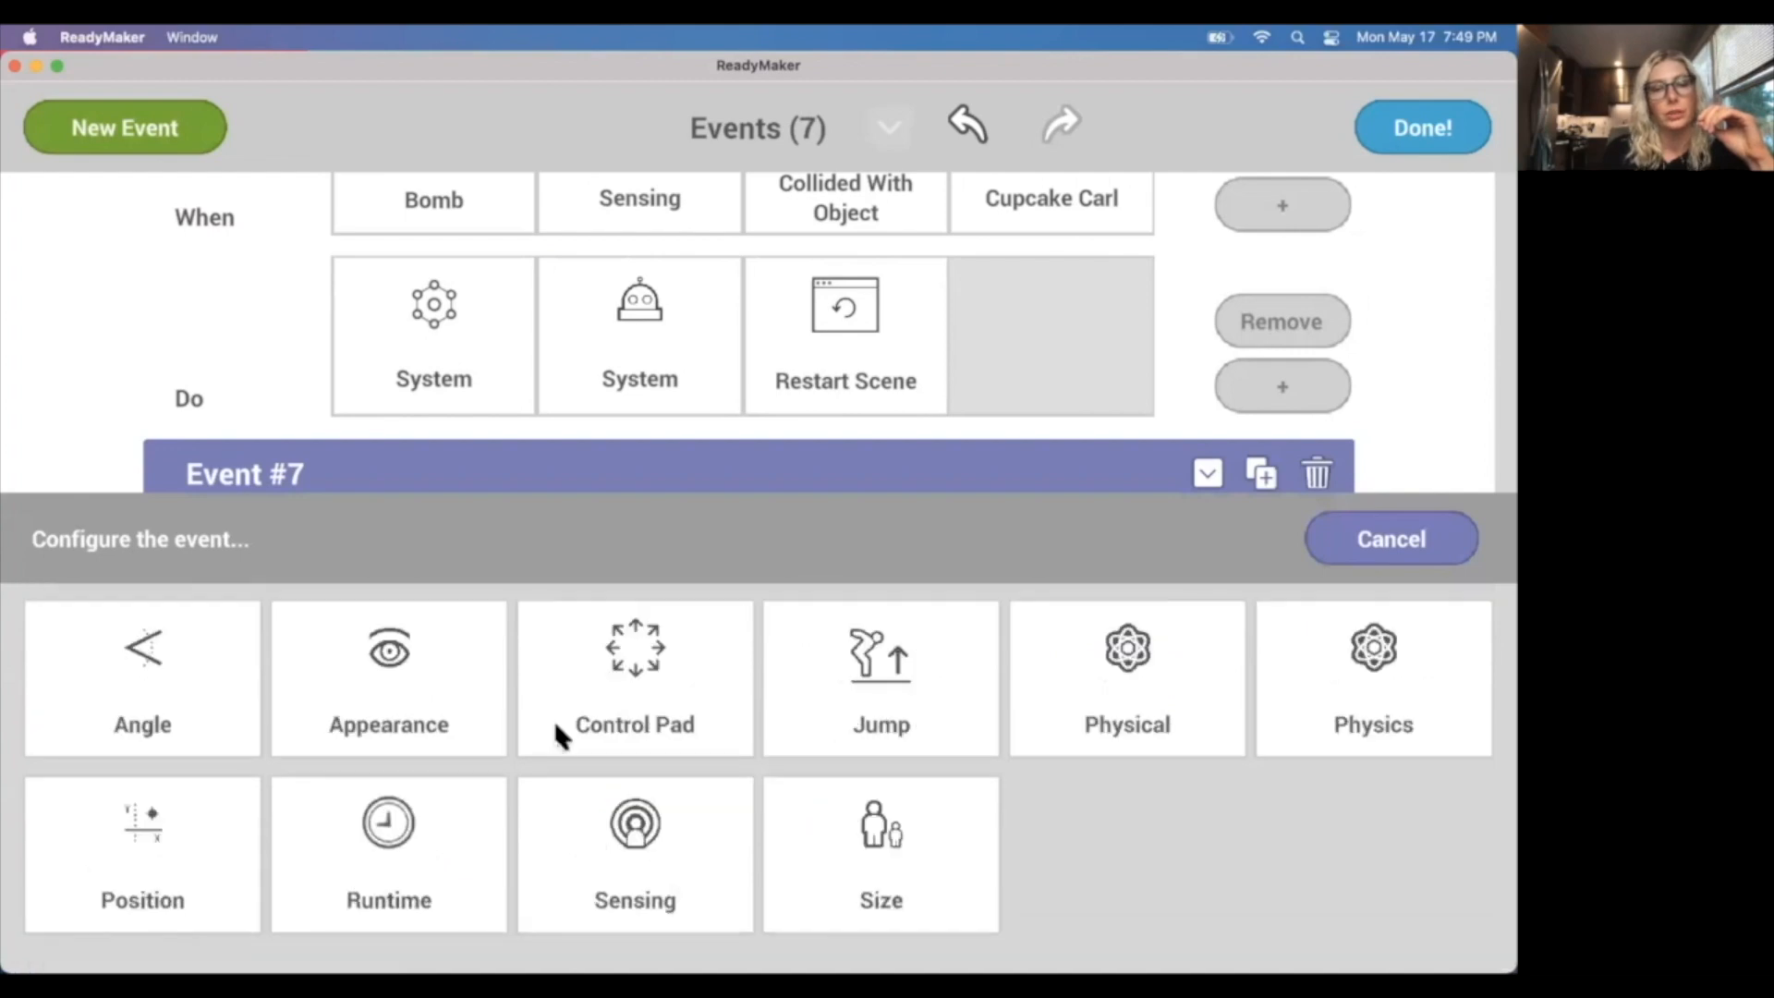
left_click(638, 836)
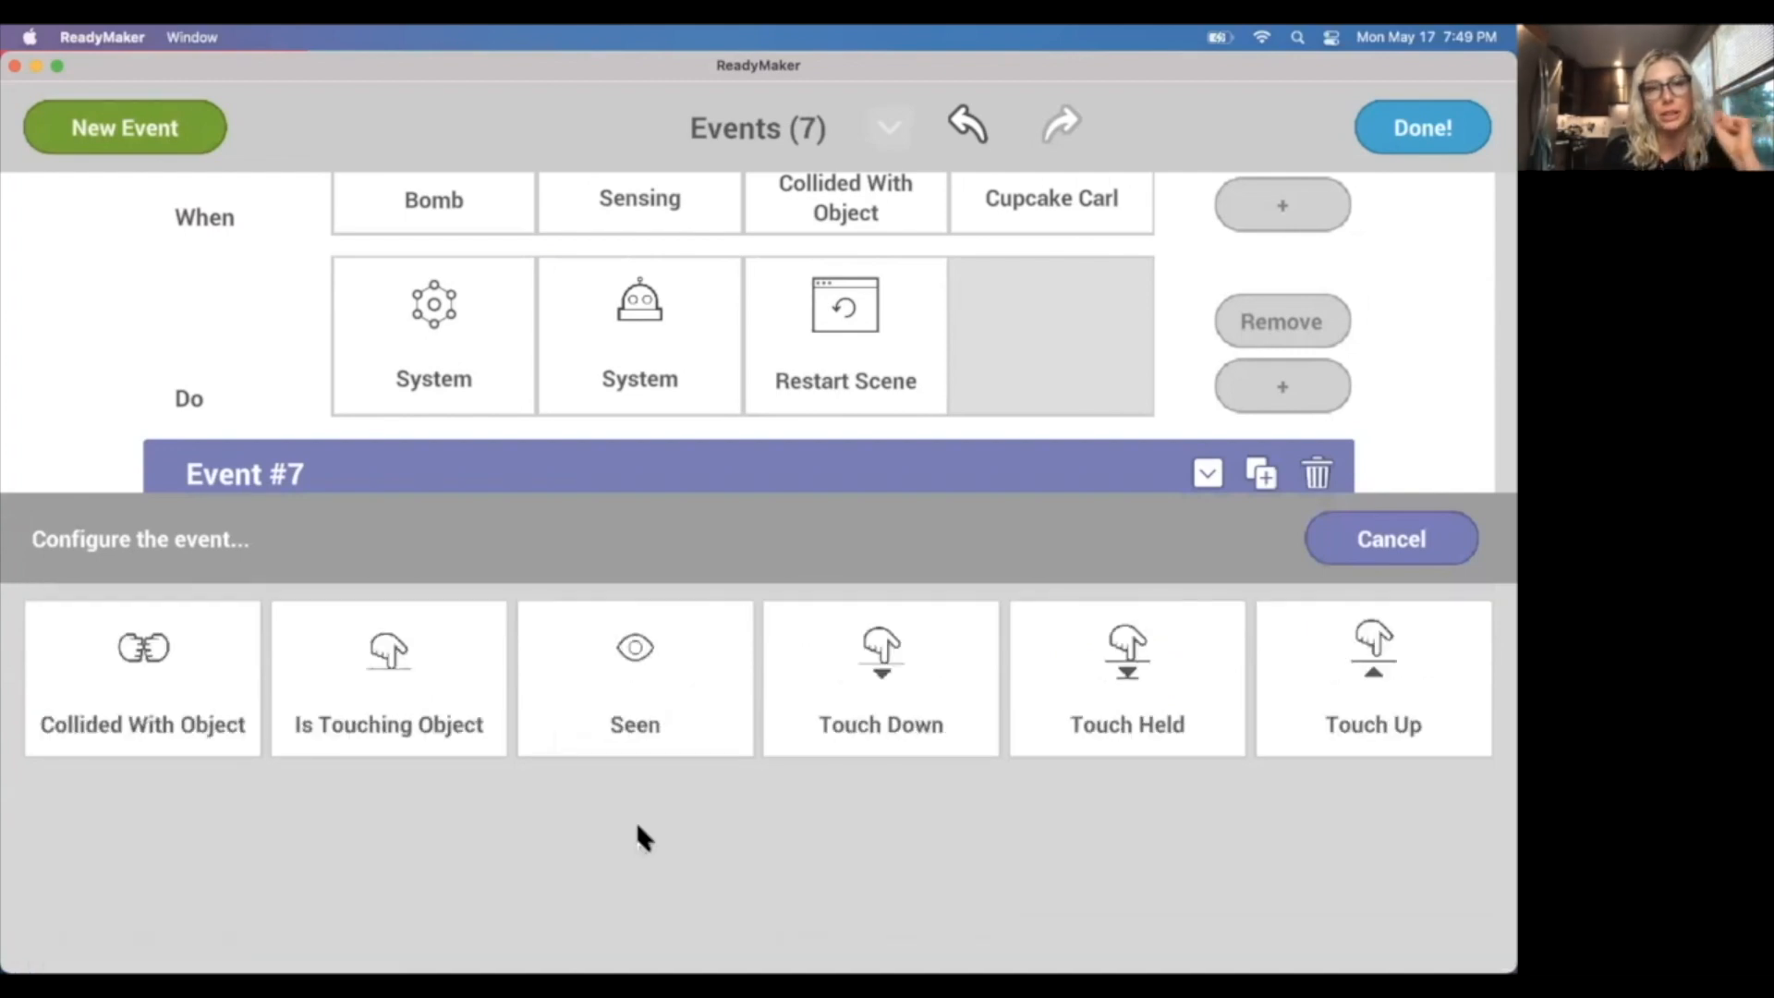
left_click(169, 646)
scroll(546, 739, "down", 3)
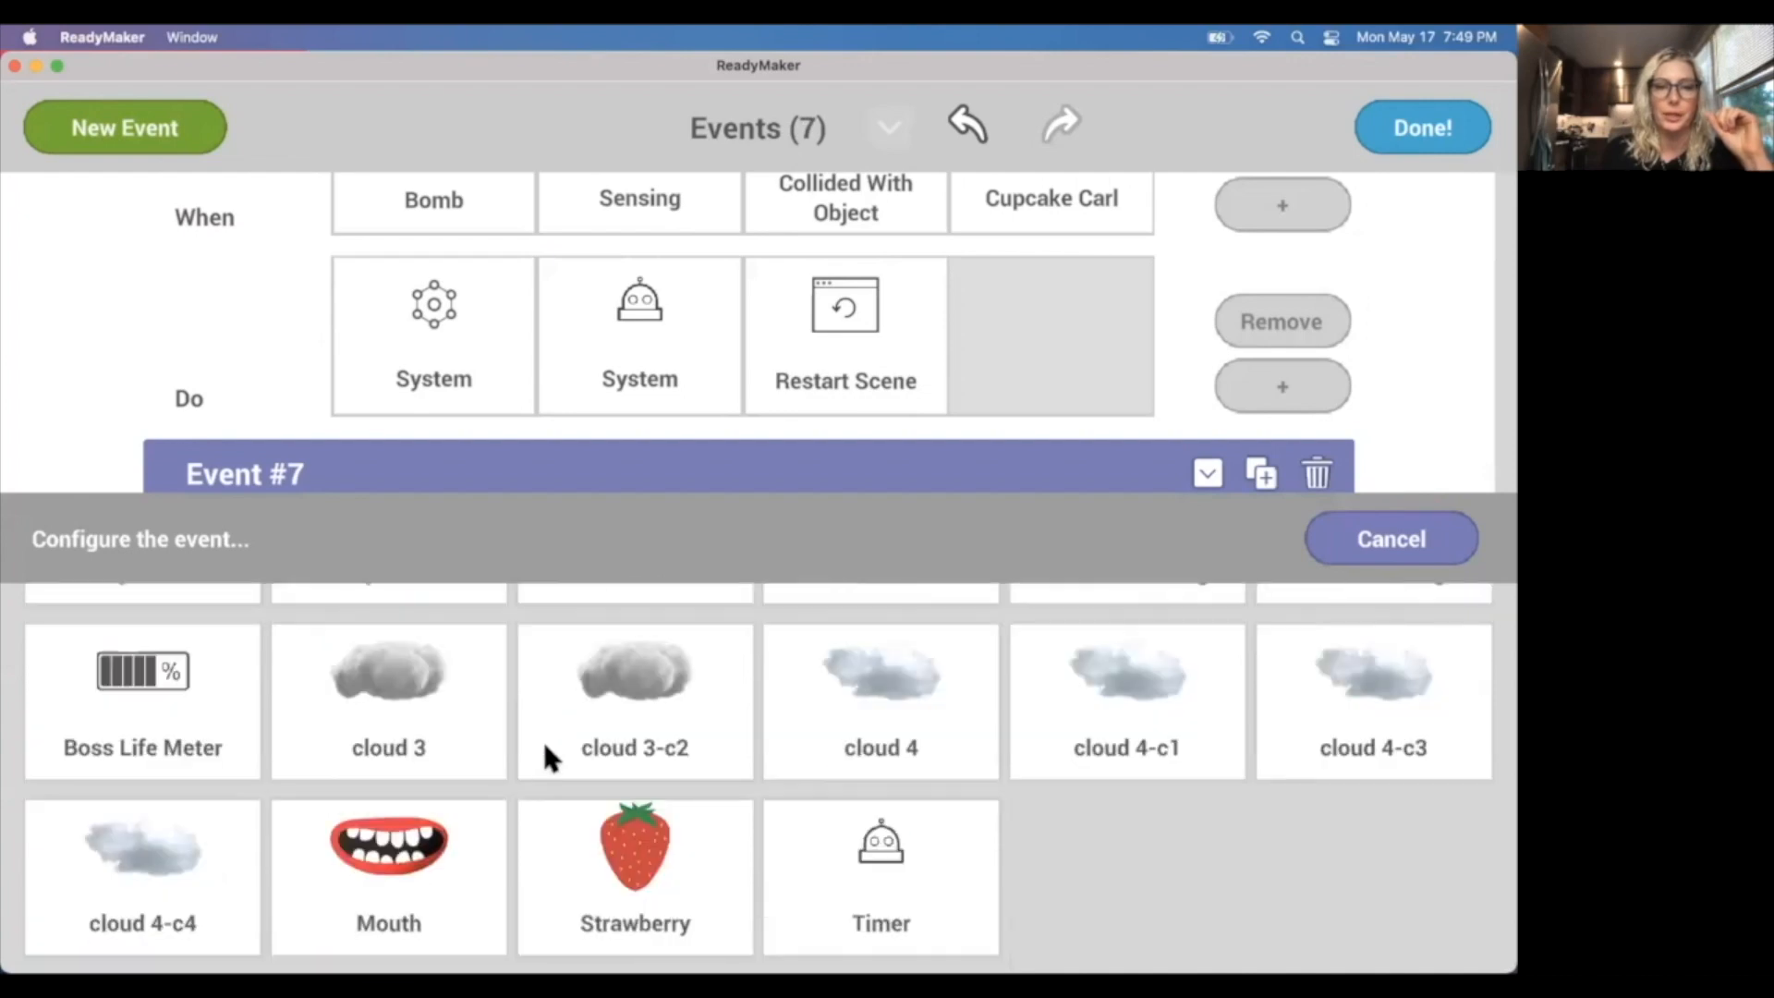
left_click(678, 870)
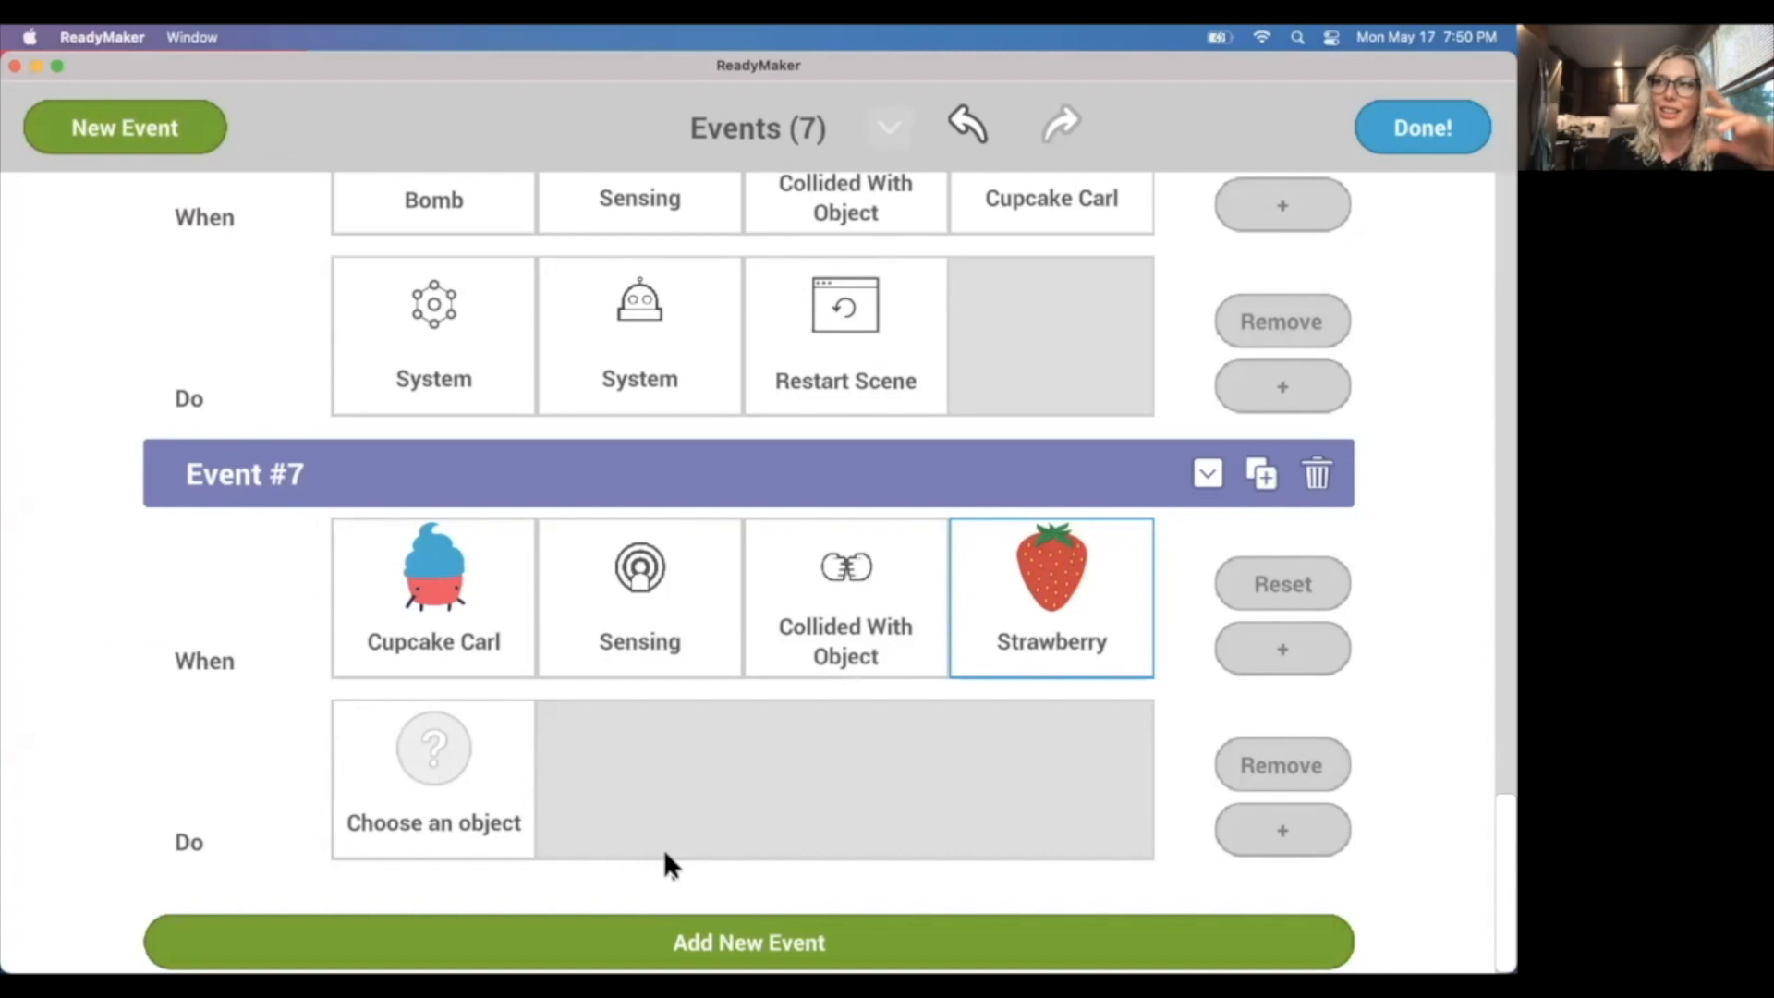
Give Event #7 an action that sets the Strawberry's Explosion Effects active to Yes.
left_click(372, 793)
scroll(799, 785, "down", 3)
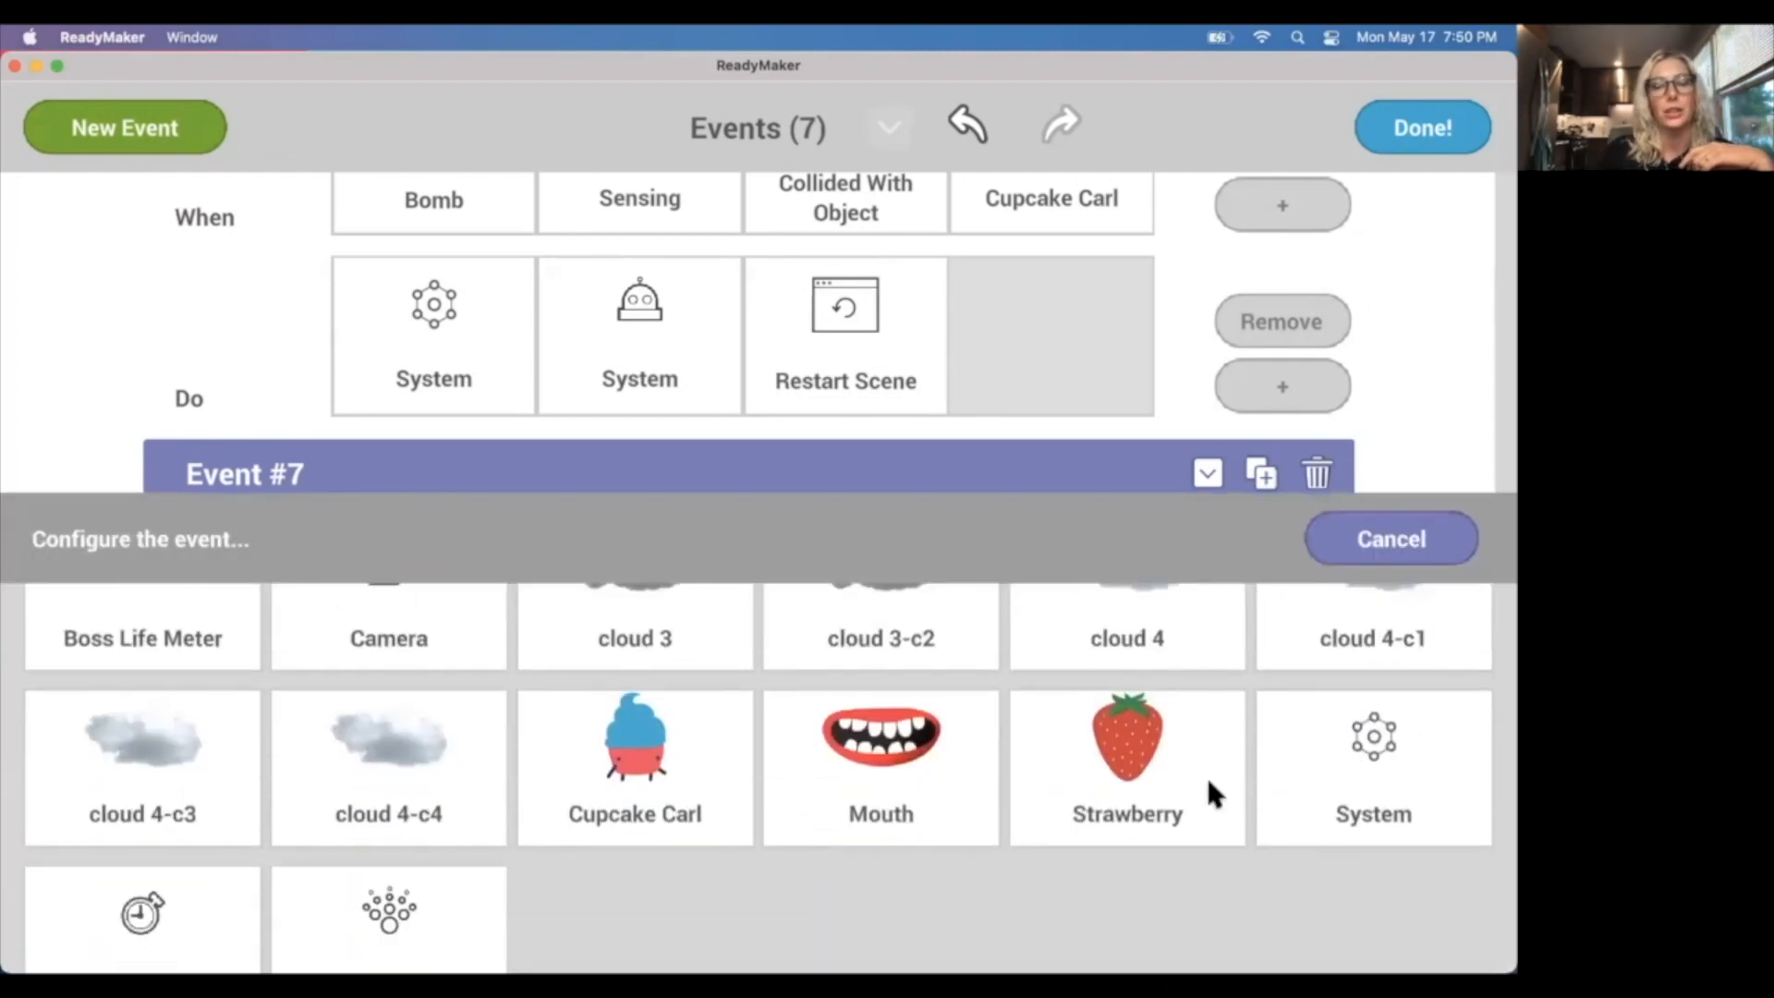
left_click(1125, 785)
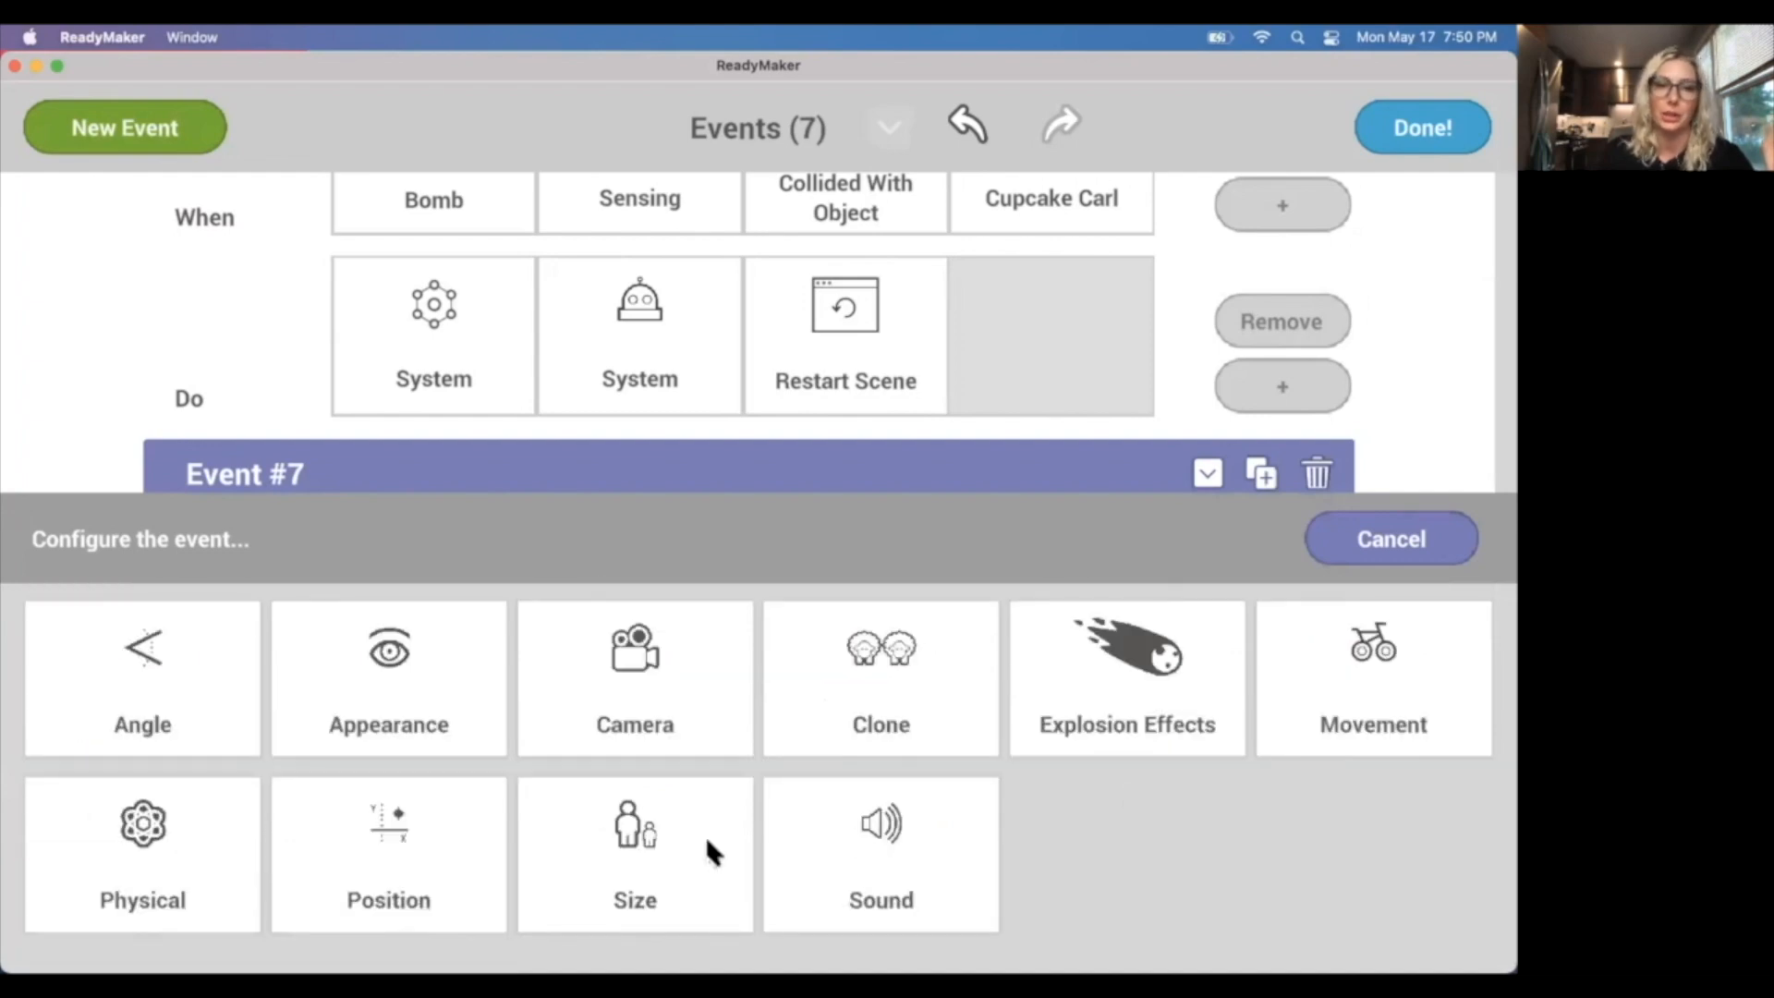
left_click(1154, 679)
left_click(615, 689)
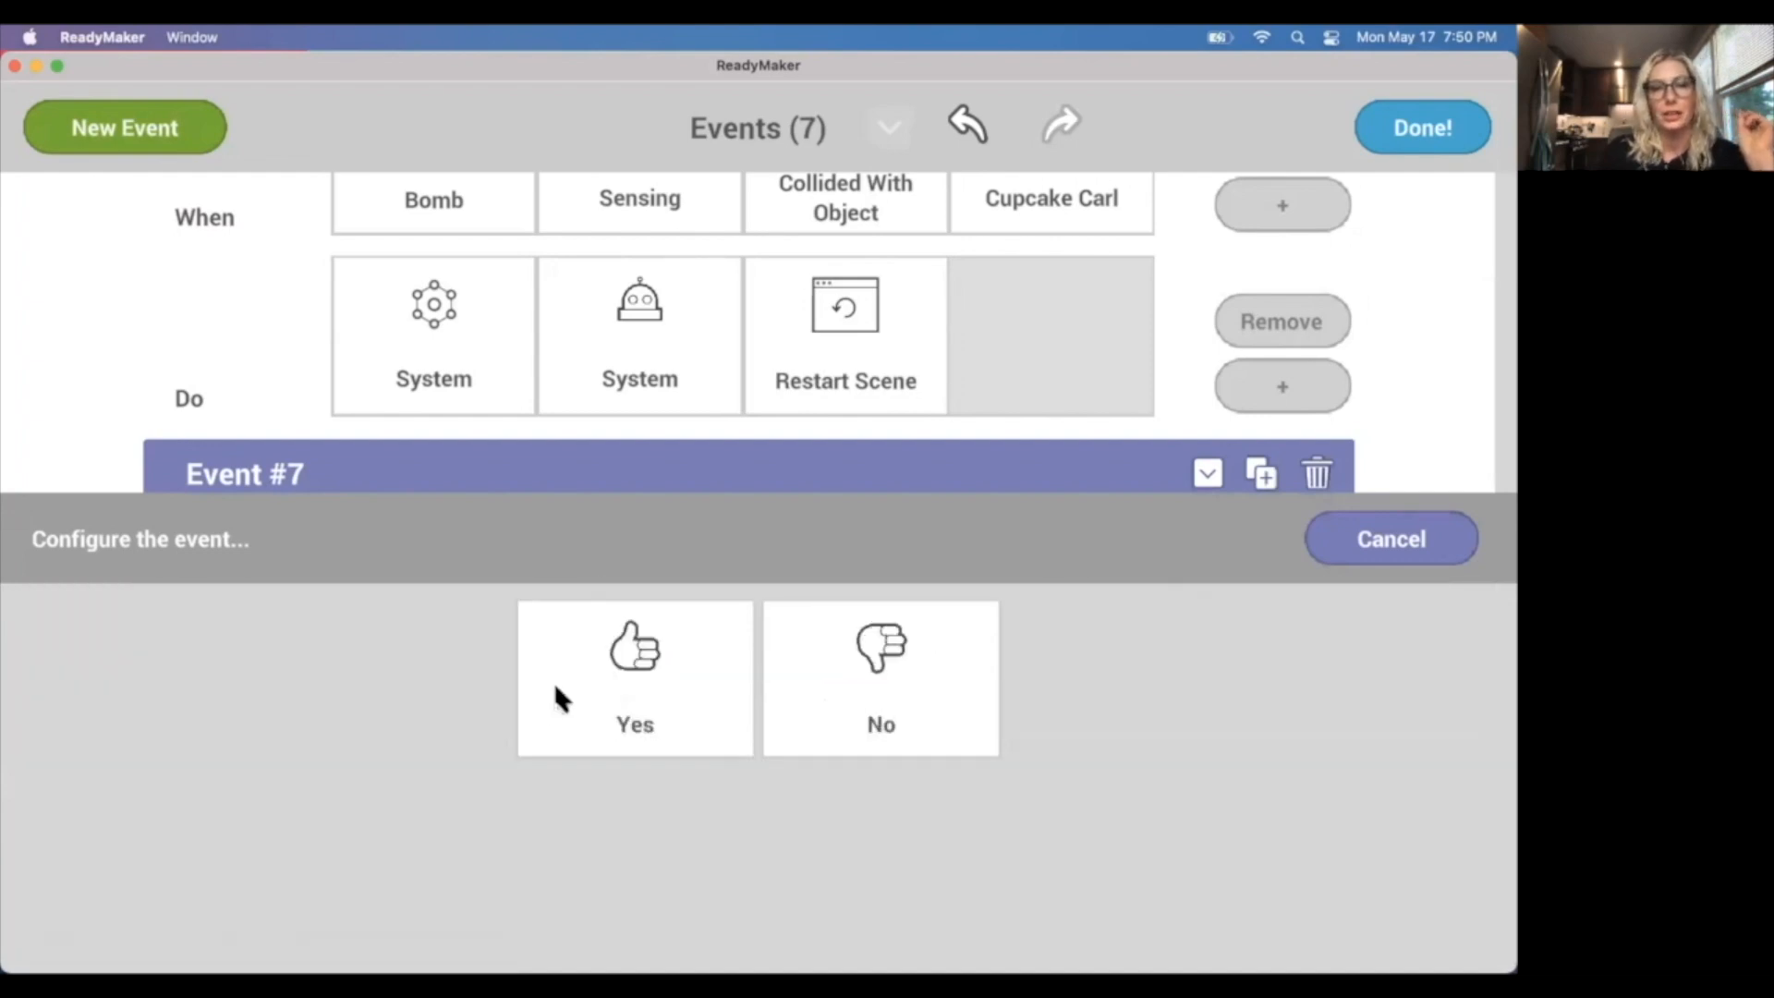
left_click(613, 682)
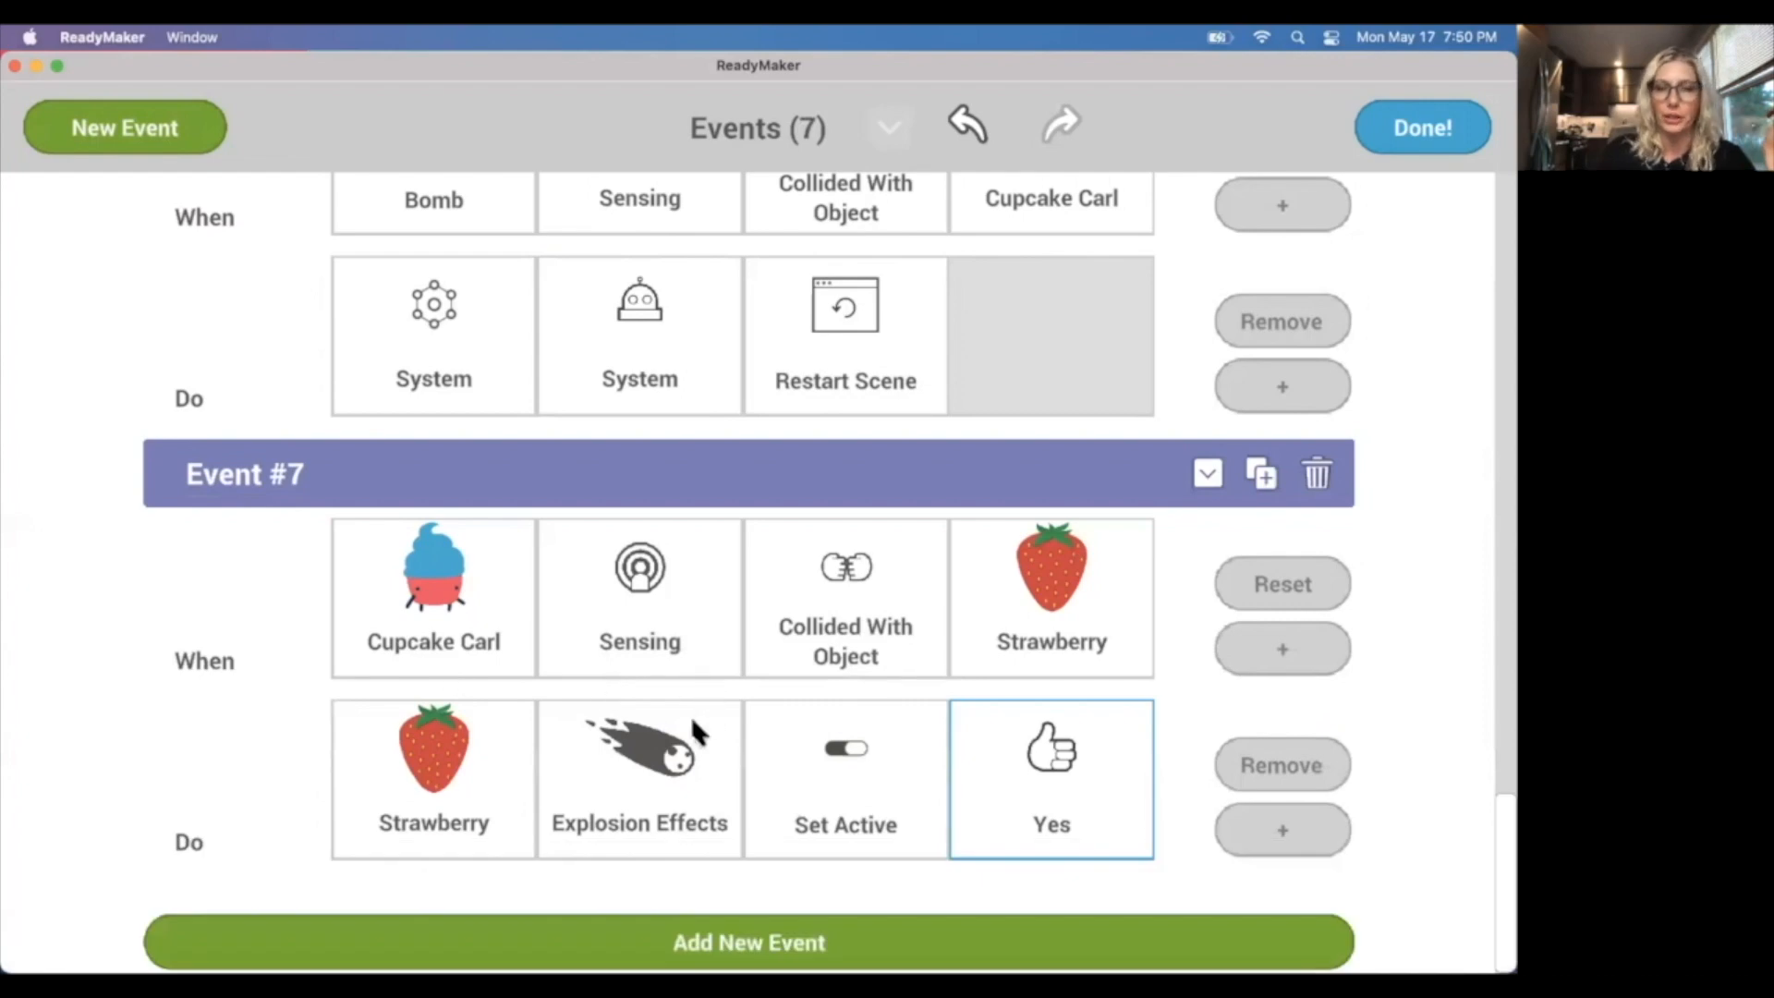
Add a second action to Event #7 that sets the Al_youwon graphic's Set Hidden appearance to No.
left_click(1282, 830)
scroll(842, 822, "down", 2)
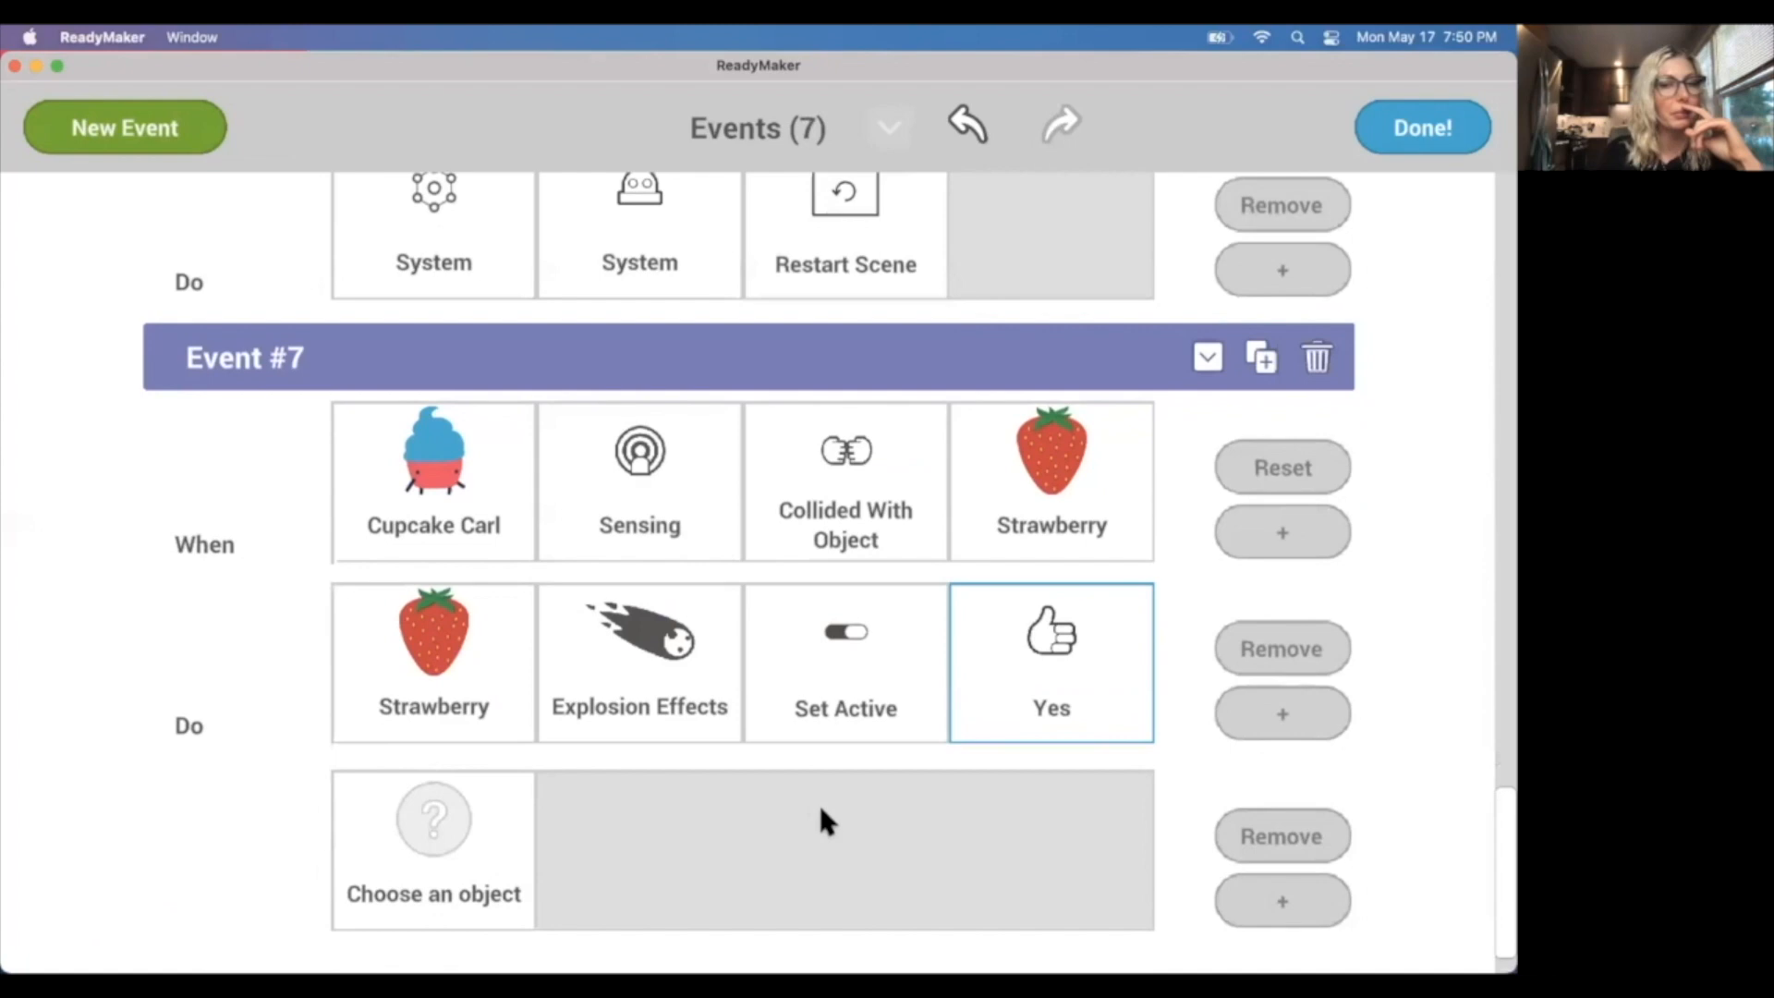
scroll(825, 817, "down", 2)
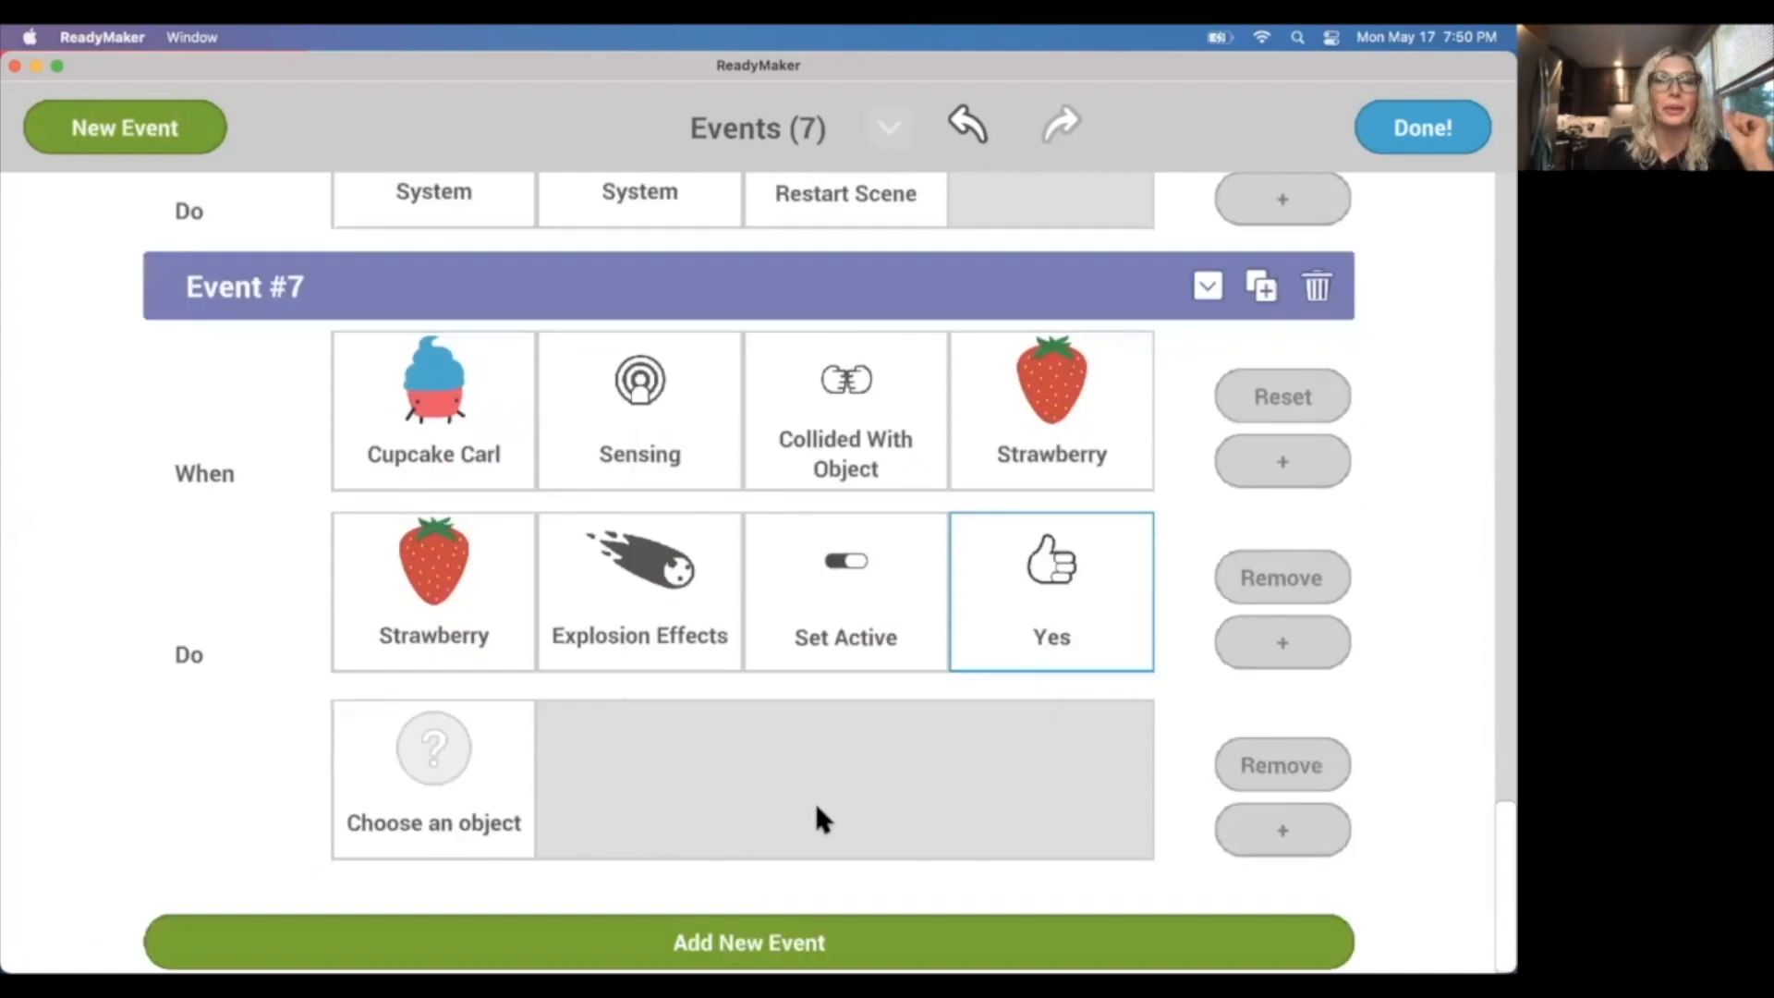
left_click(501, 793)
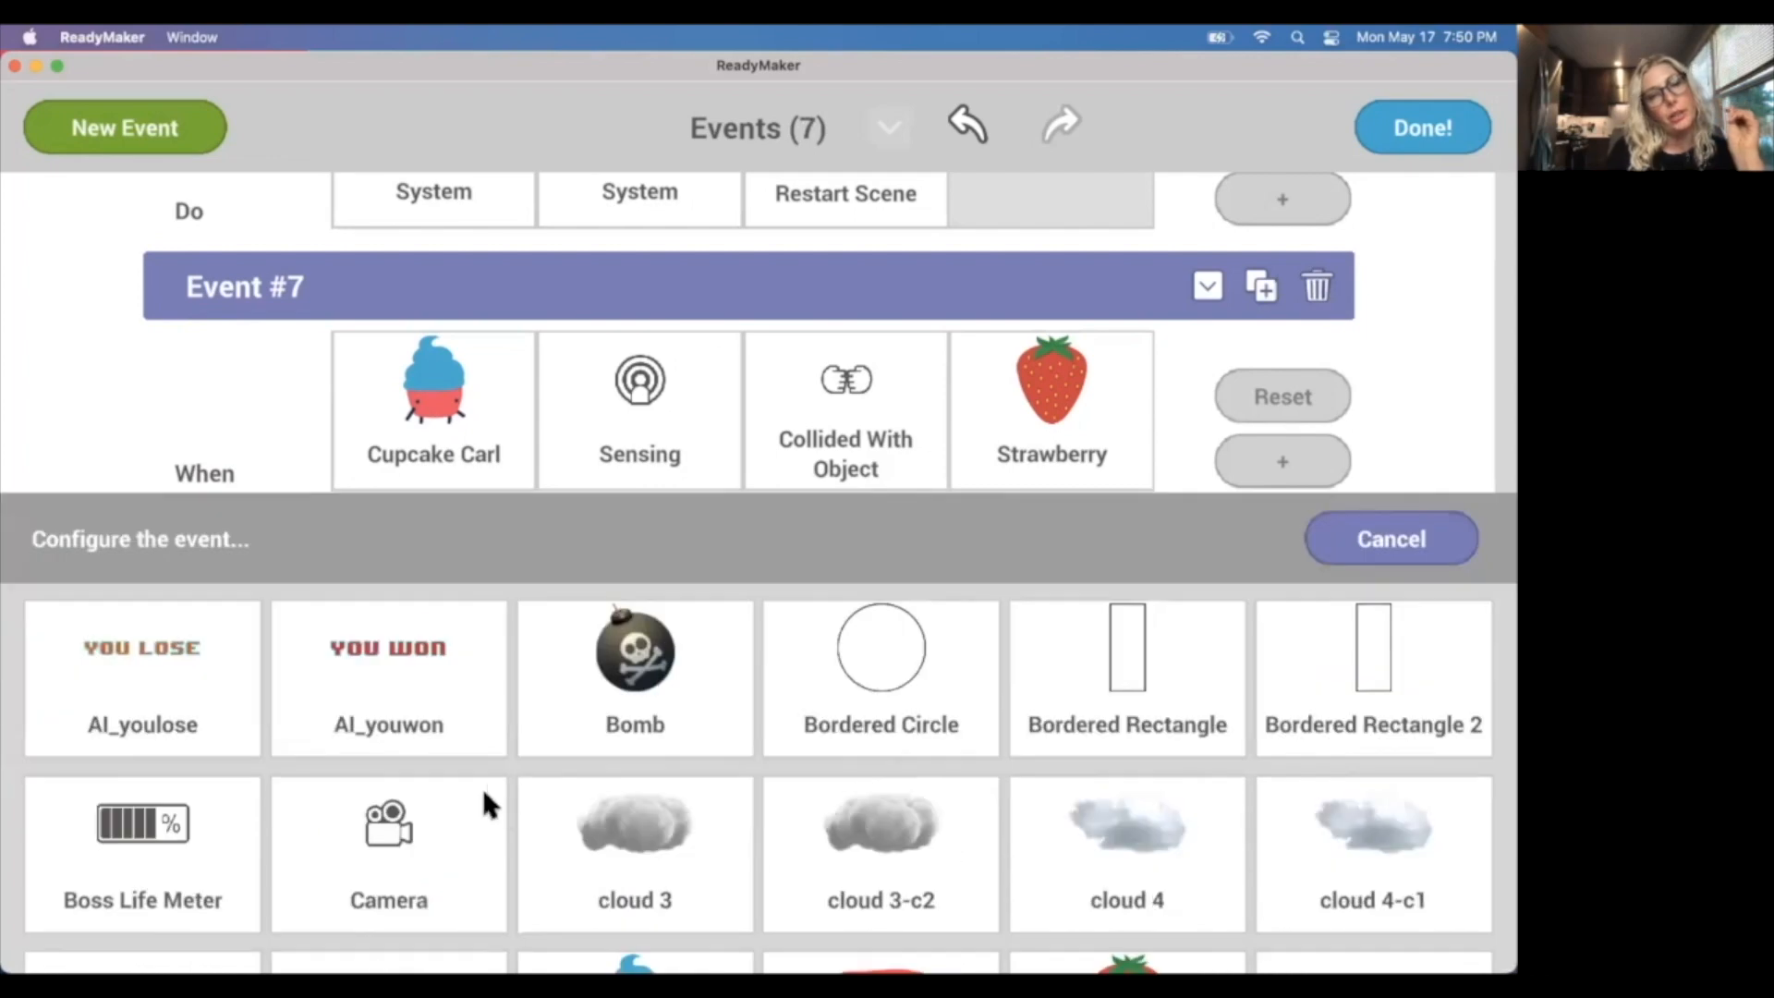
left_click(445, 683)
left_click(395, 718)
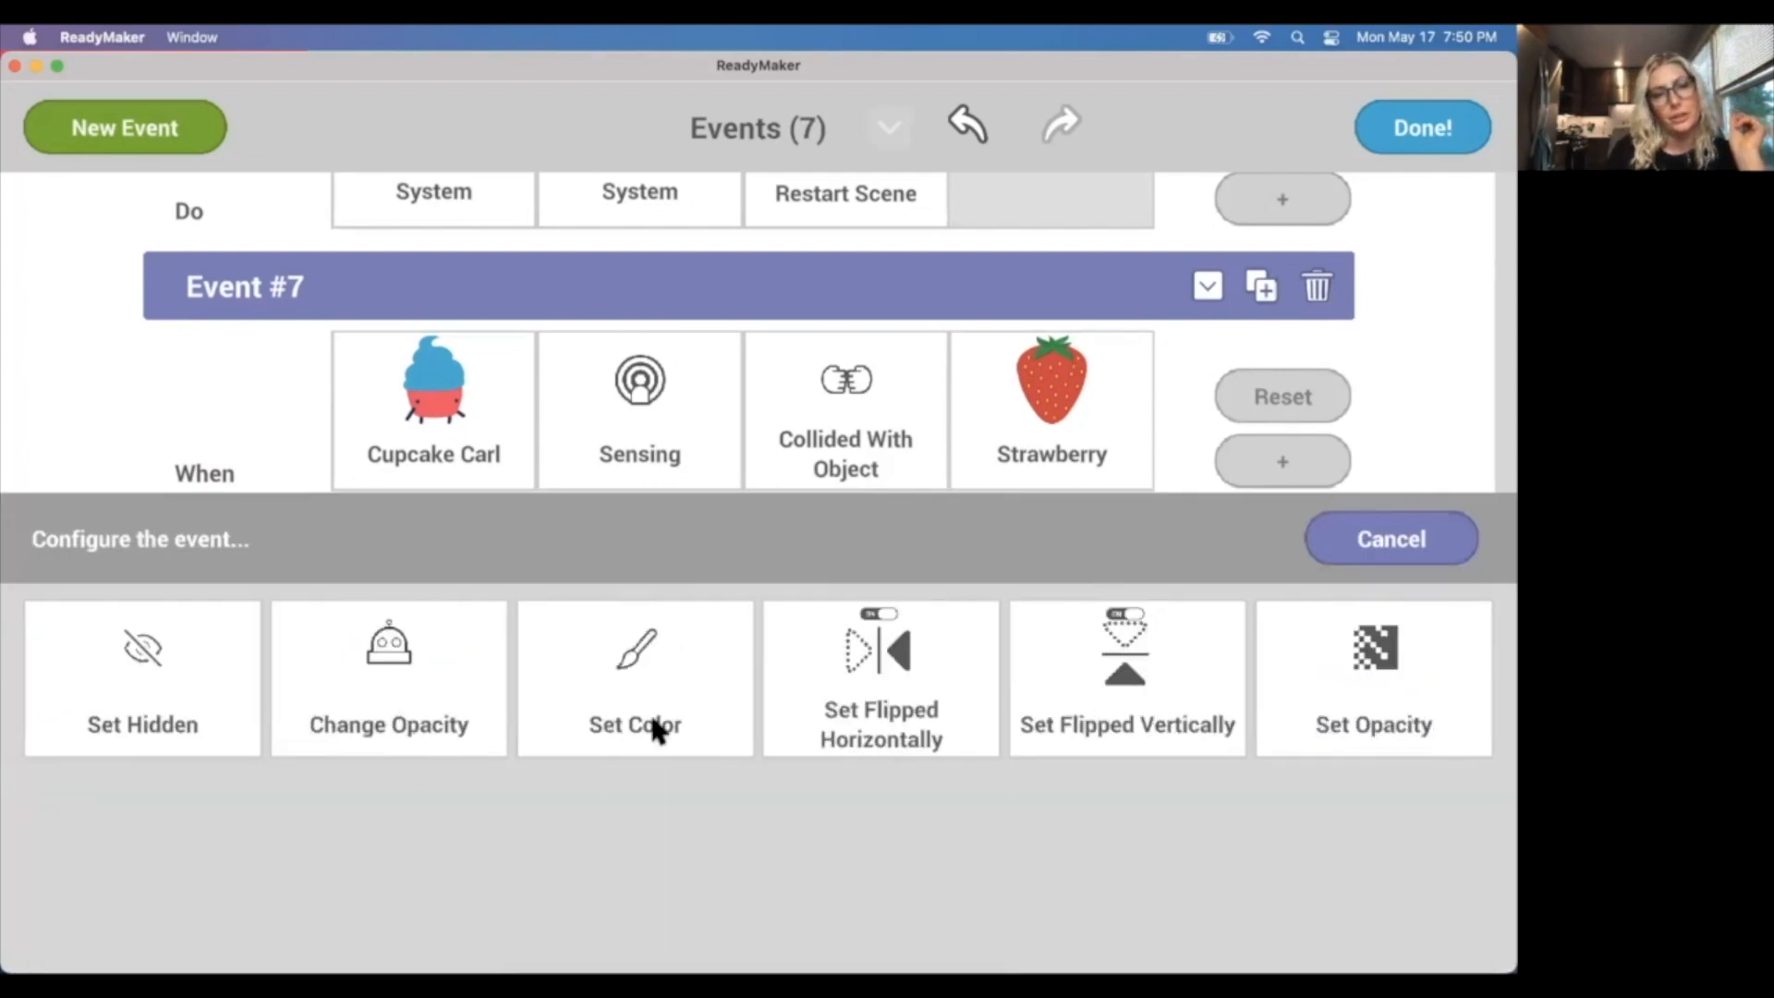
left_click(120, 662)
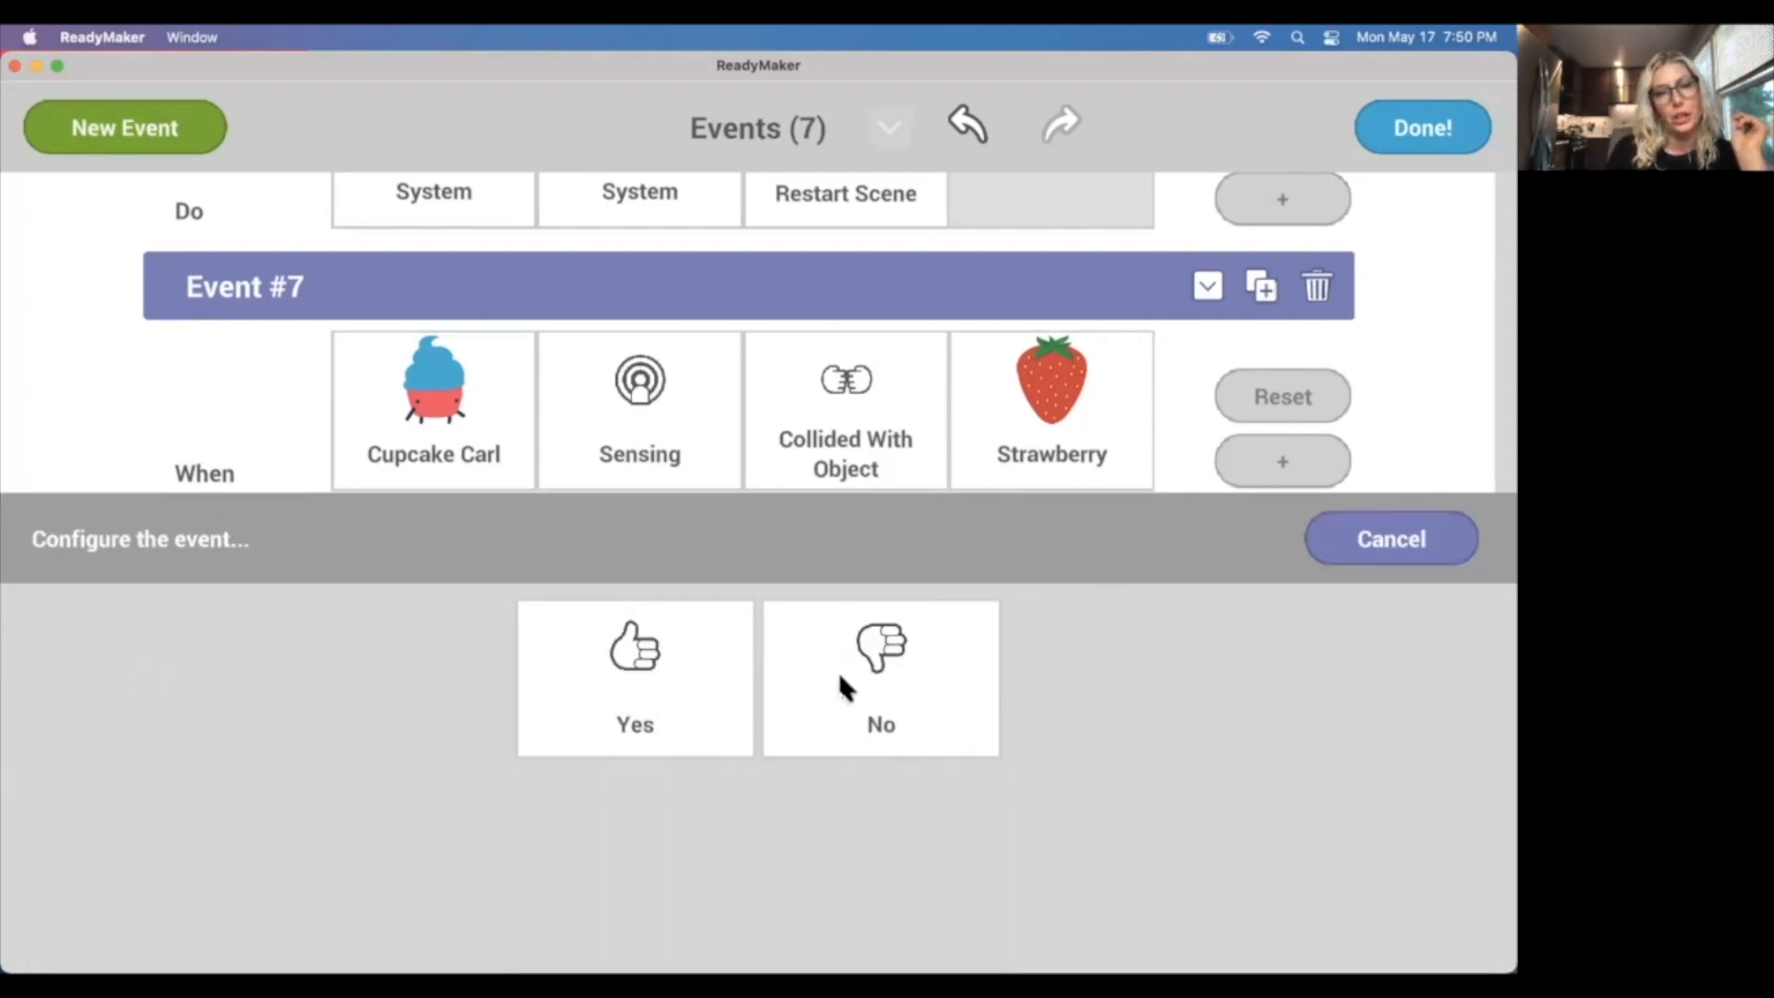
left_click(837, 669)
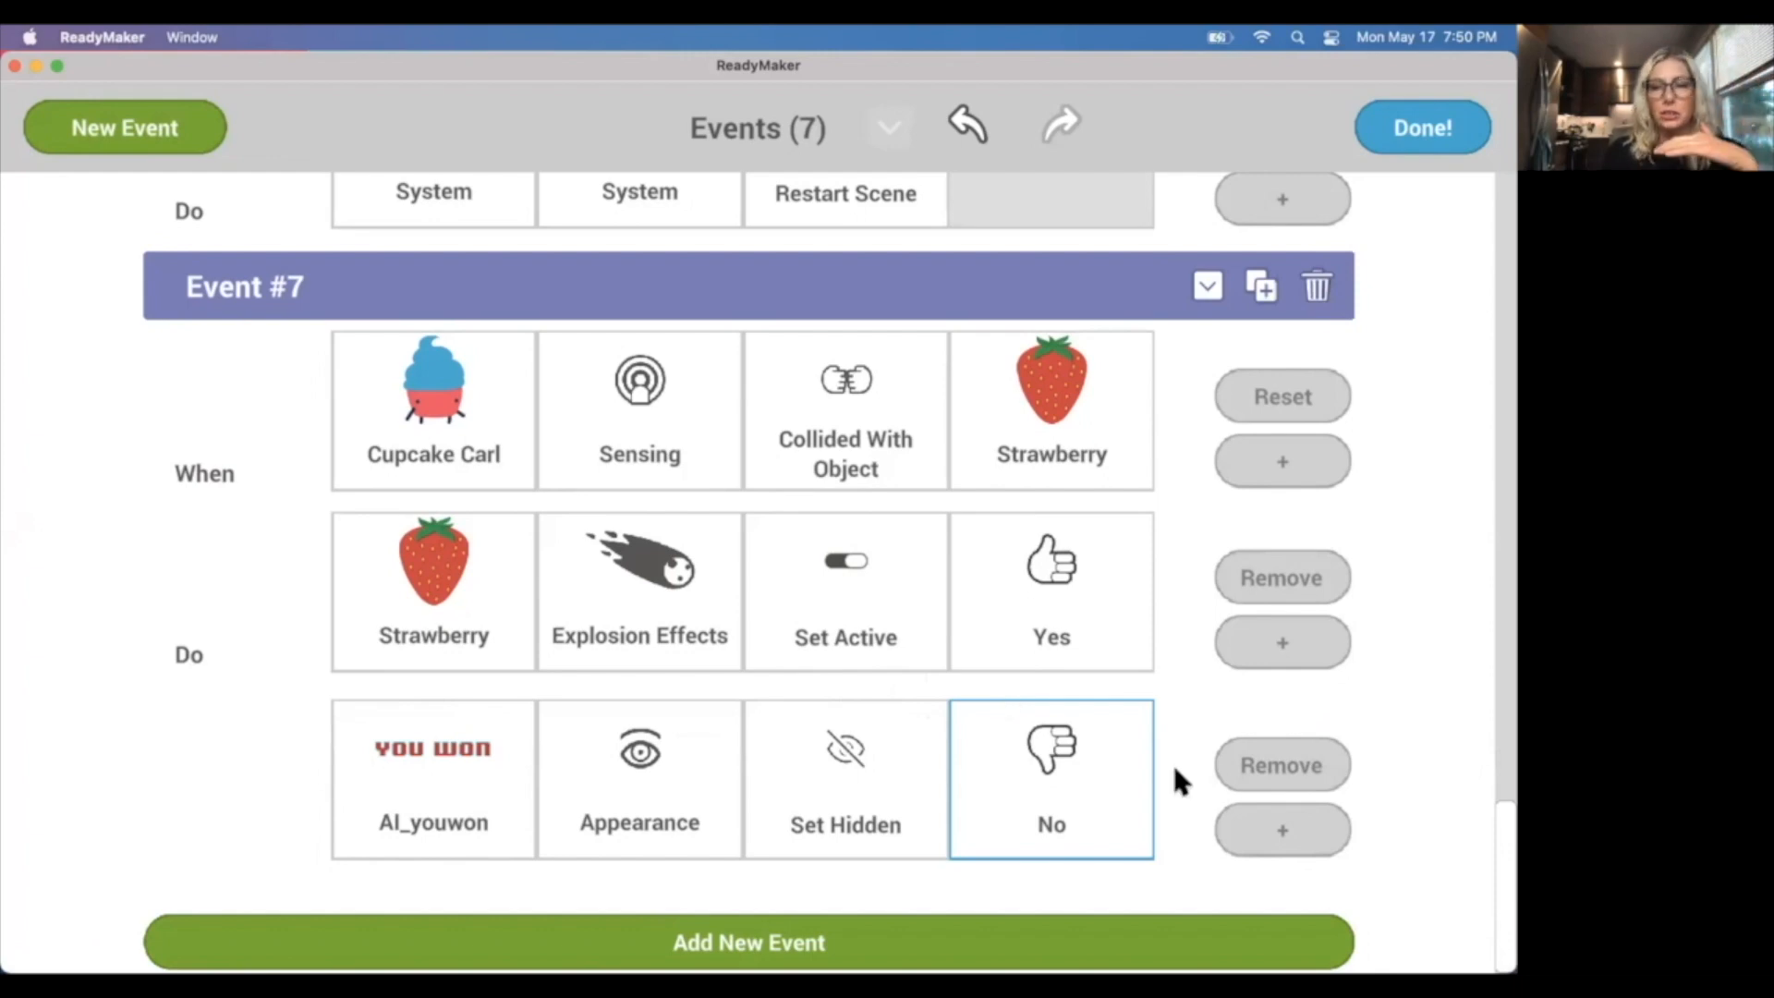
Add a third action to Event #7 that sets the Strawberry's appearance opacity to 0%.
left_click(1300, 818)
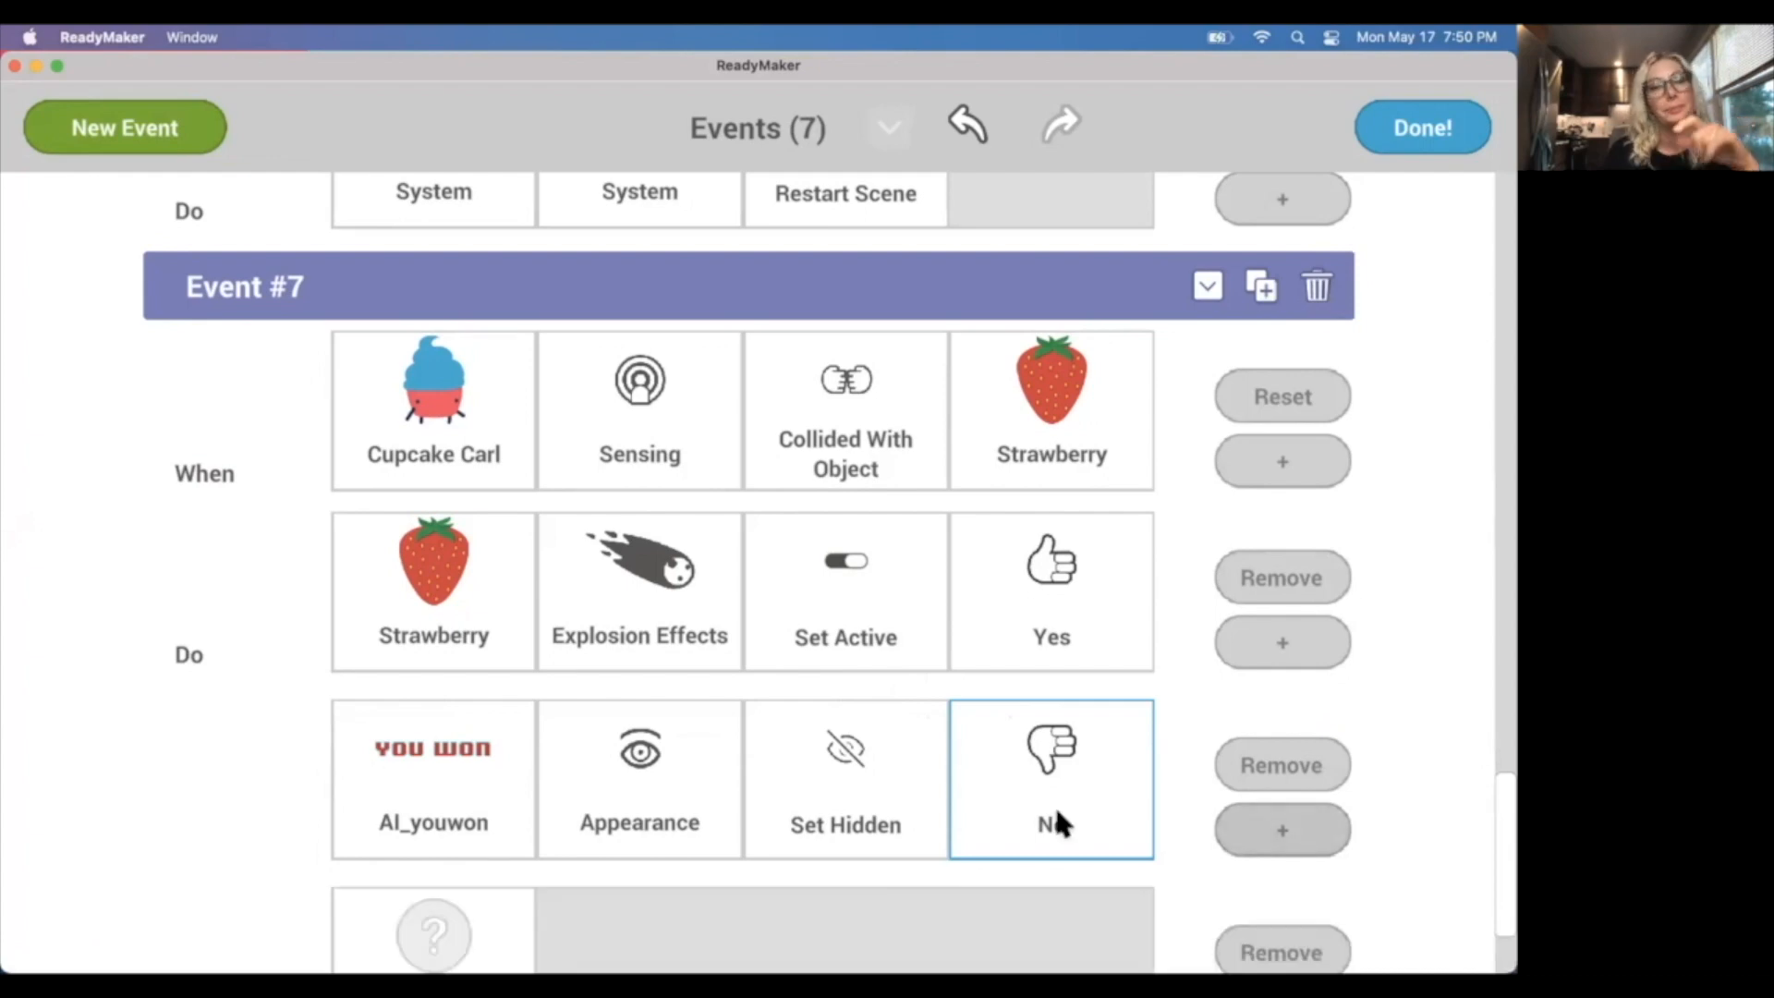
scroll(792, 779, "down", 2)
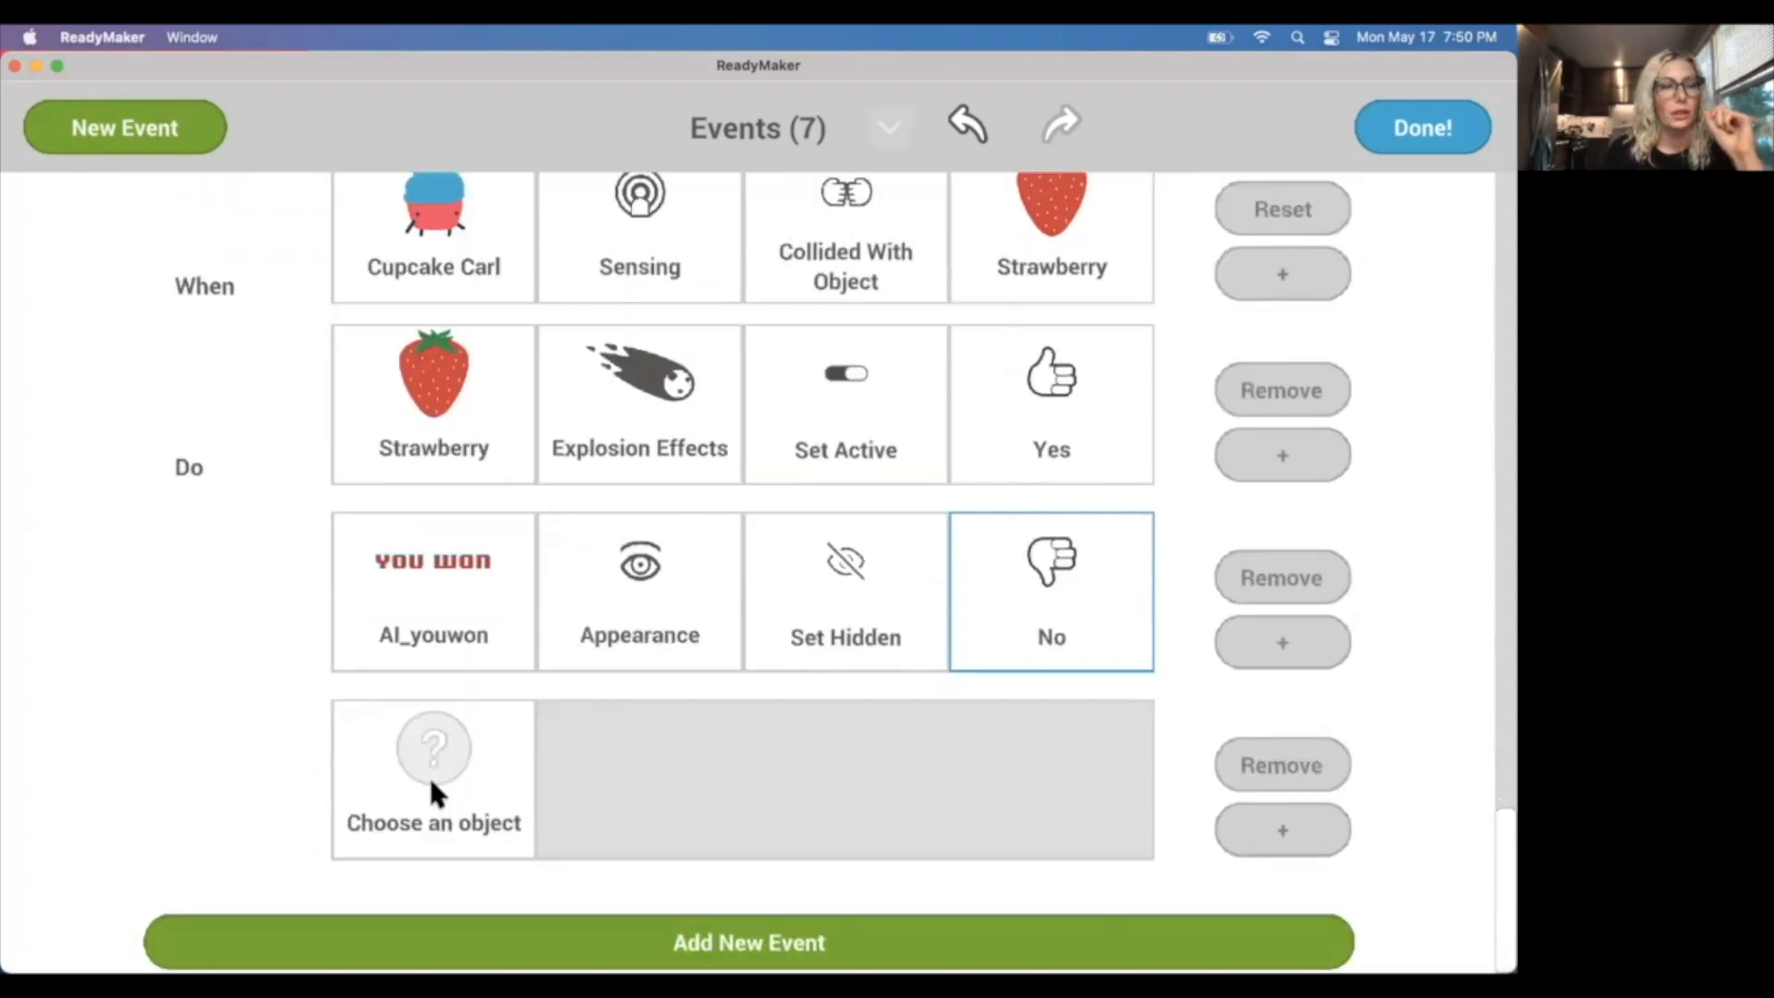
left_click(434, 792)
scroll(831, 767, "down", 4)
left_click(1137, 776)
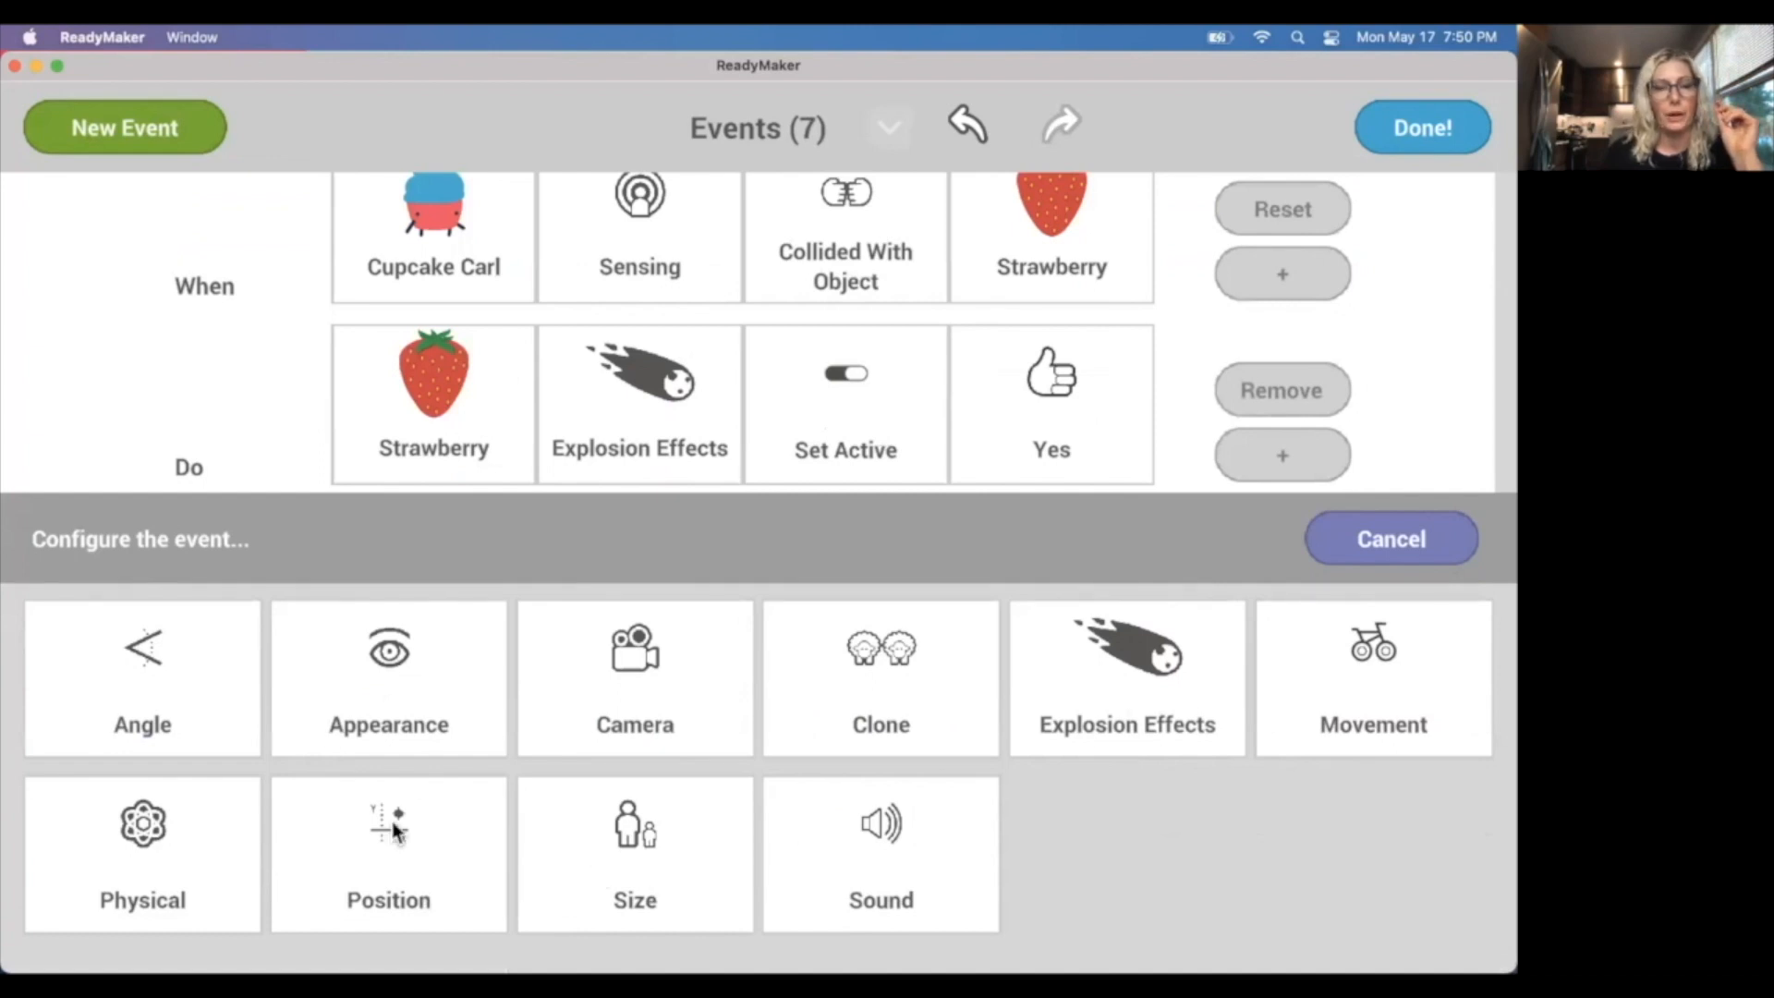
left_click(422, 688)
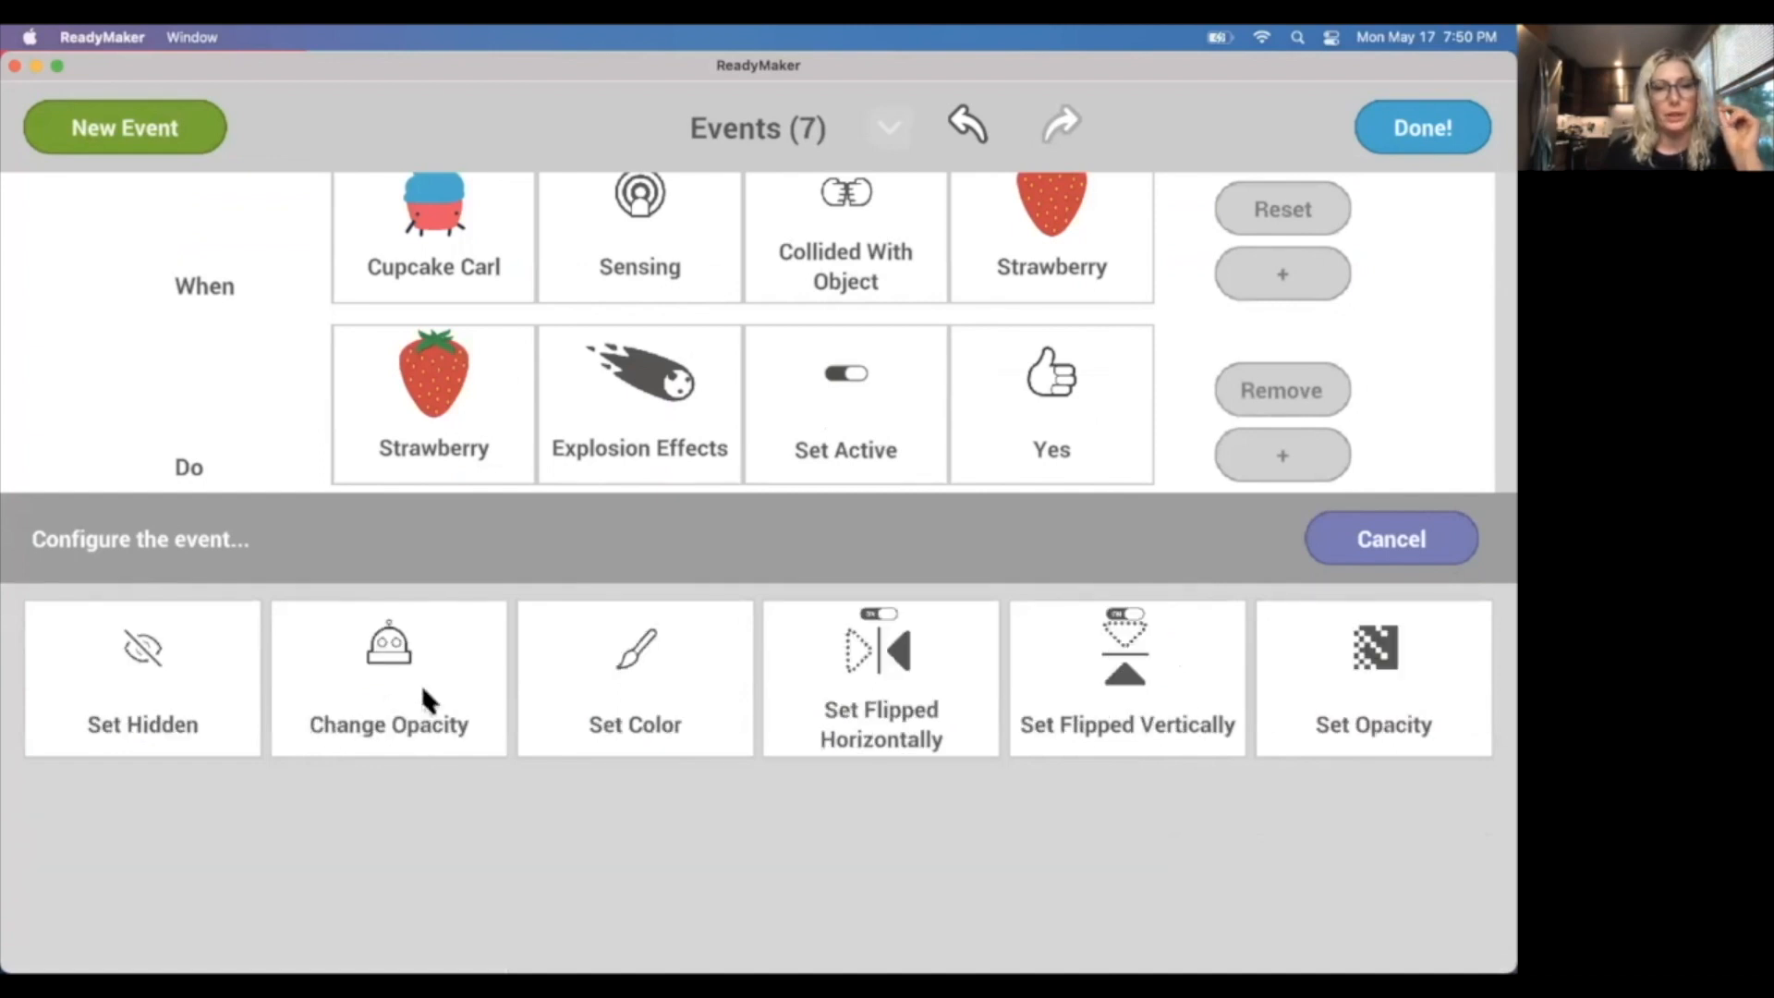
left_click(1408, 688)
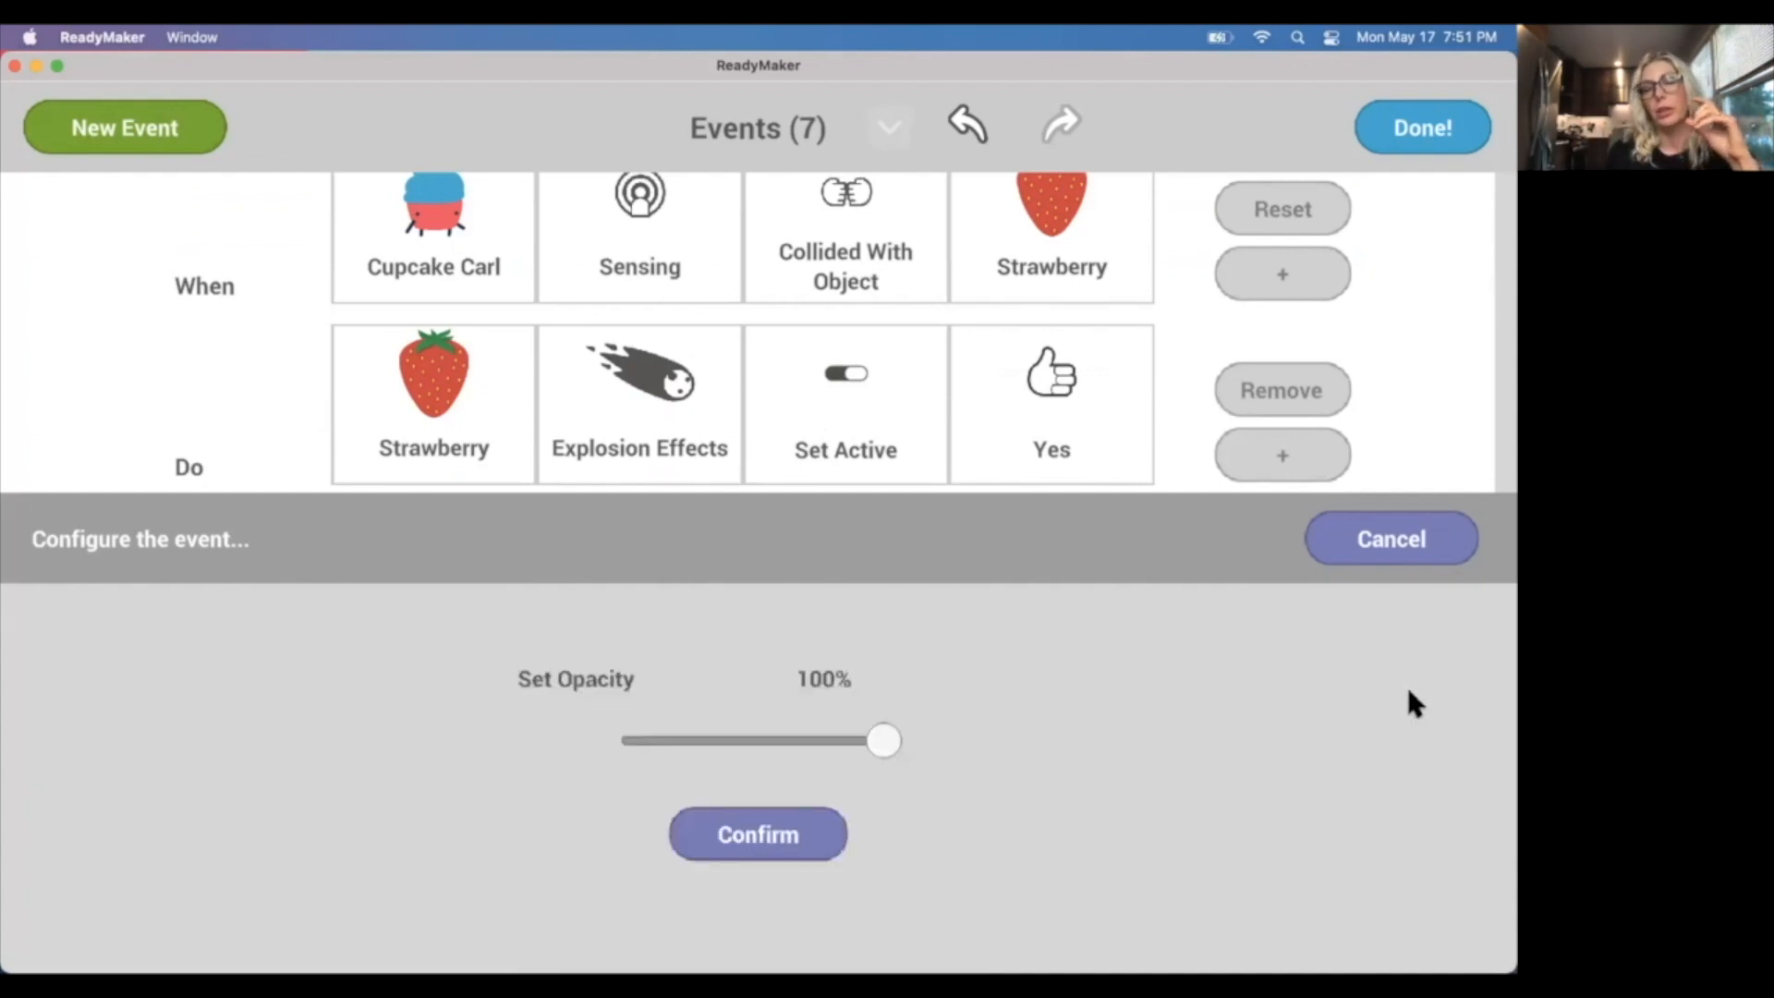
left_click_drag(882, 740, 591, 748)
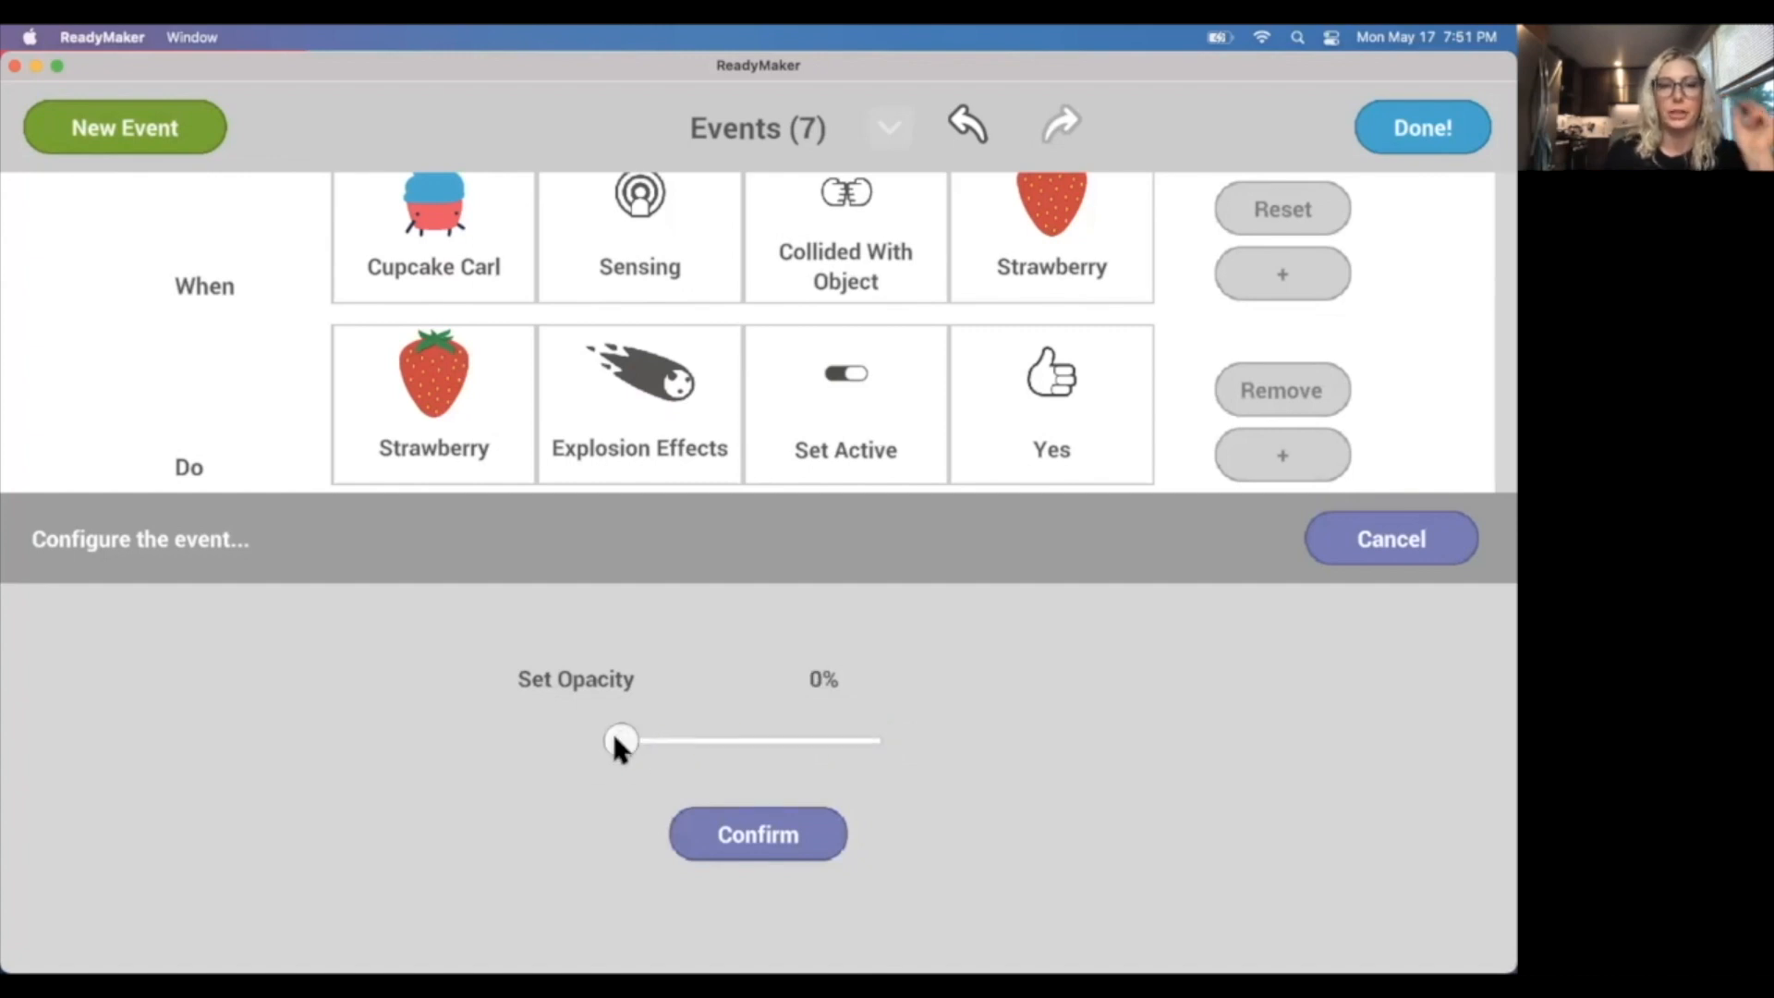
left_click(791, 840)
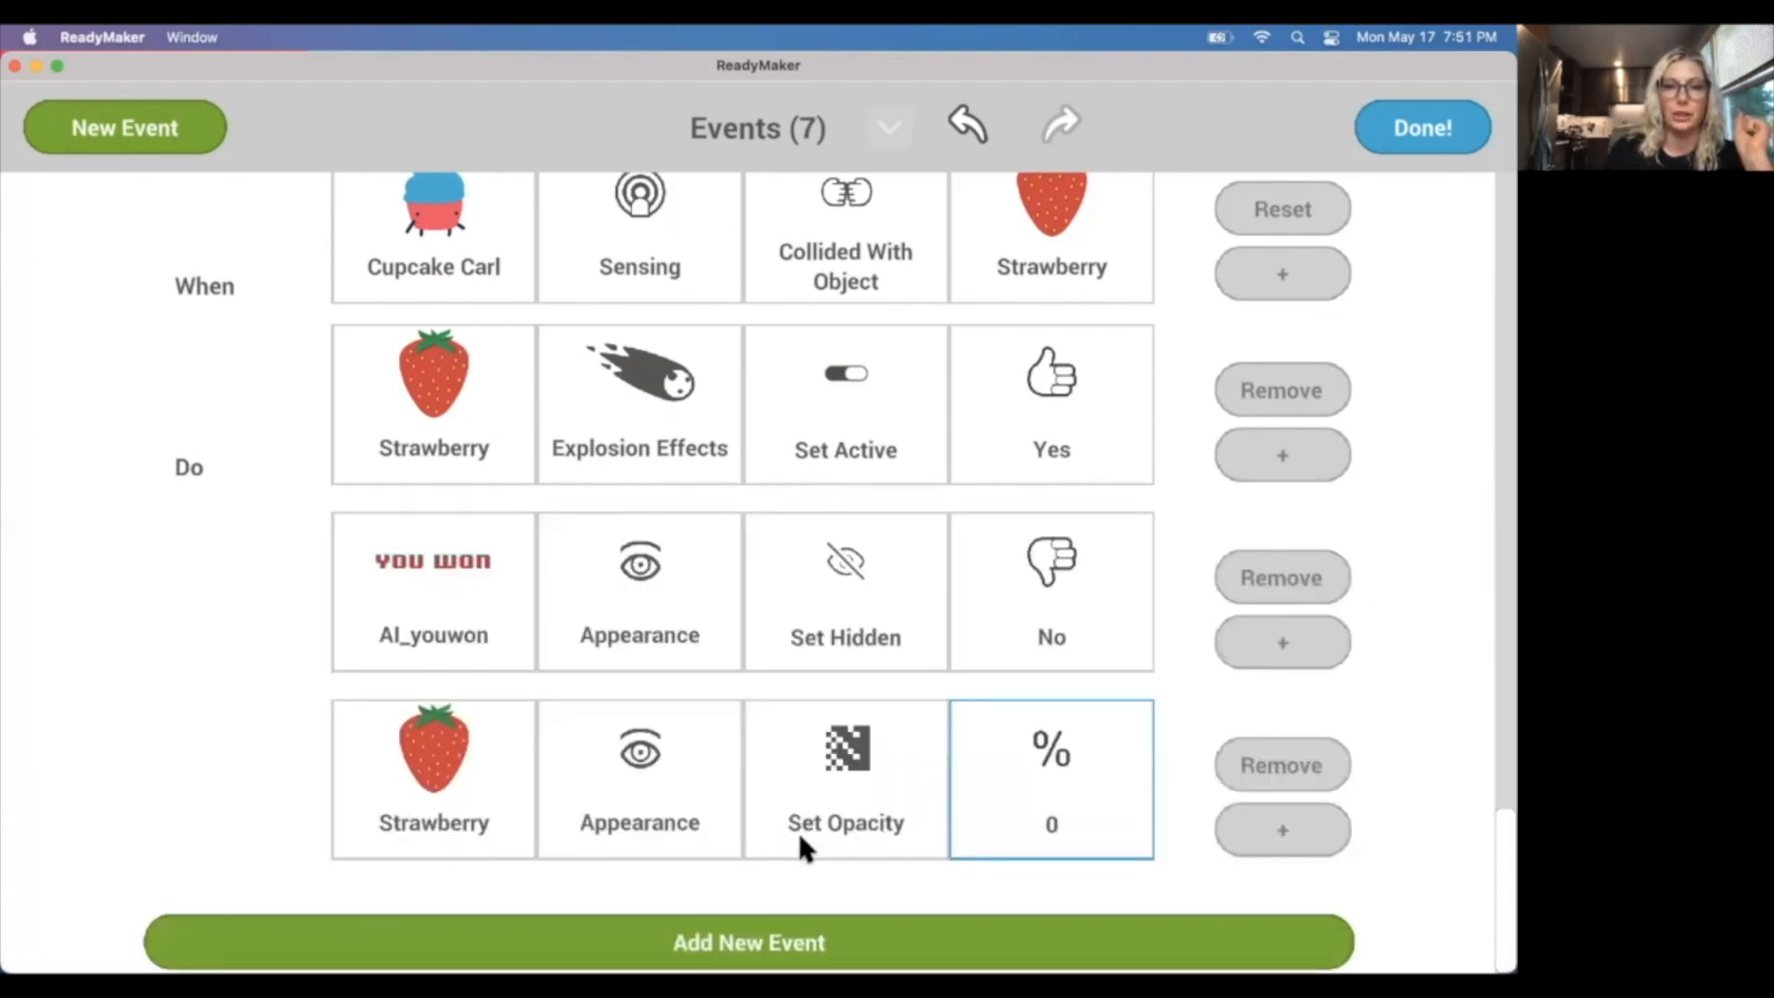
Add another event that triggers when the Timer's Timer Label is Greater Than 3.
scroll(826, 837, "up", 1)
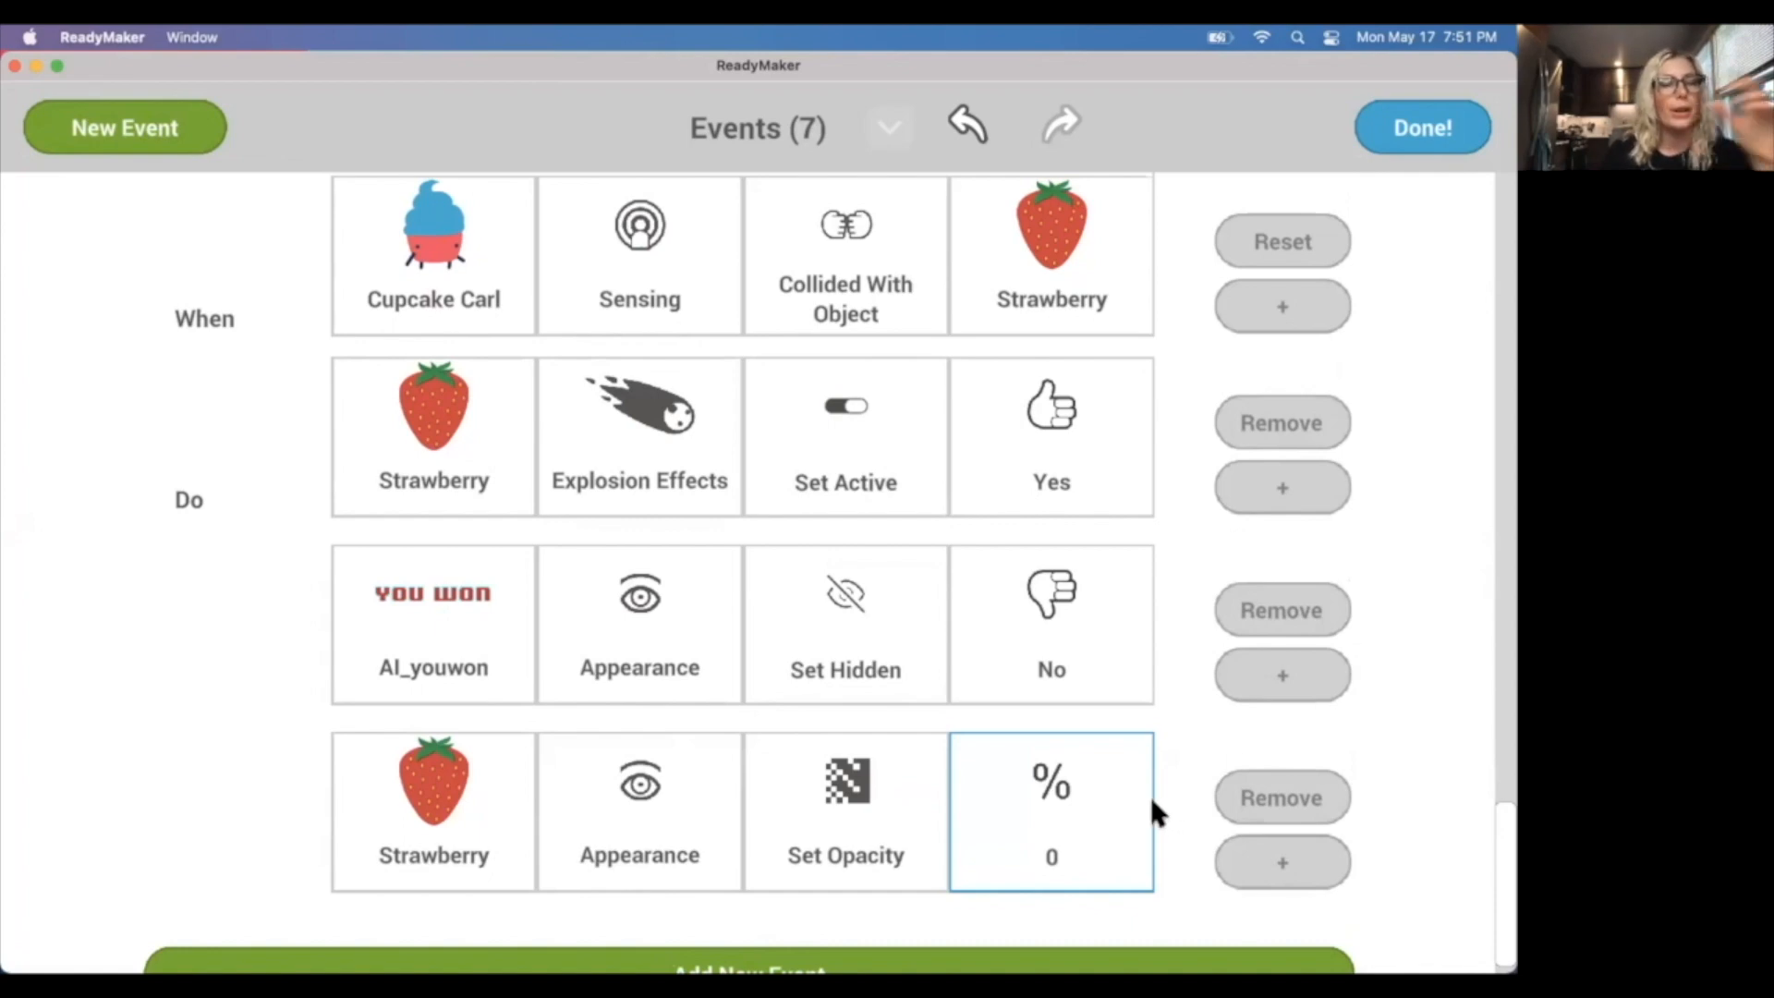
scroll(1141, 794, "down", 1)
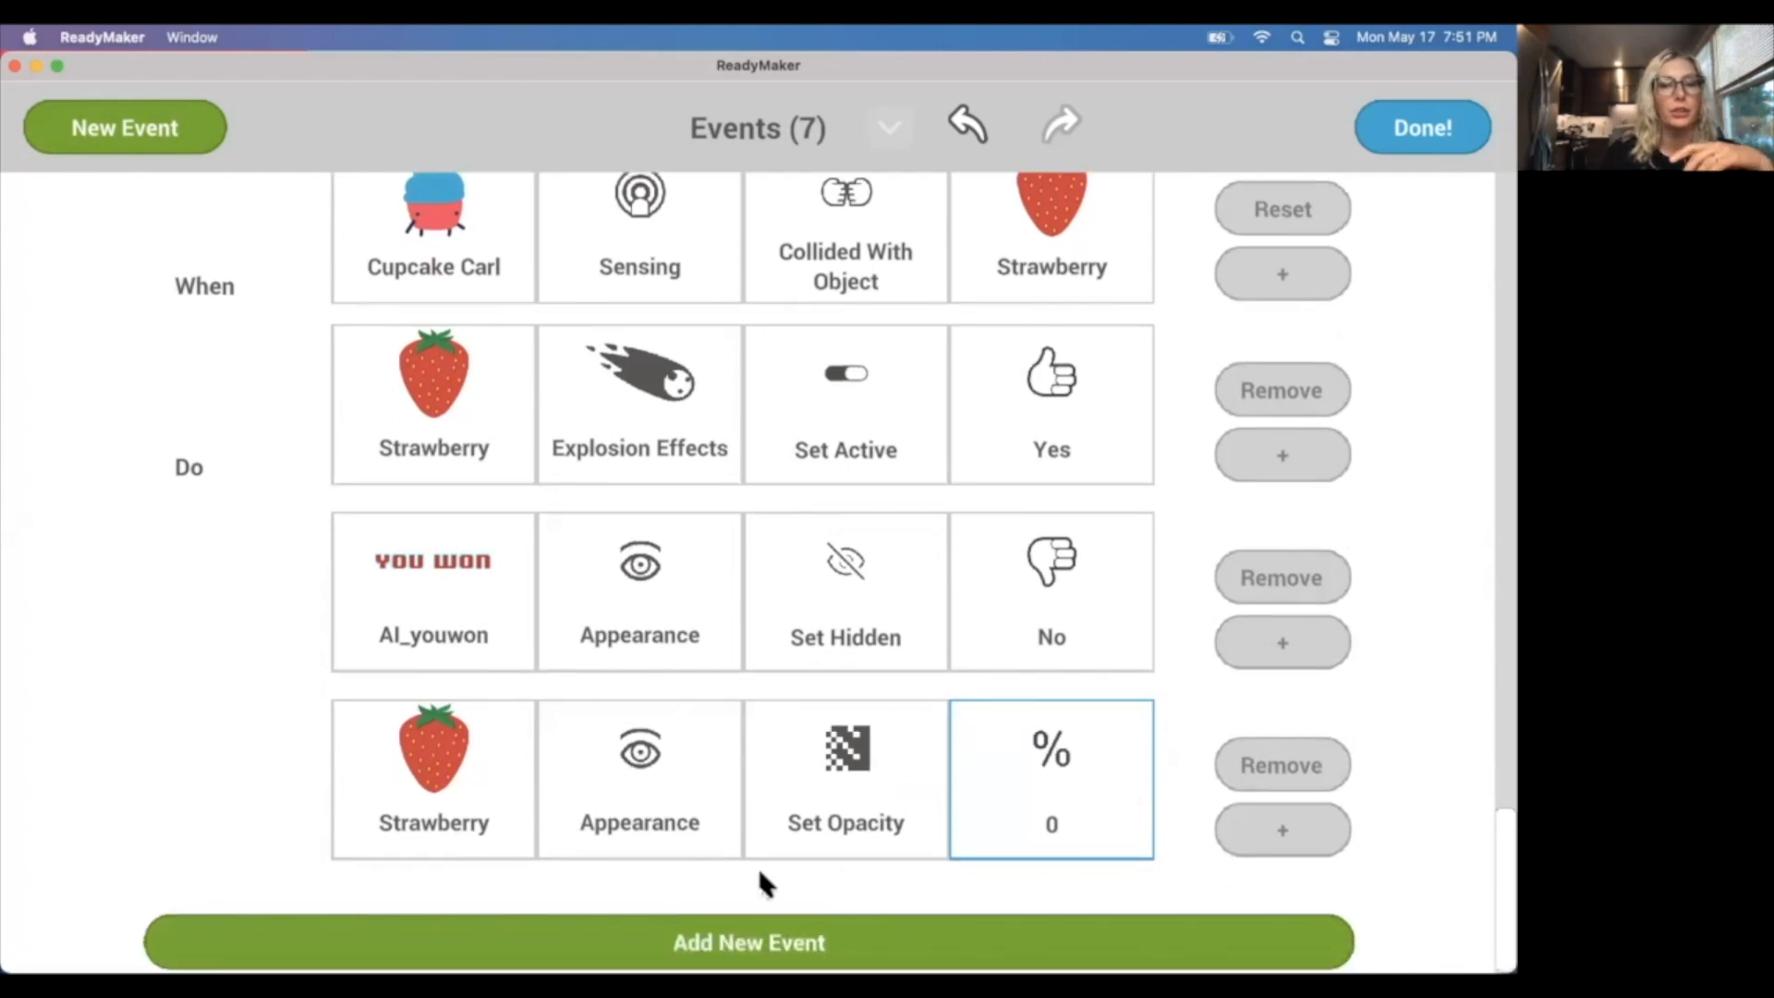
left_click(661, 939)
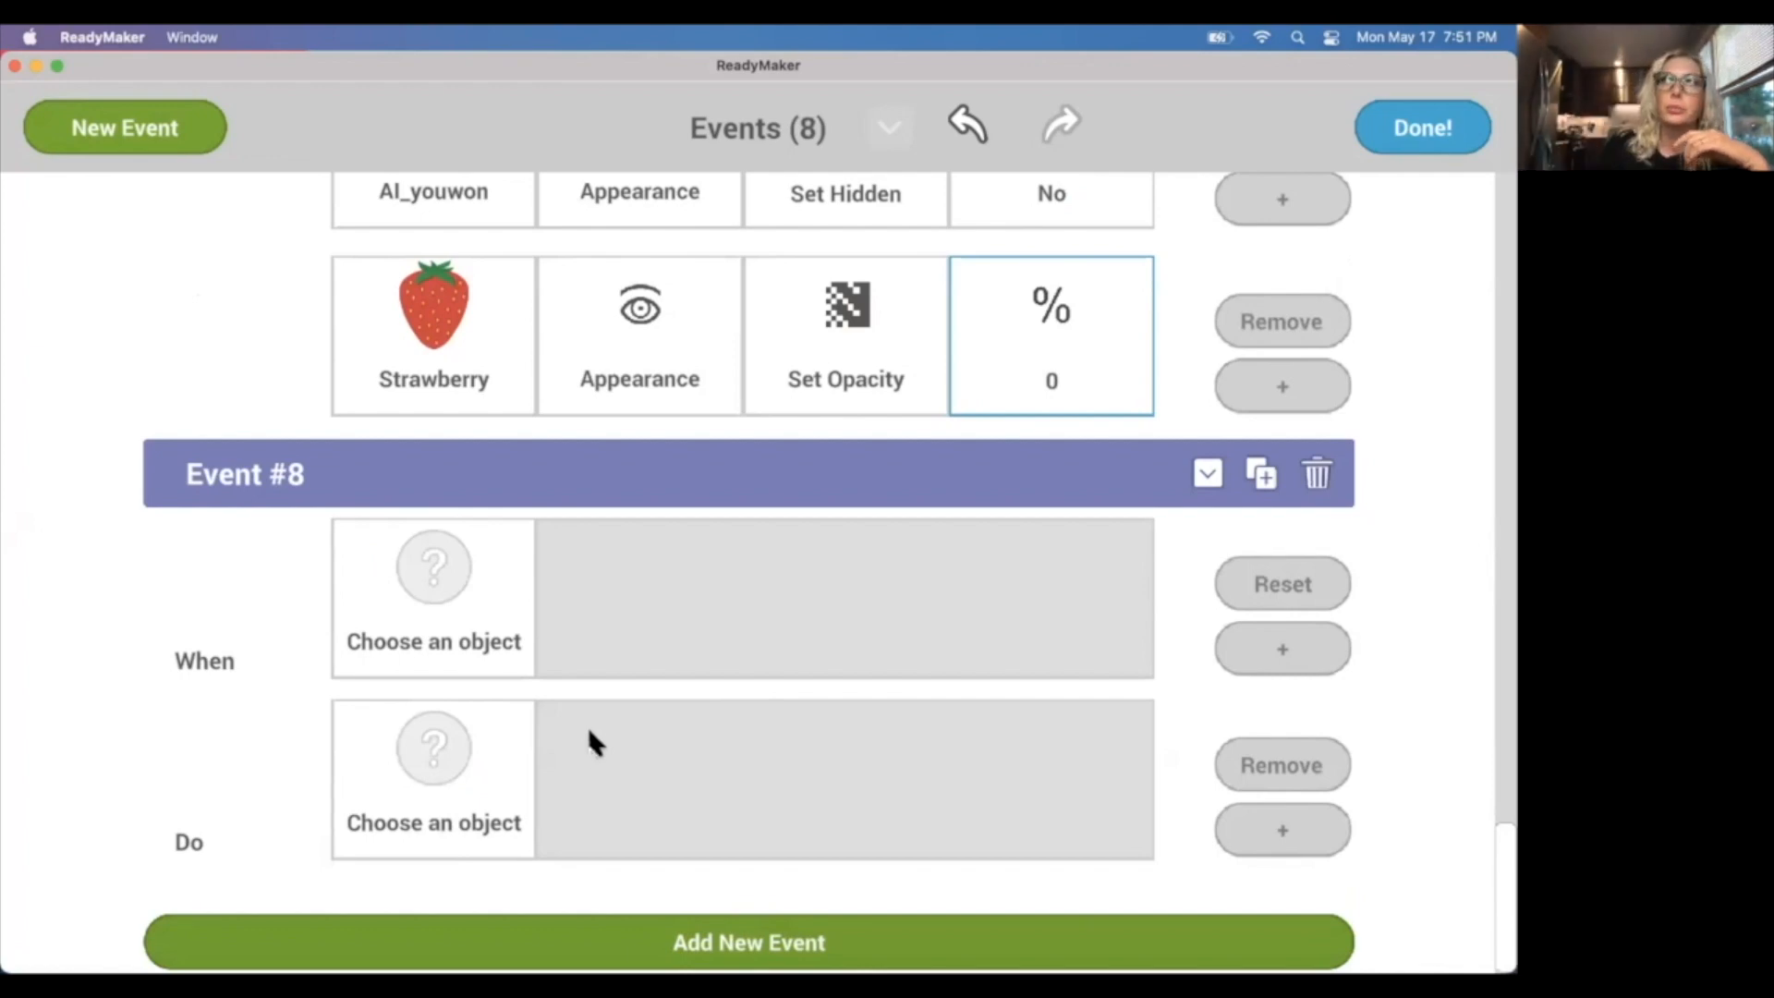
left_click(457, 615)
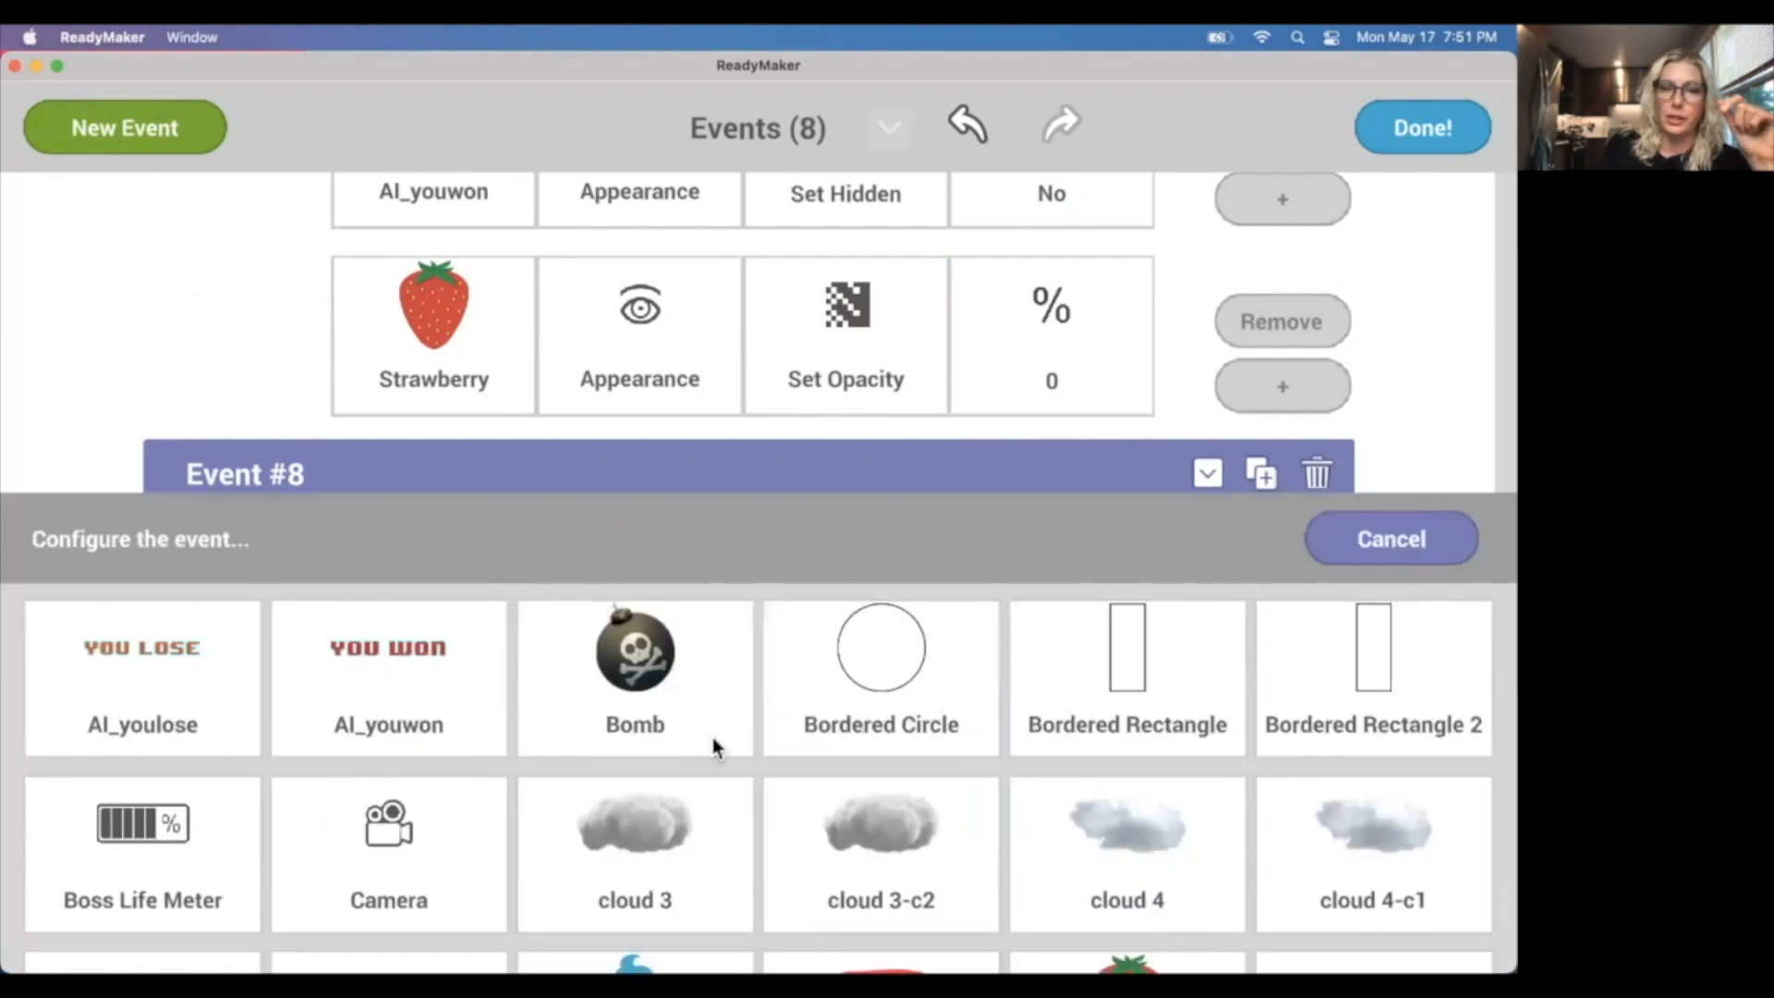
scroll(712, 747, "down", 5)
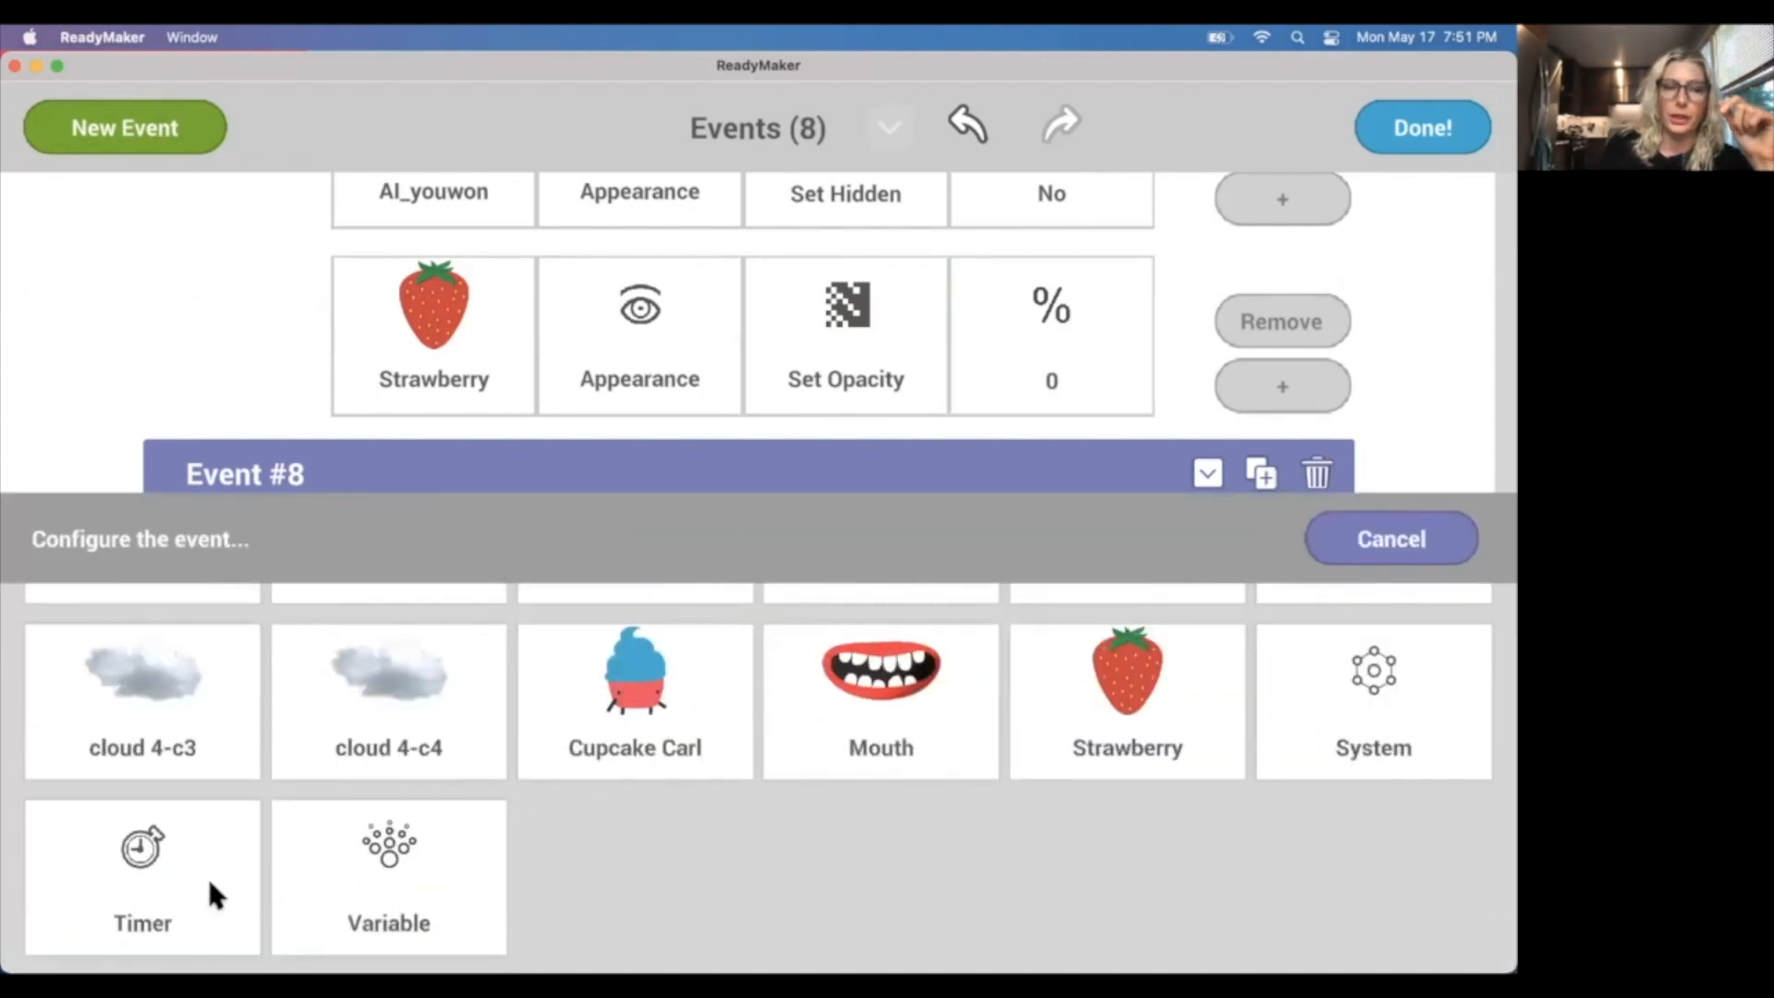
left_click(210, 887)
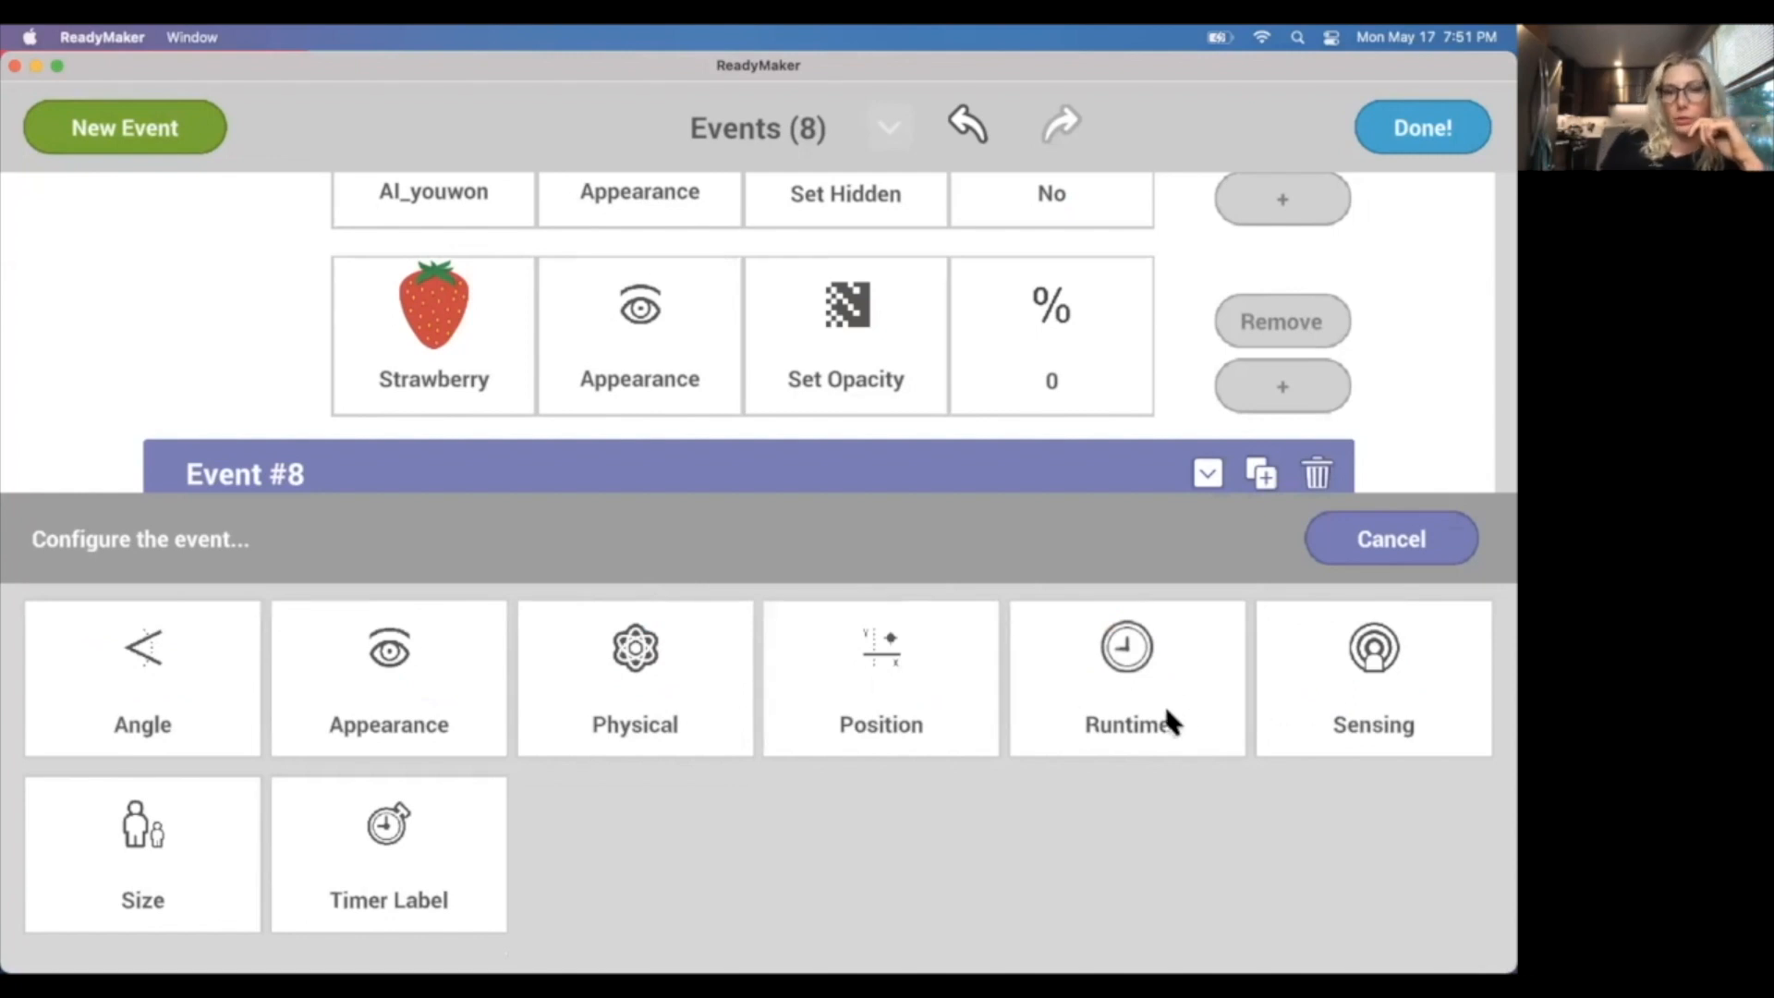
left_click(442, 873)
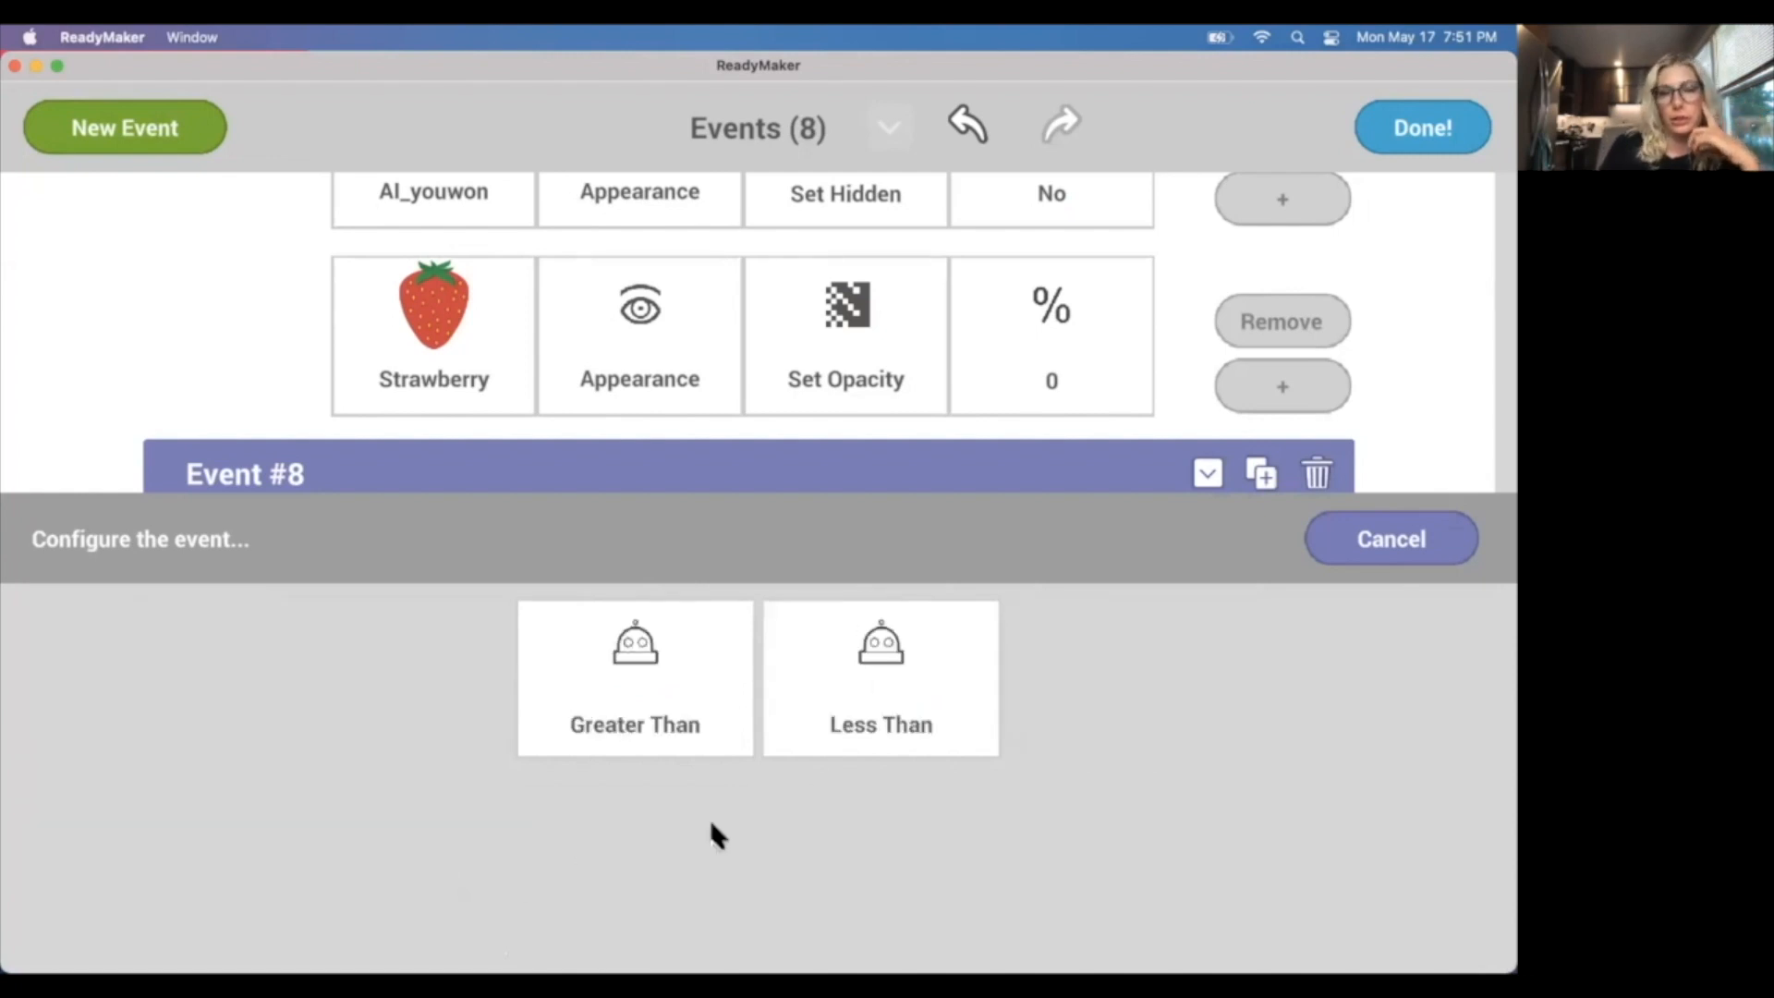
left_click(645, 732)
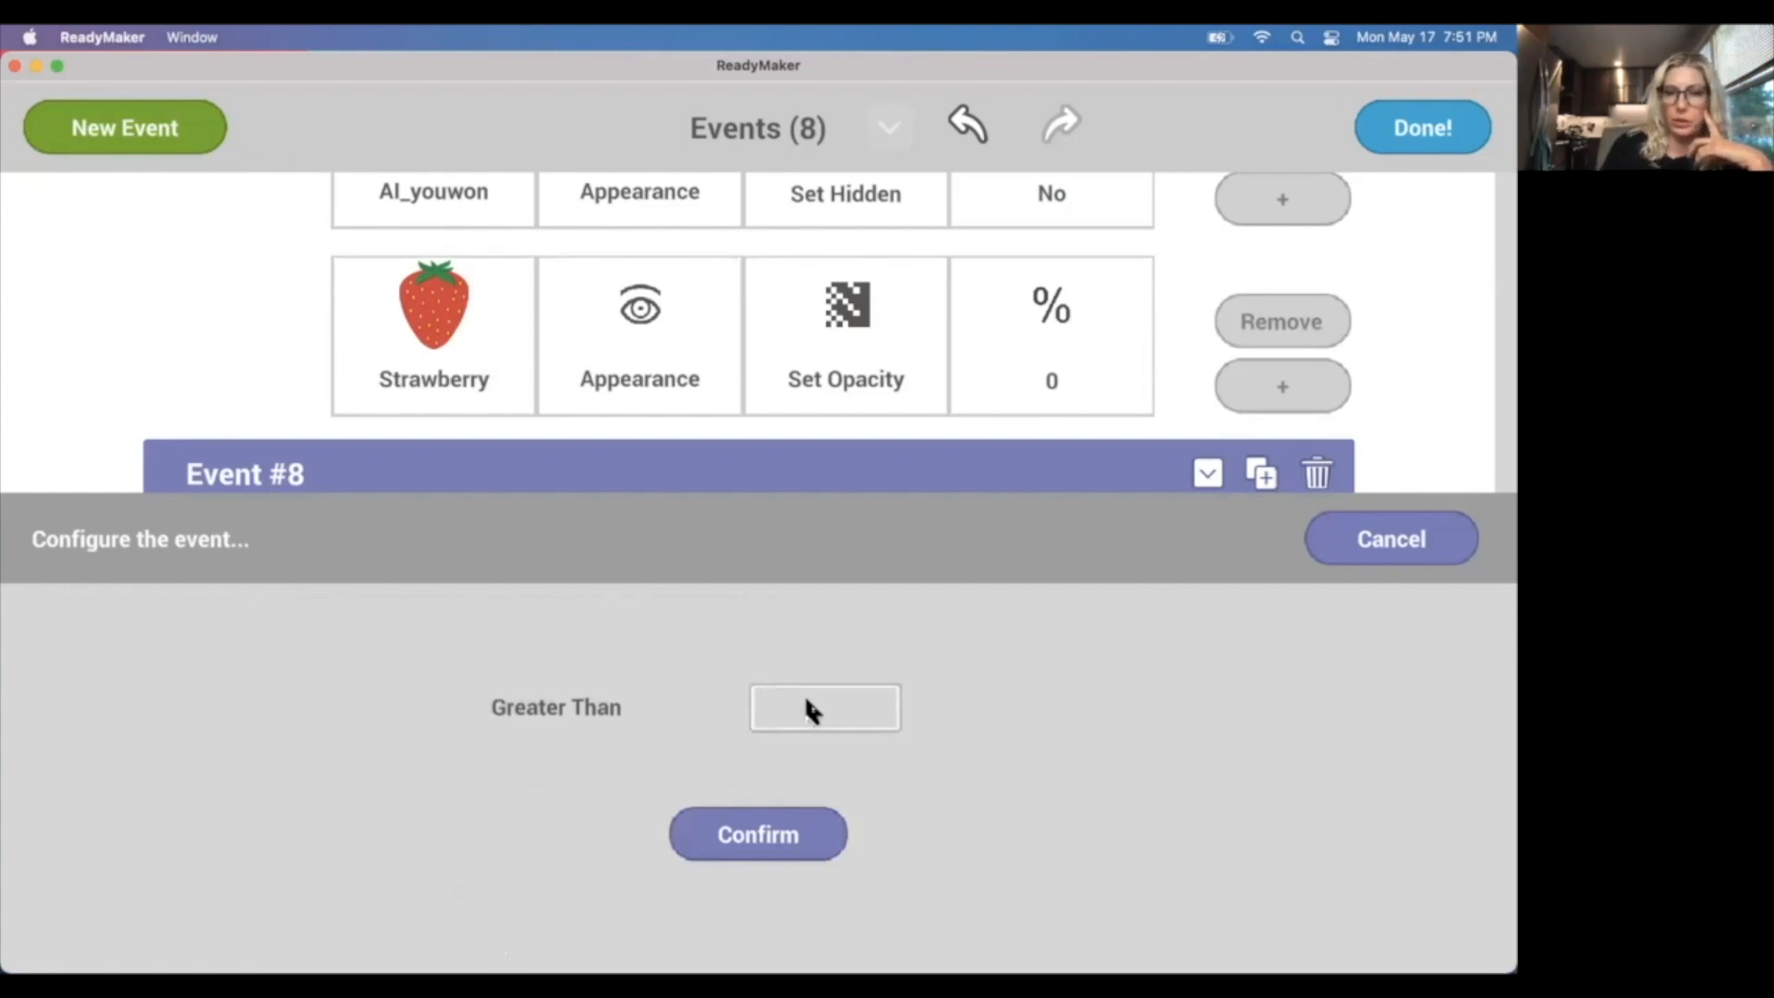
type("33")
key("BackSpace")
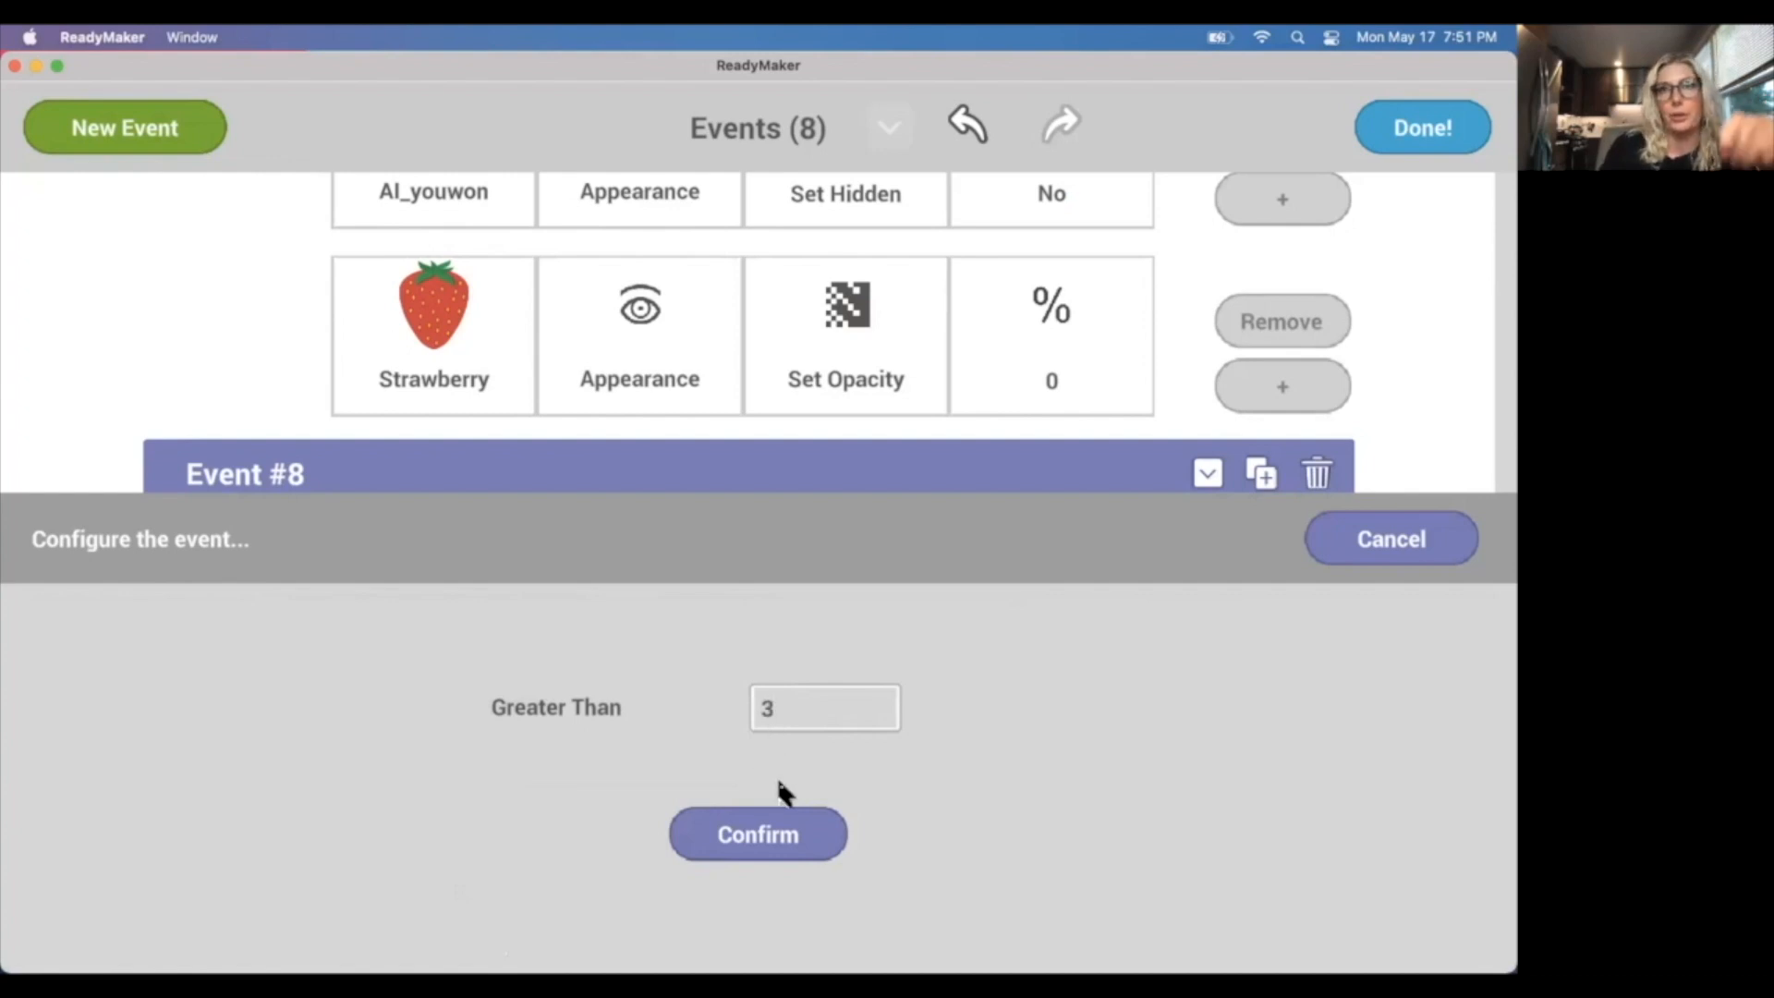
left_click(739, 838)
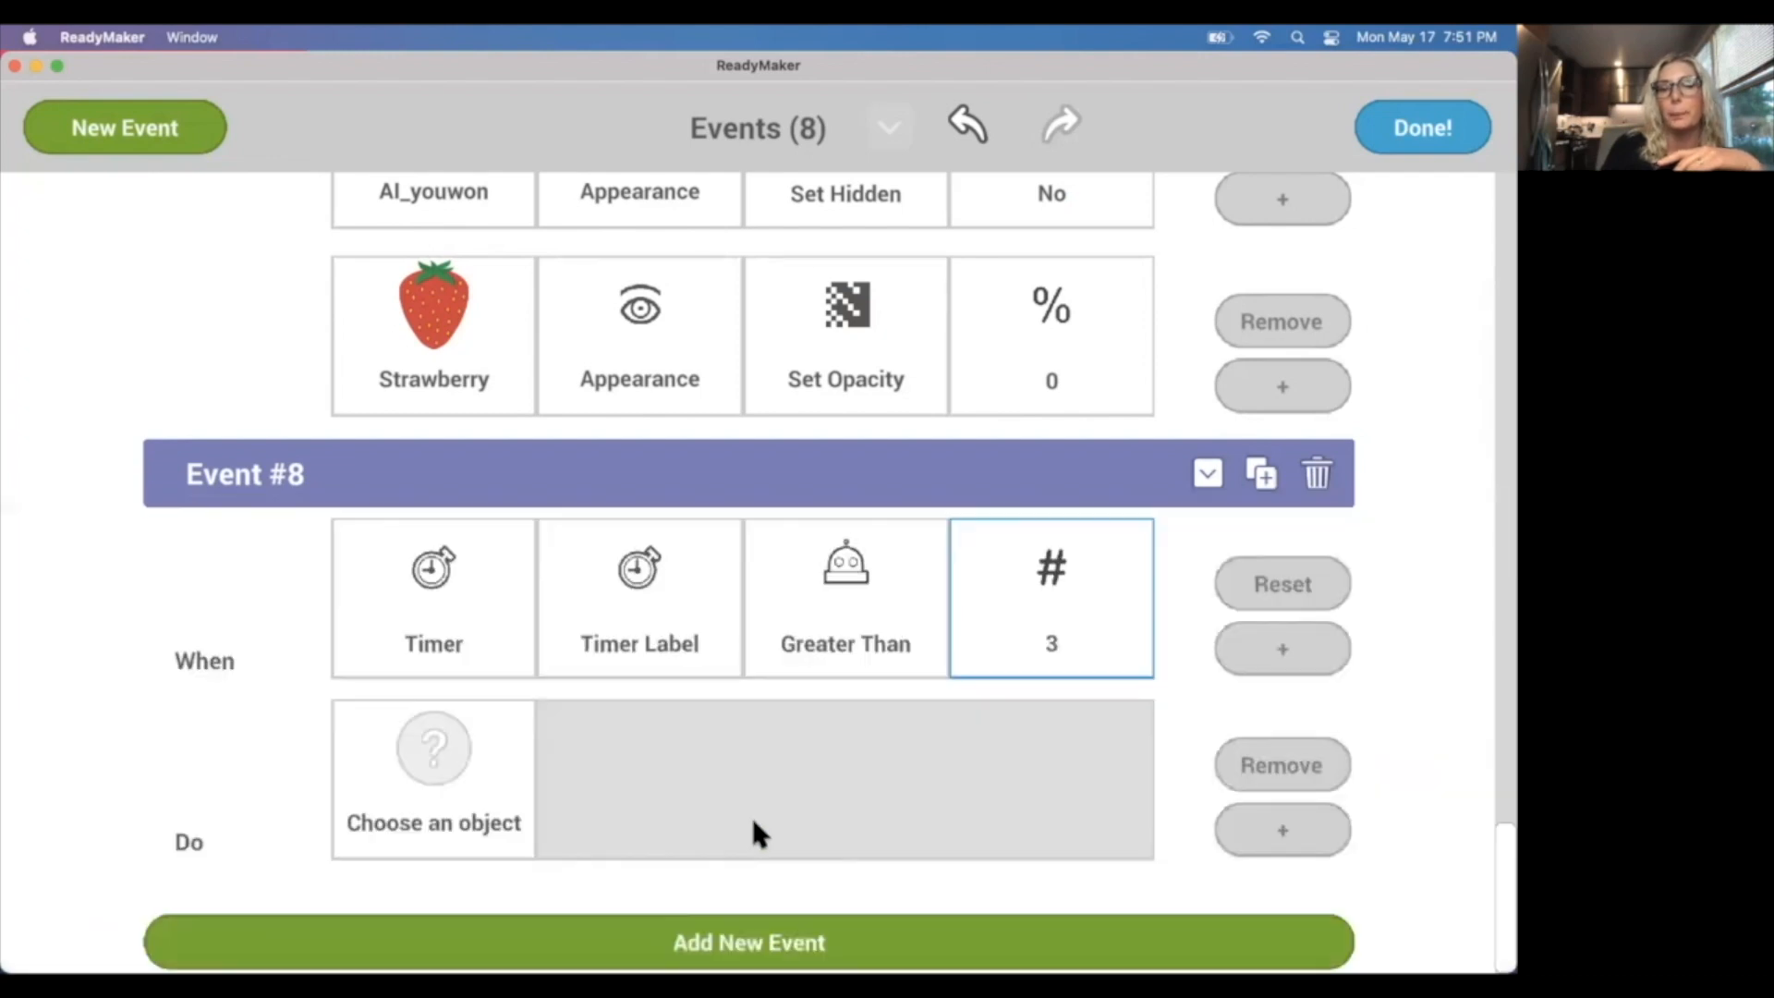
Give Event #8 a System action that restarts the scene.
left_click(447, 767)
scroll(813, 806, "down", 5)
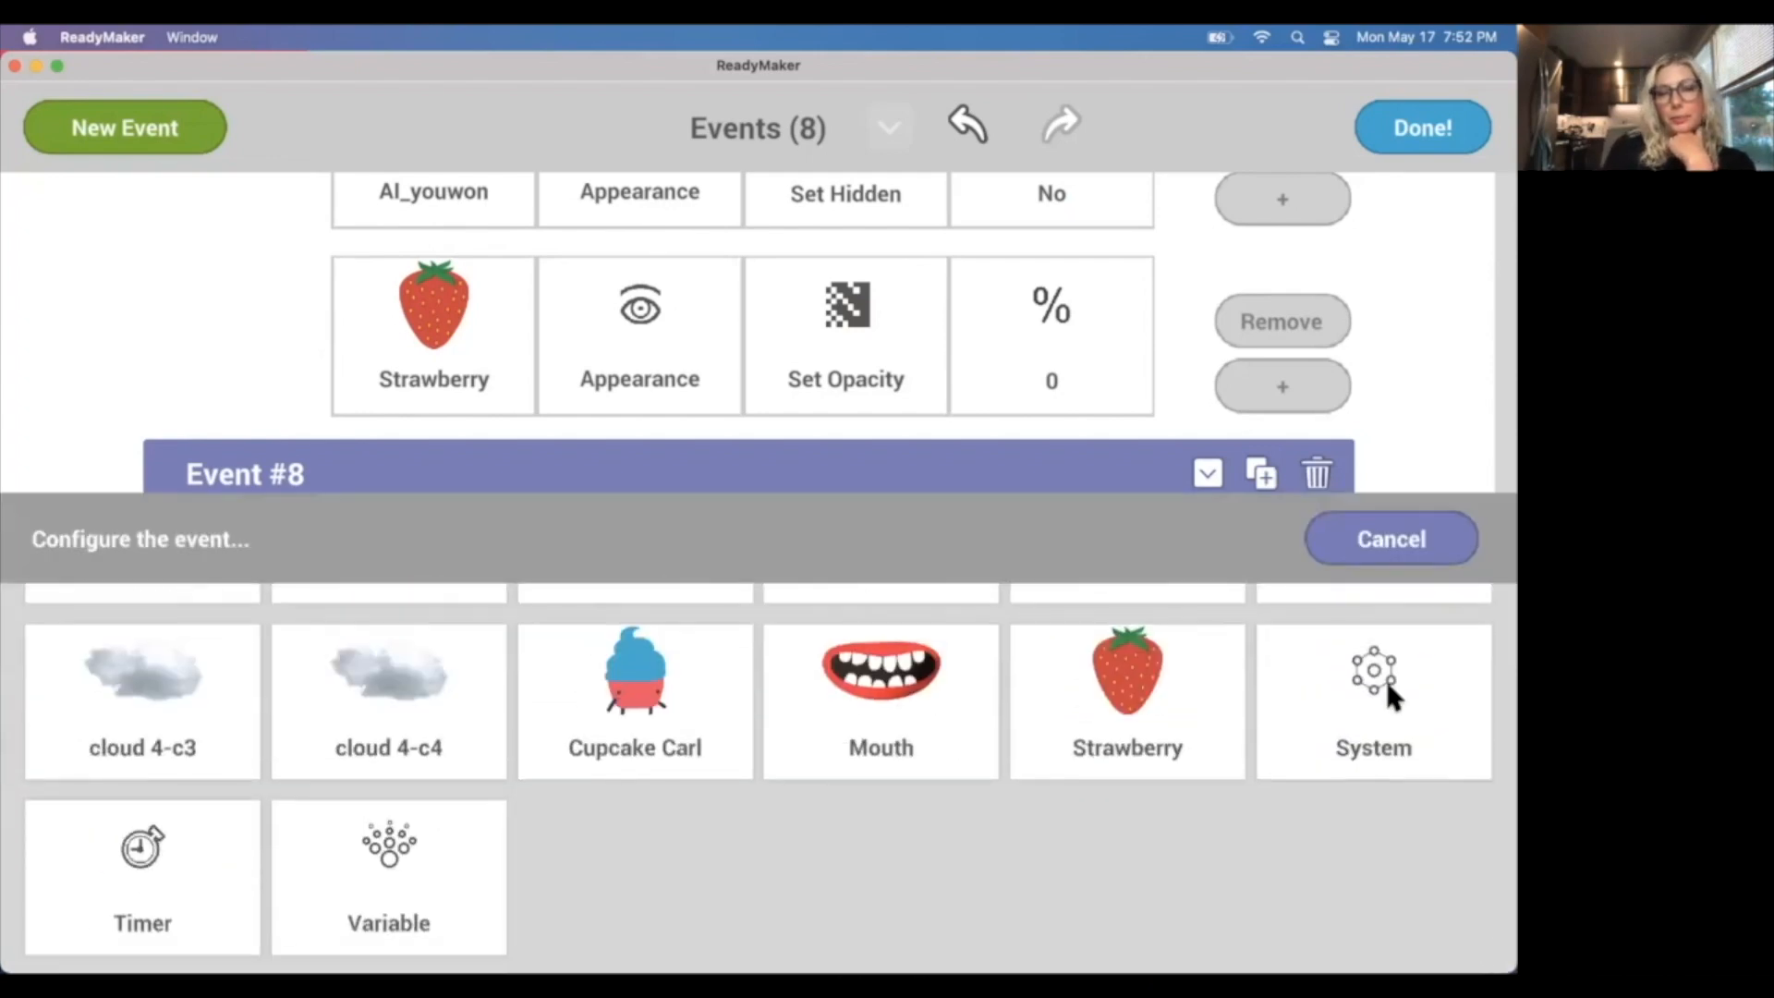
left_click(1413, 665)
left_click(808, 679)
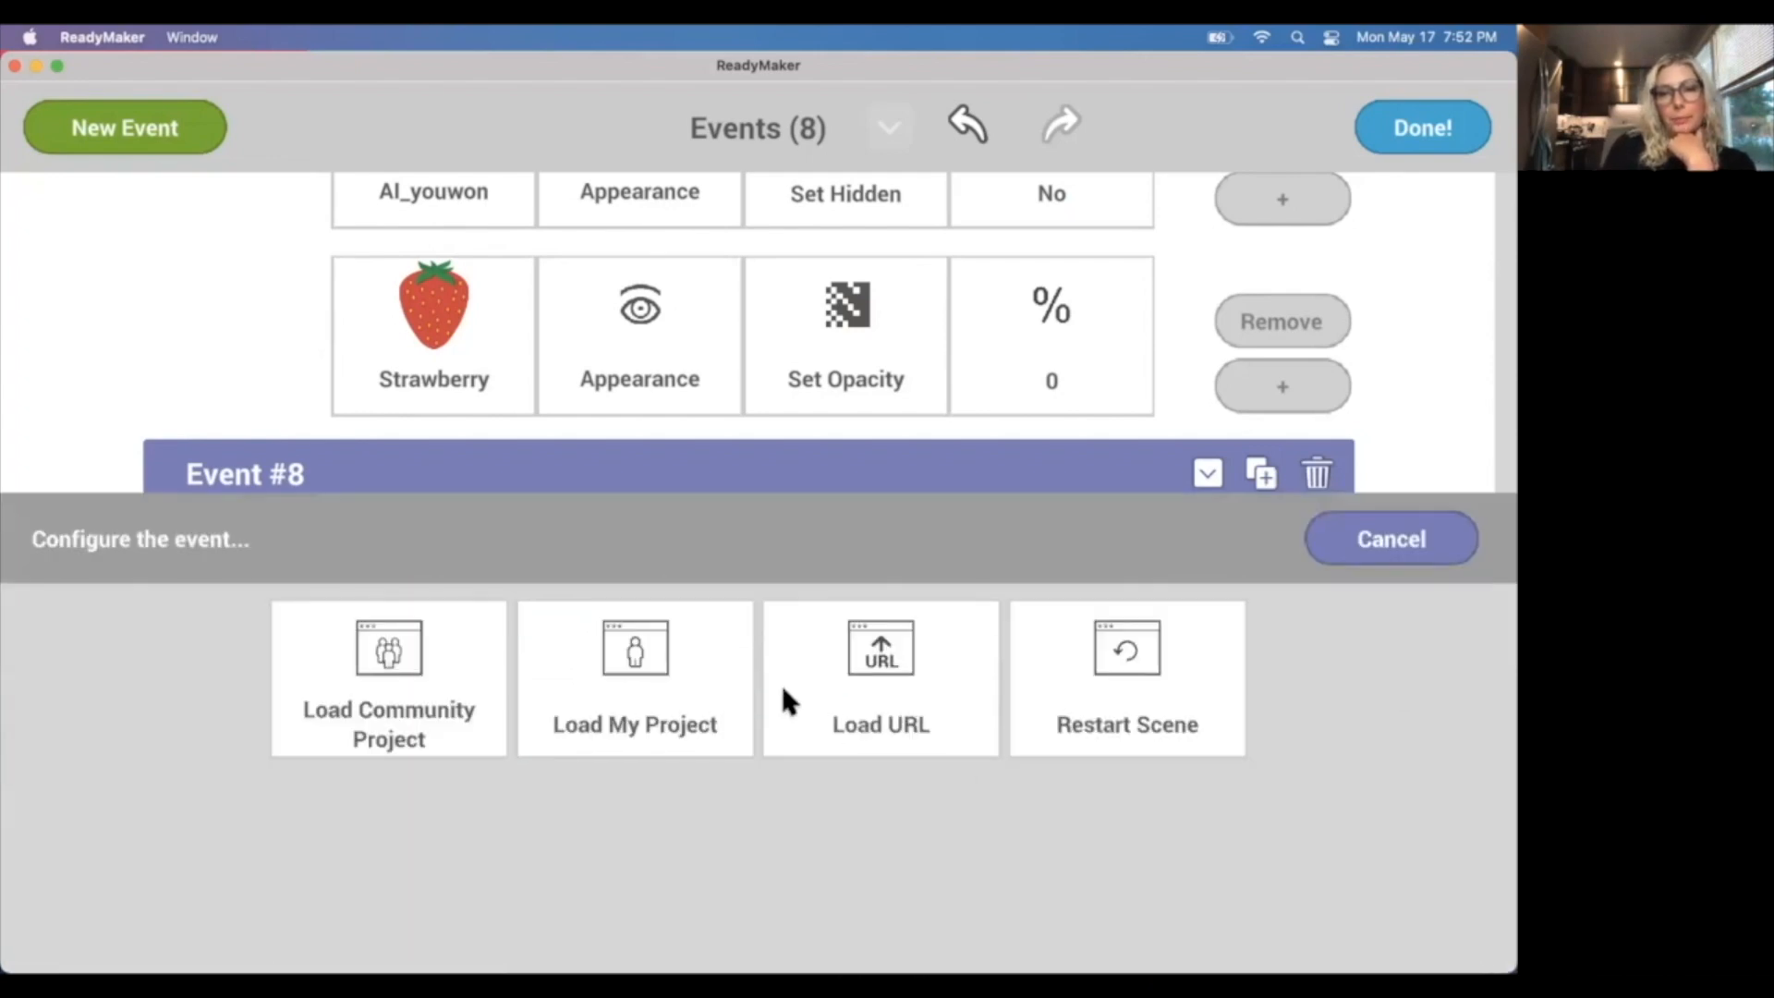
left_click(1136, 691)
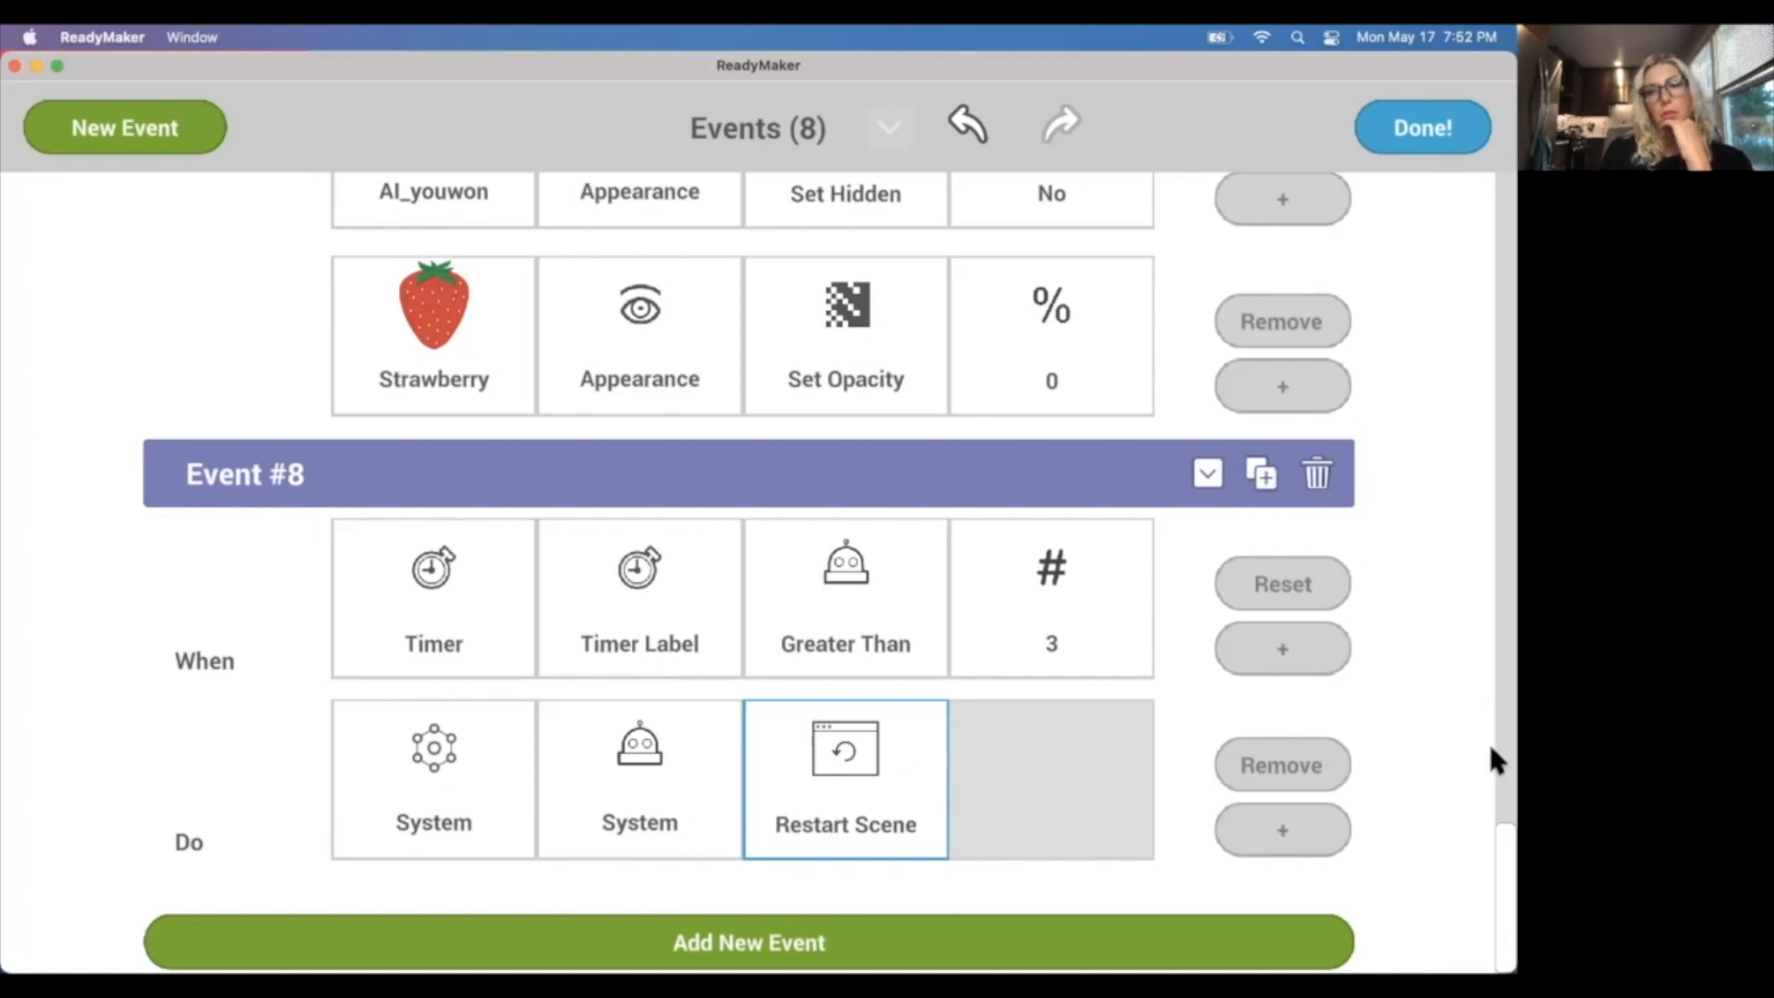
Remove the Restart Scene action from Event #6, the bomb's collision with Cupcake Carl.
left_click_drag(1496, 848, 1494, 652)
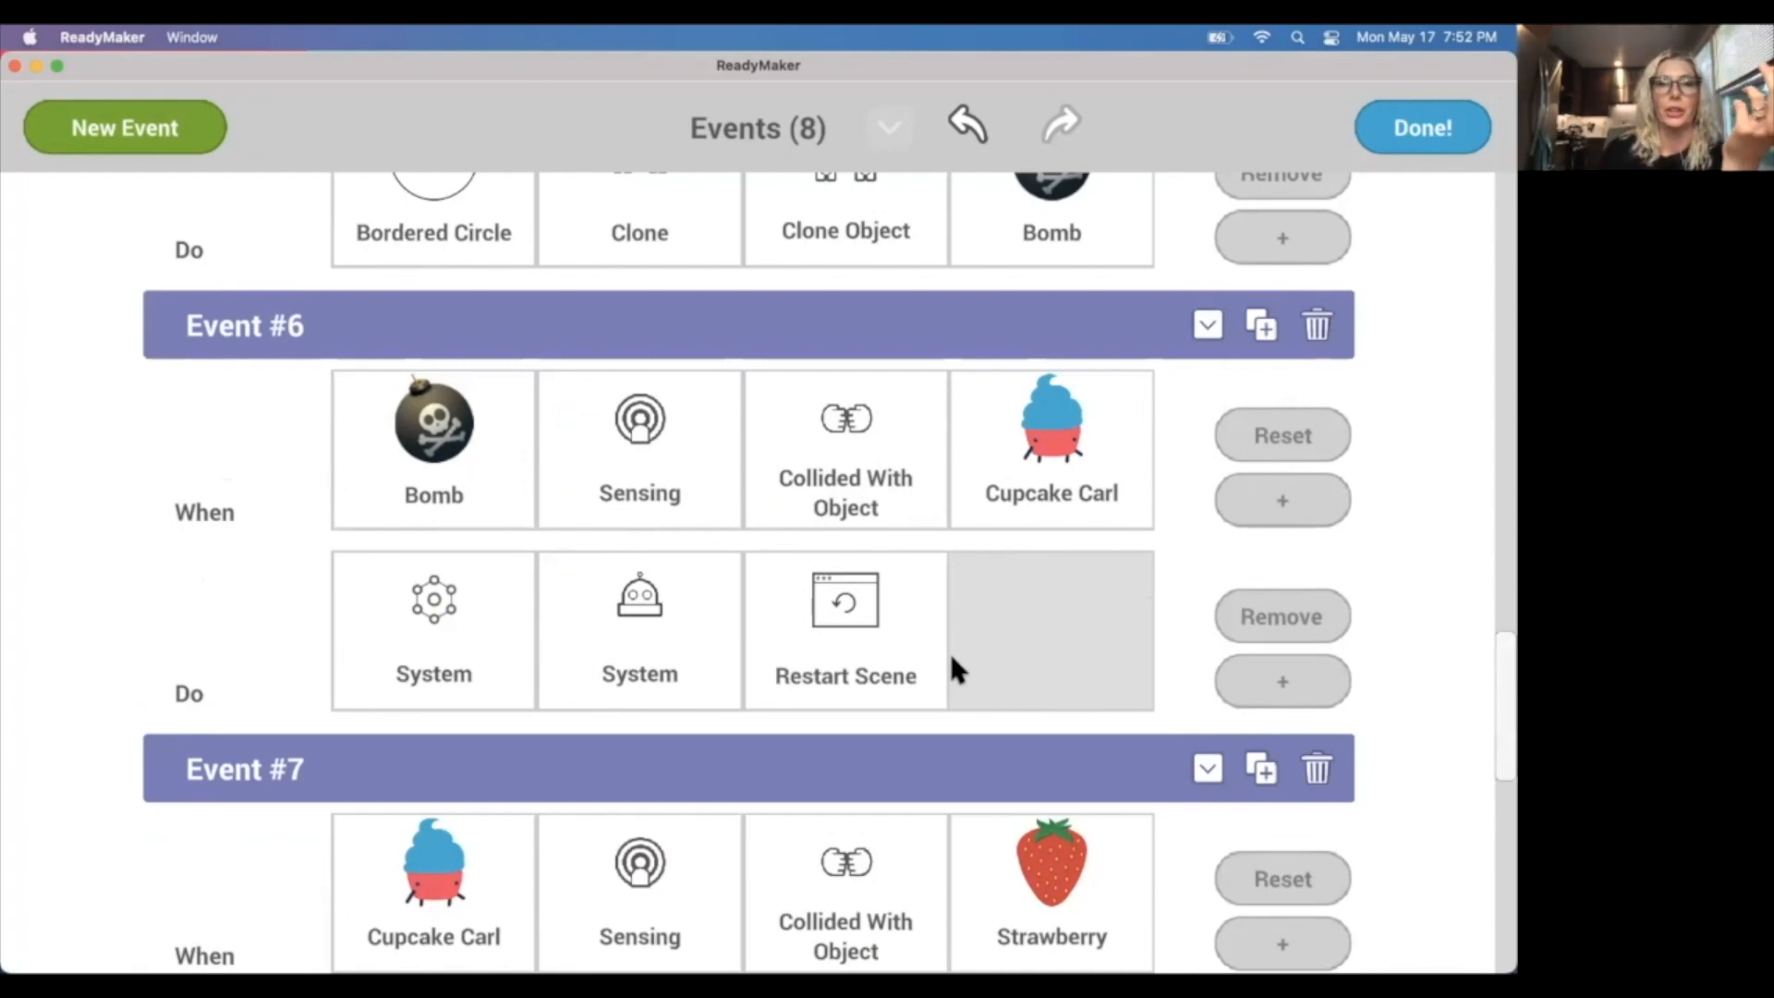
scroll(949, 658, "down", 3)
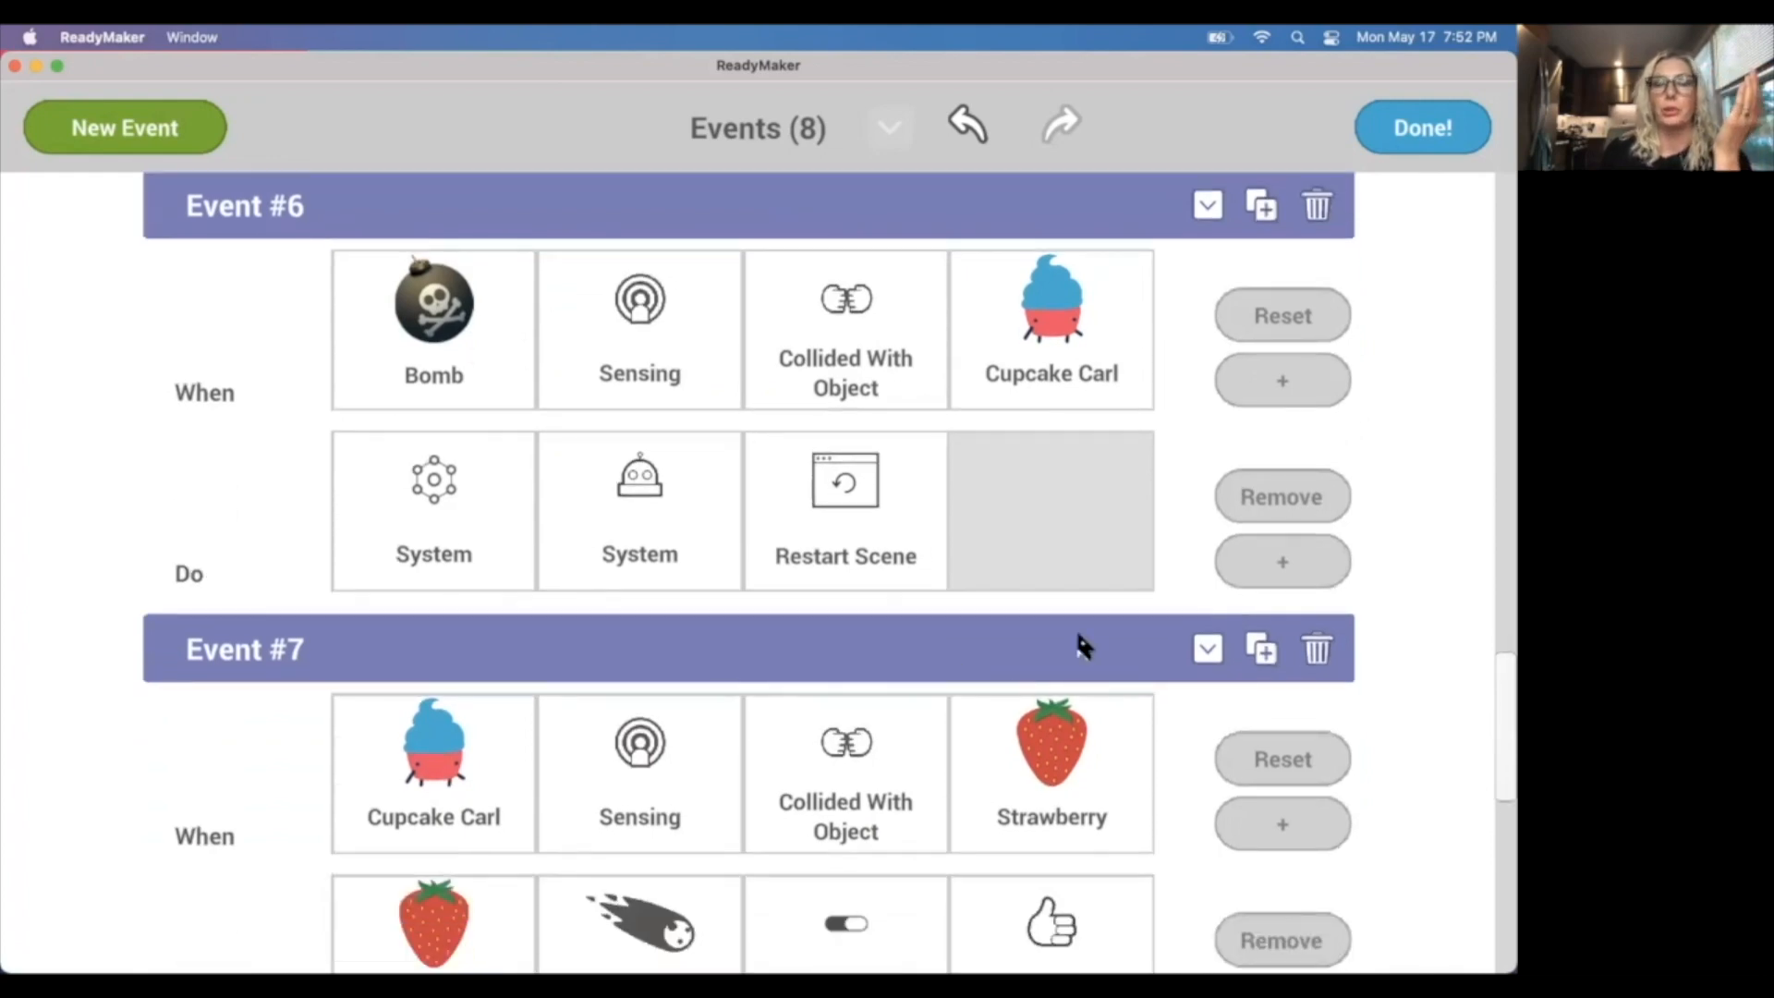
left_click_drag(1497, 704, 1498, 886)
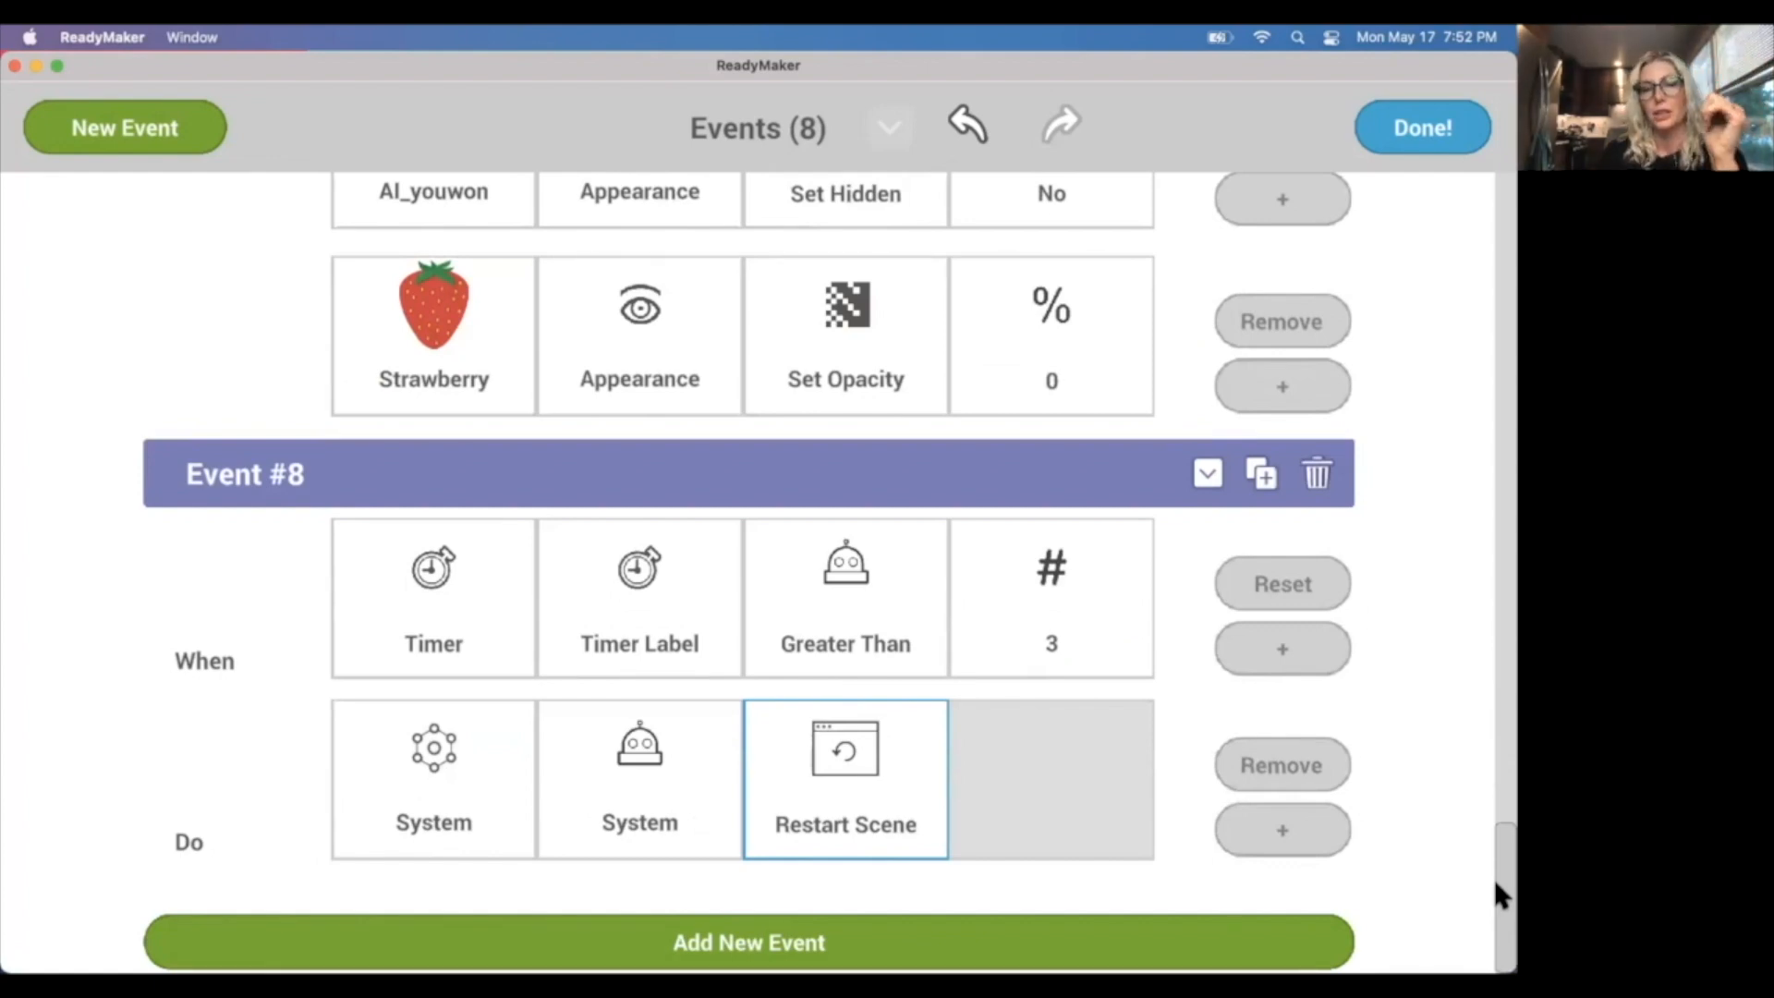
left_click_drag(1495, 884, 1493, 674)
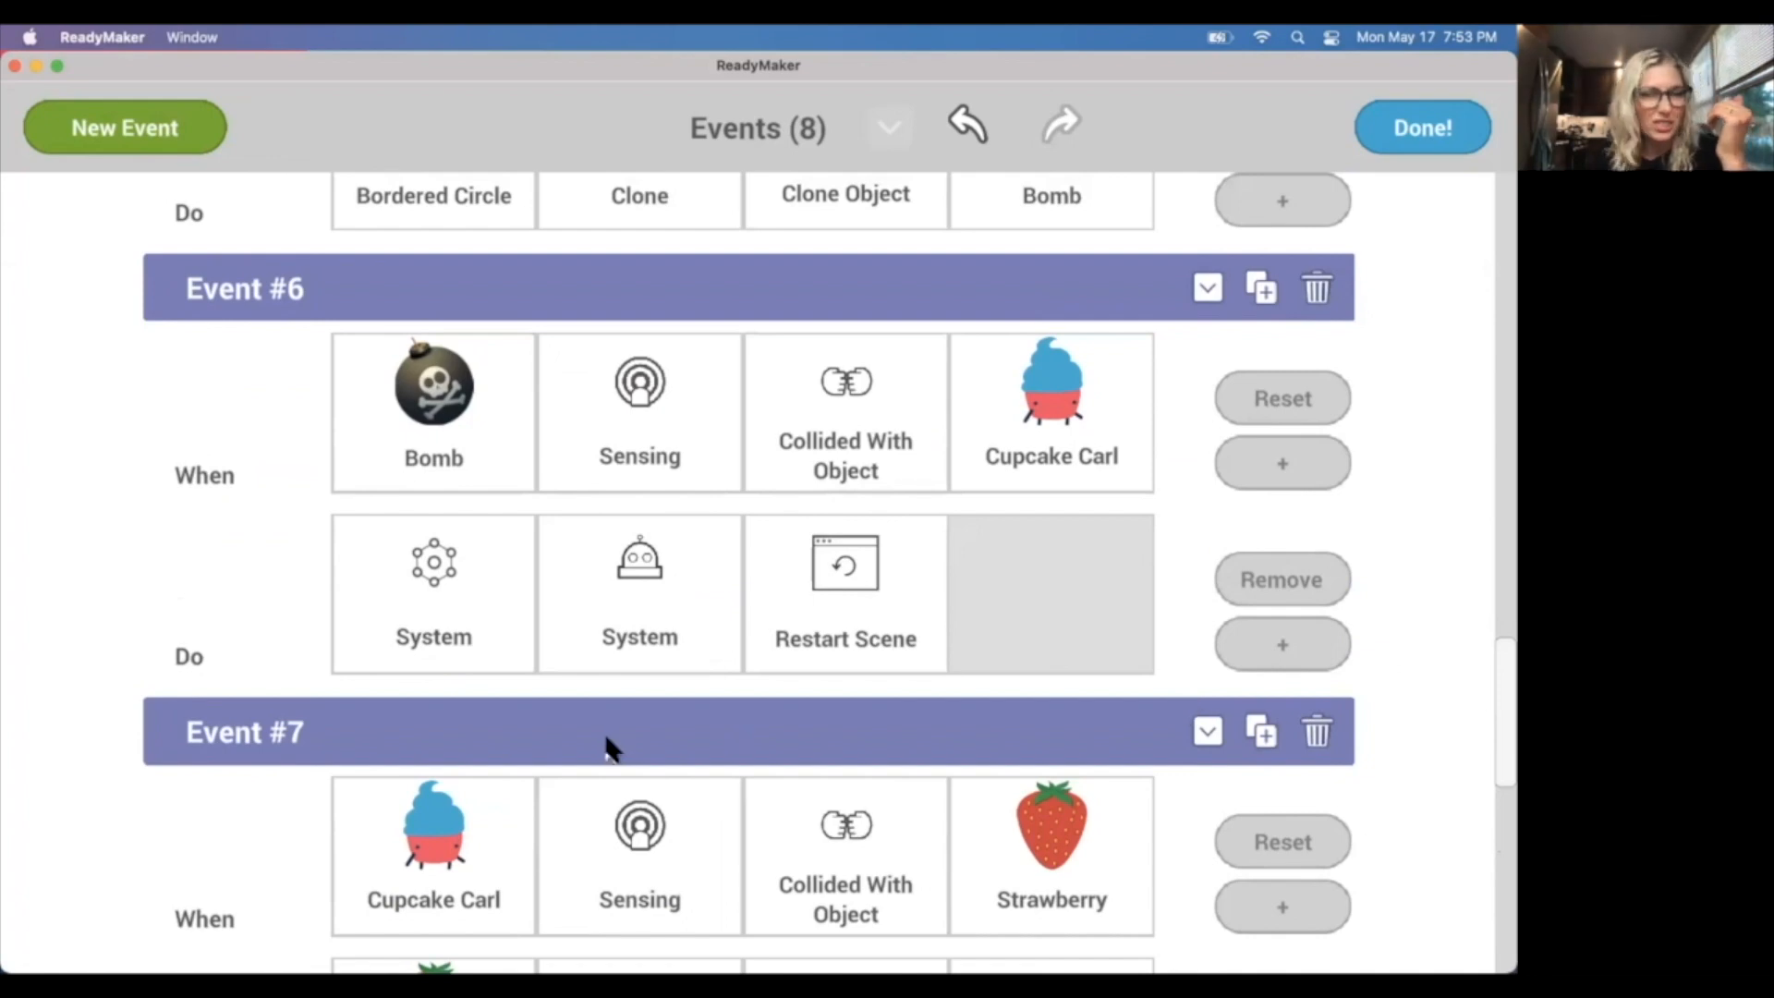
left_click(442, 637)
left_click(1377, 534)
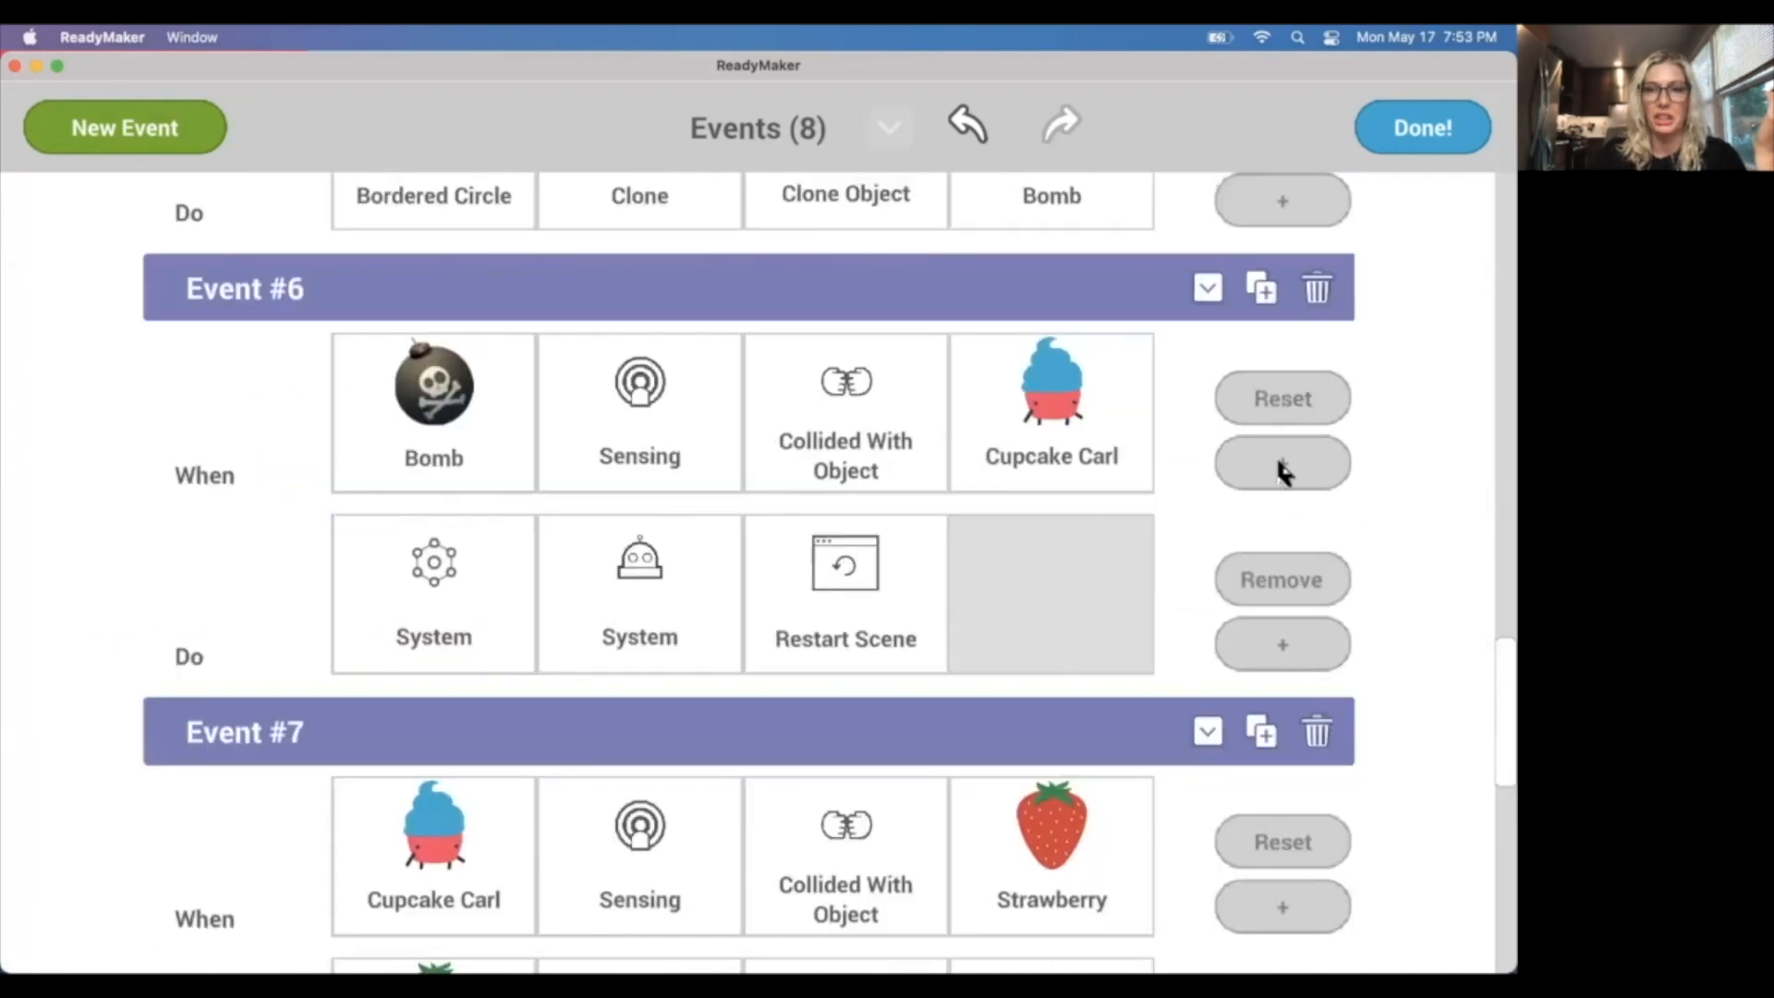
left_click(1255, 591)
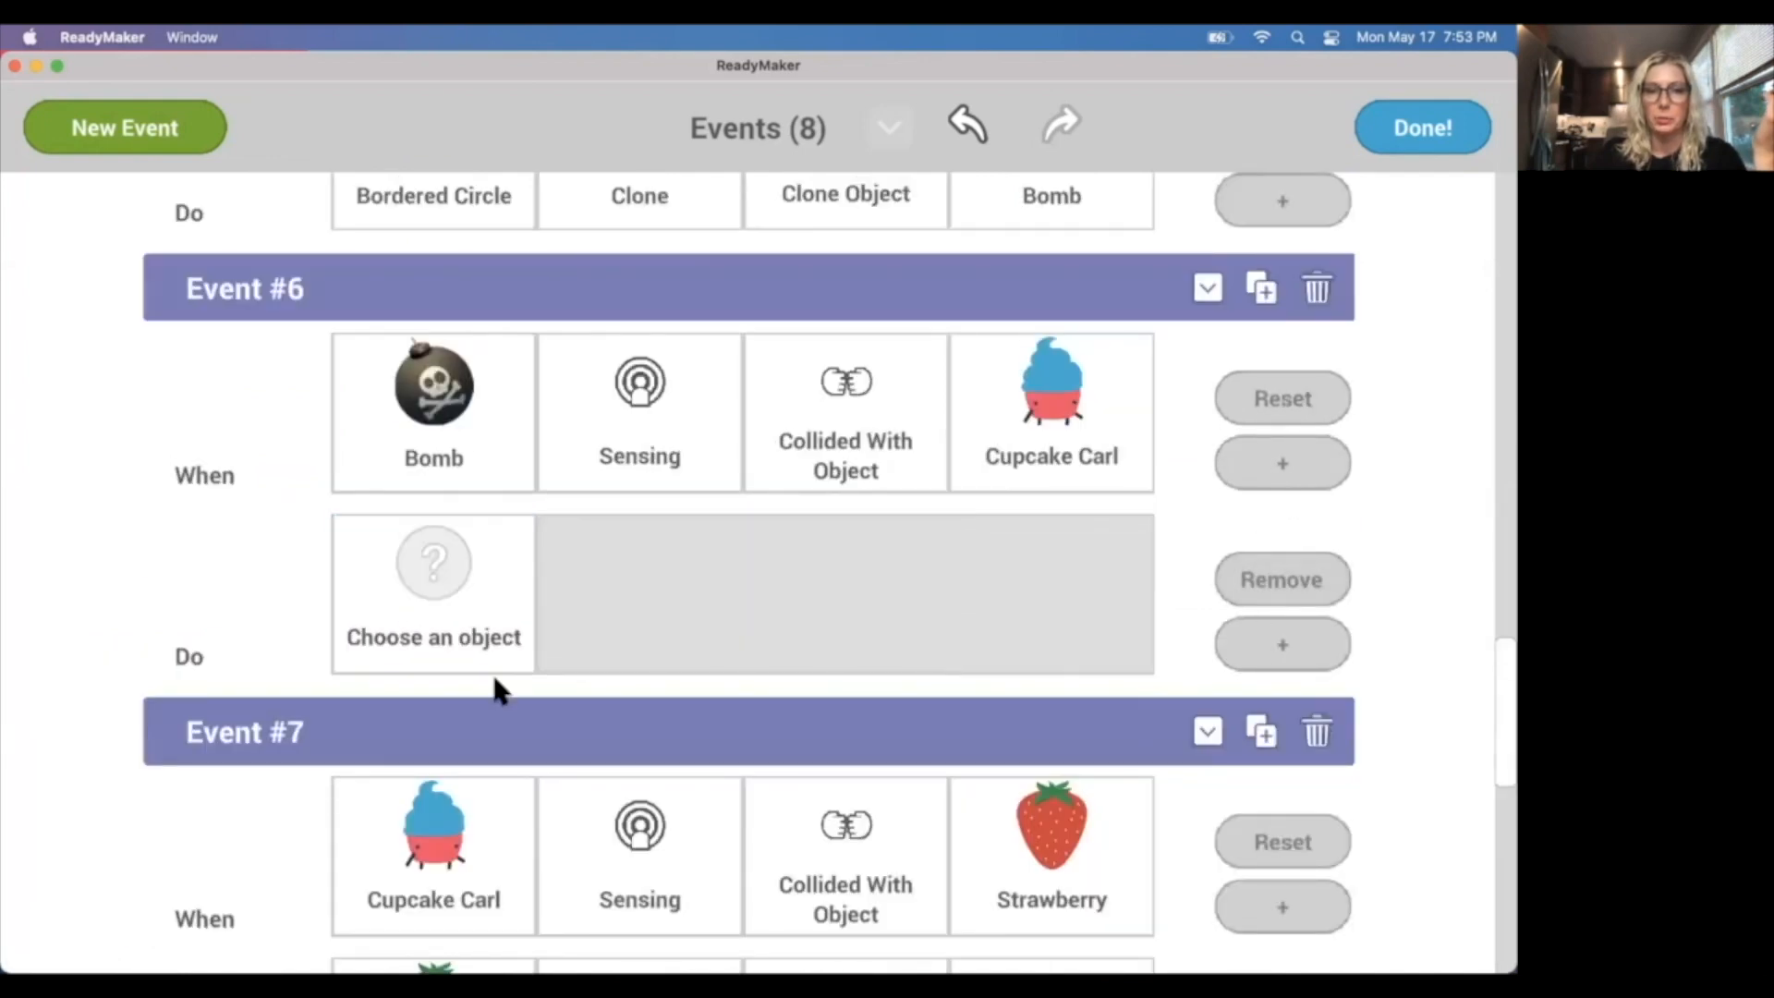
Give Event #6 an action that sets the AI_youlose graphic's Set Hidden appearance to No.
left_click(425, 614)
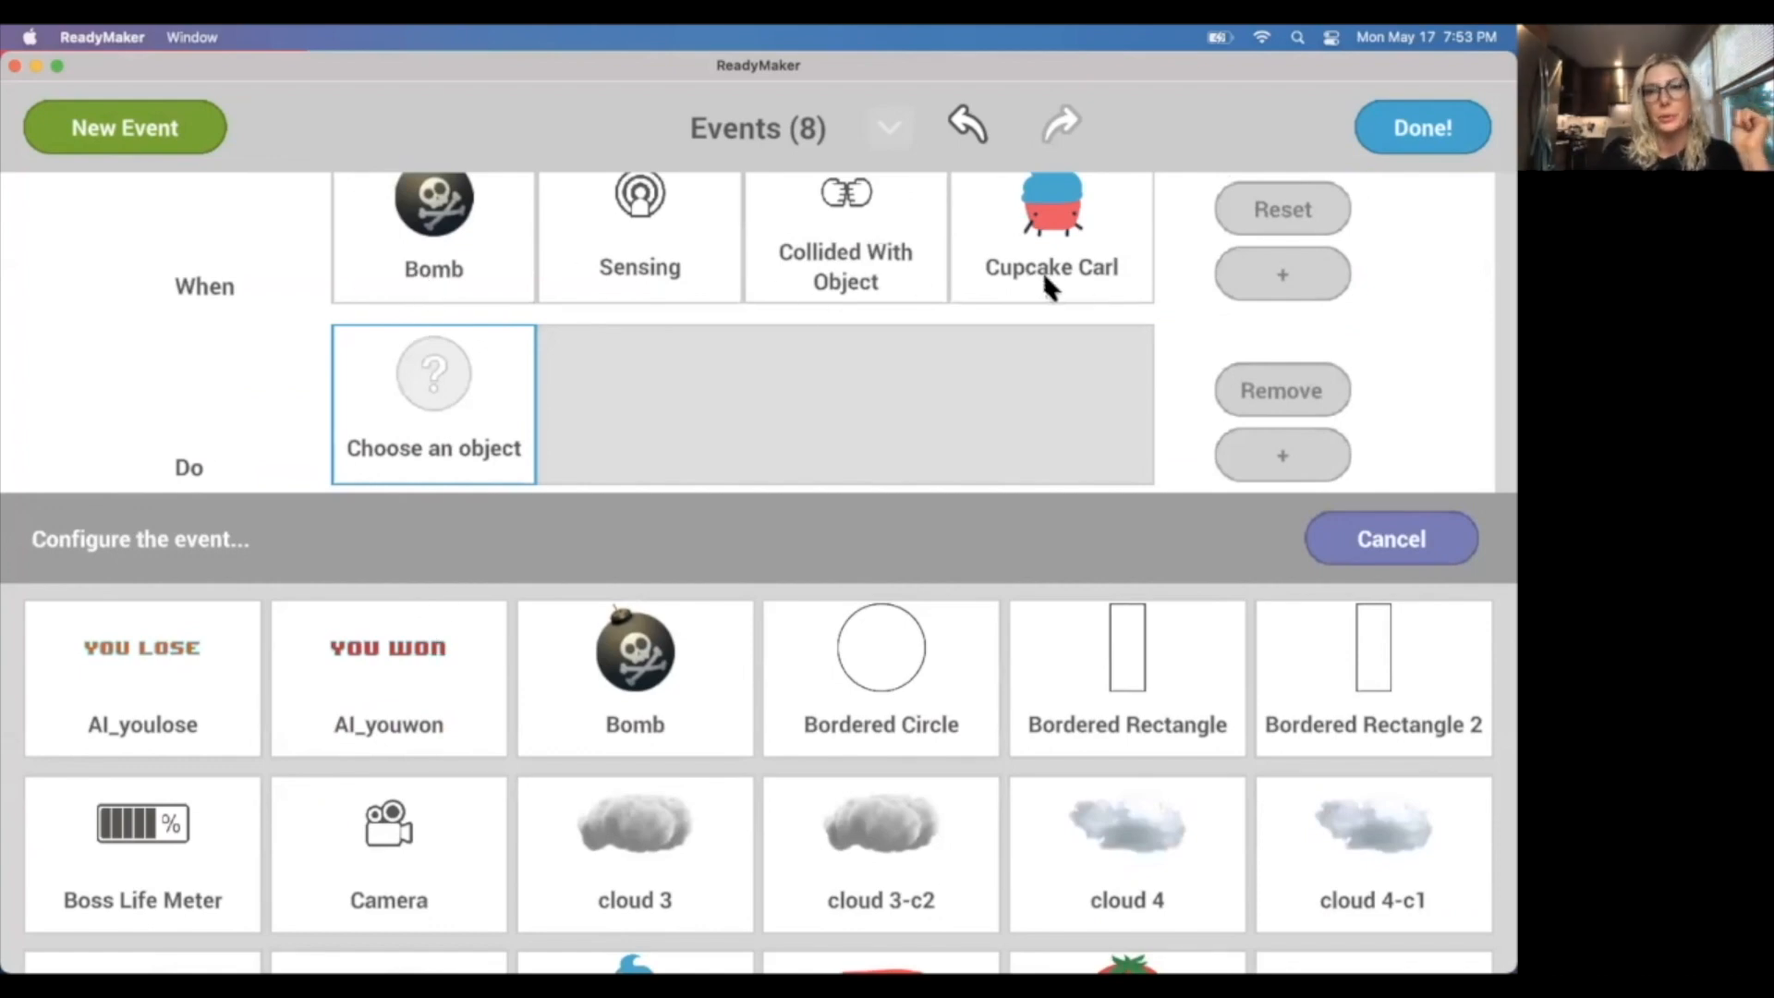
left_click(160, 658)
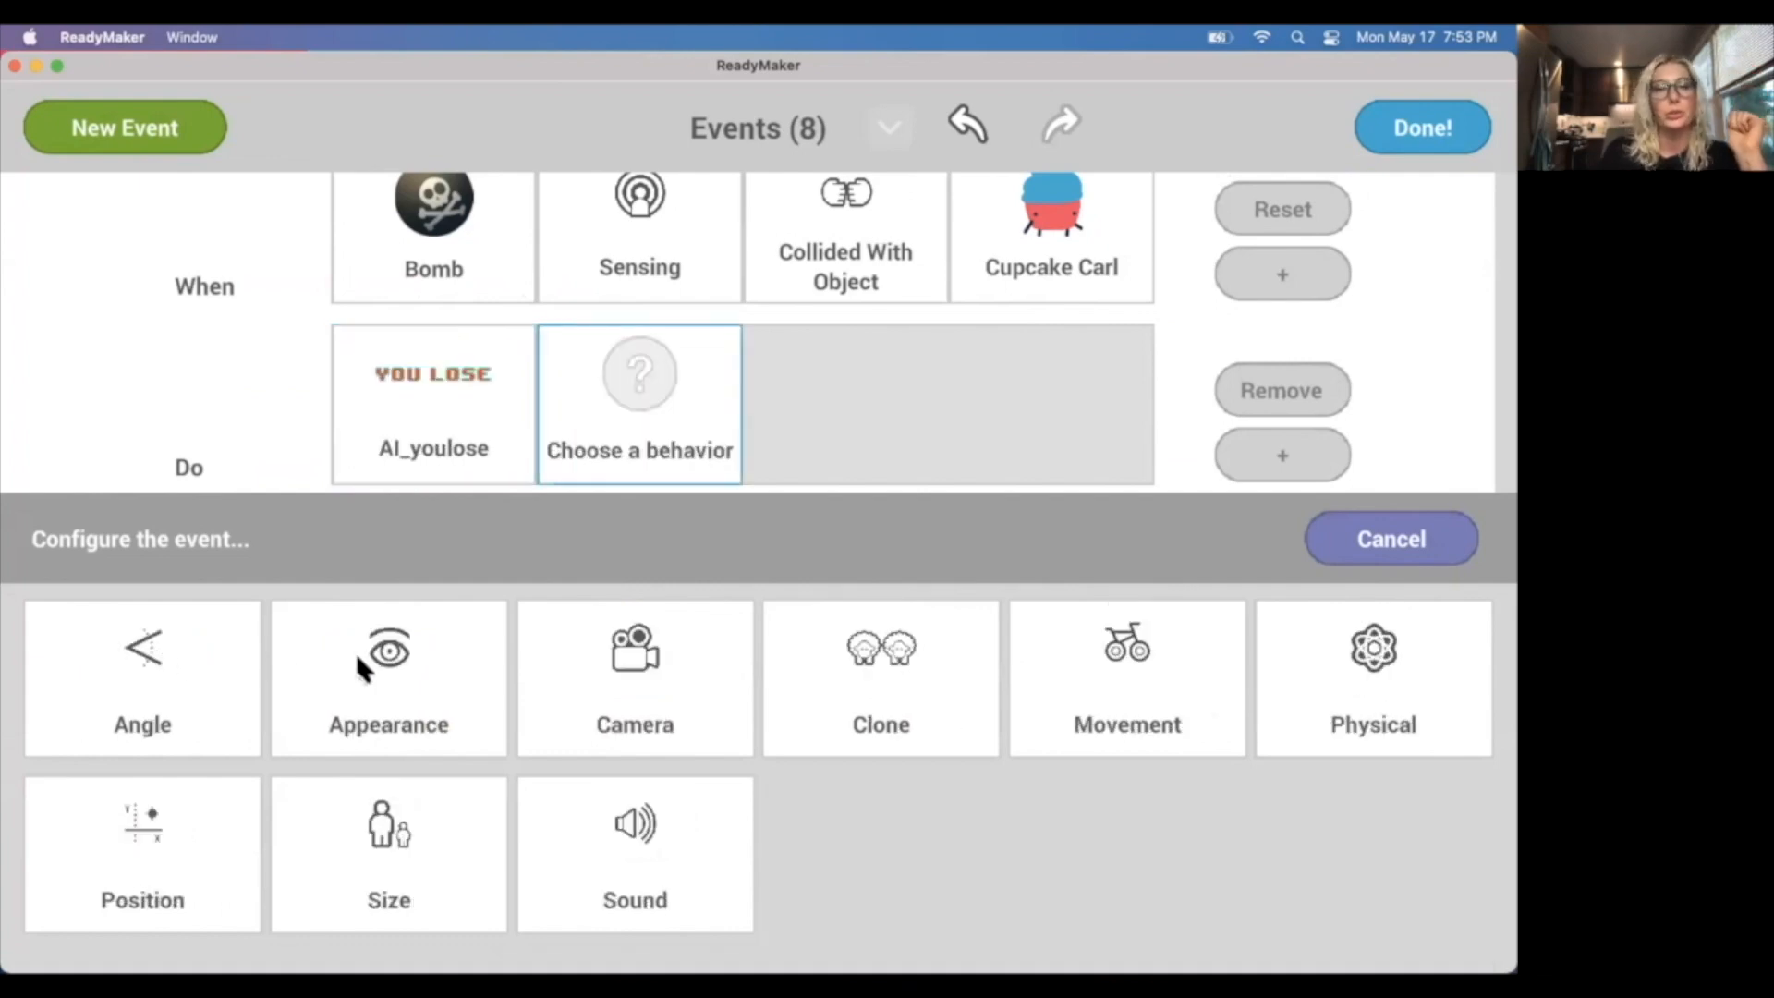
left_click(363, 663)
left_click(157, 651)
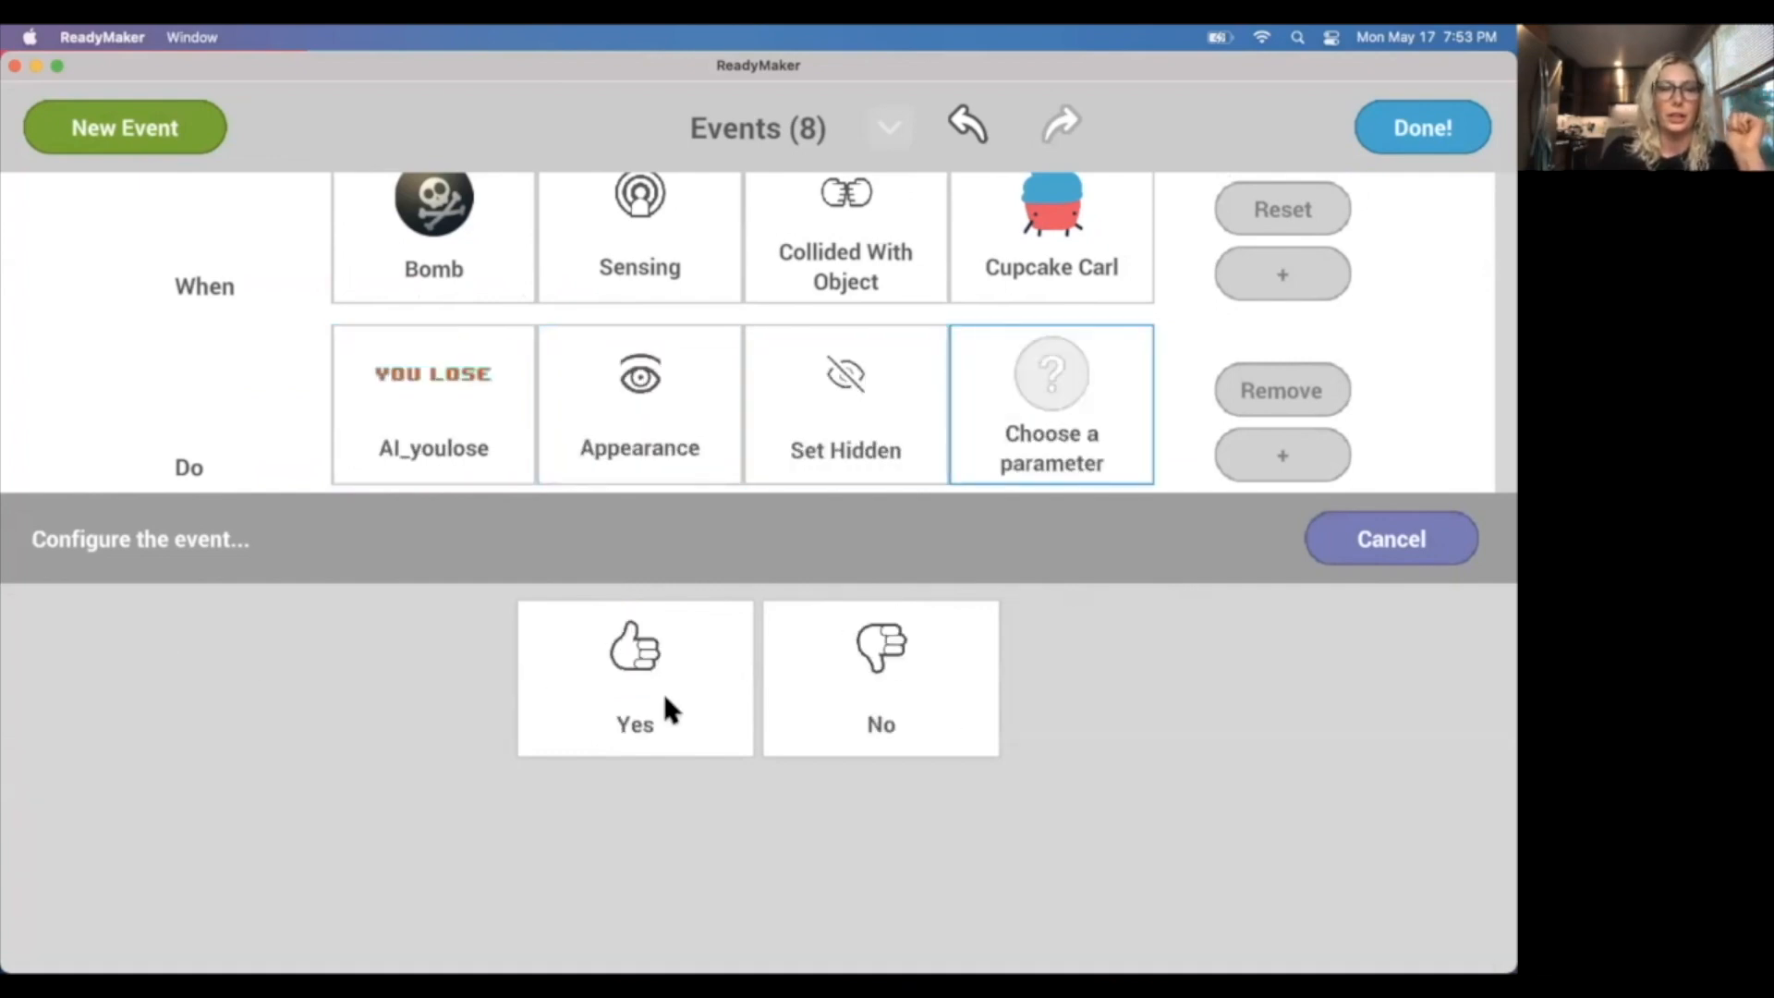
left_click(933, 673)
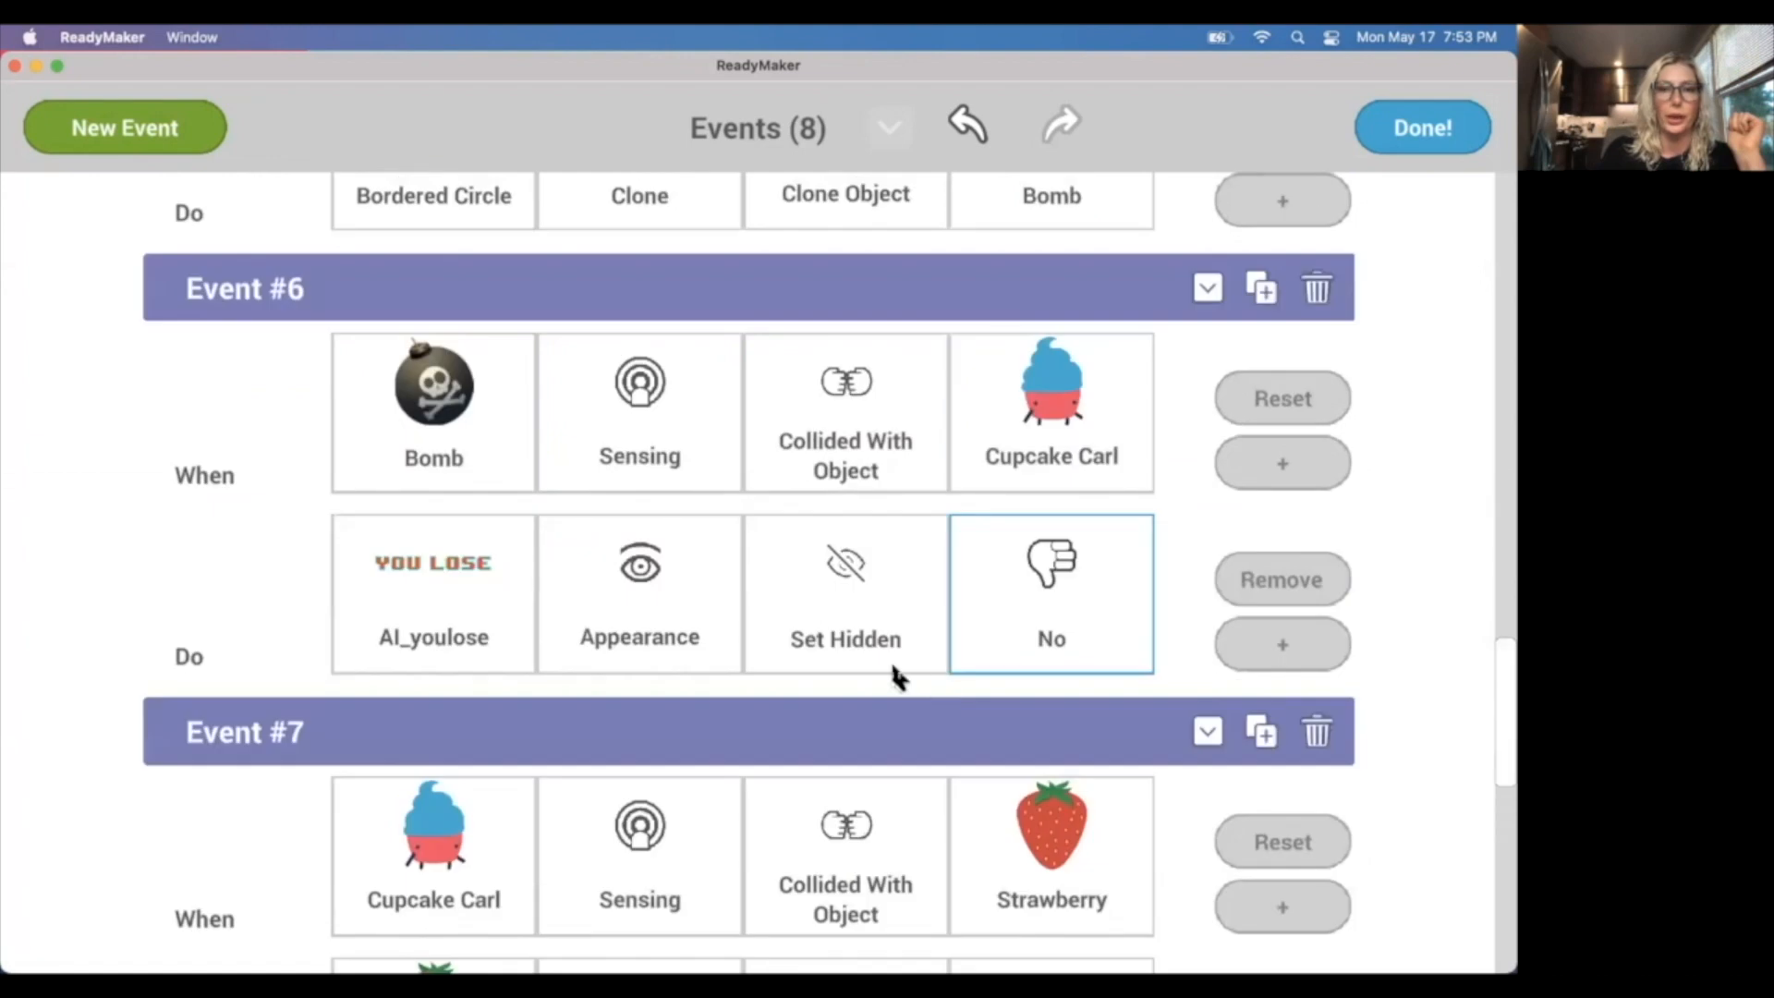
Add a second action to Event #6 that sets the Timer's Timer Label active to Yes.
left_click(1286, 644)
scroll(431, 702, "down", 2)
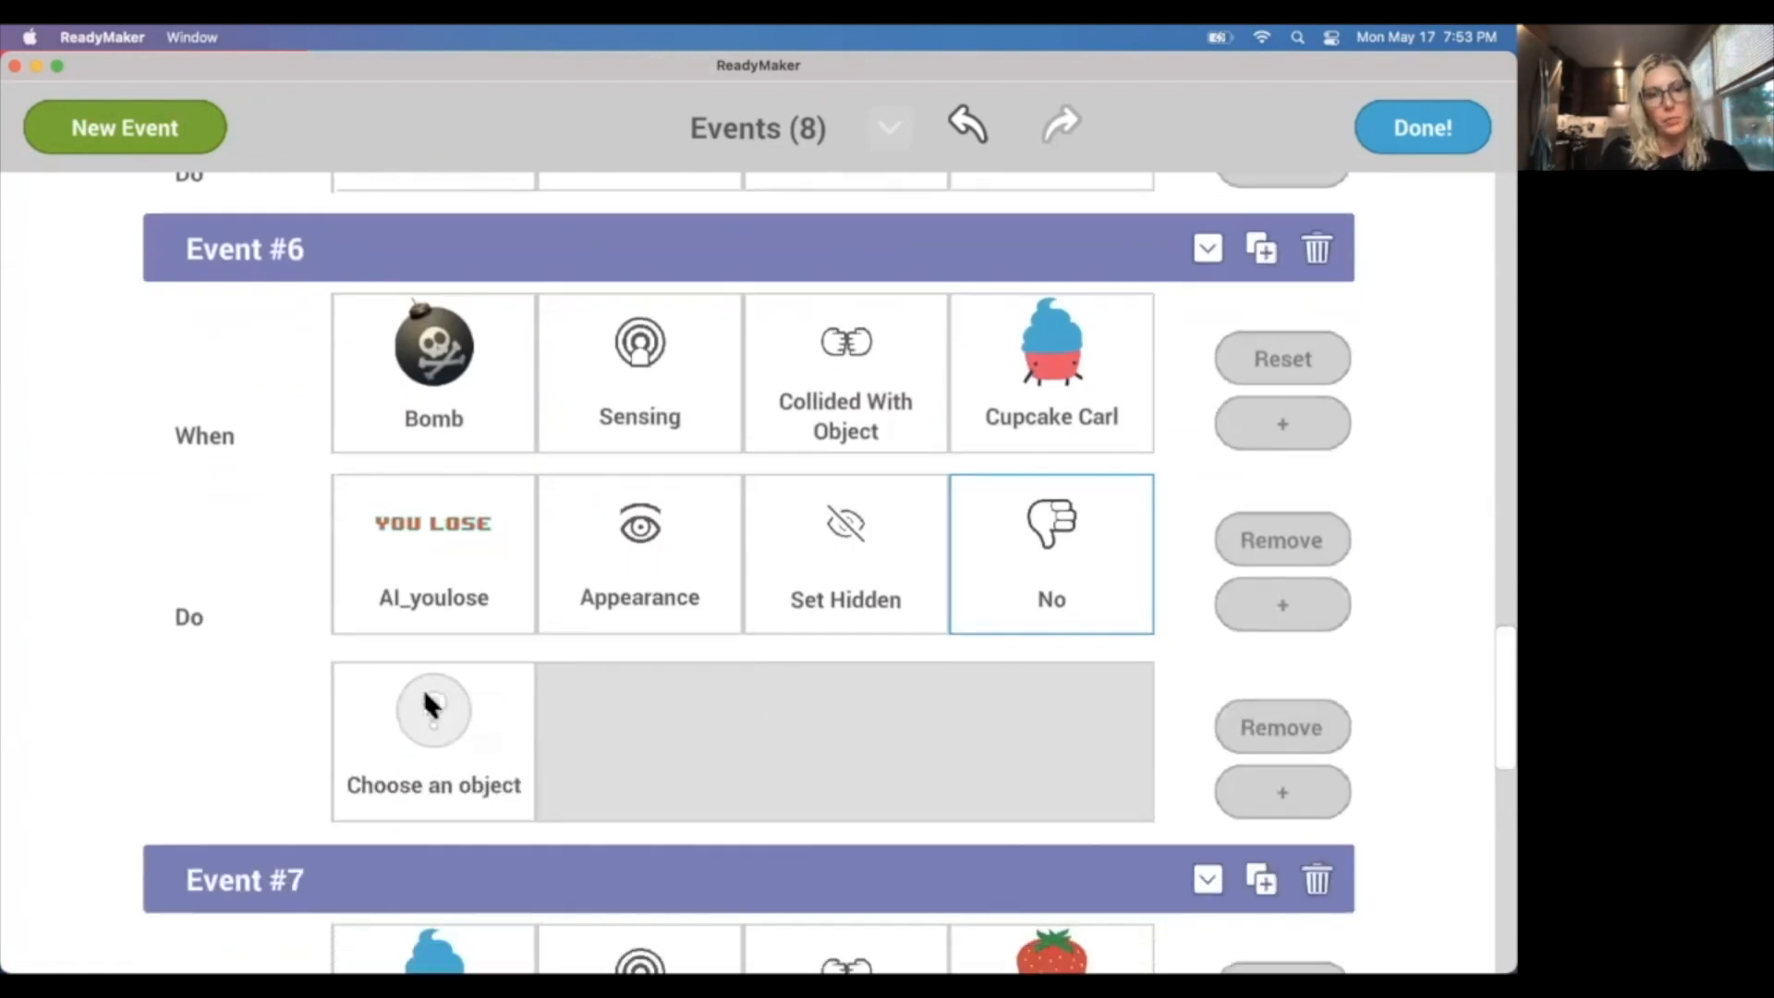
left_click(428, 680)
scroll(476, 695, "down", 5)
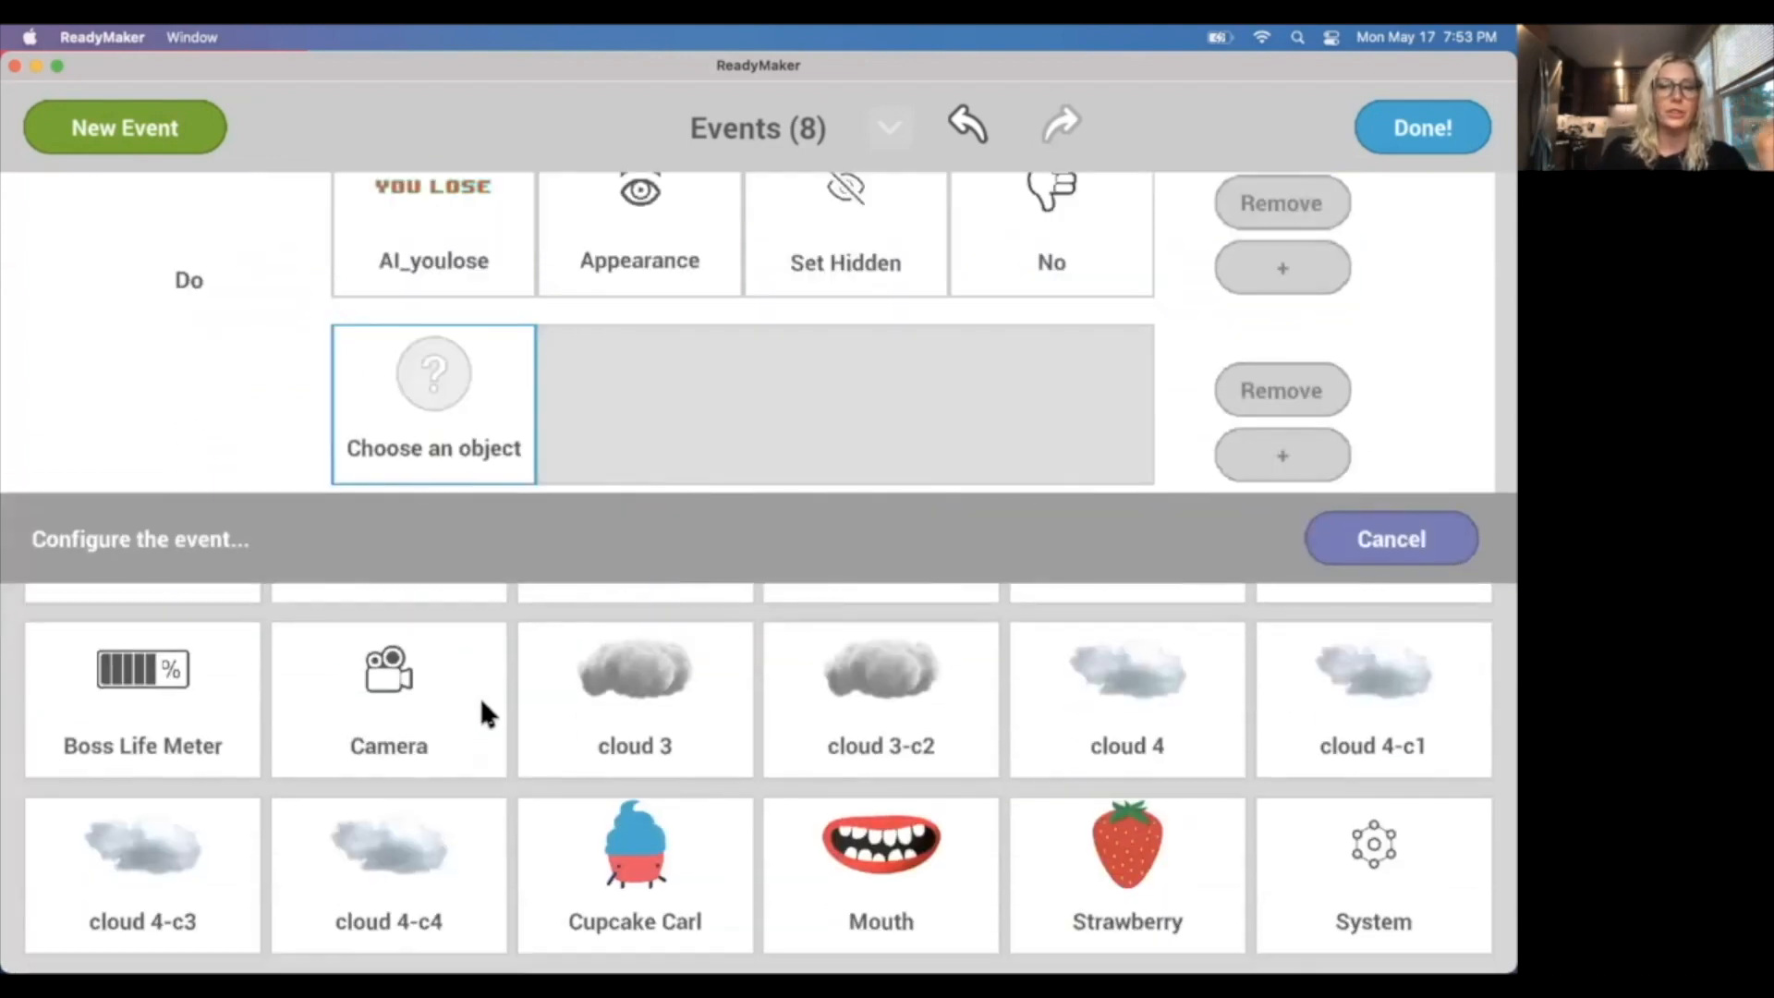
scroll(486, 711, "up", 1)
scroll(487, 720, "down", 1)
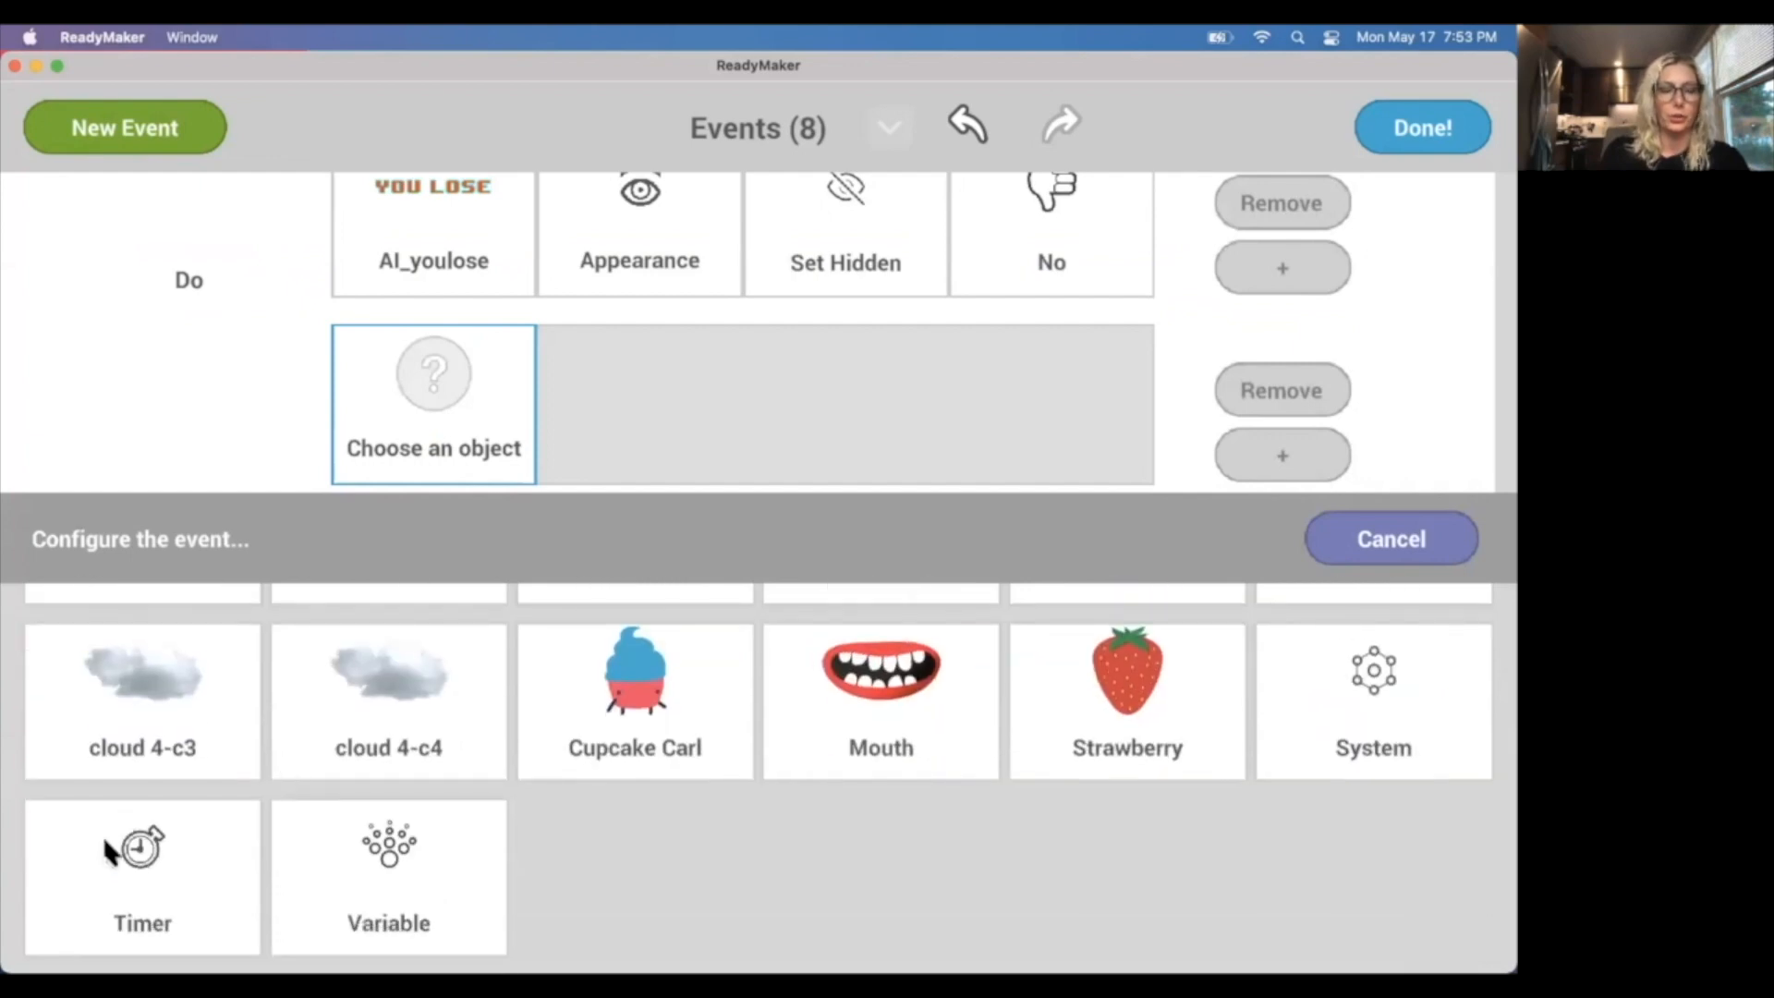
left_click(155, 869)
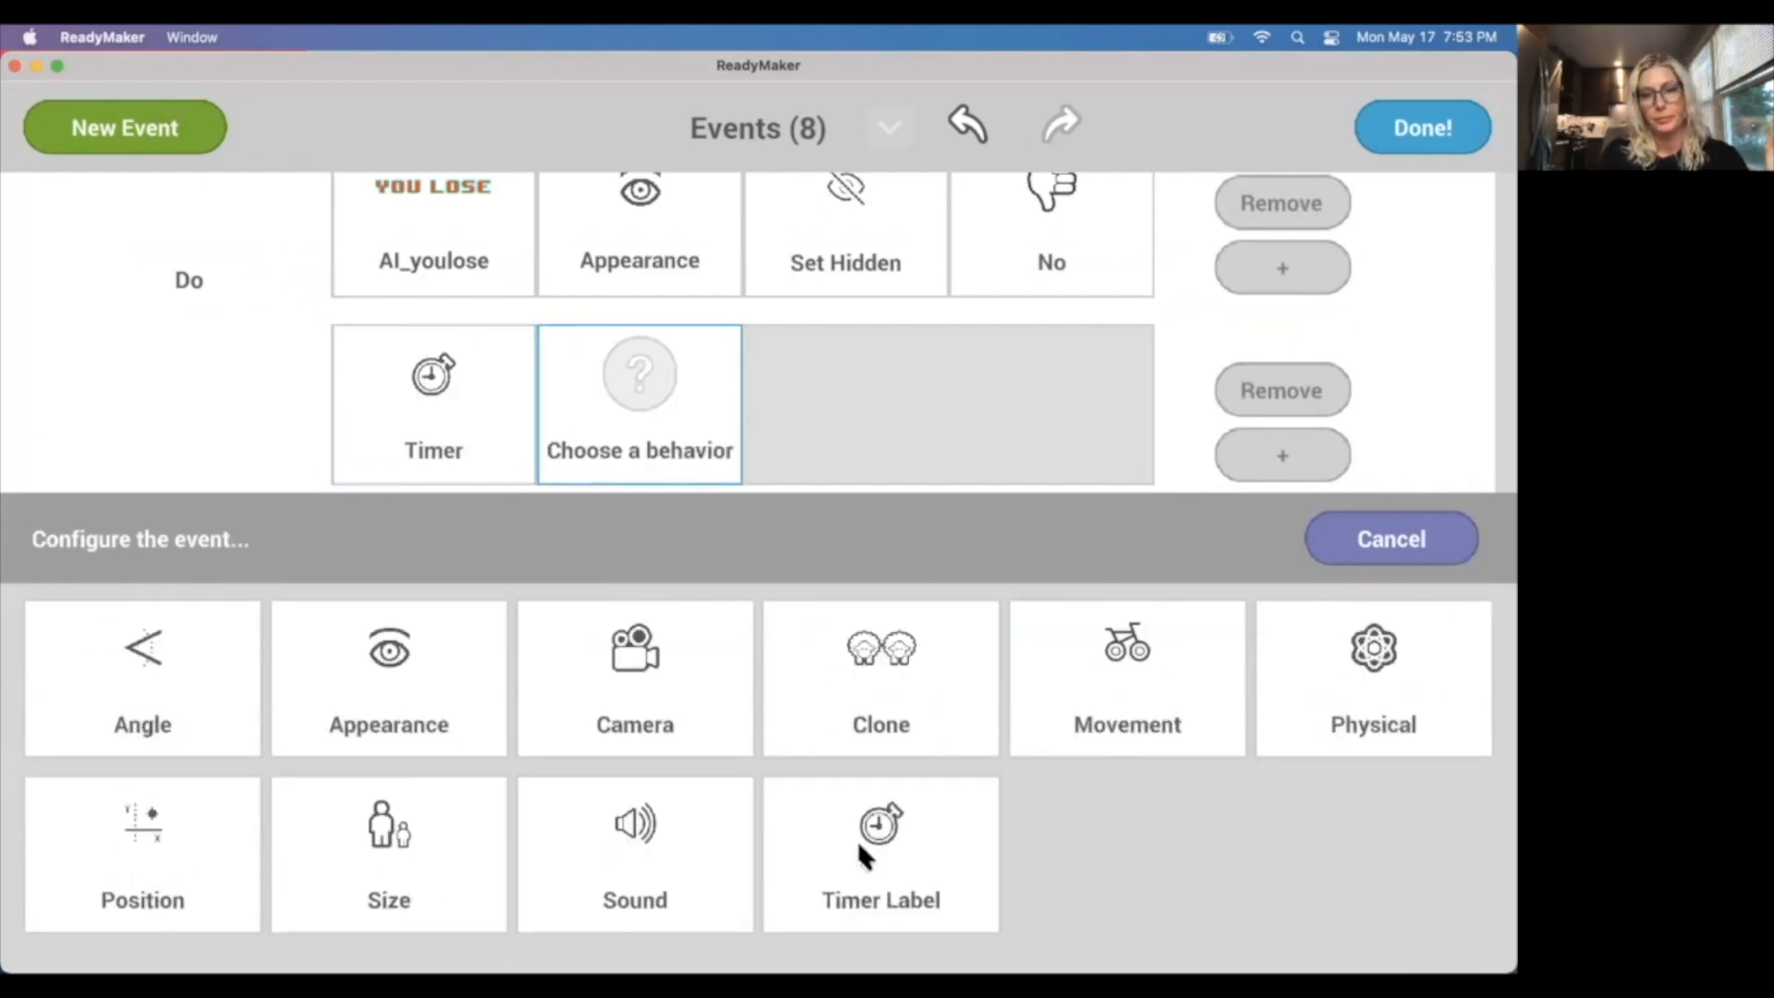
left_click(860, 847)
left_click(745, 672)
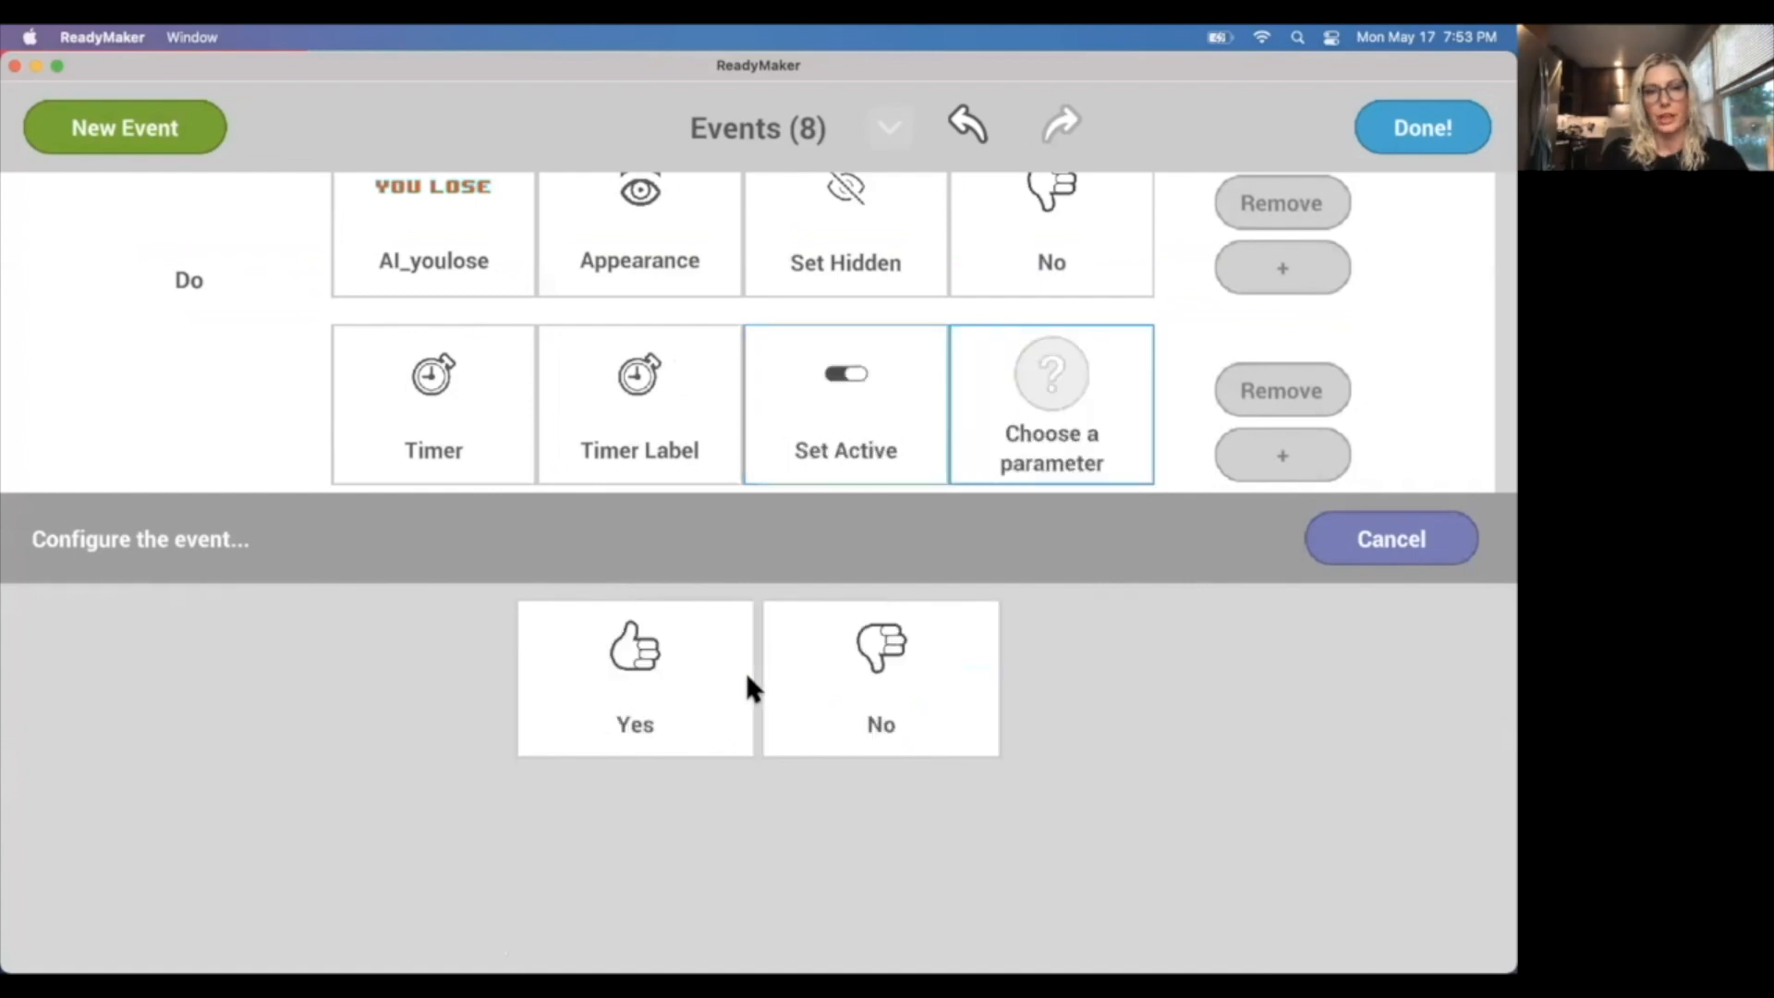
left_click(680, 674)
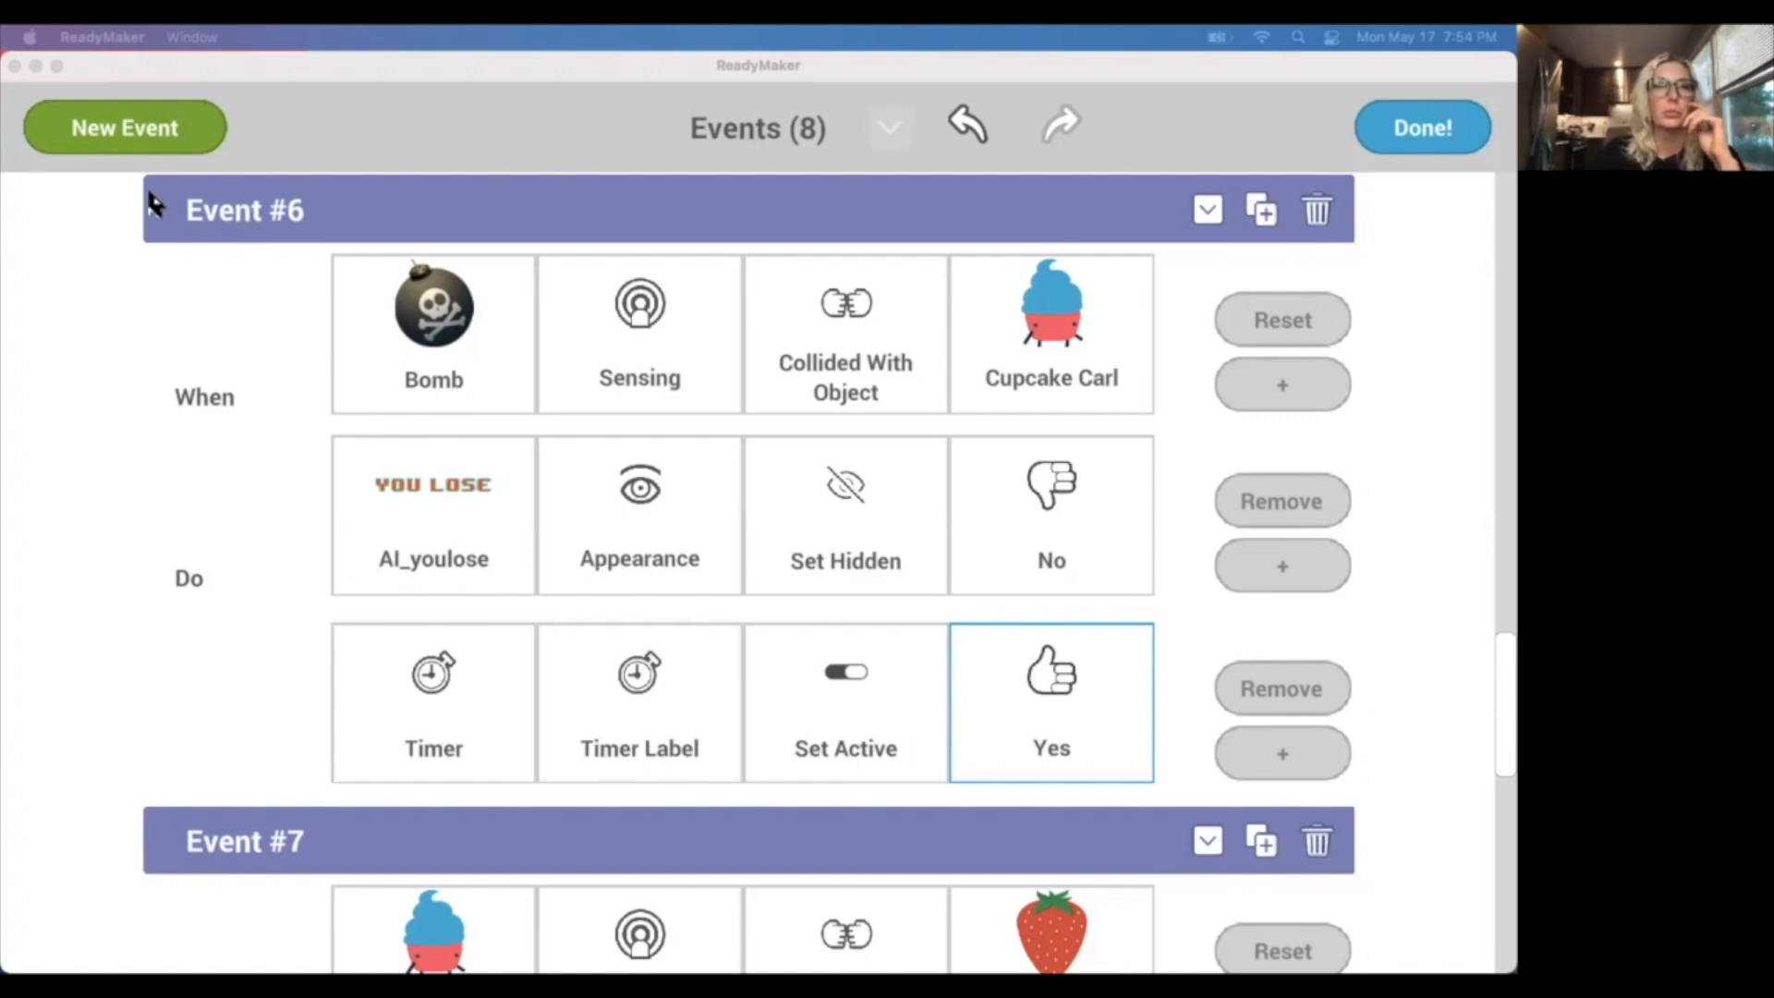
Add another event that triggers when Cupcake Carl's position Is Below Coordinate -2.
left_click(167, 138)
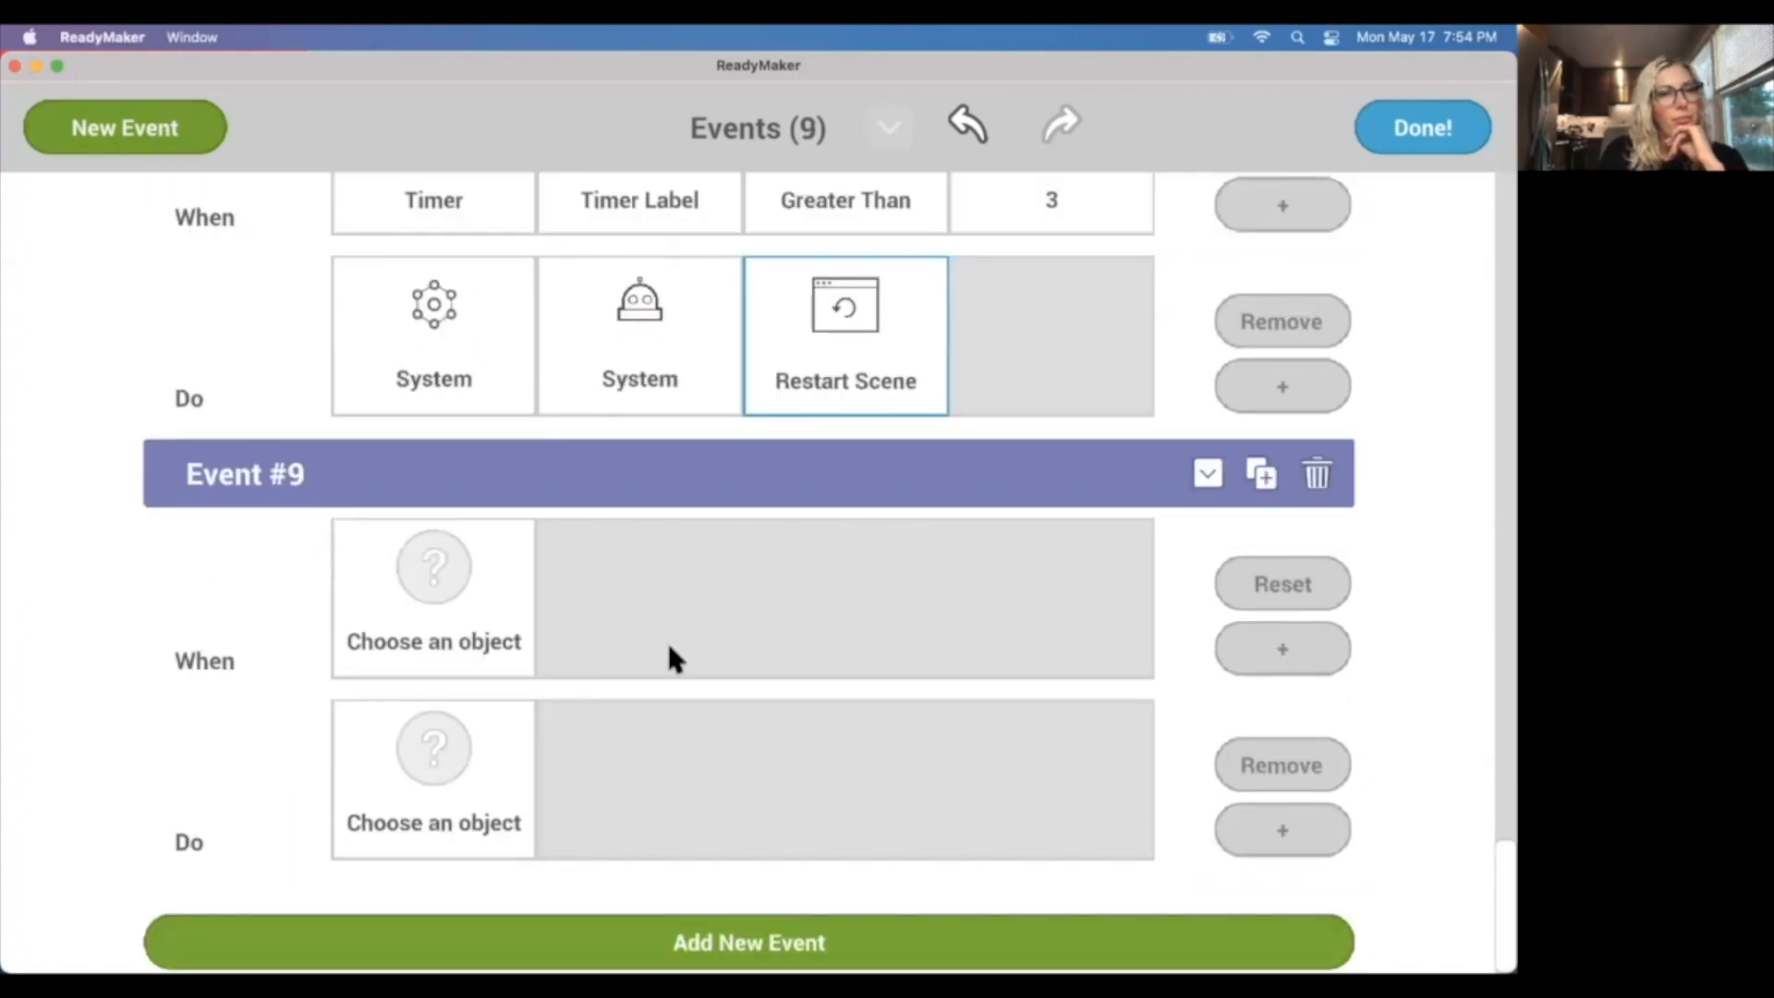
left_click(392, 596)
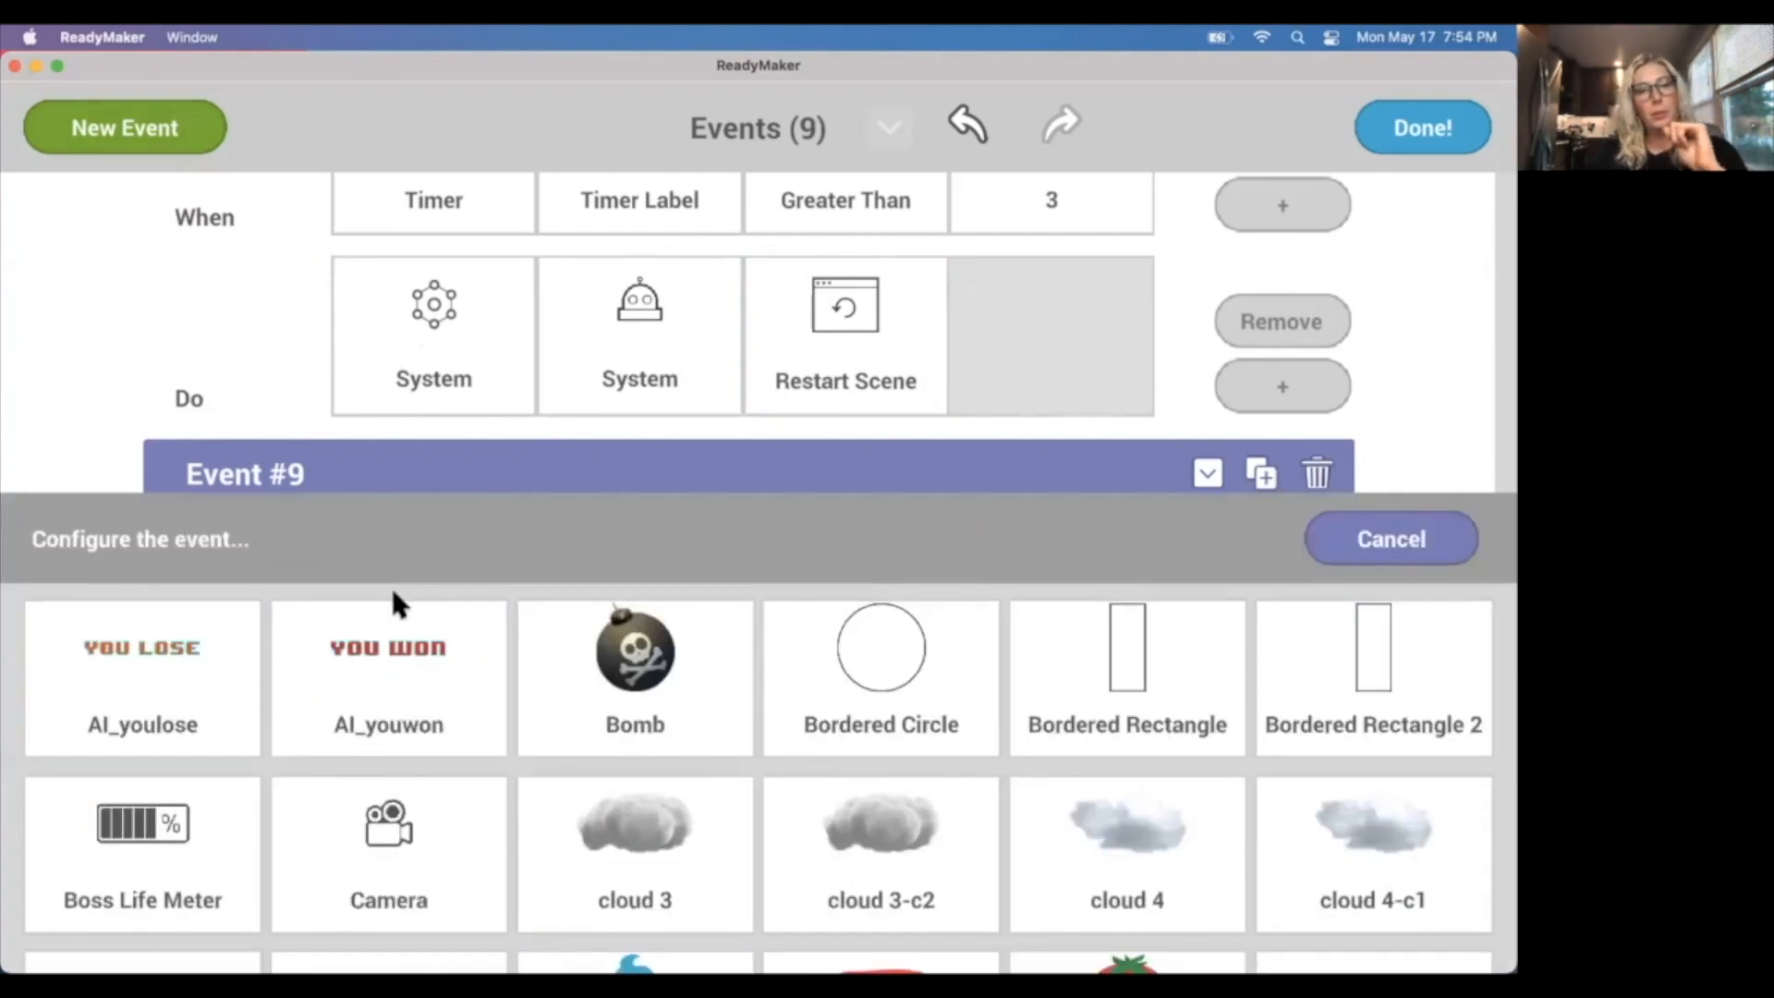
scroll(533, 772, "down", 5)
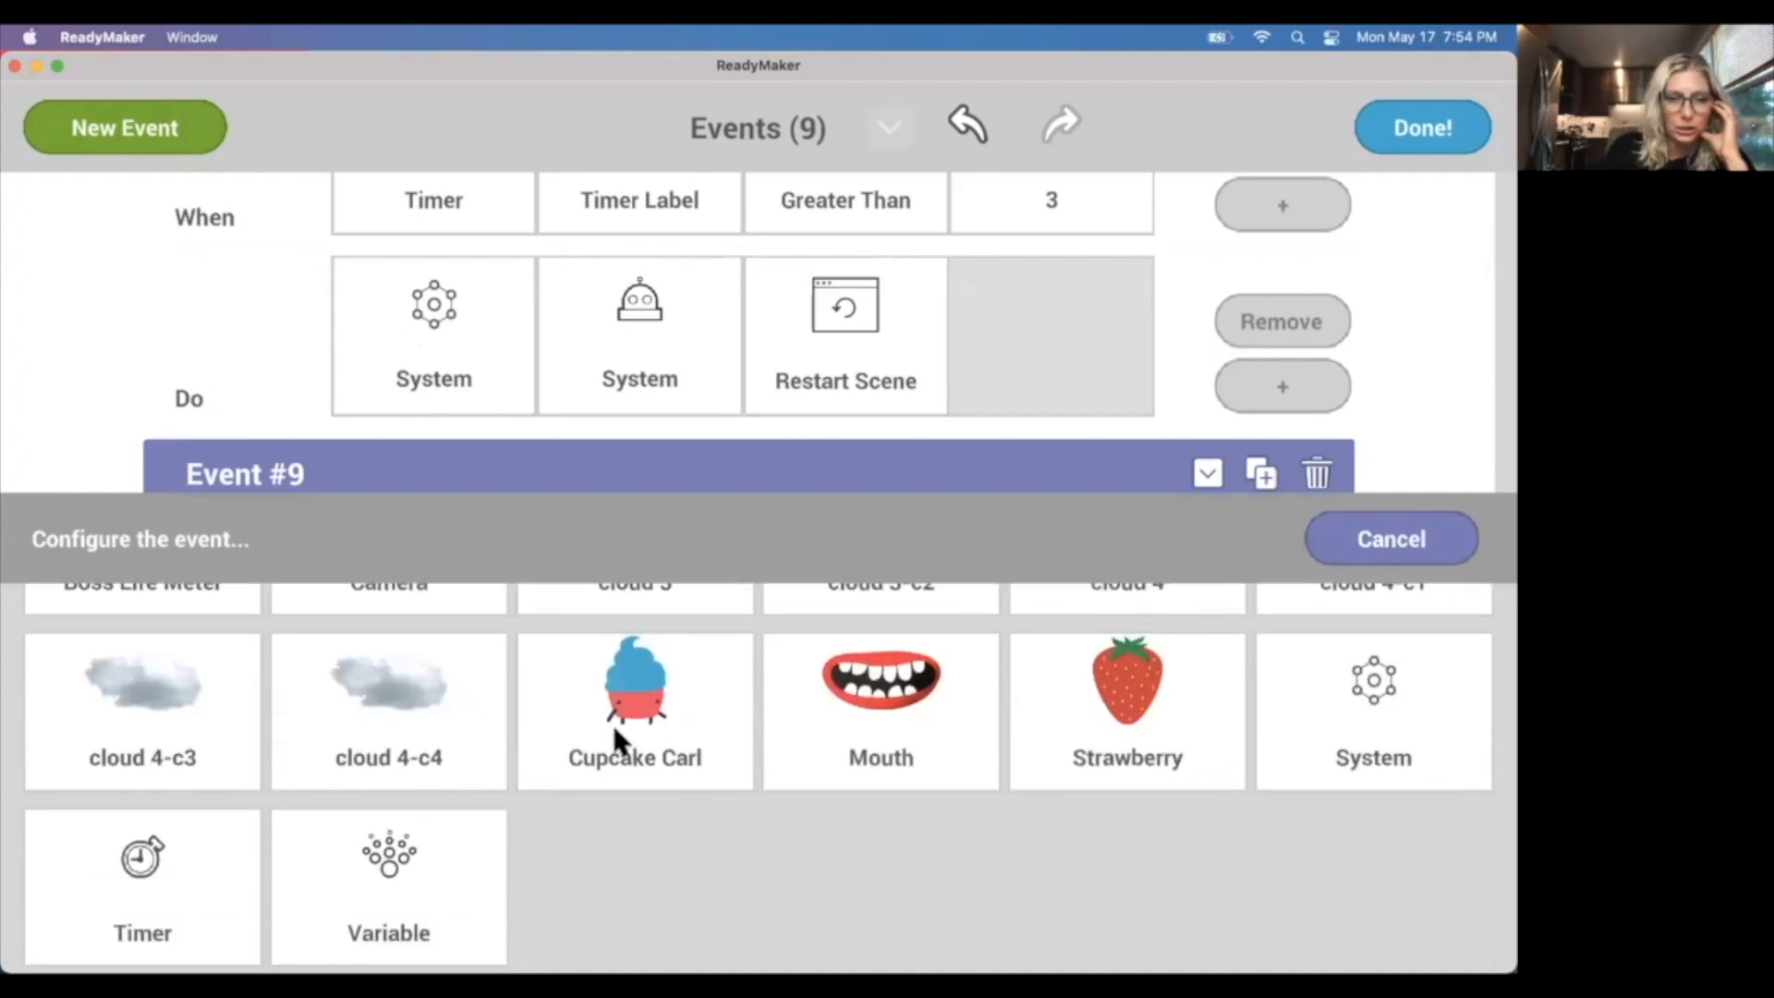
left_click(613, 730)
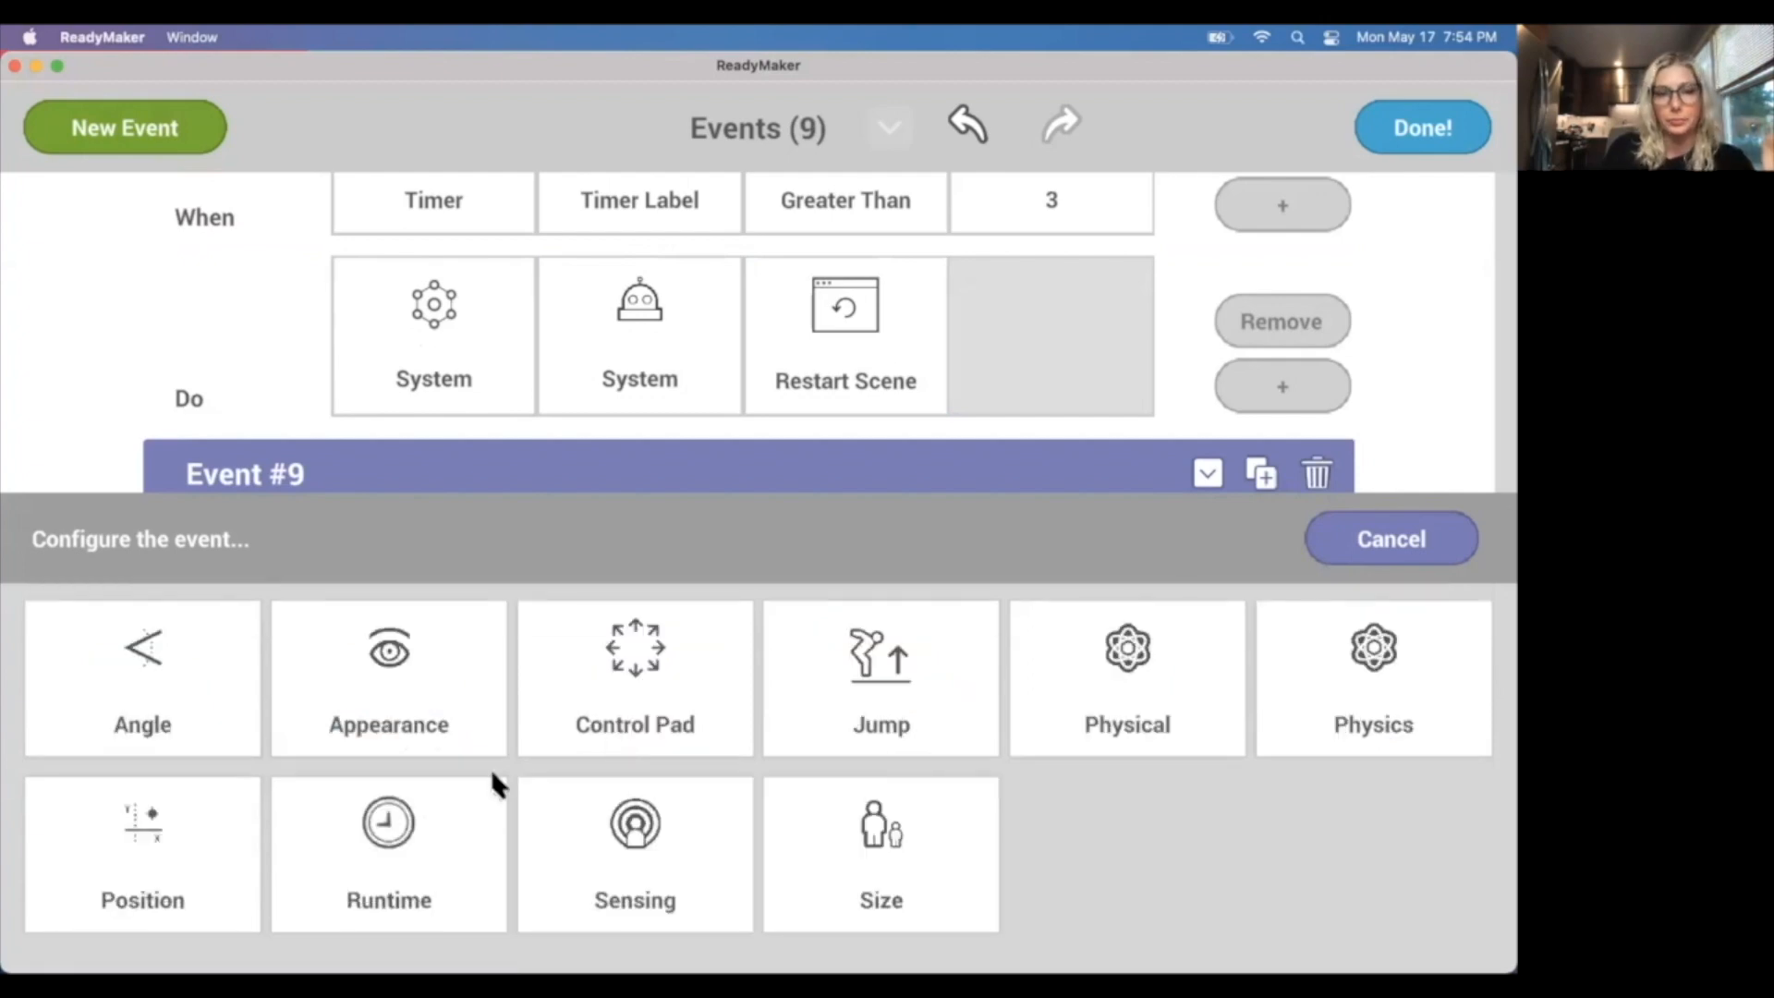
left_click(185, 854)
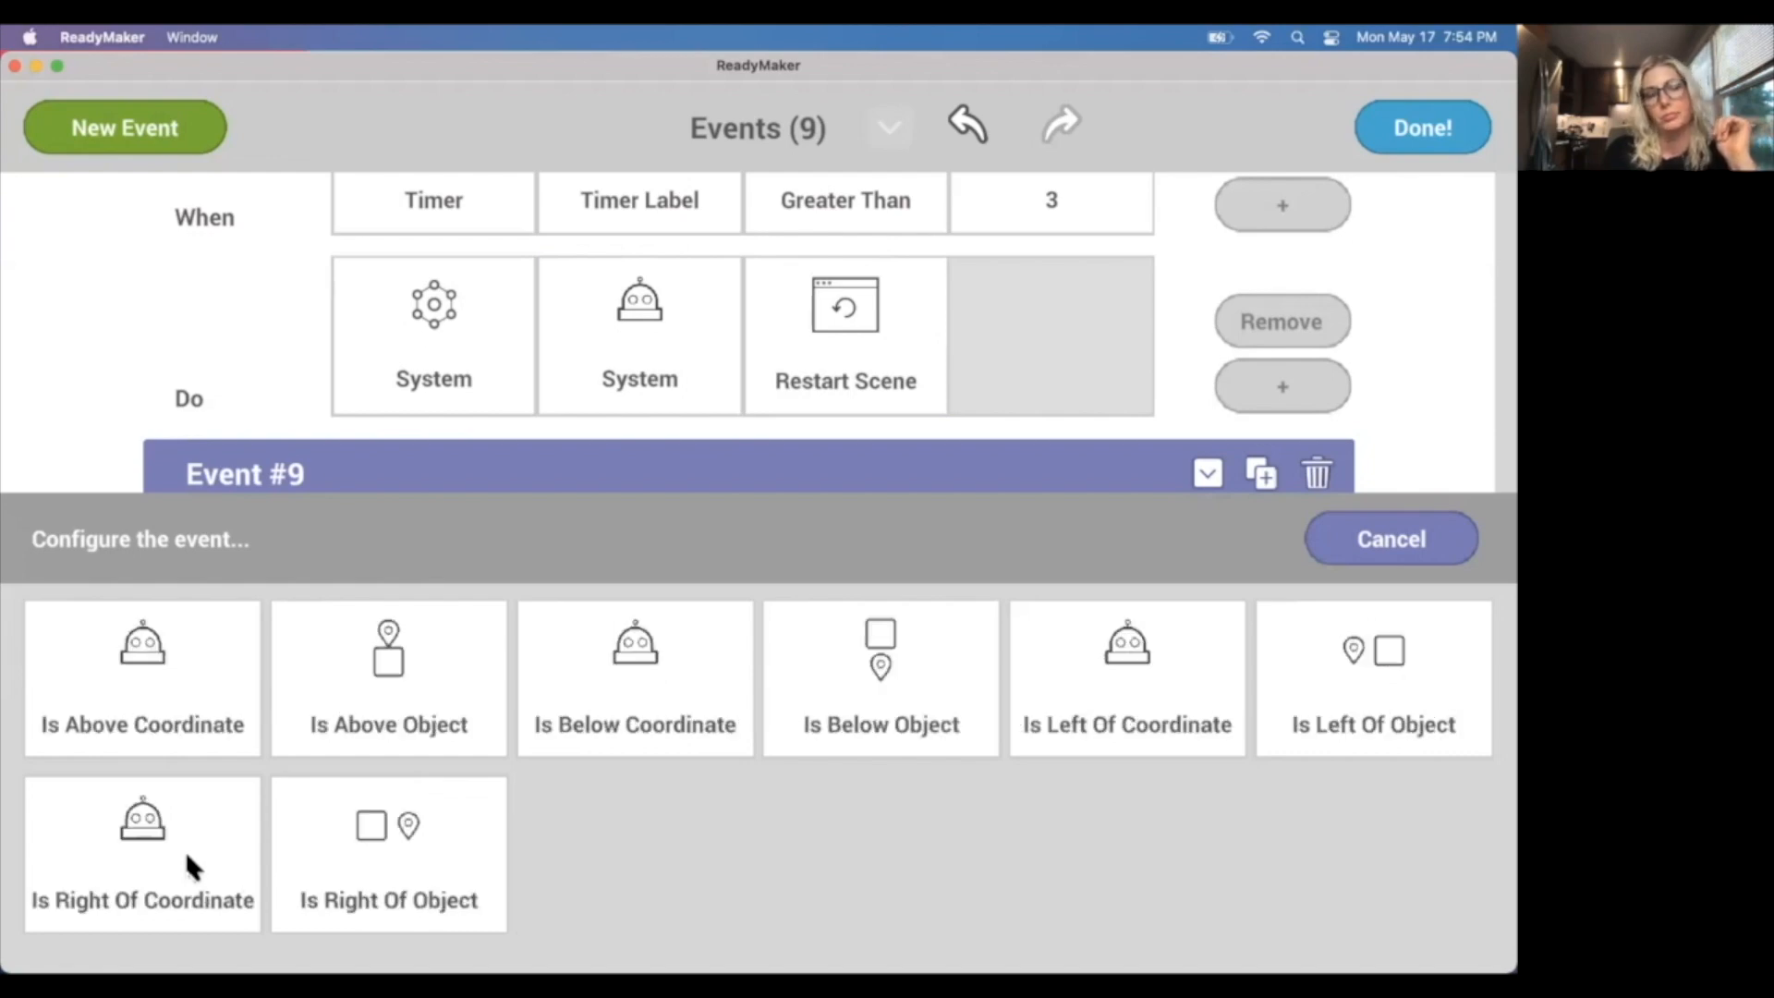
left_click(695, 677)
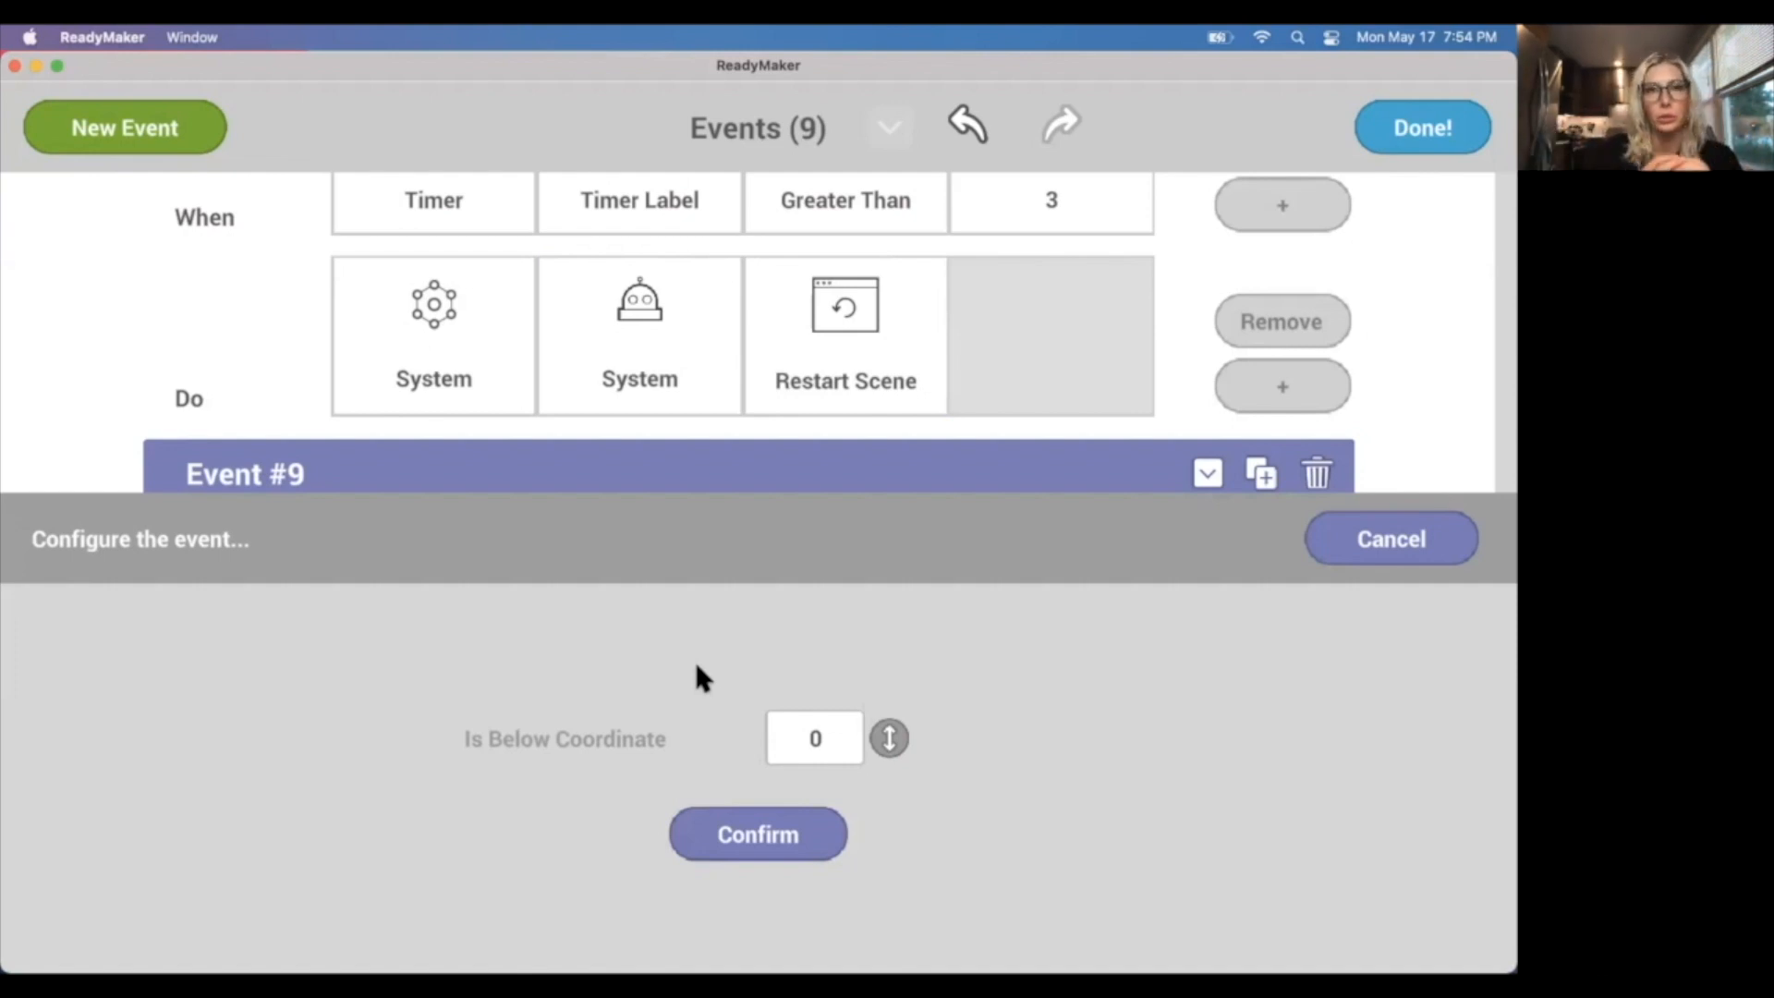
double_click(822, 740)
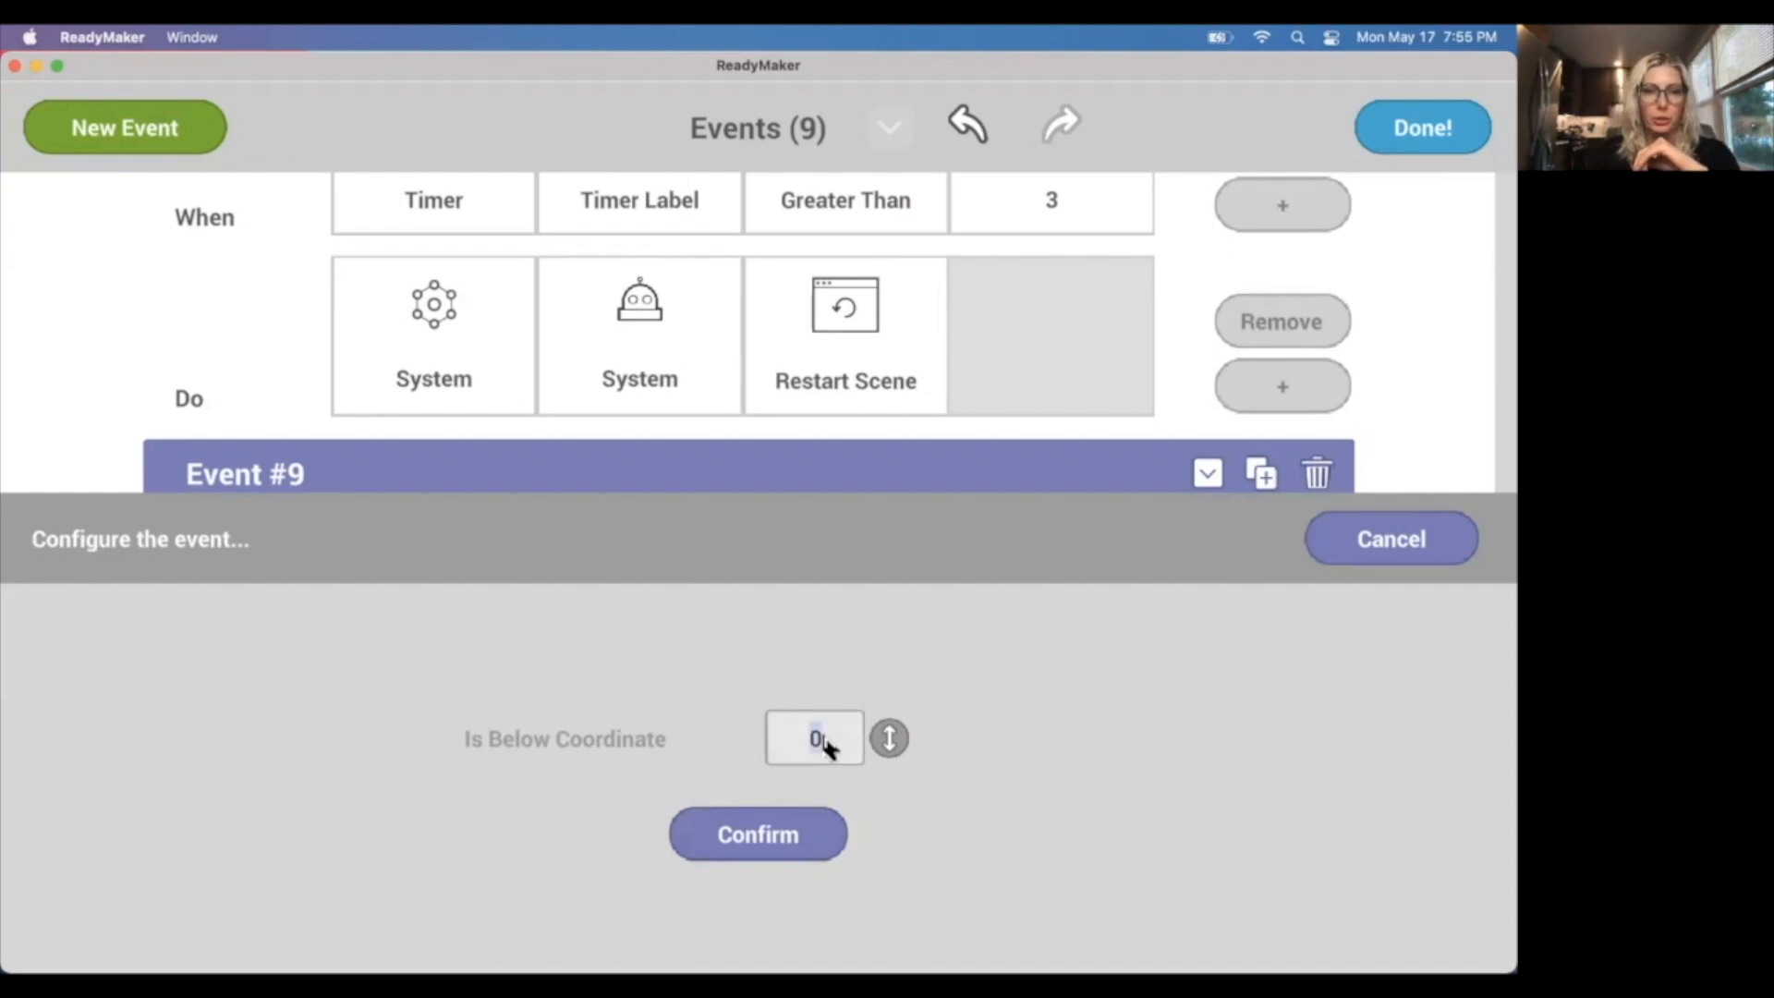
key("BackSpace")
type("-2")
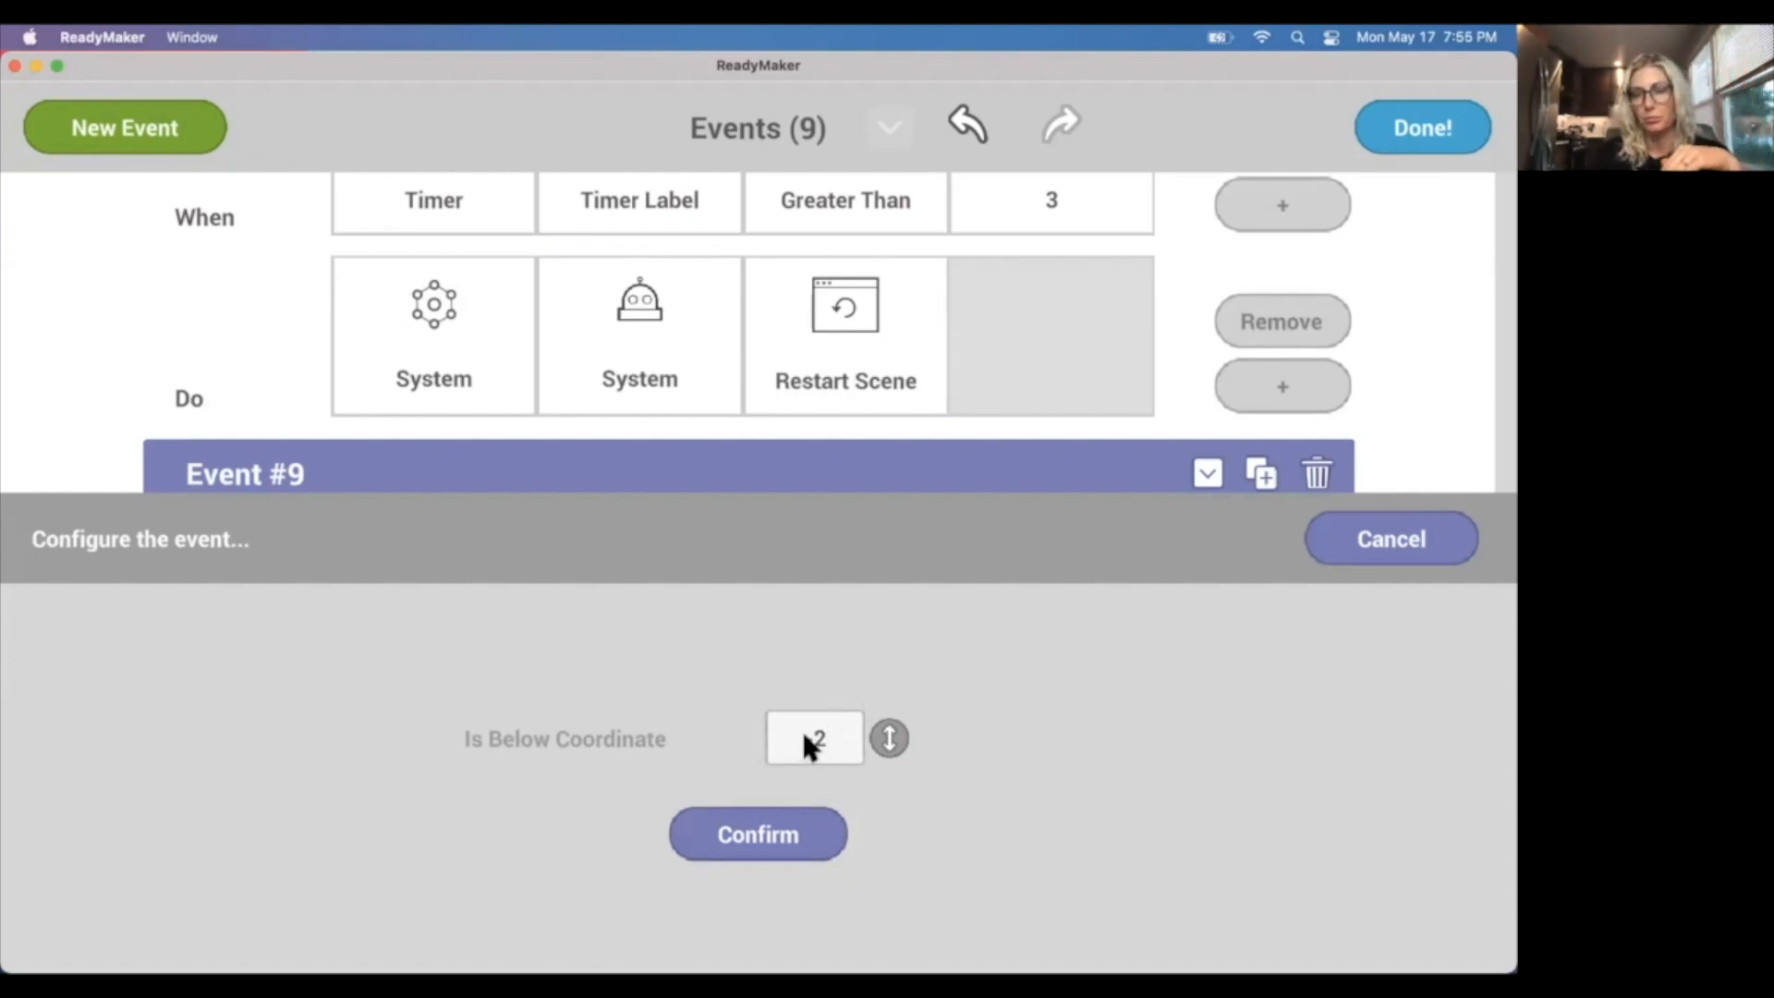
left_click(763, 836)
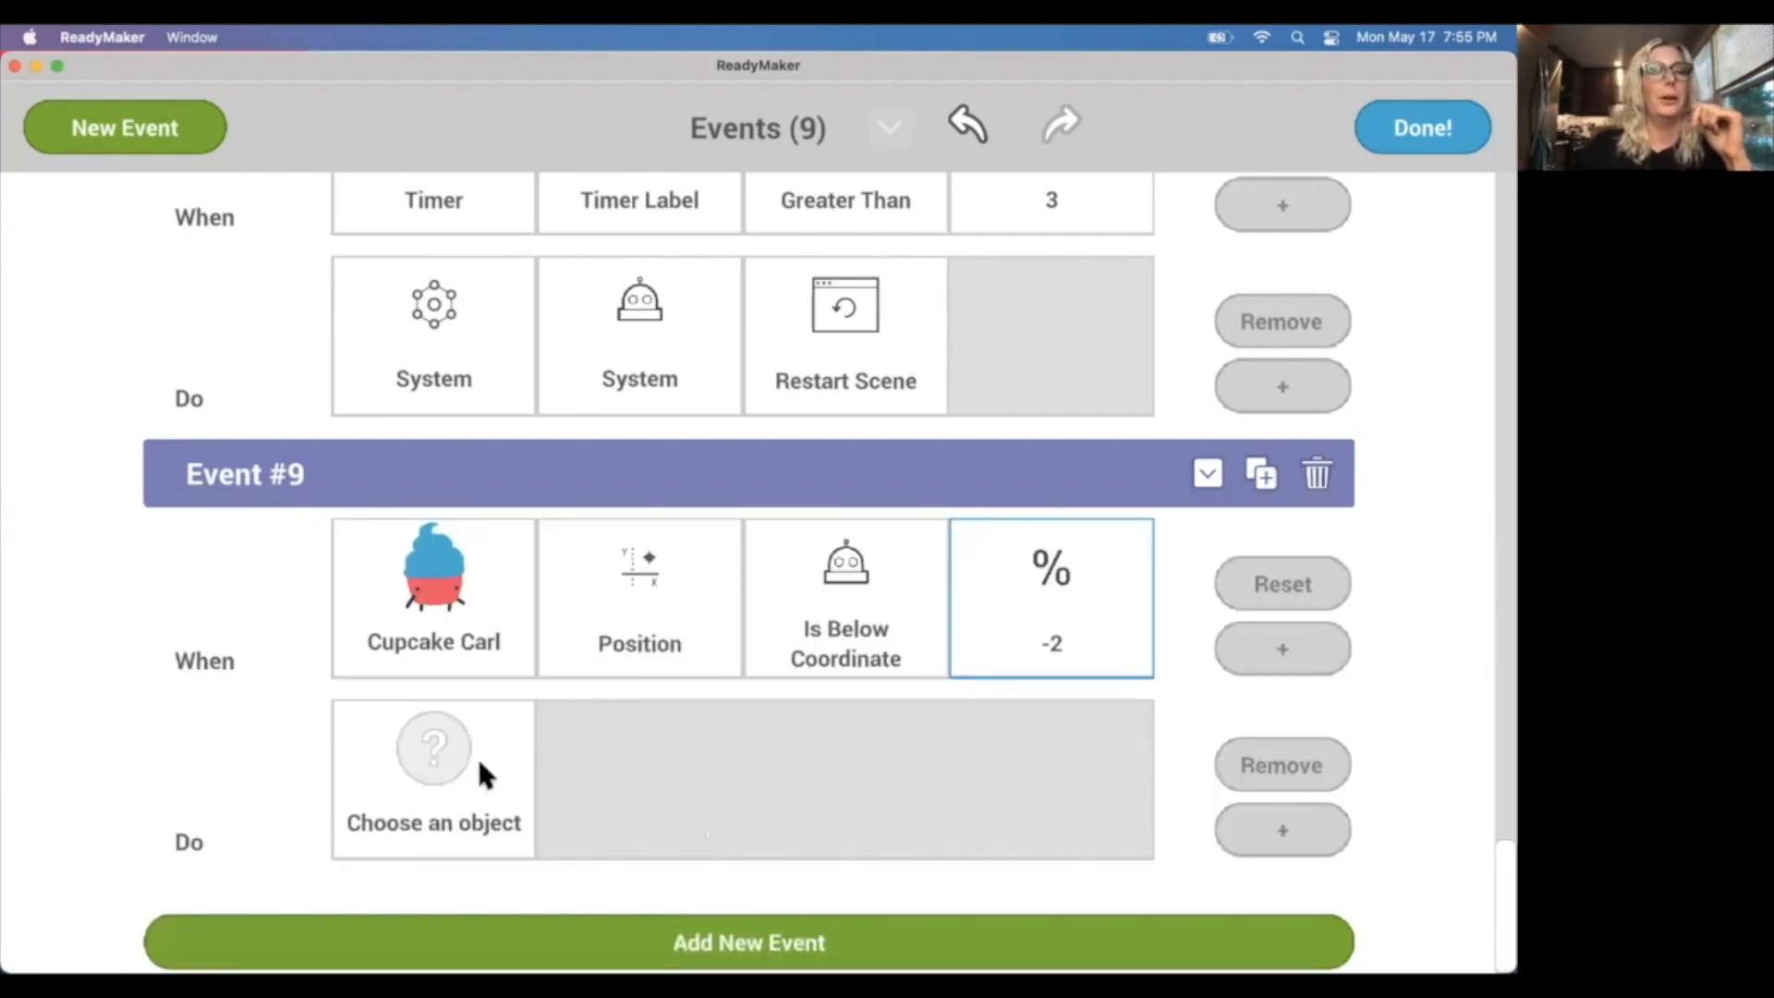
Give Event #9 an action that sets the AI_youlose graphic's Set Hidden appearance to No.
scroll(498, 744, "up", 5)
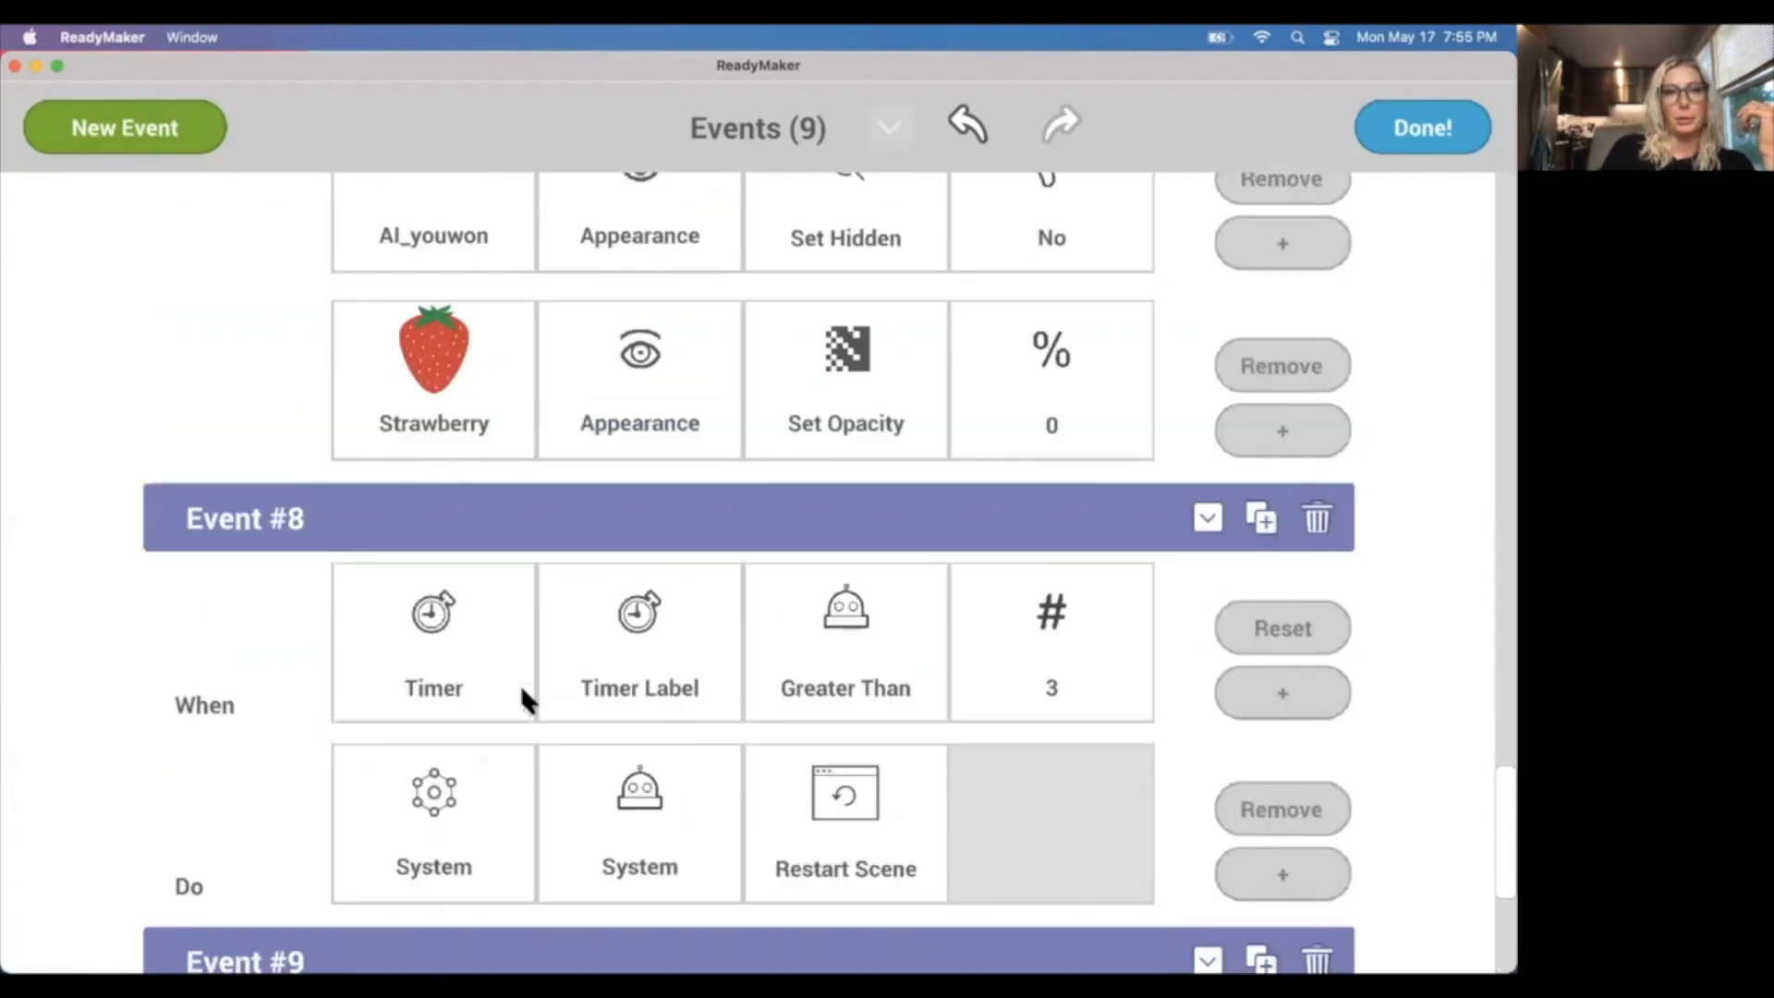
scroll(521, 688, "up", 5)
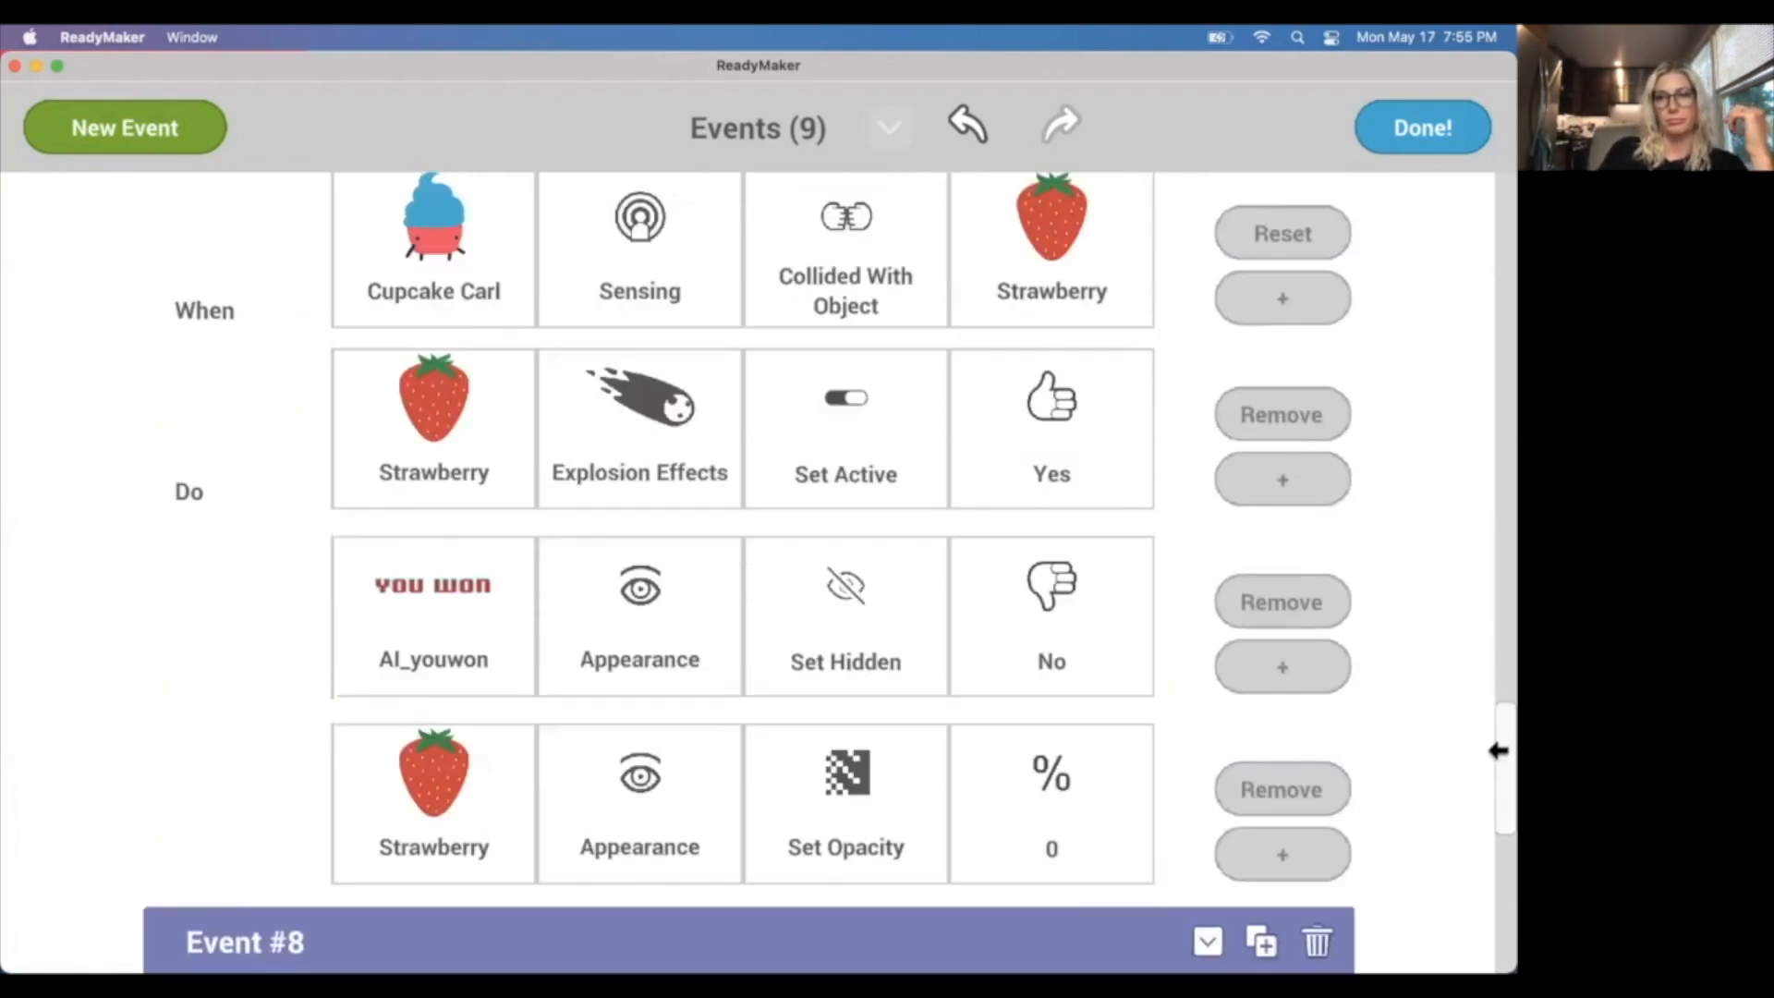
left_click_drag(1496, 745, 1492, 637)
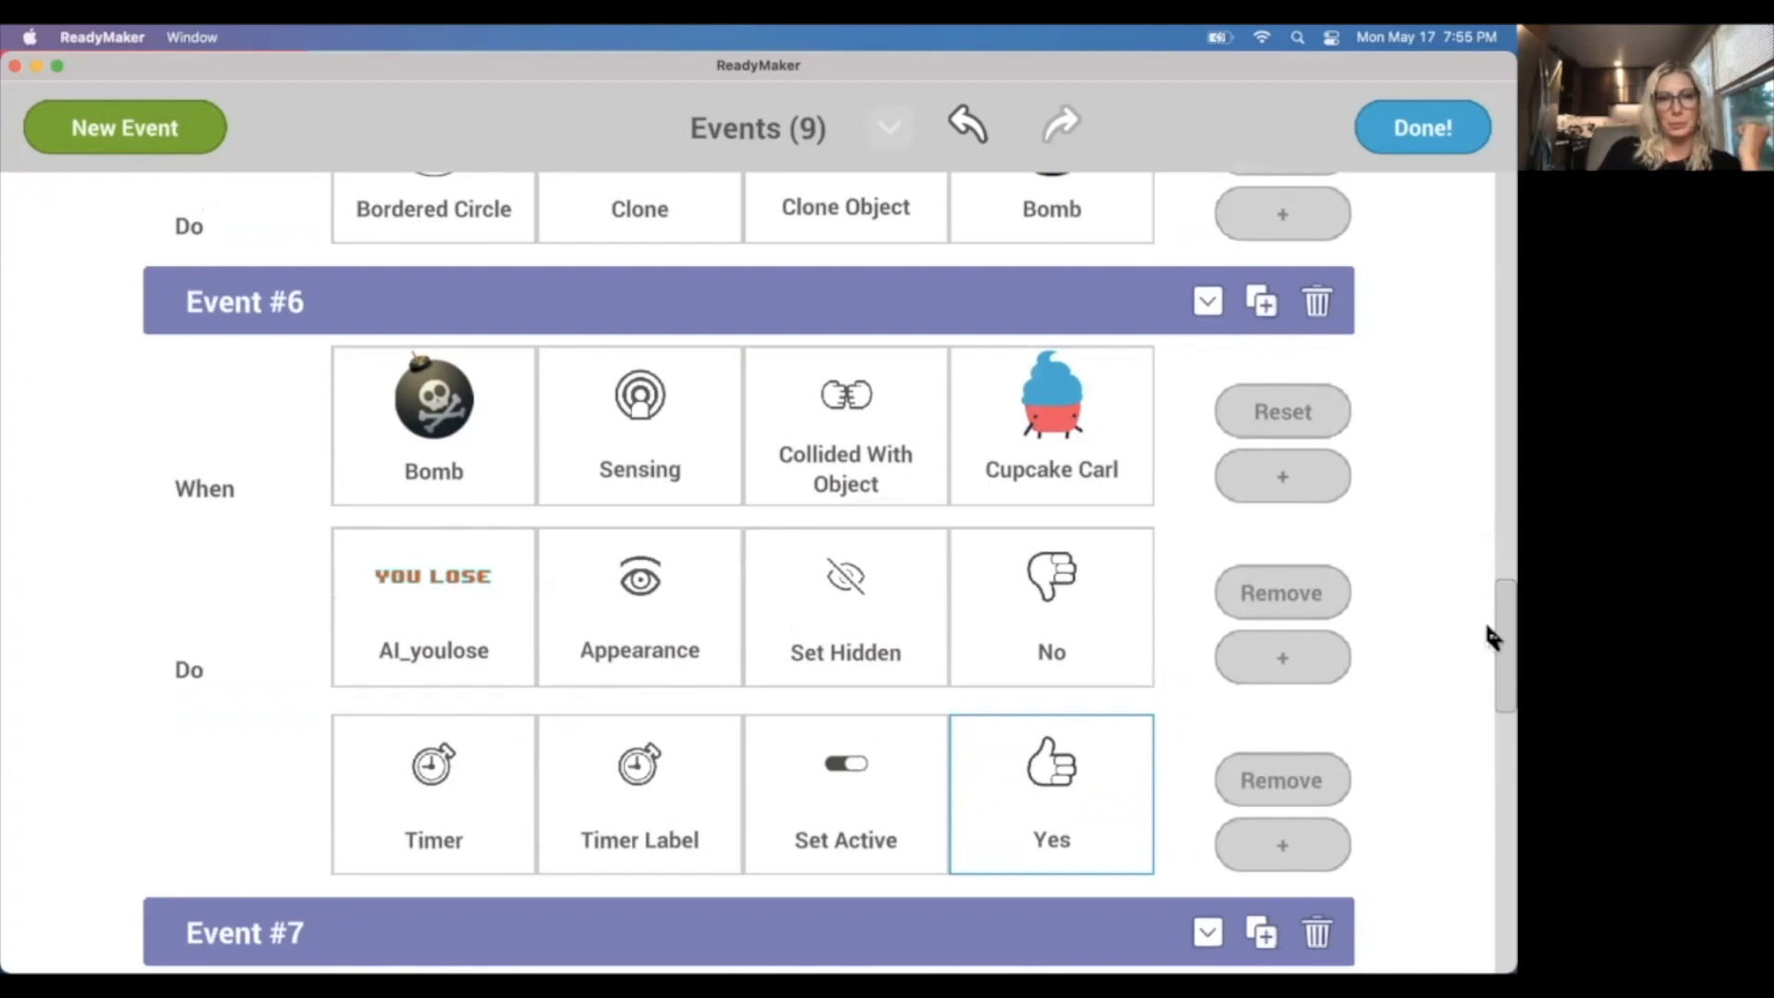
left_click_drag(1495, 703, 1496, 916)
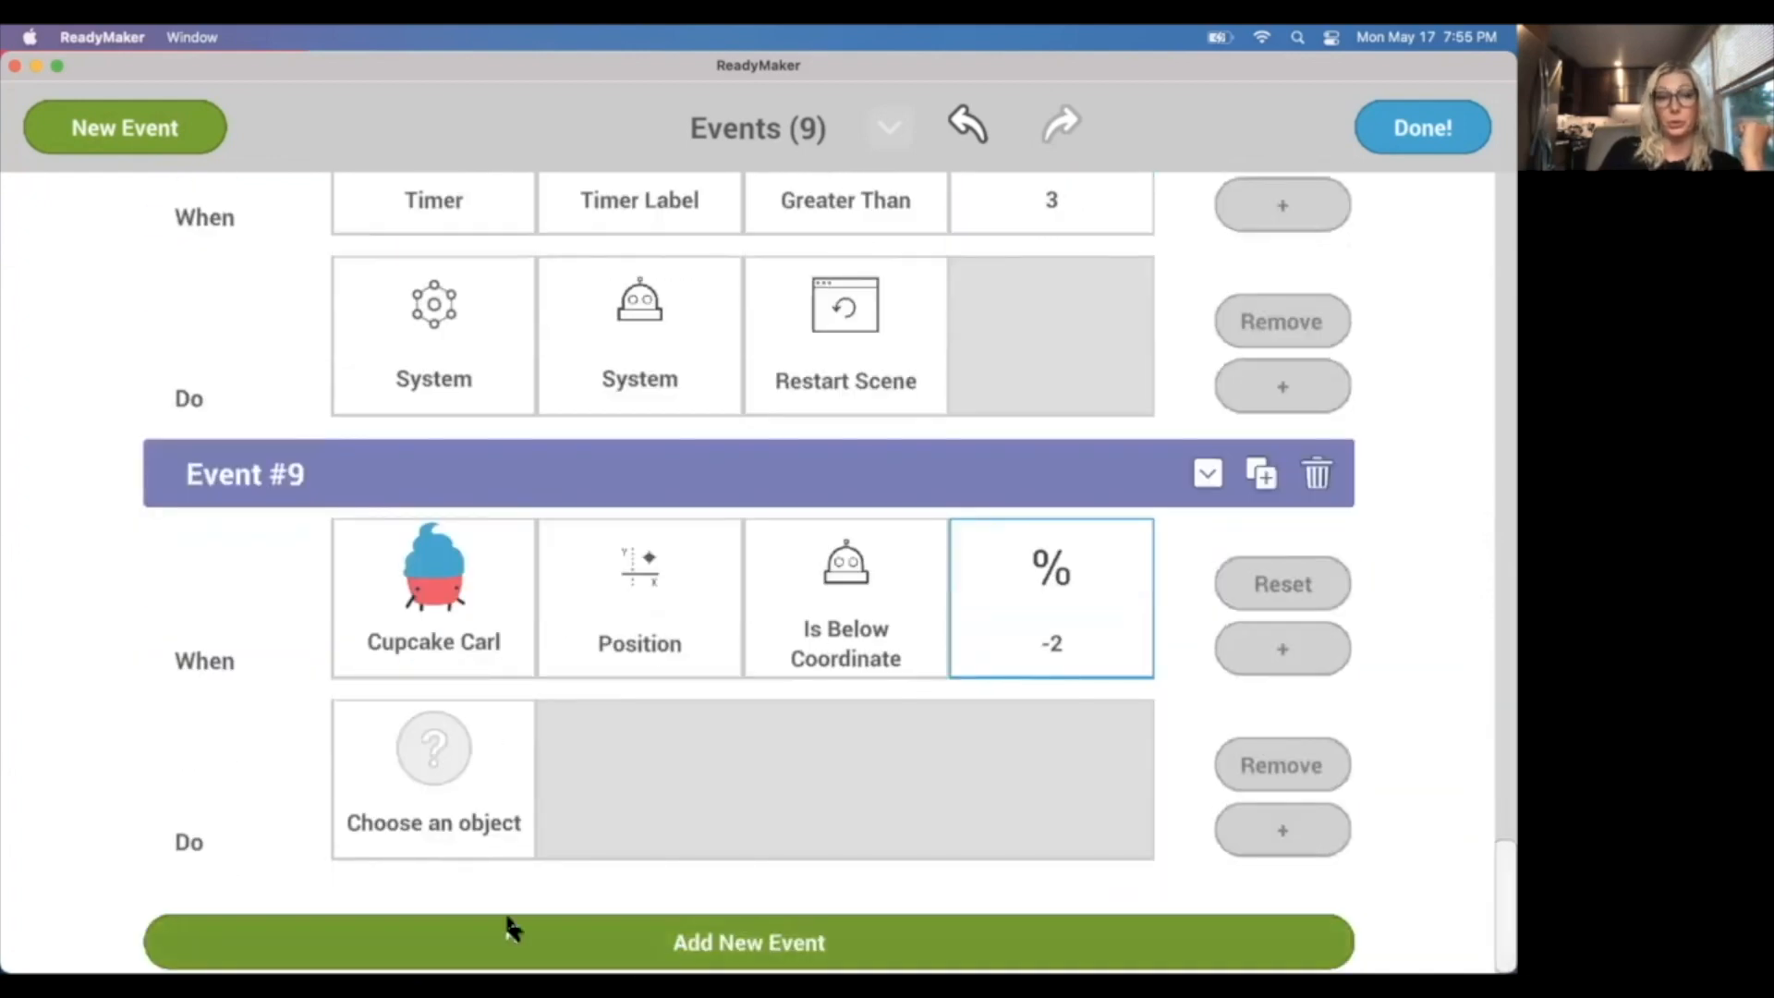
left_click(454, 744)
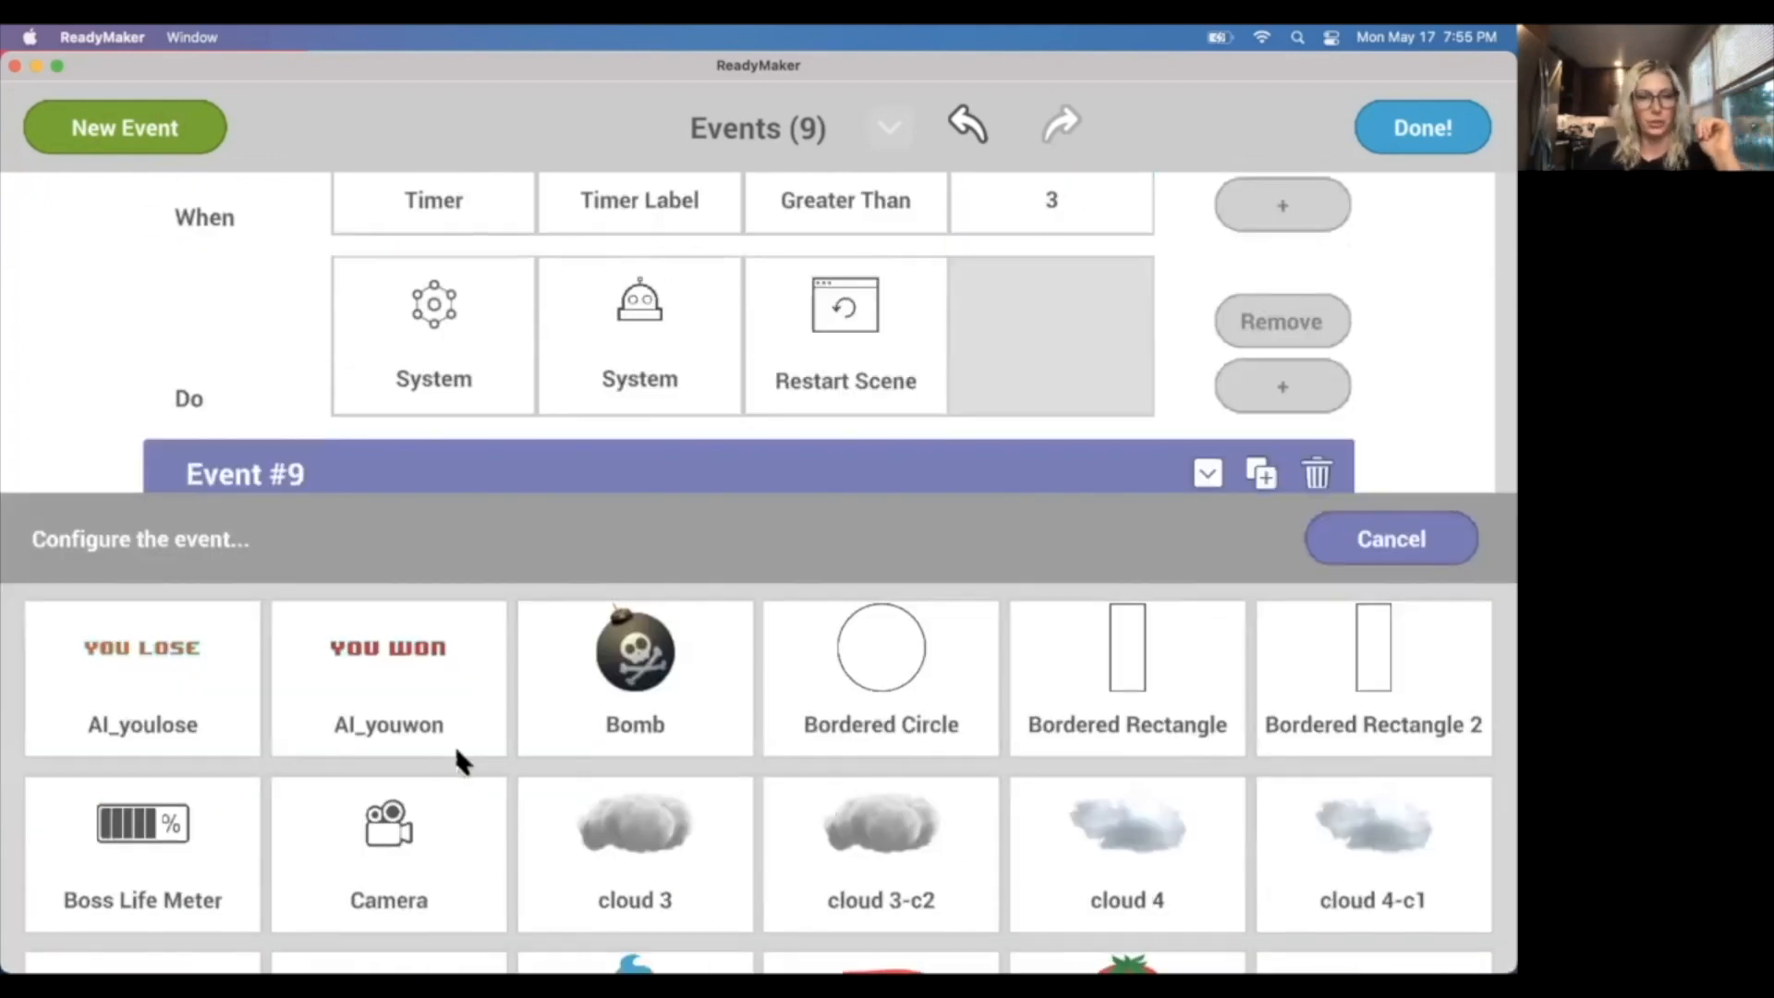
left_click(108, 692)
left_click(378, 692)
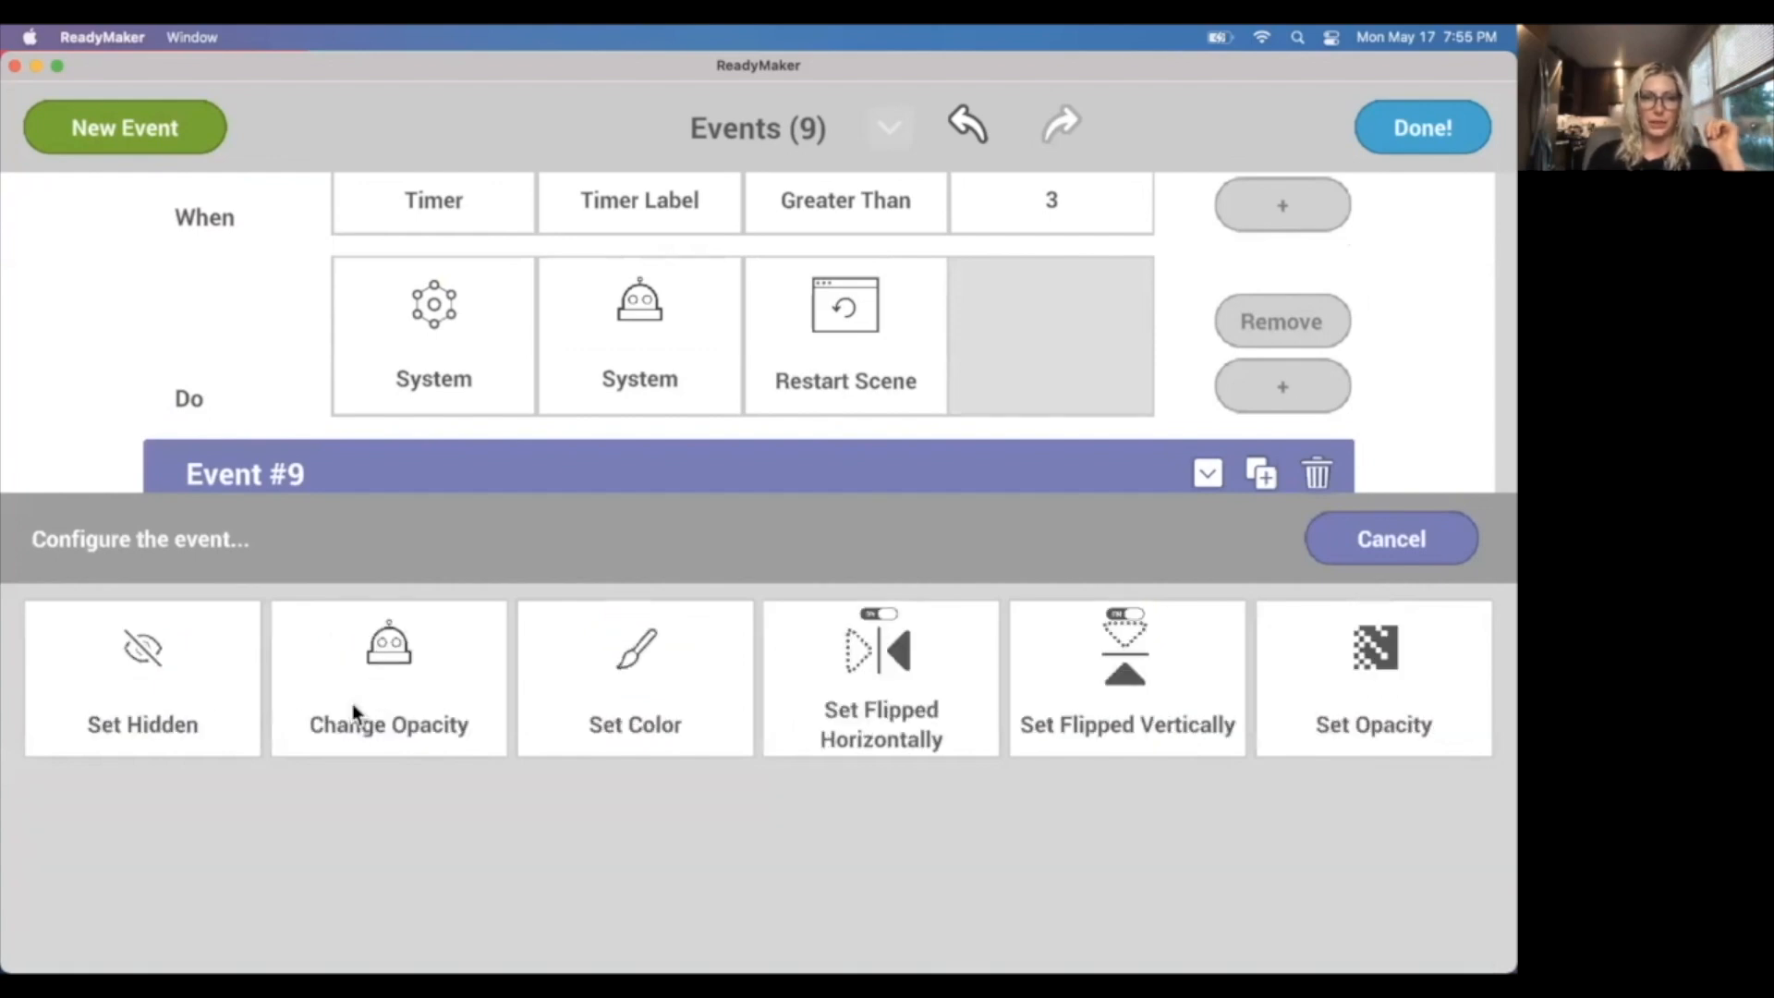
left_click(143, 702)
left_click(882, 706)
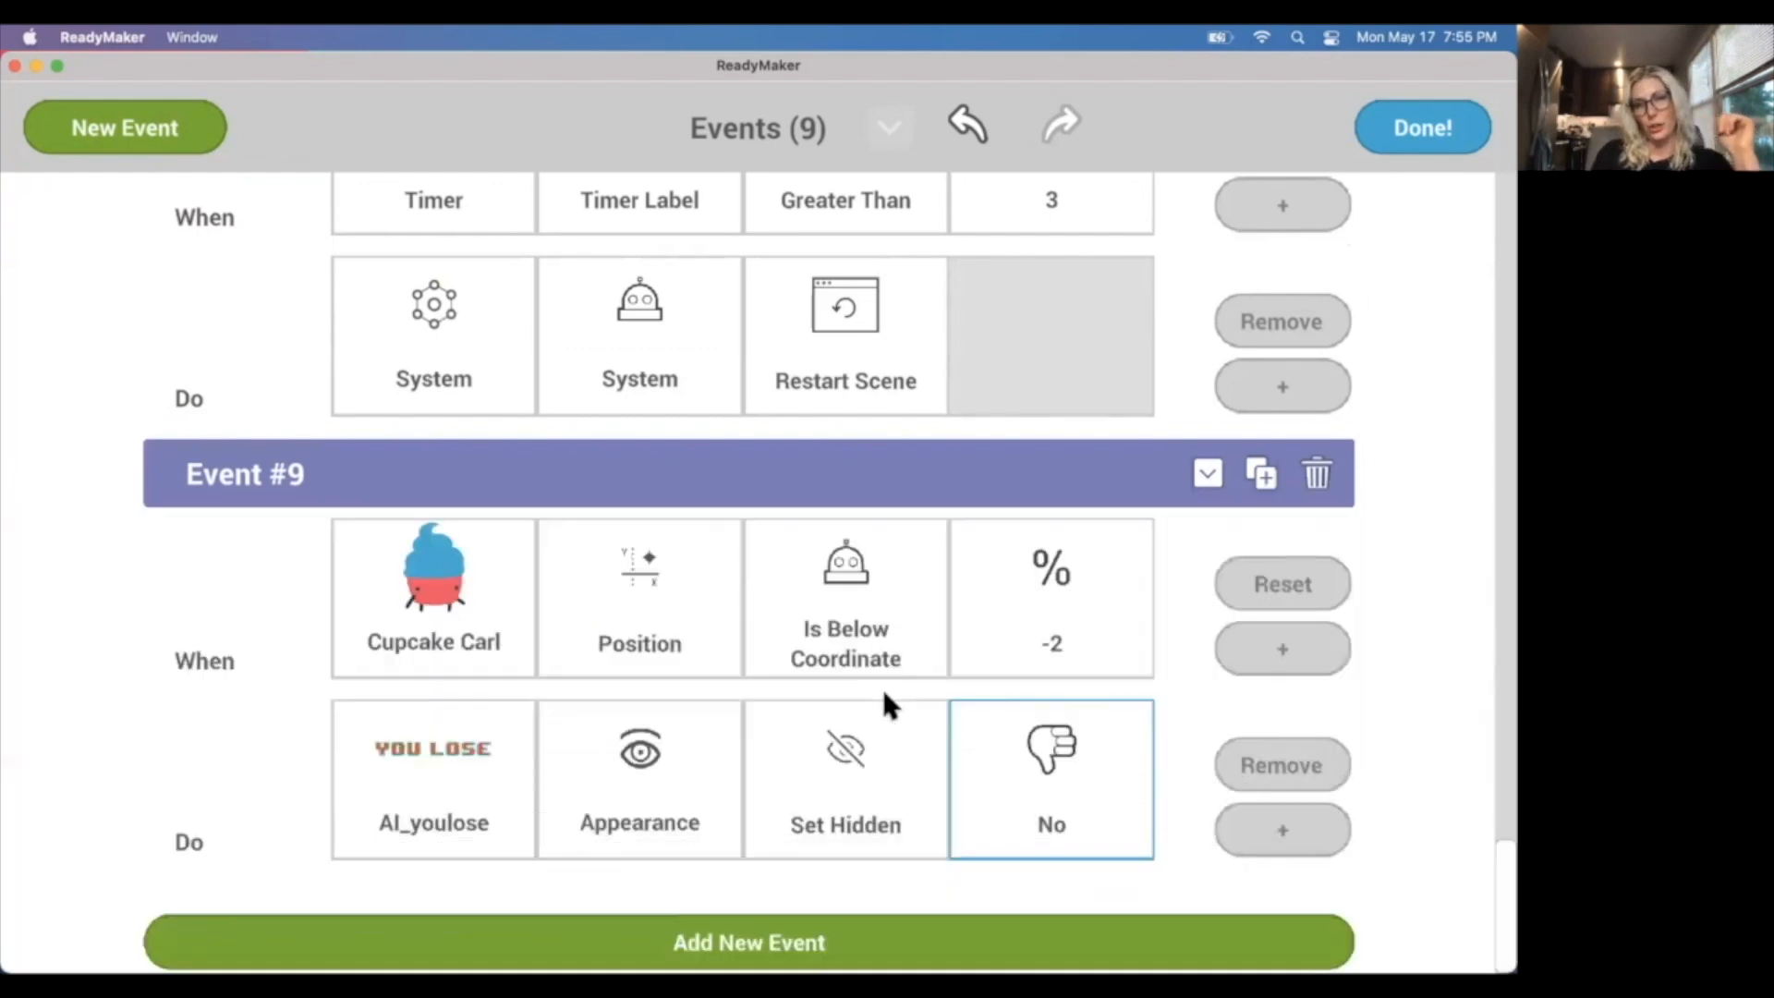
Add a second action to Event #9 that sets the Timer's Timer Label active to Yes, and finish editing the events.
left_click(1277, 829)
left_click(444, 804)
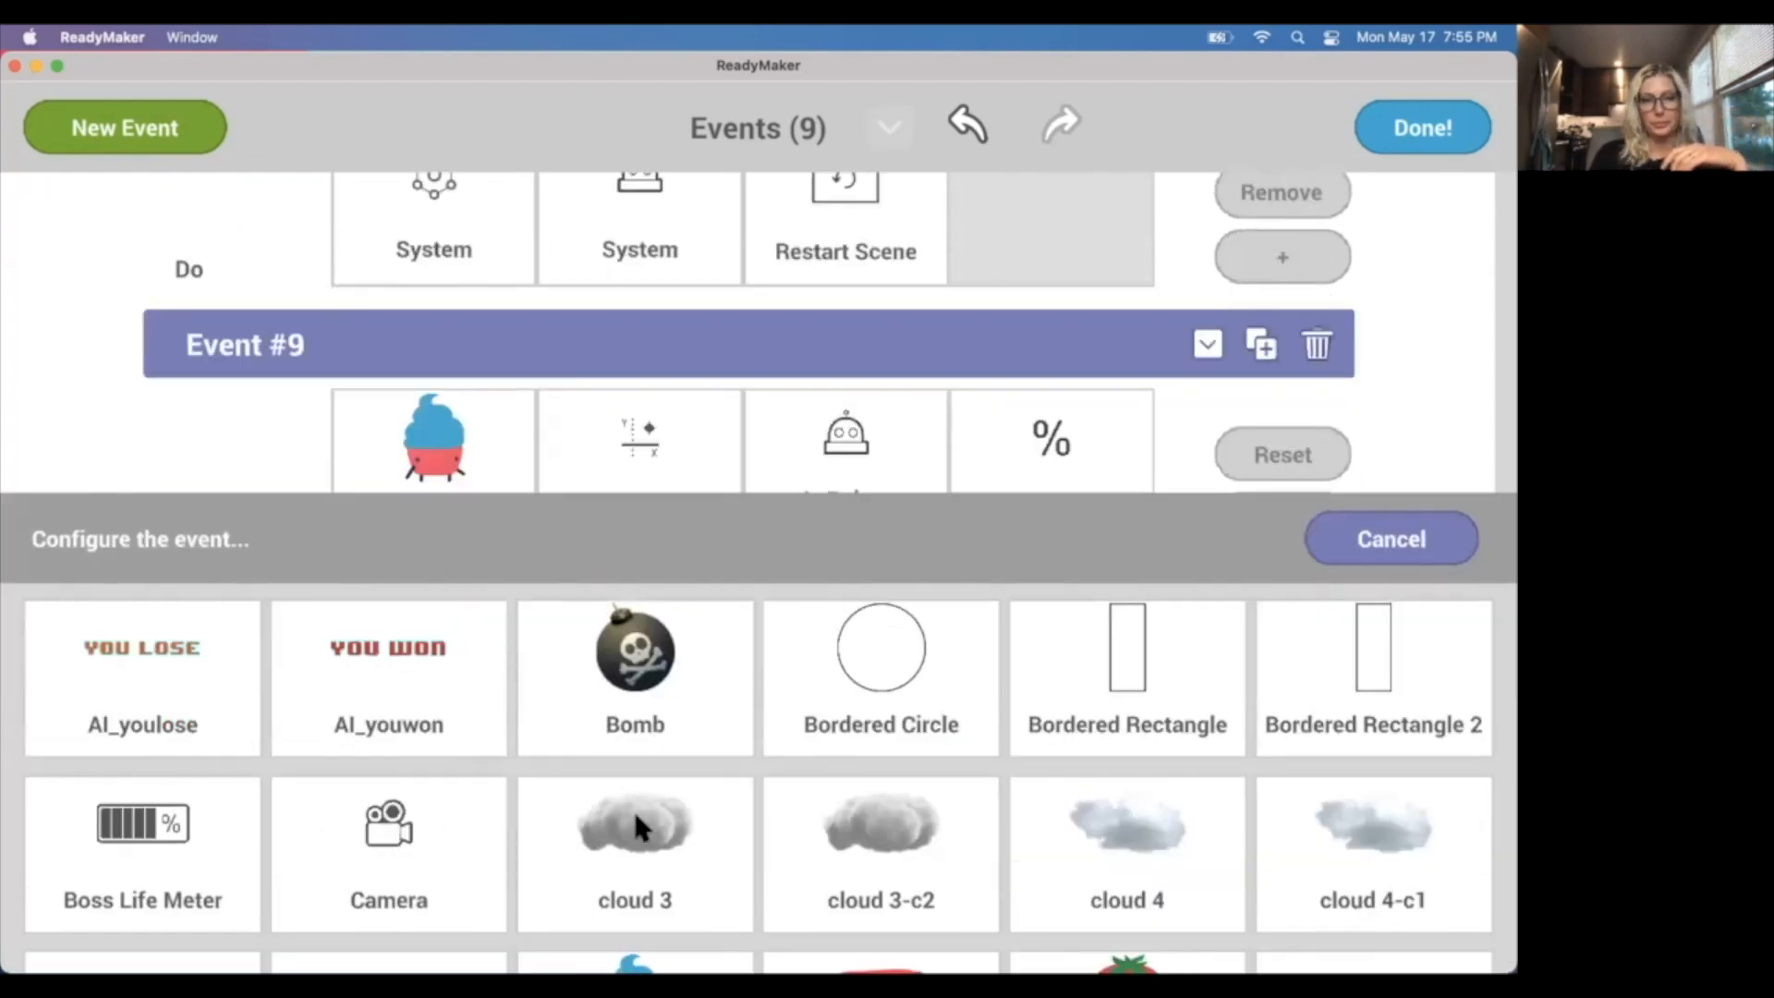
scroll(1044, 852, "down", 5)
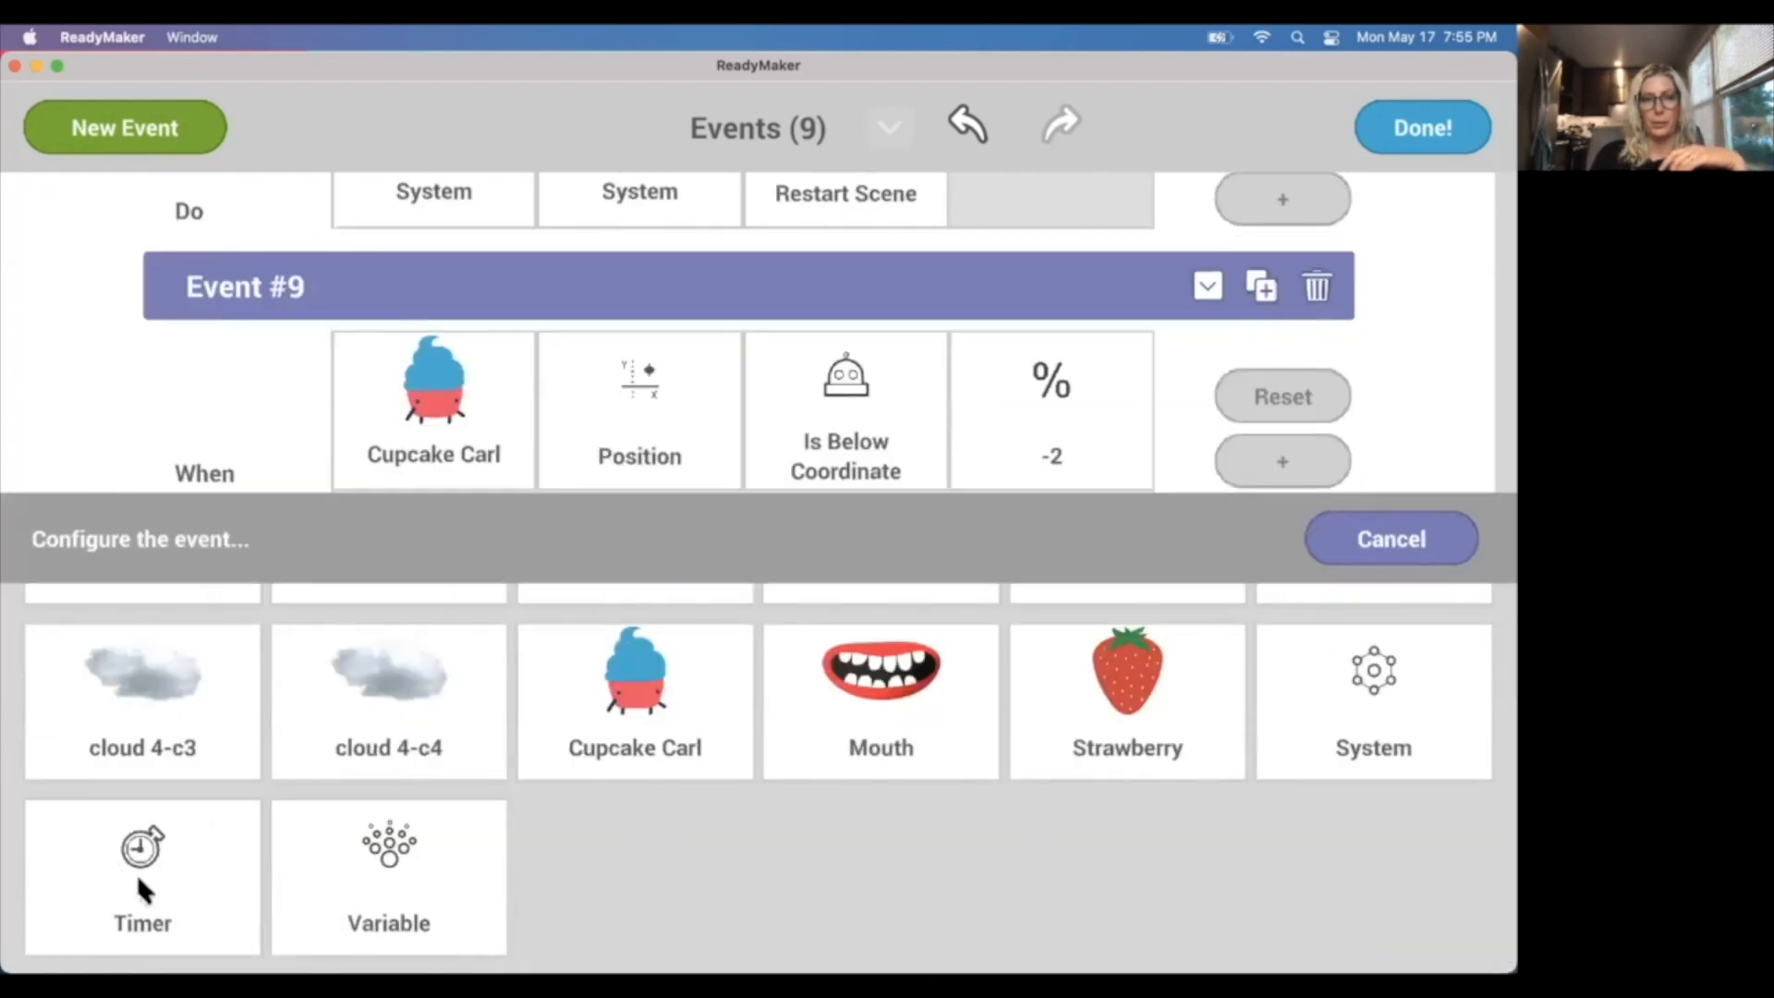
left_click(145, 890)
left_click(917, 845)
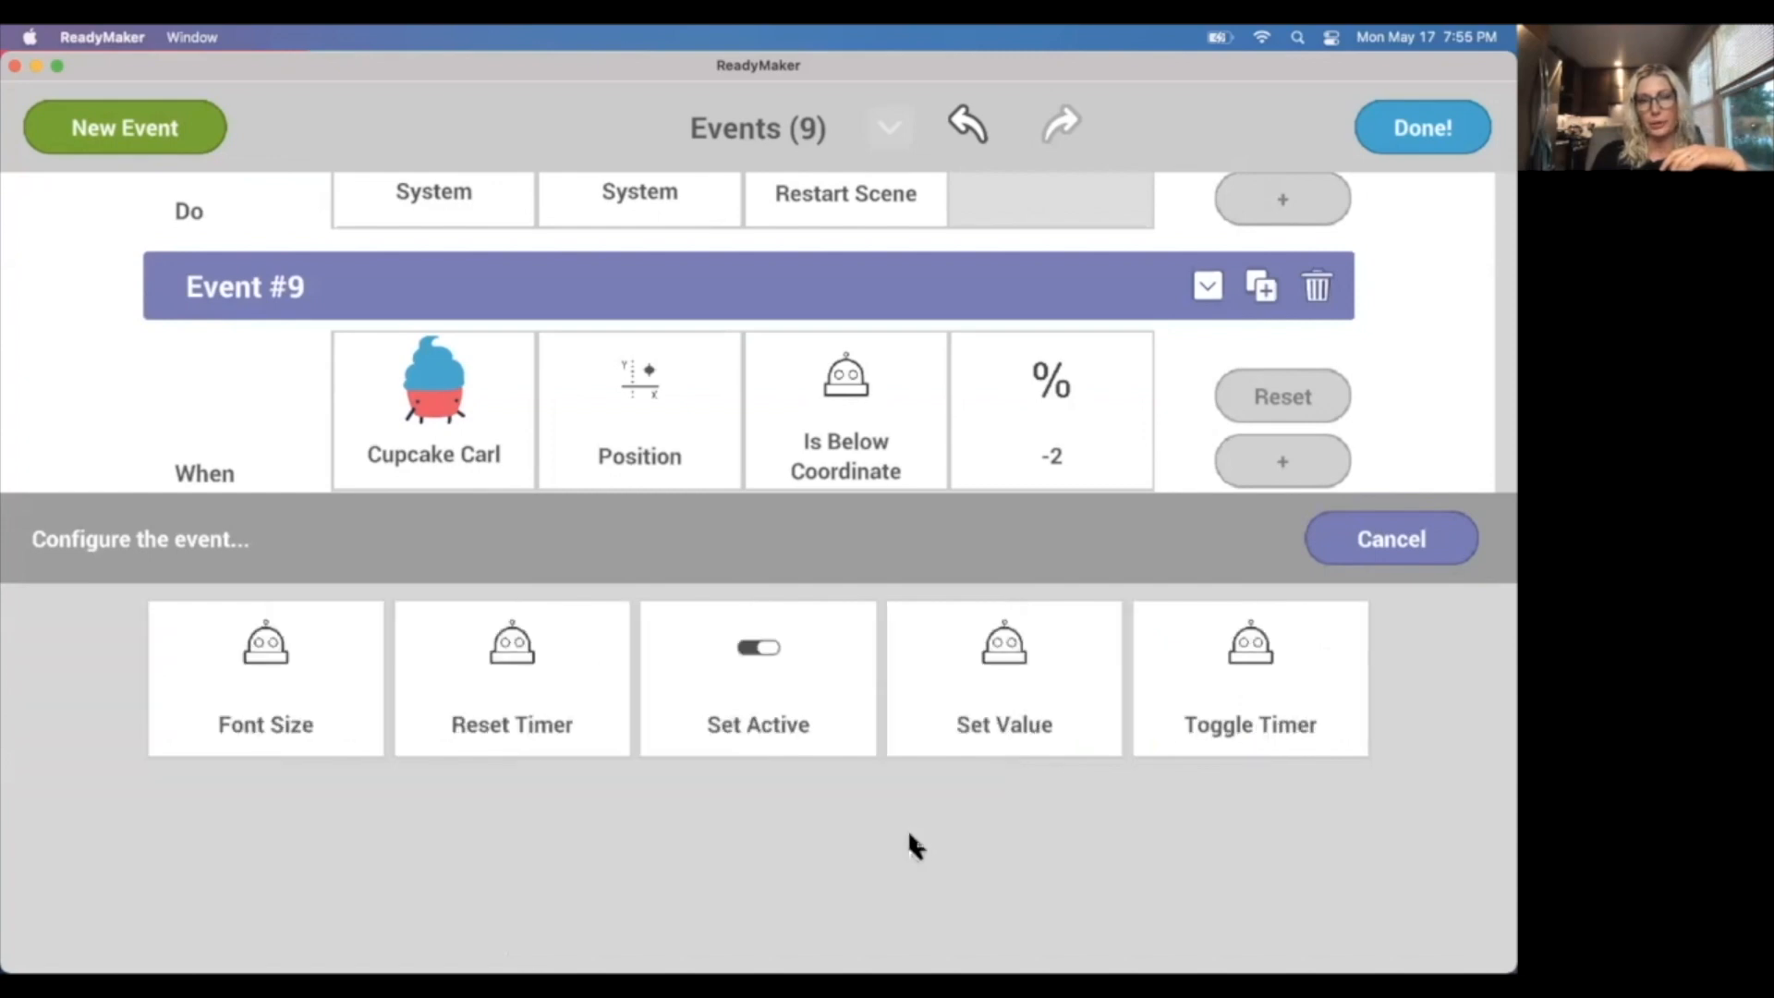
left_click(726, 662)
left_click(657, 716)
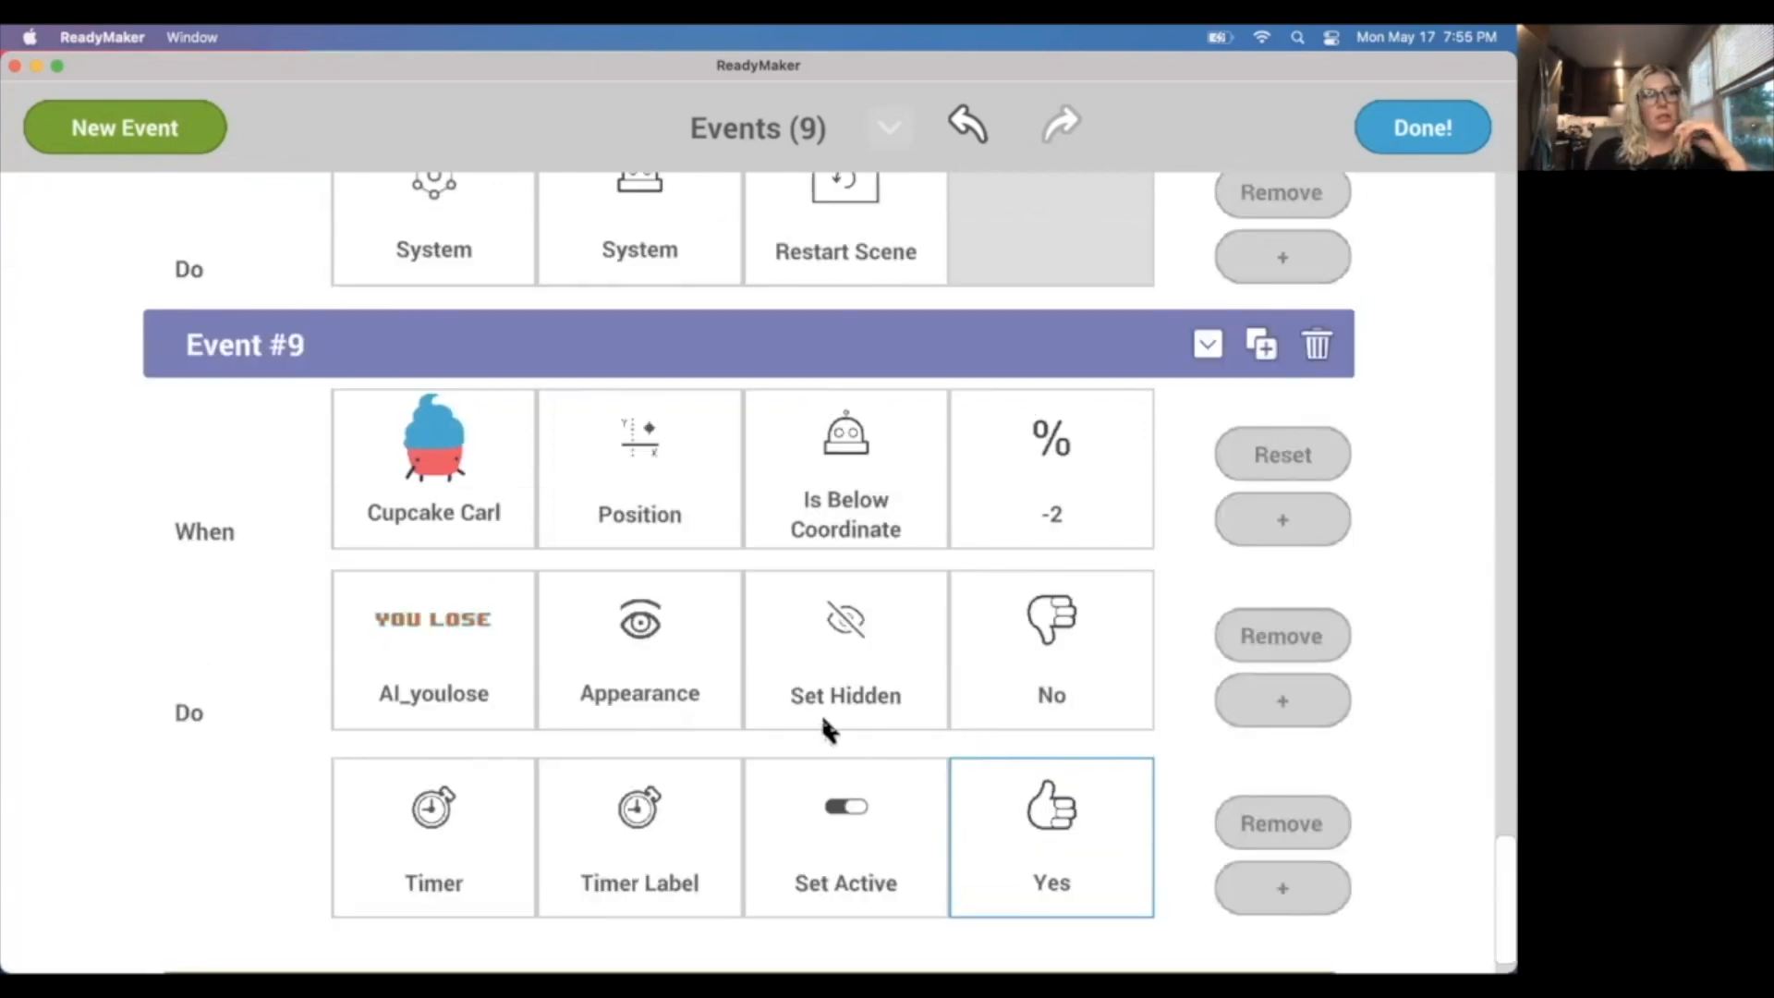
scroll(1219, 418, "up", 1)
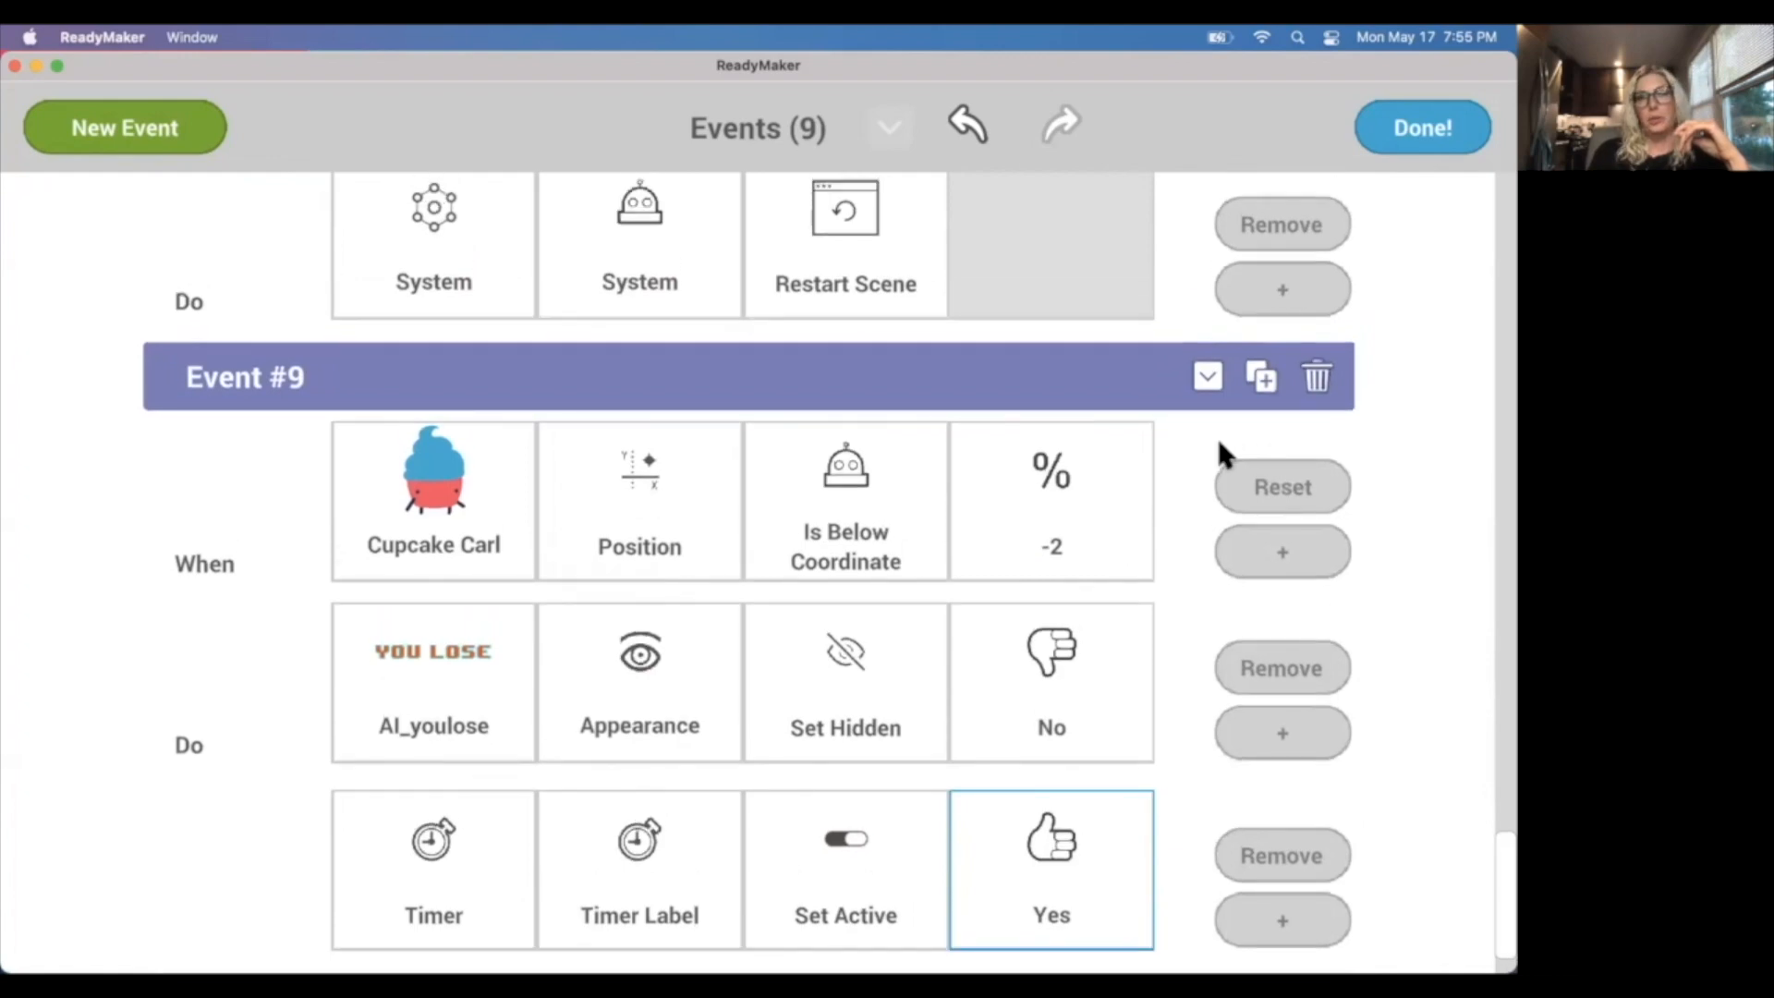
left_click(1398, 136)
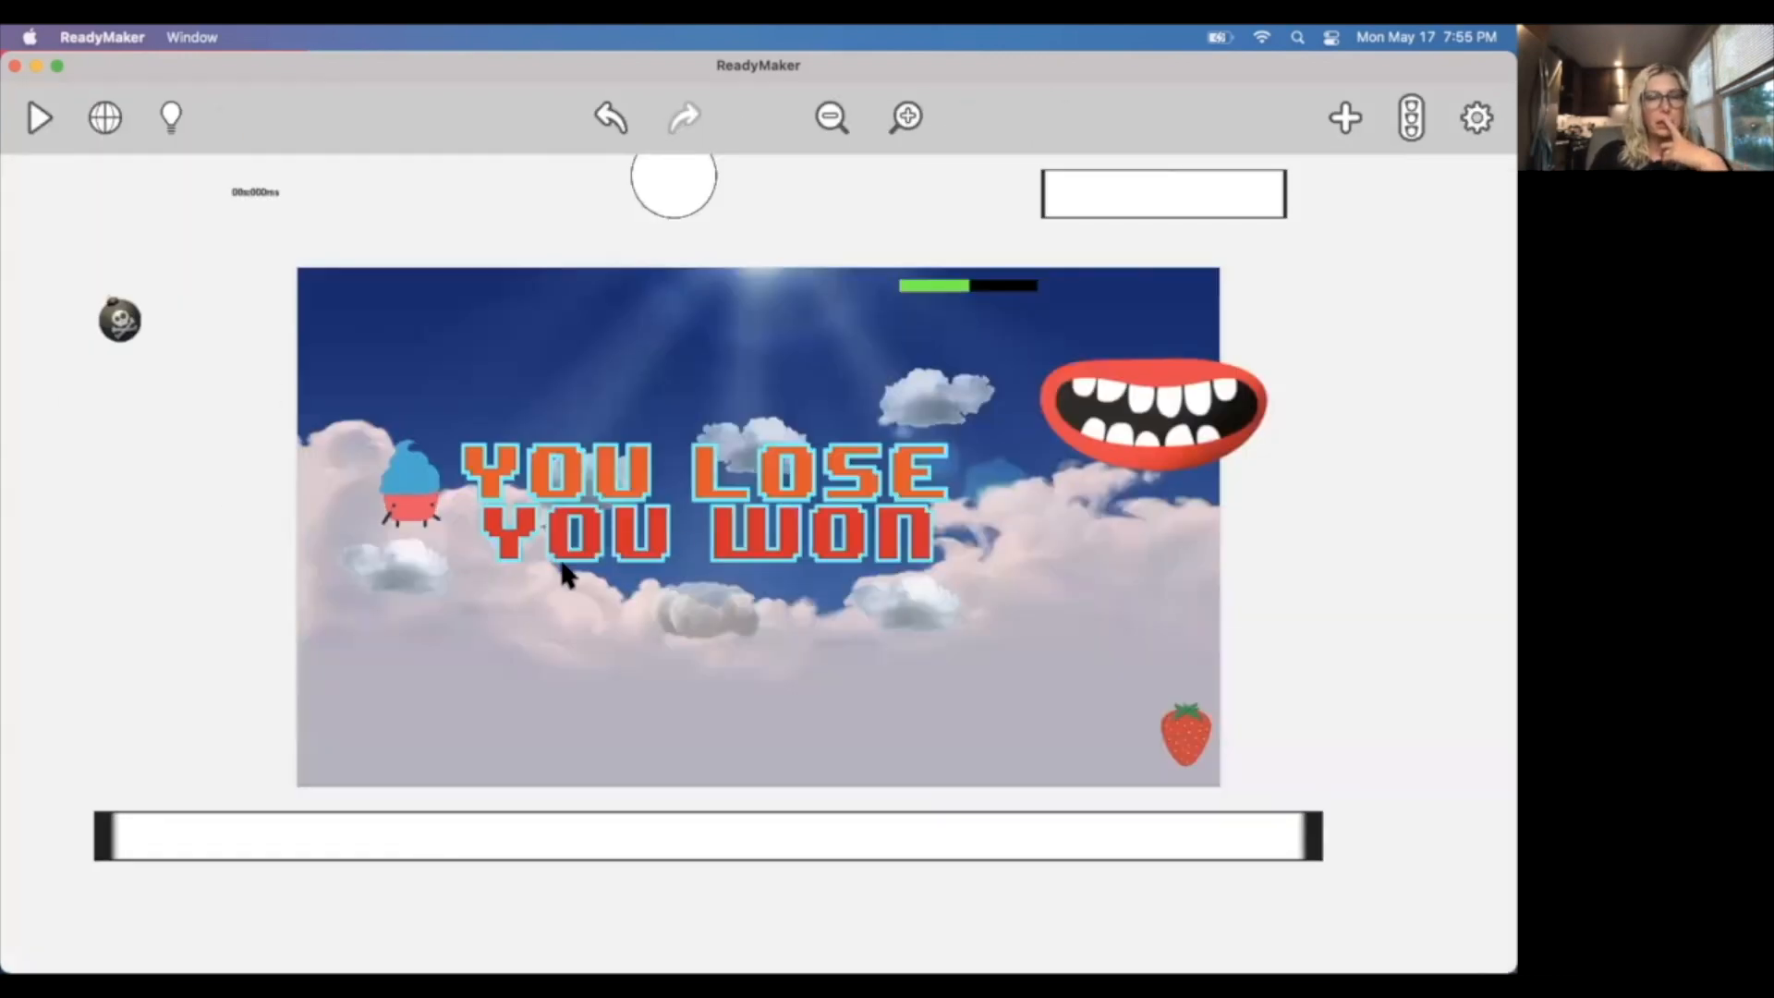
Move the bordered circle from above the middle of the scene to the timer label outside the scene's upper-left corner.
left_click(673, 182)
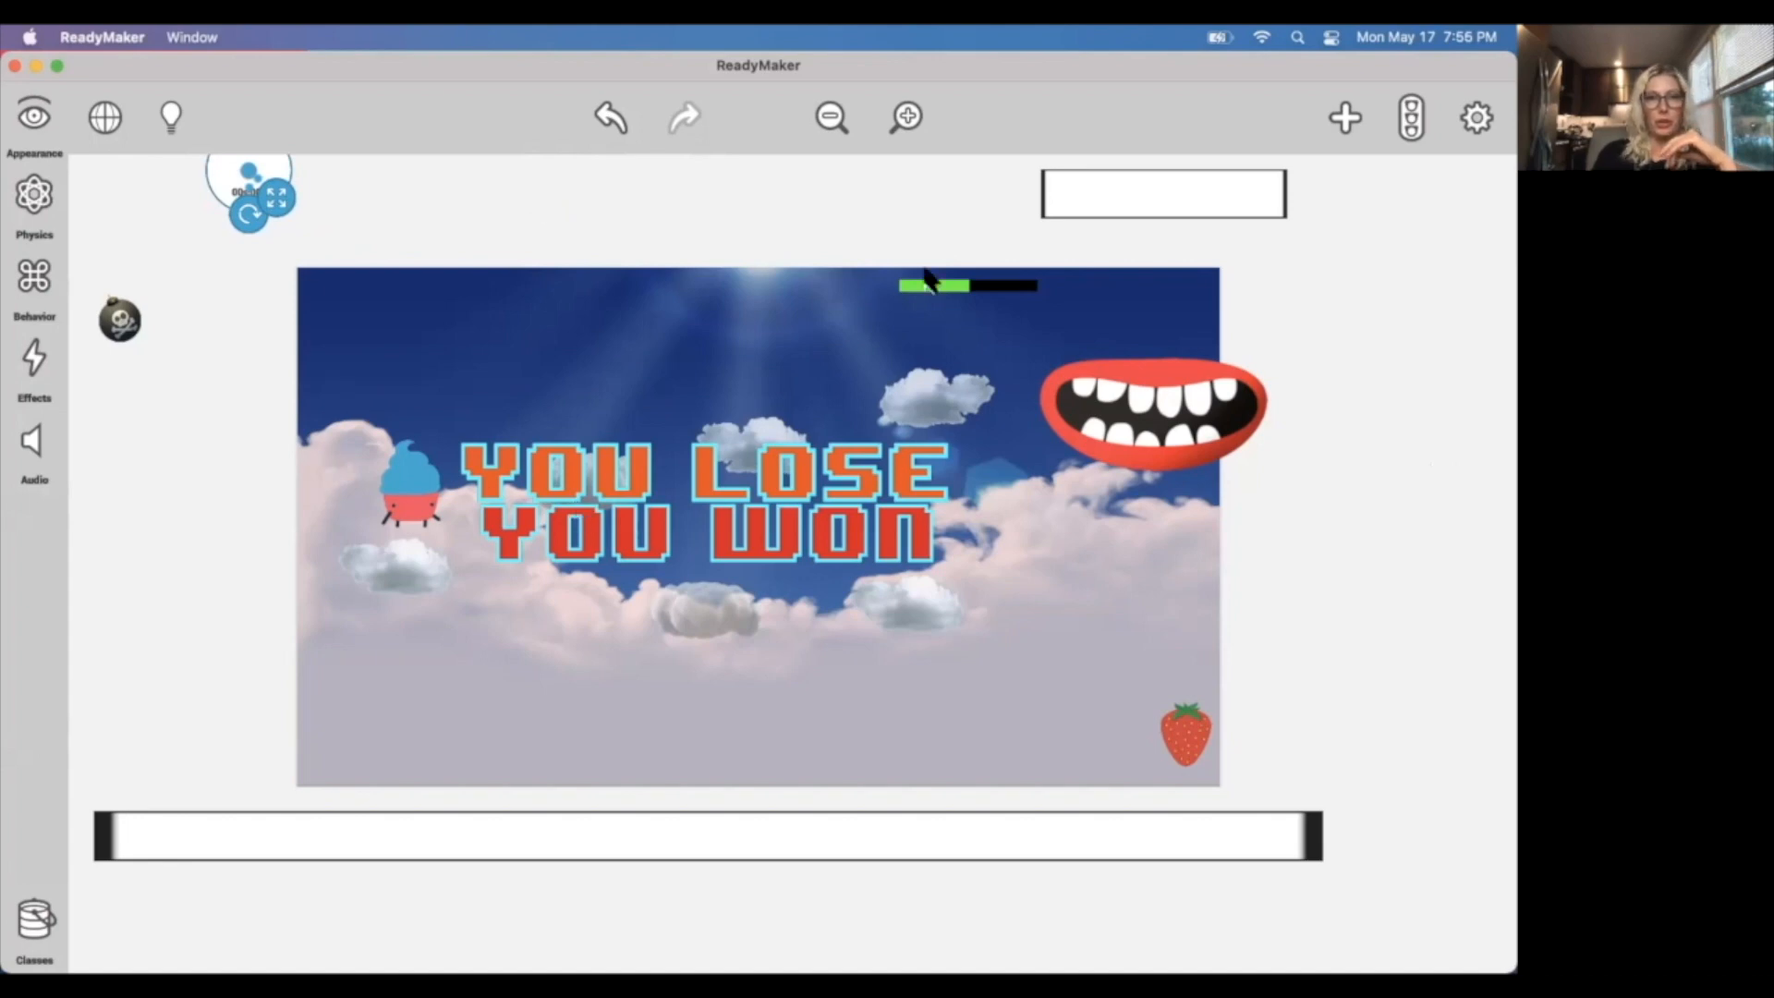
left_click(368, 201)
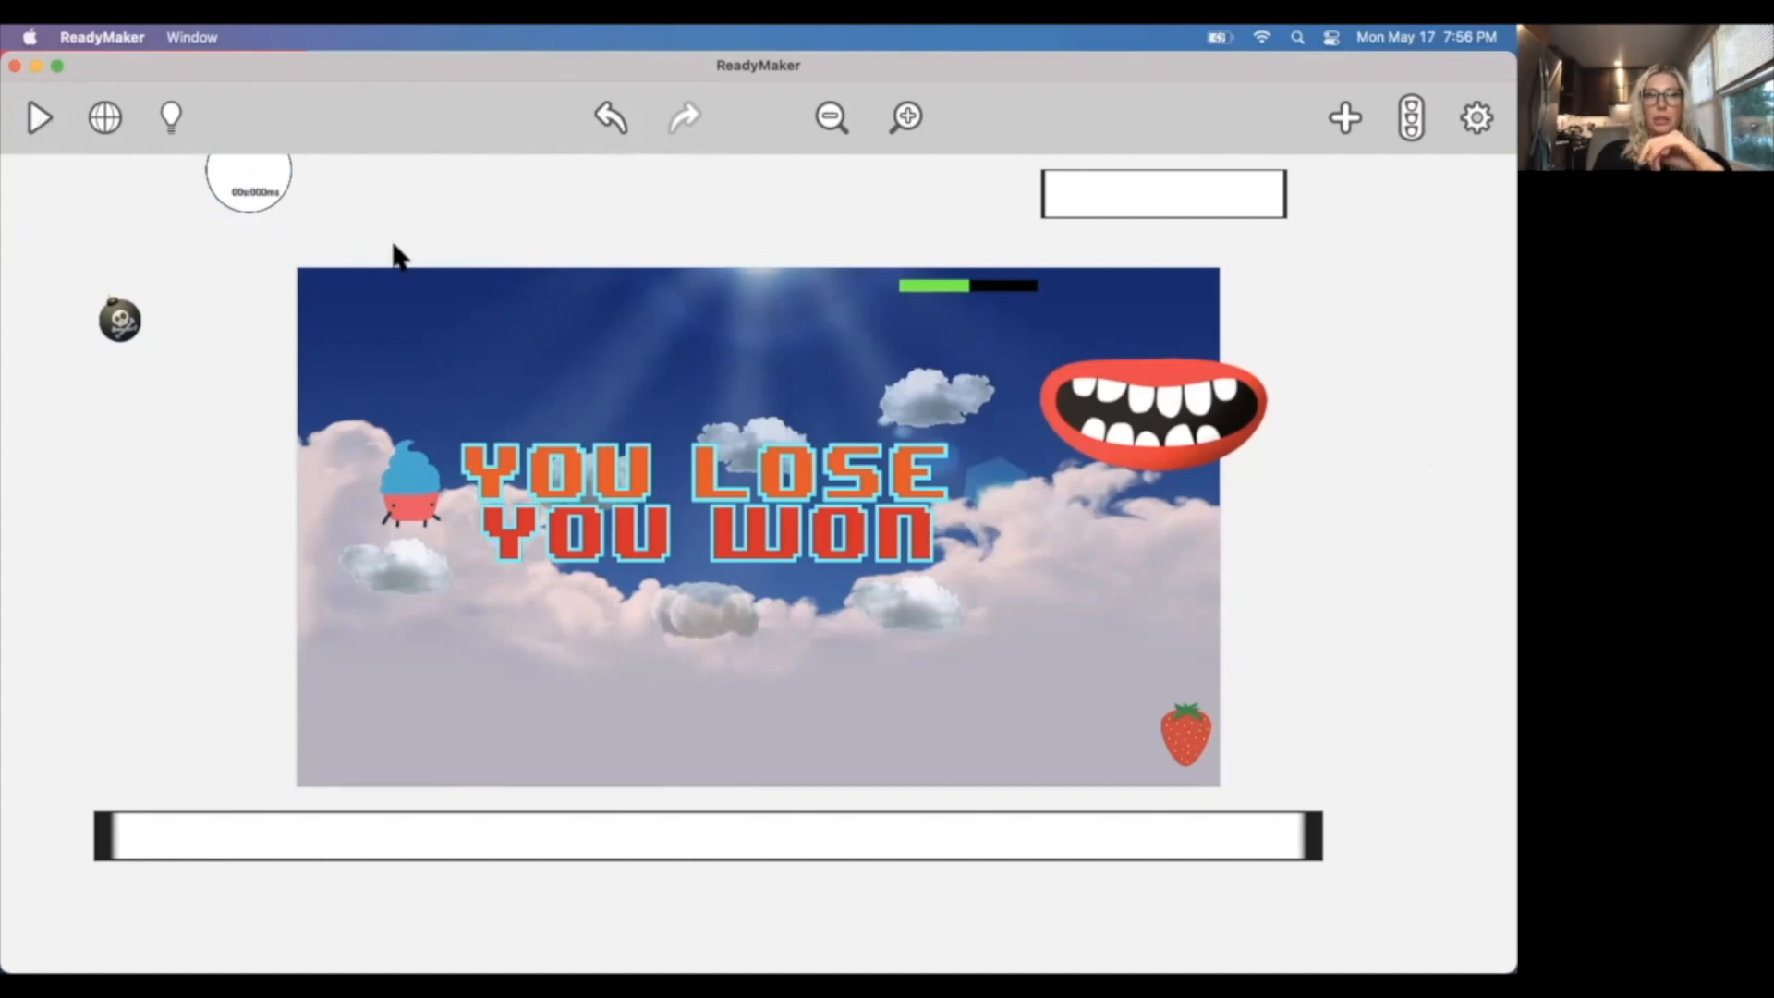
left_click(275, 182)
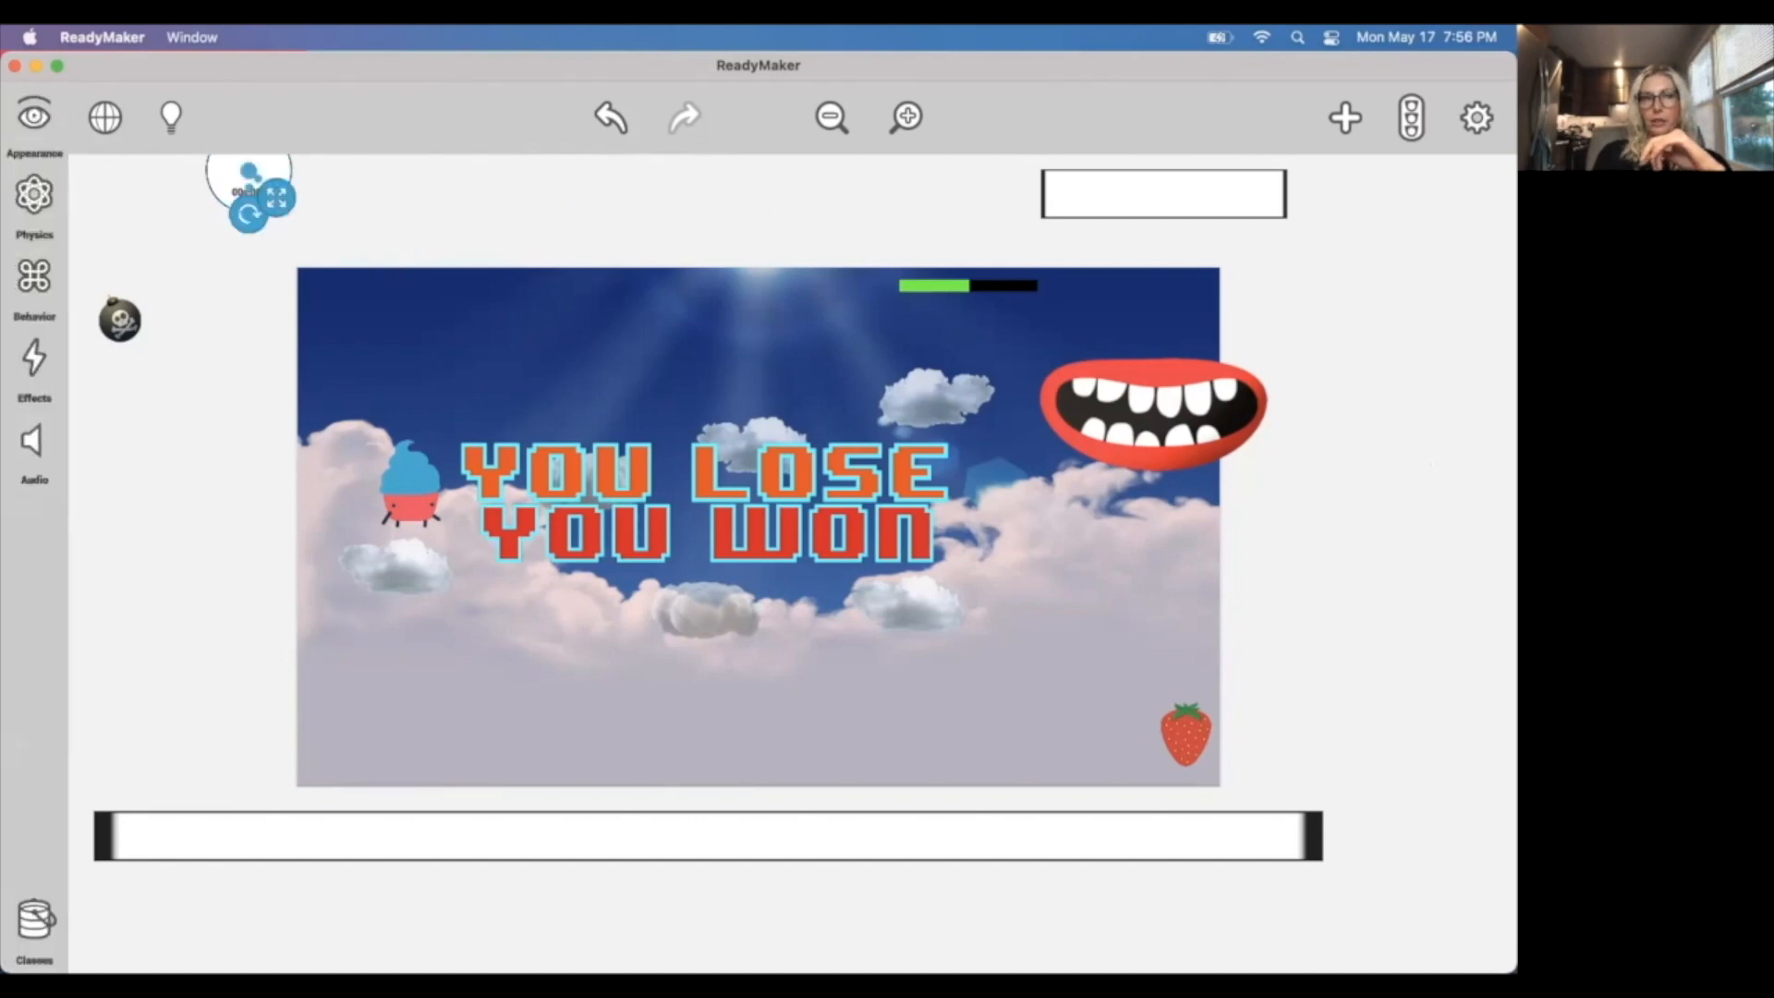
left_click(383, 201)
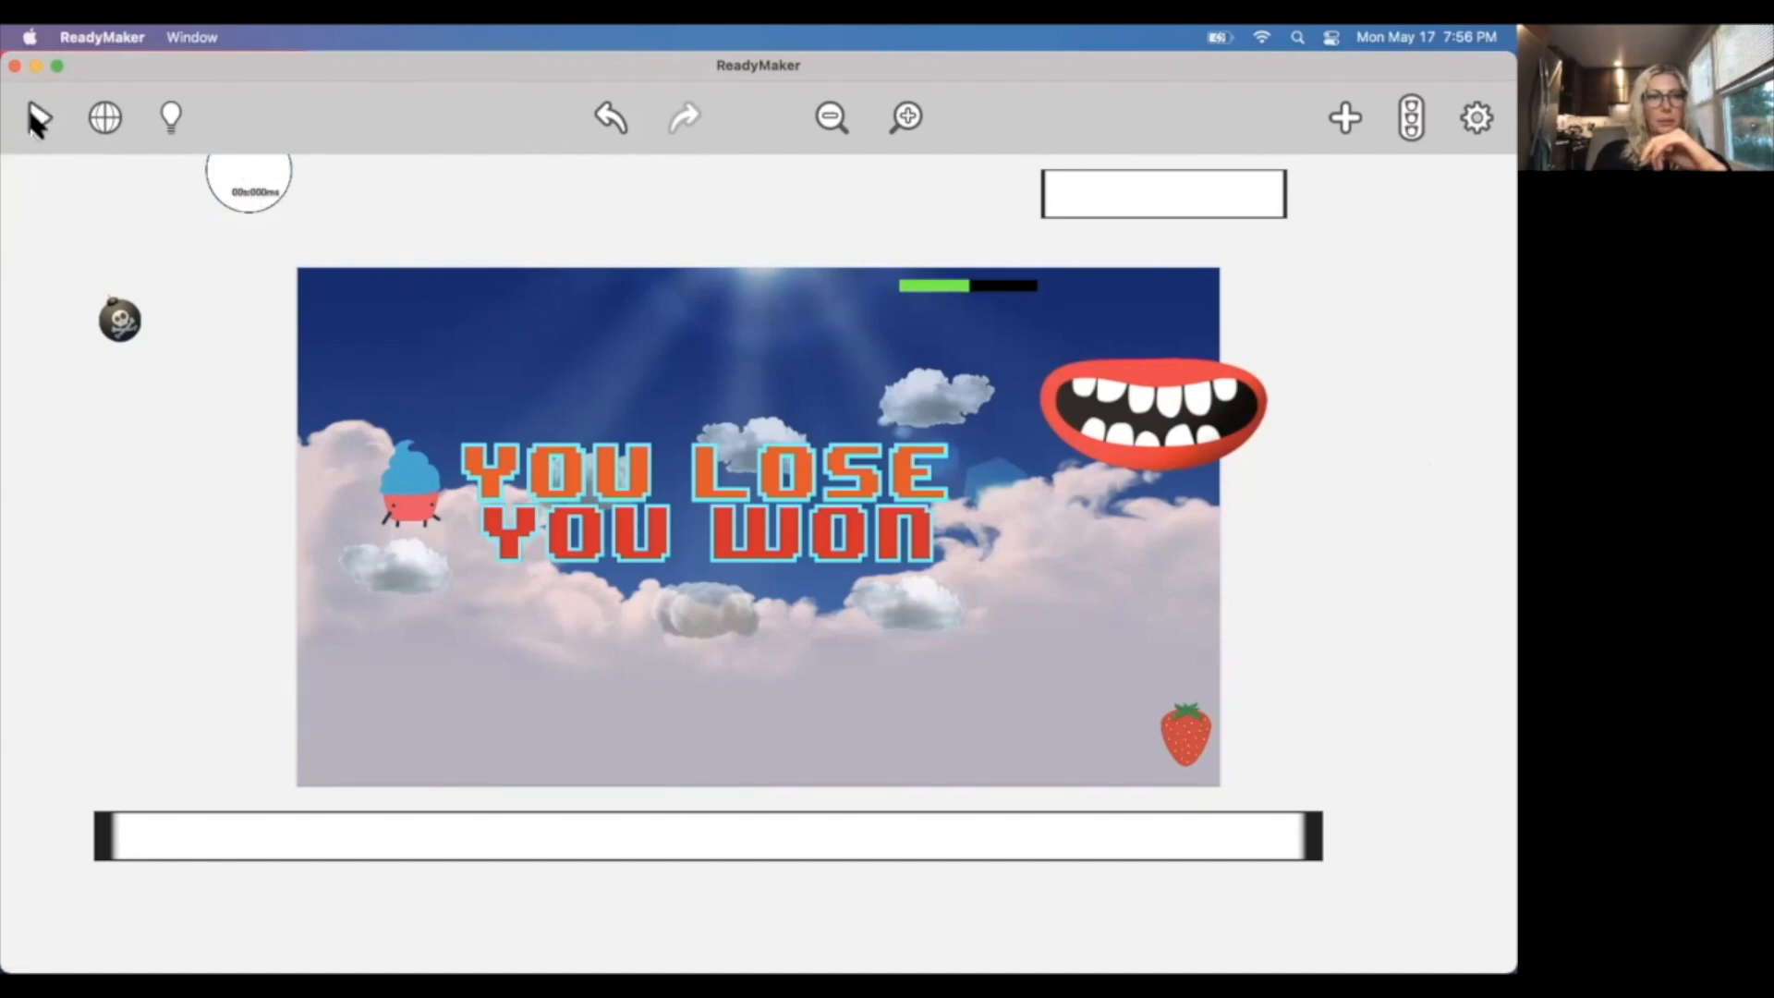
Playtest the fall-off lose sequence by walking Cupcake Carl off the starting cloud, and return to the editor.
left_click(37, 120)
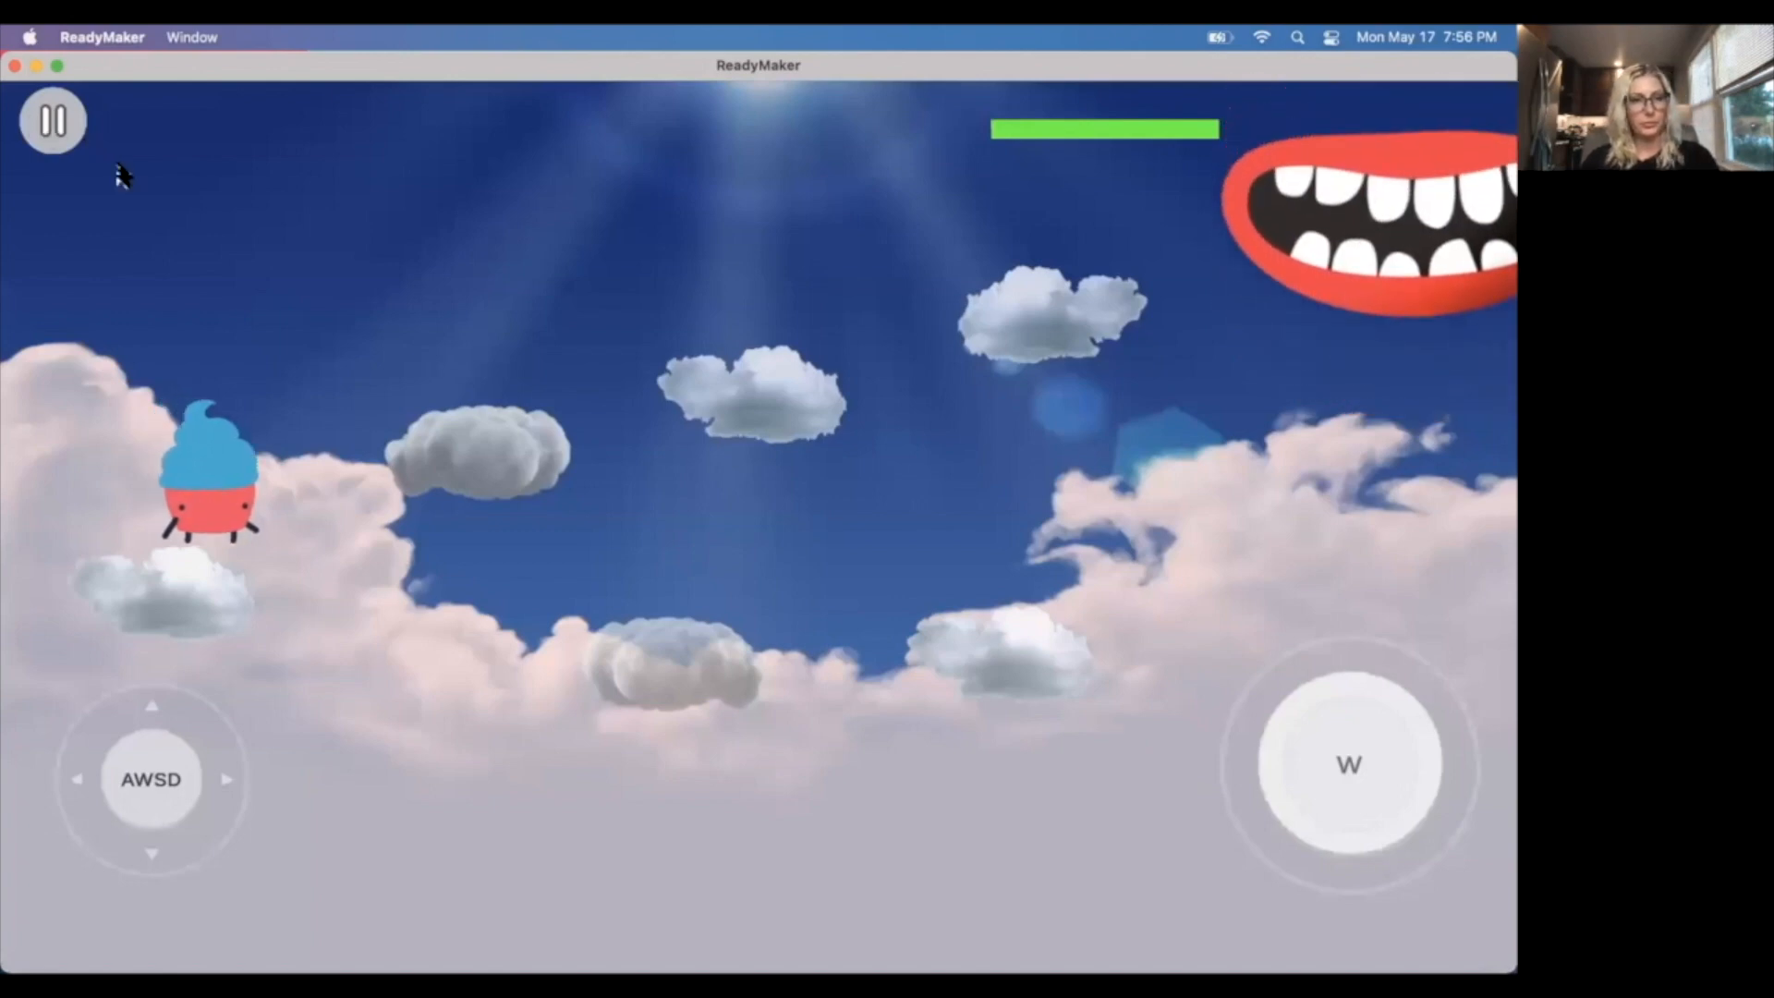
key("d")
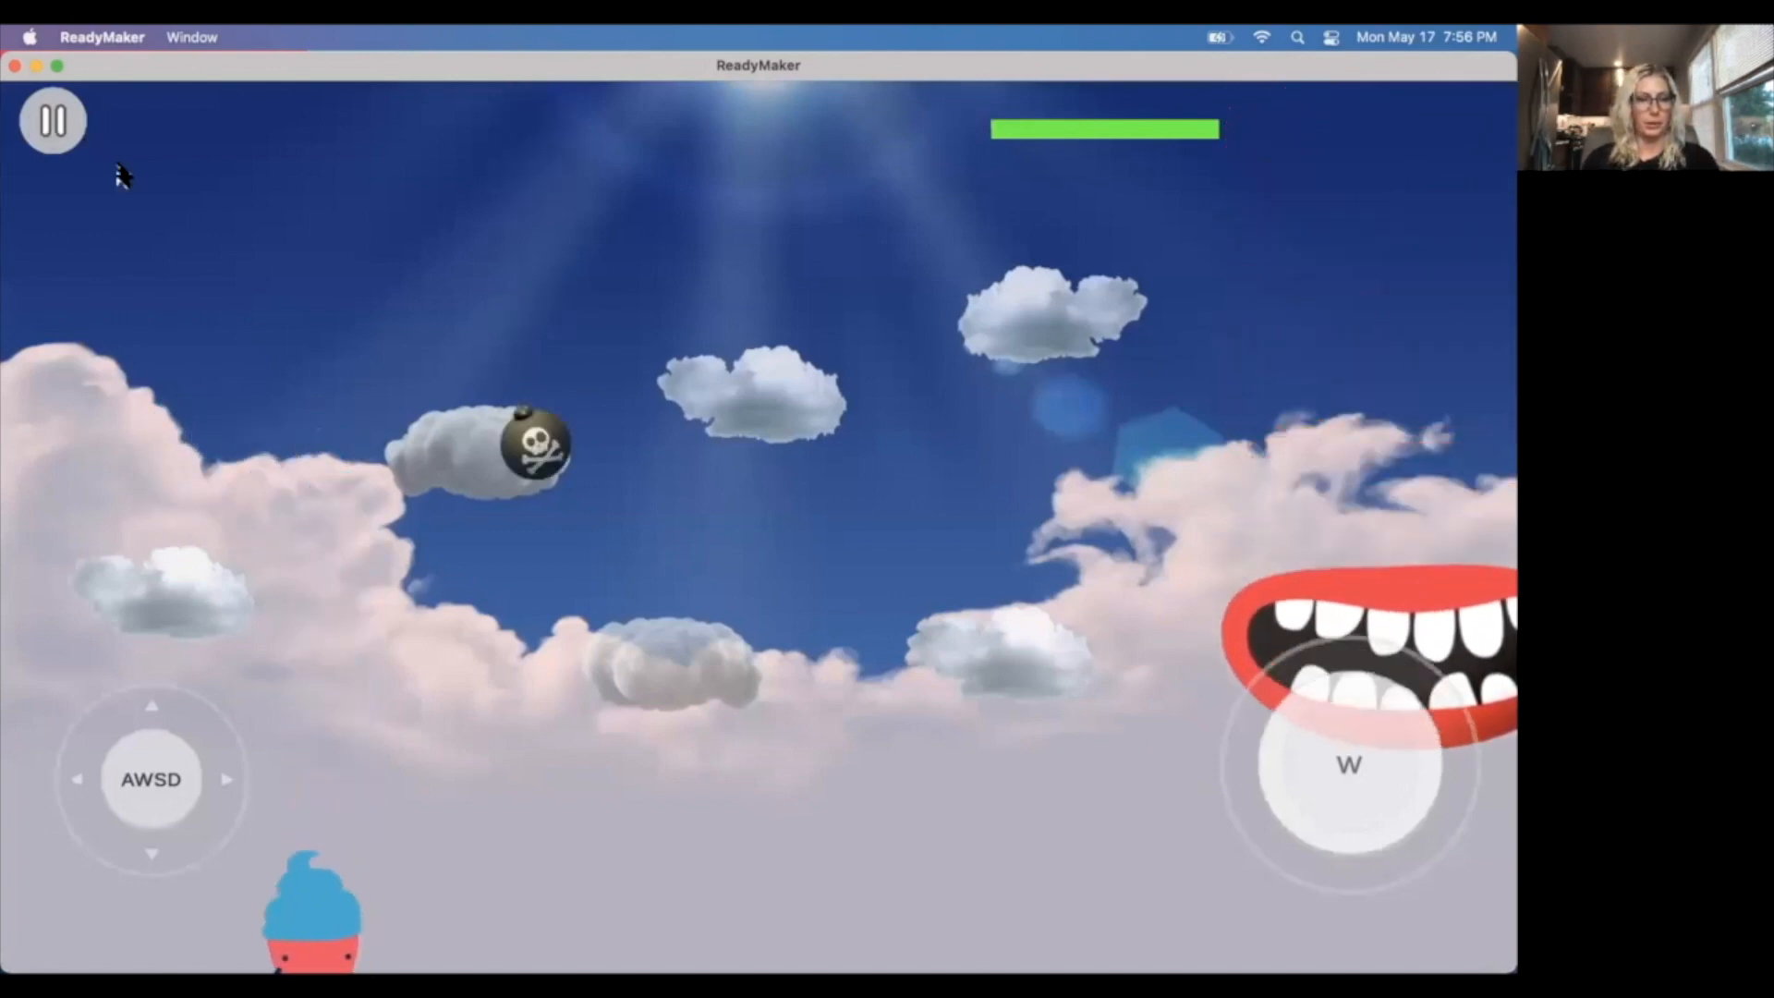
key("a")
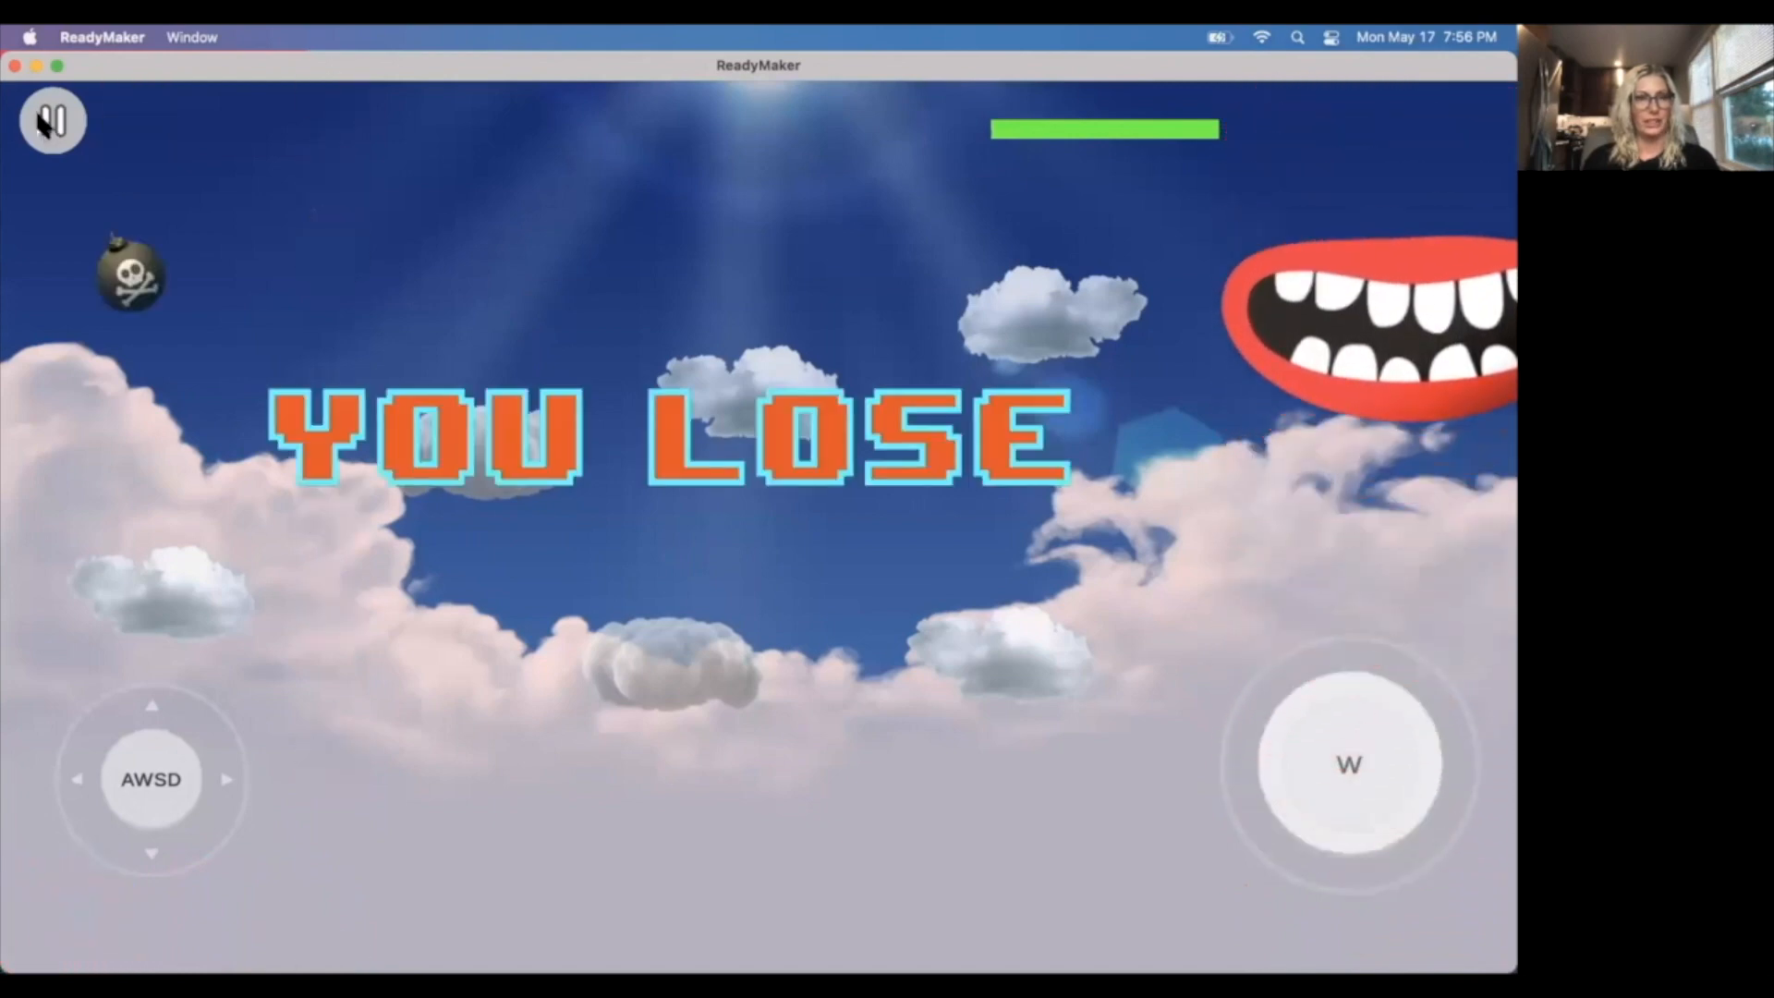
left_click(44, 120)
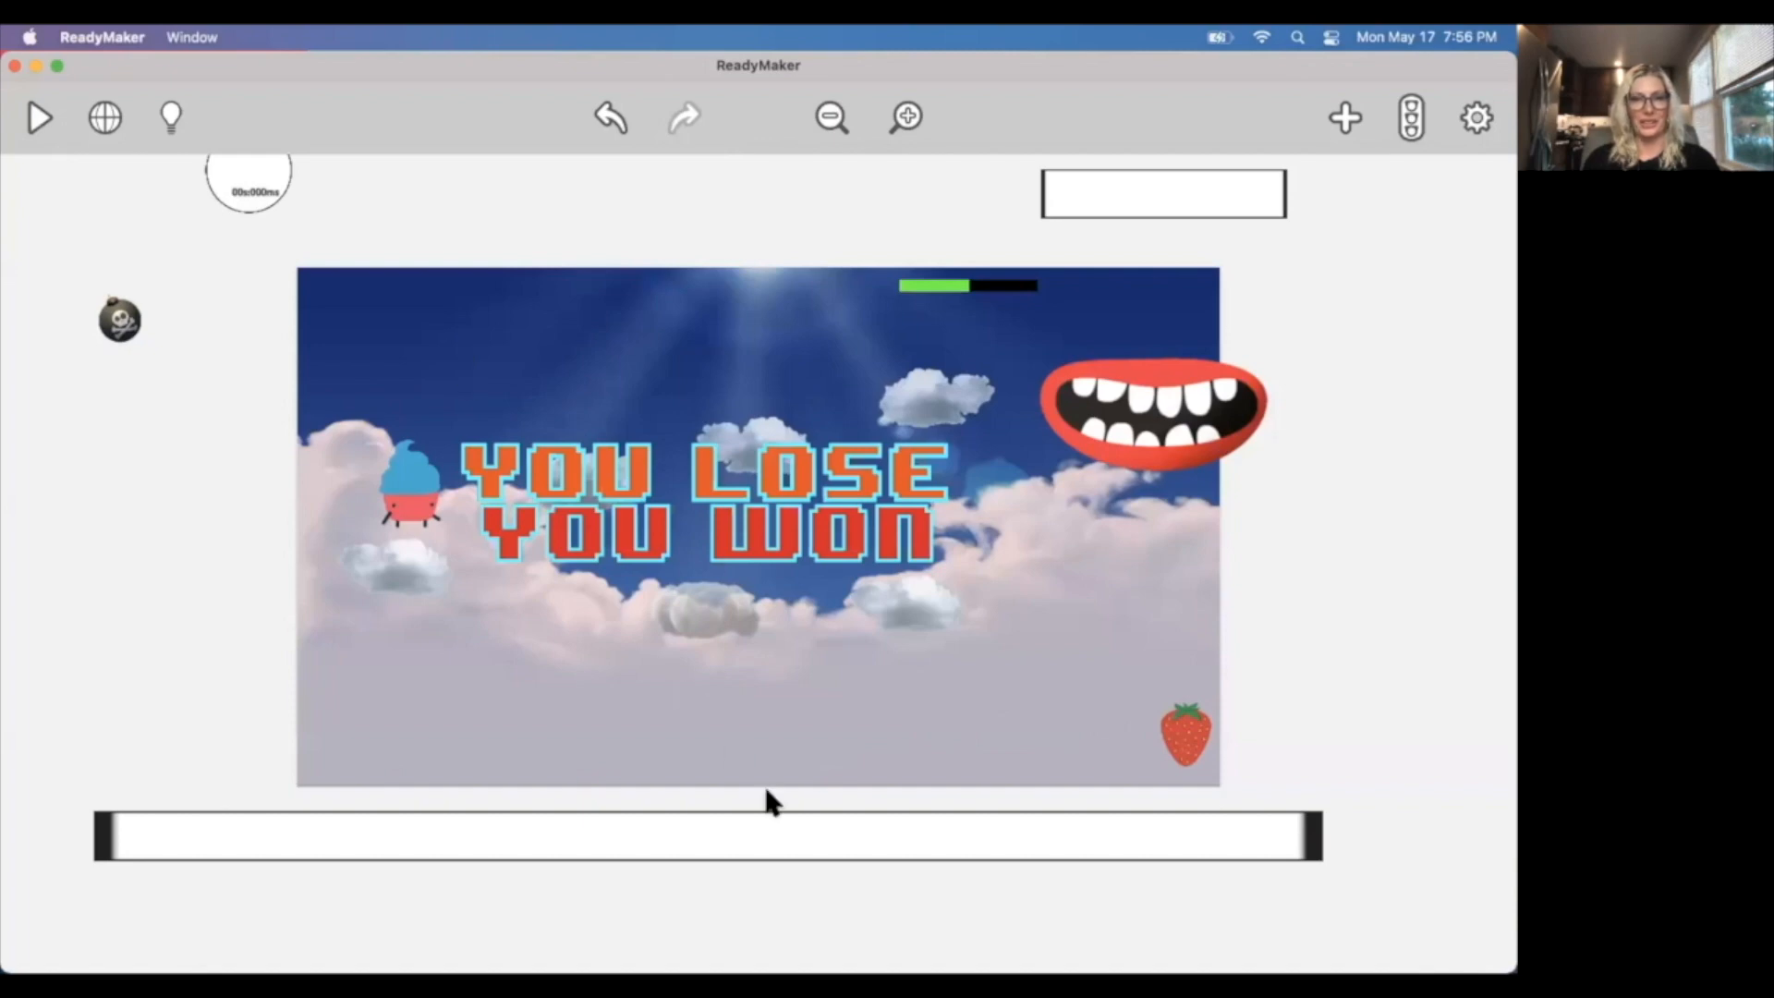
Move the long bordered rectangle below the scene slightly upward, closer to the scene's lower edge.
left_click(699, 821)
left_click_drag(682, 819, 684, 808)
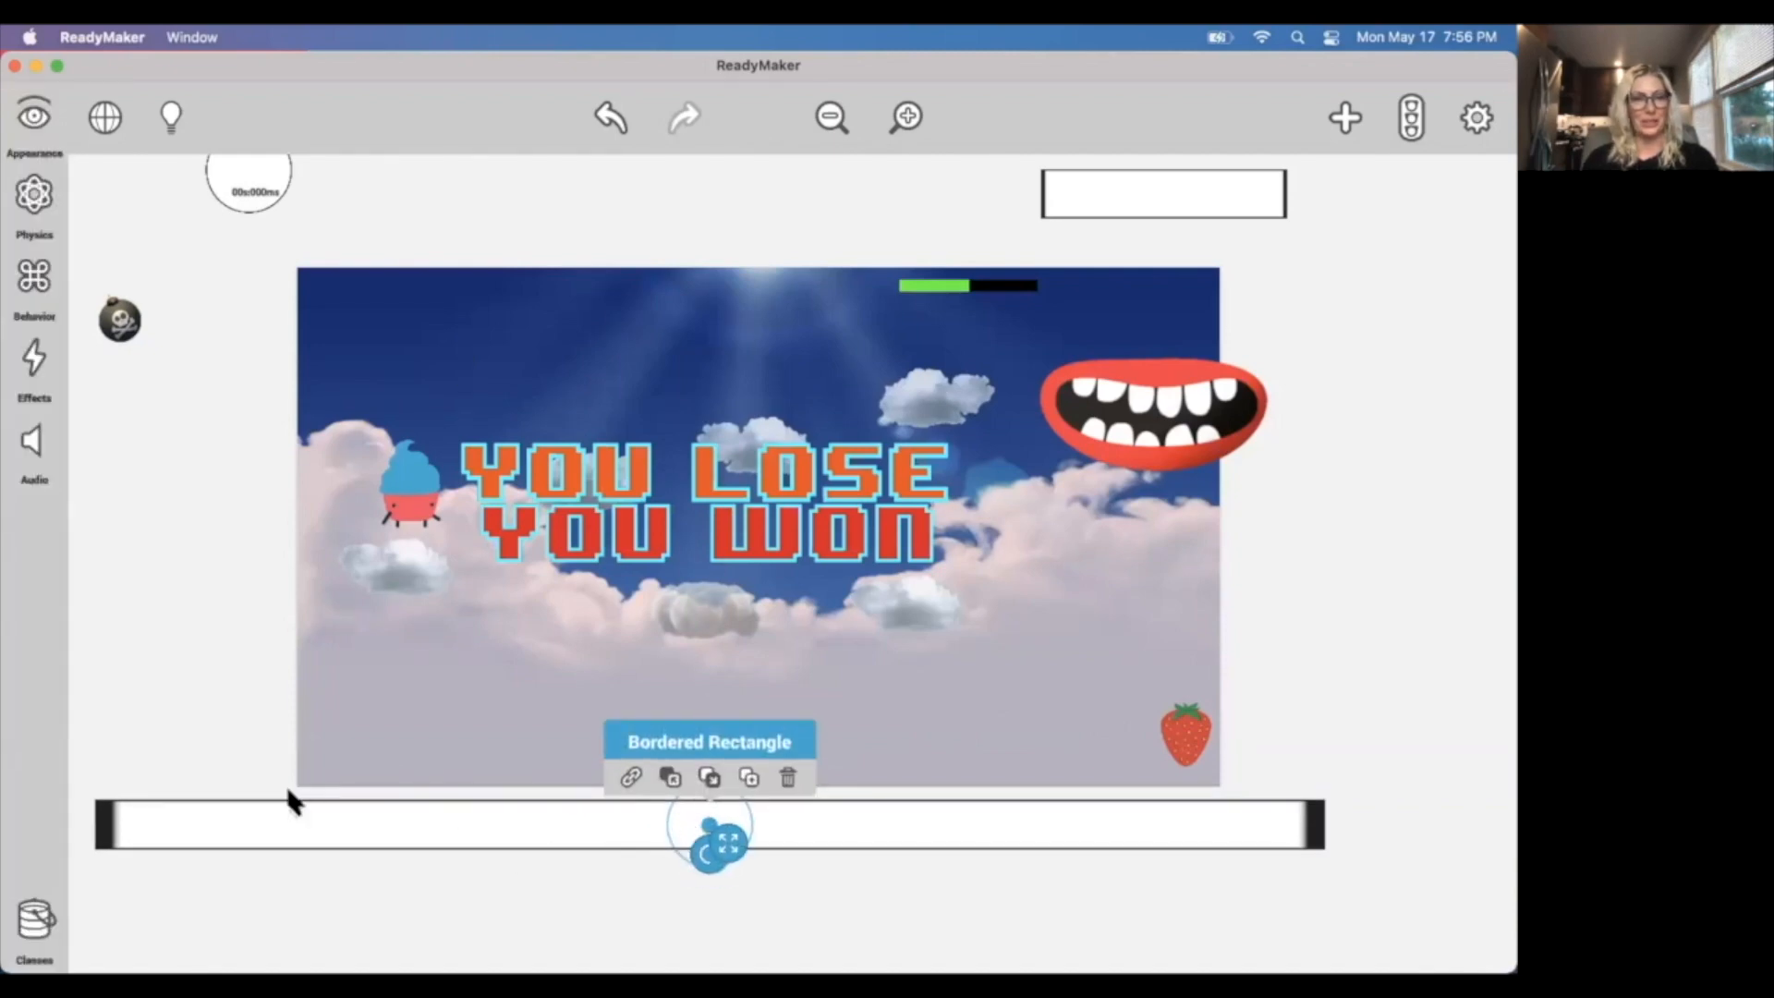
left_click(209, 705)
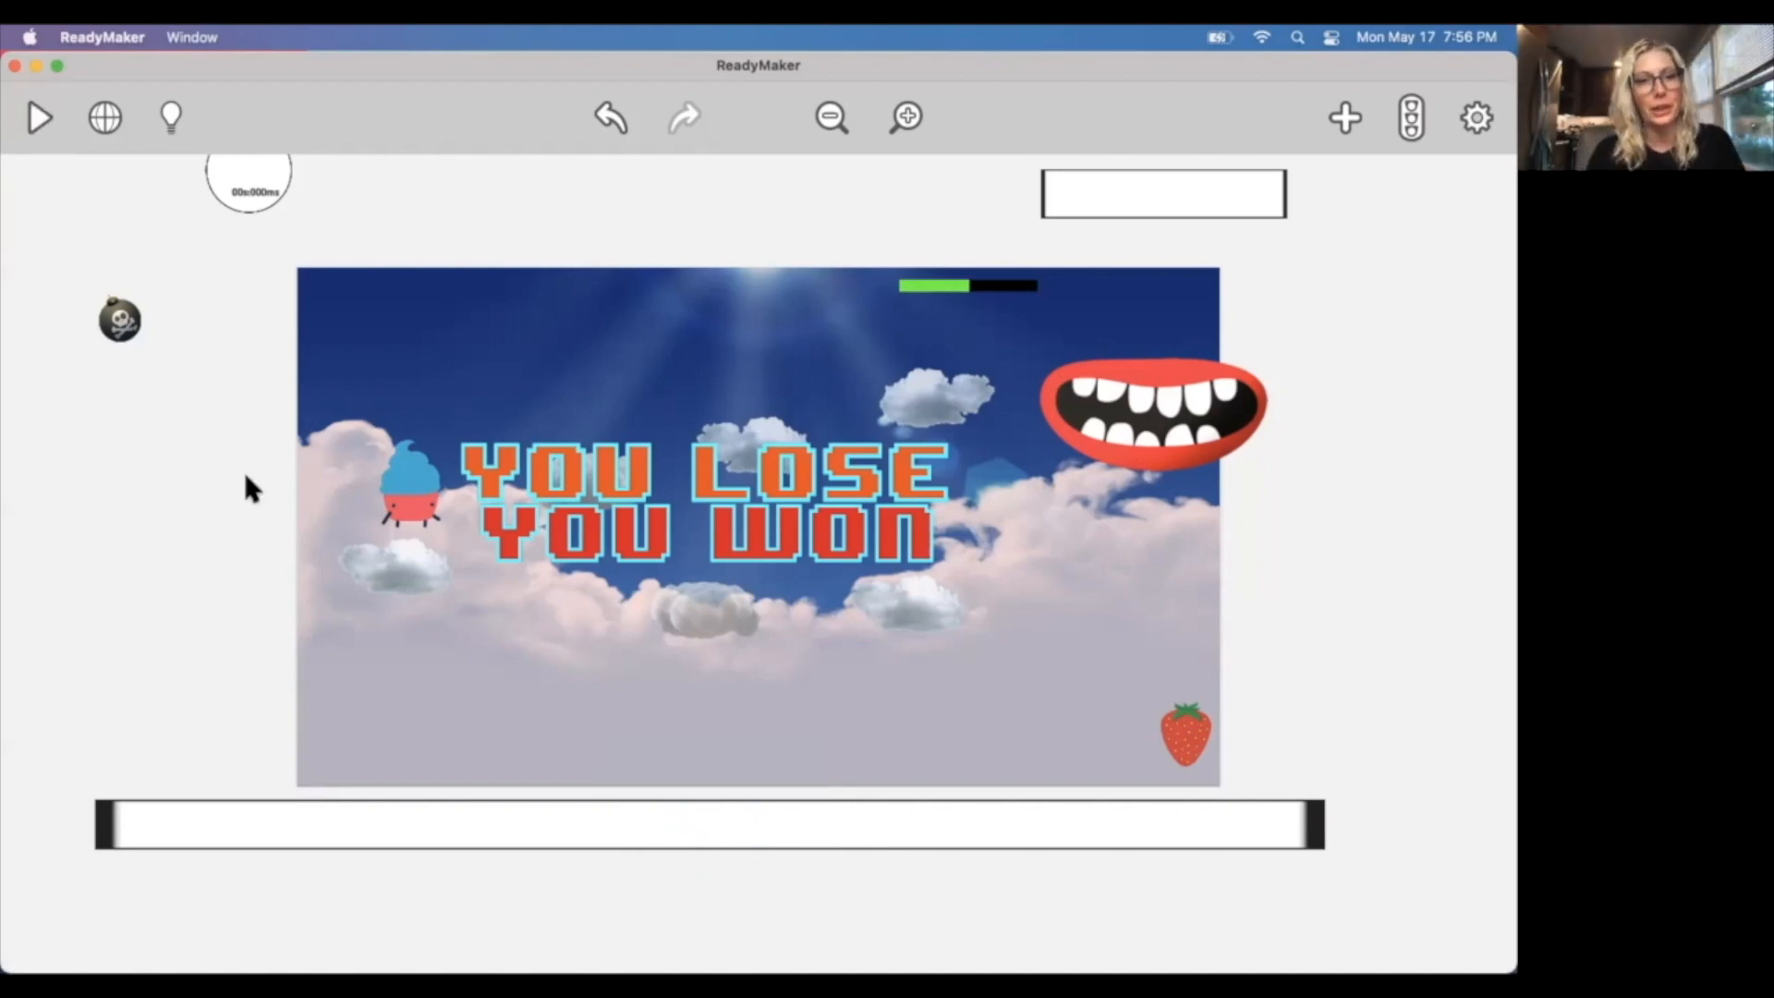
Playtest the raised floor by dropping Cupcake Carl onto it and walking him back and forth, and end the test.
left_click(40, 113)
key("d")
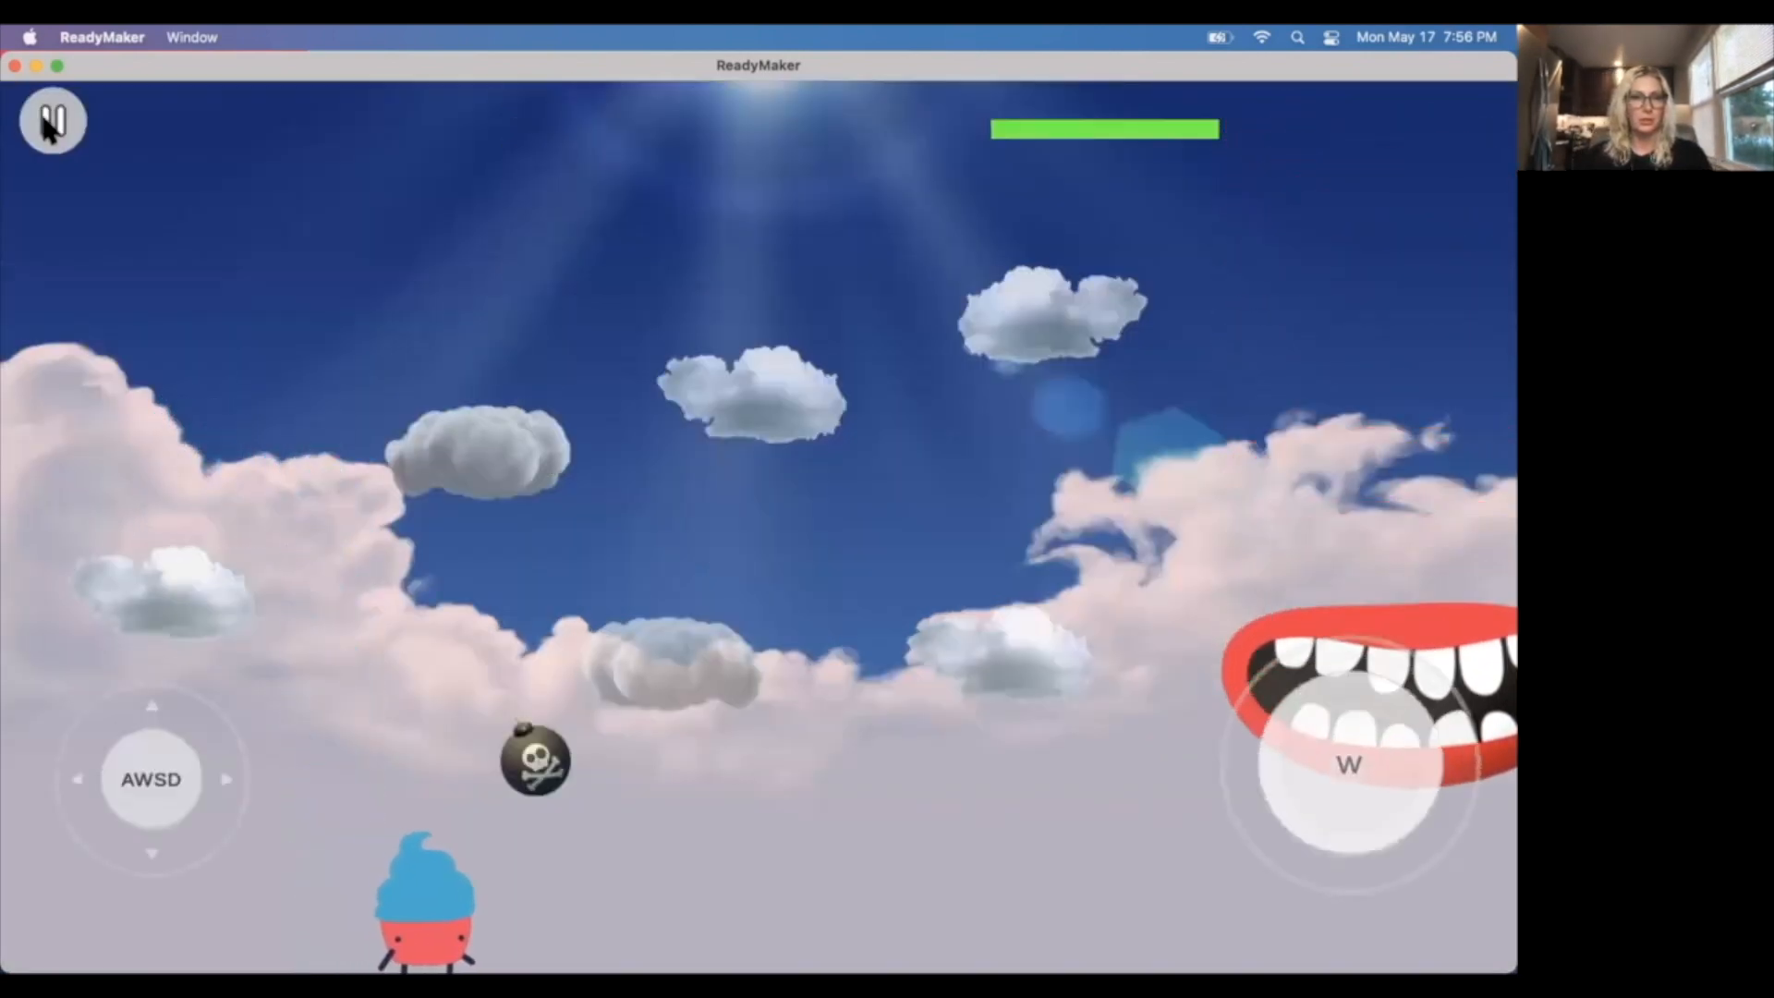
key("a")
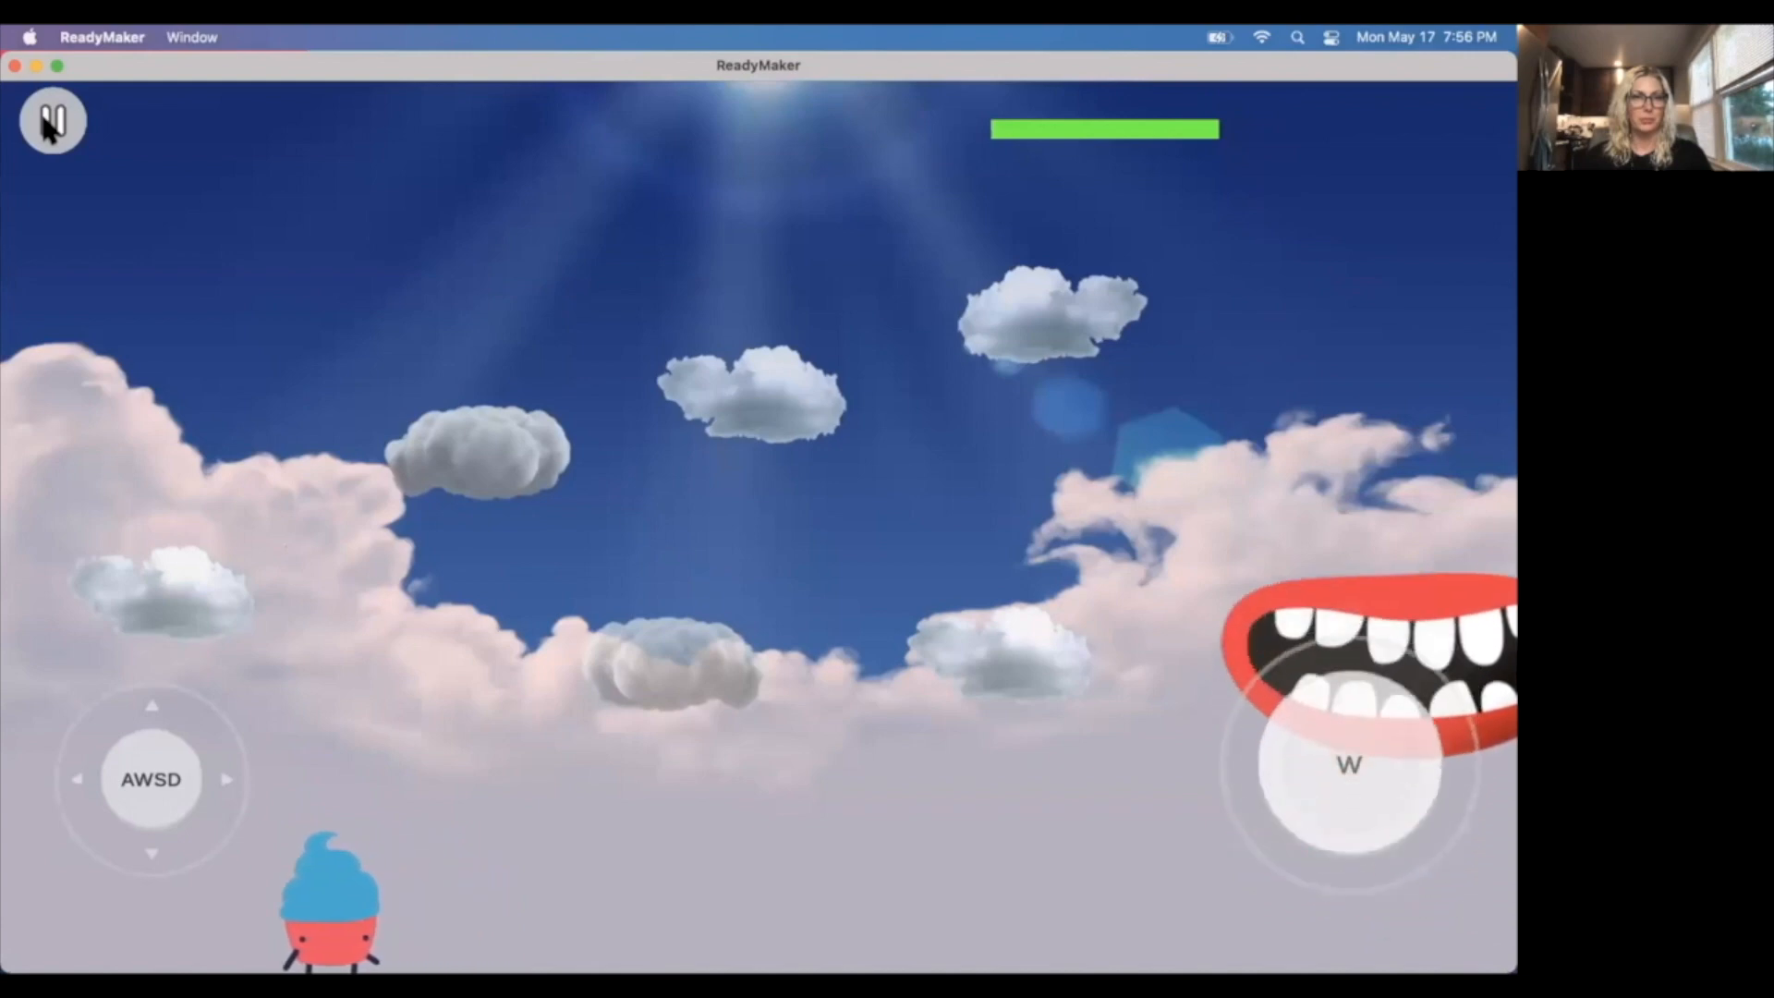
key("a")
key("d")
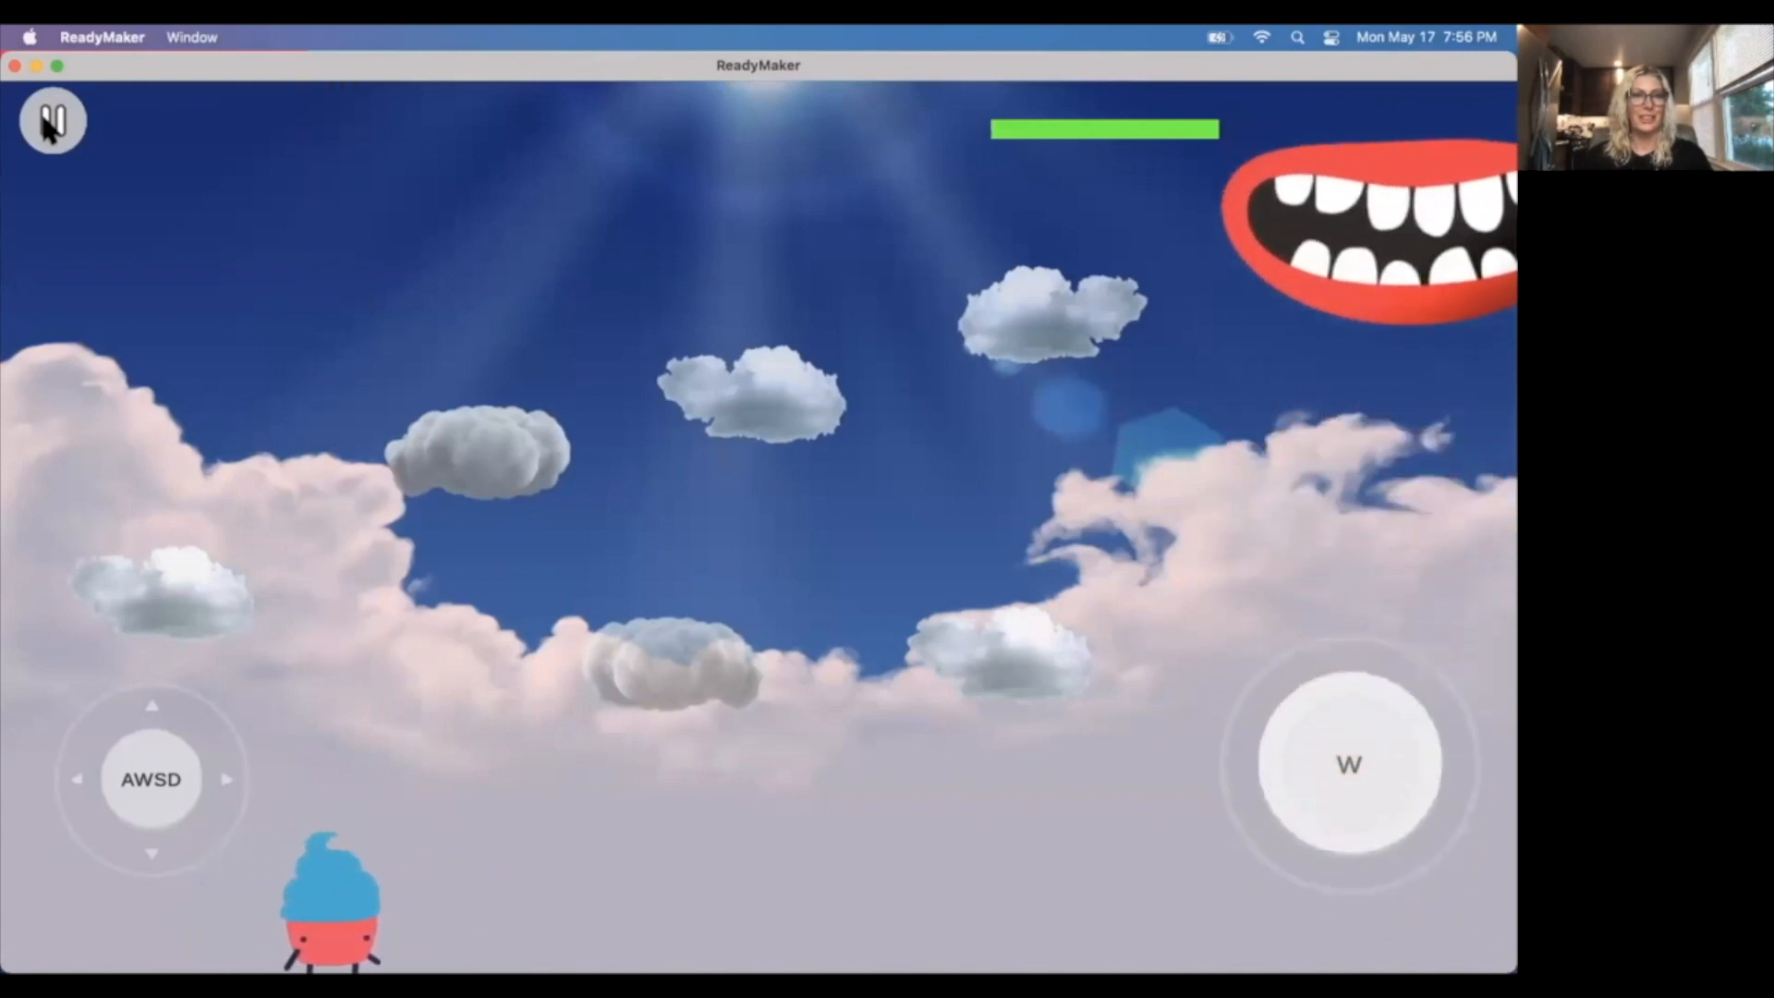
key("d")
key("a")
key("d")
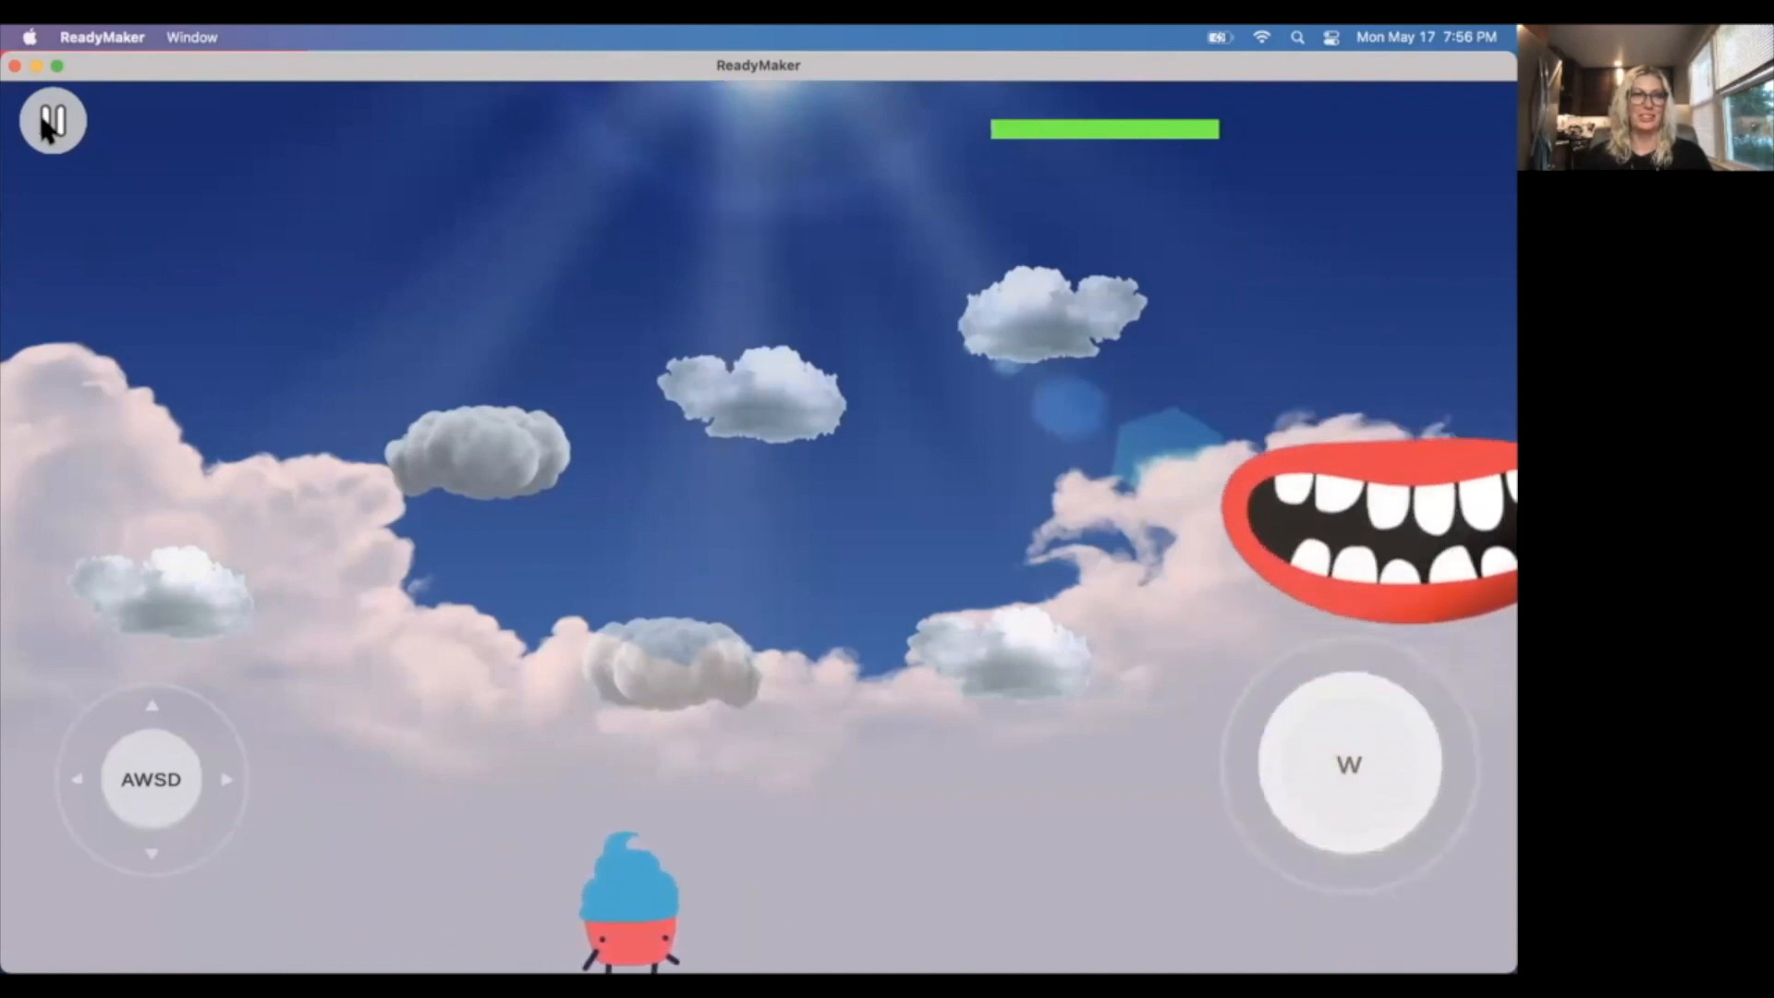
left_click(53, 120)
Move the bordered circle slightly down toward the scene's upper-left corner.
left_click(244, 171)
left_click_drag(234, 173, 239, 217)
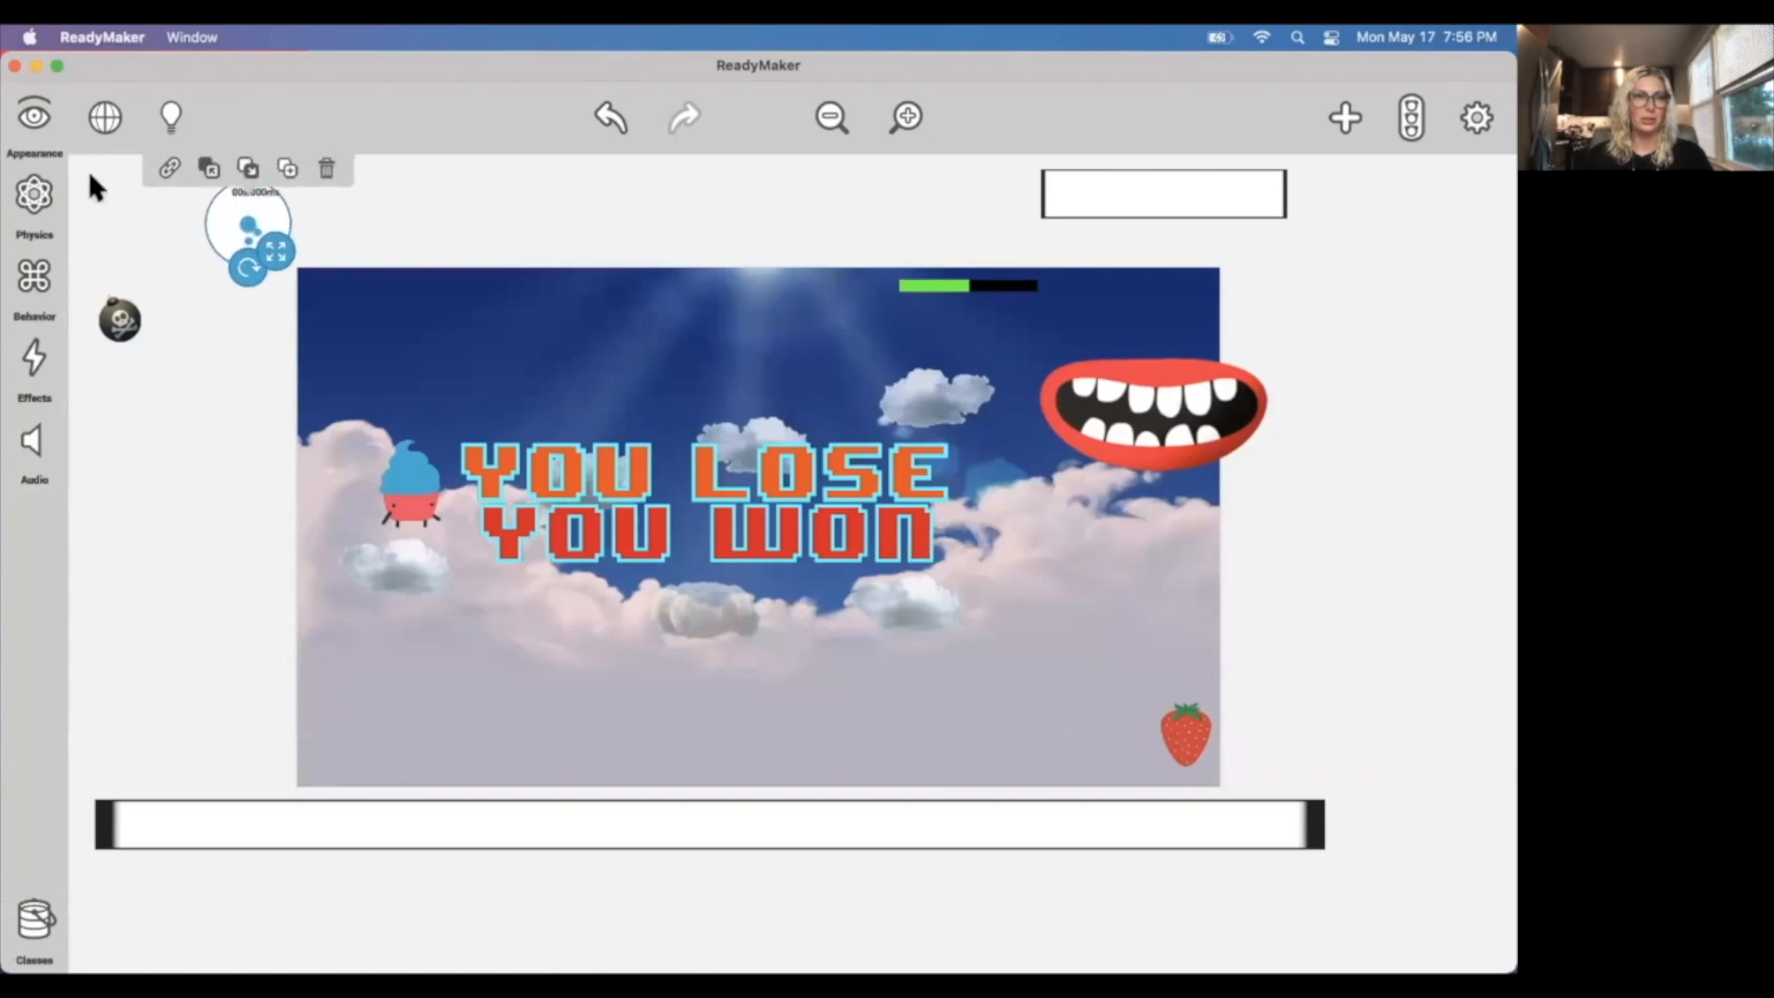
left_click(171, 270)
Start a playtest, walk Cupcake Carl off the starting cloud onto the floor, and move him back and forth beneath the clouds.
left_click(37, 115)
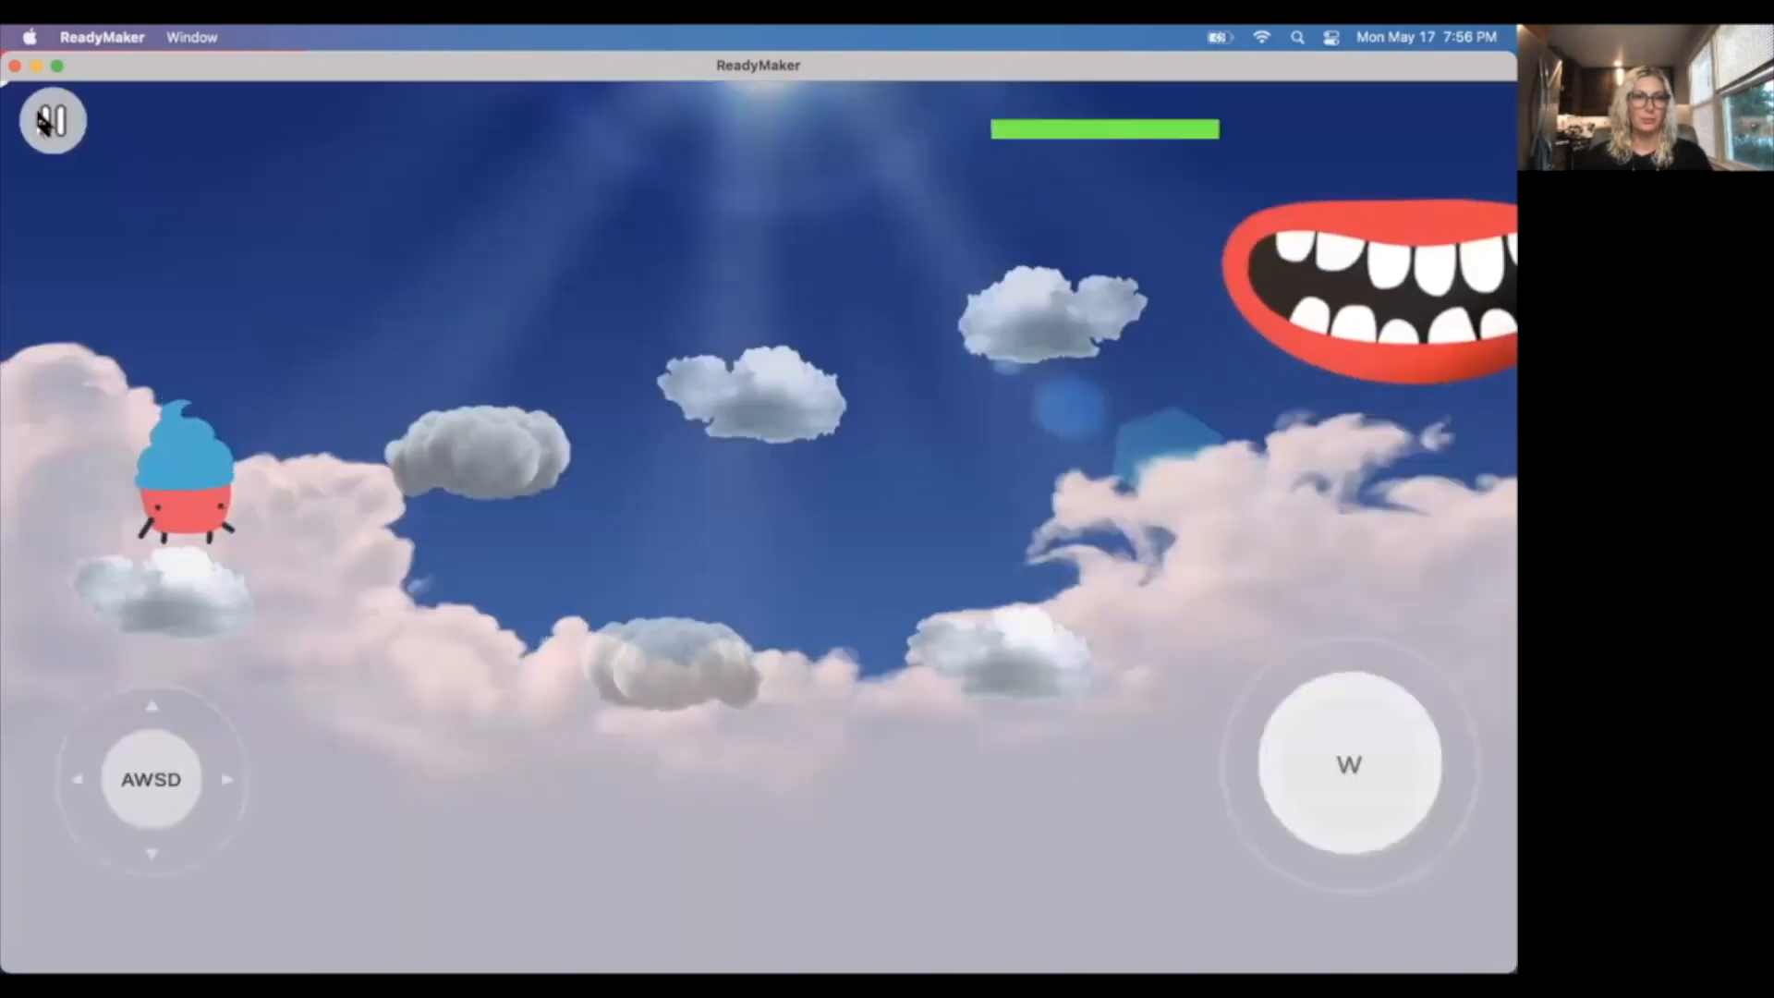
key("d")
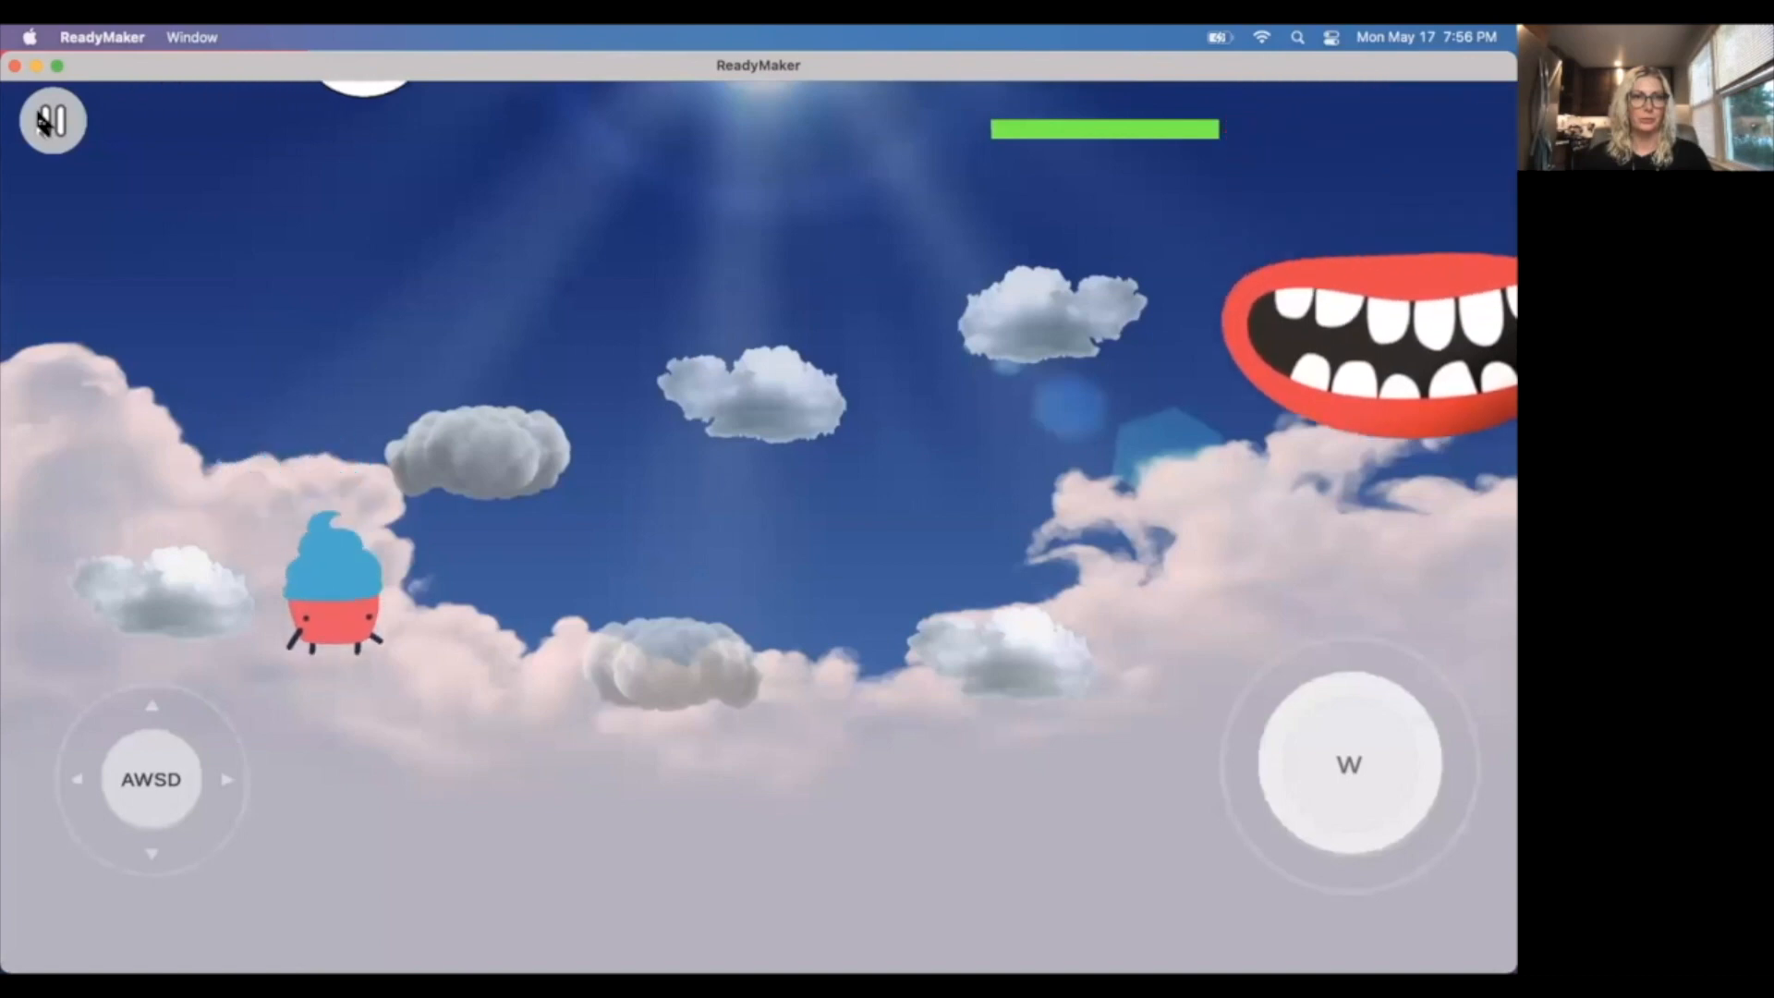
key("d")
key("a")
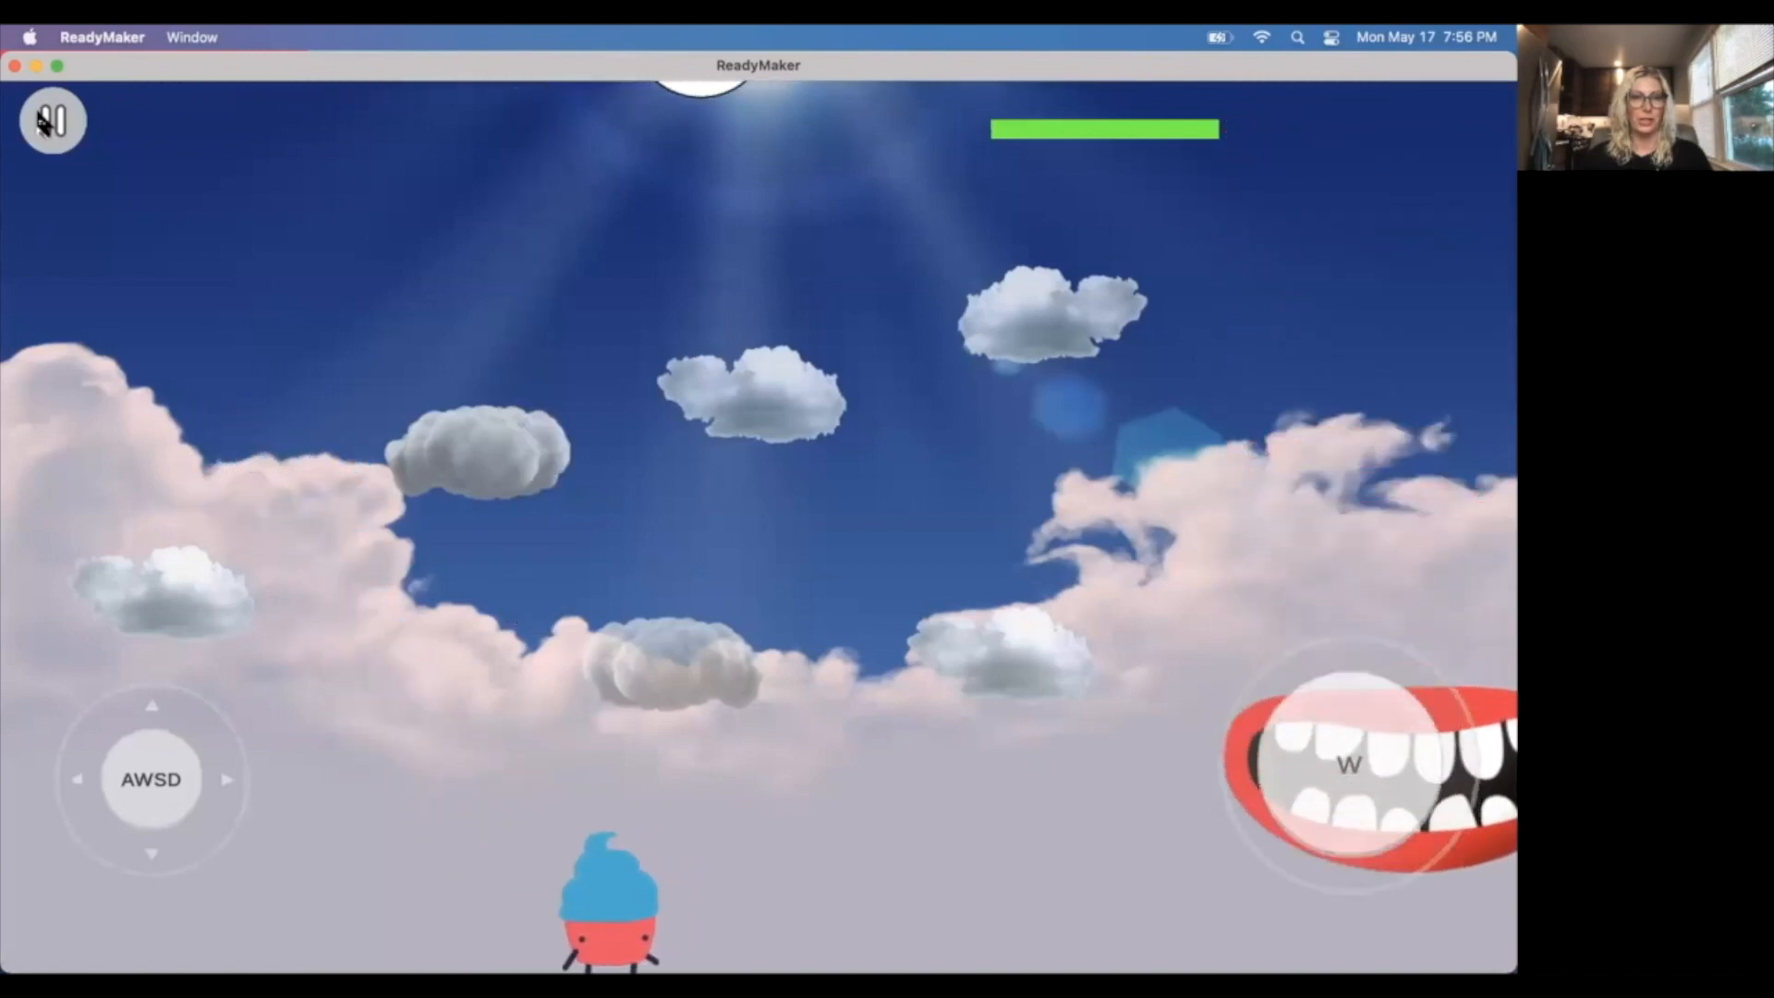
key("a")
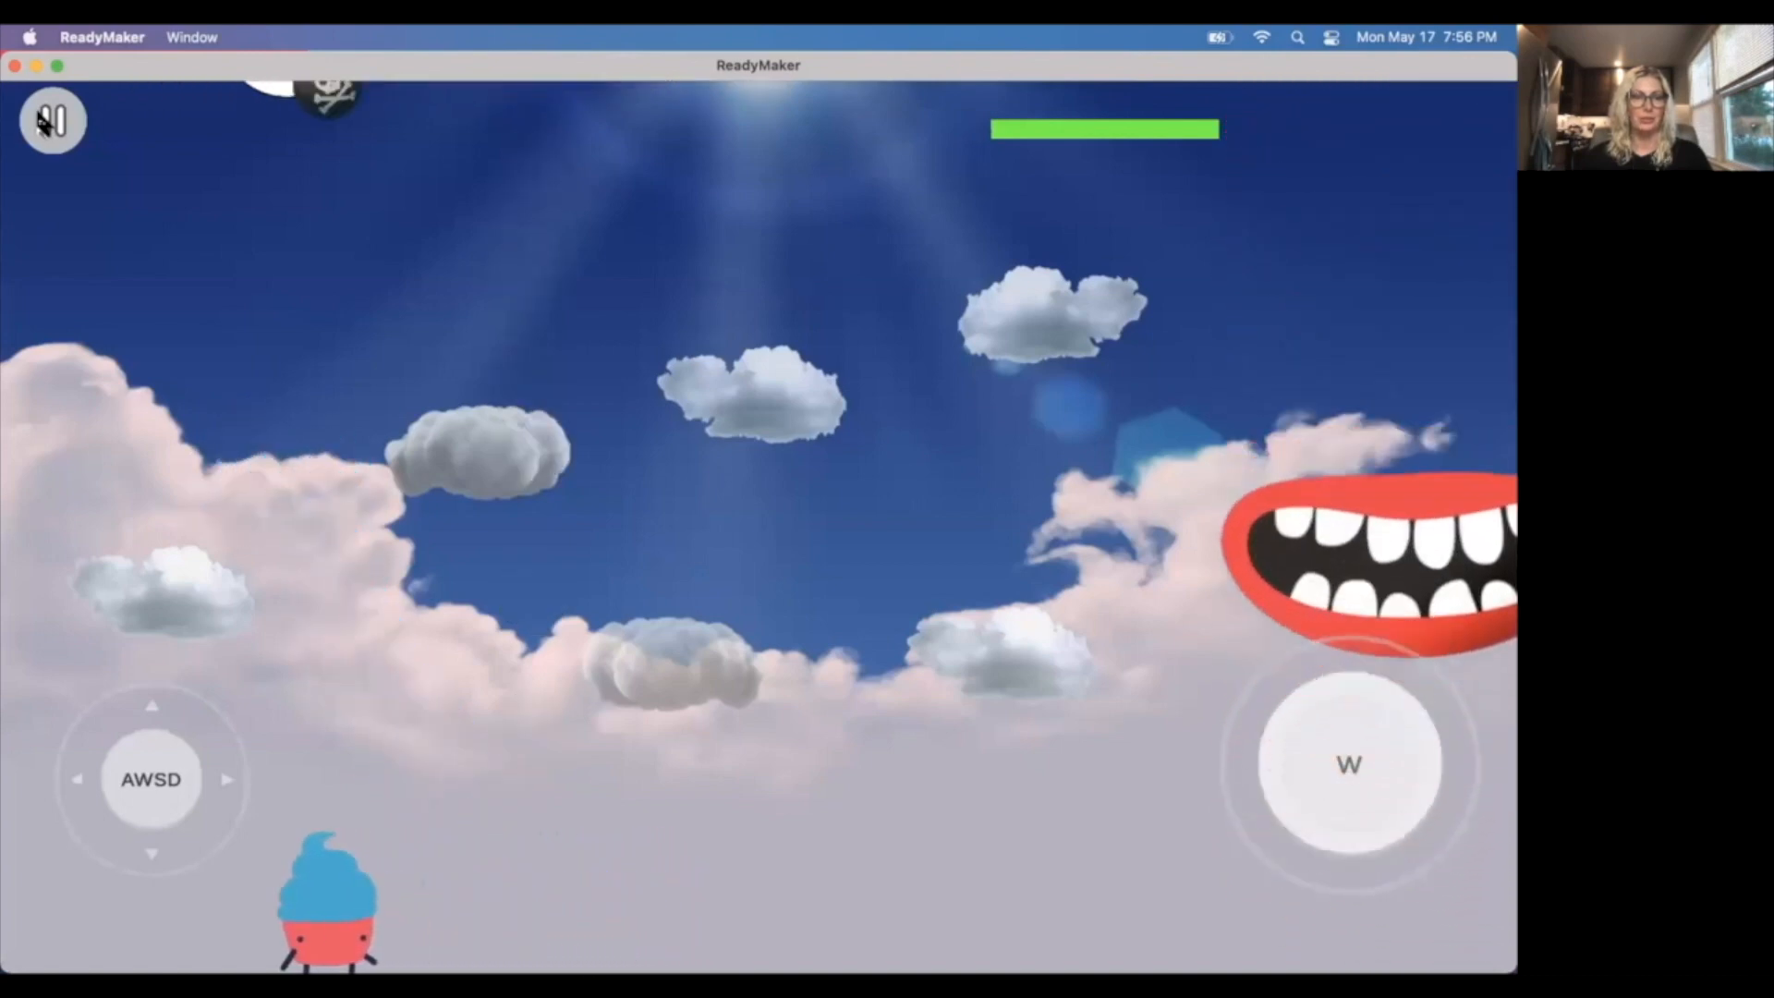
key("d")
key("a")
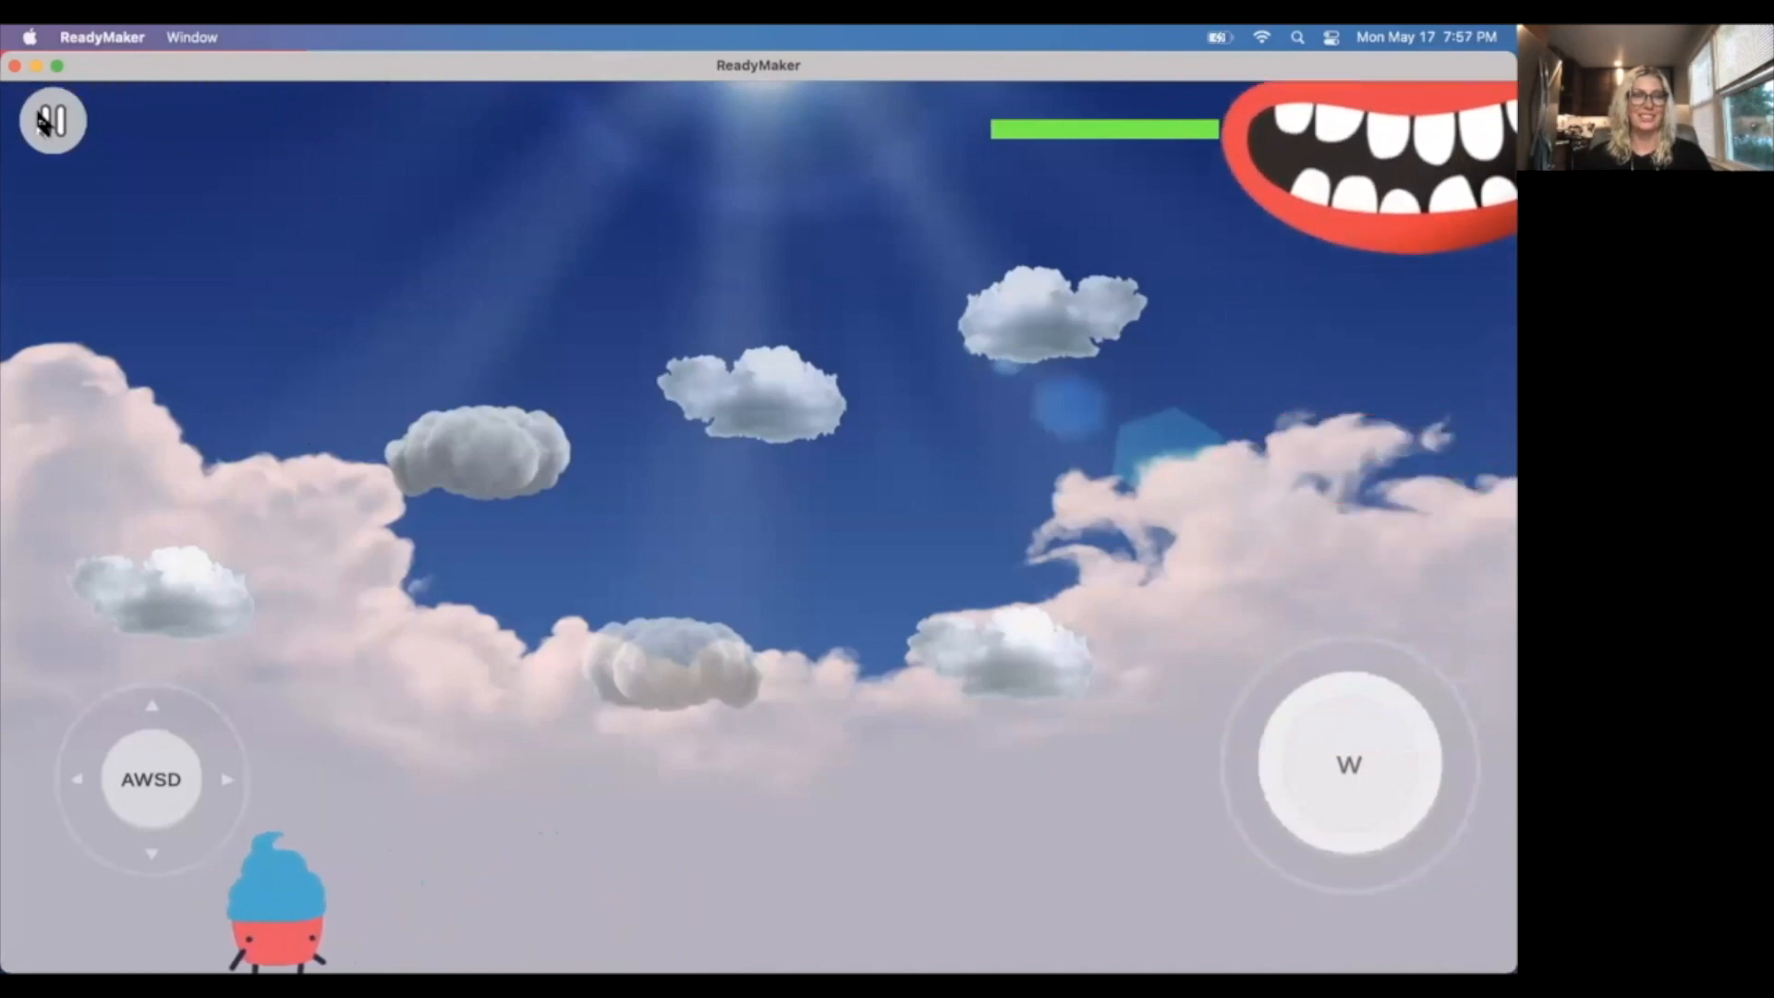
key("d")
key("a")
key("d")
key("d")
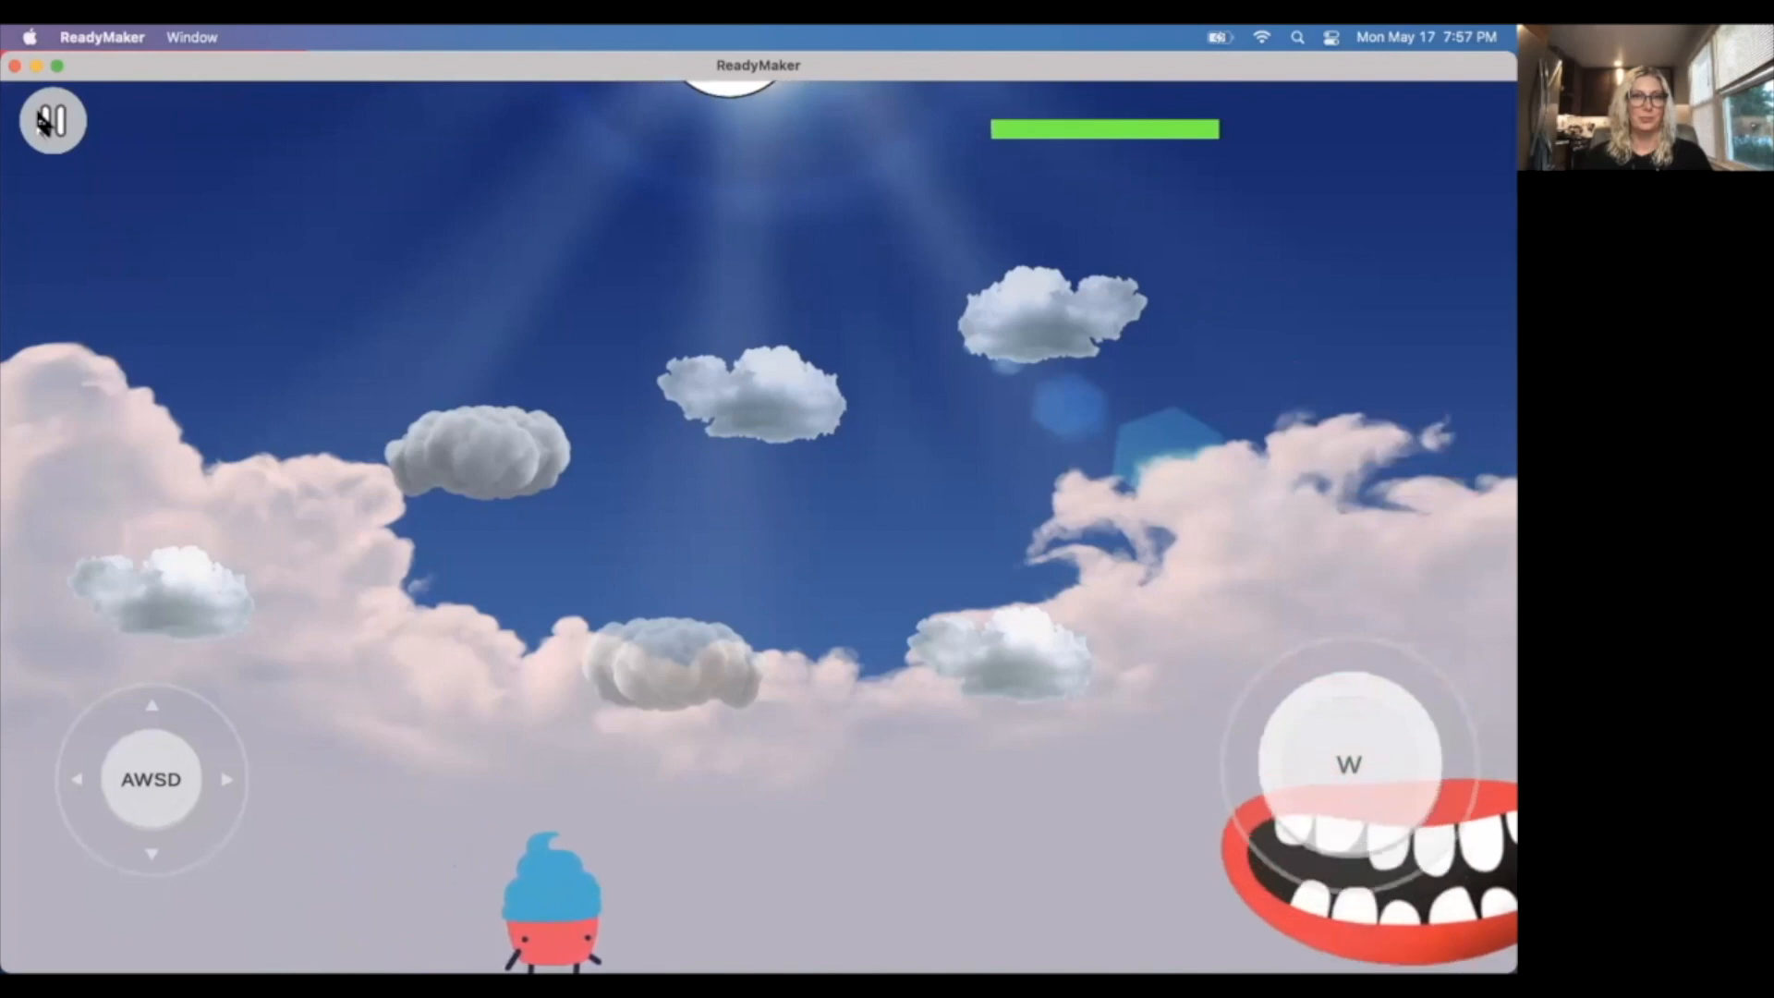
key("a")
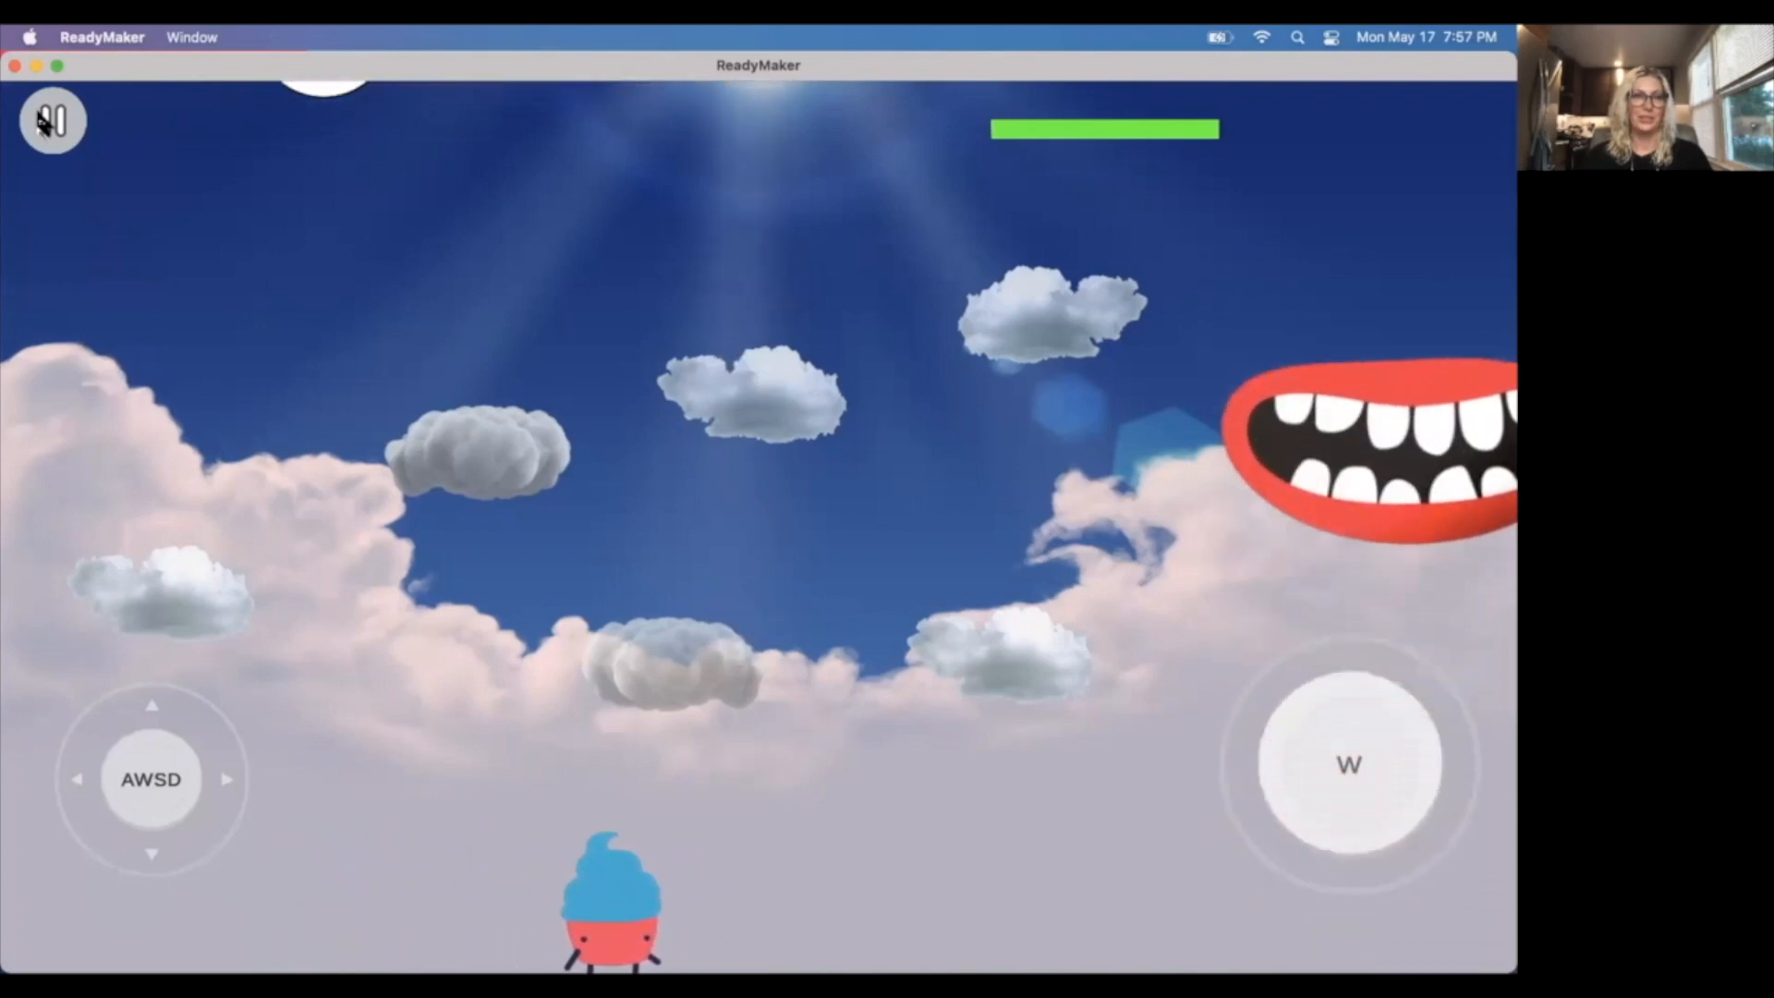
key("a")
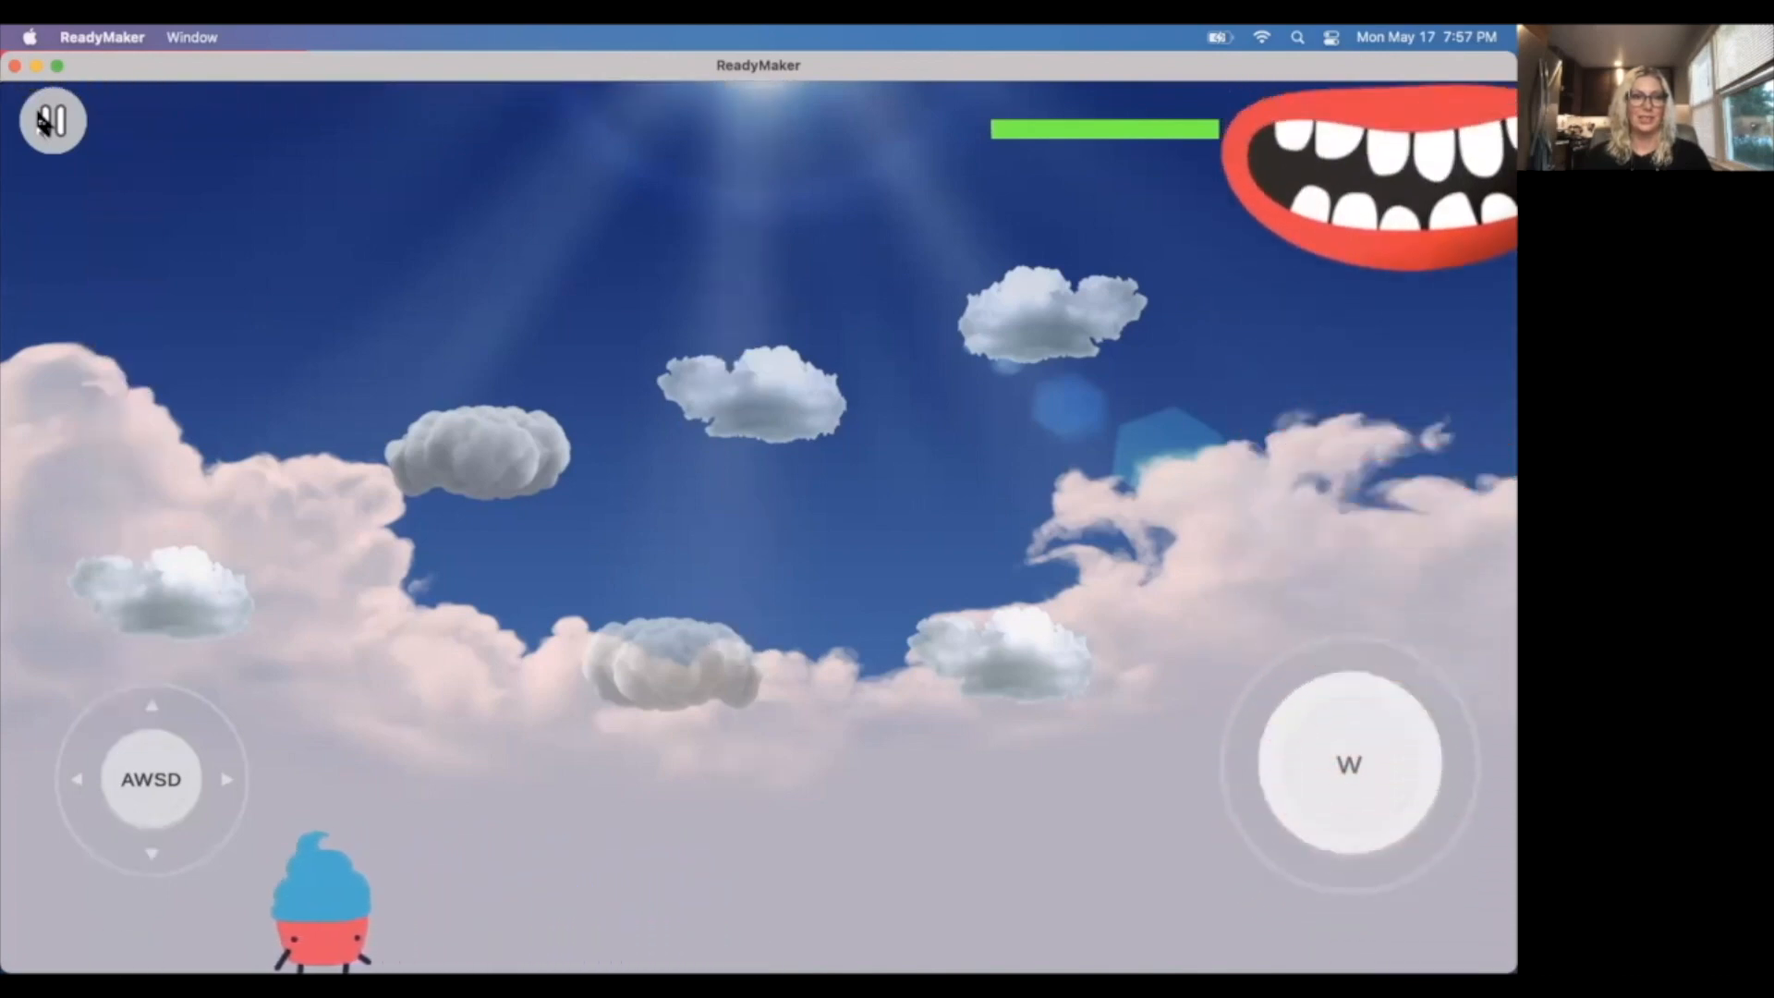
key("d")
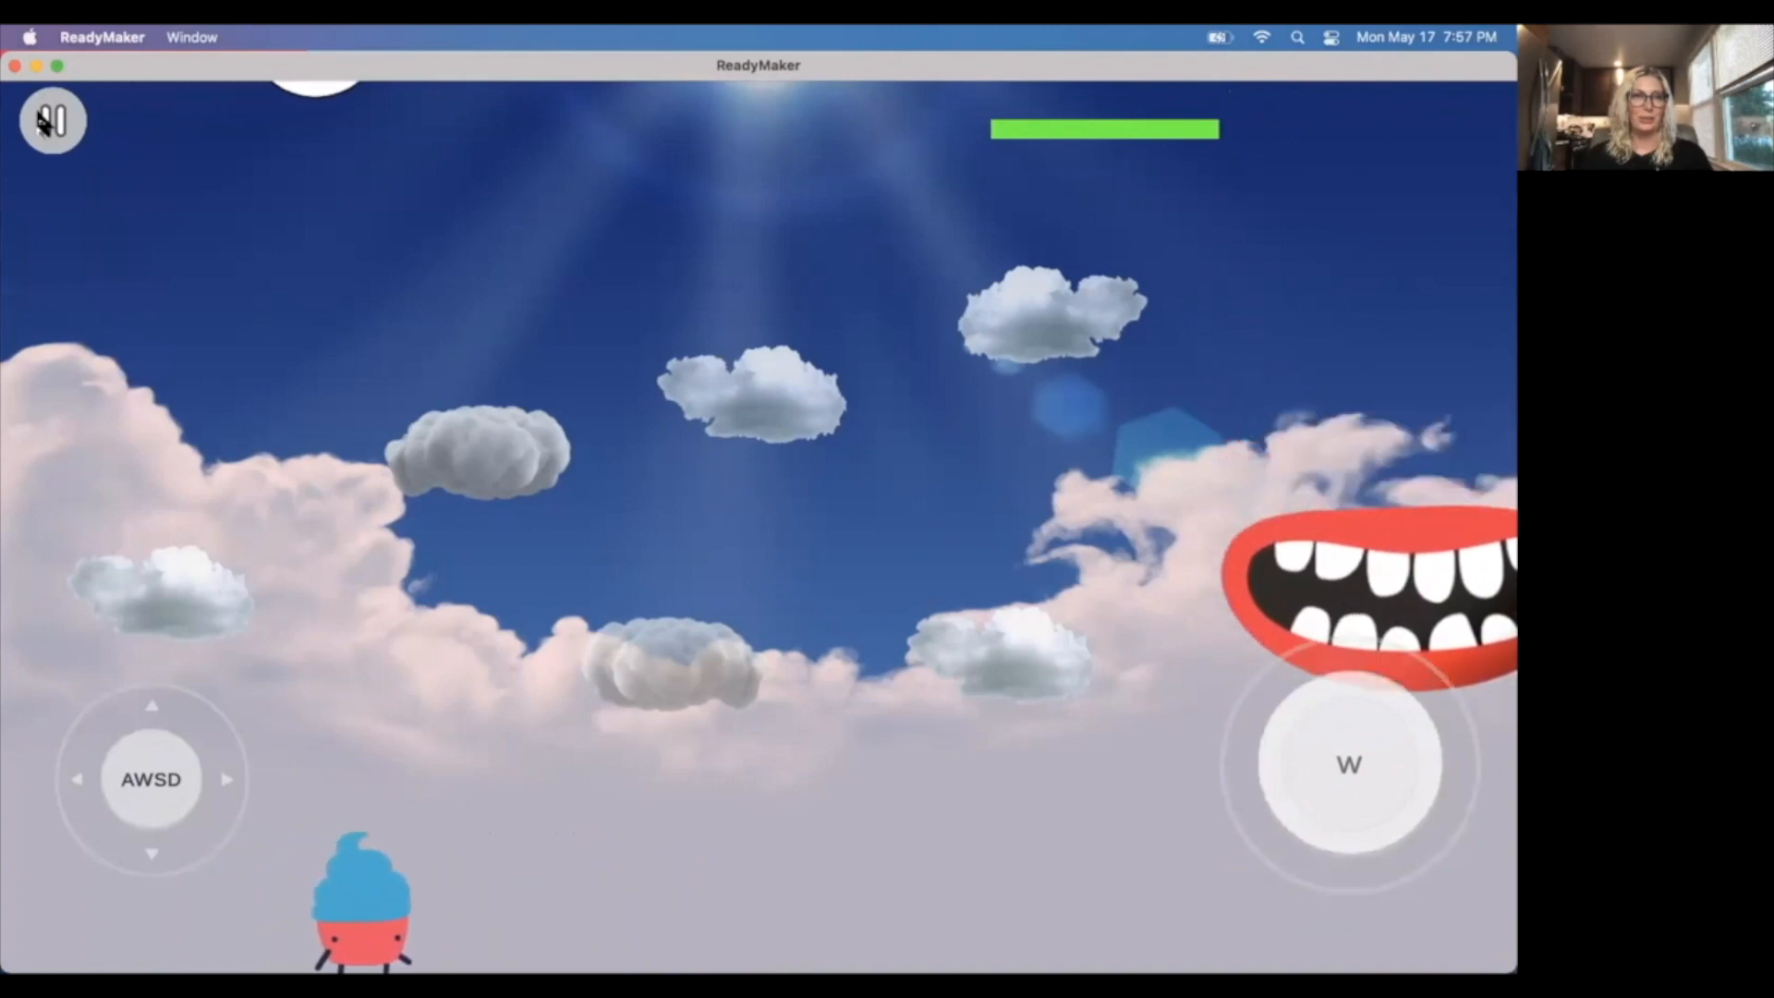
key("a")
key("d")
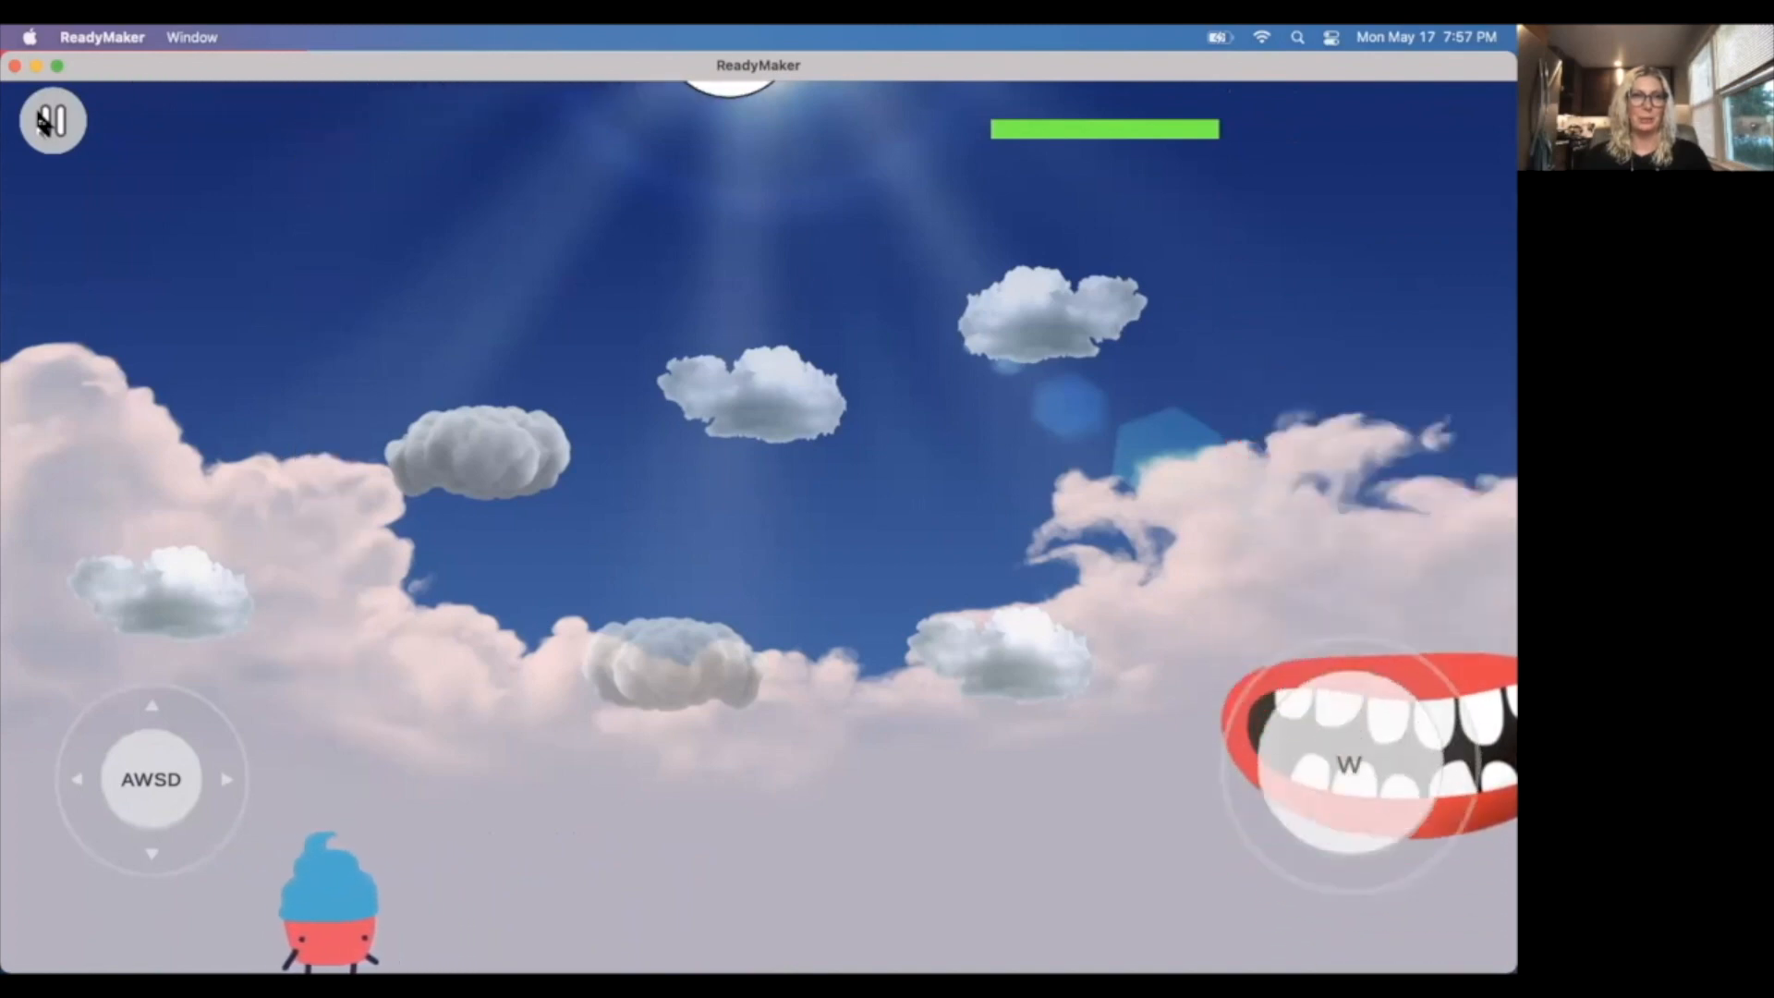
key("a")
key("d")
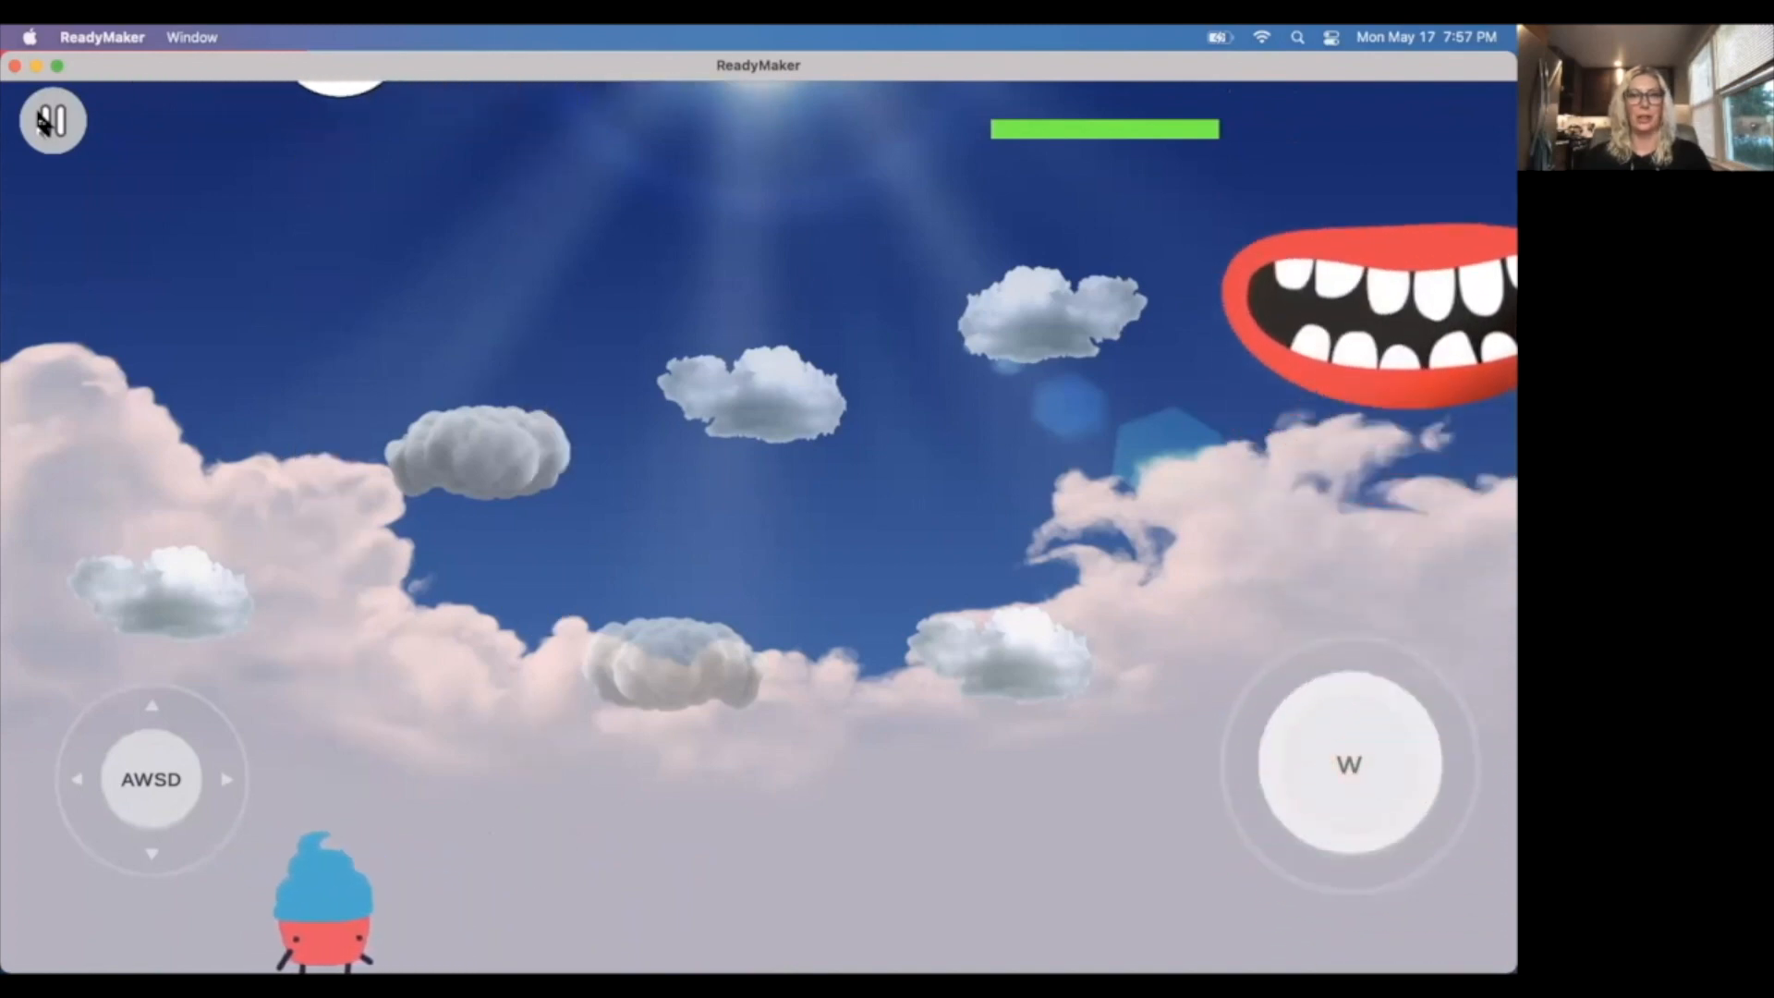
Walk Cupcake Carl across the floor to the mouth and make him jump beneath it until the boss's health bar is empty.
key("d")
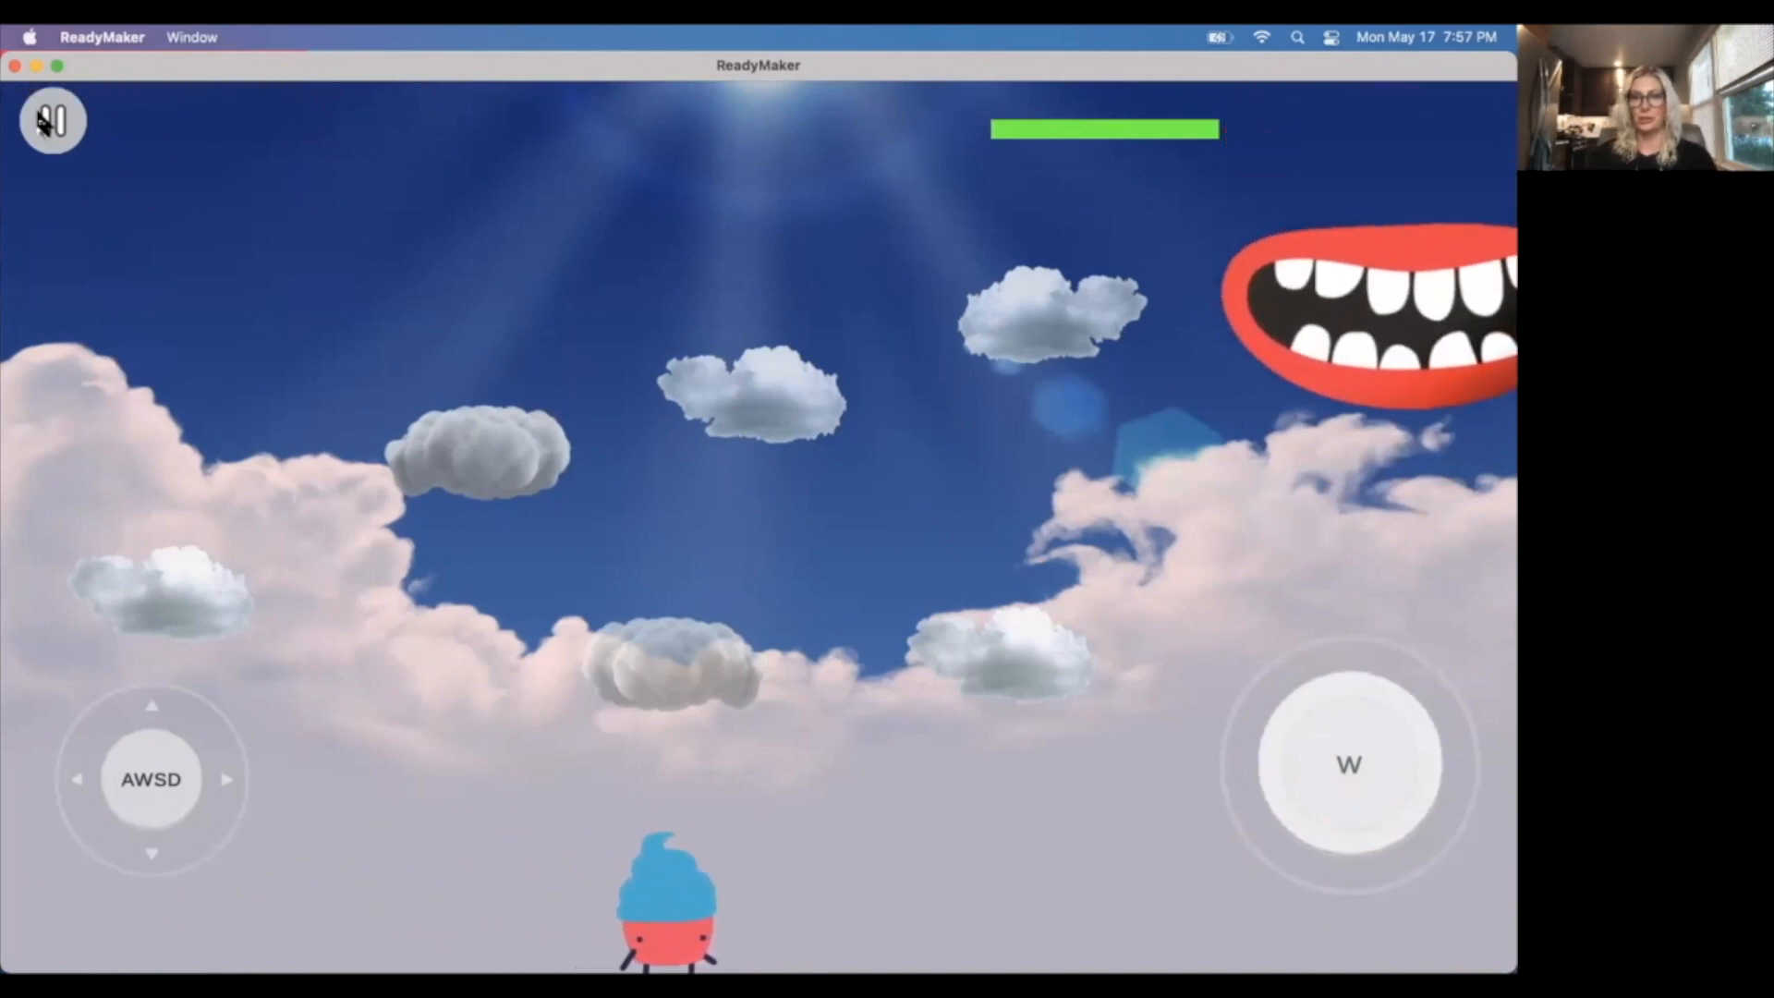
key("d")
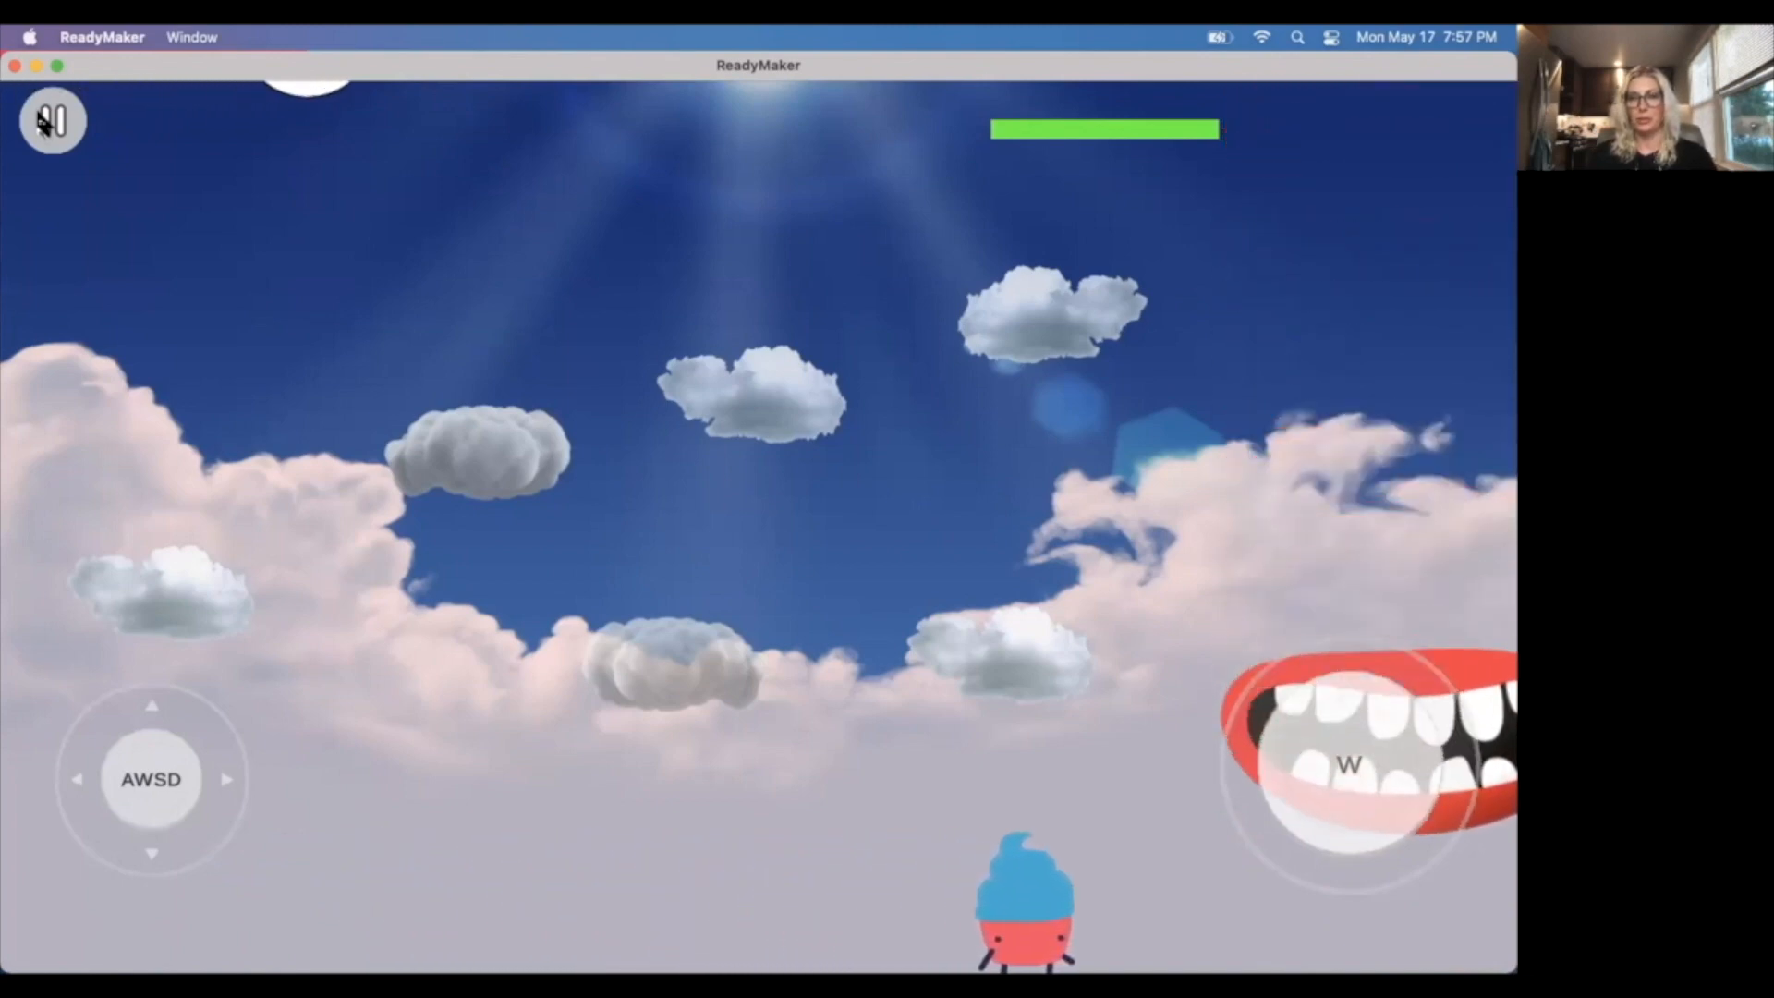
key("d")
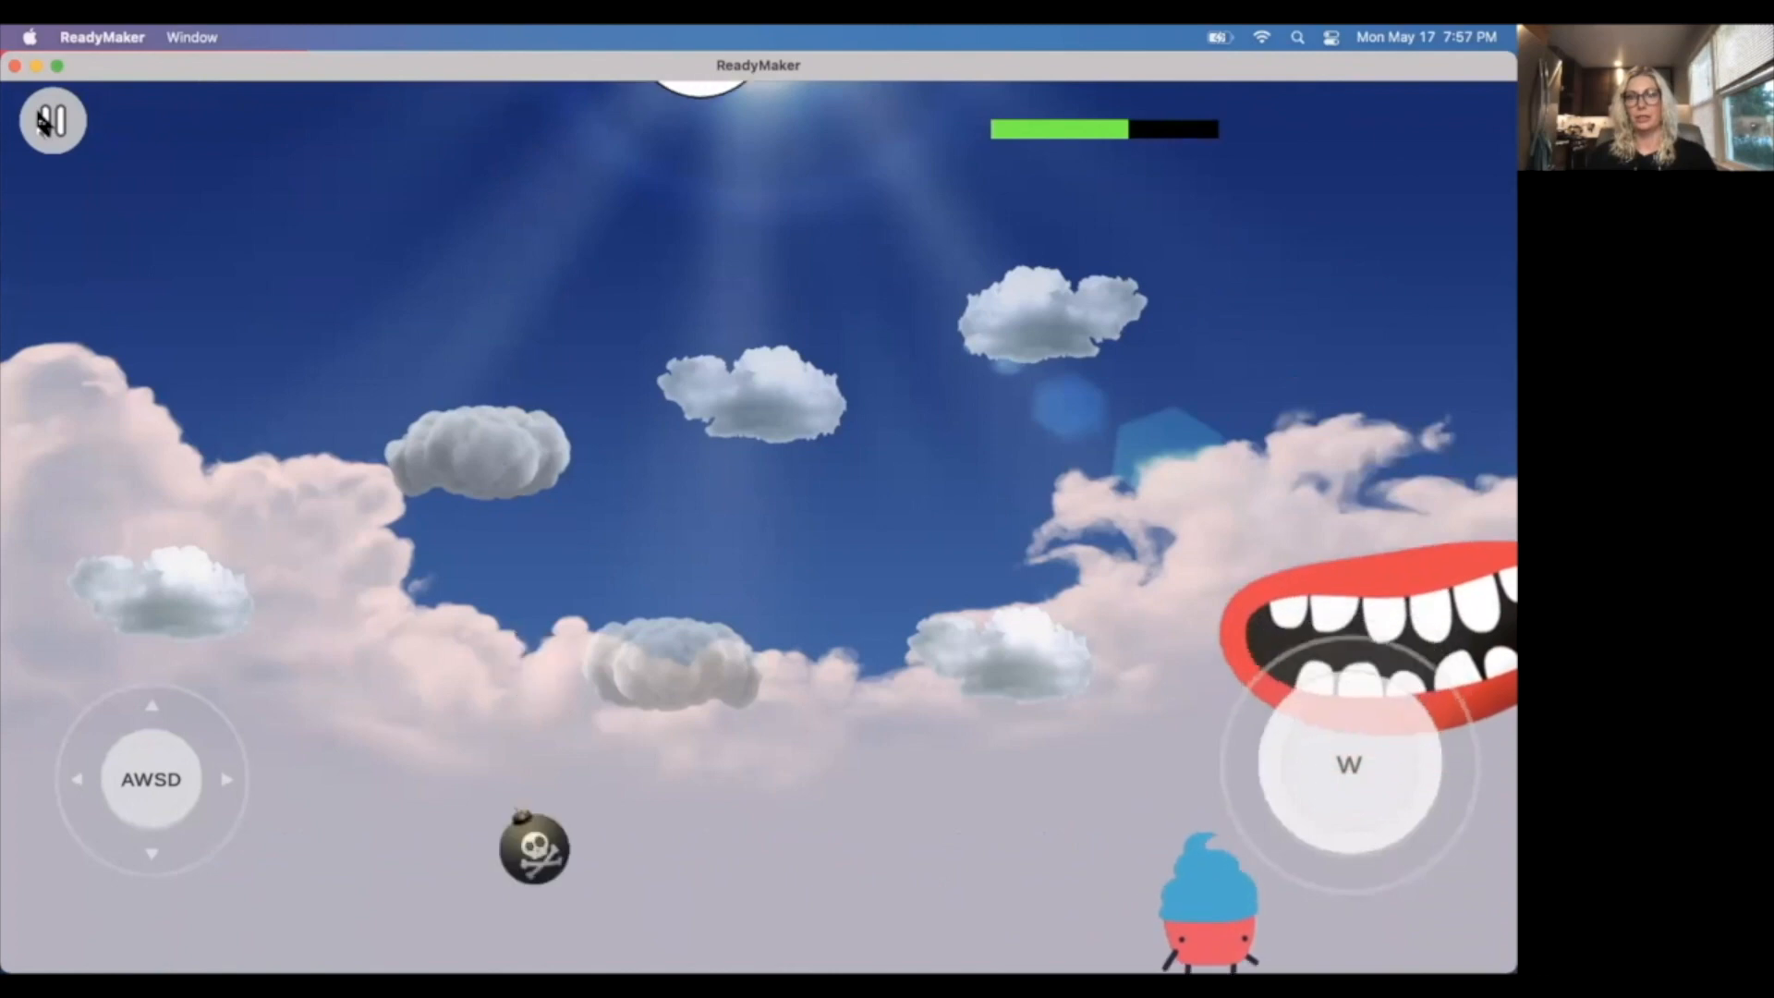
key("d")
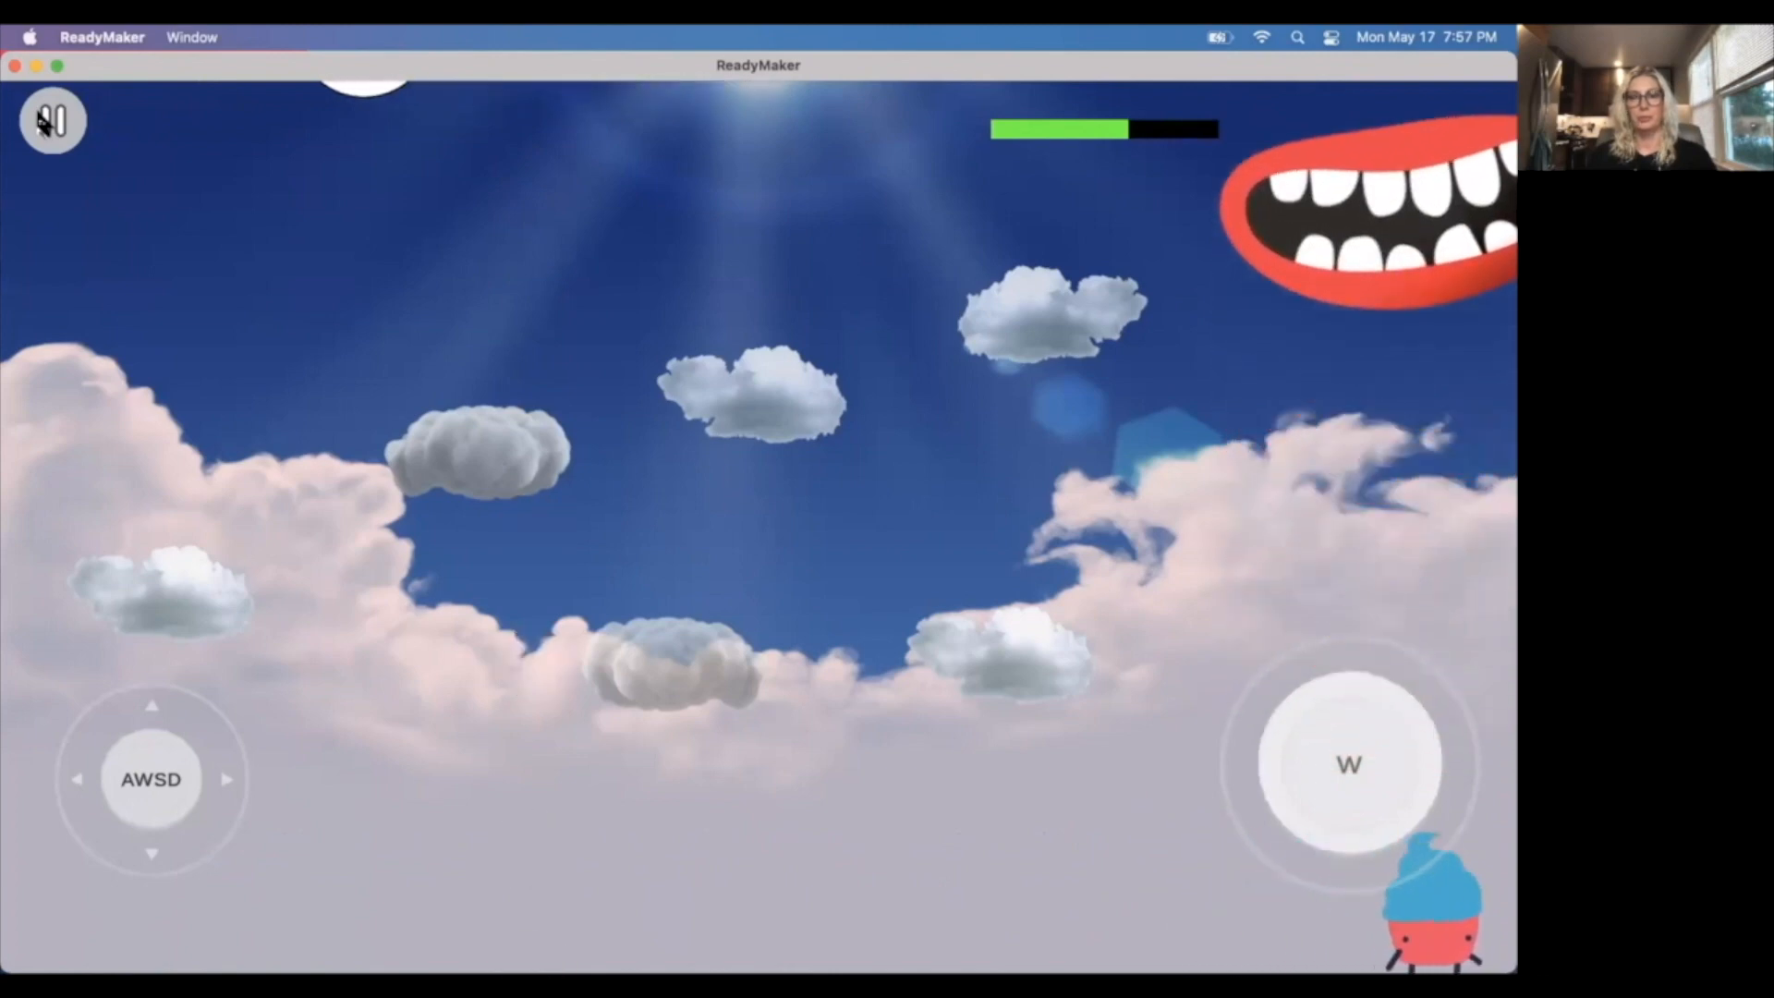
key("a")
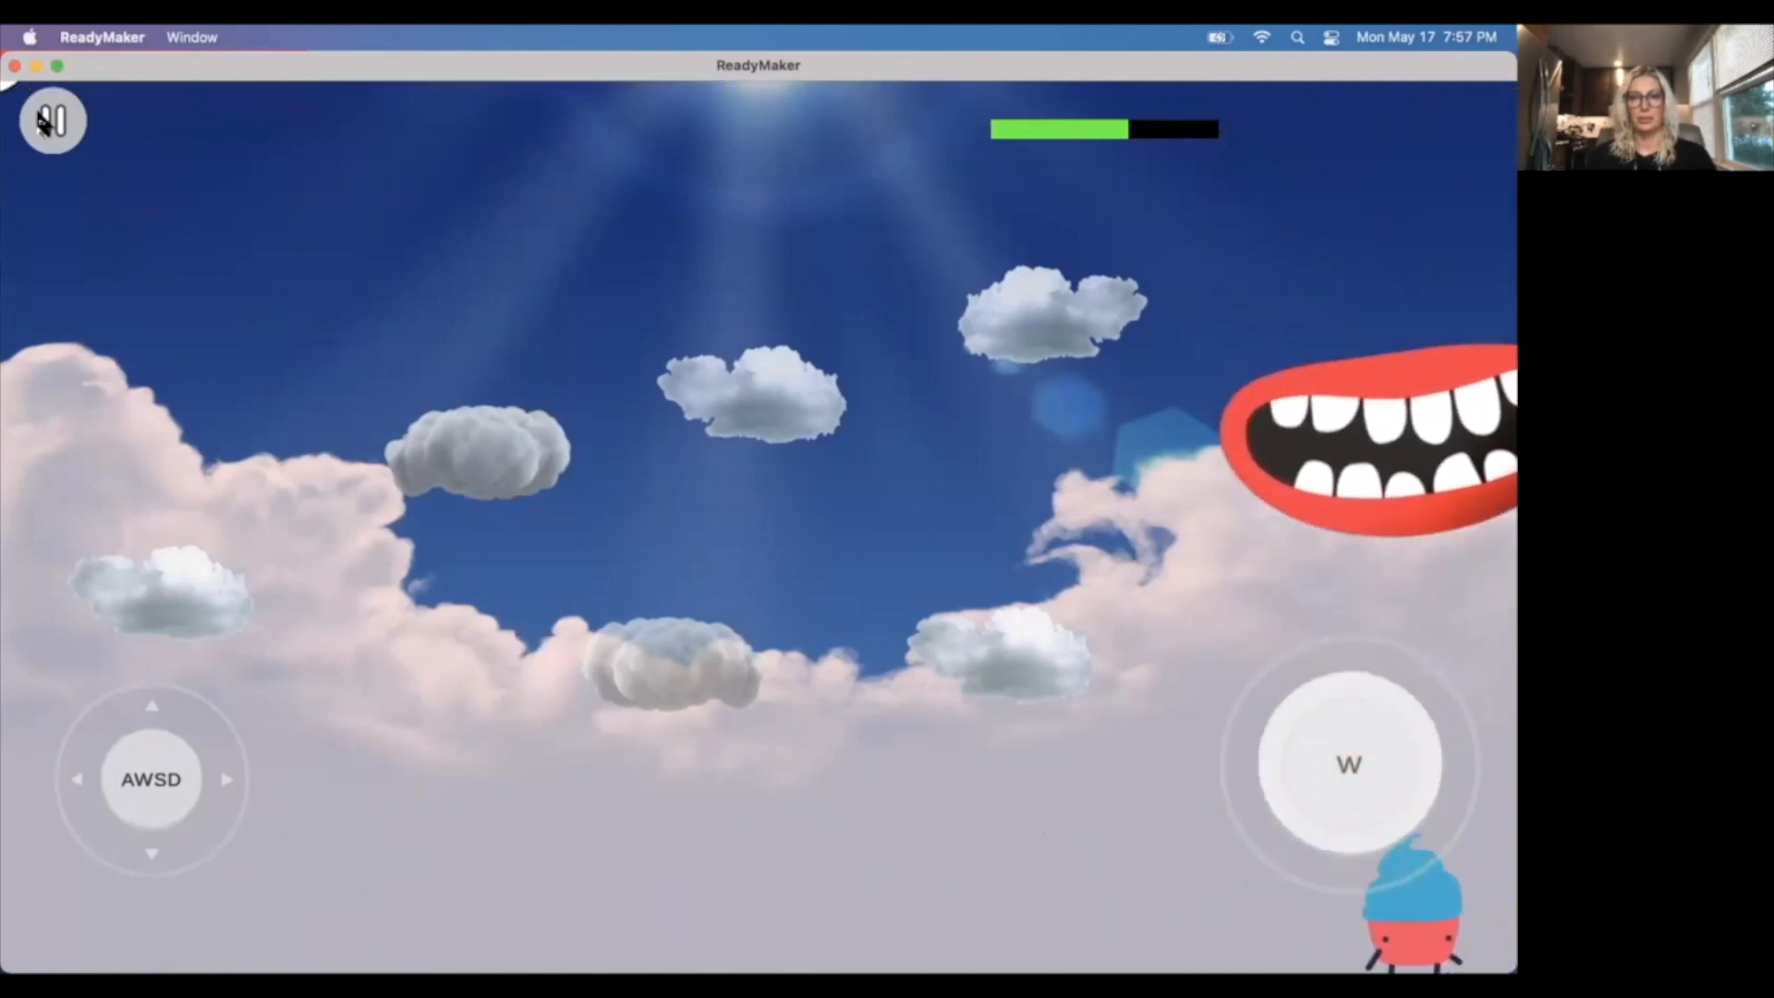
key("a")
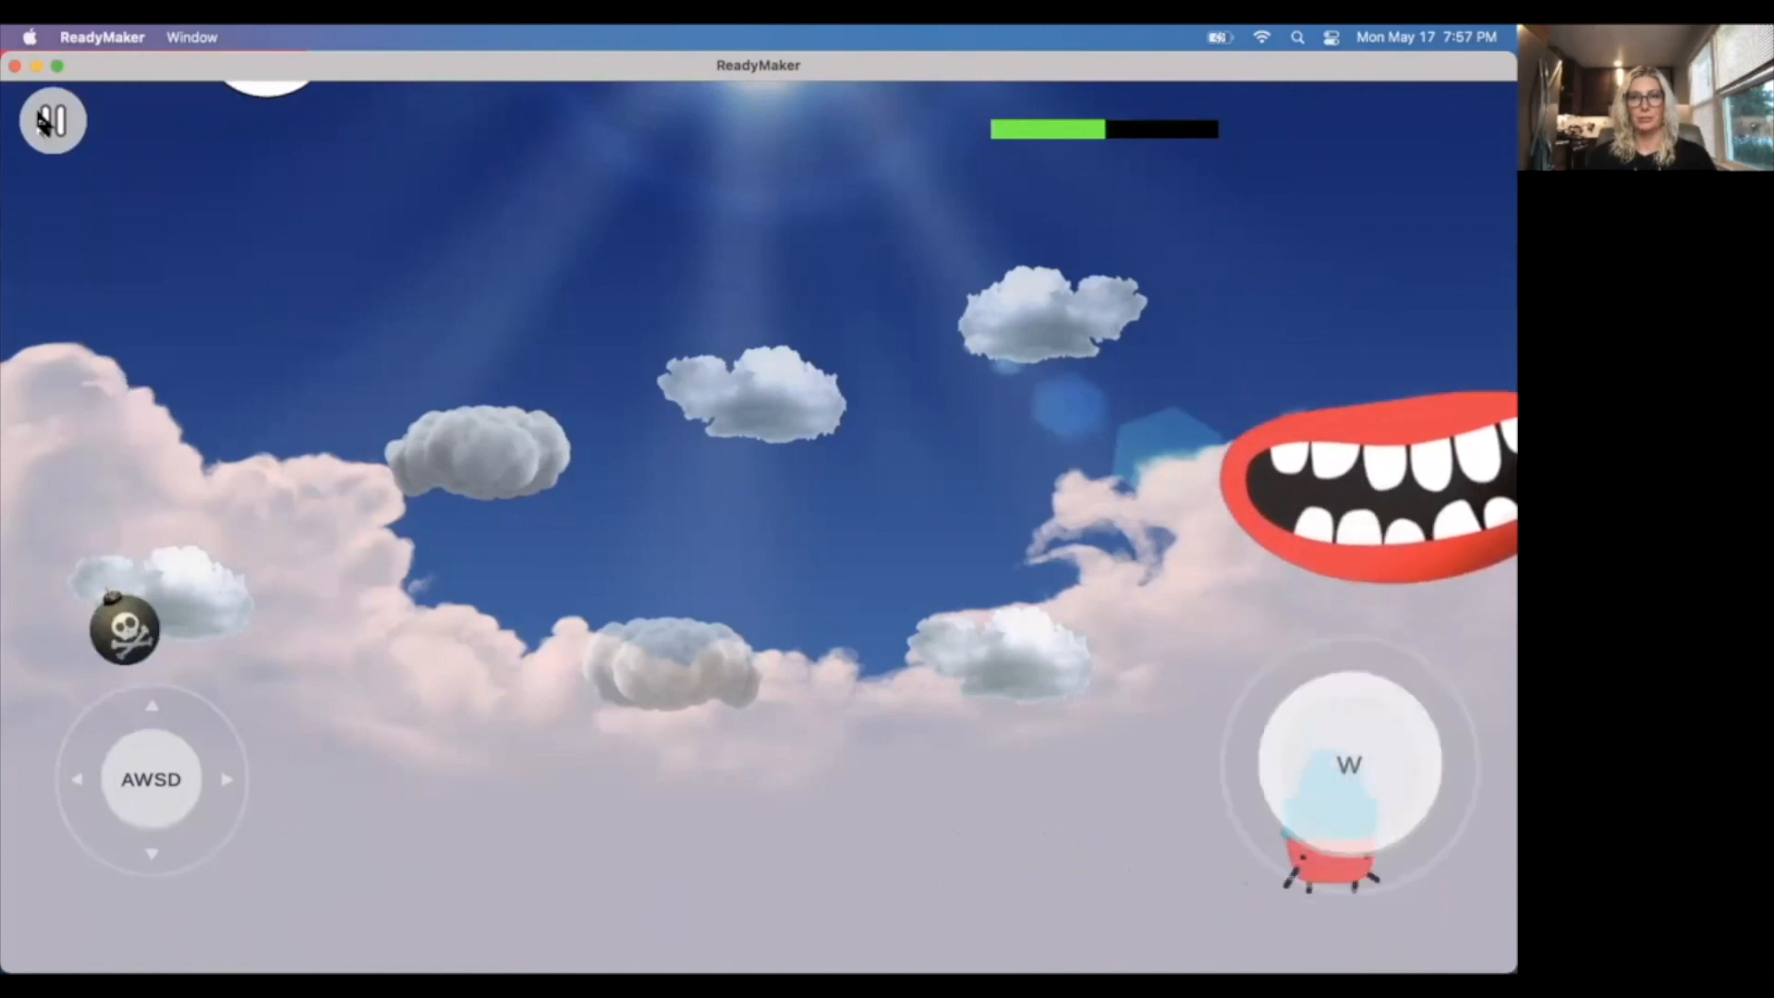
key("w")
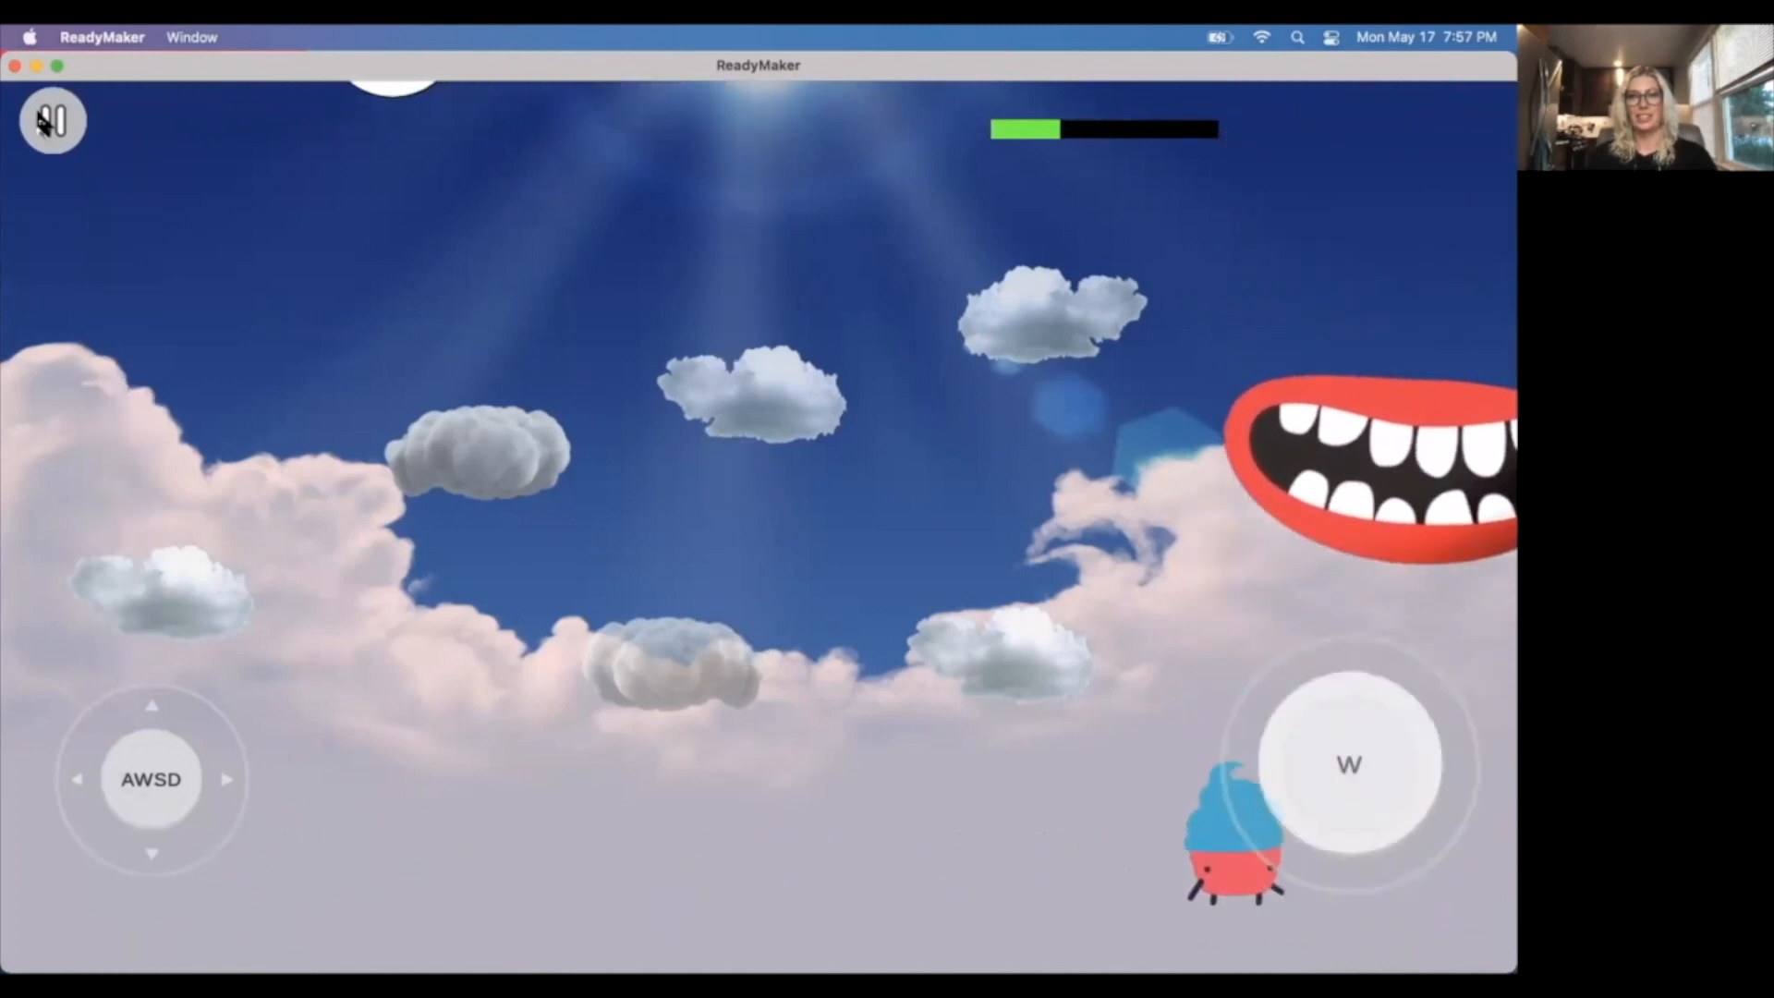
key("w")
key("w")
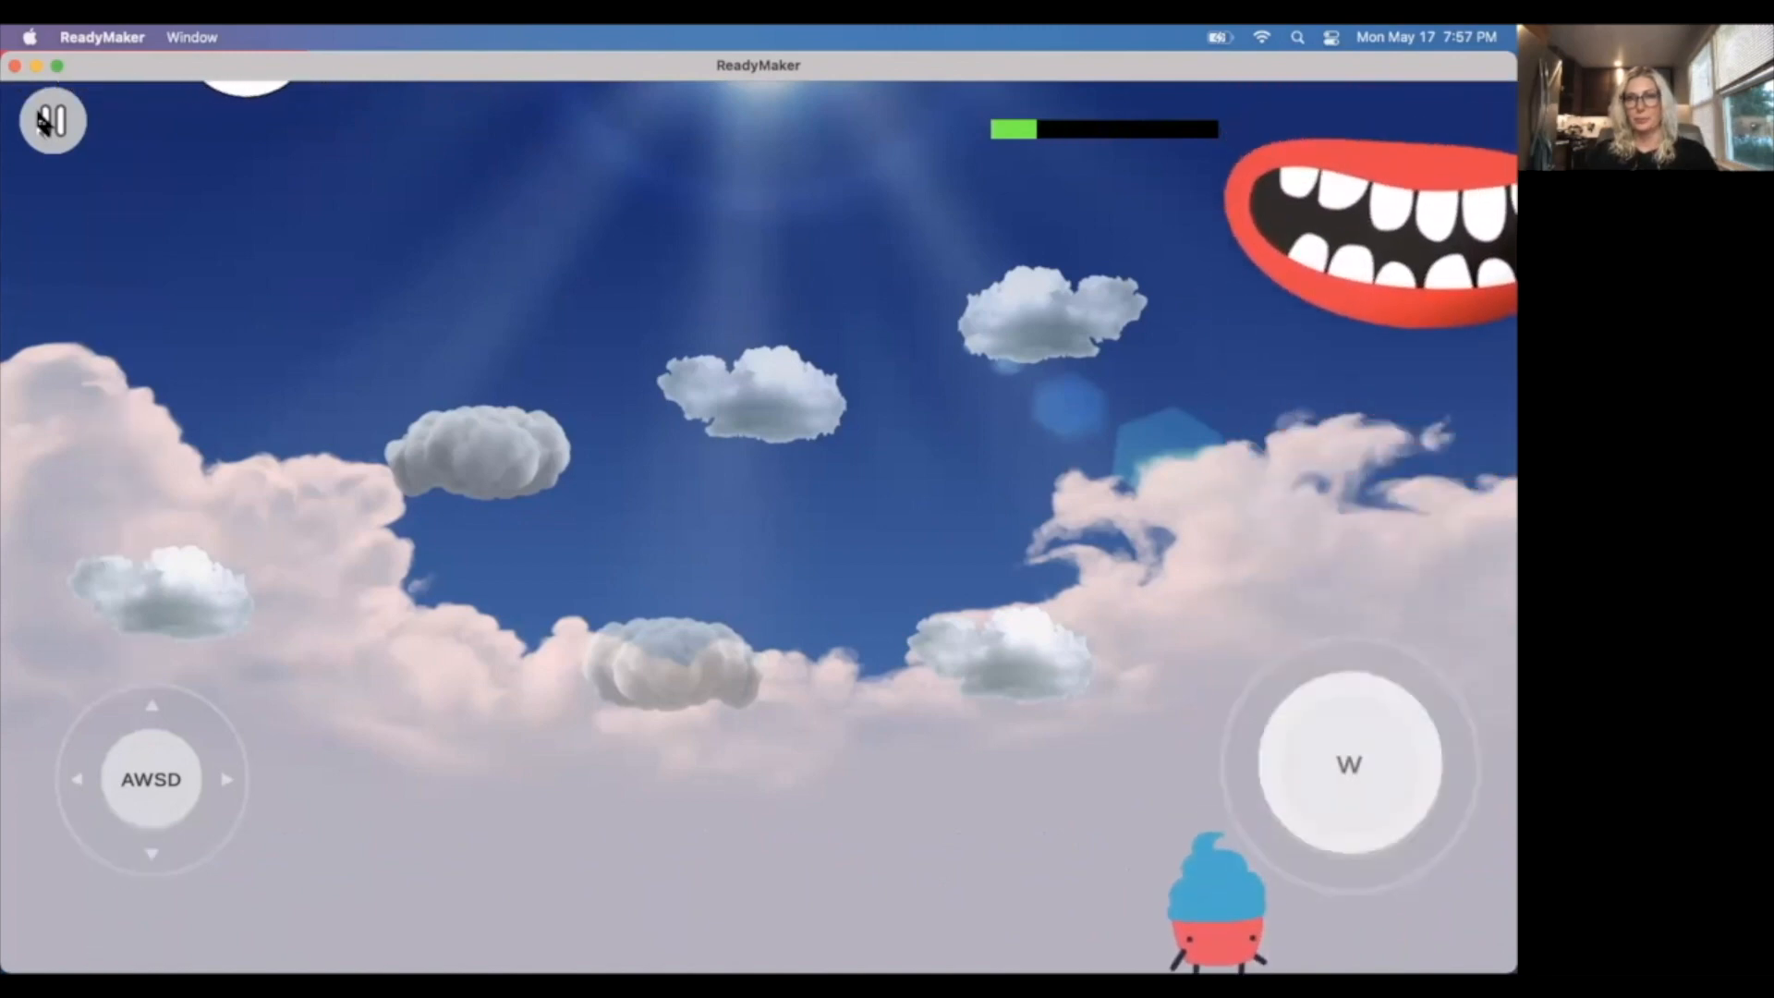
key("w")
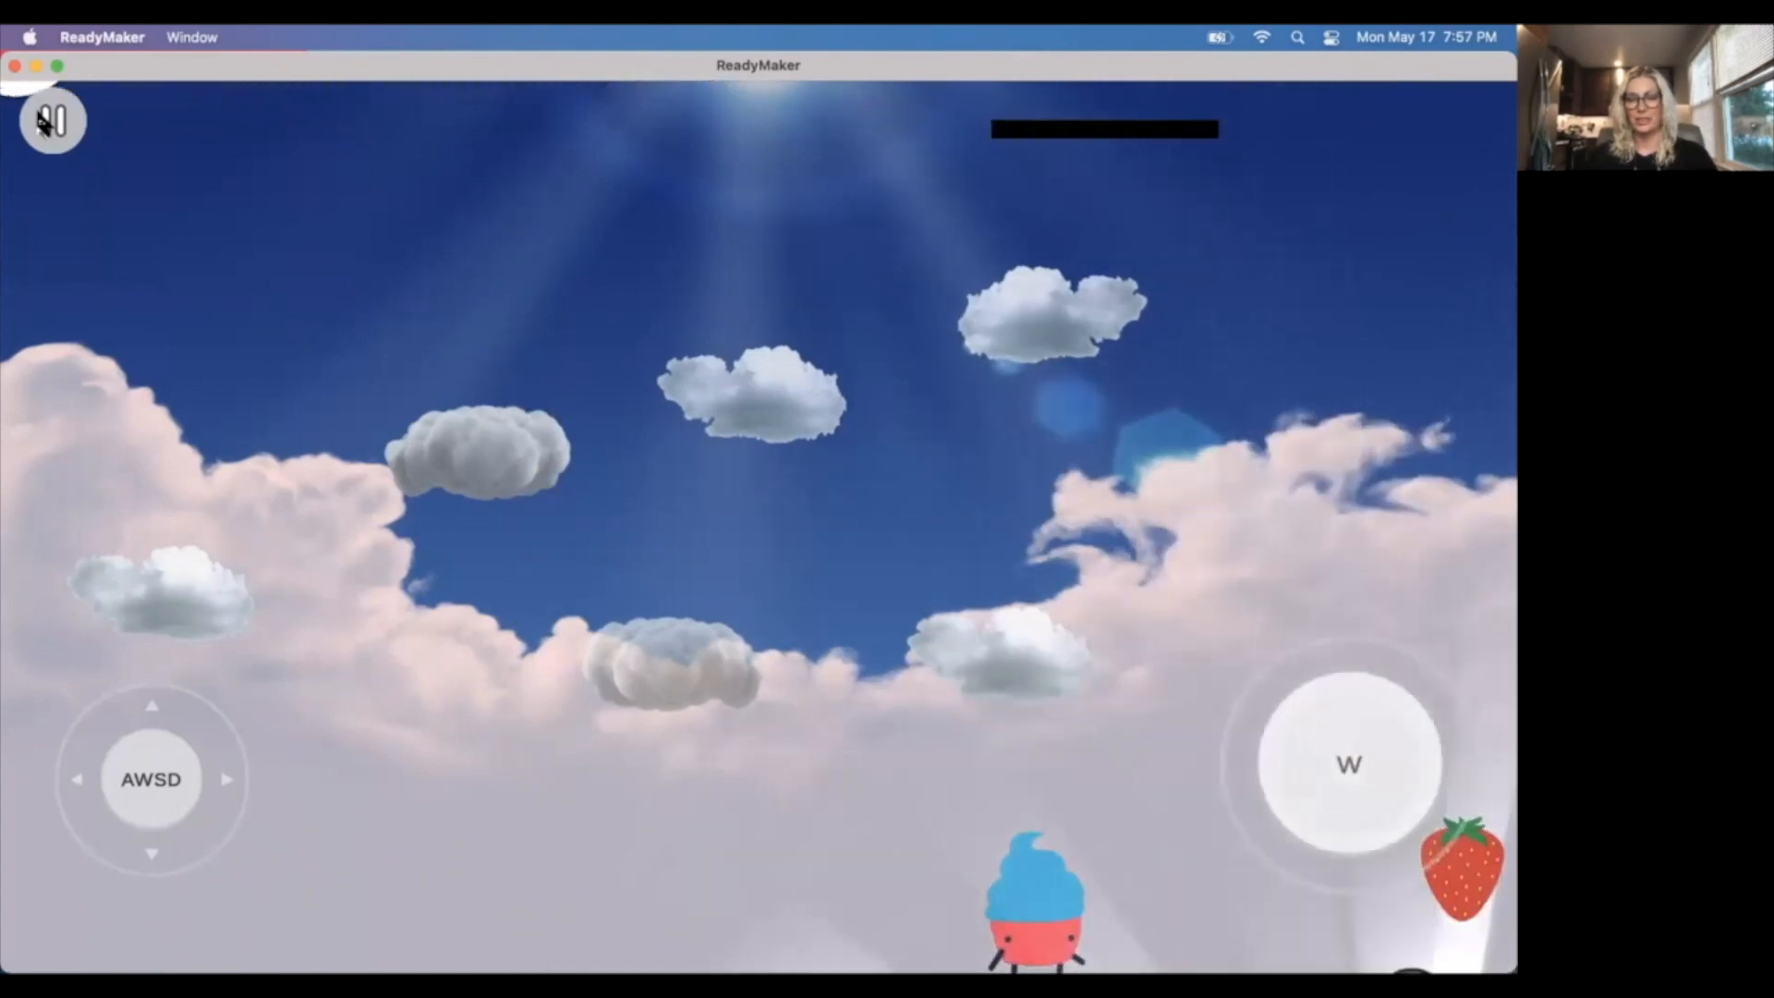
Walk Cupcake Carl into the strawberry to test the win sequence, and end the playtest.
key("d")
key("d")
key("a")
key("a")
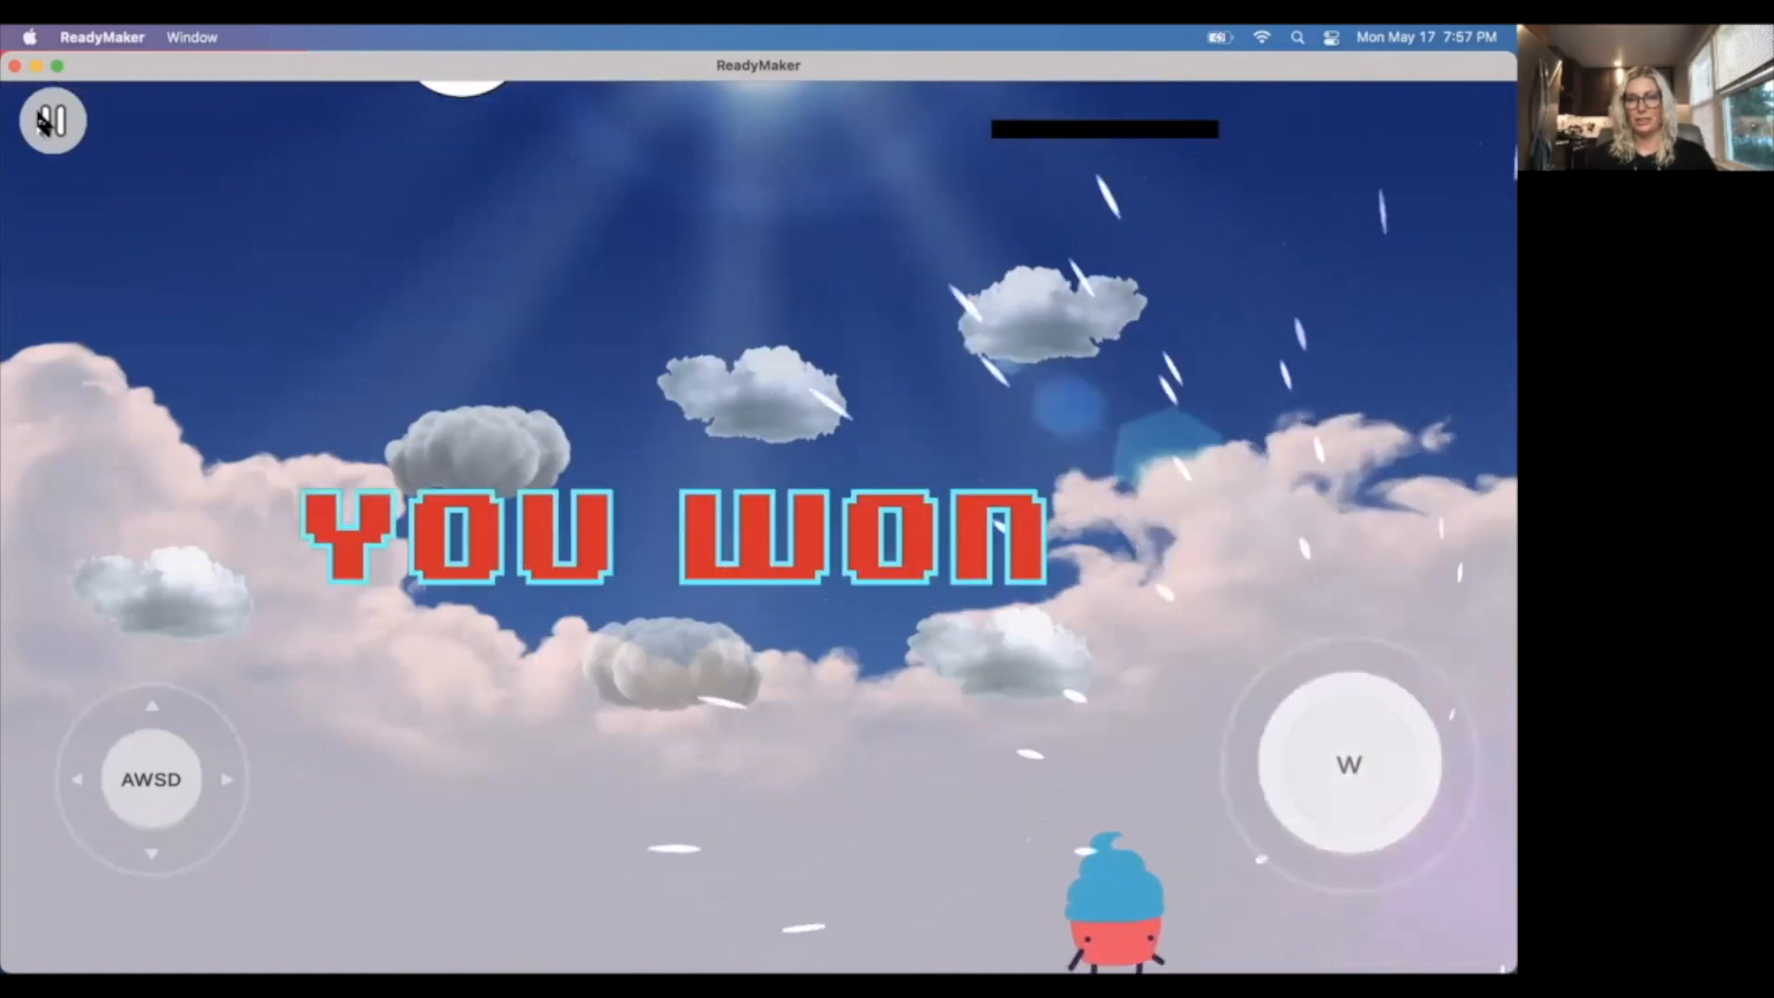
key("d")
key("a")
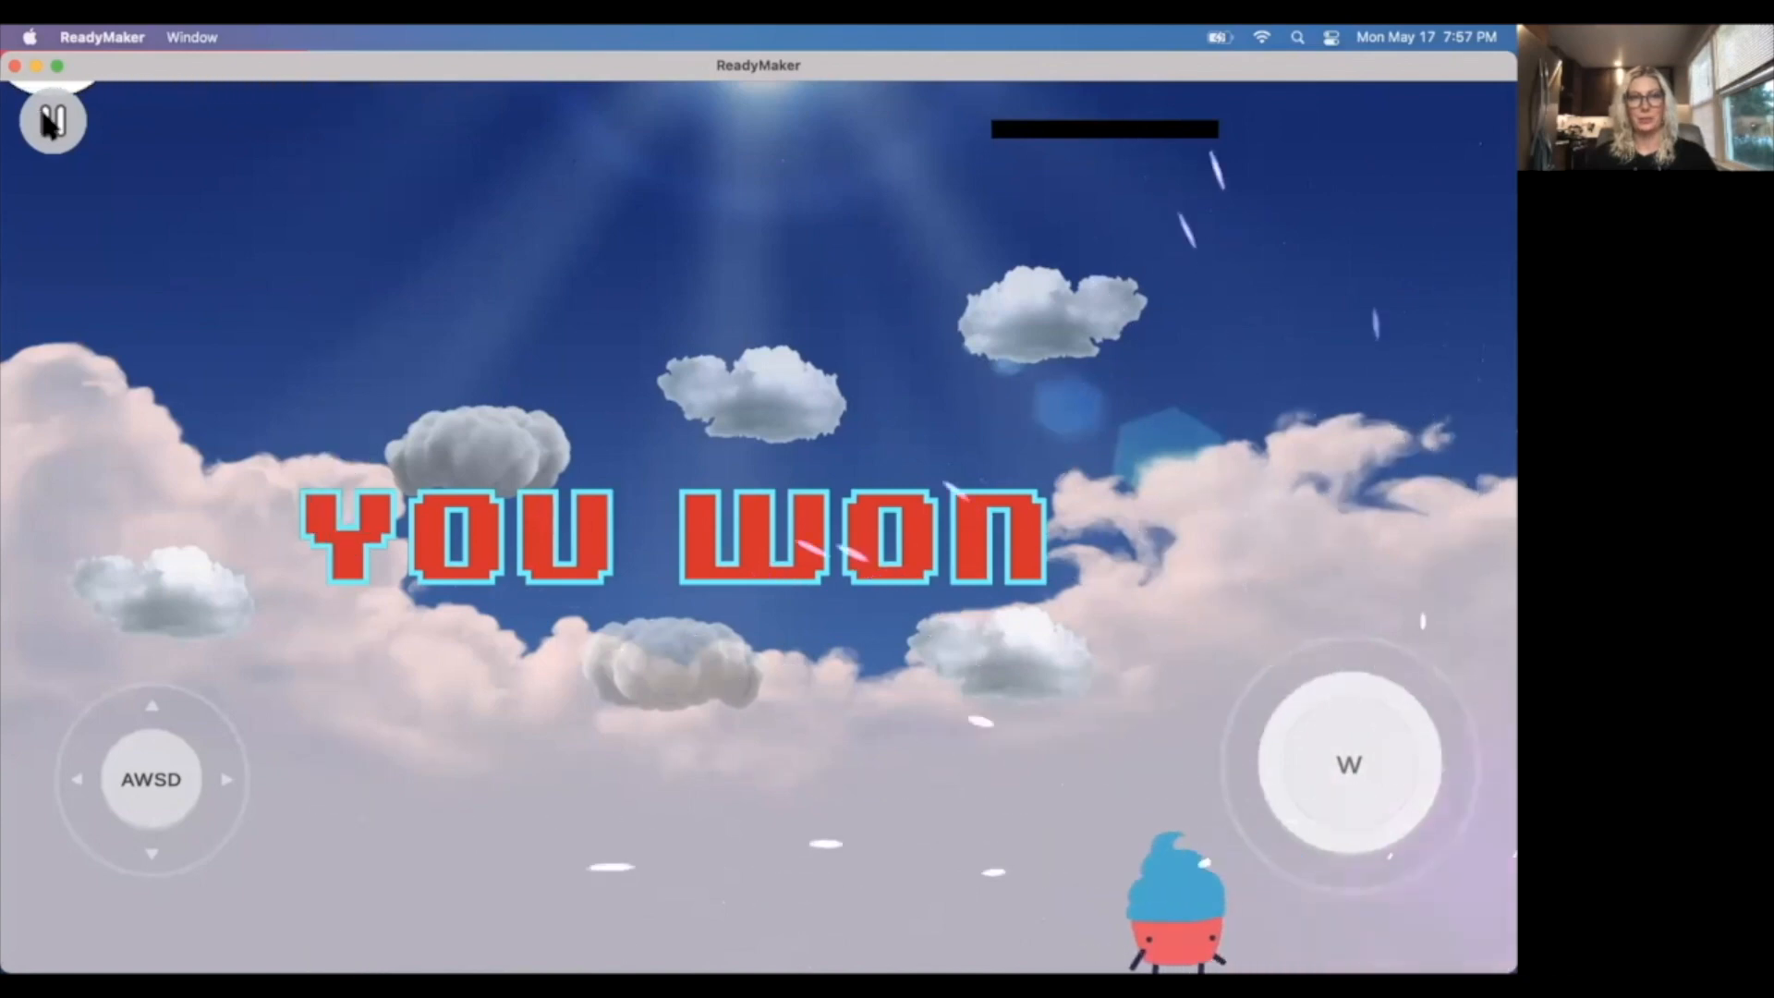
left_click(51, 120)
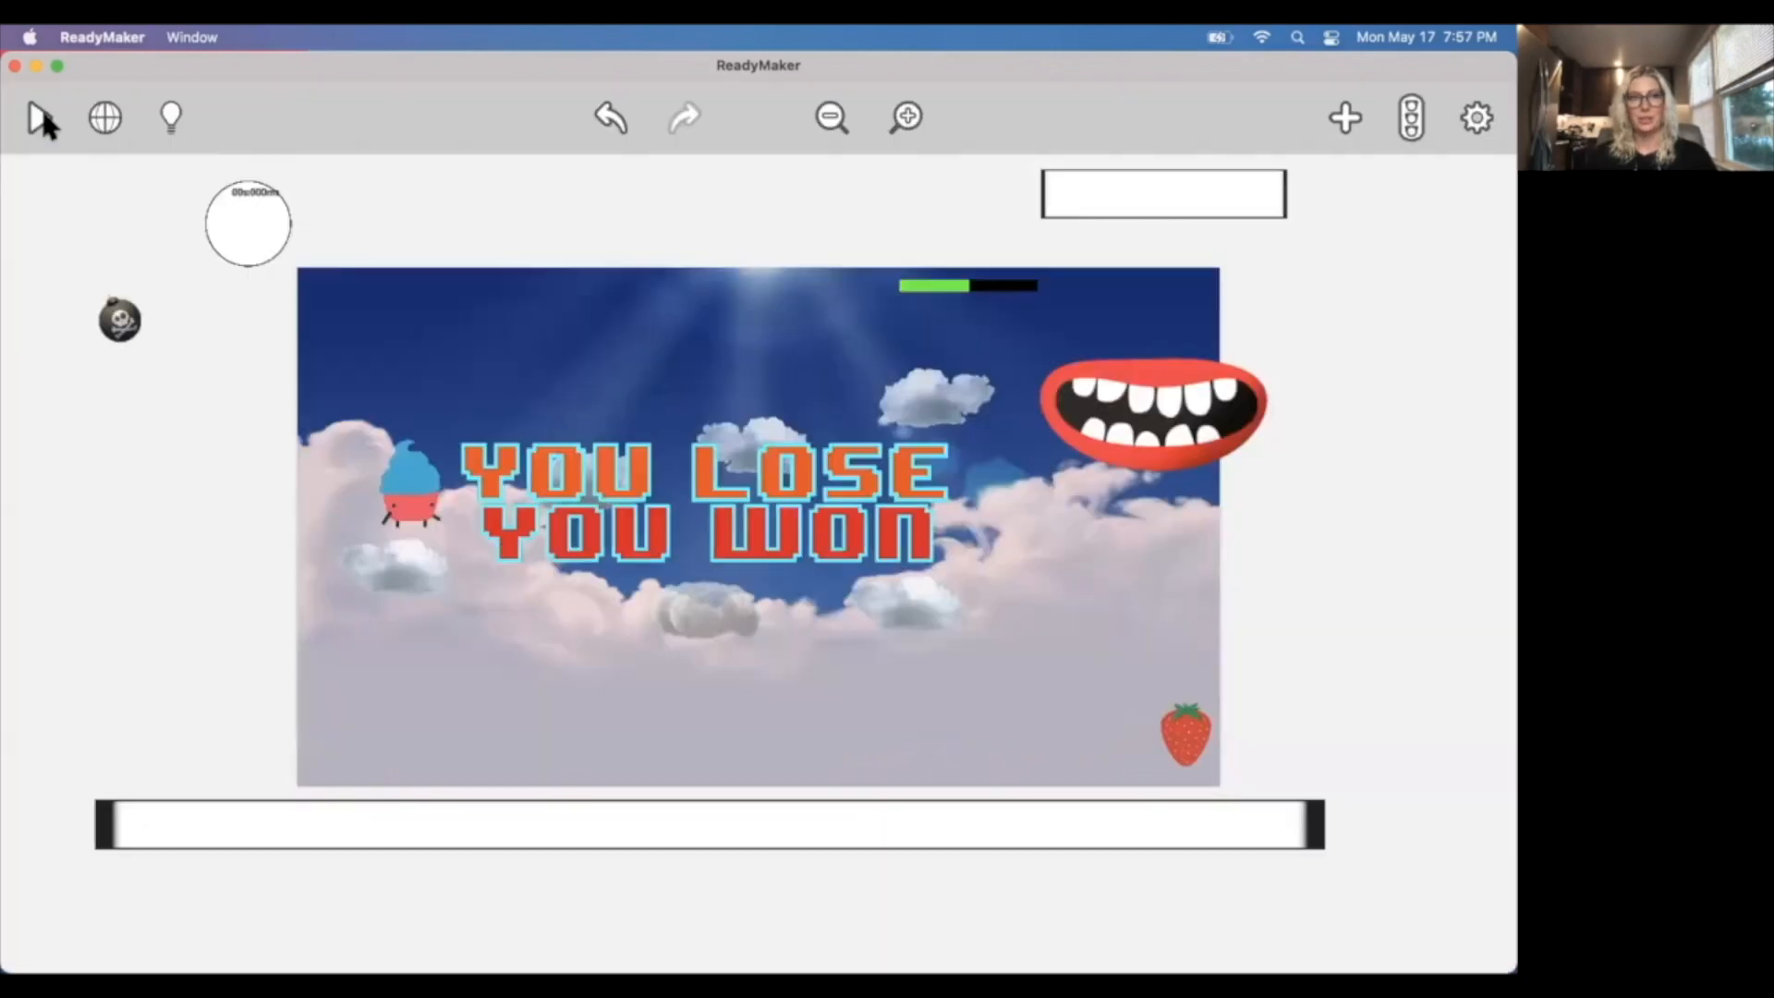
Move the bordered circle from the scene's upper-left corner to above its upper edge, slightly left of centre.
left_click(237, 214)
left_click_drag(237, 213, 534, 180)
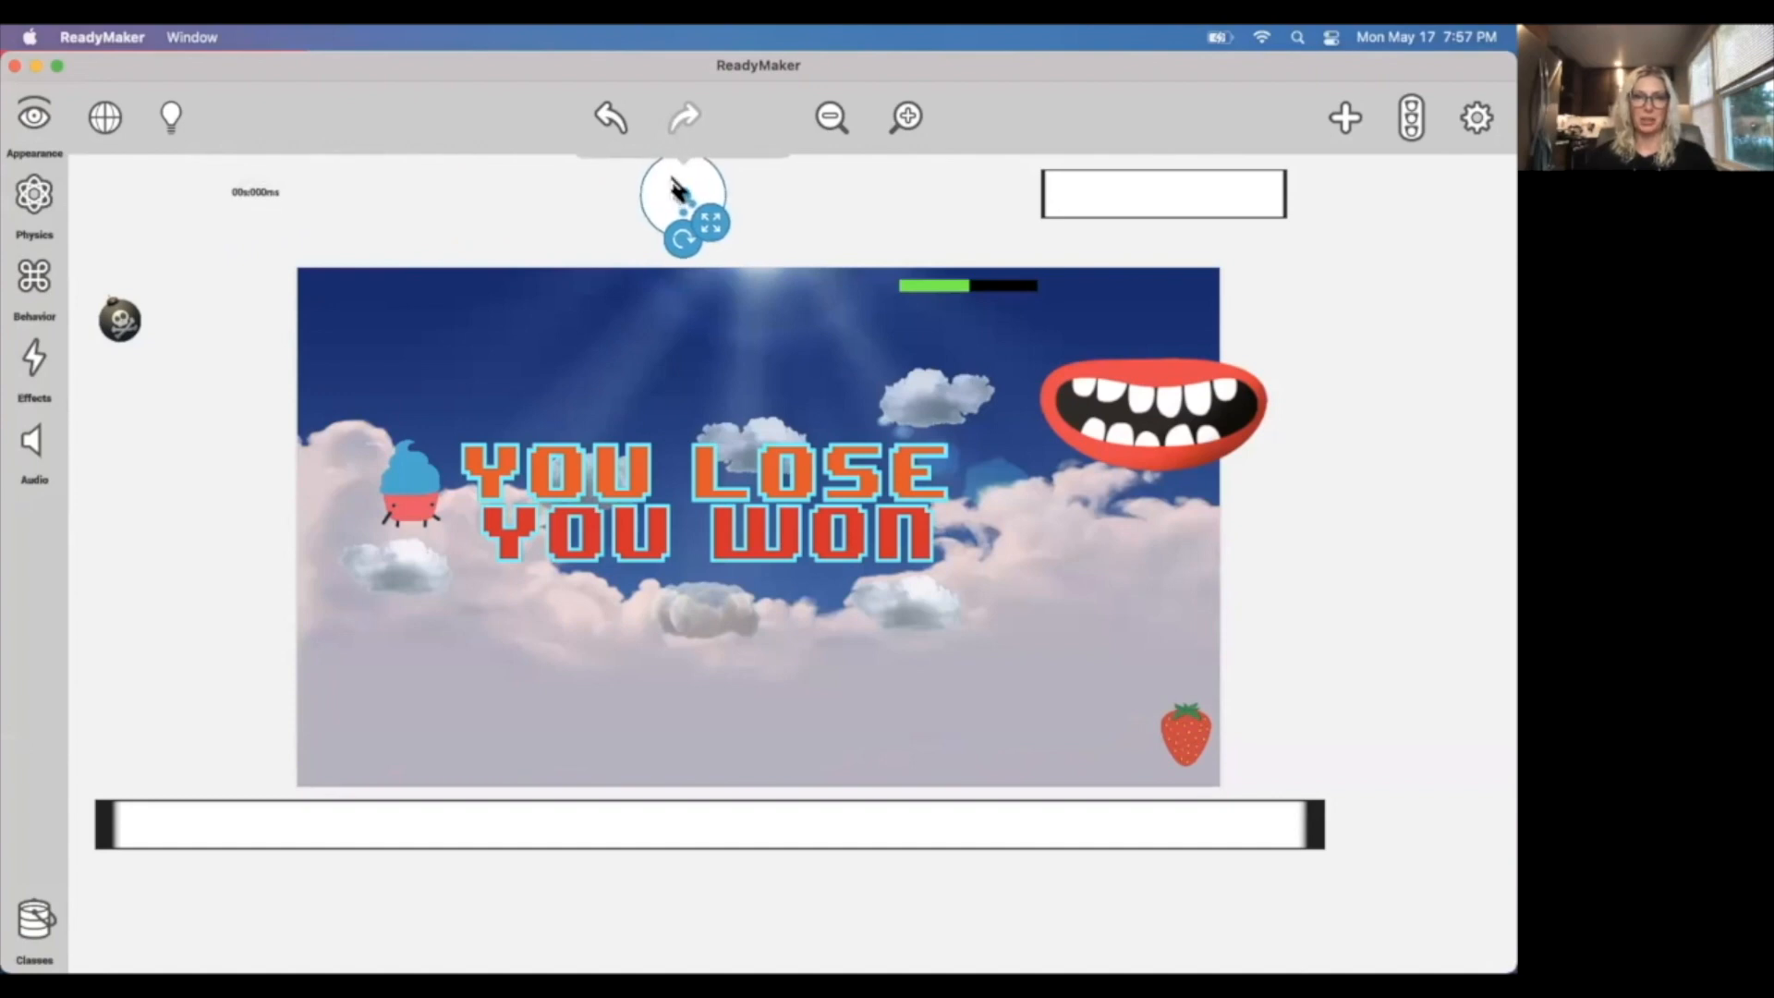
left_click(360, 242)
Check the circle's position in a brief playtest, and move the circle slightly farther up from the scene's upper edge.
left_click(37, 118)
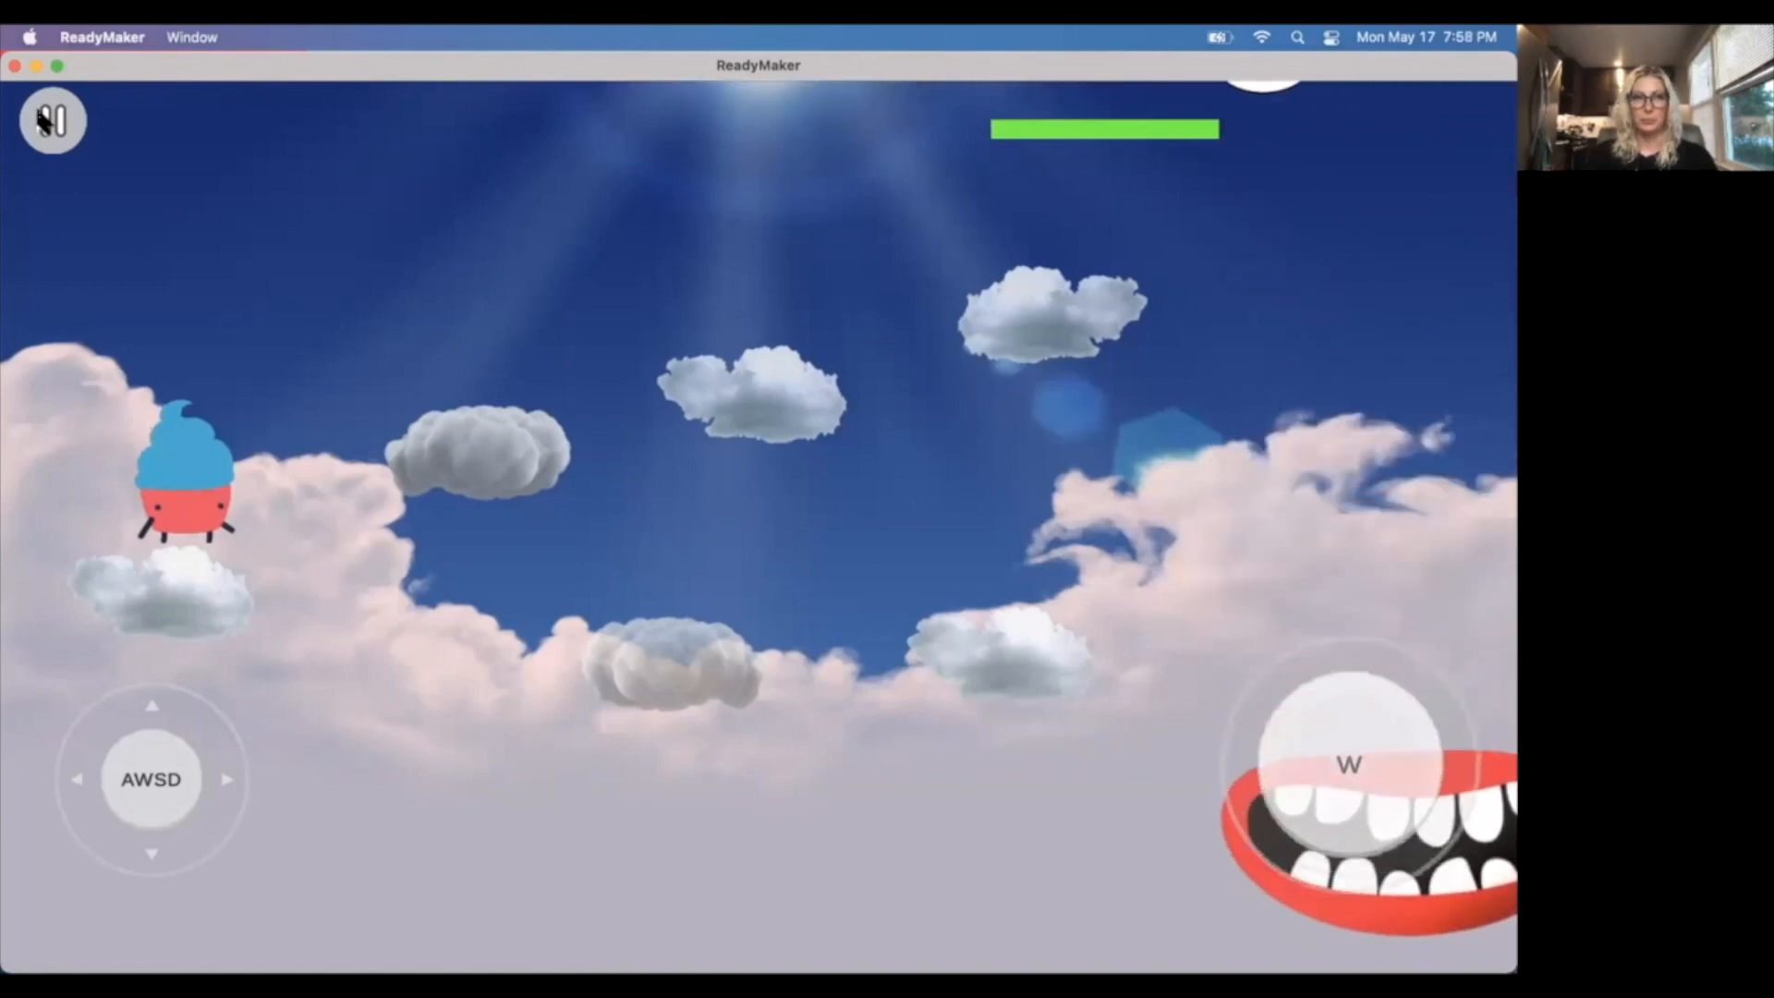
left_click(42, 120)
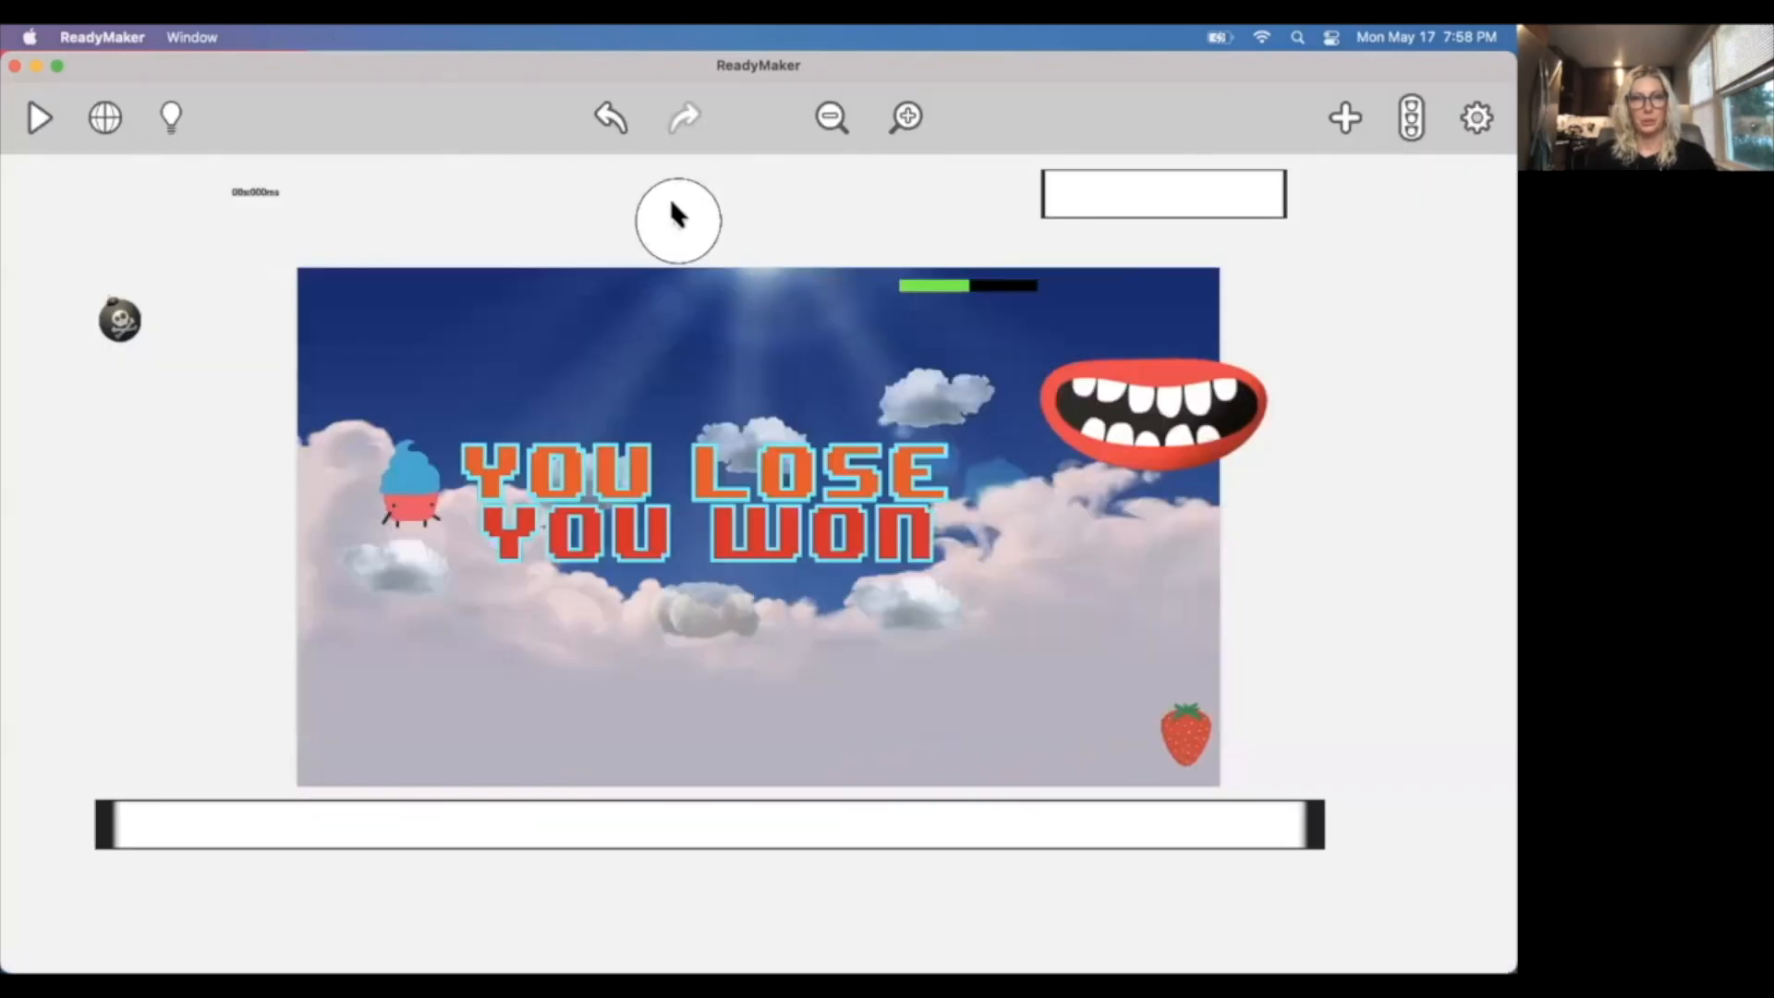
left_click(675, 218)
left_click_drag(669, 201, 671, 186)
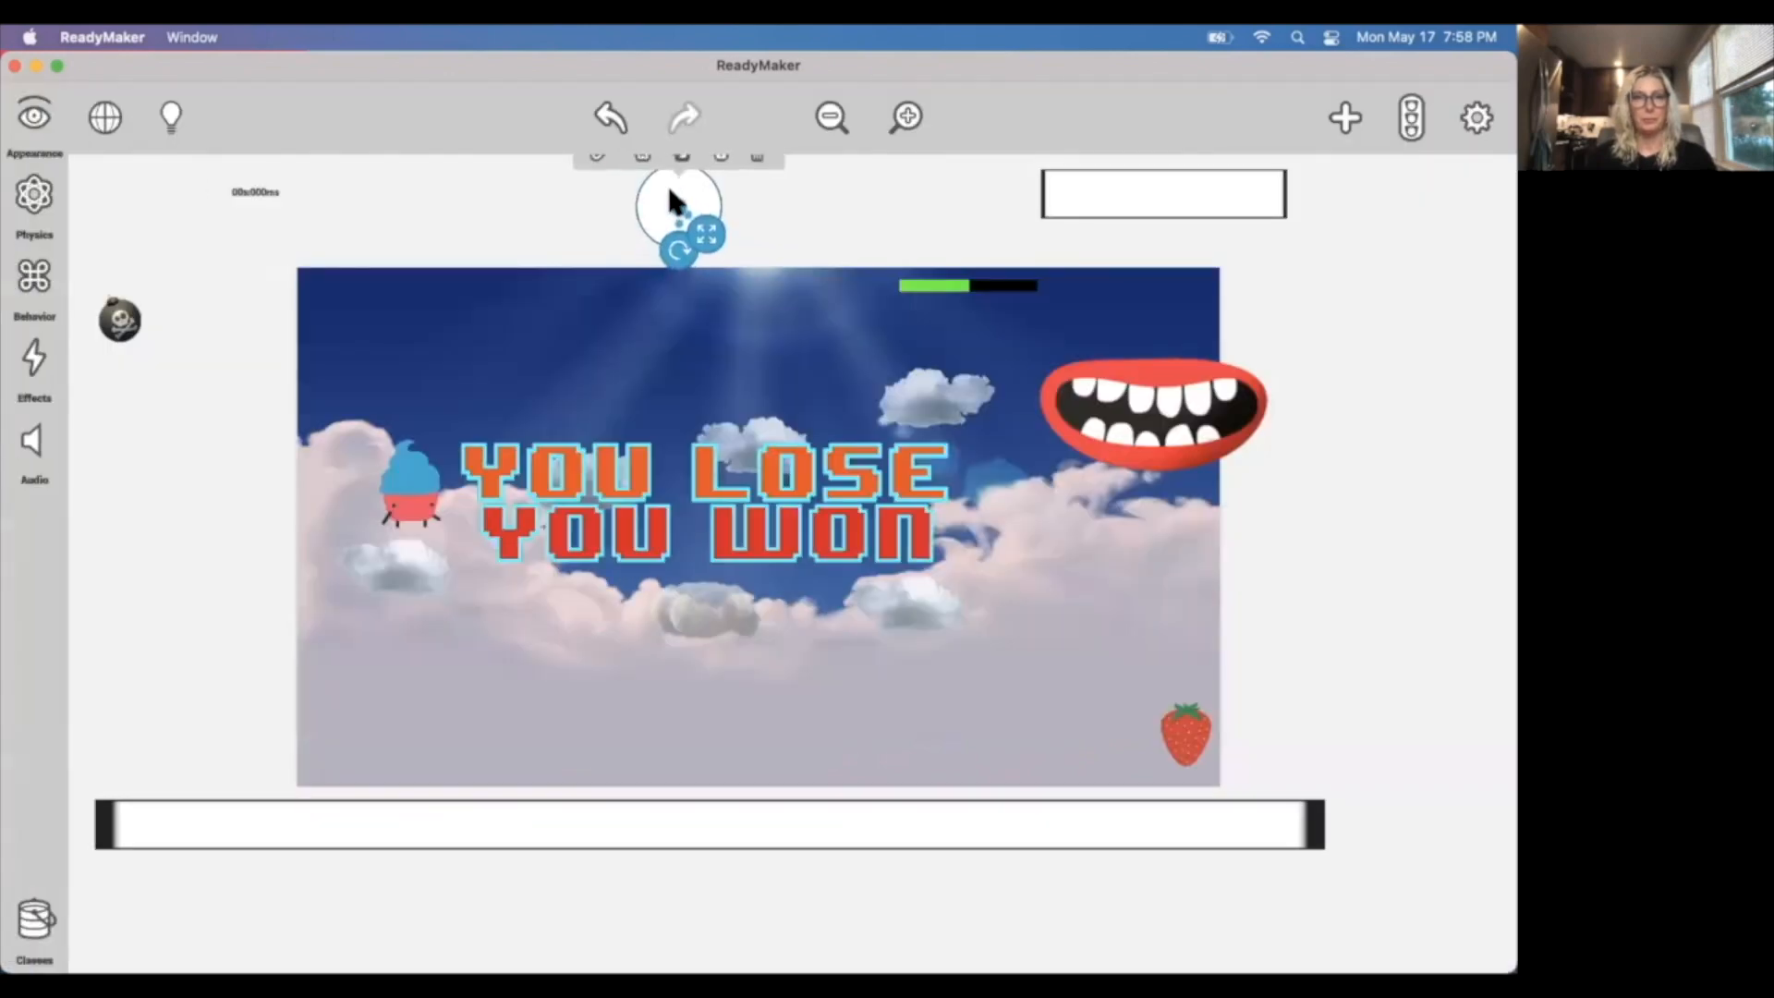
left_click(1476, 118)
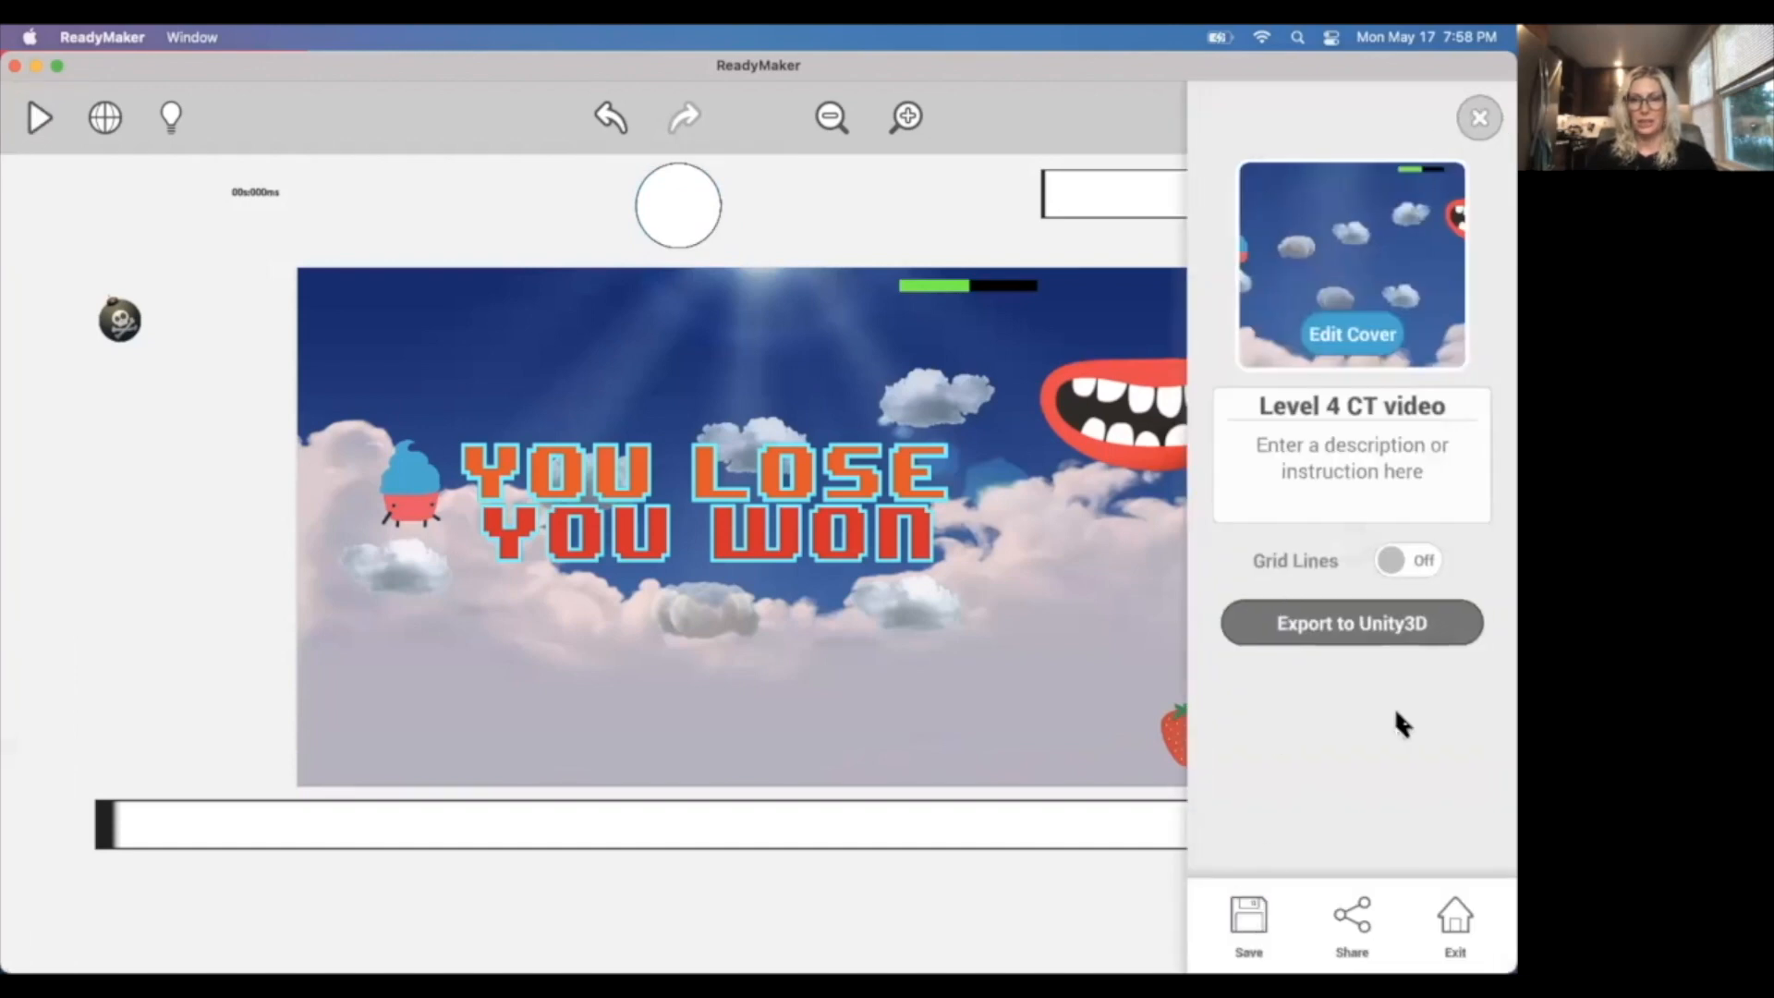
left_click(1479, 117)
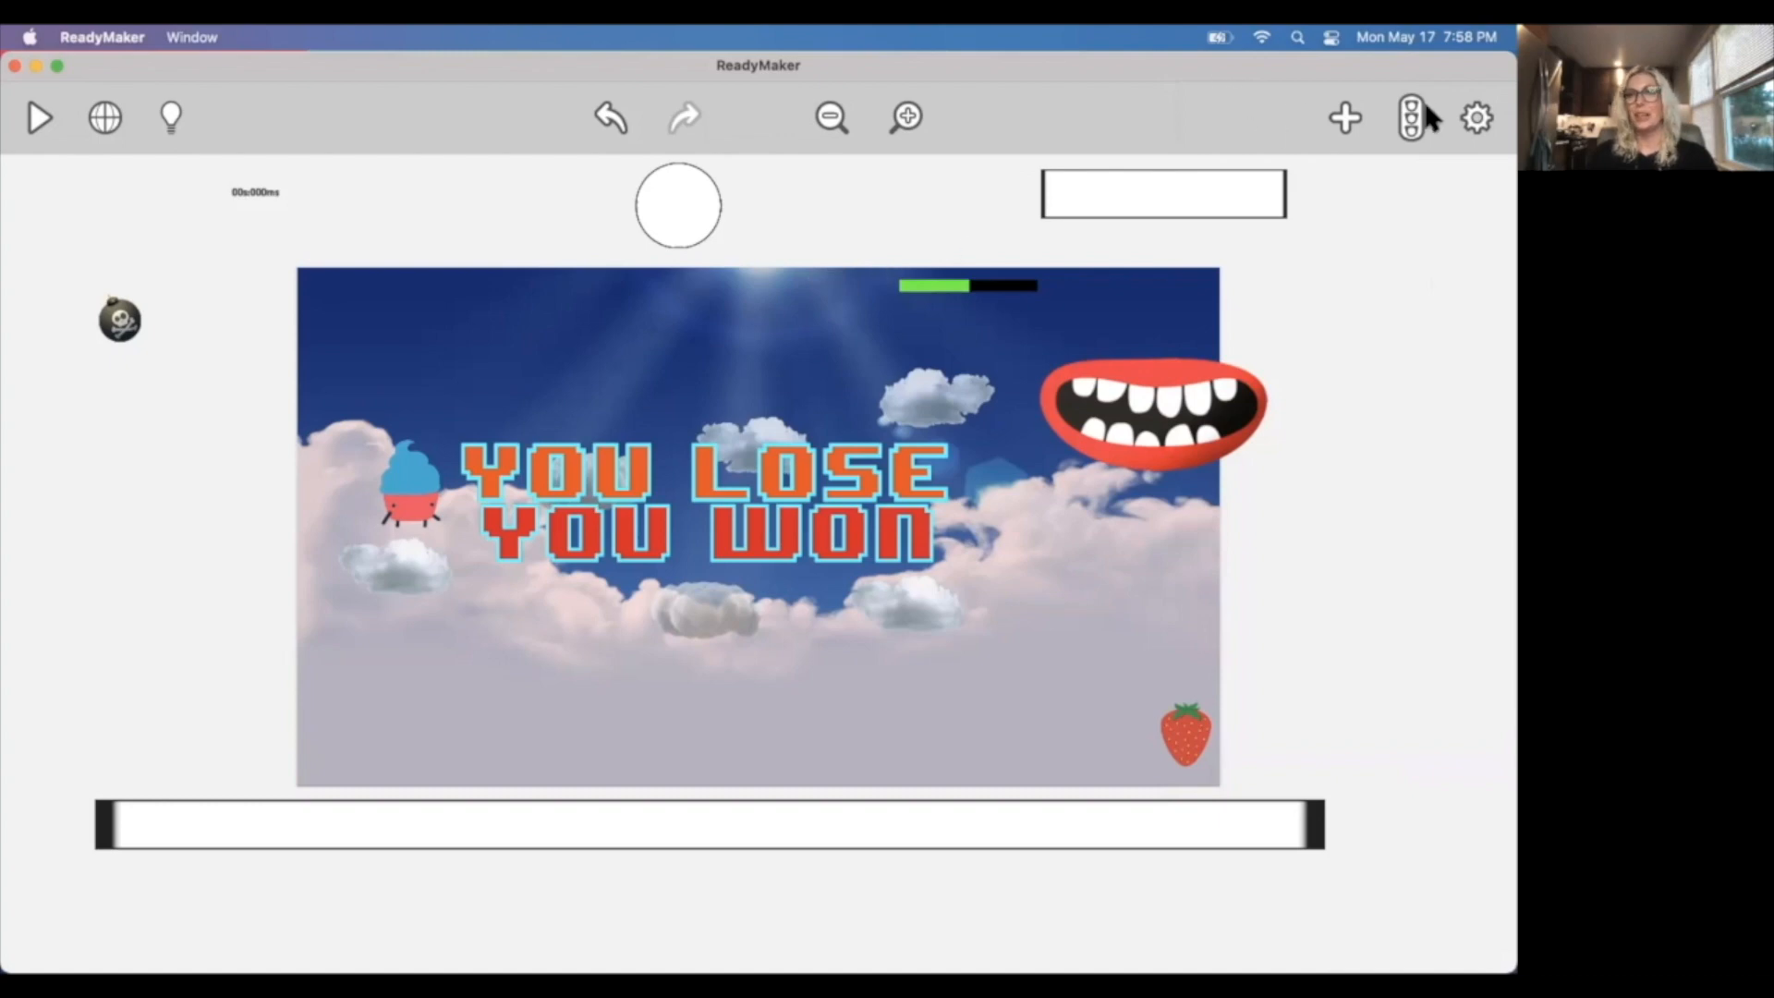
Review the game's event list through Event #9, and return to the strawberry collision win rule in Event #7.
left_click(1411, 118)
left_click_drag(1495, 251, 1496, 370)
scroll(1495, 412, "down", 6)
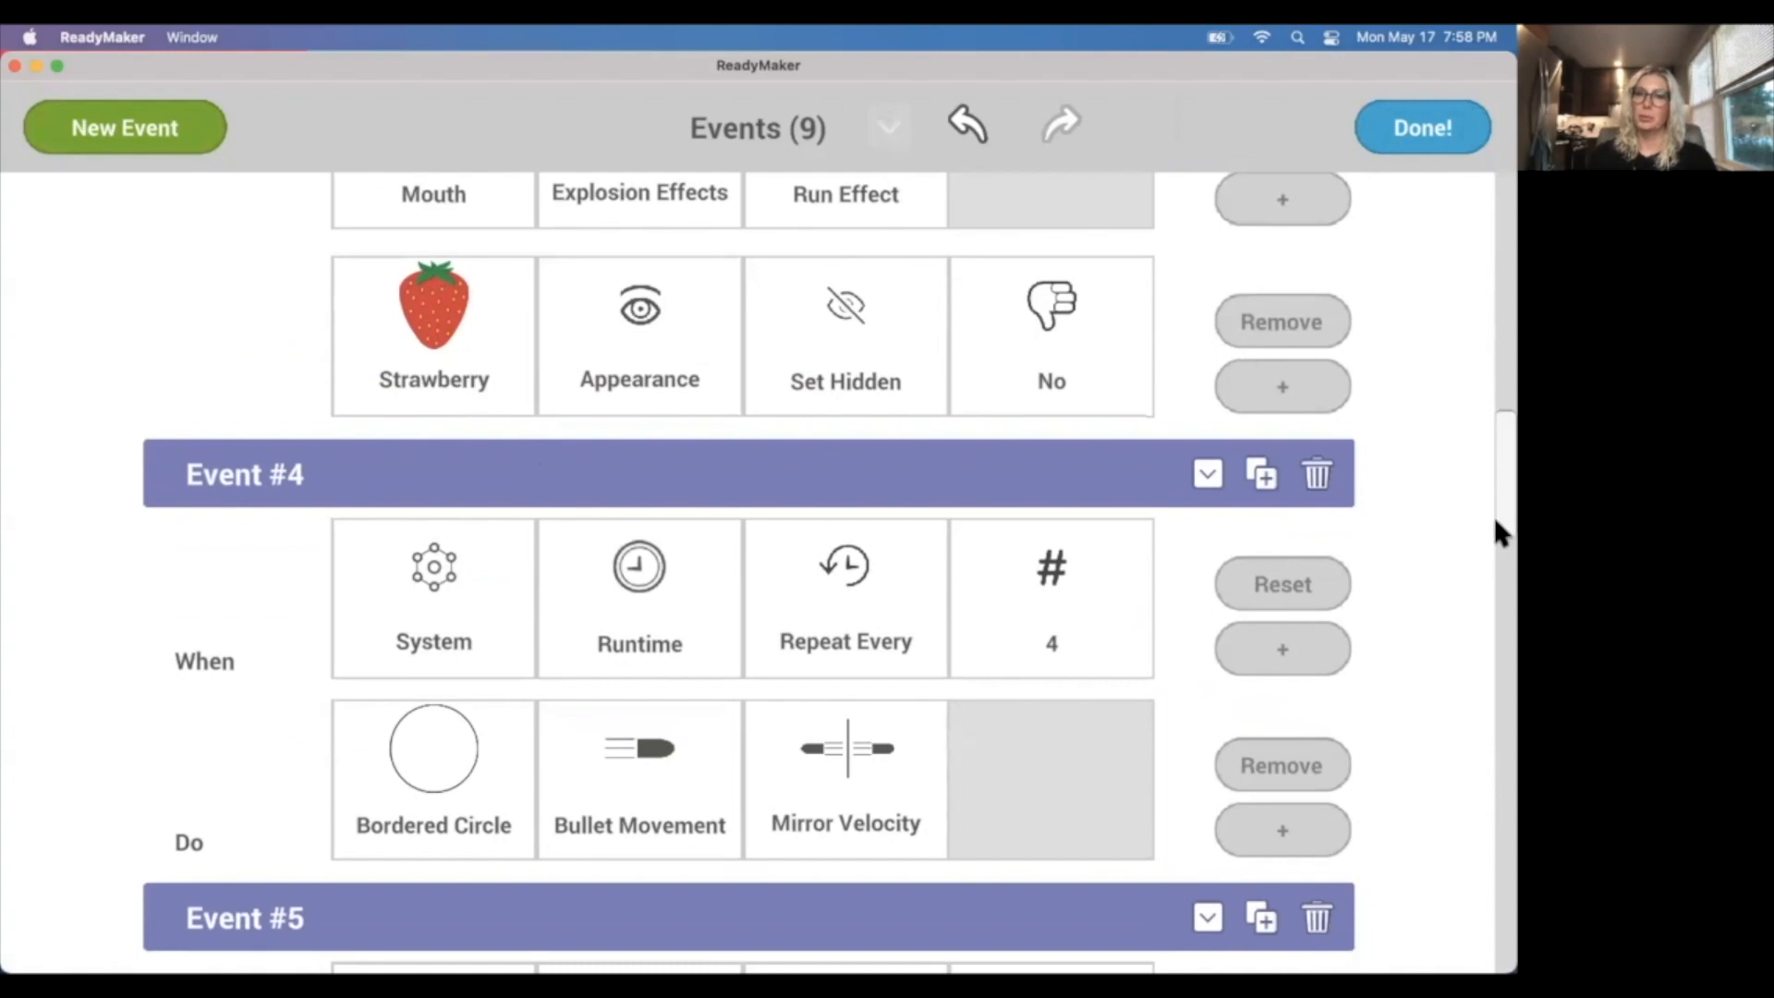
left_click_drag(1493, 496, 1495, 674)
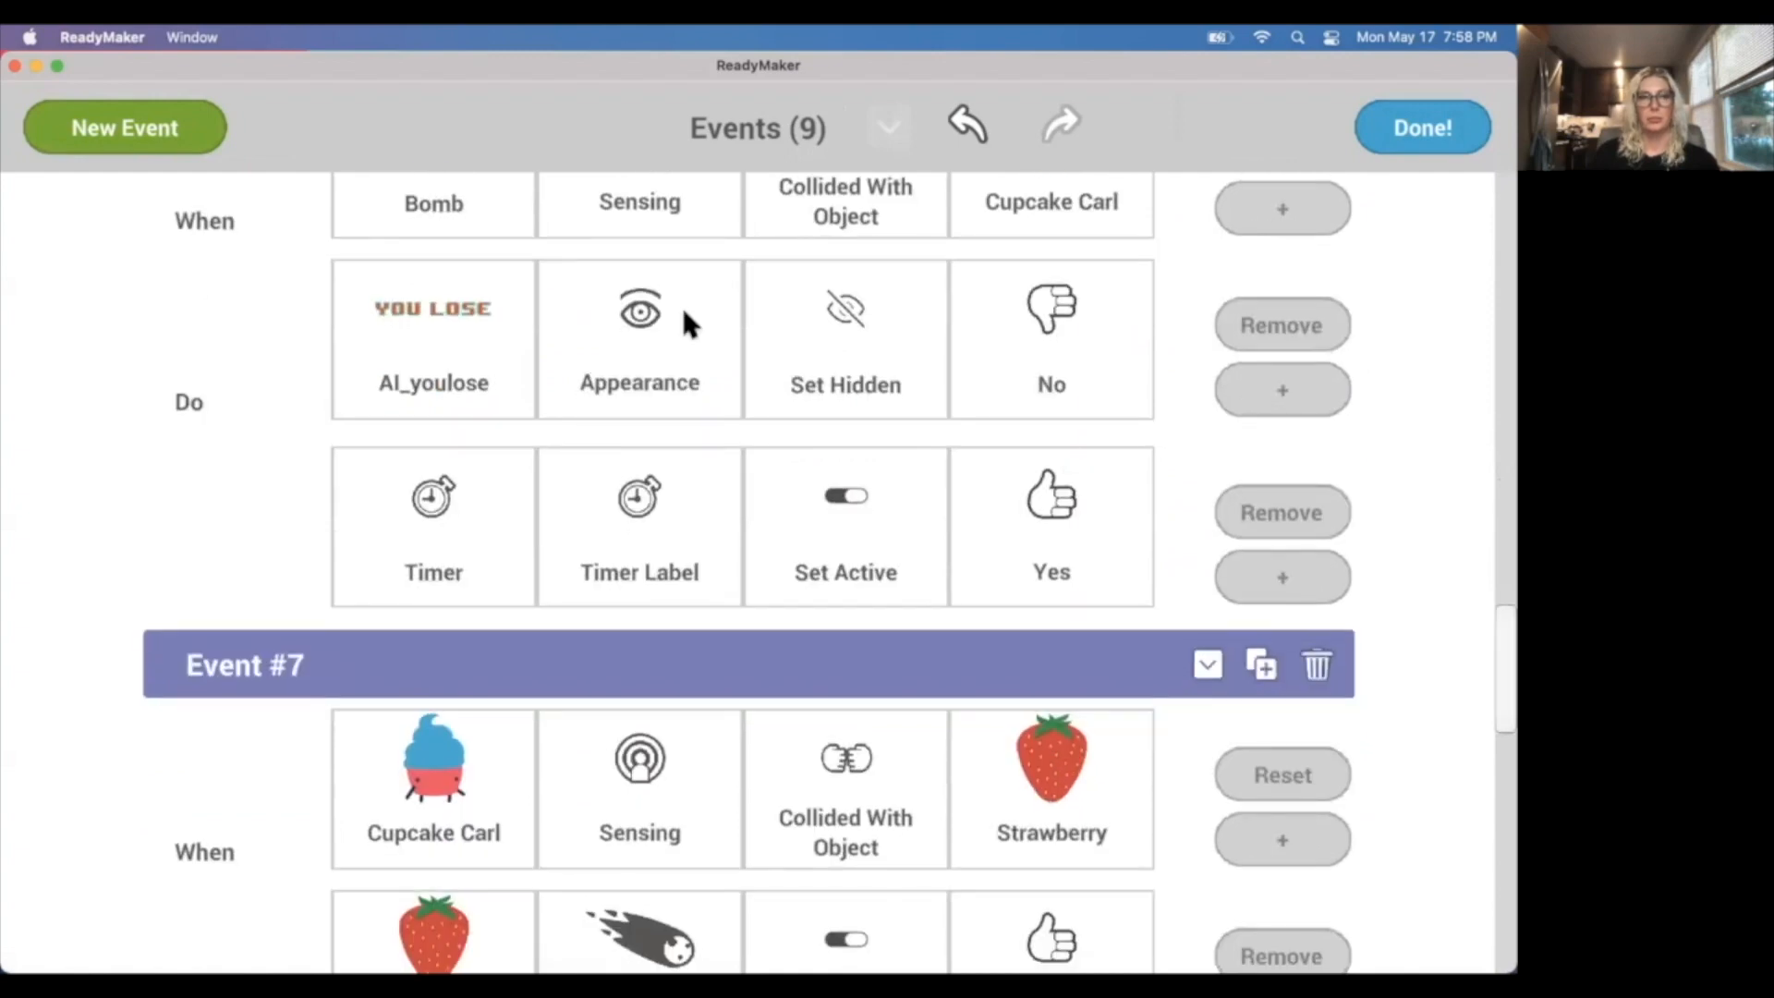
left_click_drag(1494, 665, 1495, 721)
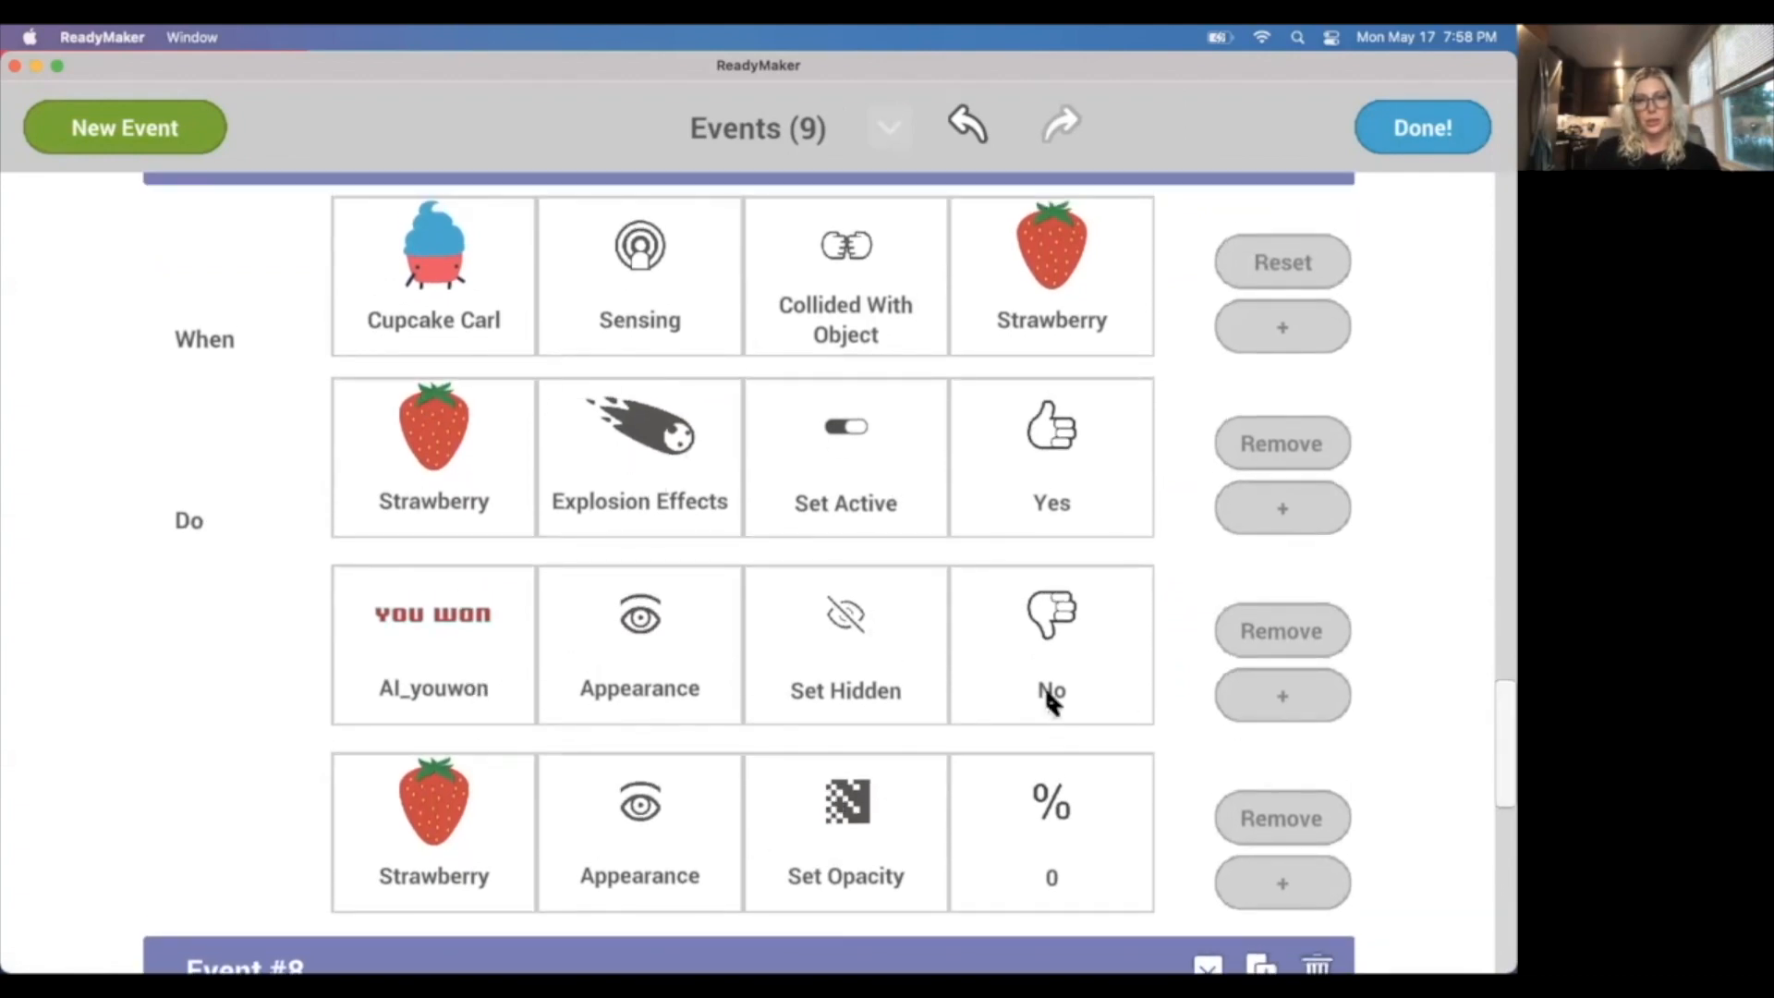
left_click_drag(1494, 713, 1496, 922)
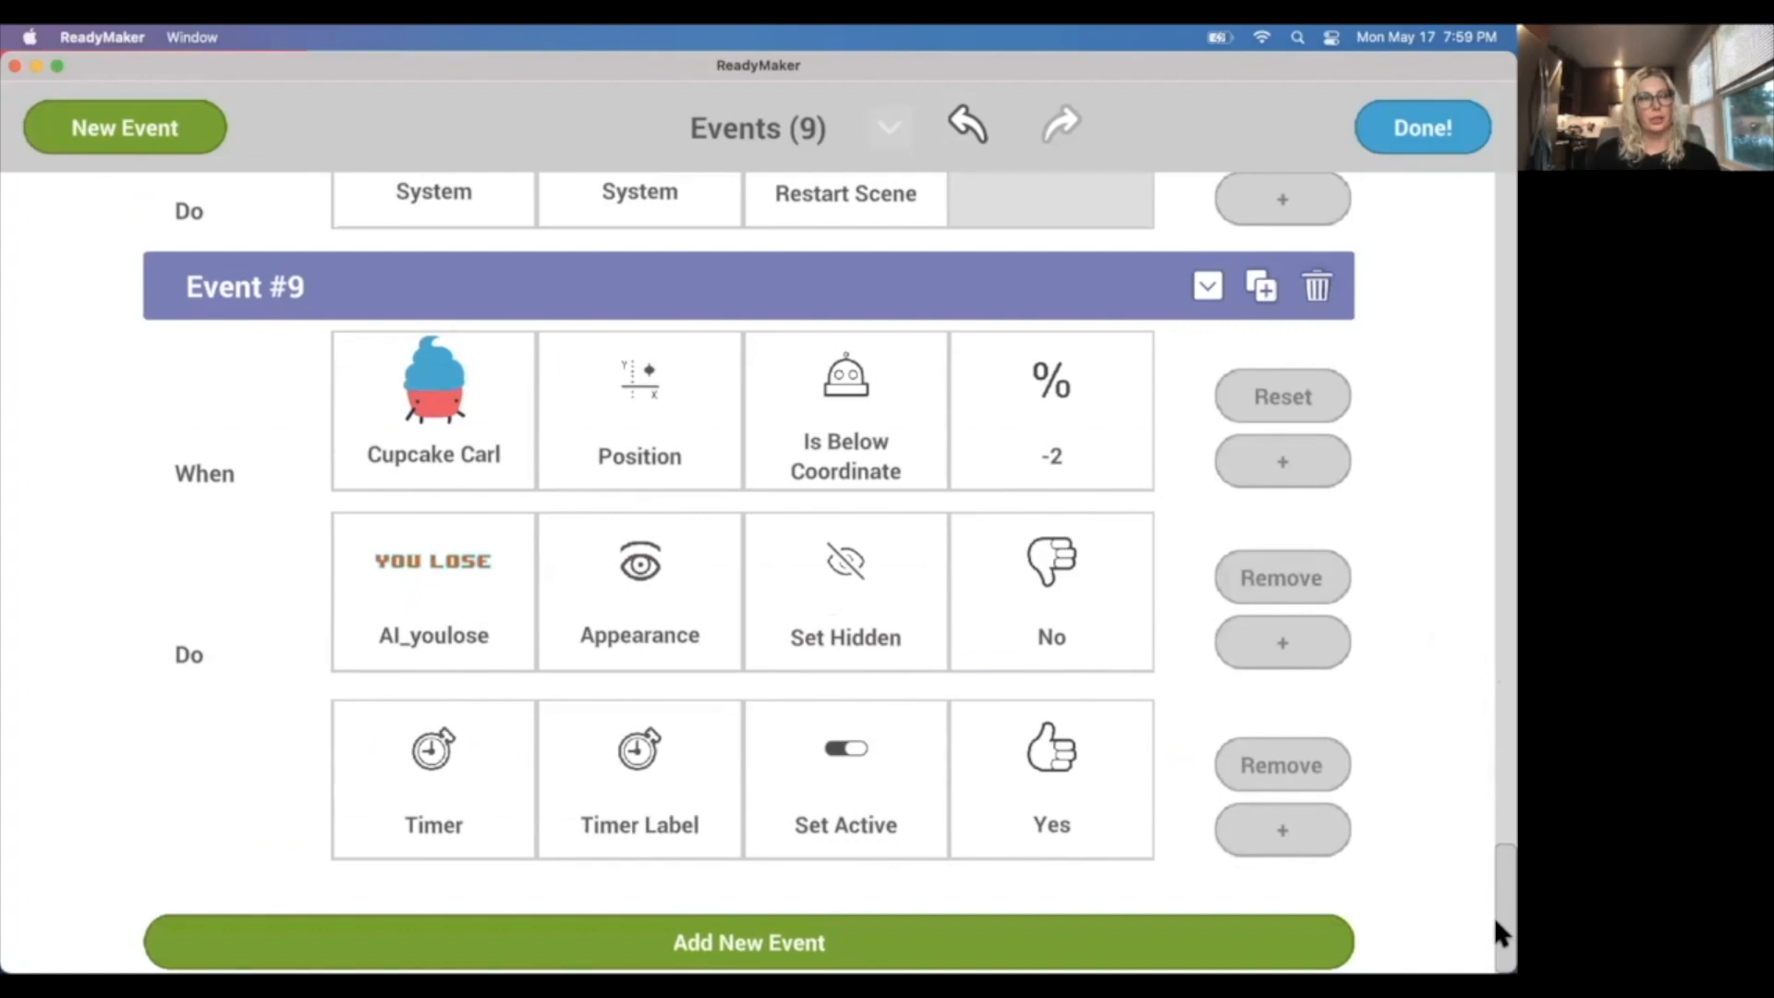
left_click_drag(1494, 917, 1493, 713)
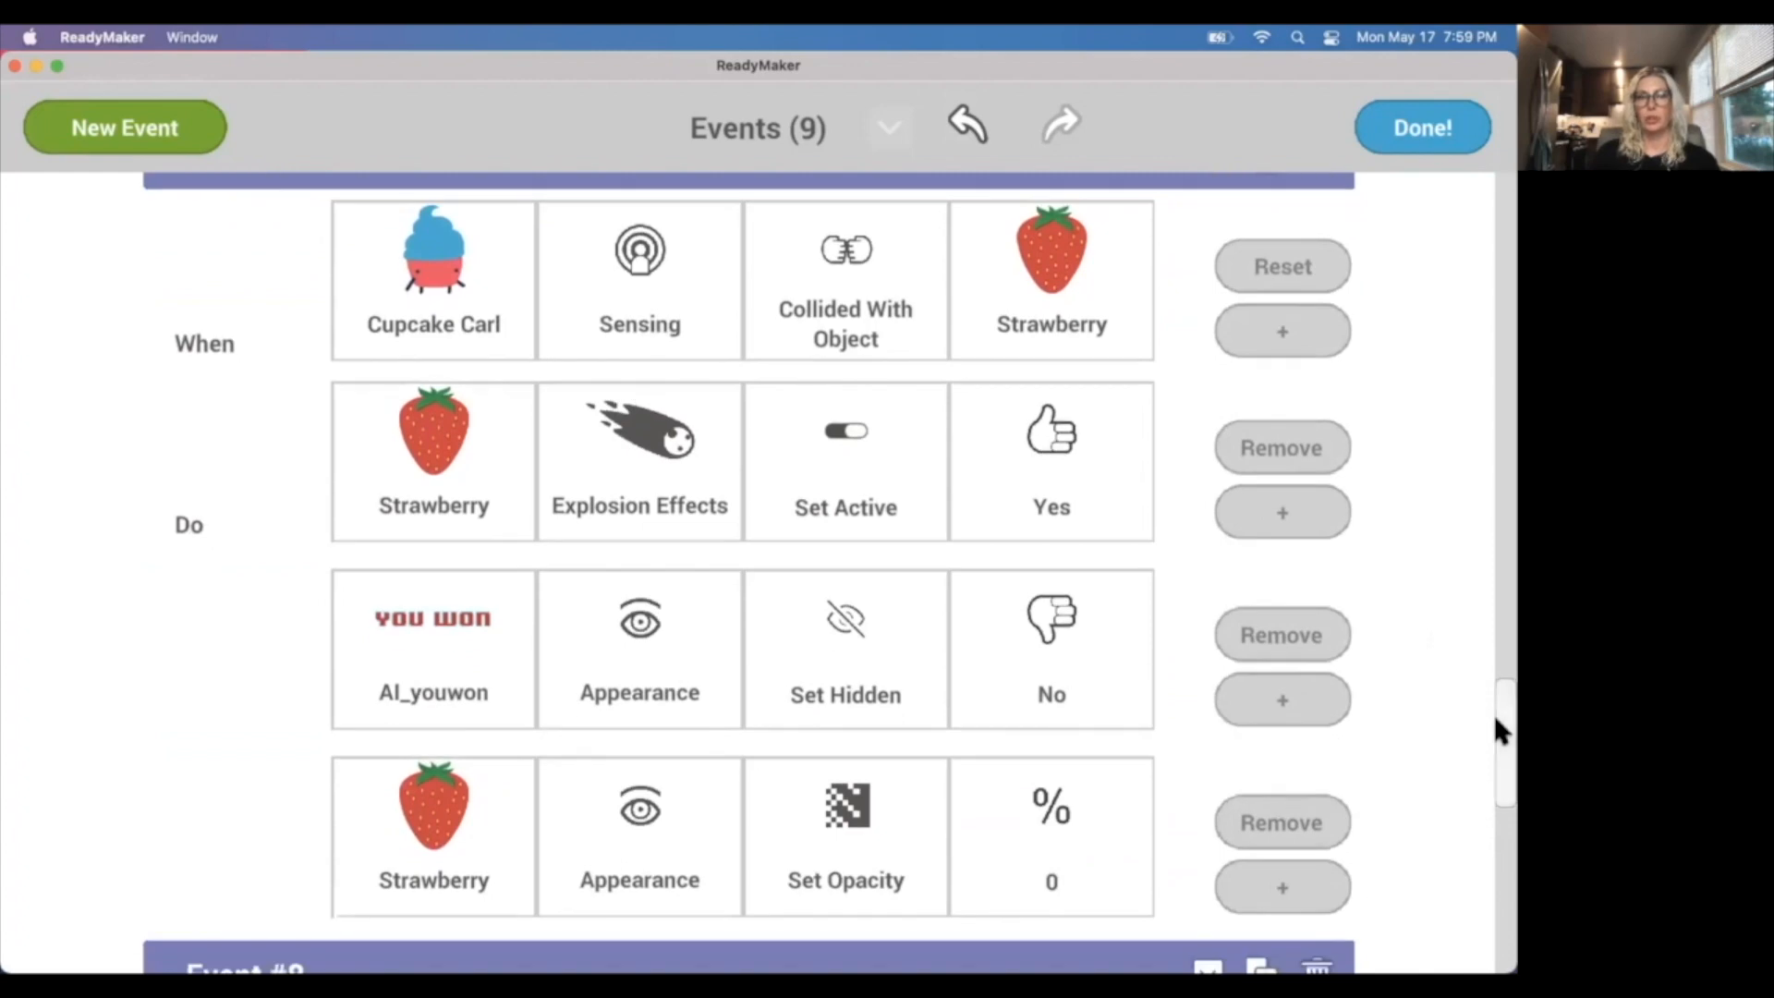
left_click_drag(1494, 714, 1494, 704)
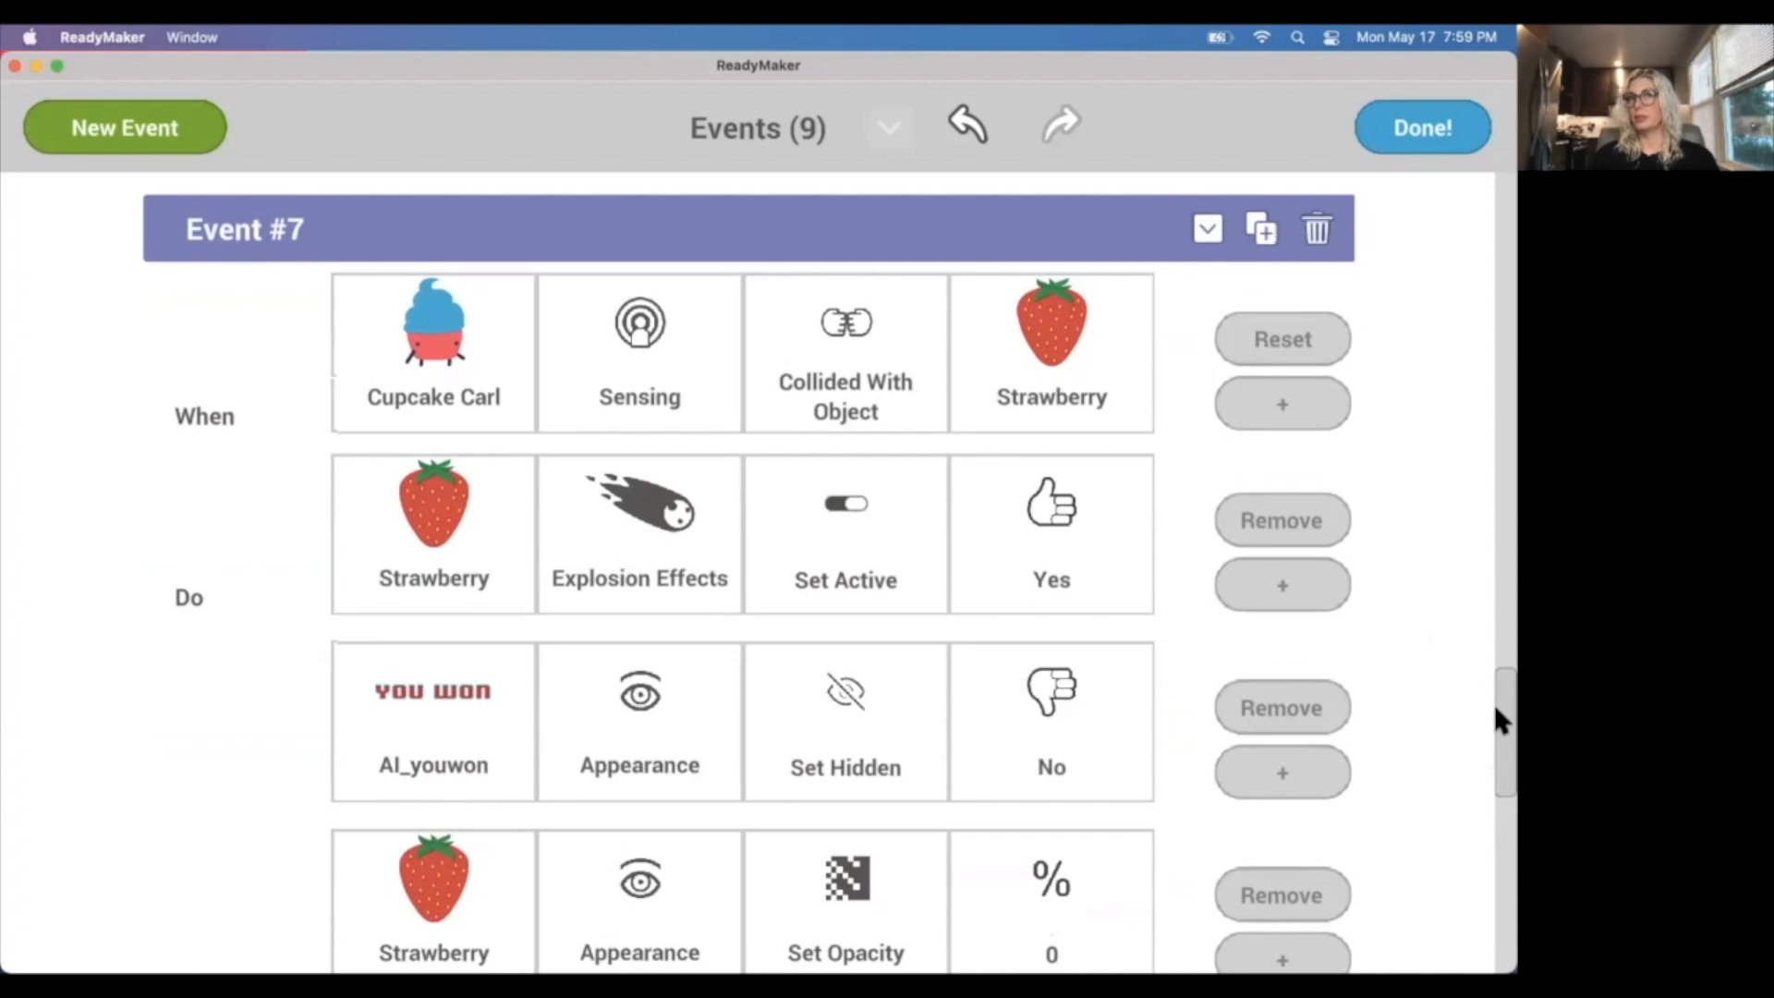
Review the win actions in Event #7 and the timer-based scene restart in Event #8, and close the event list.
left_click_drag(1494, 703, 1494, 712)
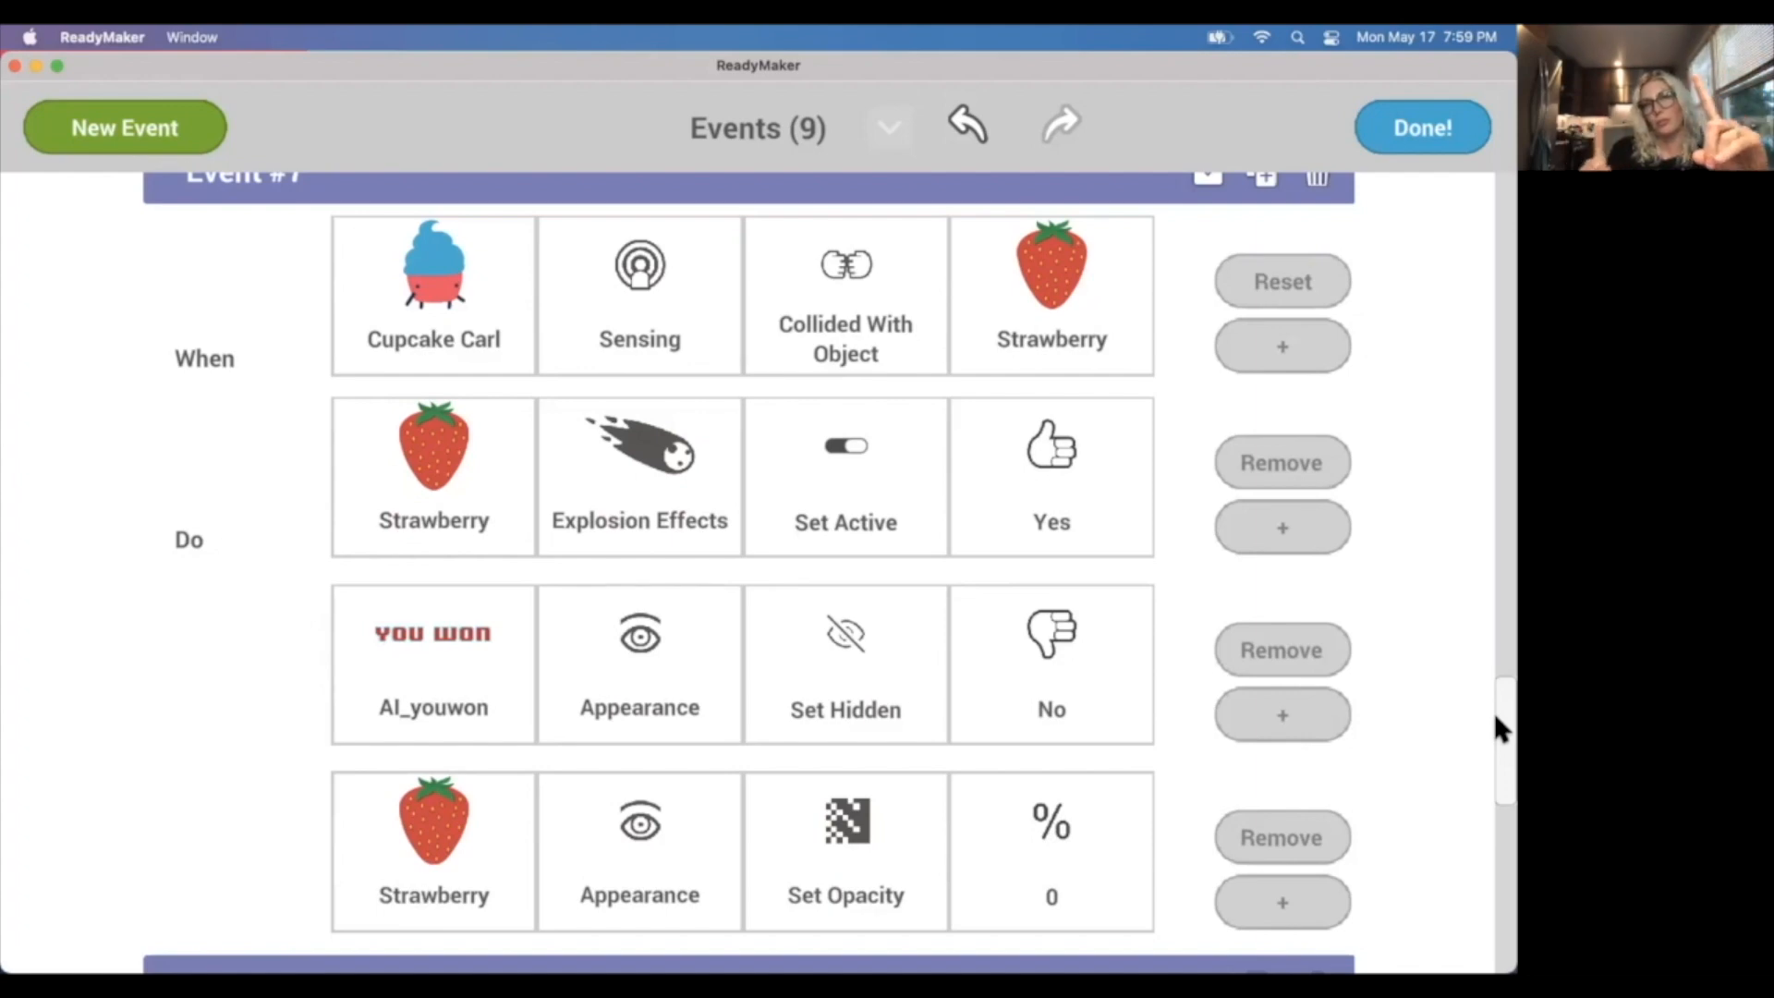
scroll(1216, 721, "down", 5)
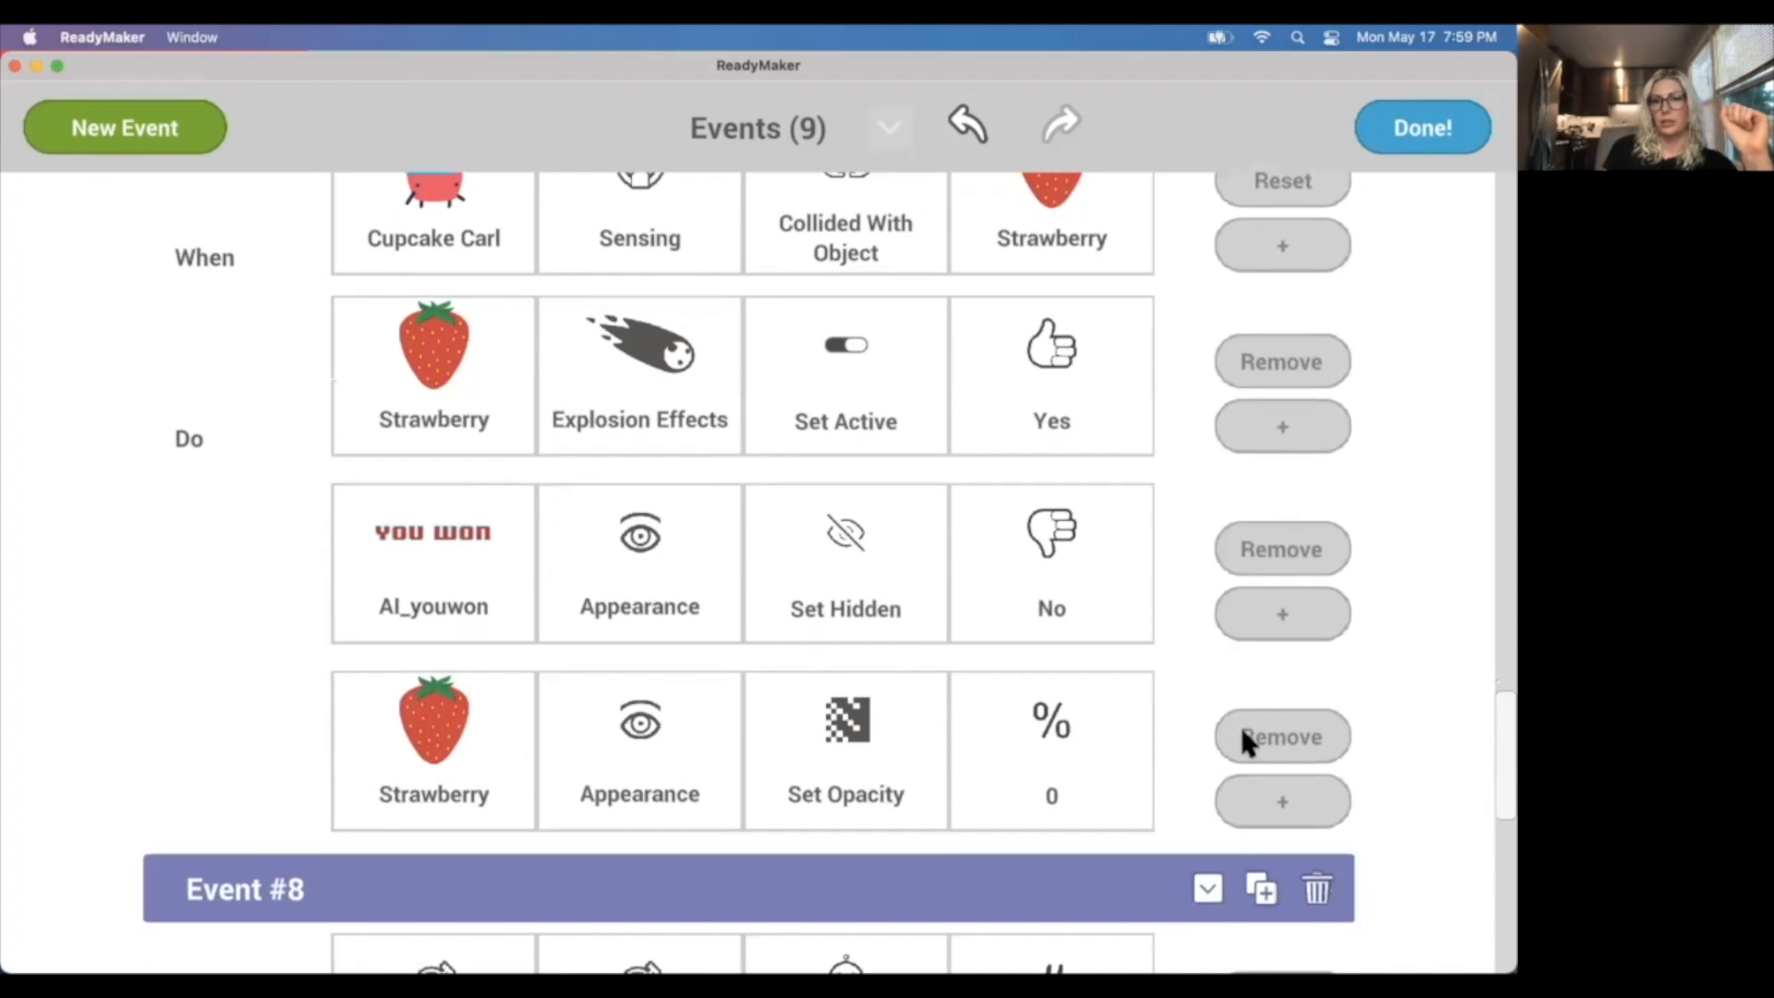
scroll(1265, 737, "down", 3)
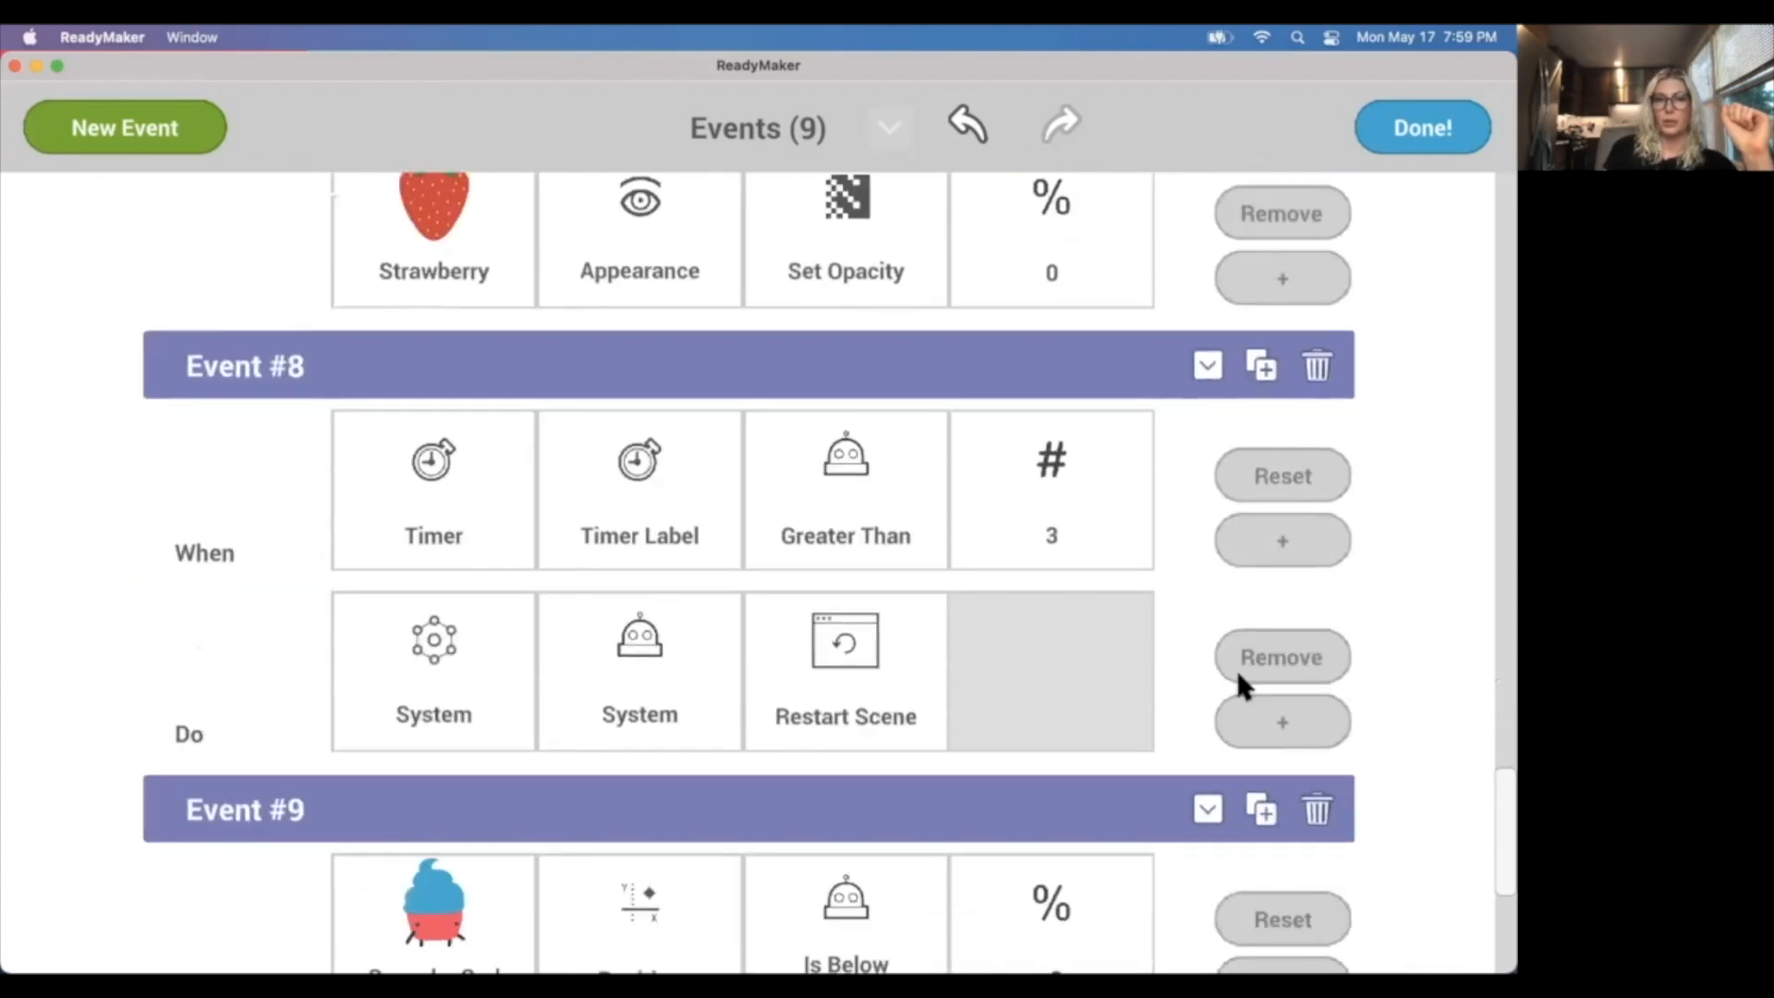
scroll(1253, 689, "down", 1)
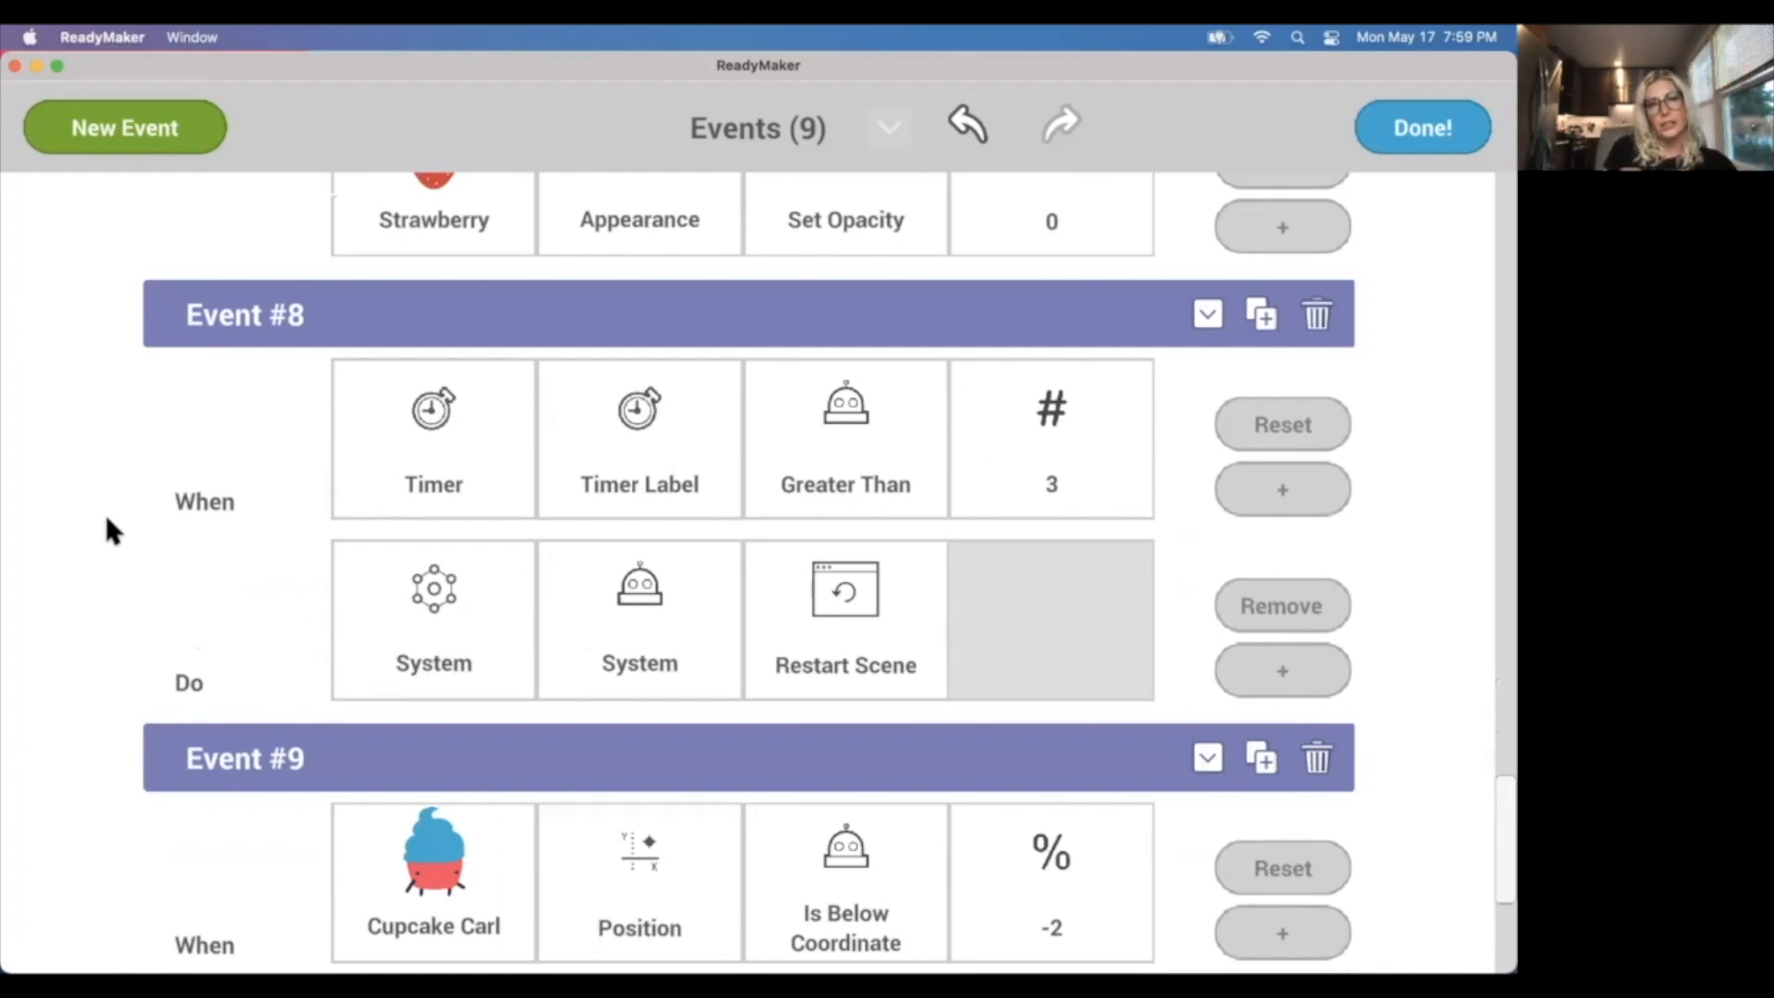
scroll(106, 517, "up", 5)
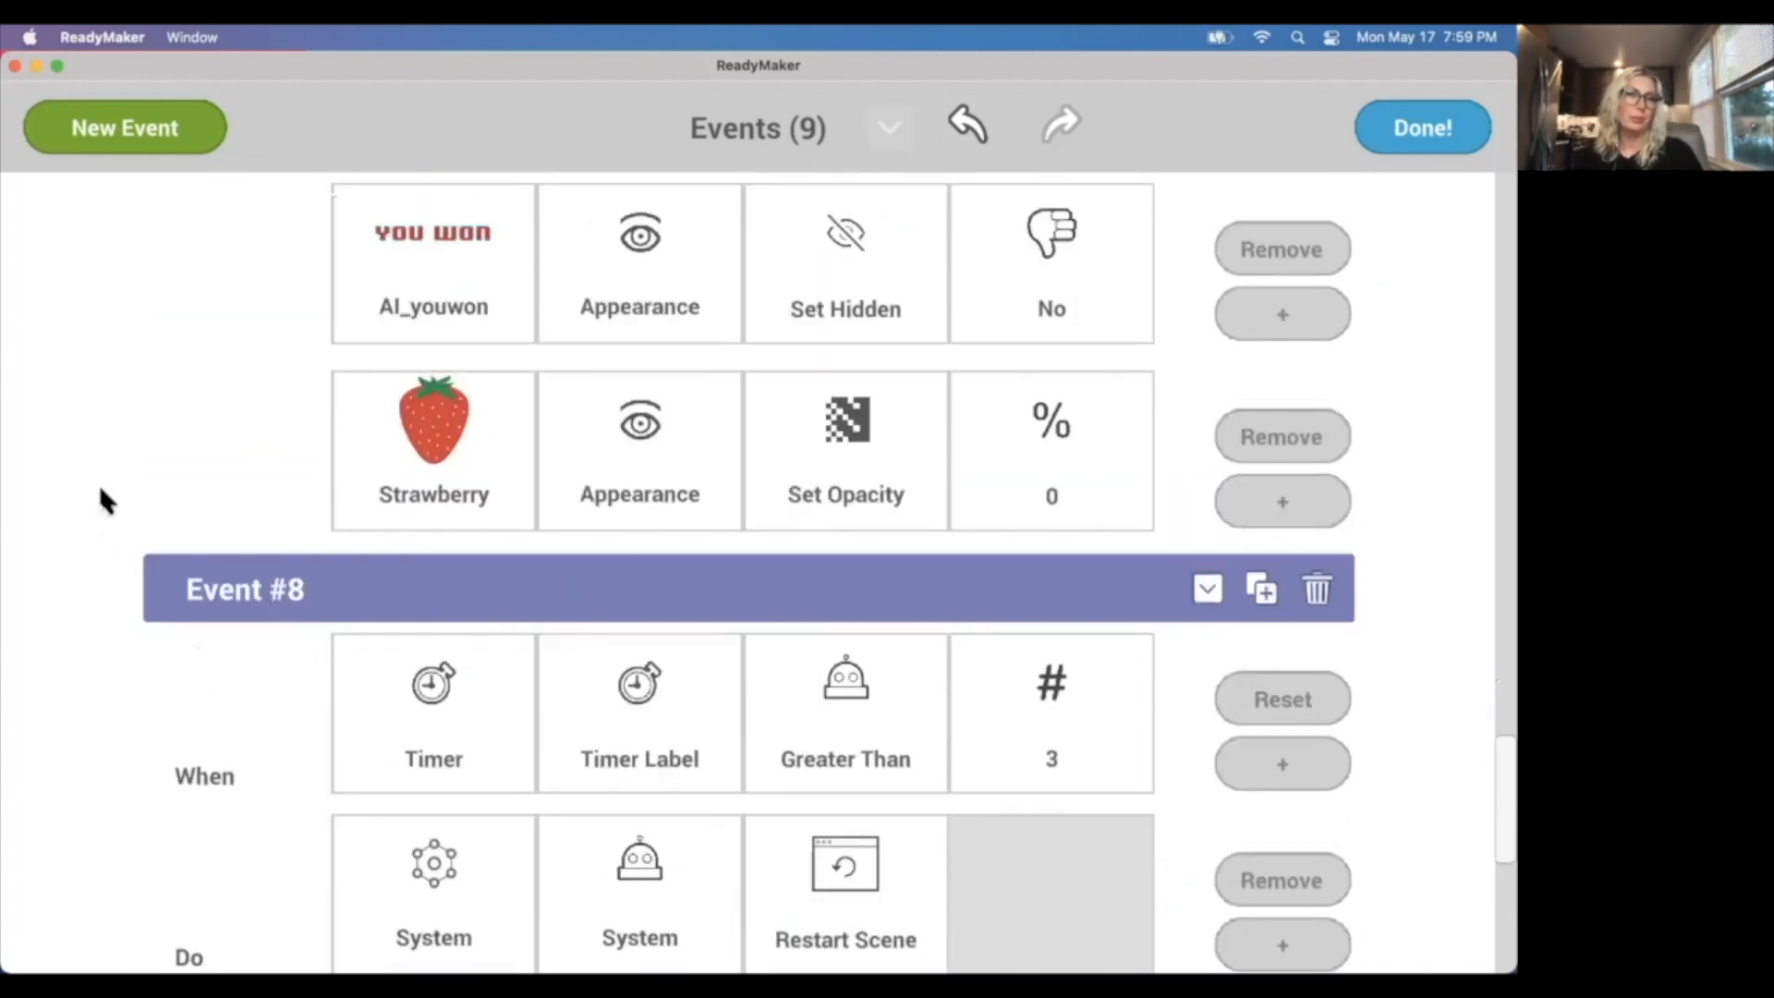
left_click(1402, 139)
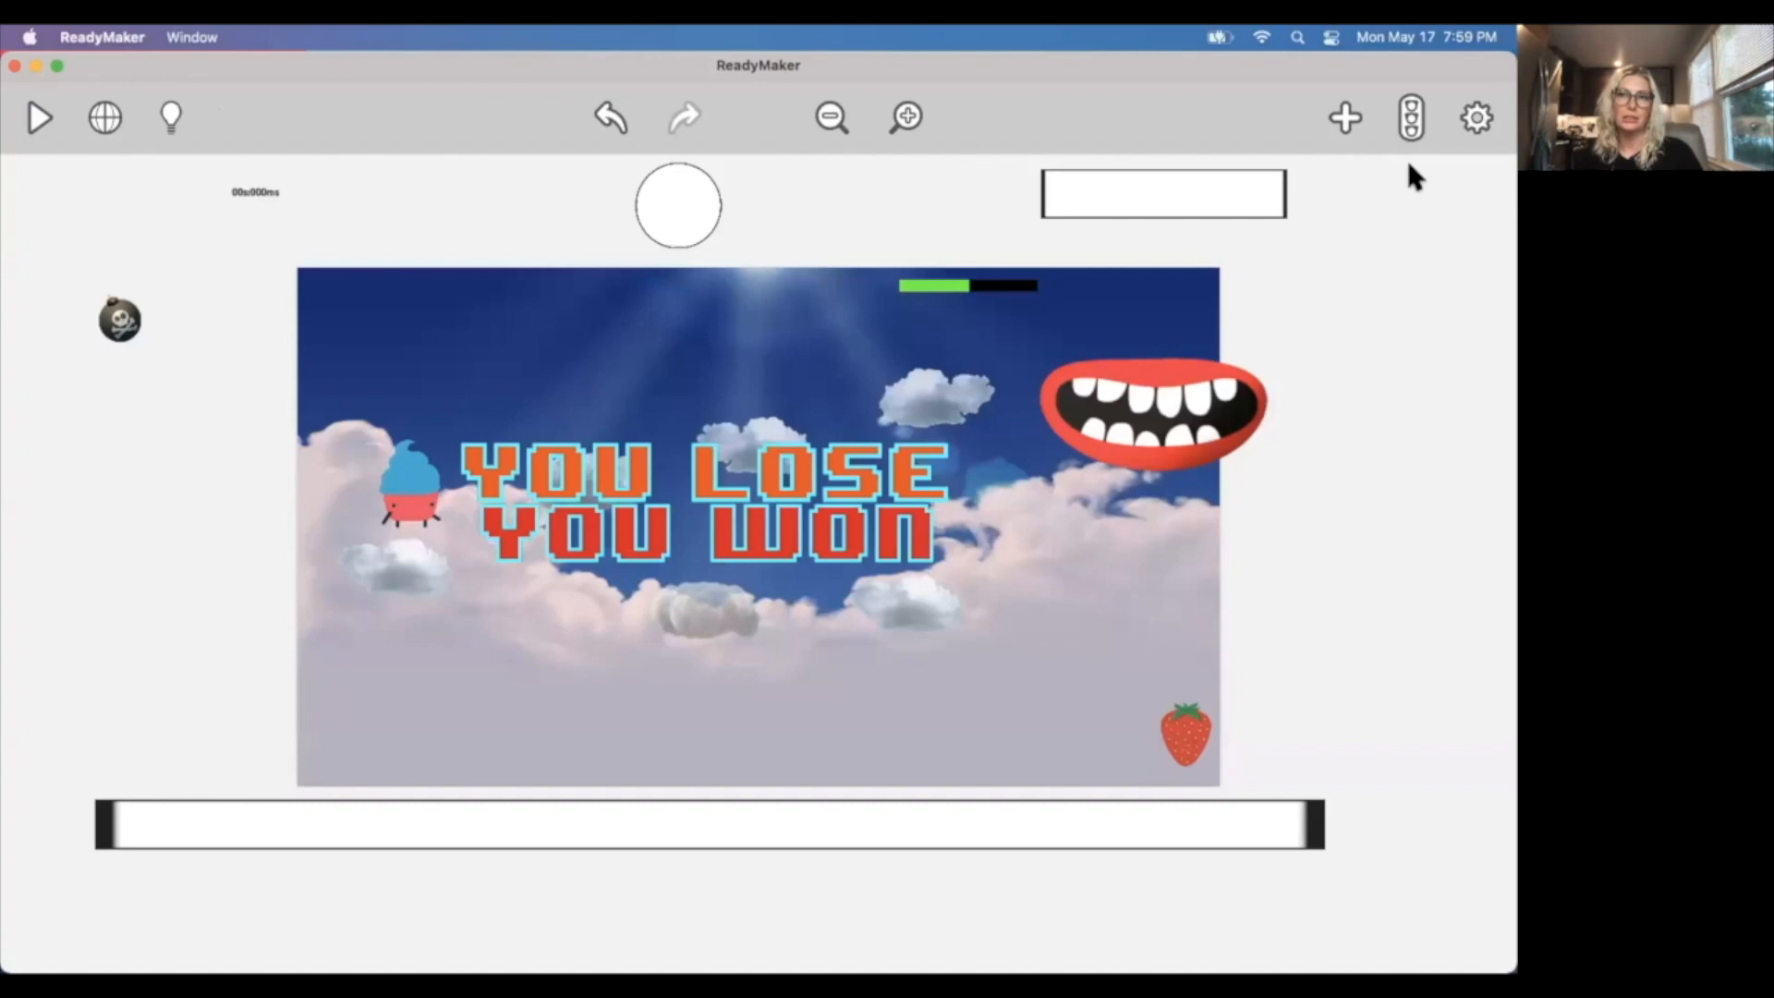
Save the Level 4 CT video project and exit to the project overview.
left_click(1476, 118)
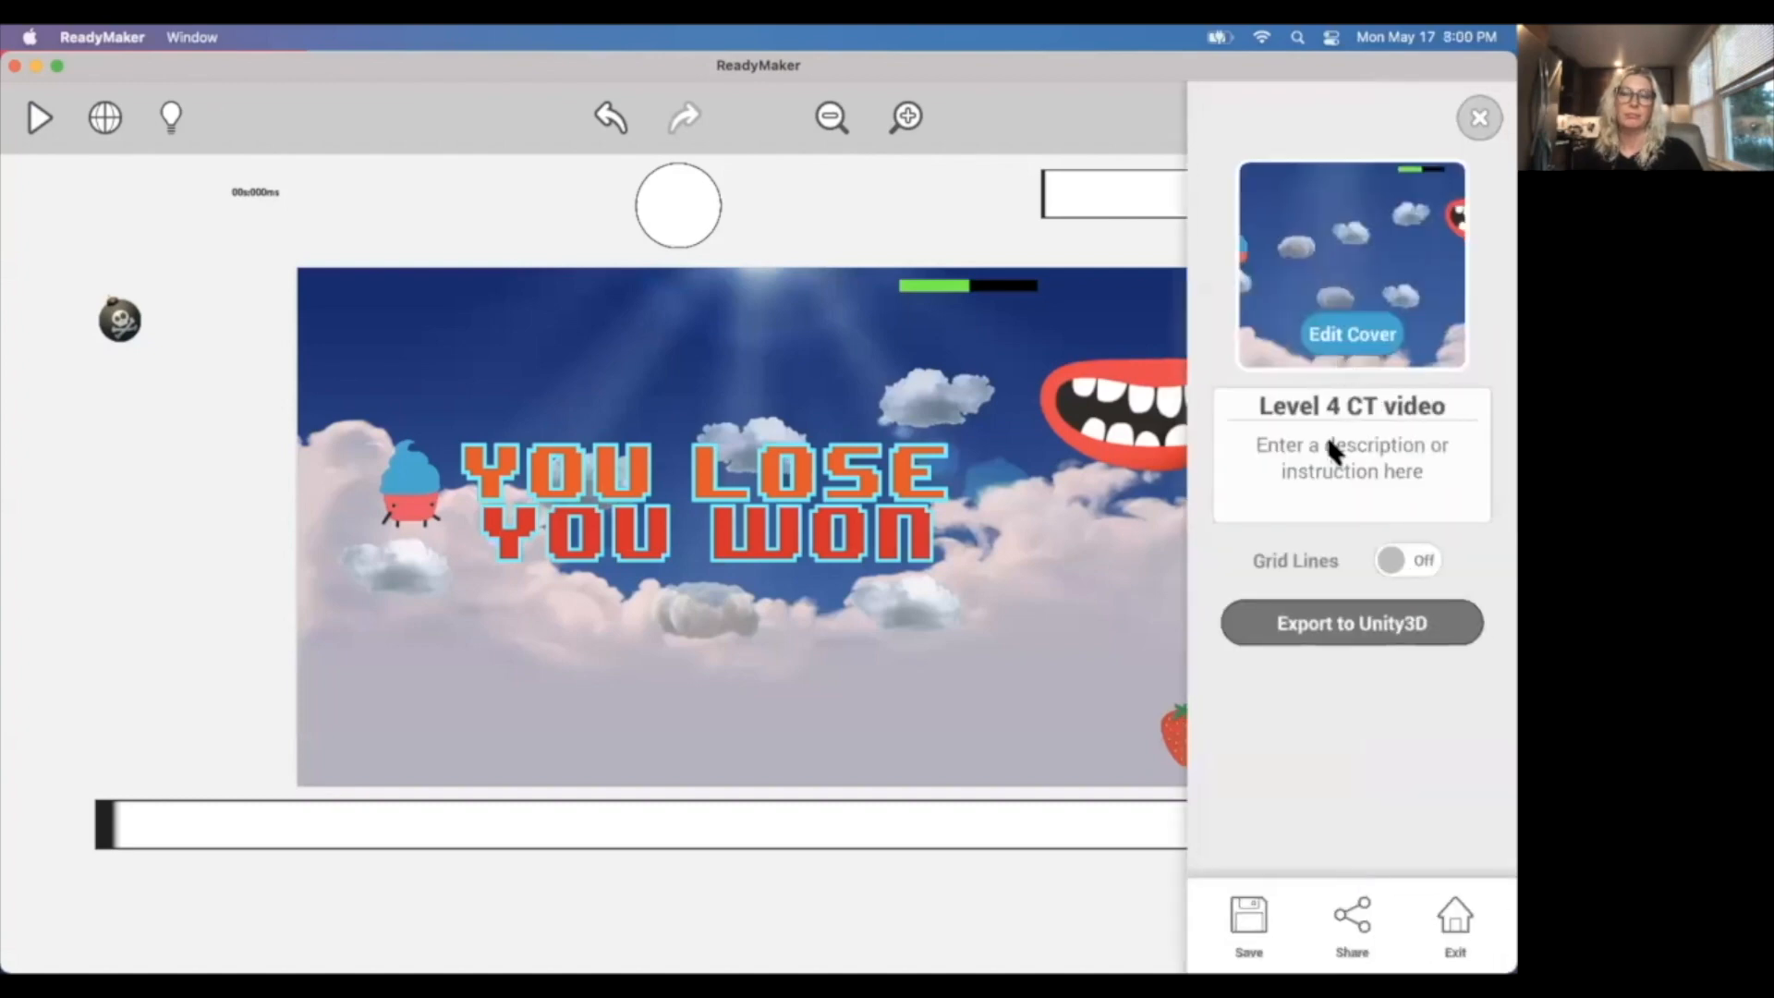
left_click(1240, 916)
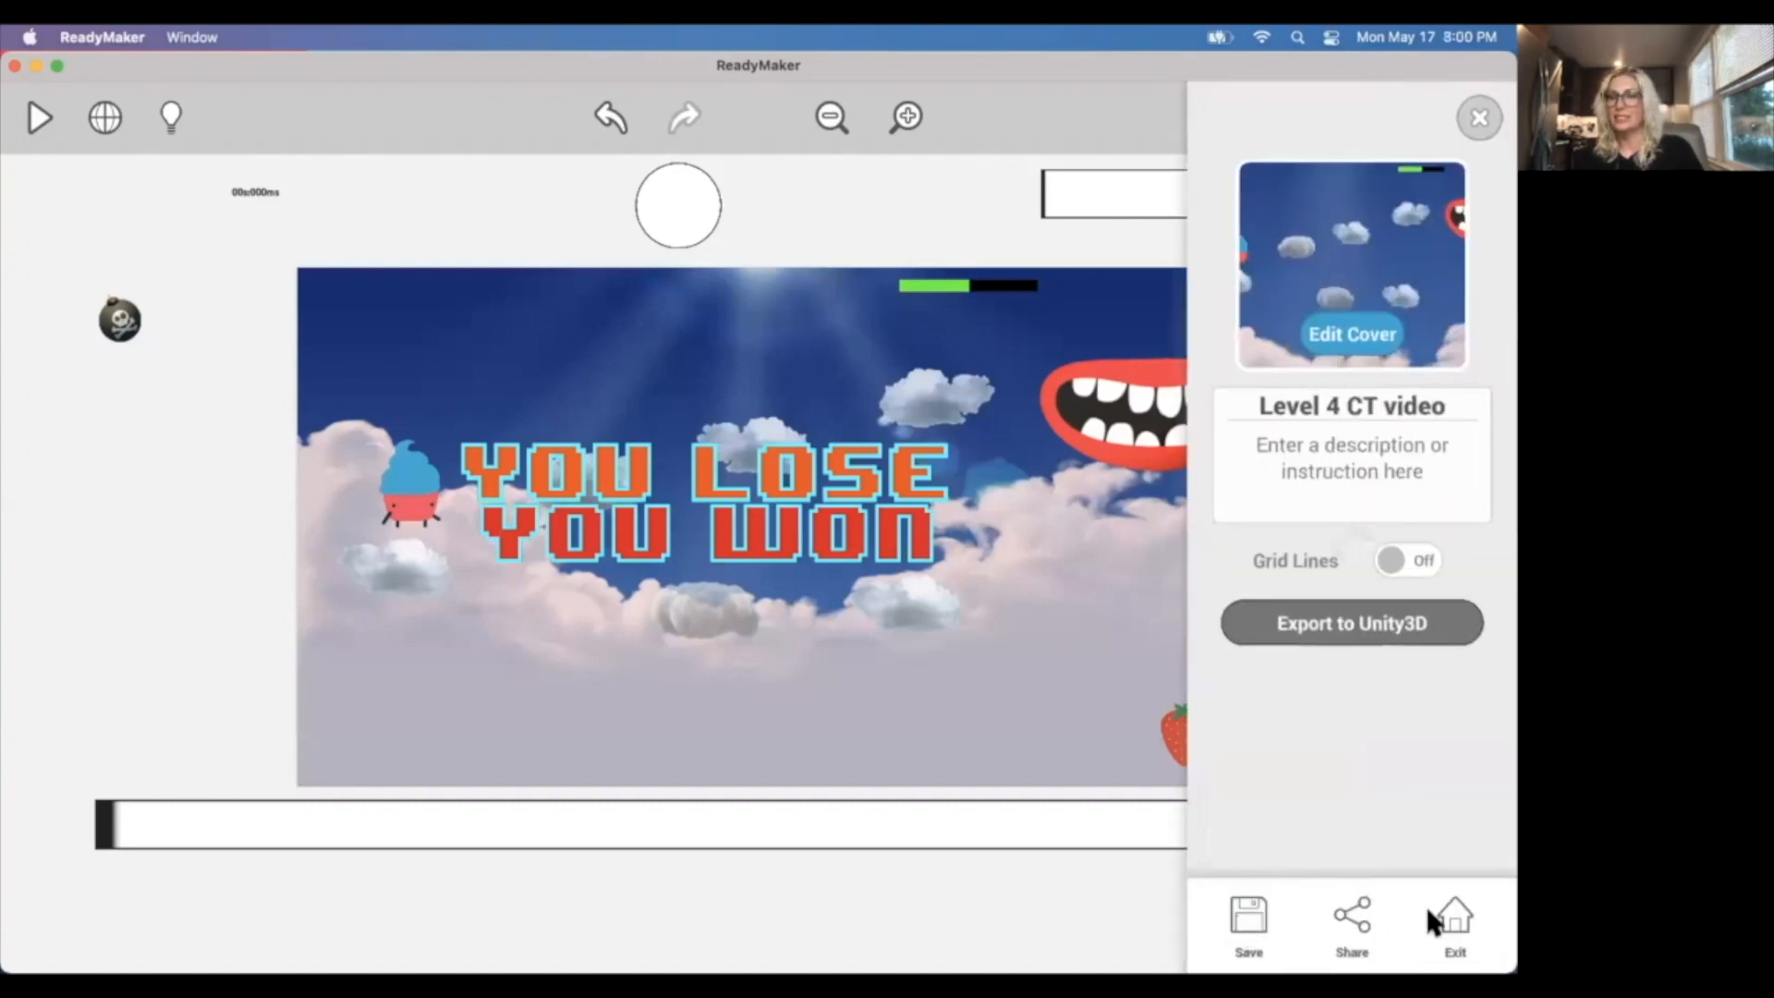
left_click(1446, 914)
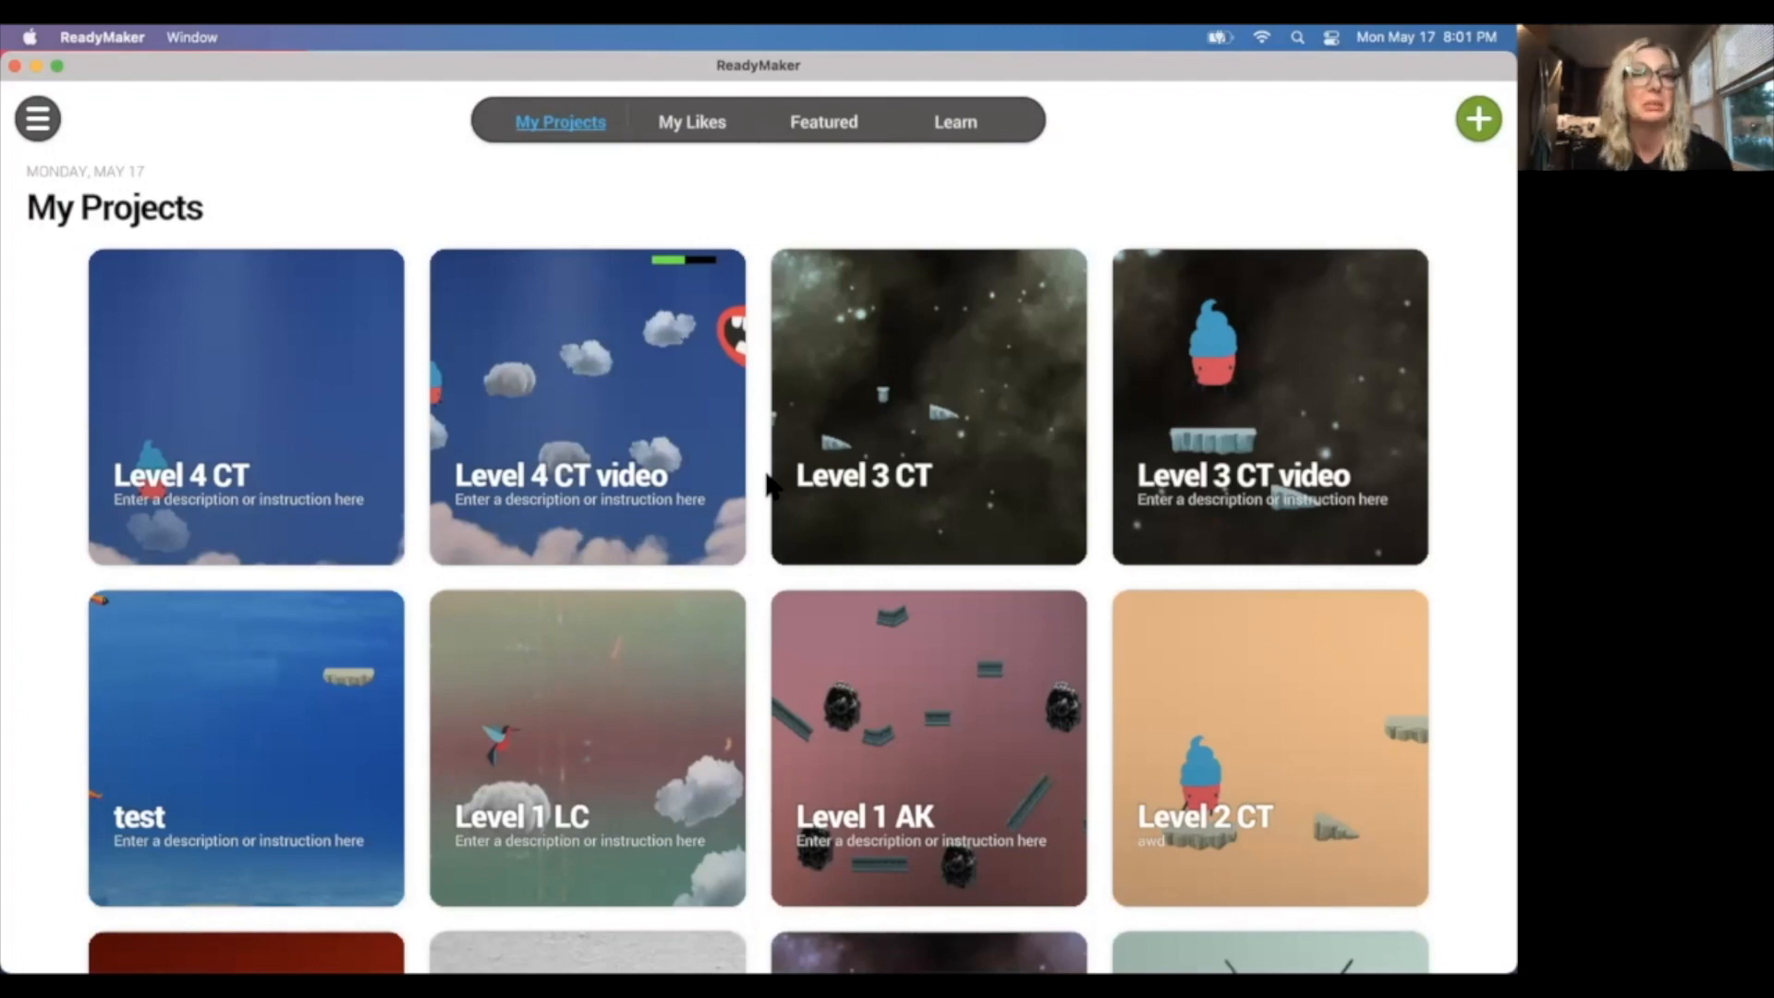
scroll(1108, 495, "down", 1)
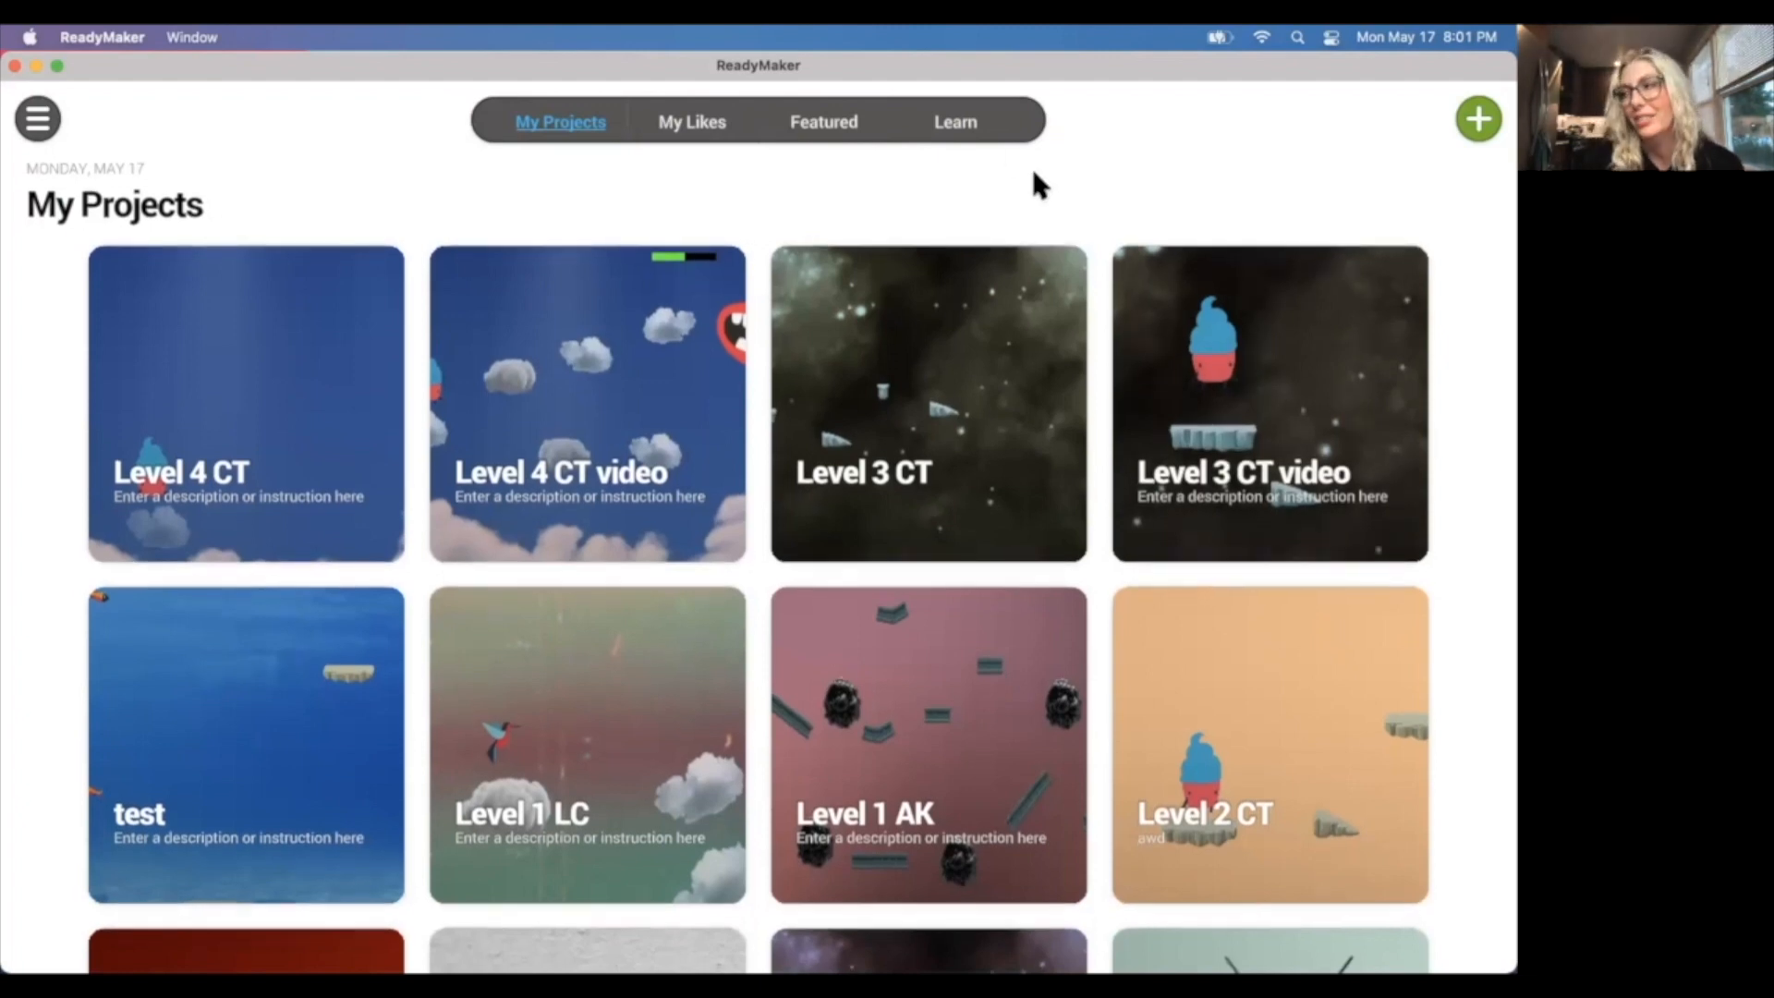